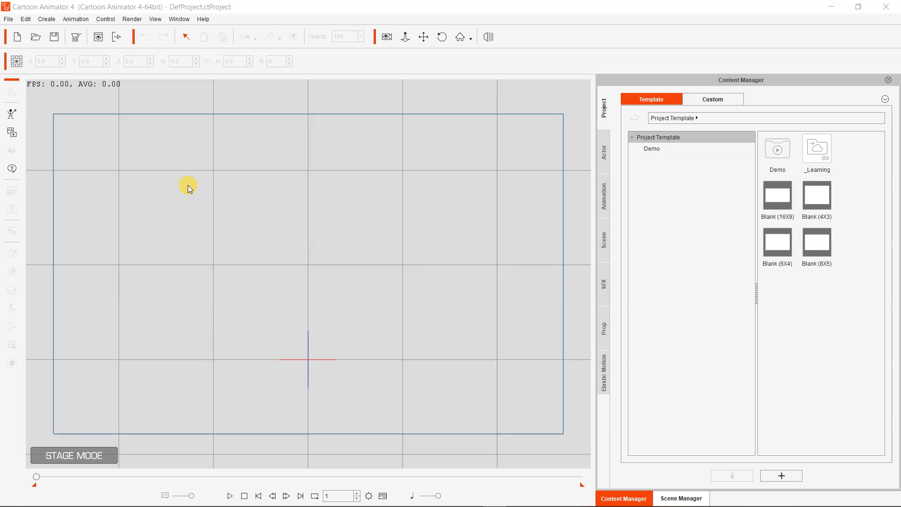
# Switch to Chrome and open the getintopc.com website
pyautogui.moveTo(155, 501)
pyautogui.moveTo(246, 11); pyautogui.dragTo(267, 1)
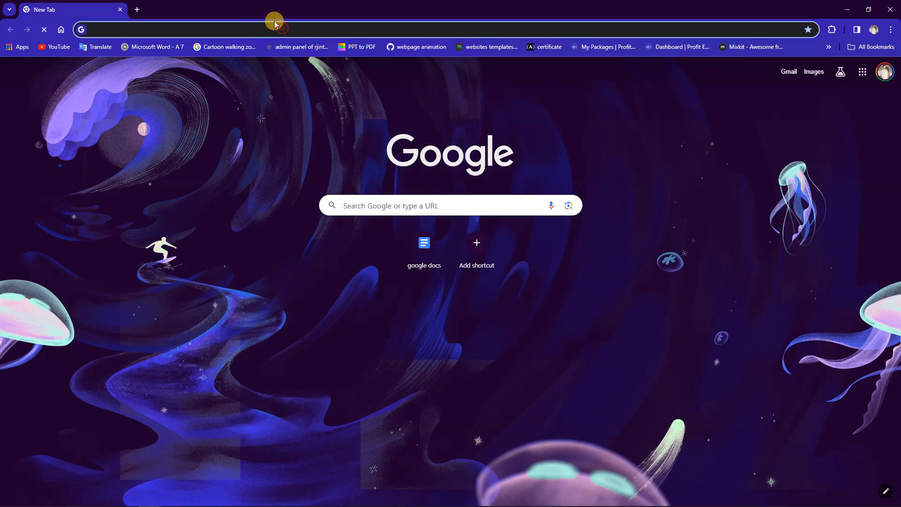
pyautogui.write('getintopc.com')
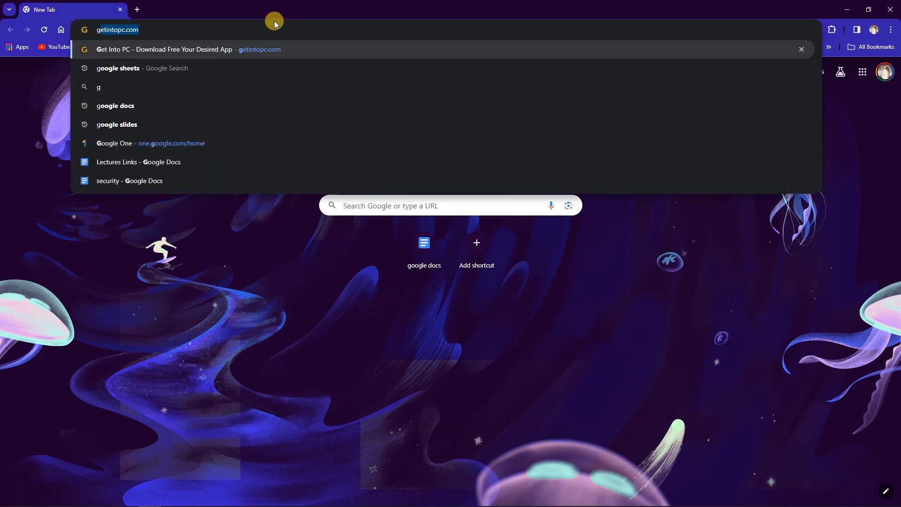
pyautogui.press('Return')
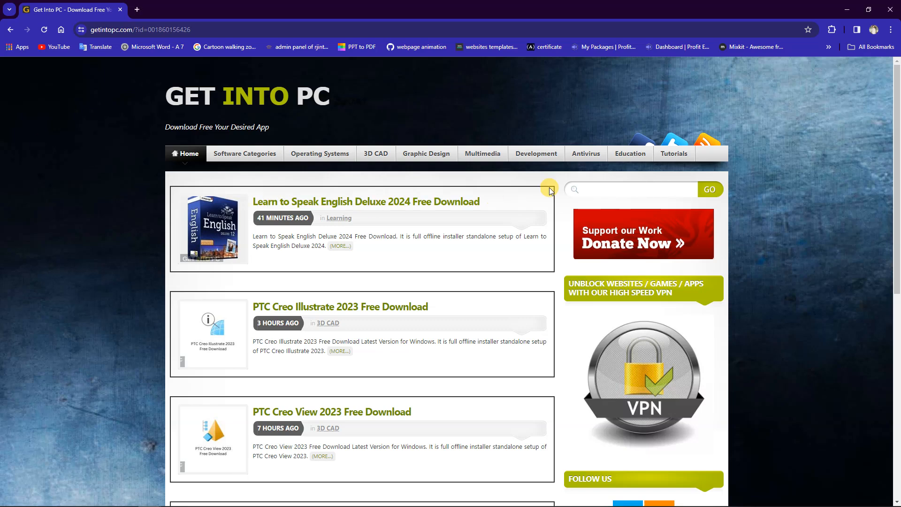
# Search the site for cartoon animator 4, open the Cartoon Animator 4.0 Pipeline + Resource Pack page and view its download section
pyautogui.click(613, 186)
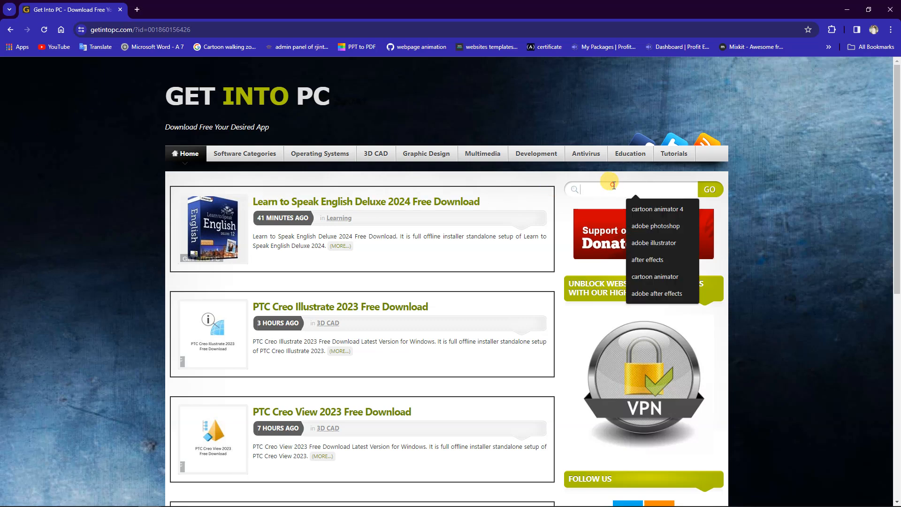
pyautogui.click(648, 209)
pyautogui.click(711, 192)
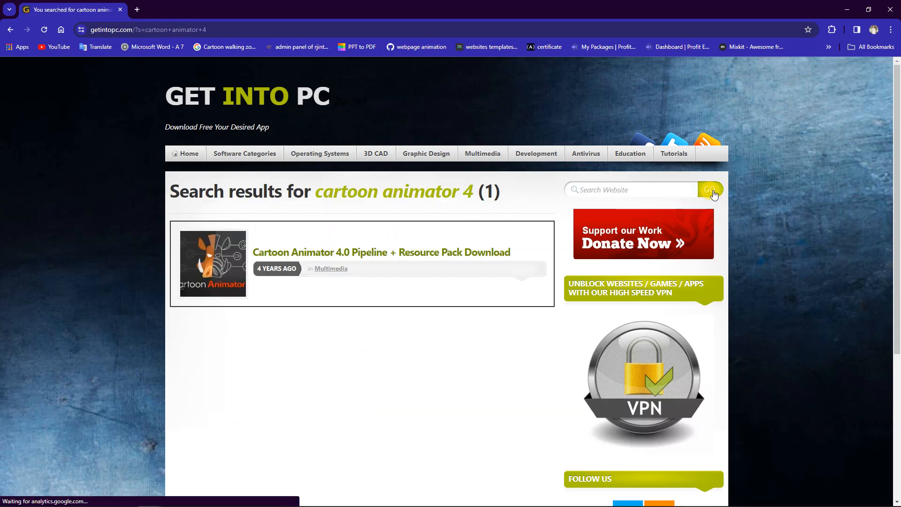
pyautogui.click(417, 251)
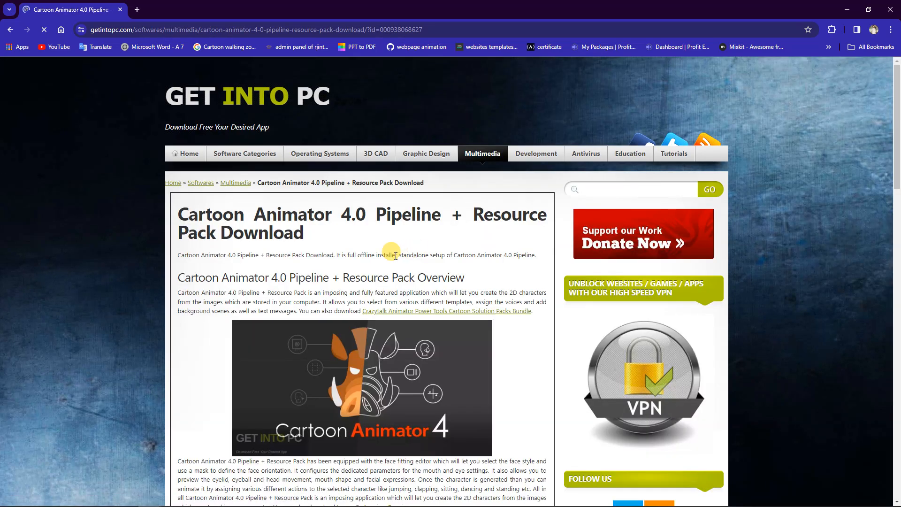
pyautogui.scroll(-7, 400, 274)
pyautogui.scroll(-15, 400, 274)
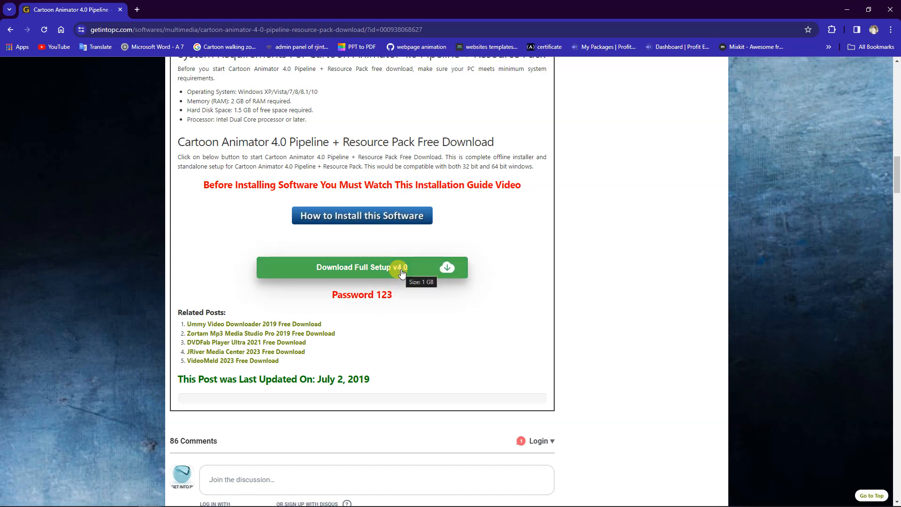
pyautogui.scroll(15, 483, 319)
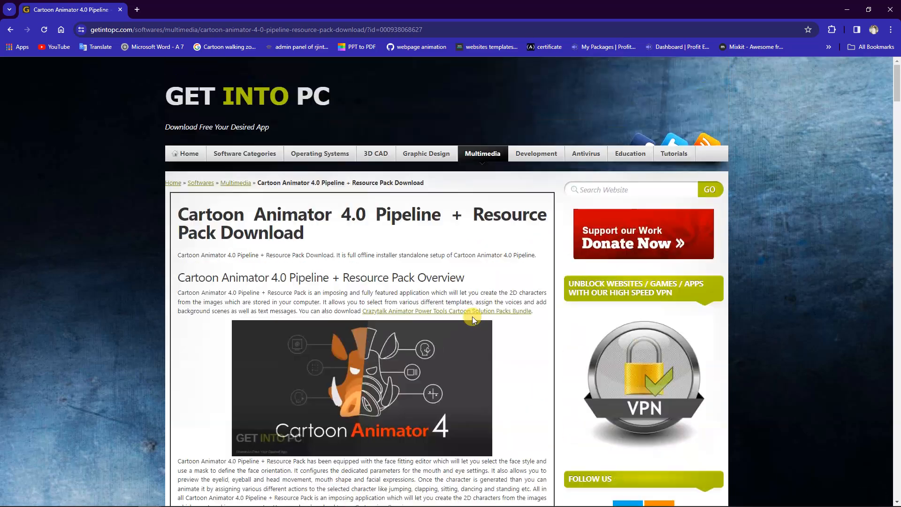
# Search the site for adobe photoshop and open the Adobe Photoshop 2021 page from the second page of results
pyautogui.click(626, 187)
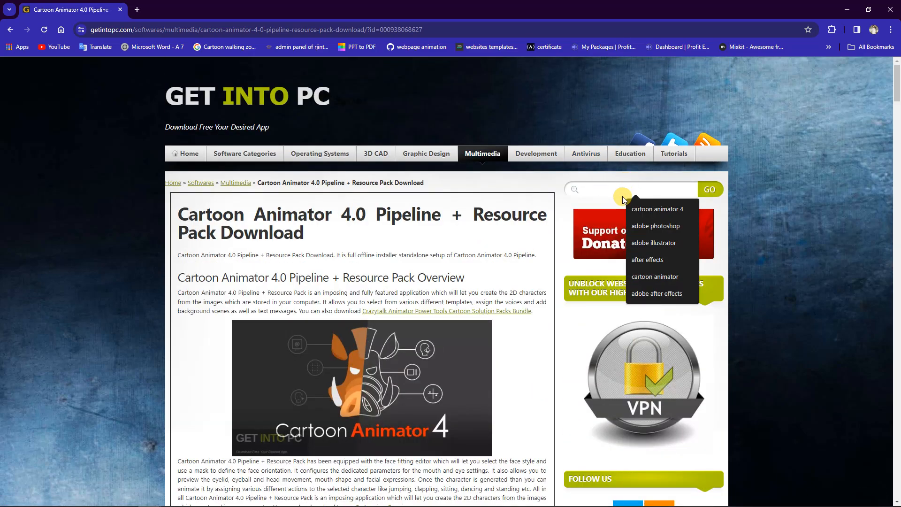
pyautogui.click(655, 226)
pyautogui.click(703, 192)
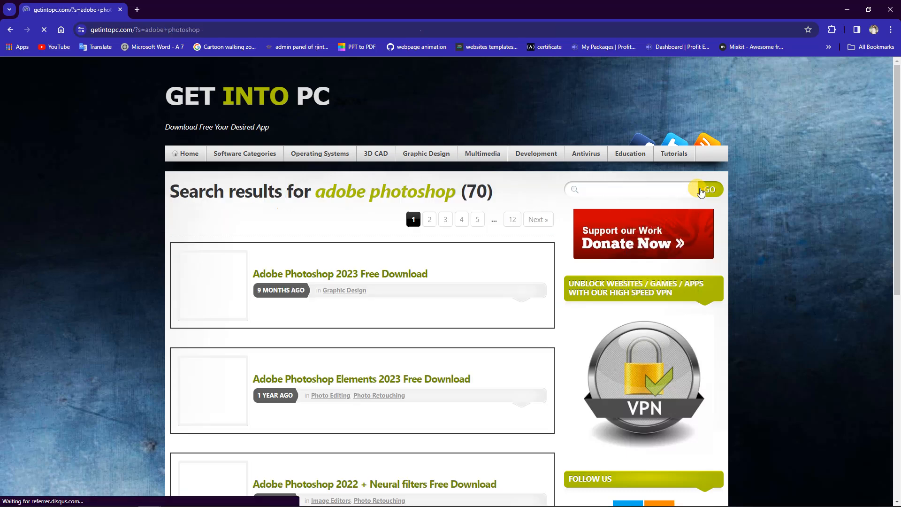
pyautogui.scroll(-1, 435, 364)
pyautogui.scroll(-9, 419, 351)
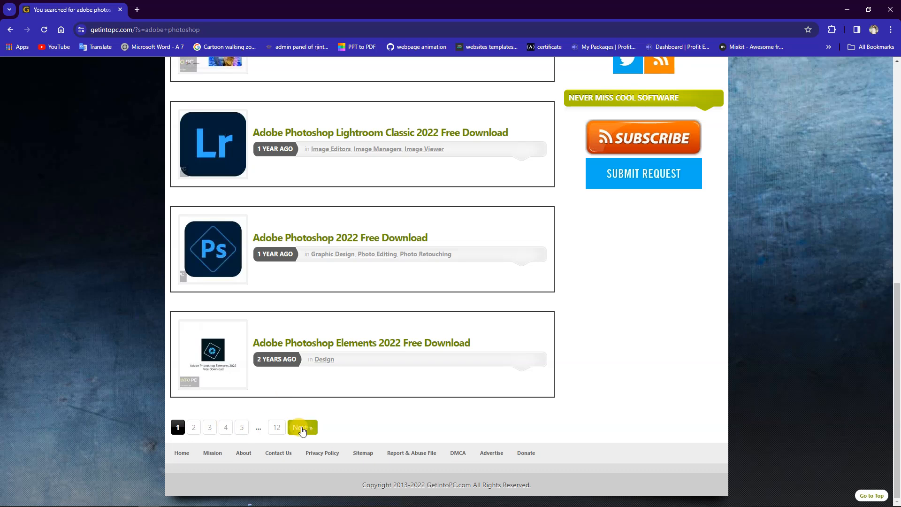
pyautogui.click(302, 427)
pyautogui.click(350, 274)
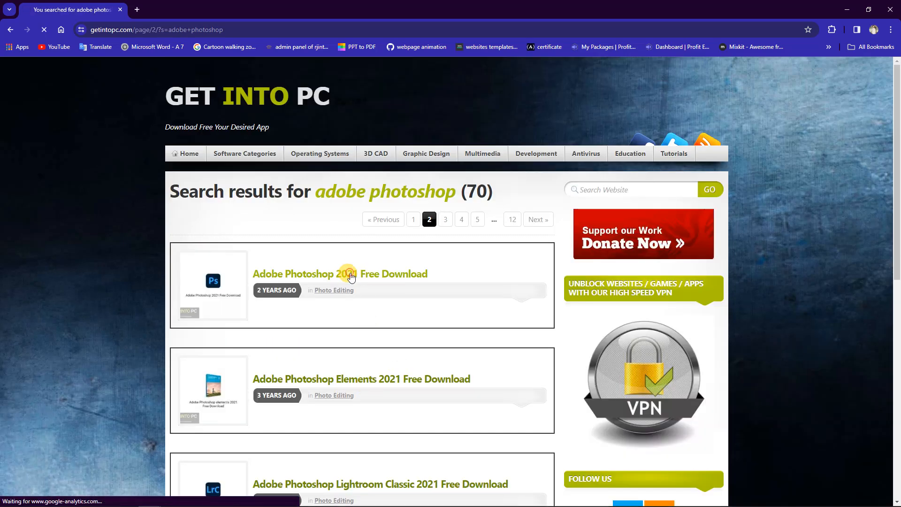
# Examine the Adobe Photoshop 2021 page's setup details, system requirements, download section and feature list
pyautogui.scroll(-7, 350, 272)
pyautogui.scroll(-11, 350, 272)
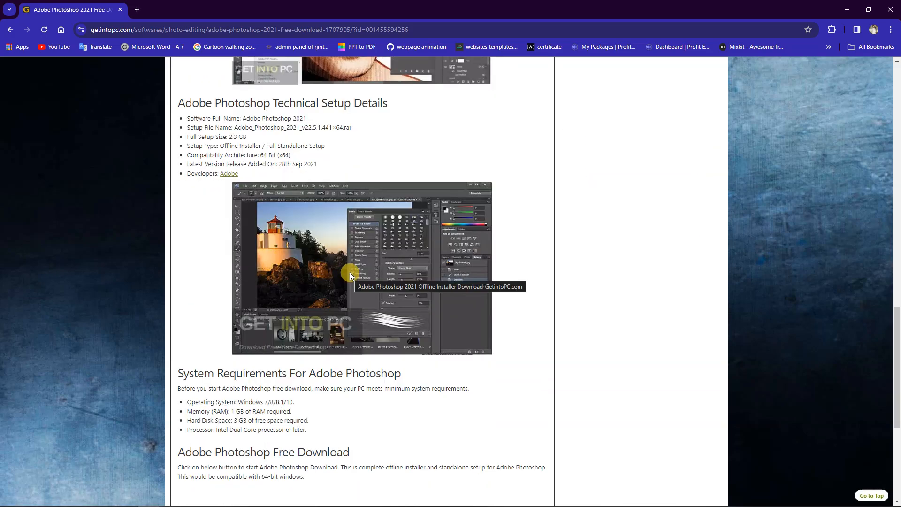
pyautogui.scroll(-4, 350, 272)
pyautogui.scroll(-2, 350, 272)
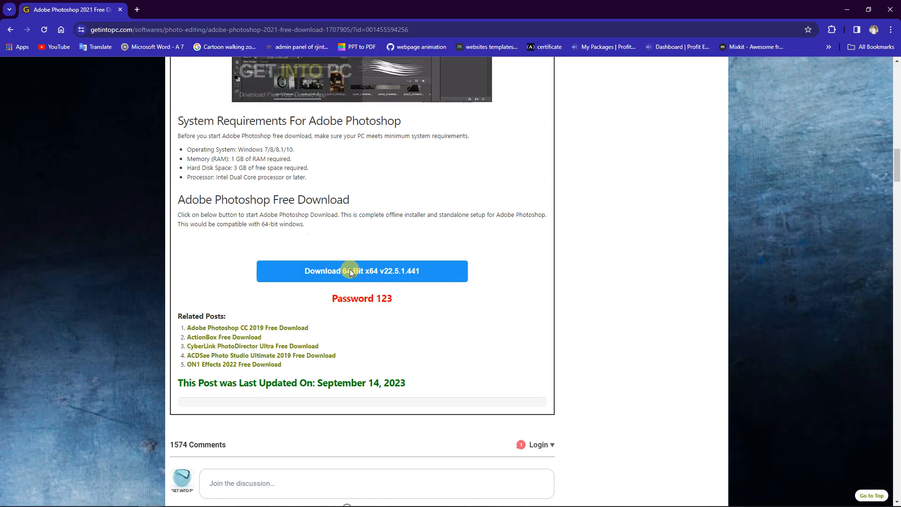
pyautogui.scroll(2, 350, 271)
pyautogui.scroll(12, 350, 269)
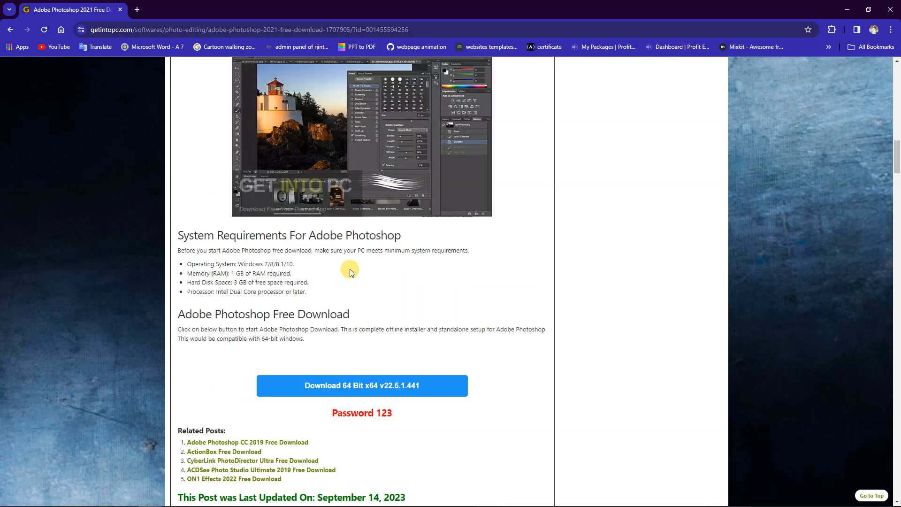
pyautogui.scroll(9, 350, 269)
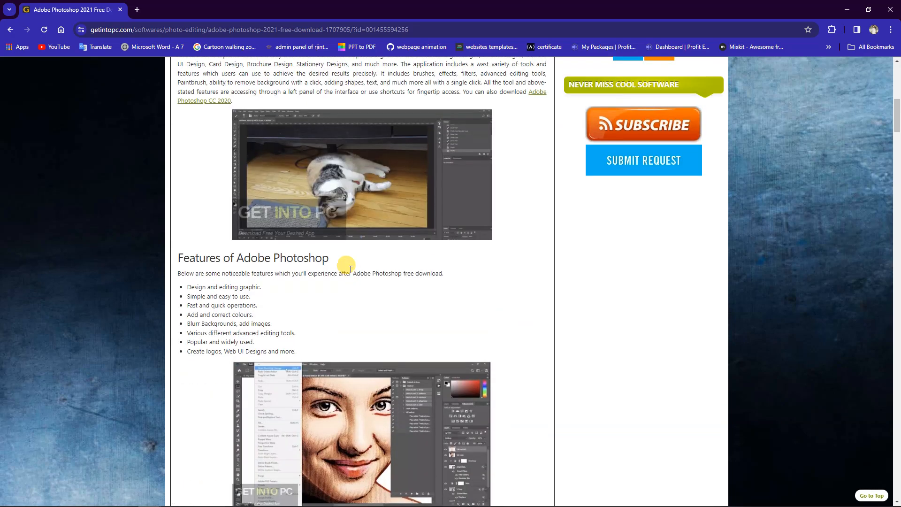
pyautogui.scroll(3, 350, 273)
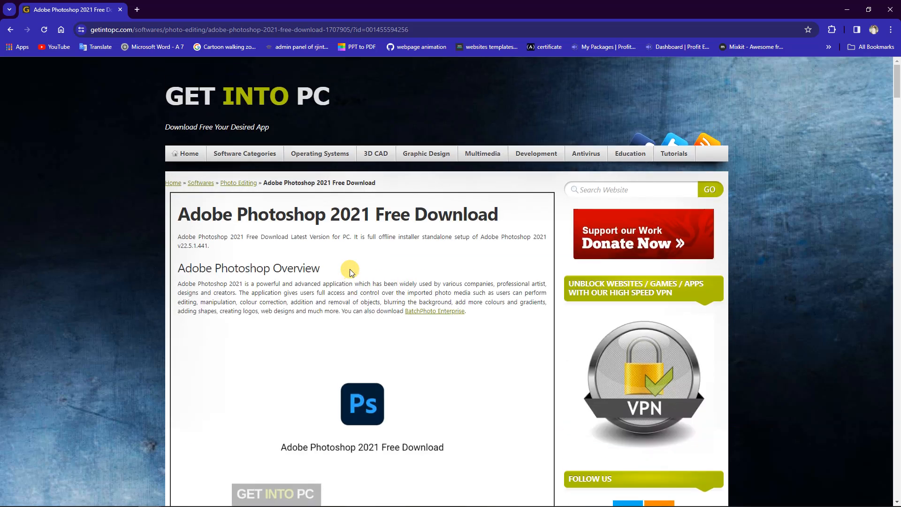
pyautogui.scroll(-4, 432, 228)
pyautogui.scroll(-2, 433, 233)
pyautogui.scroll(-2, 433, 233)
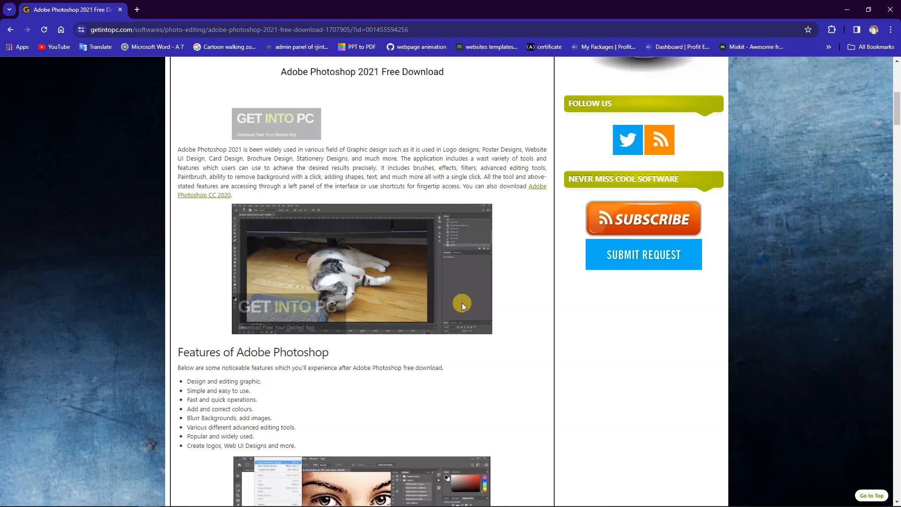
# Switch back to Cartoon Animator and place the Philipp_S character from the G3 360 Human actor templates on the stage
pyautogui.click(839, 12)
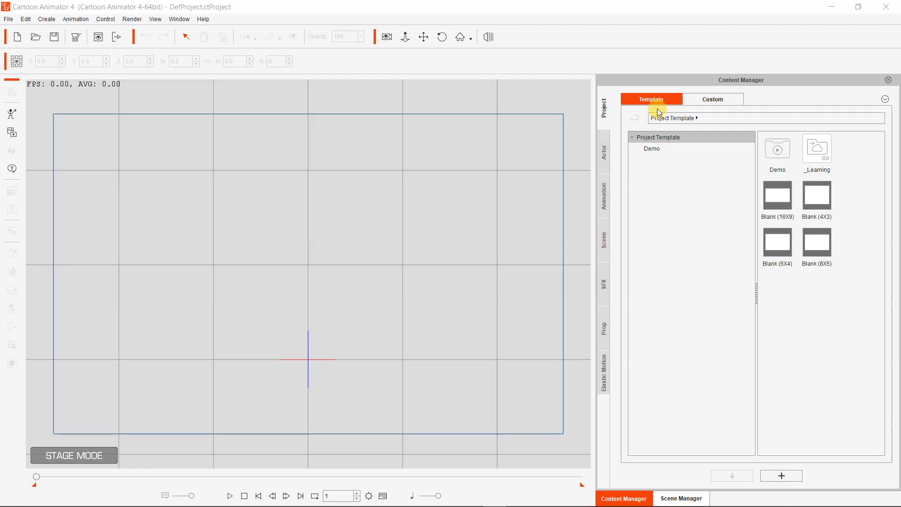
pyautogui.click(605, 158)
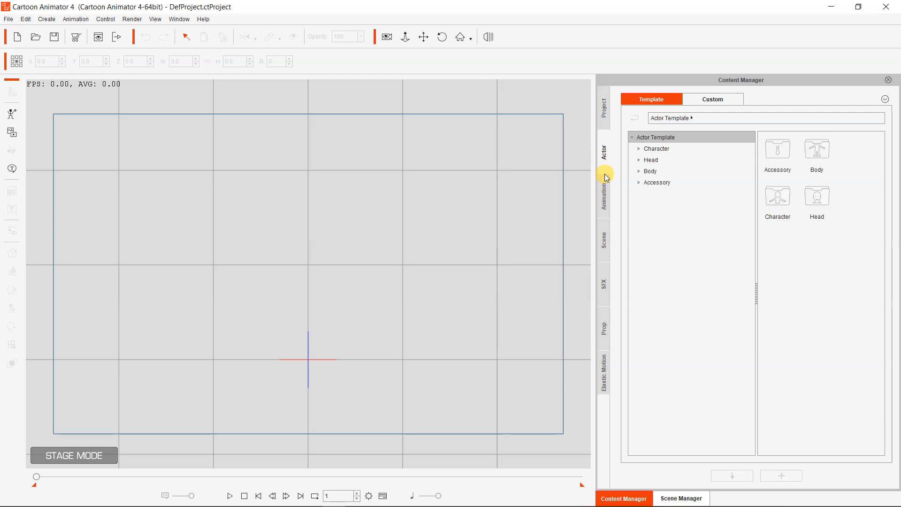
pyautogui.click(671, 149)
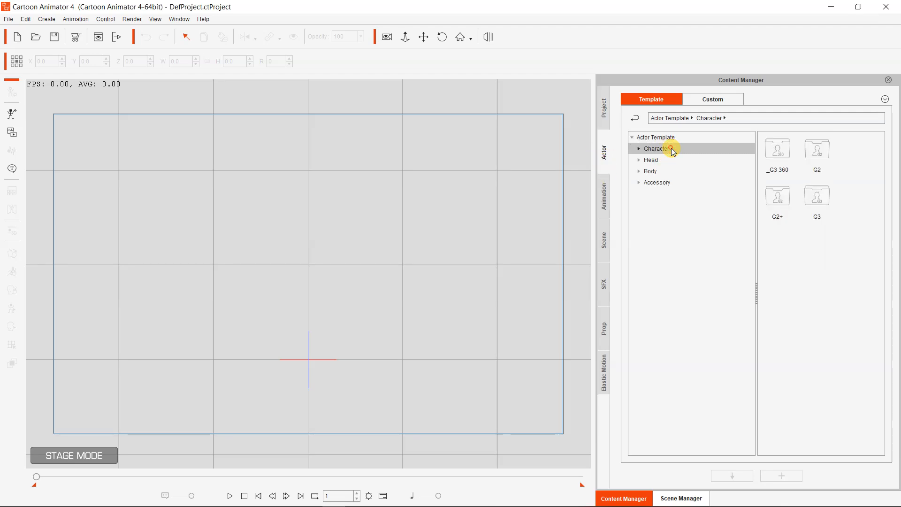
pyautogui.doubleClick(777, 151)
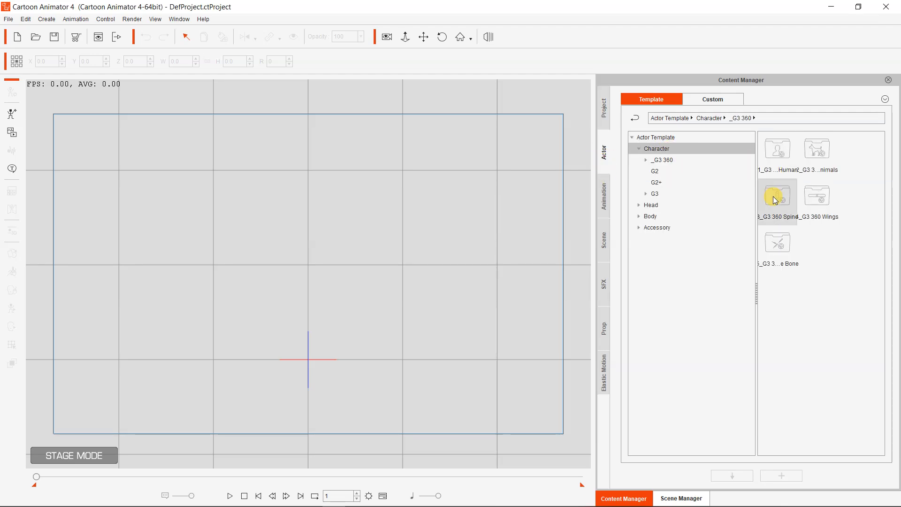
pyautogui.doubleClick(783, 170)
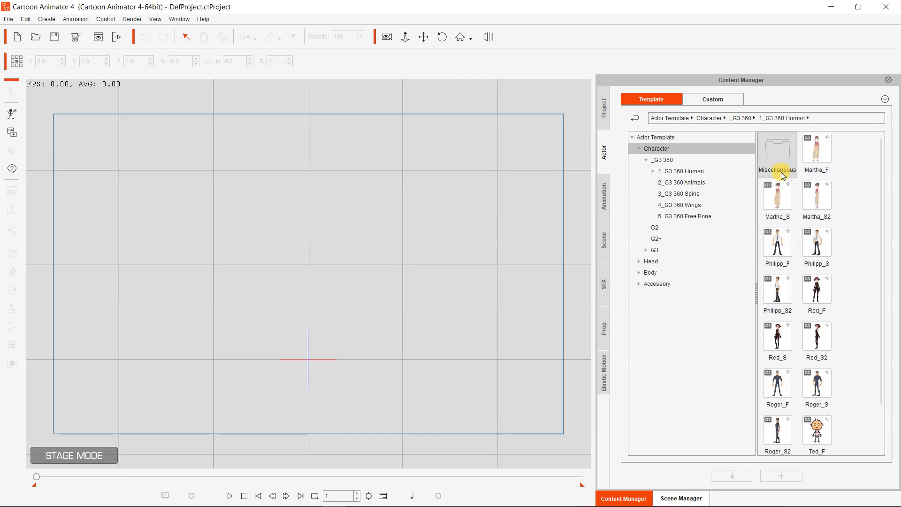
pyautogui.moveTo(816, 242); pyautogui.dragTo(301, 200)
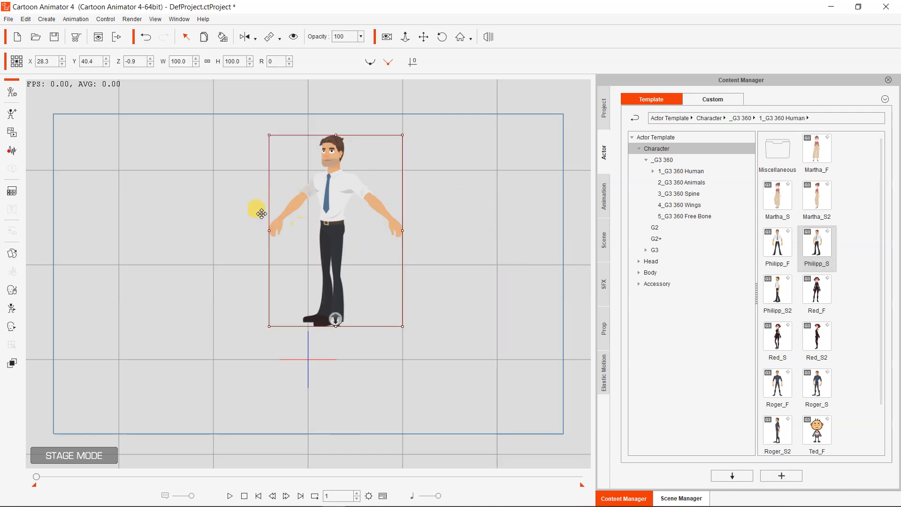
# Enter Composer mode for the character and launch it as a PSD with head and body in one file, editing the current angle
pyautogui.click(13, 90)
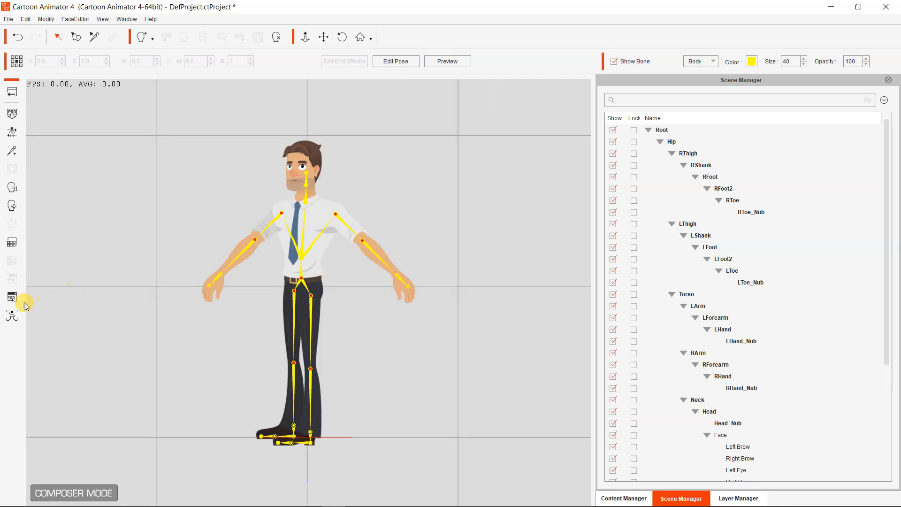
pyautogui.click(10, 303)
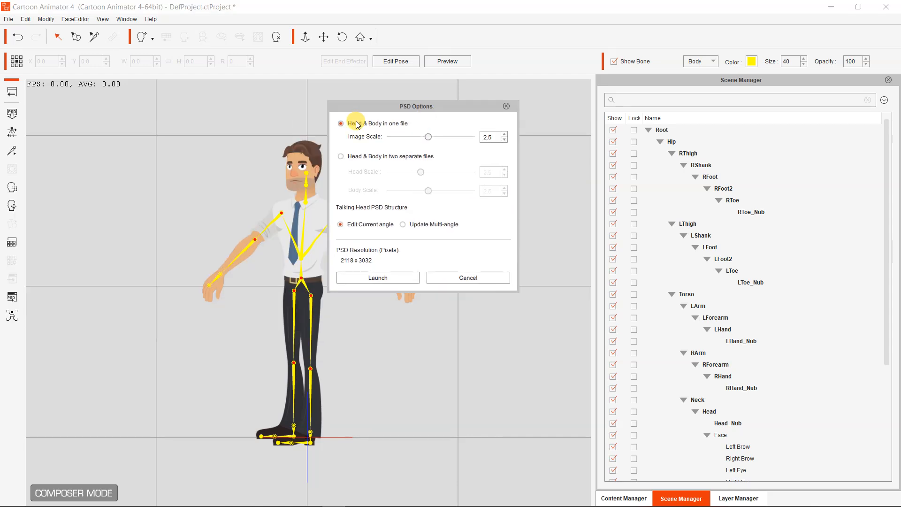
pyautogui.click(389, 283)
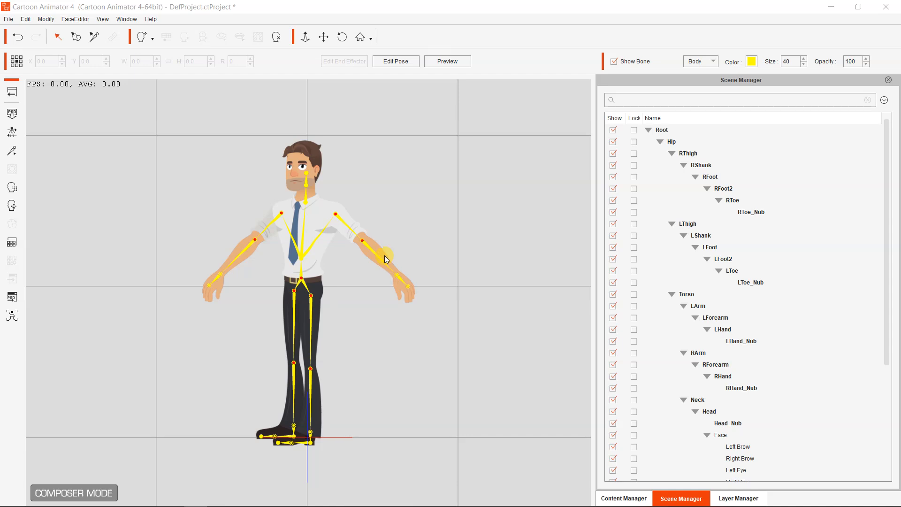
# Switch to Photoshop, maximize its window and enlarge the view of the character in PhilippS.psd
pyautogui.moveTo(214, 123); pyautogui.dragTo(445, 1)
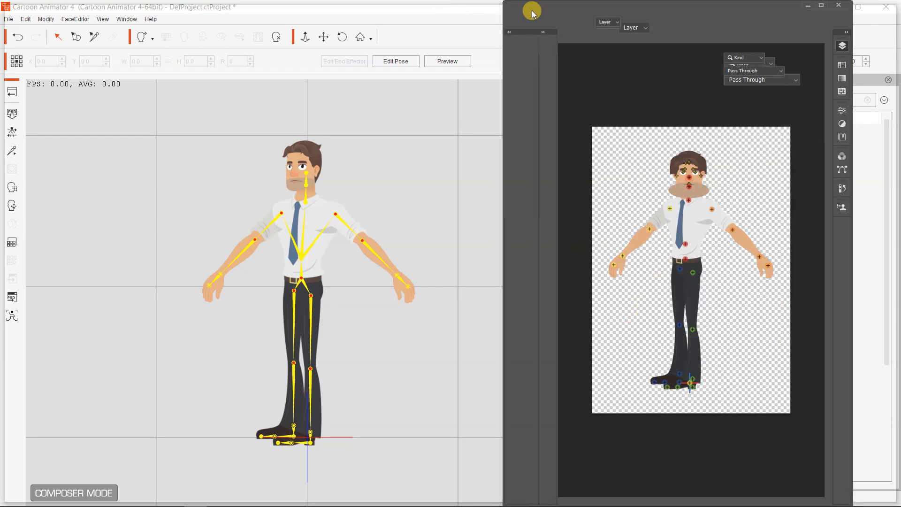
pyautogui.click(822, 6)
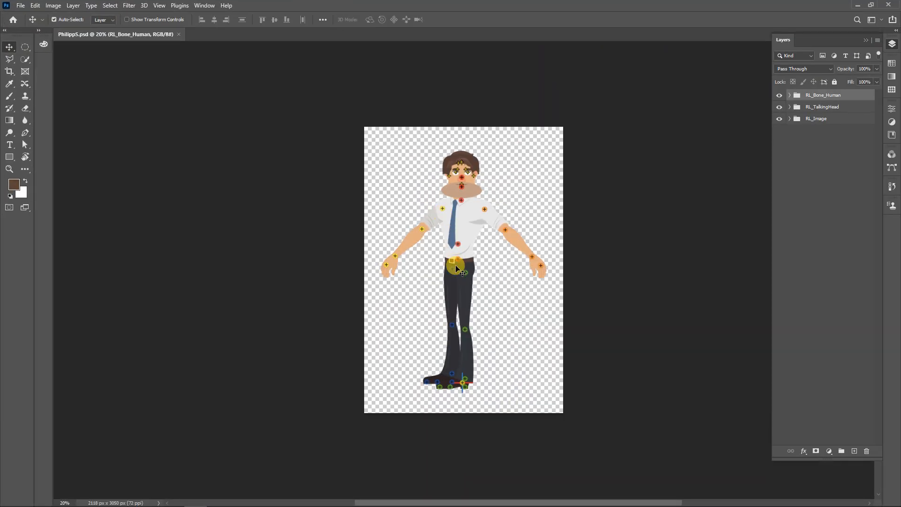
pyautogui.scroll(3, 455, 265)
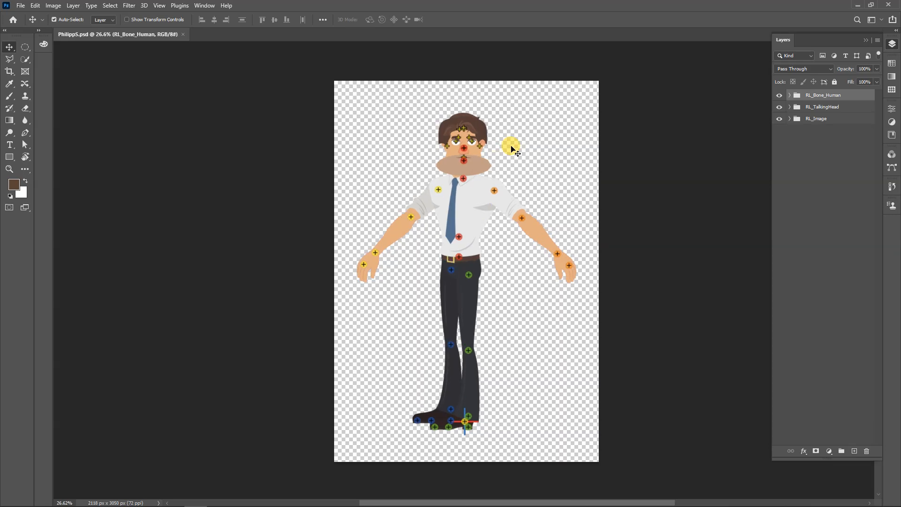
# Start saving PhilippS.psd under a new name and create a desktop folder named "Batch 3 lecture 11"
pyautogui.hotkey('ctrl', 'shift', 's')
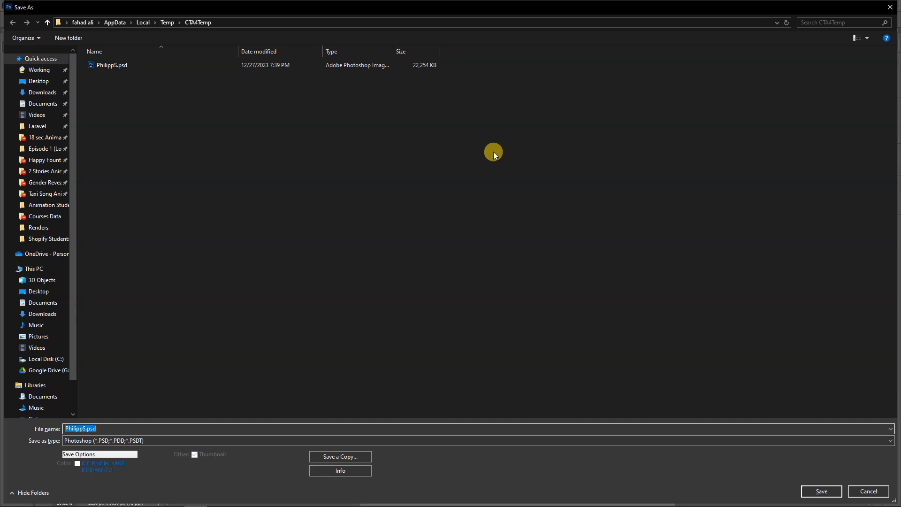
pyautogui.click(42, 82)
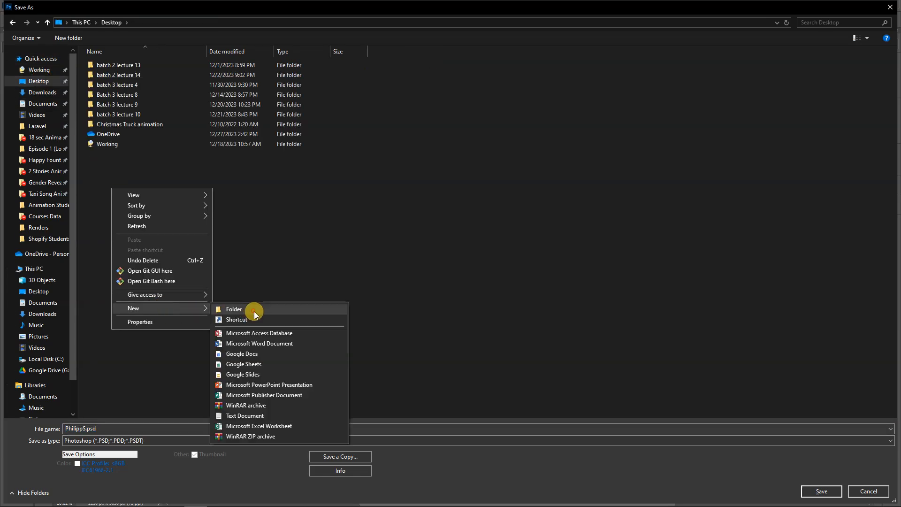
pyautogui.click(253, 311)
pyautogui.write('Ba')
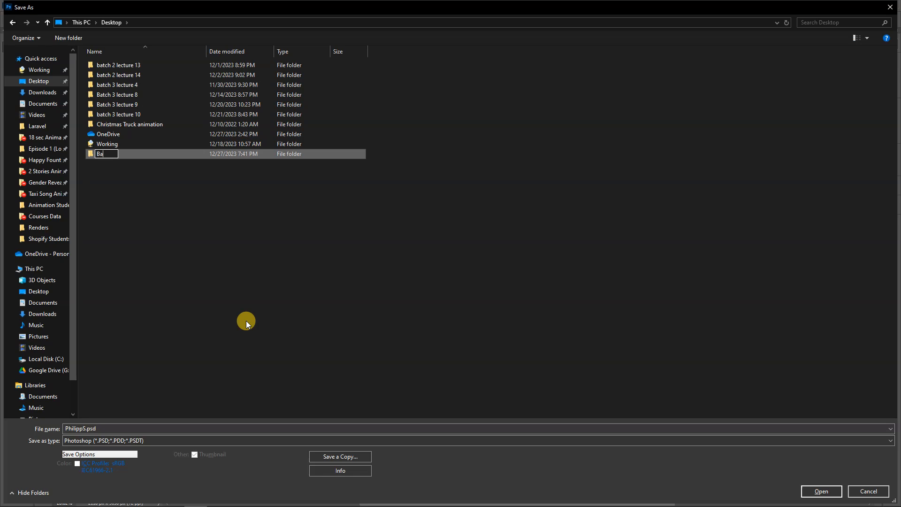
pyautogui.write('tch 3 lecture 11')
pyautogui.press('Return')
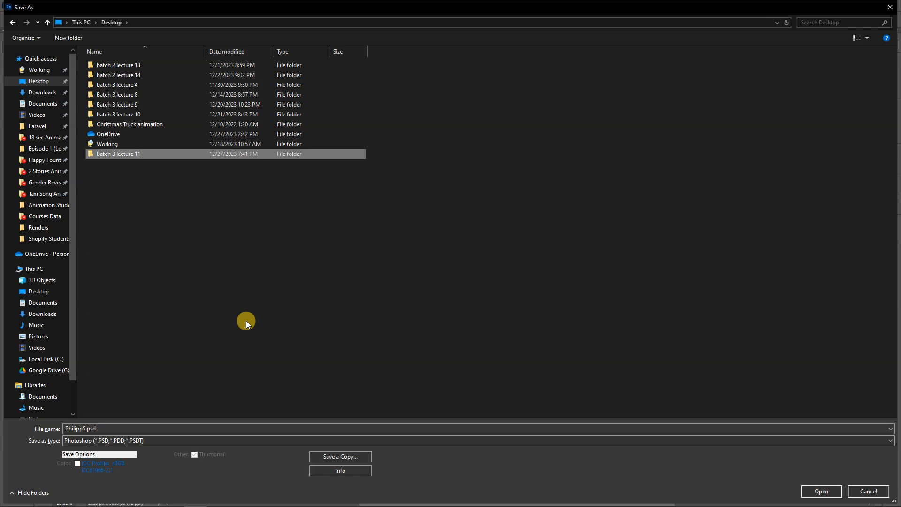
# Save the document as template.psd in the Batch 3 lecture 11 folder and accept the format options
pyautogui.doubleClick(158, 155)
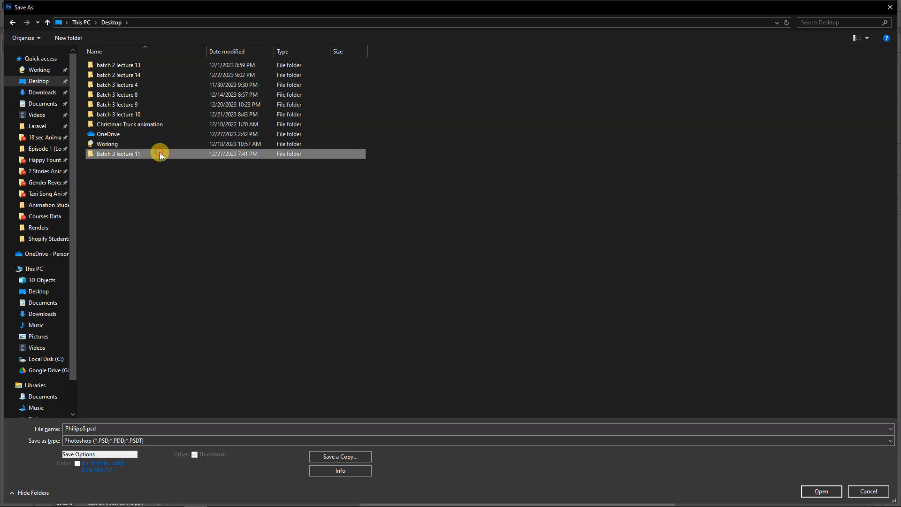
pyautogui.doubleClick(177, 428)
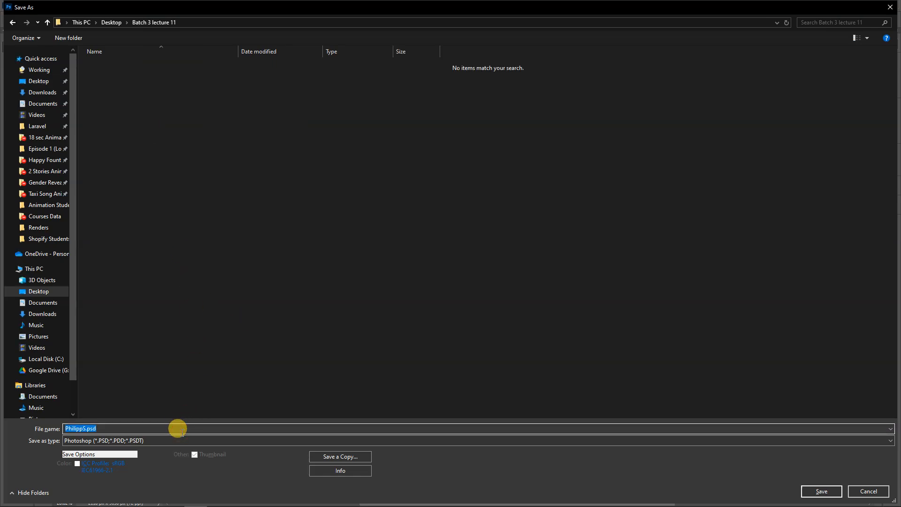
pyautogui.write('template')
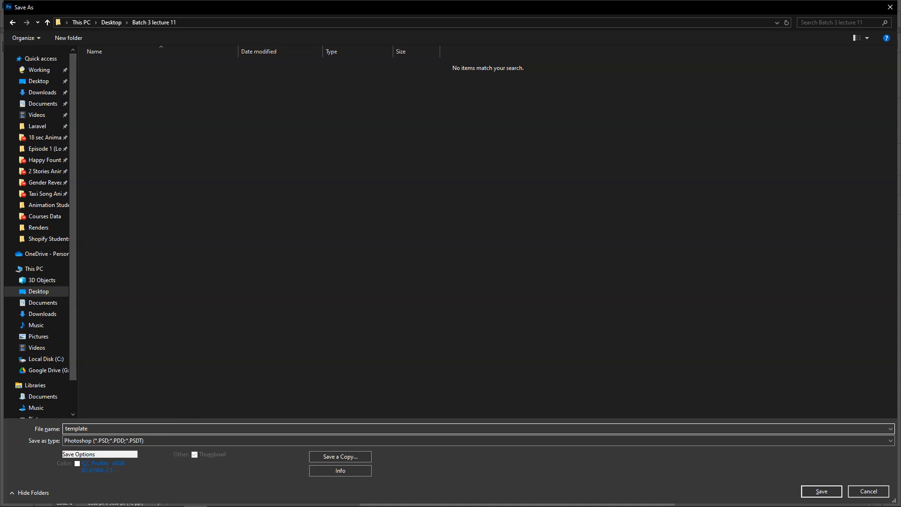
pyautogui.press('Return')
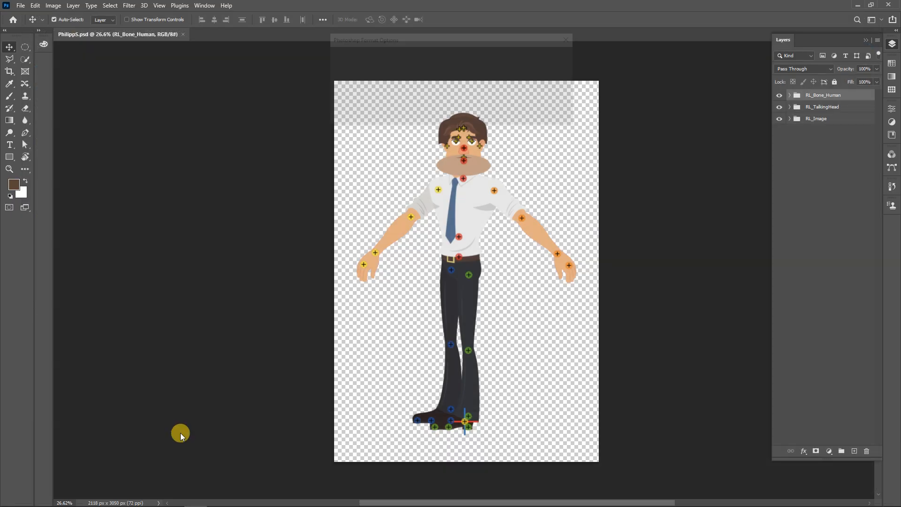
pyautogui.click(559, 56)
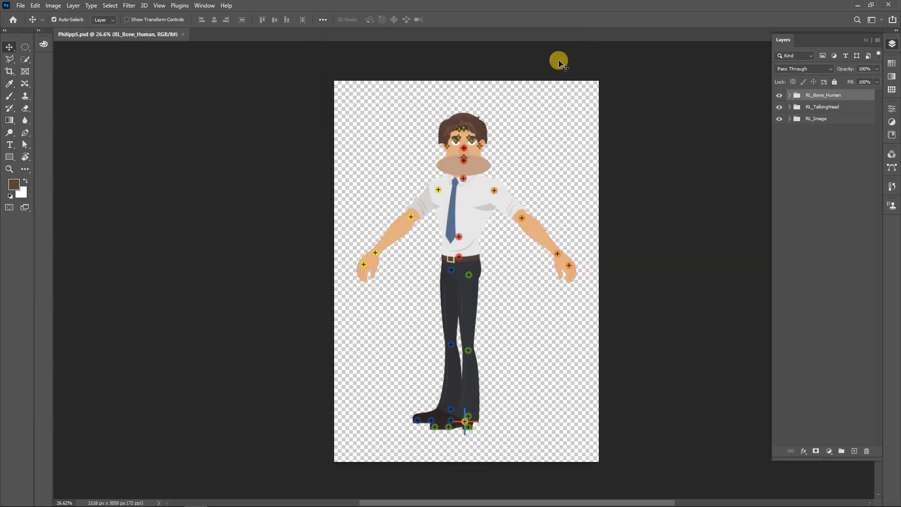
# Switch back to Cartoon Animator, return from Composer mode to the stage, and delete the Philipp_S character
pyautogui.click(858, 4)
pyautogui.click(19, 98)
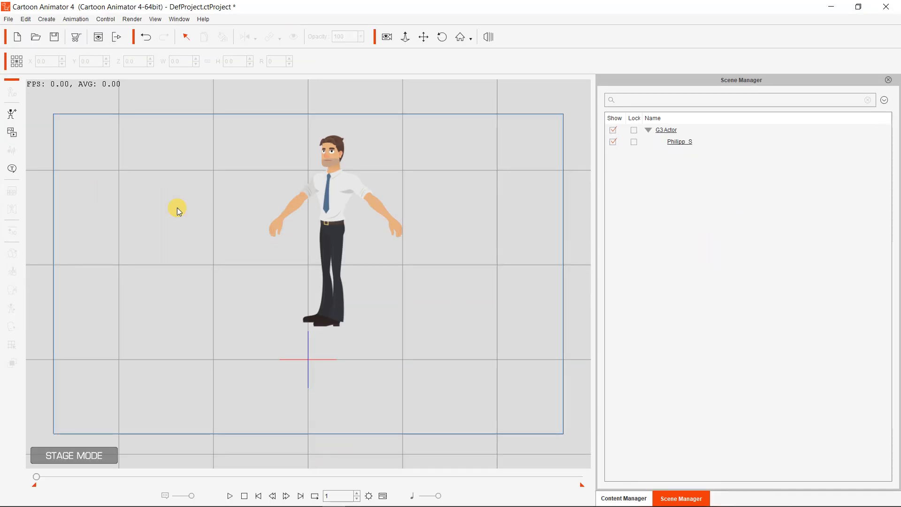
pyautogui.click(335, 182)
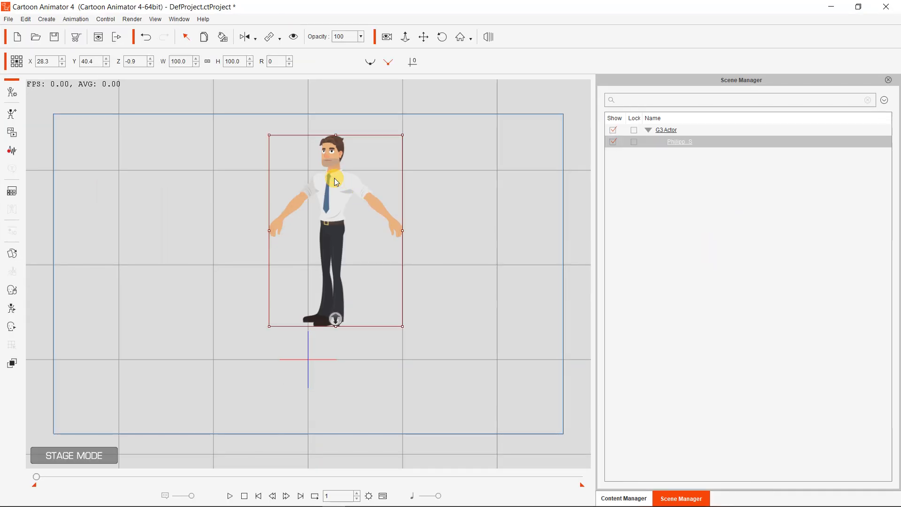
pyautogui.press('Delete')
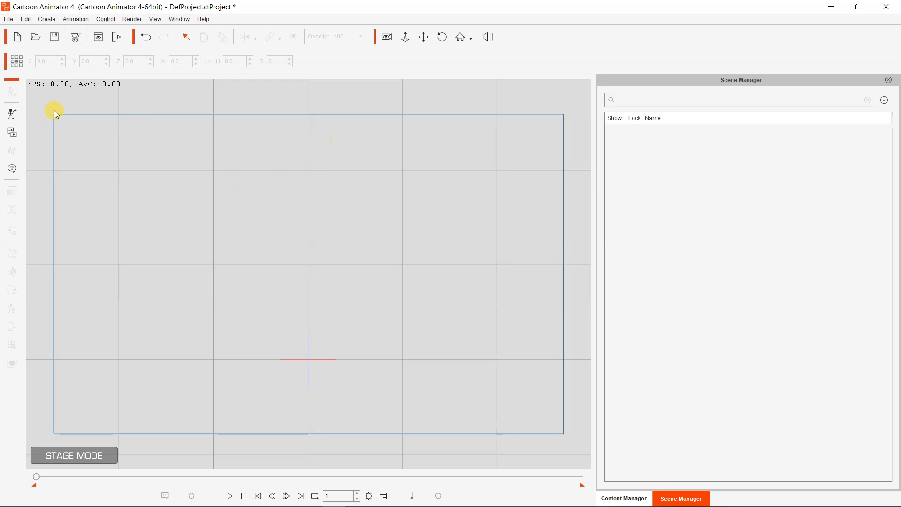
# Import template.psd from the desktop's Batch 3 lecture 11 folder as a new character in Composer mode
pyautogui.click(14, 114)
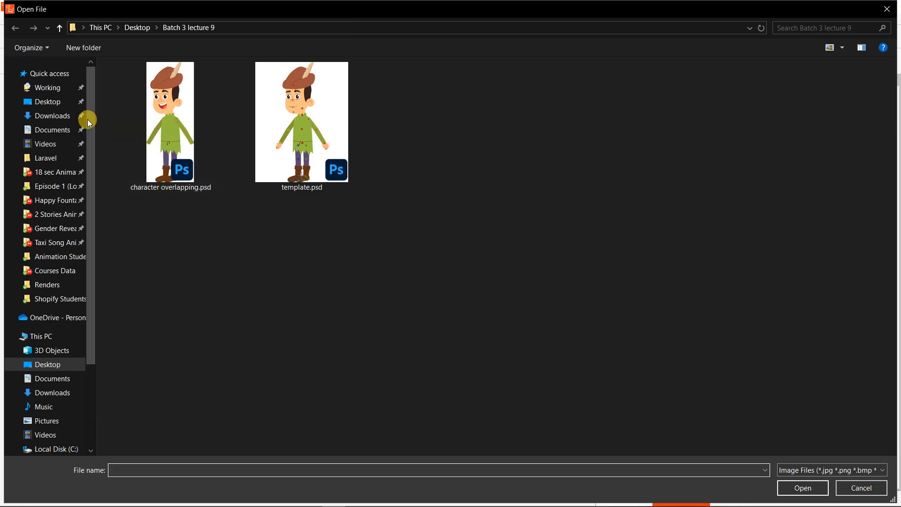
pyautogui.click(47, 102)
pyautogui.doubleClick(190, 162)
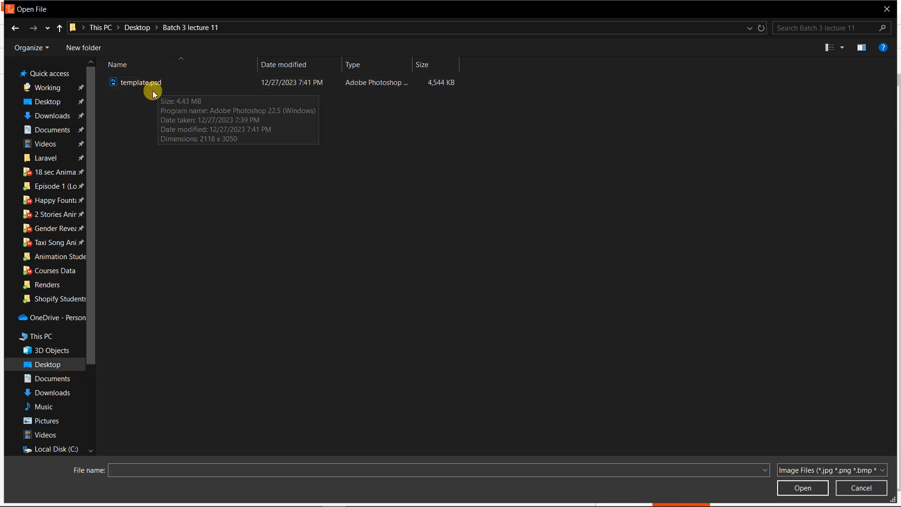
pyautogui.doubleClick(151, 85)
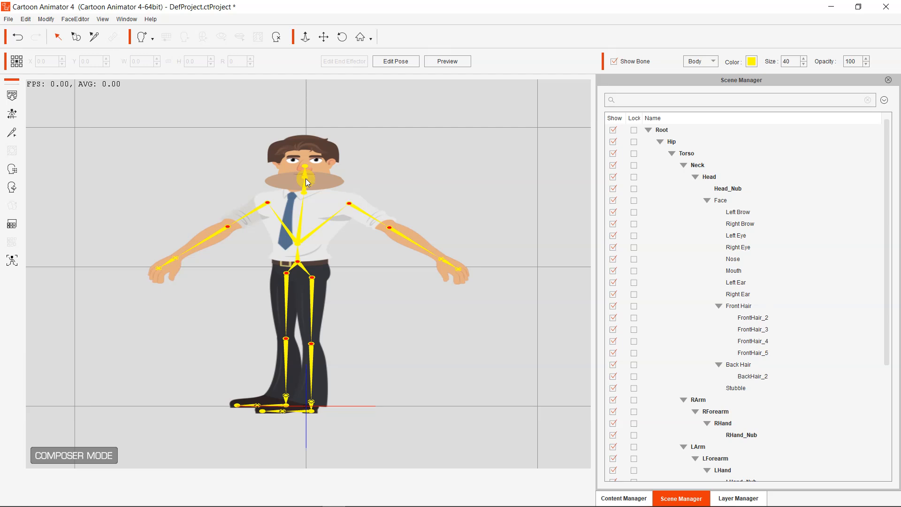
pyautogui.click(305, 178)
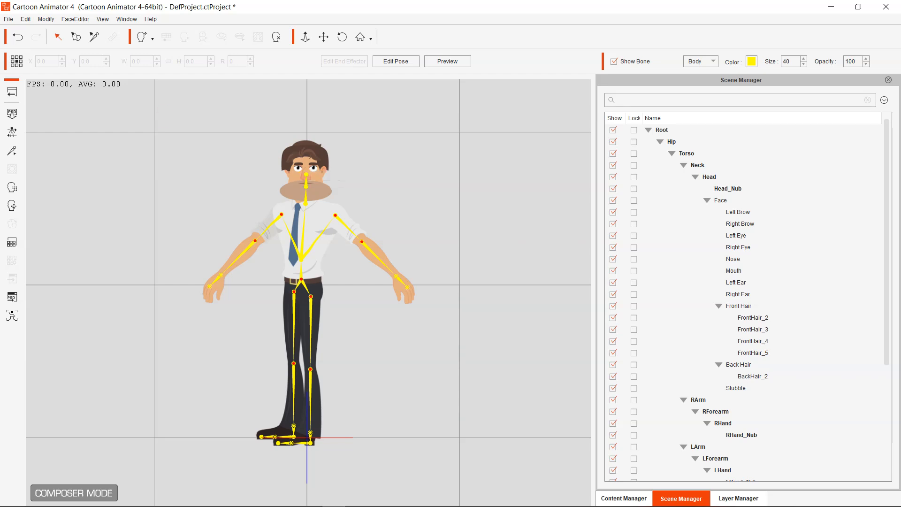
# Return to the stage and delete the character imported from template.psd
pyautogui.click(13, 93)
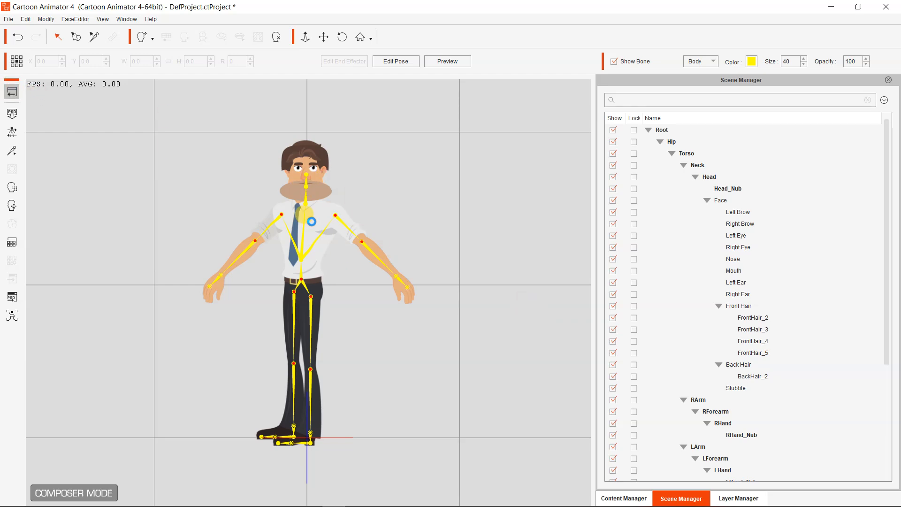
pyautogui.click(303, 235)
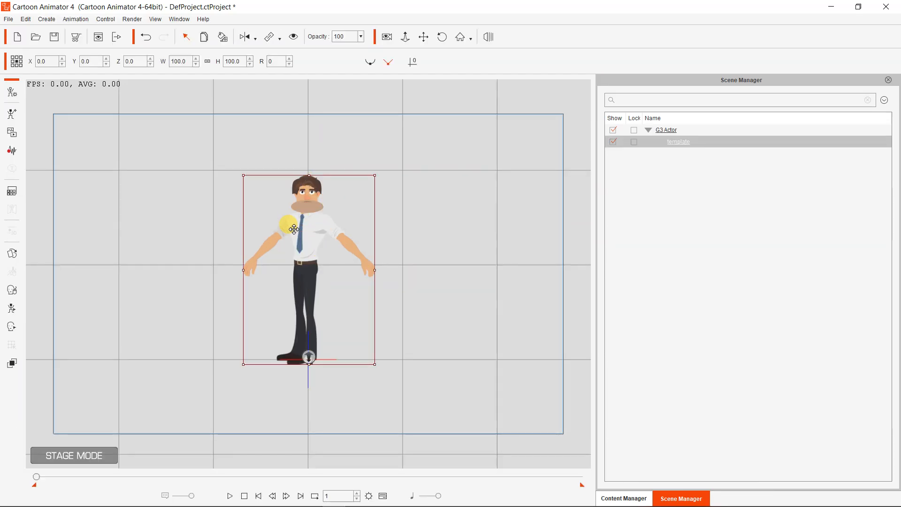
pyautogui.press('Delete')
# Switch to Photoshop and add a new empty layer above the RL_Bone_Human group in template.psd
pyautogui.moveTo(289, 489)
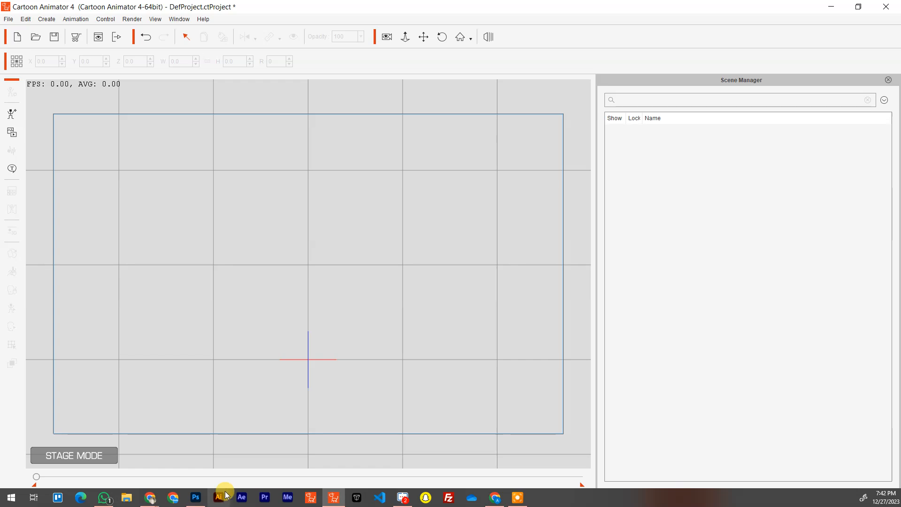
pyautogui.click(199, 496)
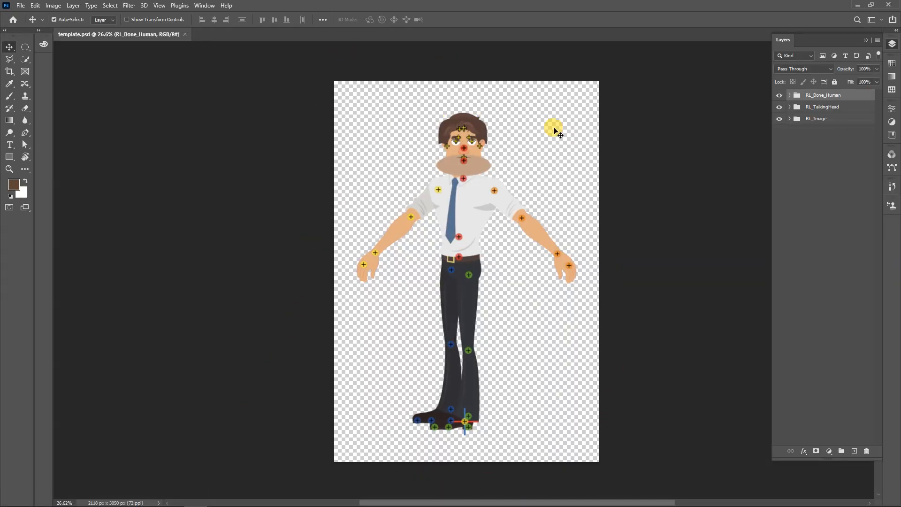
pyautogui.click(854, 451)
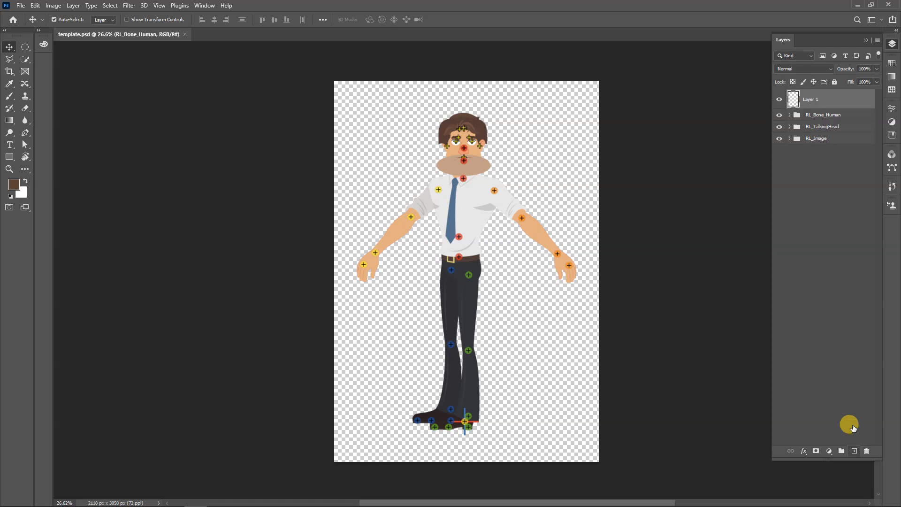
# Delete the RL_Bone_Human, RL_TalkingHead and RL_Image groups together, and undo the deletion
pyautogui.click(828, 115)
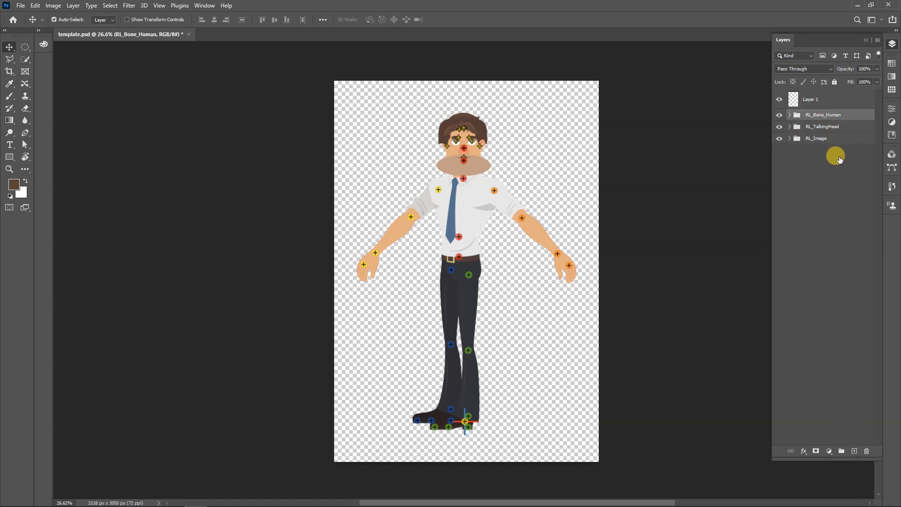
pyautogui.keyDown('shift'); pyautogui.click(835, 138); pyautogui.keyUp('shift')
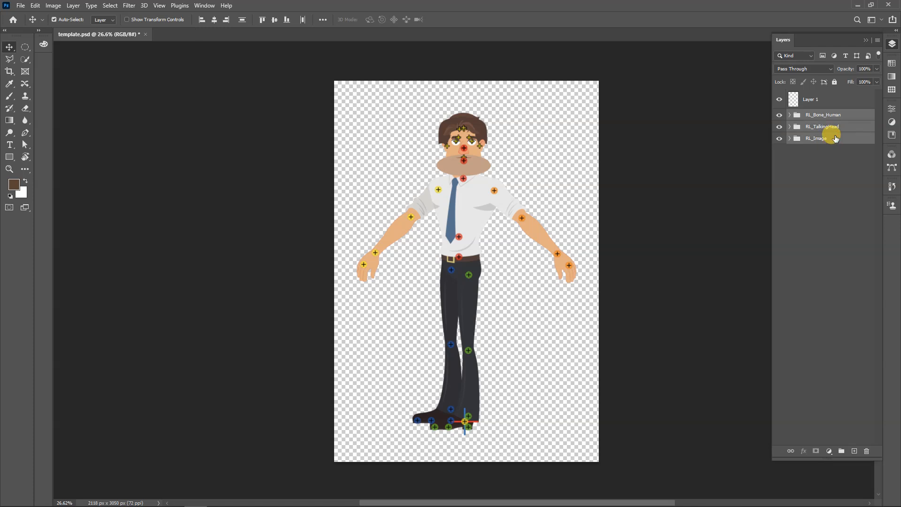
pyautogui.press('Delete')
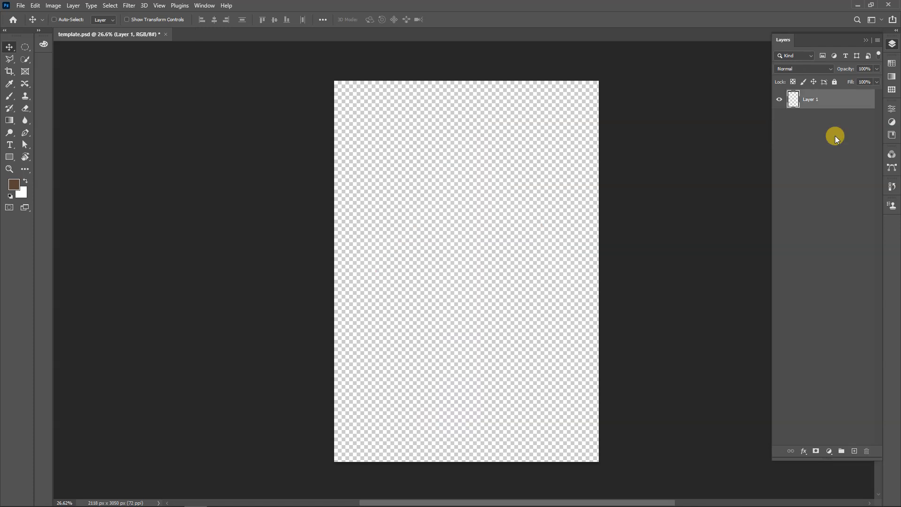
pyautogui.hotkey('ctrl', 'z')
# Move the character's upper arm and forearm pieces on both sides away from the body
pyautogui.scroll(1, 507, 317)
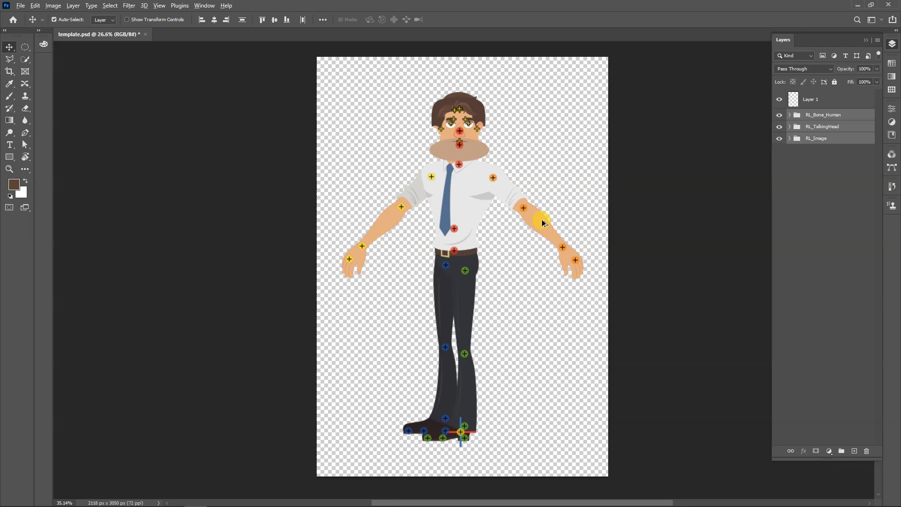
pyautogui.scroll(-2, 544, 249)
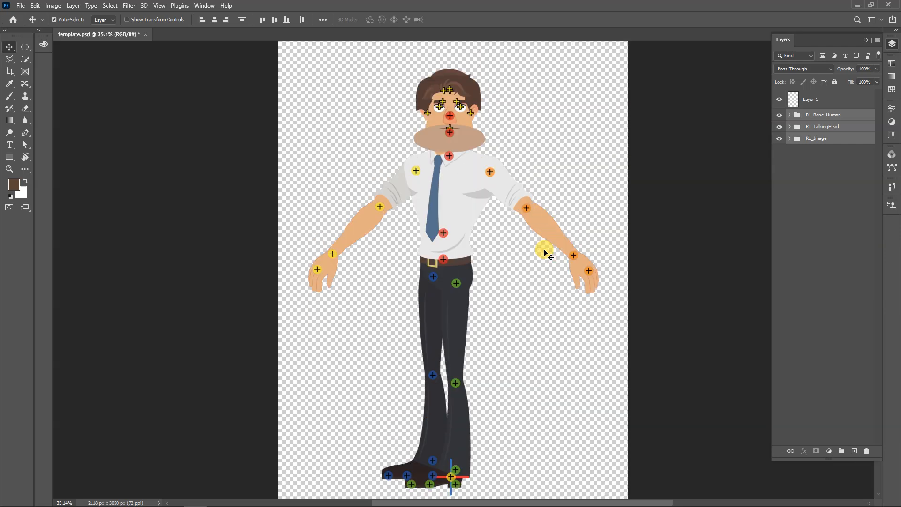
pyautogui.scroll(1, 544, 252)
pyautogui.moveTo(549, 249); pyautogui.dragTo(574, 204)
pyautogui.moveTo(511, 212); pyautogui.dragTo(542, 136)
pyautogui.moveTo(386, 212); pyautogui.dragTo(350, 176)
pyautogui.moveTo(348, 258); pyautogui.dragTo(317, 221)
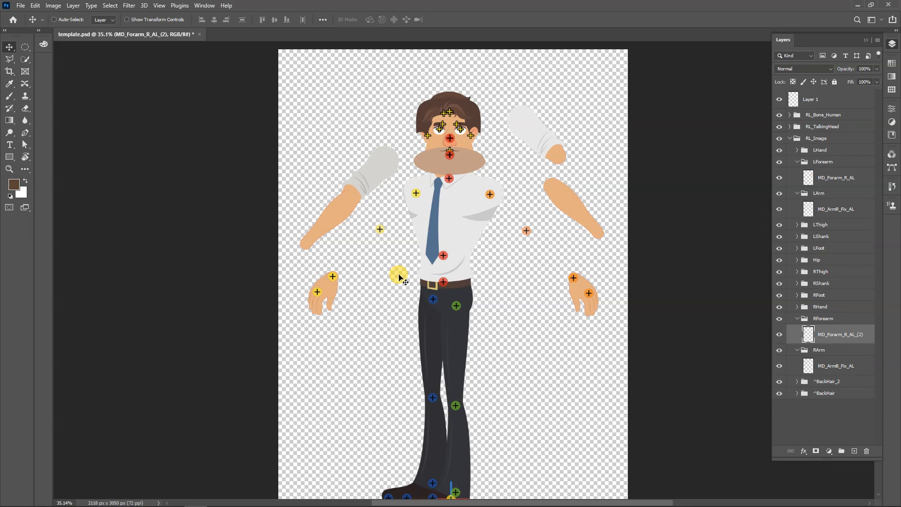
# Undo the four moves of the upper arm and forearm pieces
pyautogui.hotkey('ctrl', 'z')
pyautogui.hotkey('ctrl', 'z')
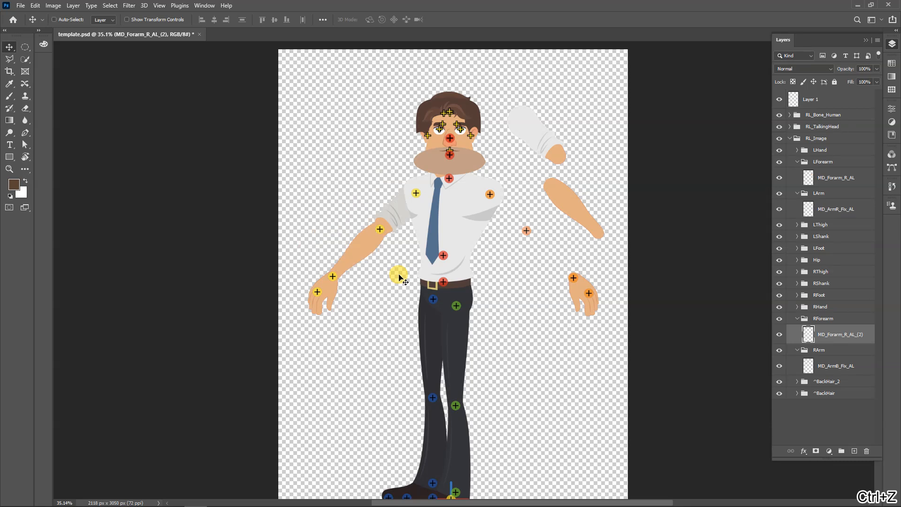
pyautogui.hotkey('ctrl', 'z')
pyautogui.hotkey('ctrl', 'z')
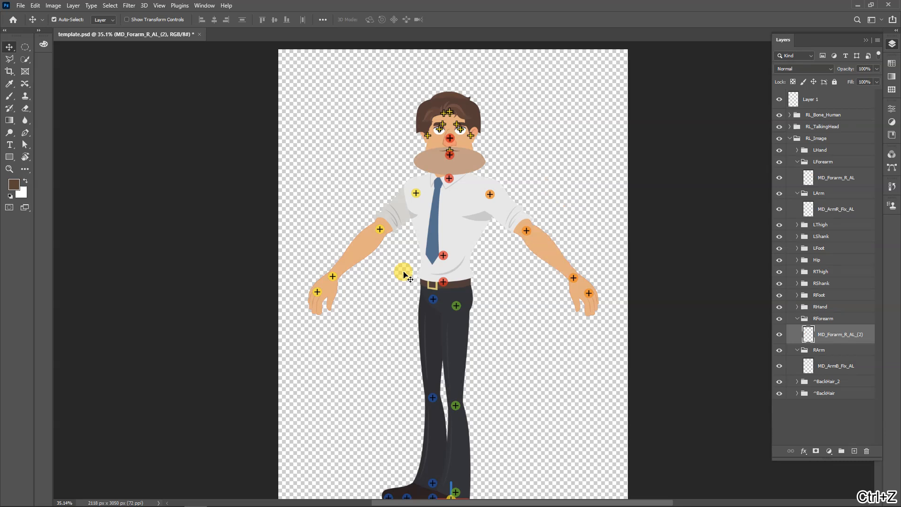
# Move the M_Beard_Color stubble shape off the character's lower face toward the side
pyautogui.scroll(5, 441, 118)
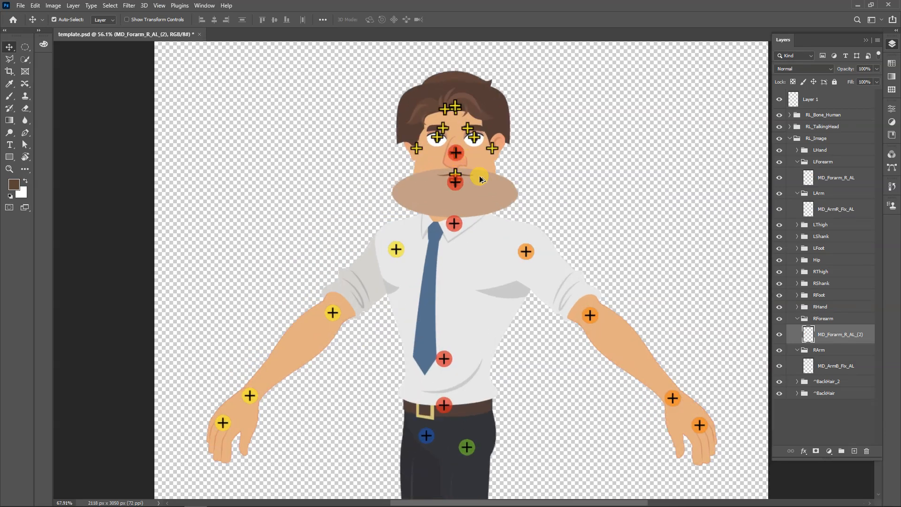
pyautogui.scroll(12, 480, 178)
pyautogui.moveTo(452, 163); pyautogui.dragTo(444, 257)
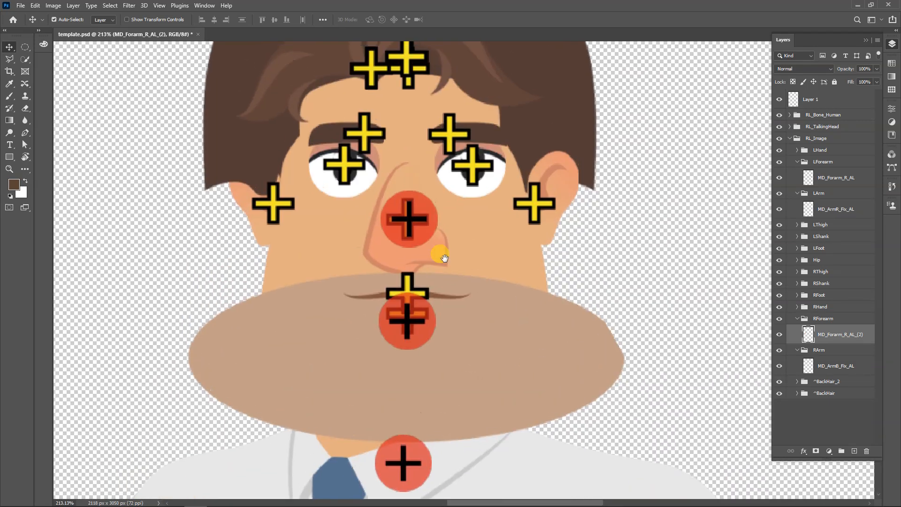
pyautogui.scroll(-3, 445, 257)
pyautogui.moveTo(483, 308); pyautogui.dragTo(625, 275)
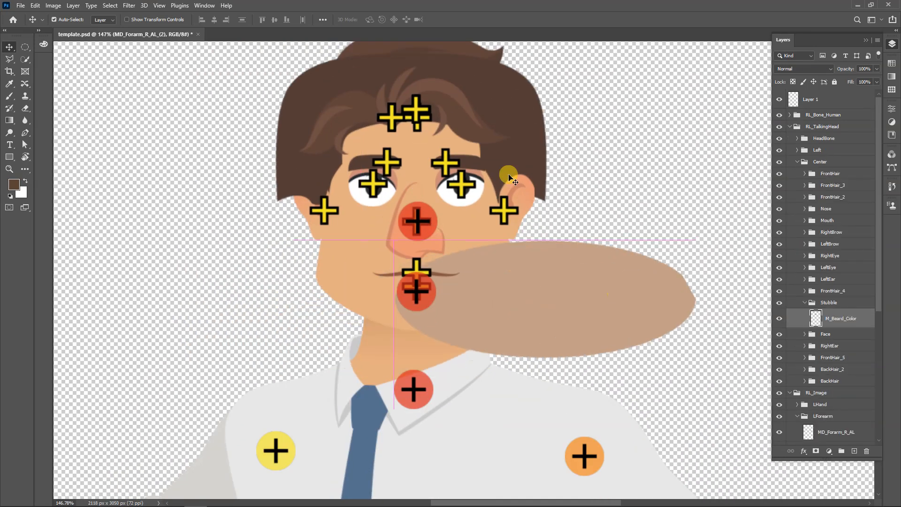
# Move the FrontHair_3 and FrontHair_2 strands away from the forehead, and undo both moves
pyautogui.moveTo(458, 107); pyautogui.dragTo(638, 120)
pyautogui.moveTo(353, 111); pyautogui.dragTo(286, 110)
pyautogui.hotkey('ctrl', 'z')
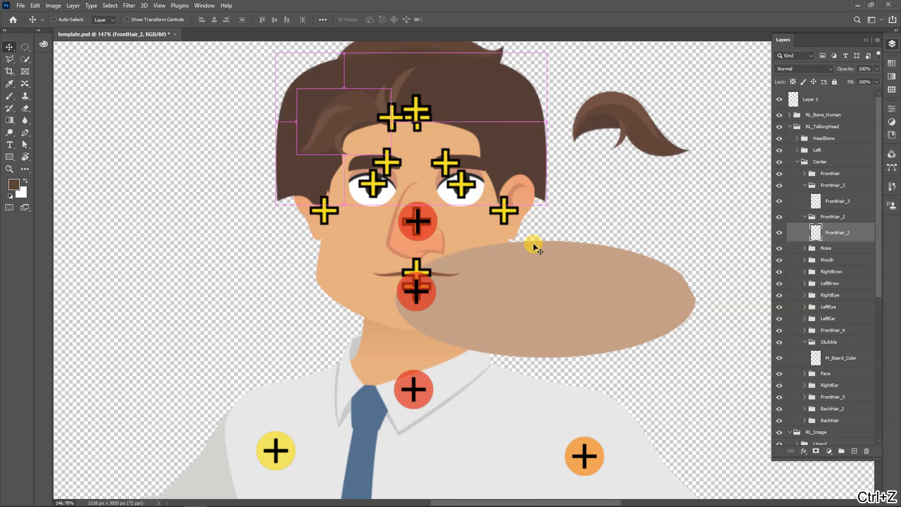
pyautogui.hotkey('ctrl', 'z')
# Shift the M_Beard_Color shape farther out beside the jaw, just above the shirt's shoulder
pyautogui.moveTo(582, 257); pyautogui.dragTo(648, 210)
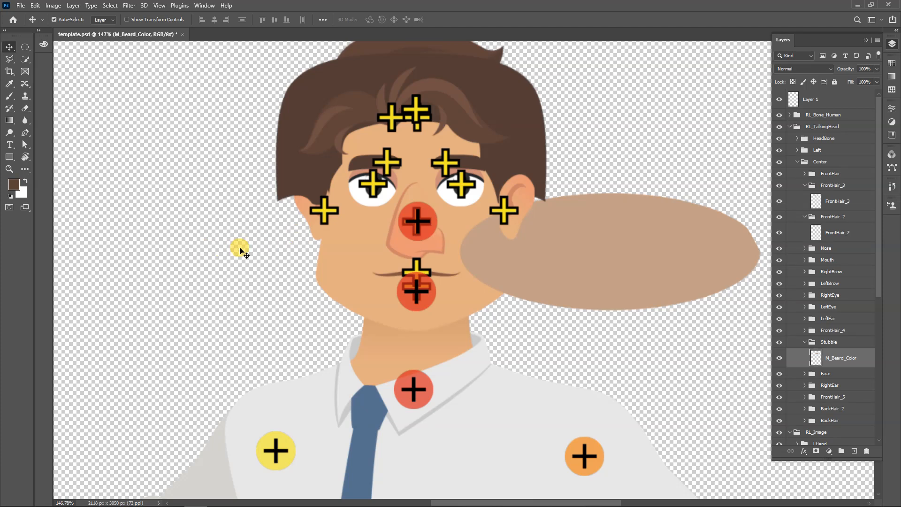
pyautogui.scroll(-3, 562, 256)
pyautogui.moveTo(614, 245); pyautogui.dragTo(594, 294)
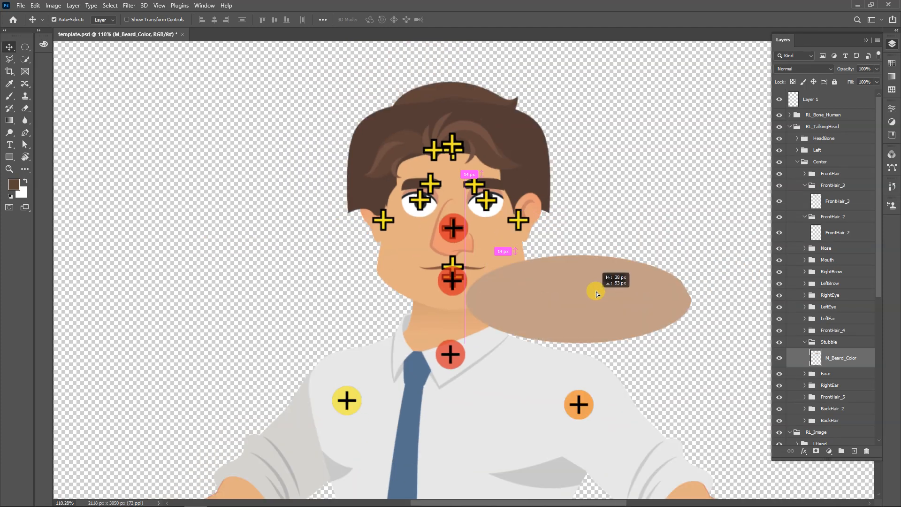
# Delete the M_Beard_Color stubble shape and the FrontHair, FrontHair_2 and FrontHair_3 pieces from the head
pyautogui.press('Delete')
pyautogui.moveTo(483, 142); pyautogui.dragTo(548, 121)
pyautogui.press('Delete')
pyautogui.moveTo(395, 141)
pyautogui.mouseDown()
pyautogui.moveTo(336, 145)
pyautogui.moveTo(407, 137)
pyautogui.mouseUp()
pyautogui.press('Delete')
pyautogui.press('Delete')
# Delete the FrontHair_4 hair piece and both back hair pieces, BackHair_2 and BackHair, leaving the scalp bare
pyautogui.moveTo(512, 119); pyautogui.dragTo(607, 98)
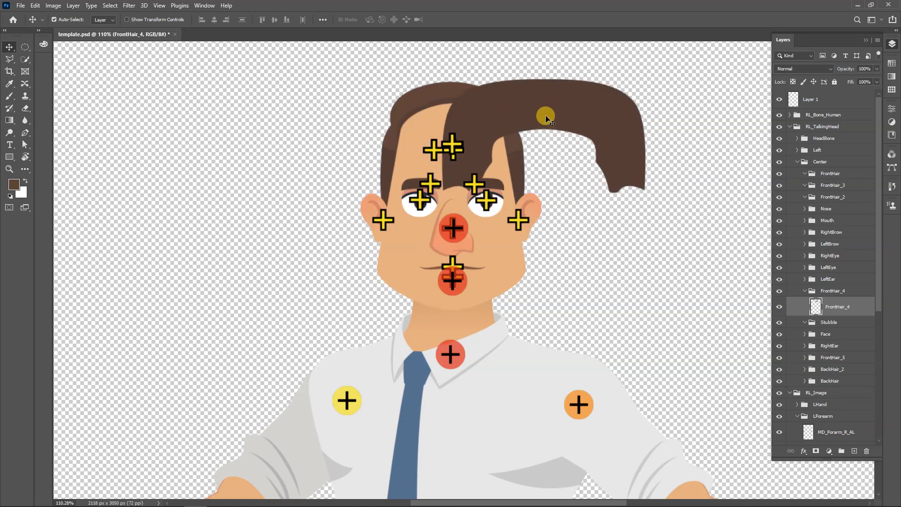
pyautogui.hotkey('ctrl', 'z')
pyautogui.moveTo(433, 96); pyautogui.dragTo(450, 72)
pyautogui.hotkey('ctrl', 'z')
pyautogui.moveTo(535, 142); pyautogui.dragTo(487, 101)
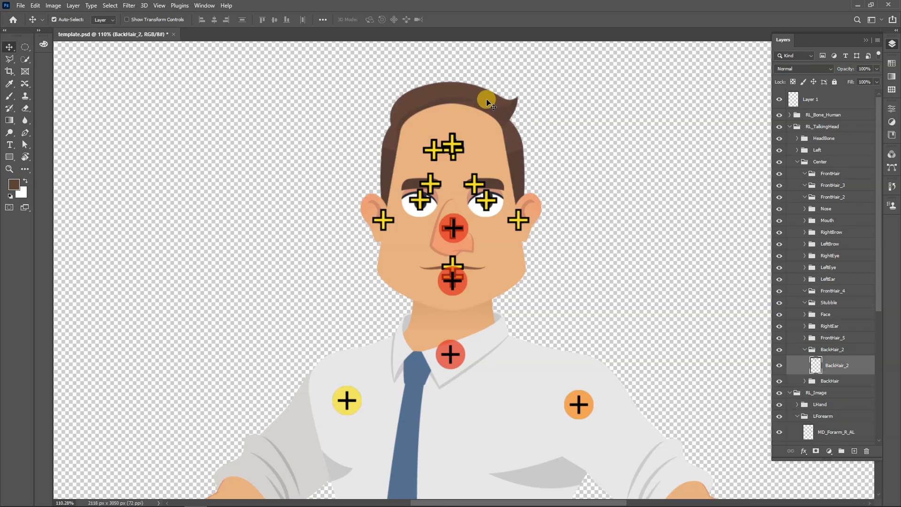
pyautogui.press('Delete')
pyautogui.moveTo(508, 127); pyautogui.dragTo(527, 125)
pyautogui.press('Delete')
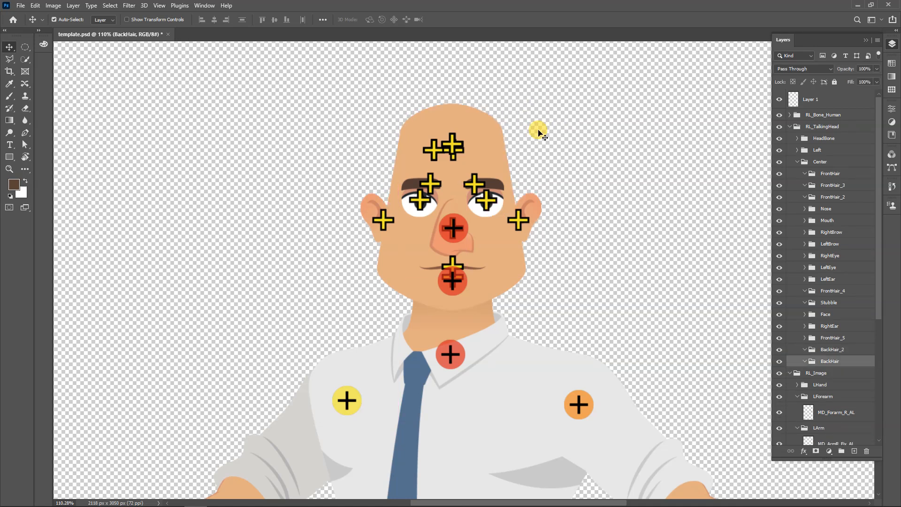
# Save template.psd with the hair and stubble artwork removed
pyautogui.hotkey('ctrl', 's')
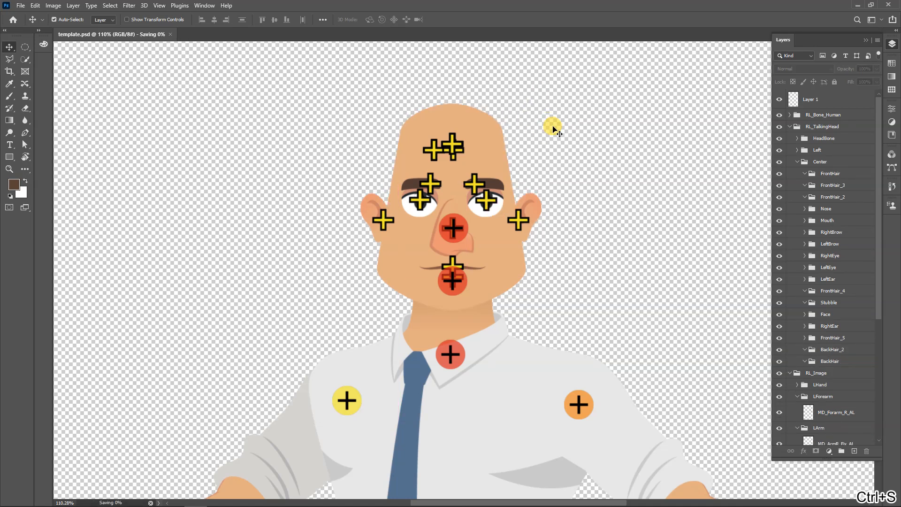
pyautogui.scroll(-2, 553, 128)
pyautogui.scroll(-1, 546, 130)
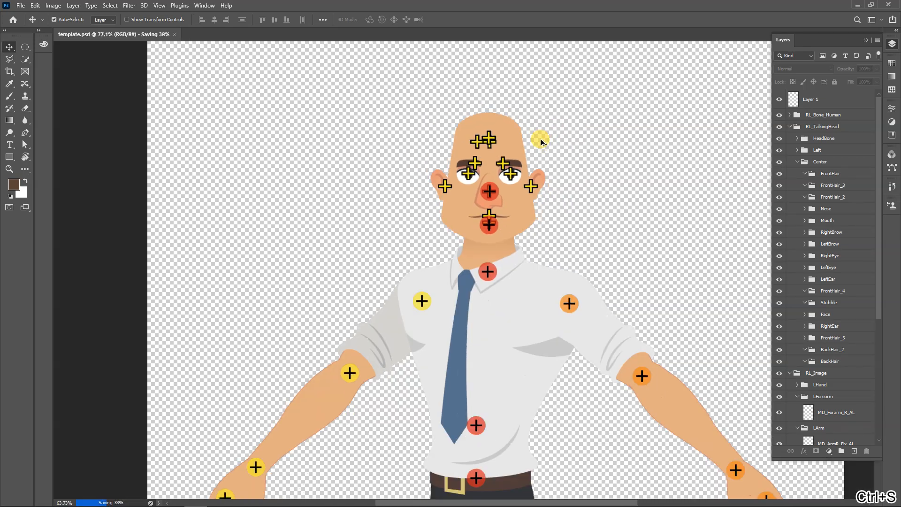
pyautogui.scroll(-3, 538, 141)
# Delete the ear artwork on both sides of the head from the LeftEar and RightEar groups
pyautogui.scroll(5, 542, 145)
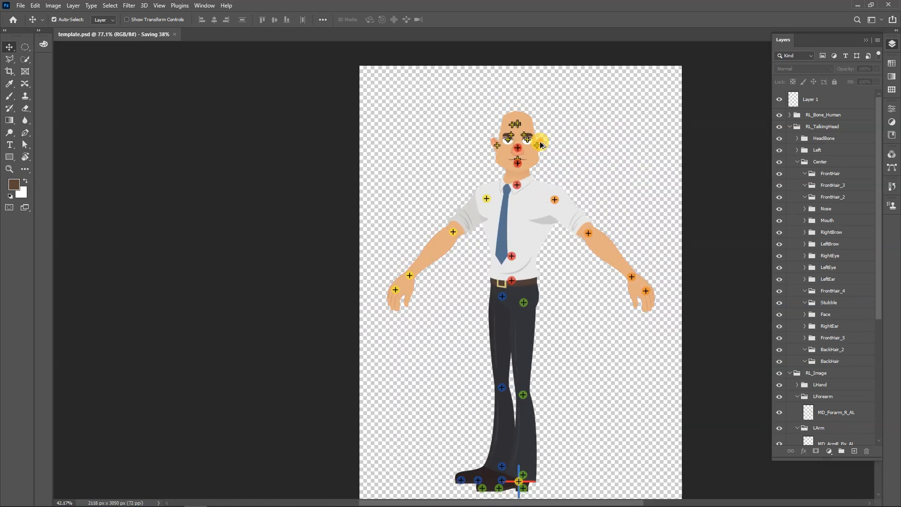
pyautogui.click(542, 140)
pyautogui.moveTo(542, 140); pyautogui.dragTo(571, 135)
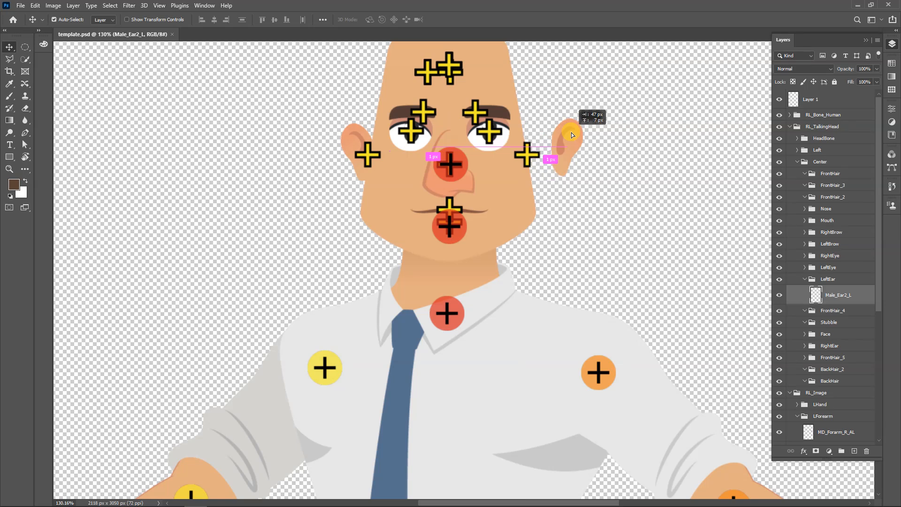
pyautogui.press('Delete')
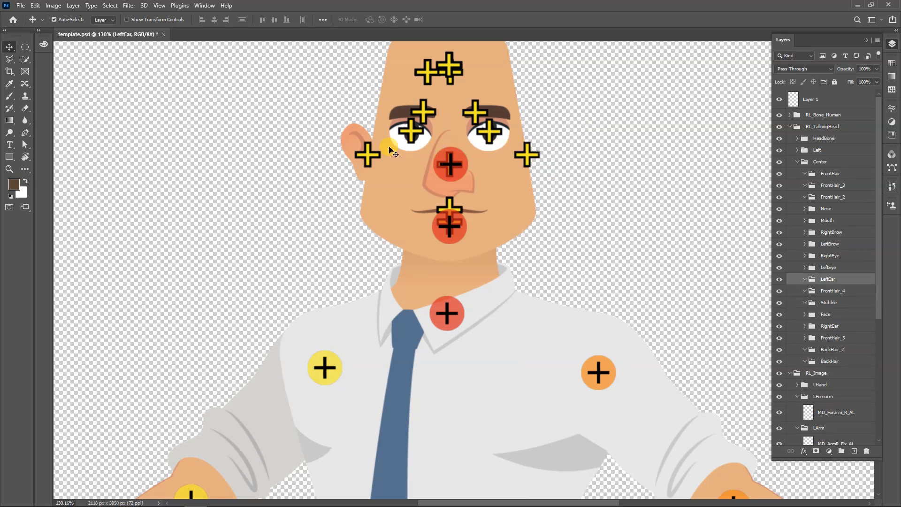
pyautogui.click(343, 137)
pyautogui.moveTo(342, 137); pyautogui.dragTo(318, 140)
pyautogui.press('Delete')
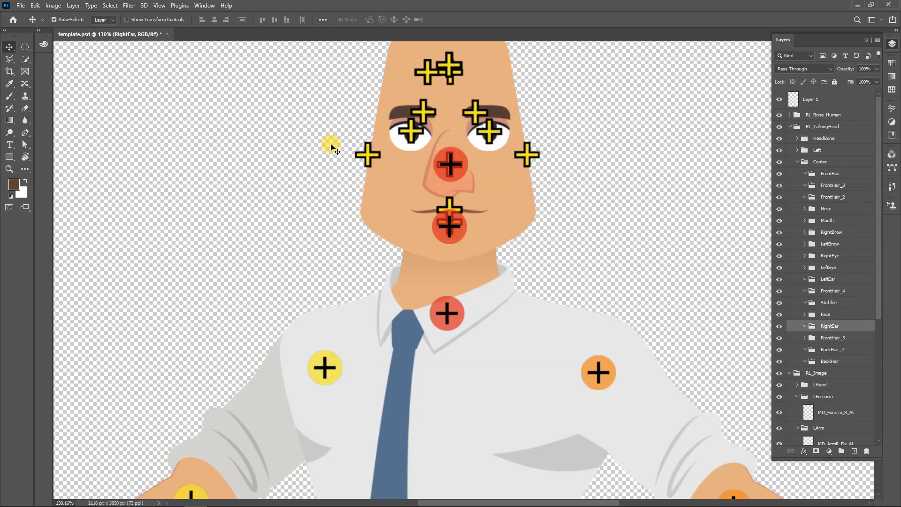
# Delete the FrontHair_3, FrontHair_2 and BackHair_2 bone markers on the forehead from the HeadBone group
pyautogui.scroll(3, 382, 151)
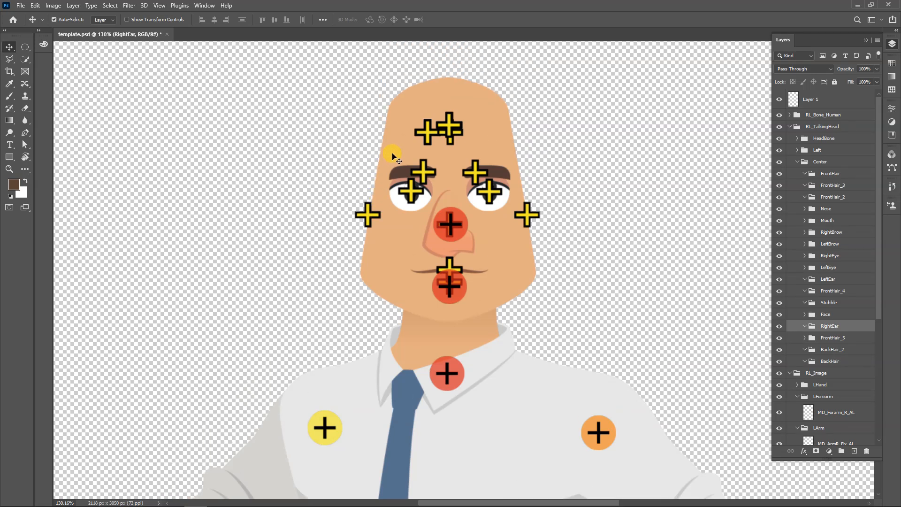
pyautogui.click(431, 136)
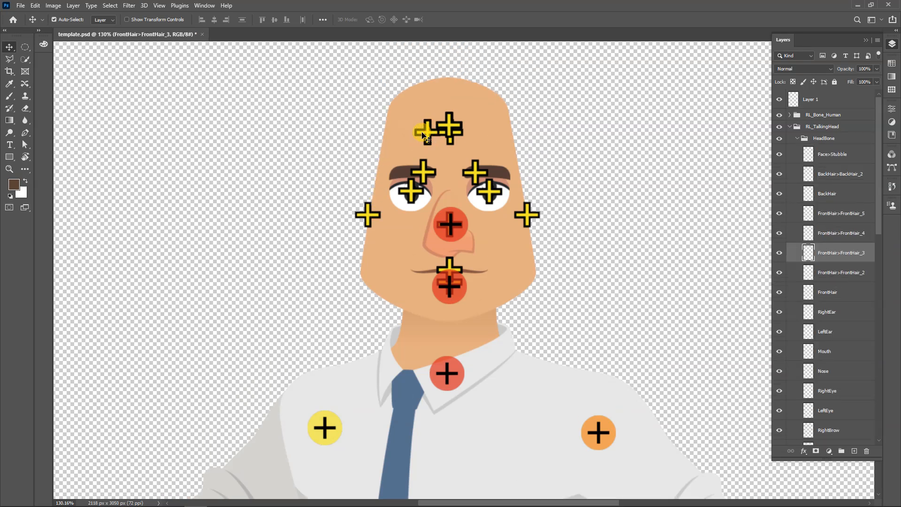
pyautogui.press('Delete')
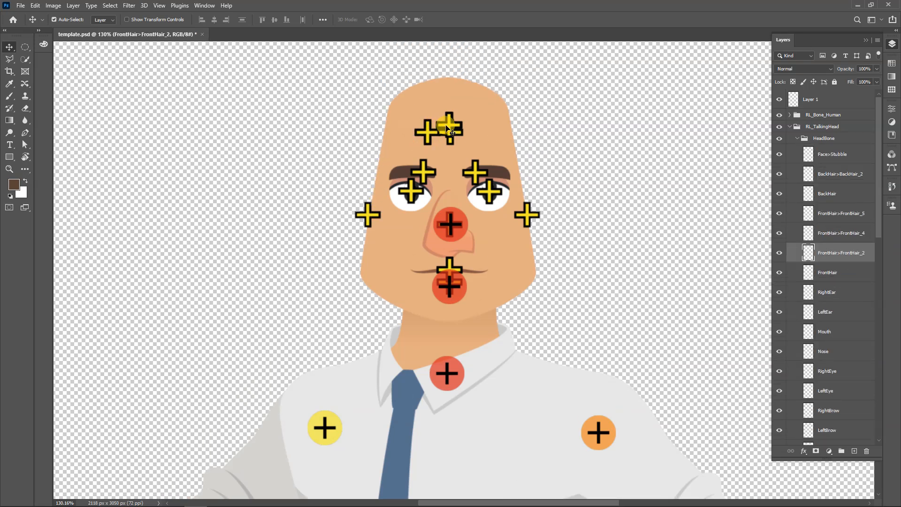
pyautogui.press('Delete')
pyautogui.click(451, 128)
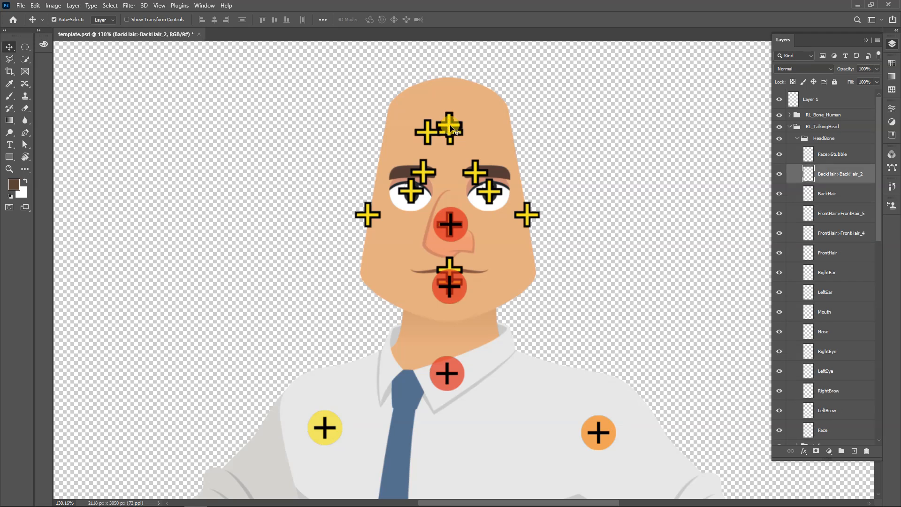
pyautogui.press('Delete')
# Delete the remaining FrontHair, BackHair, FrontHair_5 and FrontHair_4 bone markers on the forehead
pyautogui.click(428, 133)
pyautogui.press('Delete')
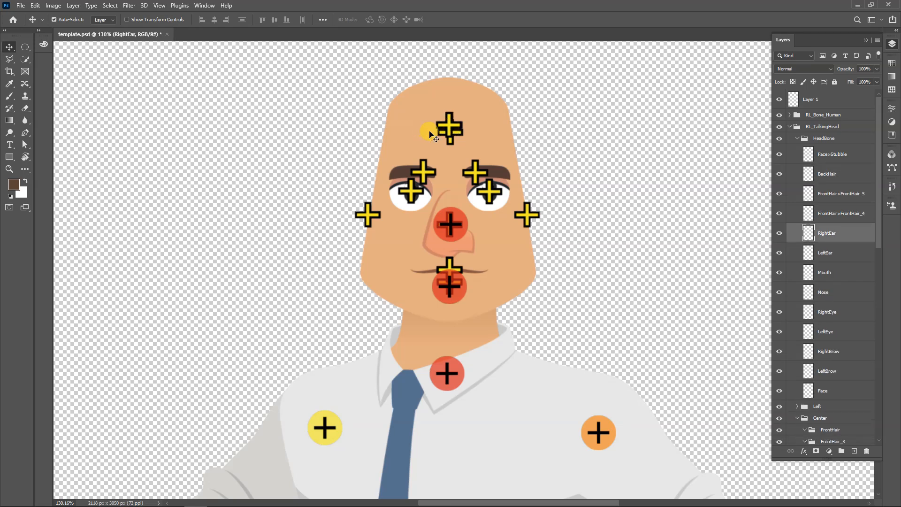
pyautogui.click(450, 128)
pyautogui.press('Delete')
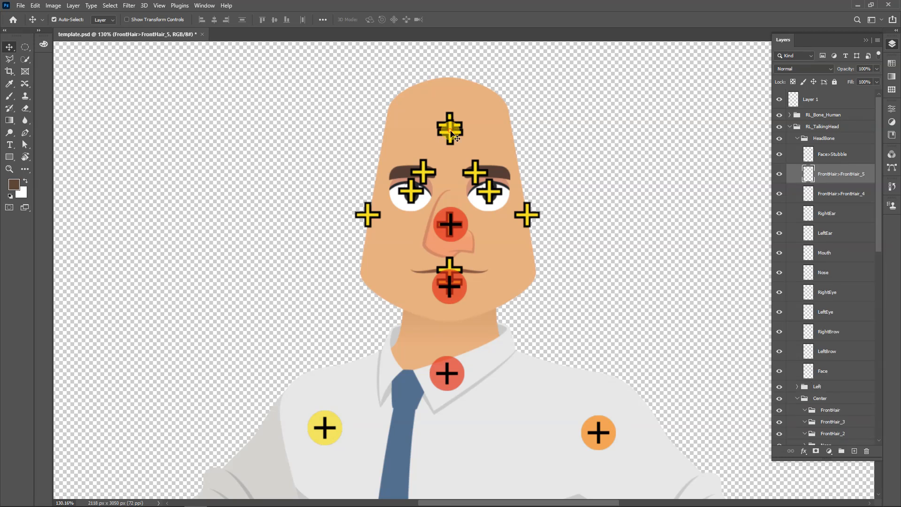
pyautogui.press('Delete')
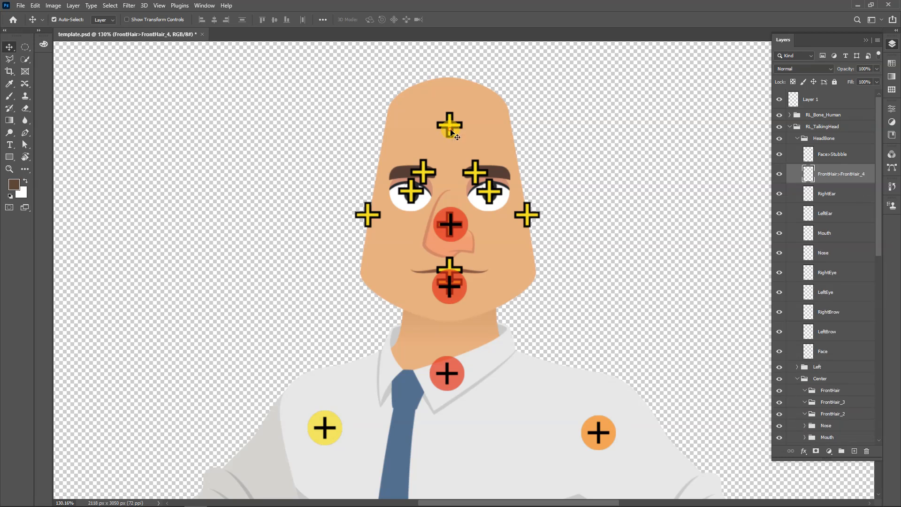
pyautogui.press('Delete')
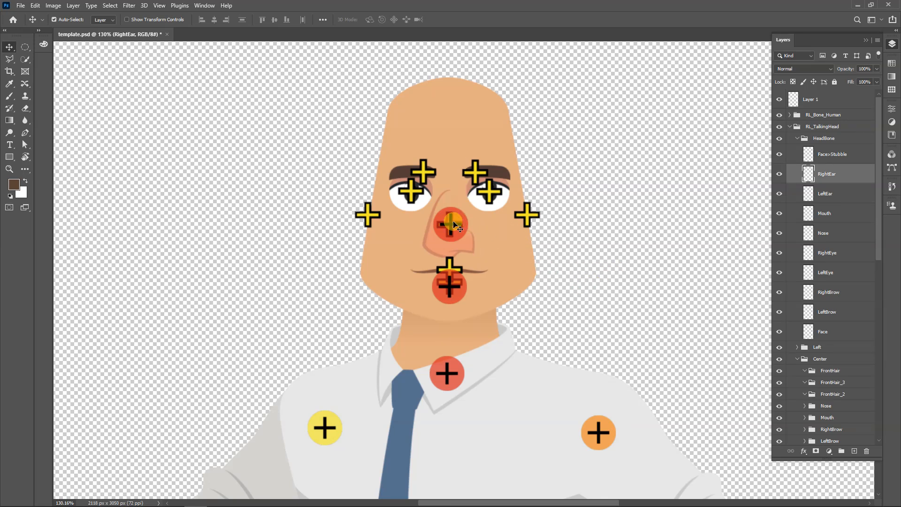
# Move the red Head_Nub bone marker from the nose straight up to the forehead and deselect it
pyautogui.moveTo(454, 225); pyautogui.dragTo(581, 203)
pyautogui.click(582, 204)
pyautogui.moveTo(454, 219)
pyautogui.mouseDown()
pyautogui.moveTo(441, 126)
pyautogui.moveTo(452, 125)
pyautogui.mouseUp()
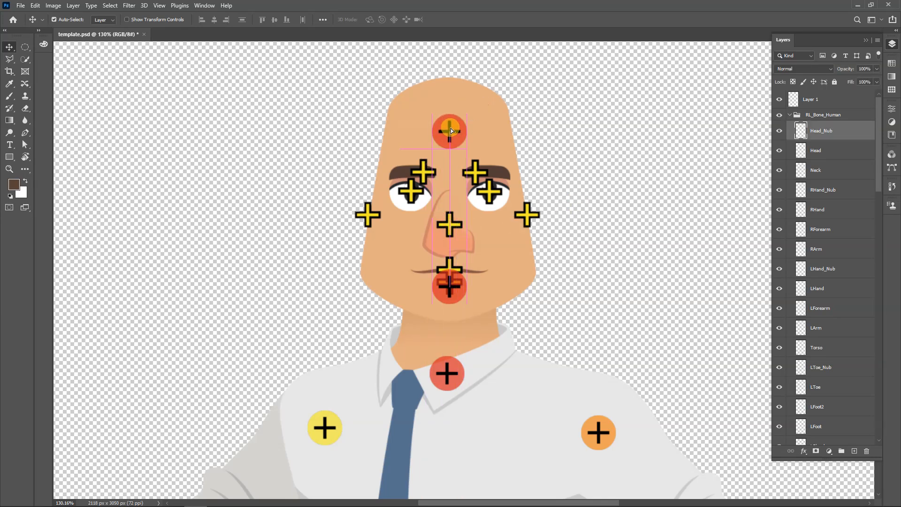
pyautogui.click(568, 217)
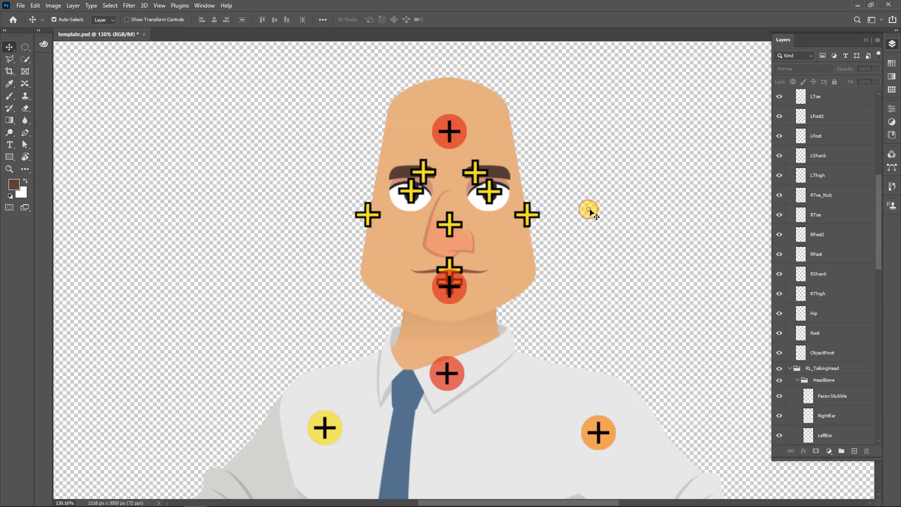
# Save template.psd with the cleaned-up hair bones and repositioned head marker
pyautogui.hotkey('ctrl', 's')
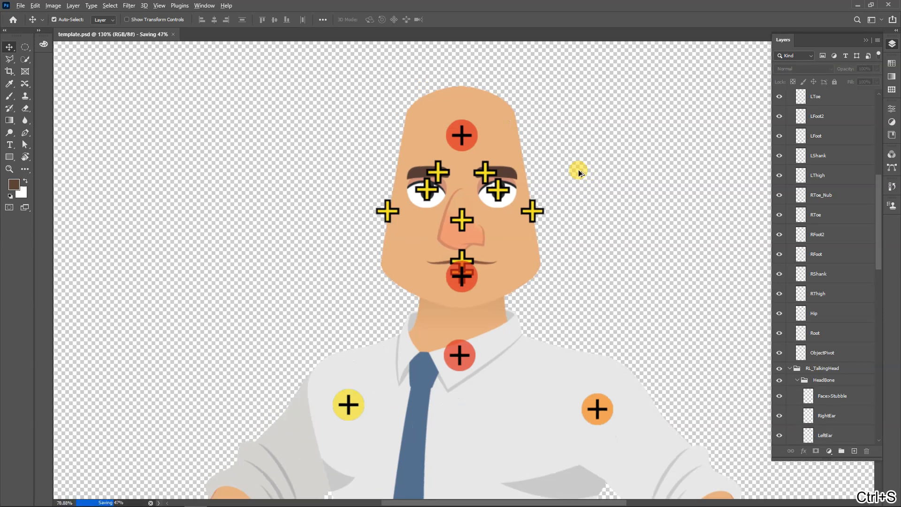
pyautogui.scroll(-3, 575, 172)
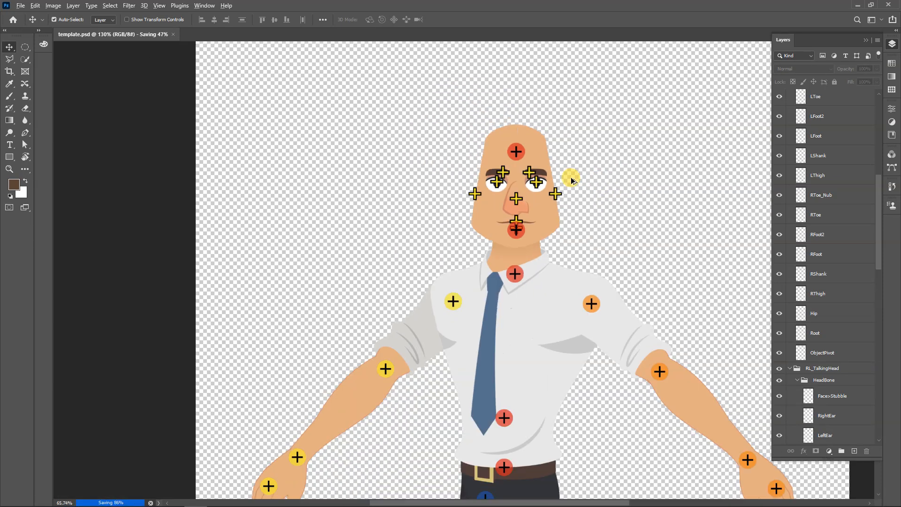
pyautogui.scroll(-4, 572, 175)
pyautogui.moveTo(583, 327); pyautogui.dragTo(513, 318)
pyautogui.scroll(4, 514, 318)
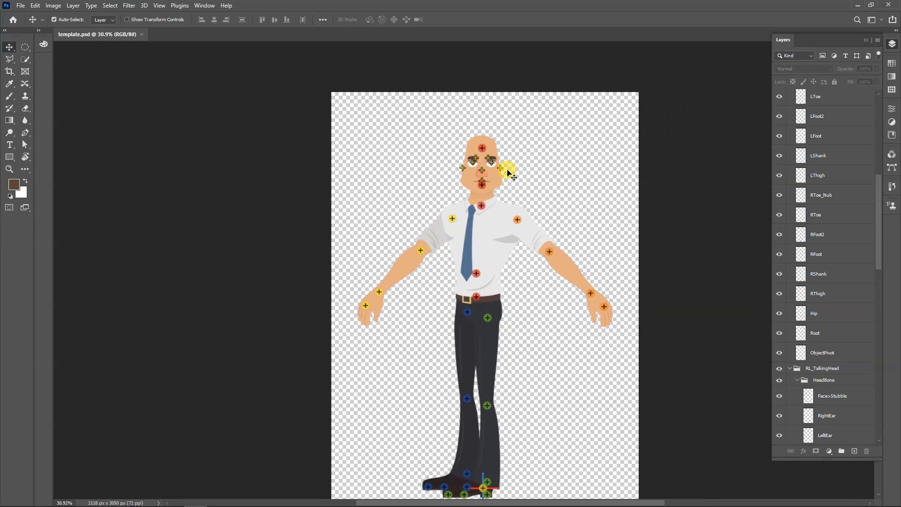
# Move M_Face_2 aside, delete the FrontHair_5 piece hidden behind it, and put the face back on the head
pyautogui.scroll(5, 497, 162)
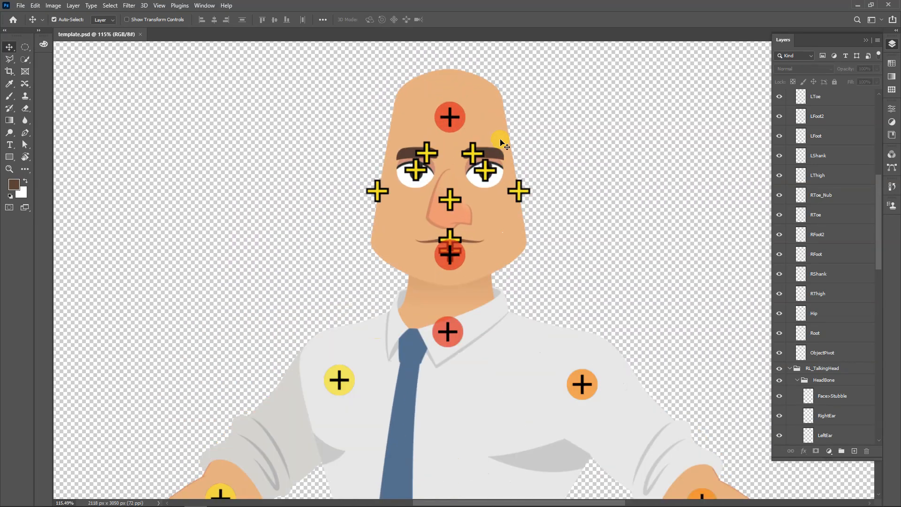
pyautogui.moveTo(426, 94); pyautogui.dragTo(292, 97)
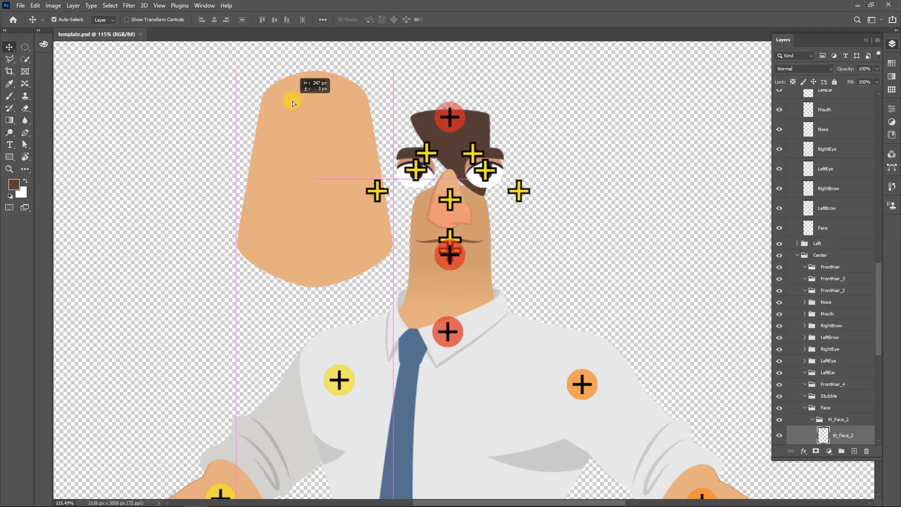
pyautogui.click(427, 134)
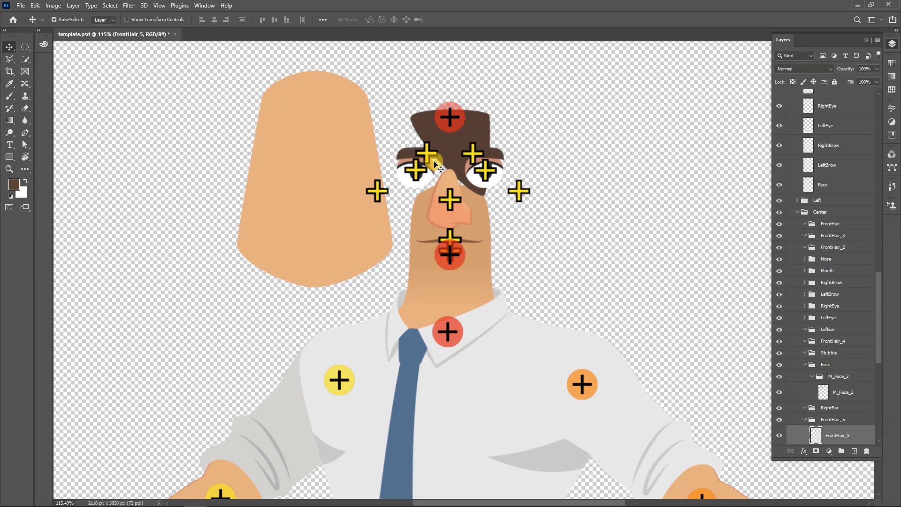
pyautogui.moveTo(337, 140); pyautogui.dragTo(476, 148)
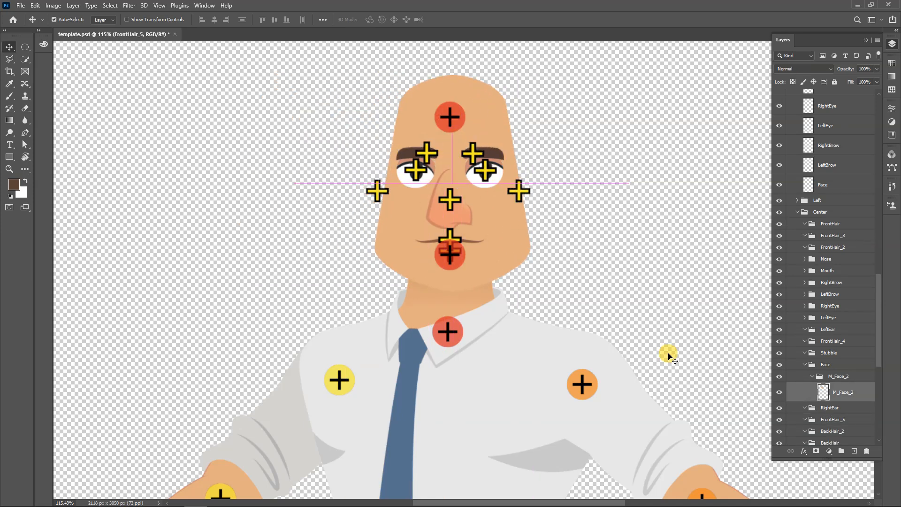
# Collapse the Face group and delete the empty RightEar, FrontHair_5, BackHair_2 and BackHair groups below it
pyautogui.scroll(-1, 829, 387)
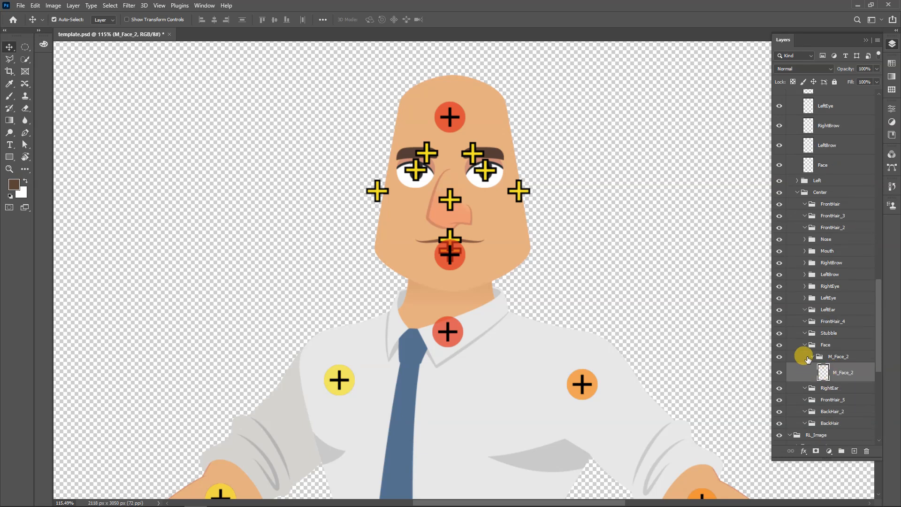
pyautogui.click(804, 344)
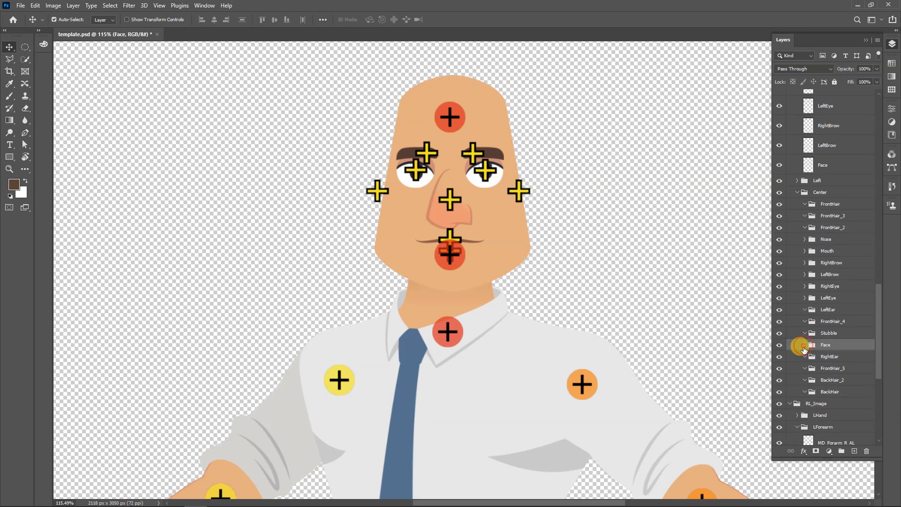
pyautogui.click(829, 368)
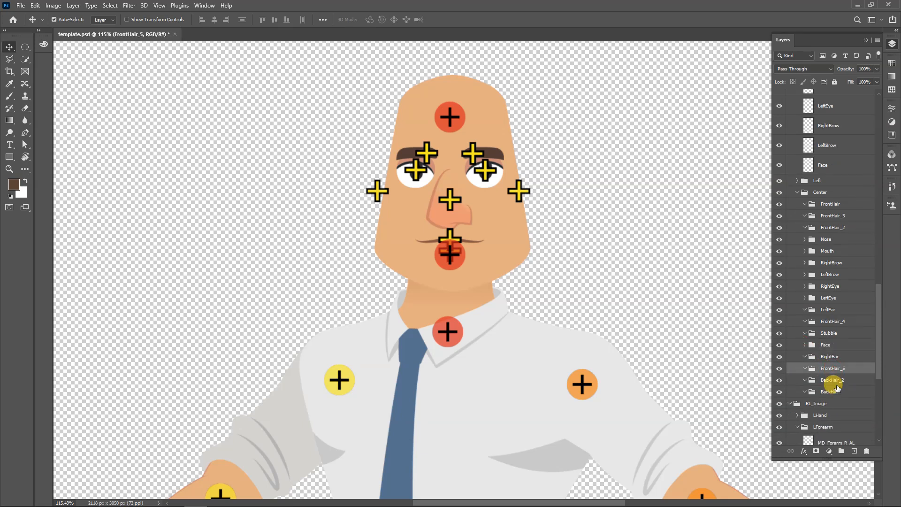
pyautogui.click(829, 356)
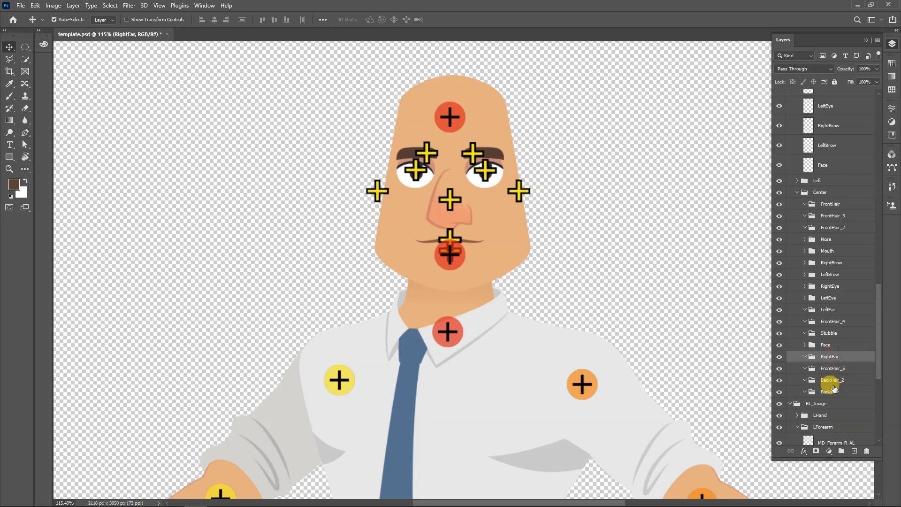
pyautogui.keyDown('shift'); pyautogui.click(830, 393); pyautogui.keyUp('shift')
pyautogui.press('Delete')
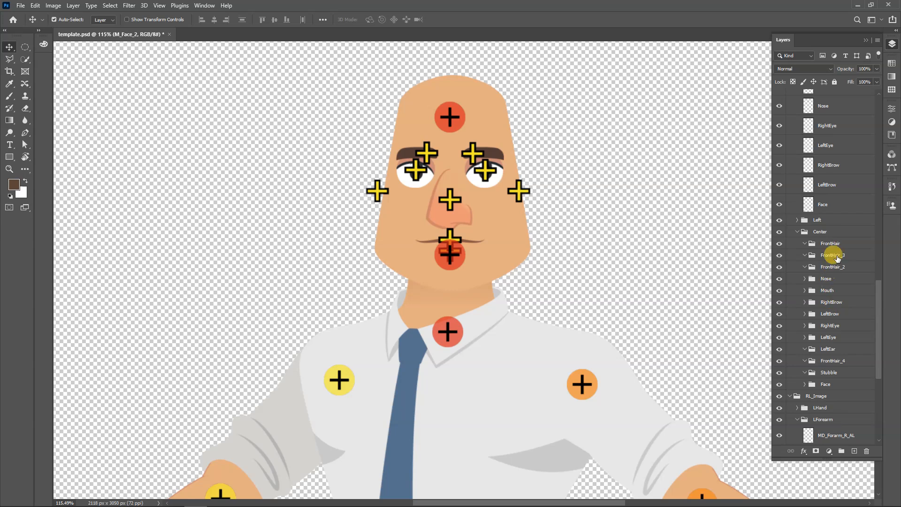
# Delete the empty FrontHair, FrontHair_3, FrontHair_2 and FrontHair_4 groups from the Center group
pyautogui.click(835, 243)
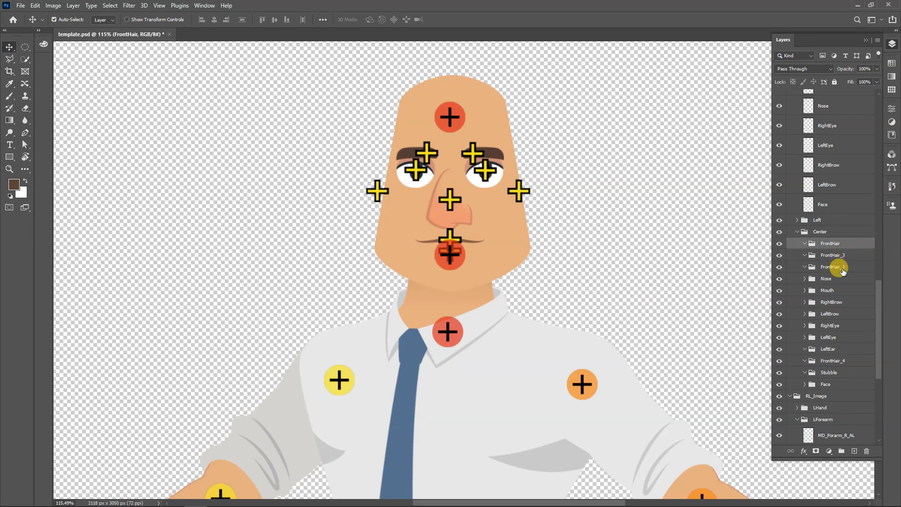
pyautogui.keyDown('shift'); pyautogui.click(840, 267); pyautogui.keyUp('shift')
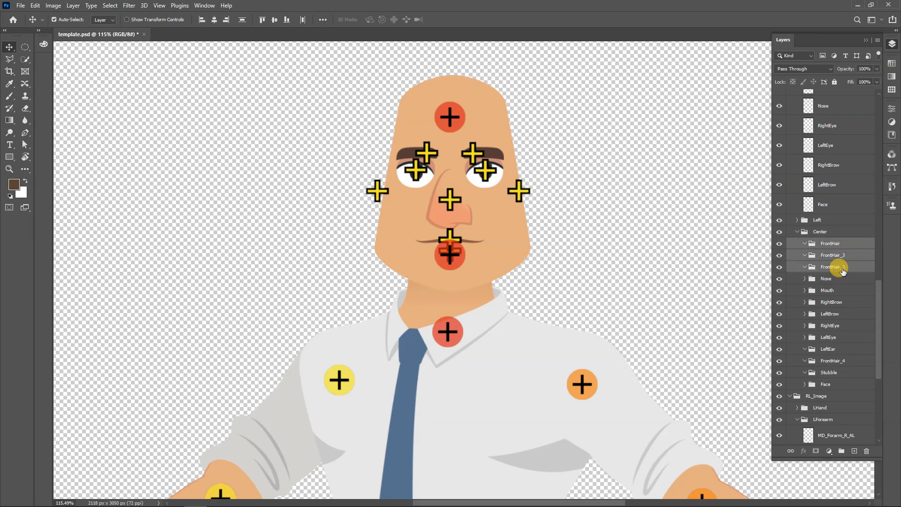
pyautogui.press('Delete')
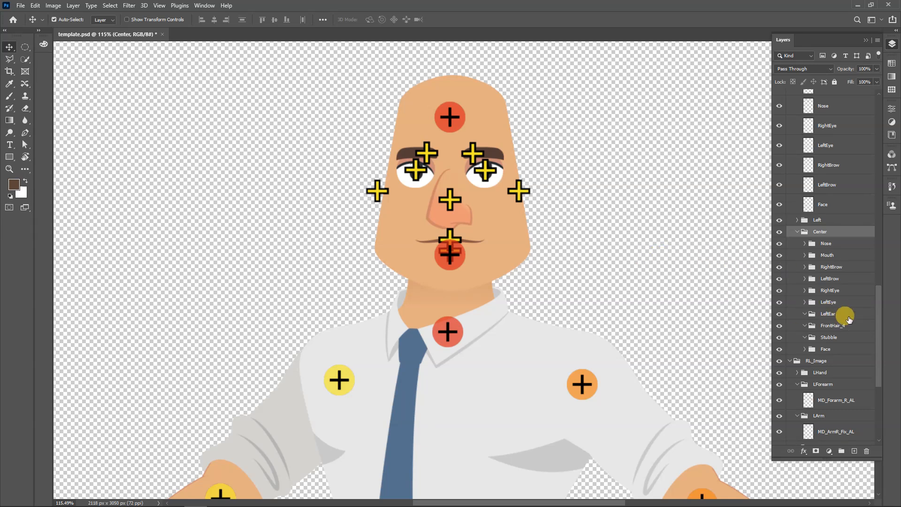
pyautogui.click(840, 326)
pyautogui.press('Delete')
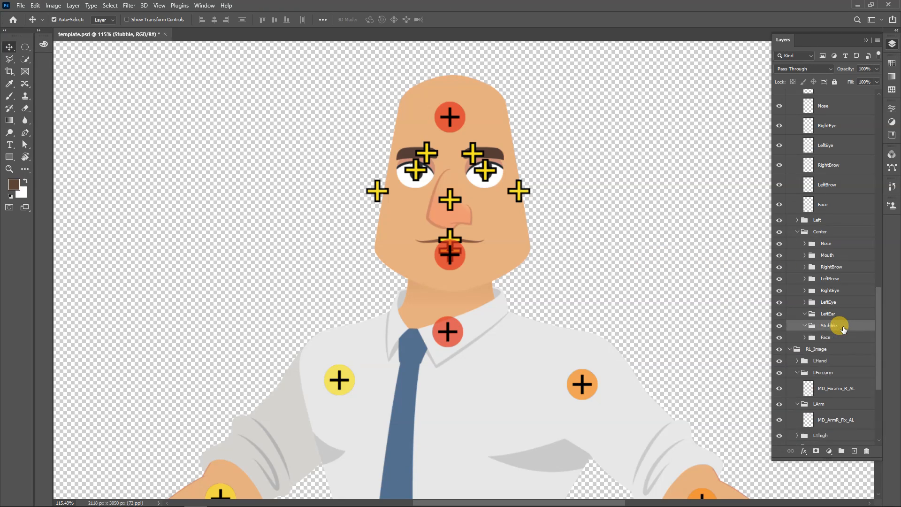
# Delete the empty Stubble group from the Center group and save template.psd
pyautogui.press('Delete')
pyautogui.click(693, 277)
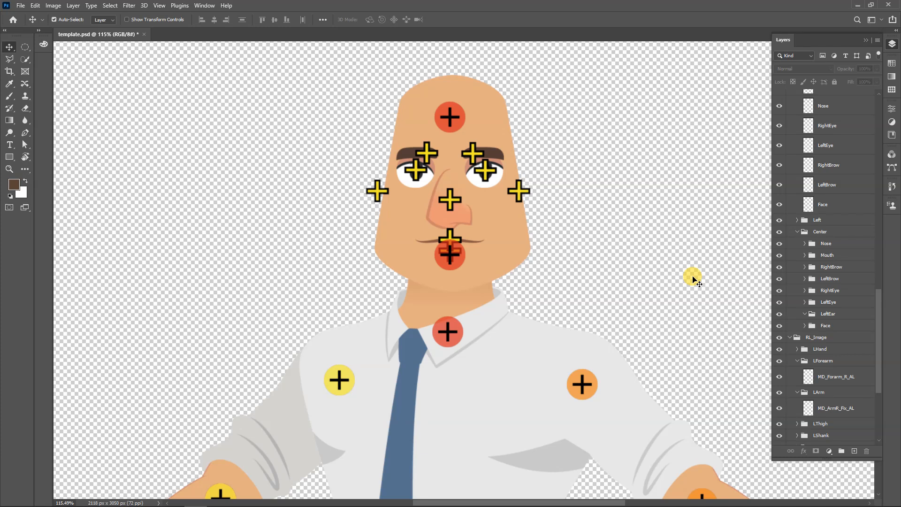
pyautogui.hotkey('ctrl', 's')
pyautogui.scroll(-3, 594, 208)
pyautogui.scroll(-6, 595, 208)
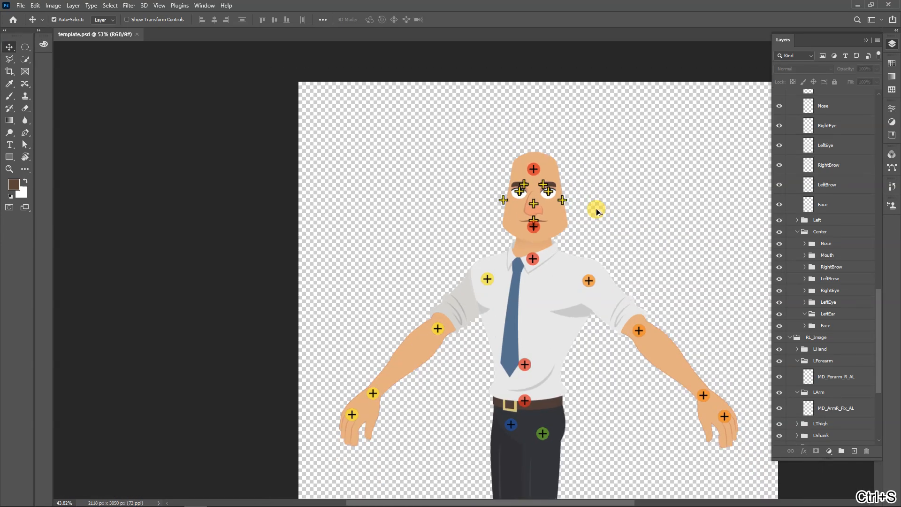
pyautogui.scroll(2, 505, 276)
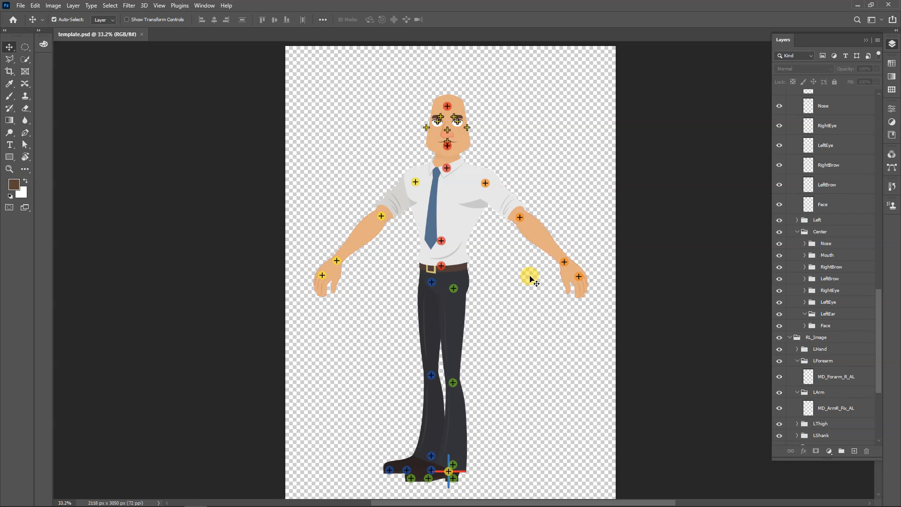
# Open female passenger.psd from the recent files
pyautogui.moveTo(342, 502)
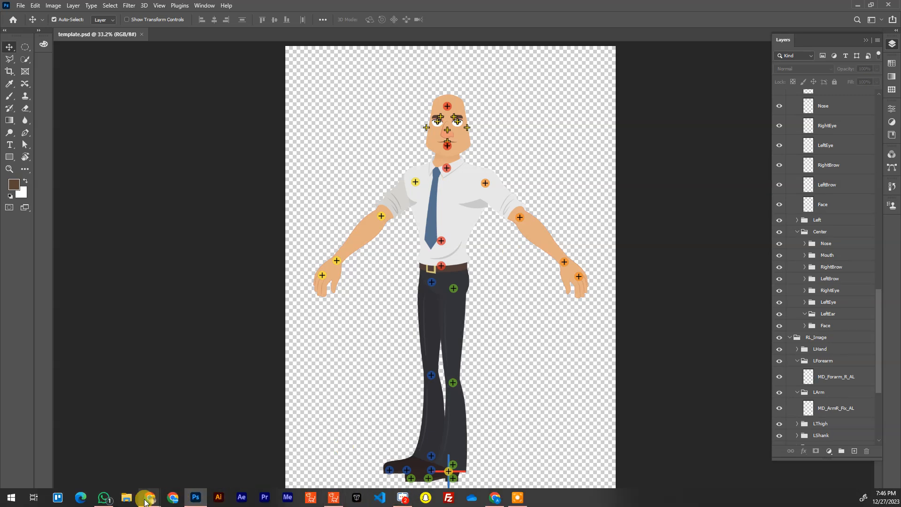
pyautogui.moveTo(146, 502)
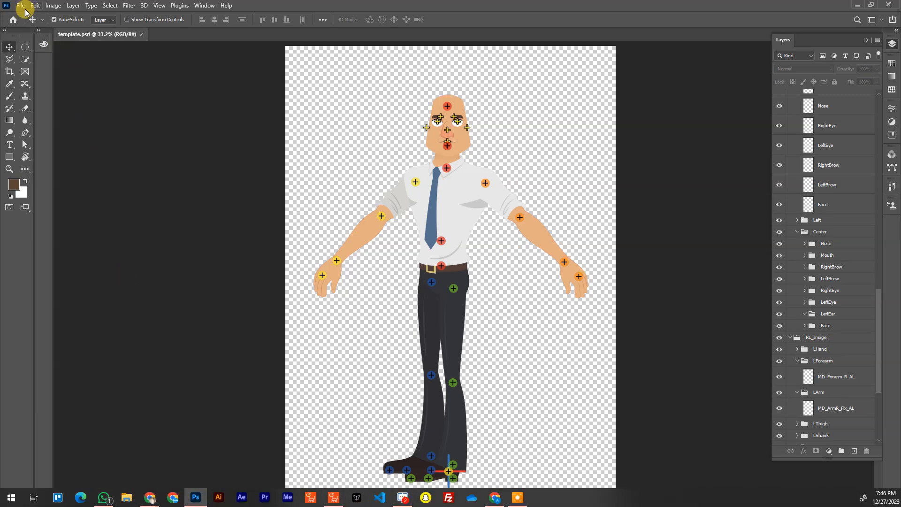
pyautogui.click(10, 19)
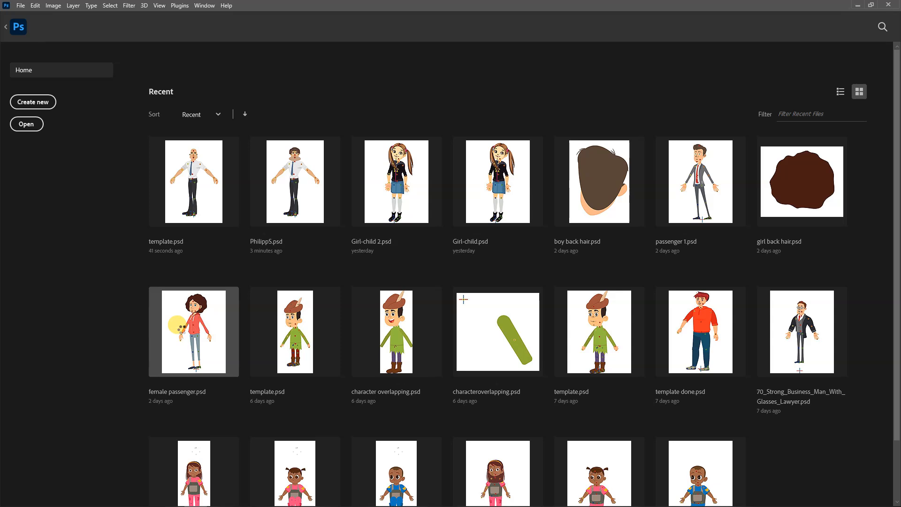
pyautogui.click(179, 327)
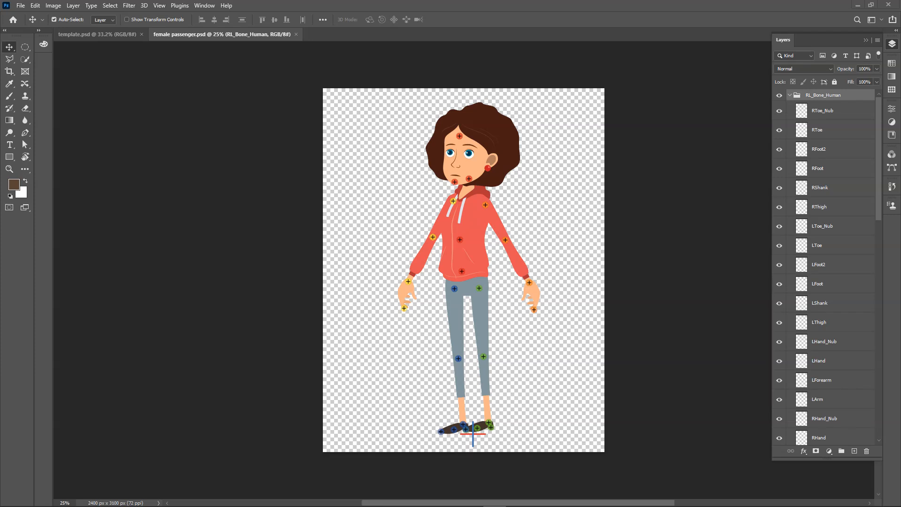
# Collapse RL_Bone_Human, RL_TalkingHead and RL_Image in female passenger.psd and select these groups together with the Joints Range Reference layer
pyautogui.click(788, 95)
pyautogui.click(788, 95)
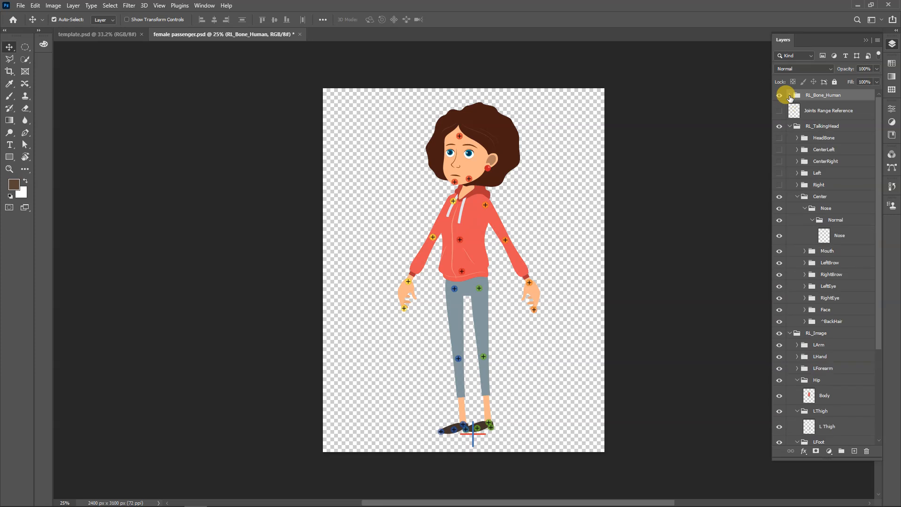
pyautogui.click(789, 126)
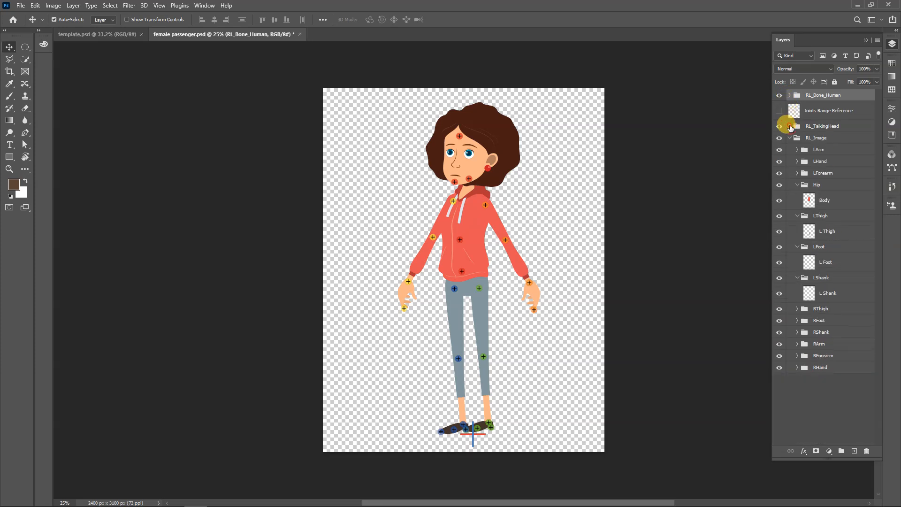
pyautogui.click(790, 137)
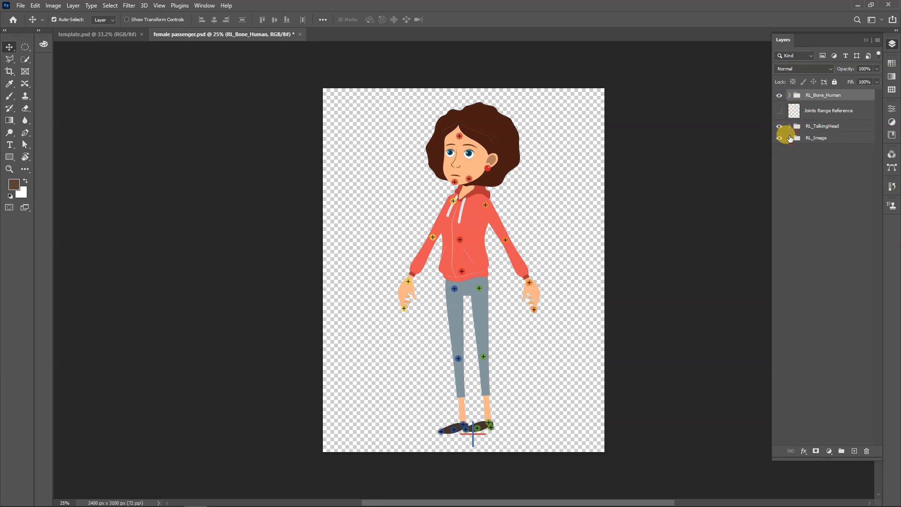
pyautogui.click(833, 137)
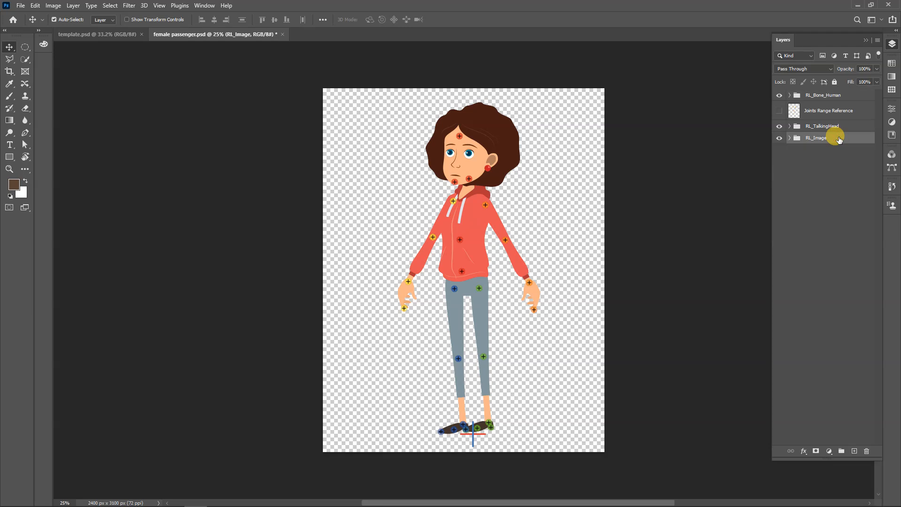
pyautogui.keyDown('shift'); pyautogui.click(837, 114); pyautogui.keyUp('shift')
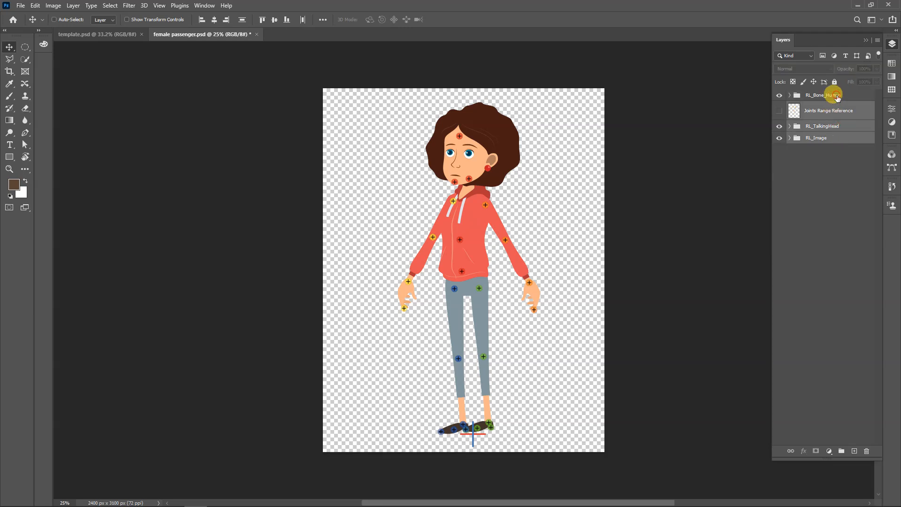
pyautogui.keyDown('ctrl'); pyautogui.click(833, 95); pyautogui.keyUp('ctrl')
# Return to template.psd, collapse its RL_Bone_Human, RL_TalkingHead and RL_Image groups, and save the file
pyautogui.click(107, 38)
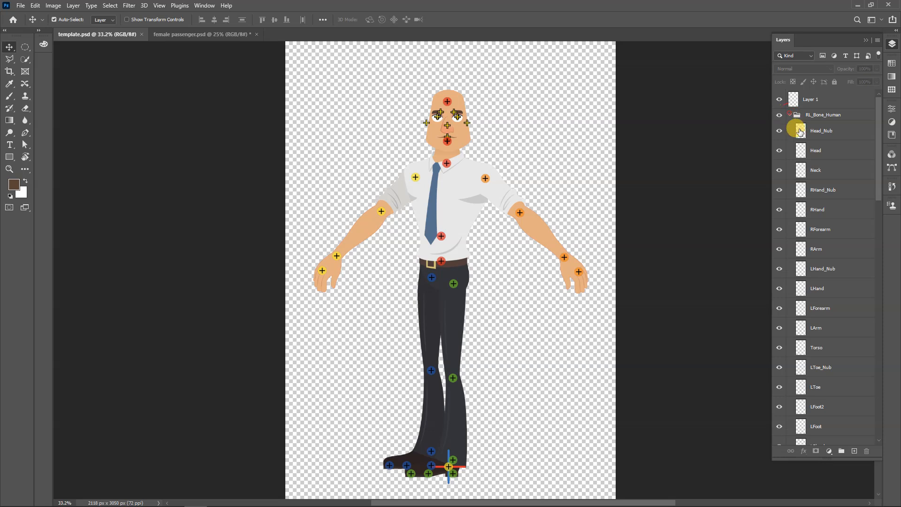
pyautogui.click(790, 115)
pyautogui.click(789, 127)
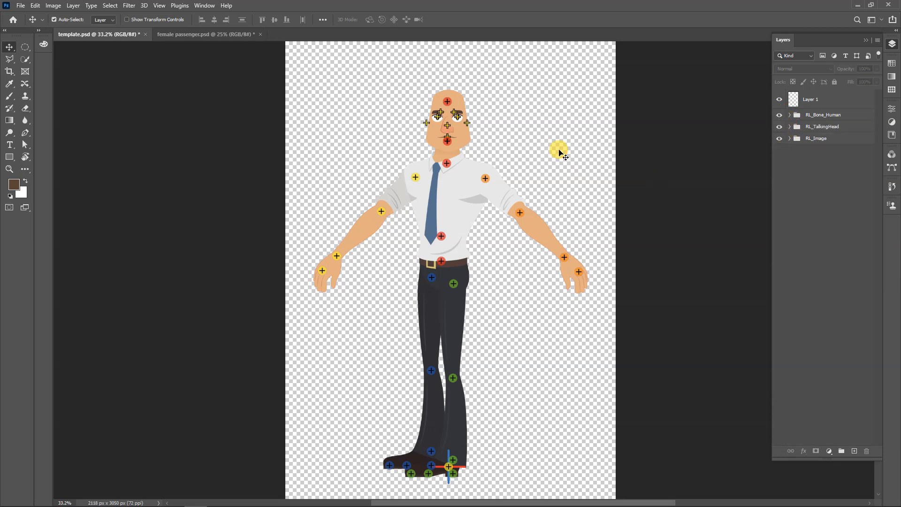
pyautogui.hotkey('ctrl', 's')
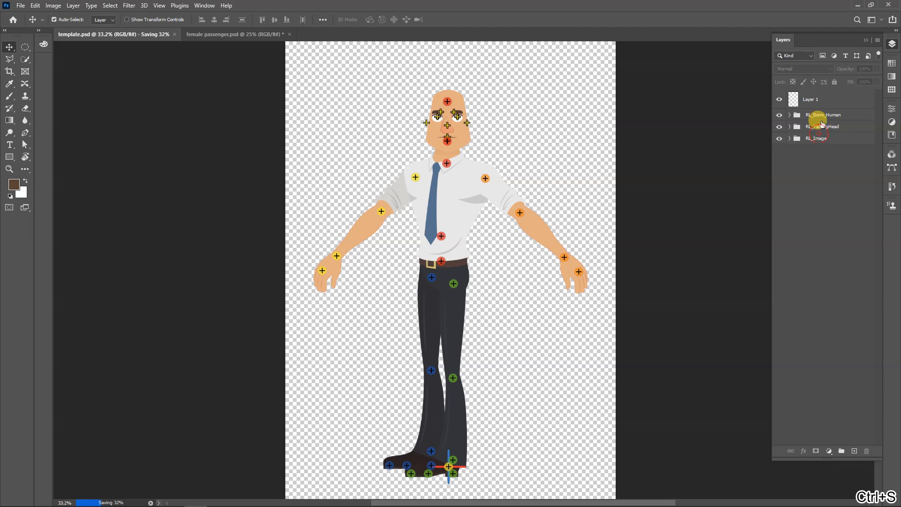
# Delete the RL_Bone_Human, RL_TalkingHead and RL_Image groups from template.psd, keeping only Layer 1
pyautogui.click(819, 116)
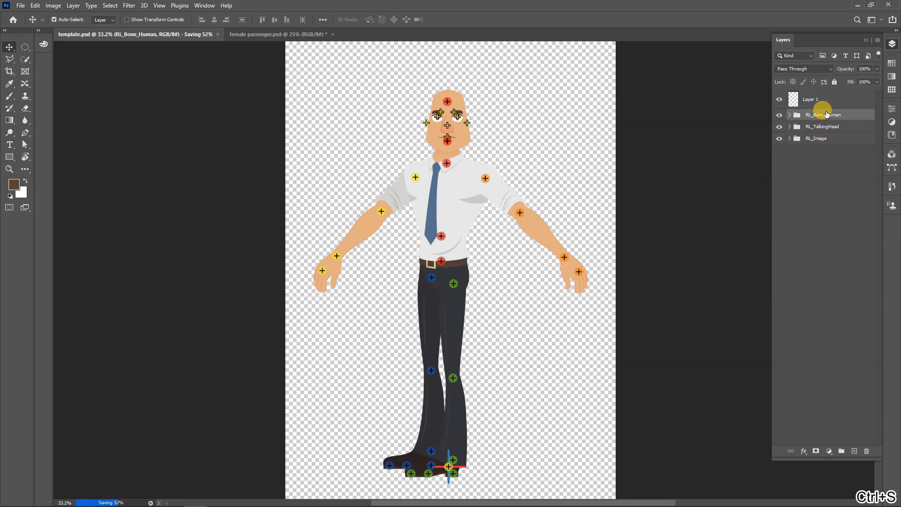
pyautogui.keyDown('shift'); pyautogui.click(816, 139); pyautogui.keyUp('shift')
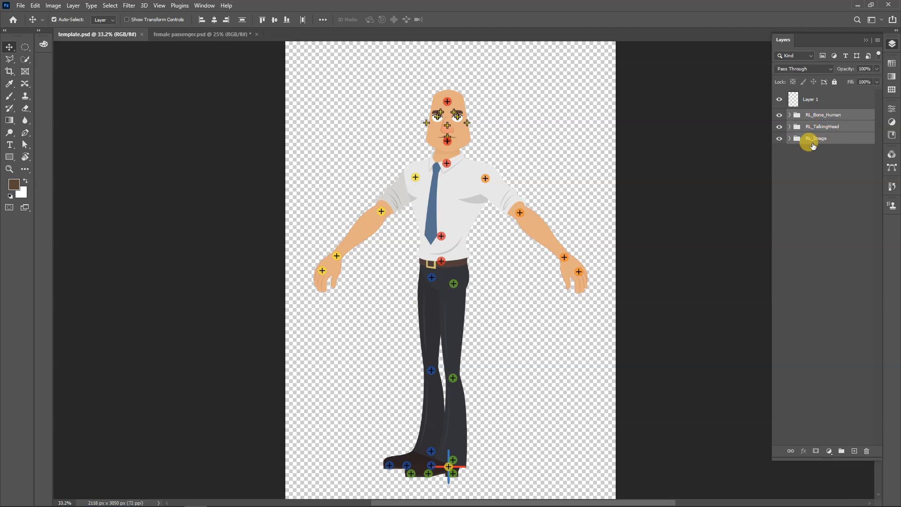
pyautogui.press('Delete')
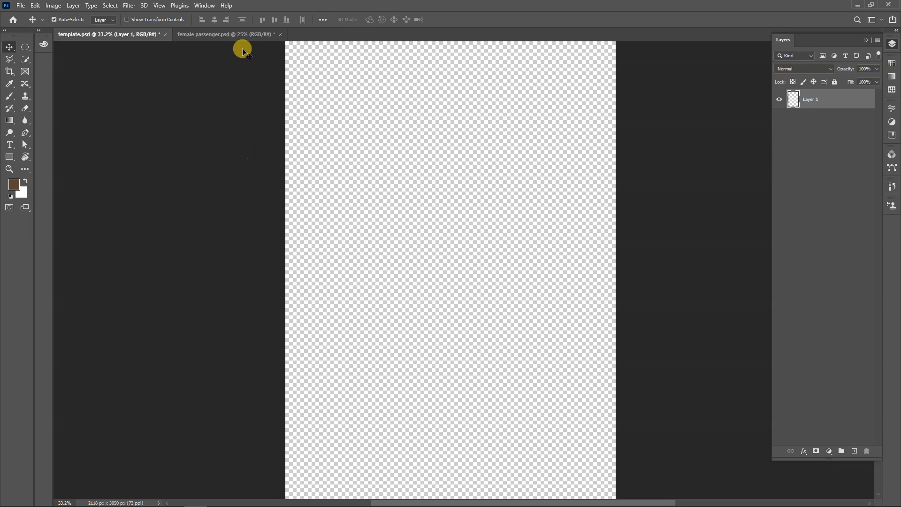
# Copy the selected groups and Joints Range Reference layer from female passenger.psd and paste them into template.psd
pyautogui.click(225, 34)
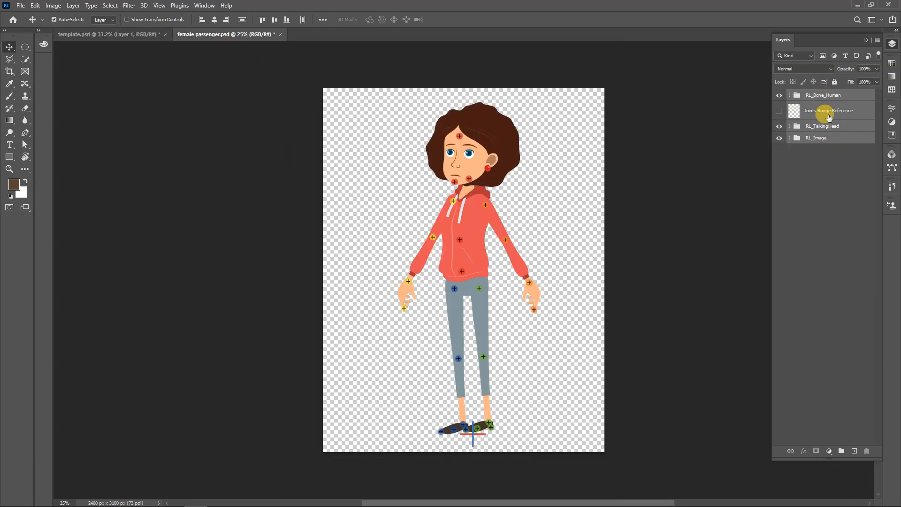
pyautogui.hotkey('ctrl', 'c')
pyautogui.press('ctrl')
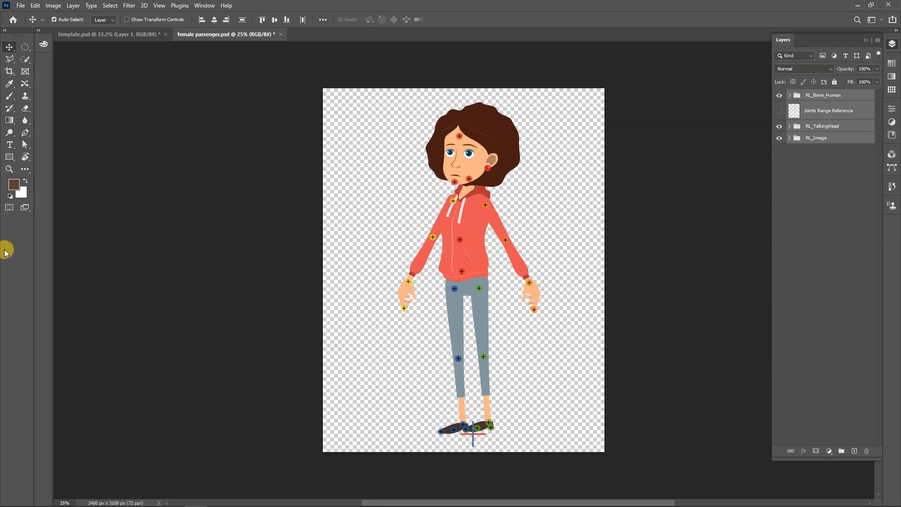
pyautogui.click(112, 37)
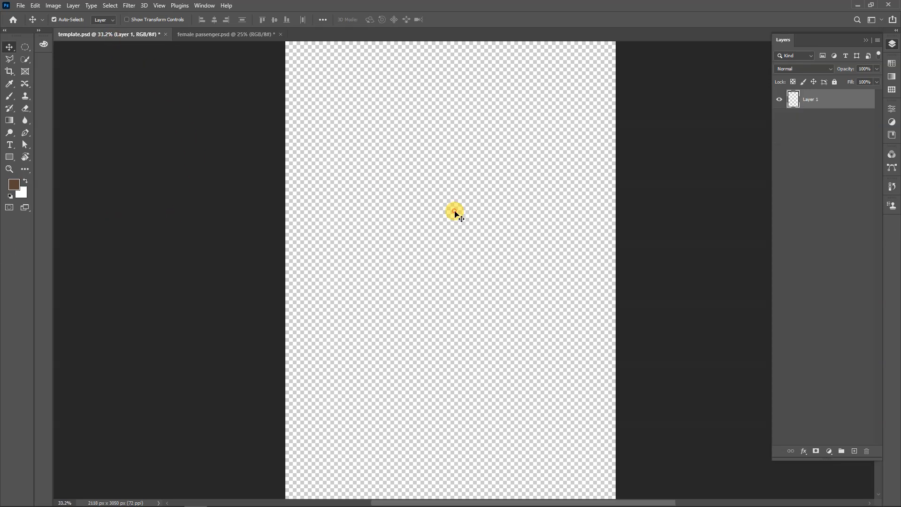
pyautogui.keyDown('ctrl'); pyautogui.click(455, 214); pyautogui.keyUp('ctrl')
pyautogui.hotkey('ctrl', 'v')
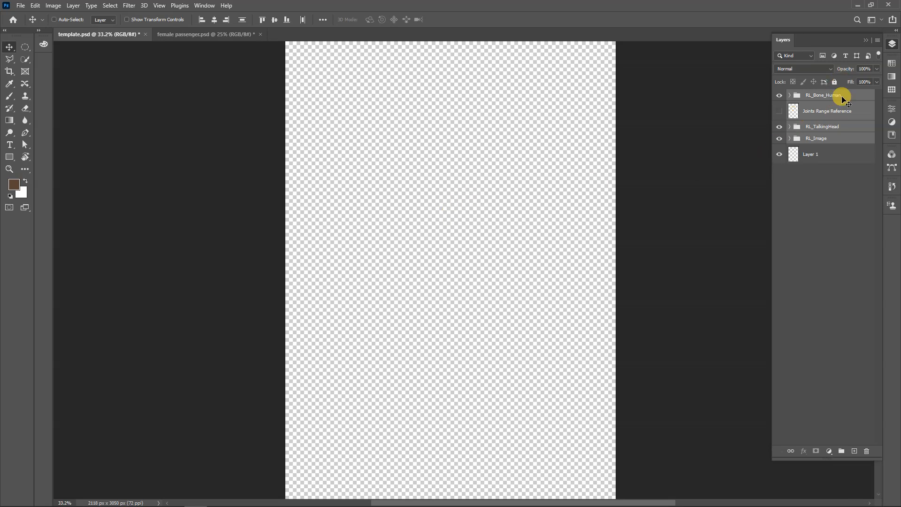
pyautogui.scroll(-1, 430, 228)
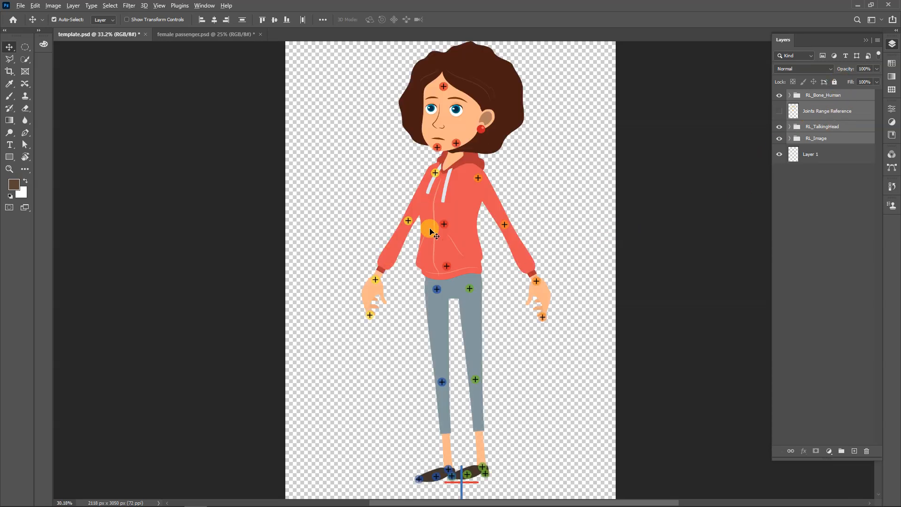
# Delete the leftover Layer 1 and save the document under the new name test, keeping Maximize Compatibility on
pyautogui.click(838, 158)
pyautogui.moveTo(815, 161); pyautogui.dragTo(867, 446)
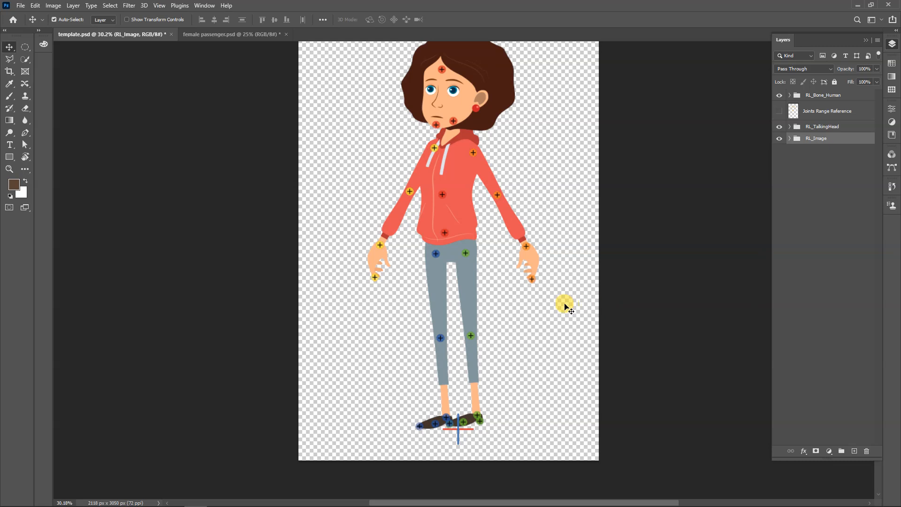
pyautogui.hotkey('ctrl', 'shift', 's')
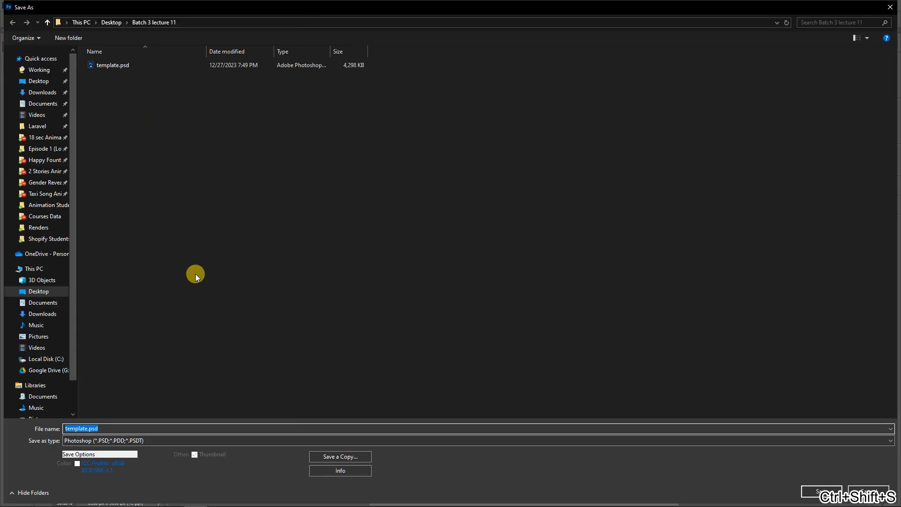
pyautogui.write('test')
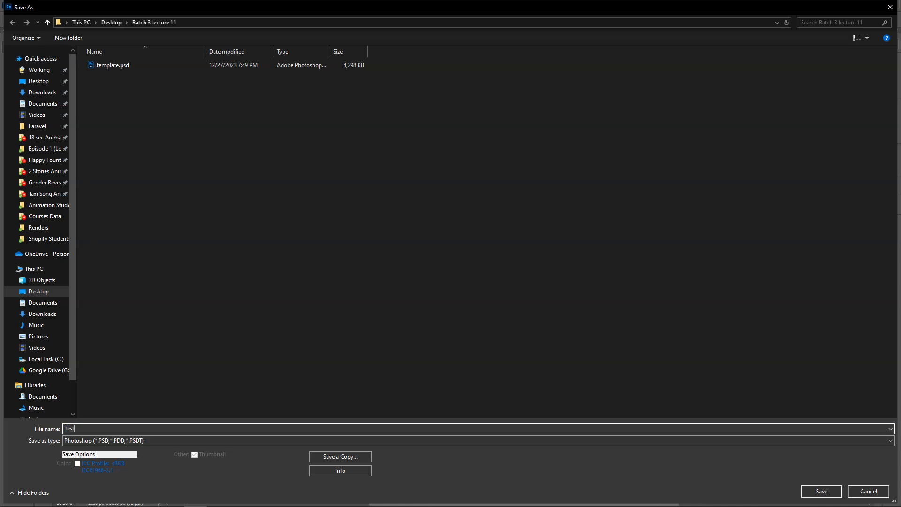
pyautogui.press('Return')
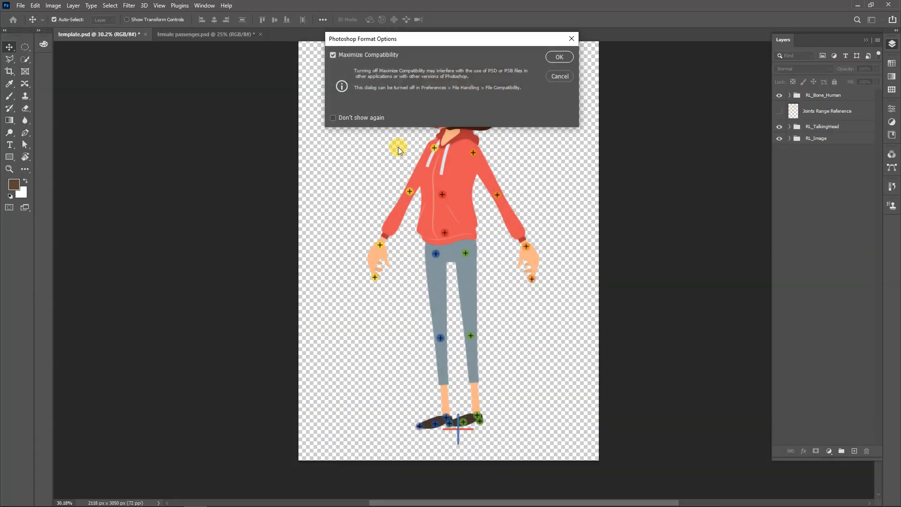
pyautogui.click(559, 56)
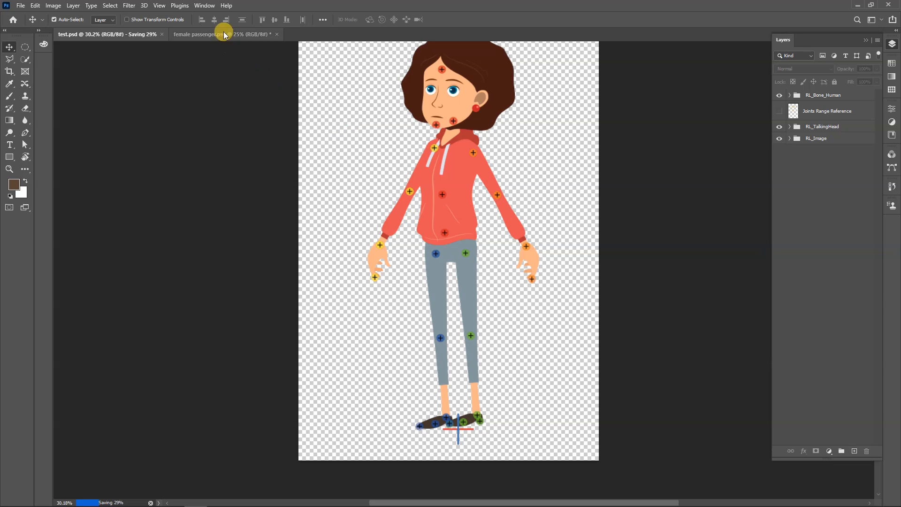
# Switch to Cartoon Animator 4 and create a character from test.psd in the Batch 3 lecture 11 folder
pyautogui.moveTo(408, 493)
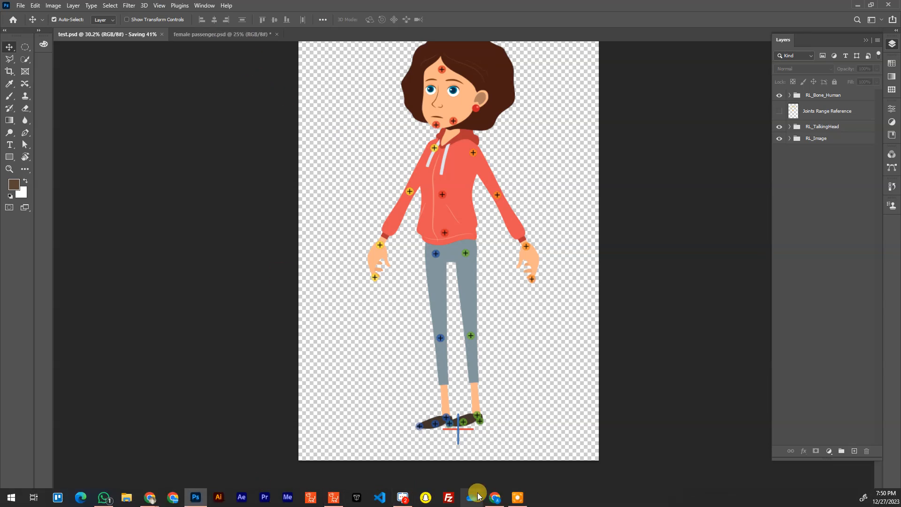
pyautogui.moveTo(336, 497)
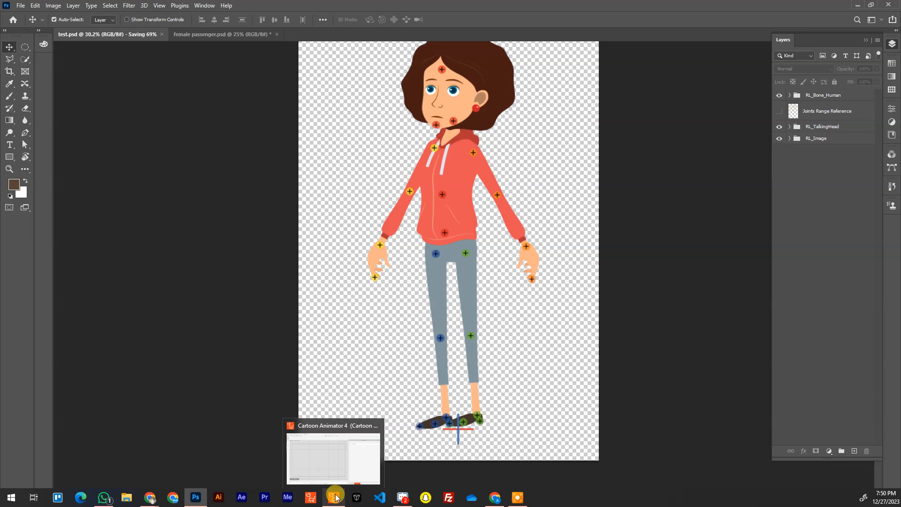
pyautogui.click(319, 451)
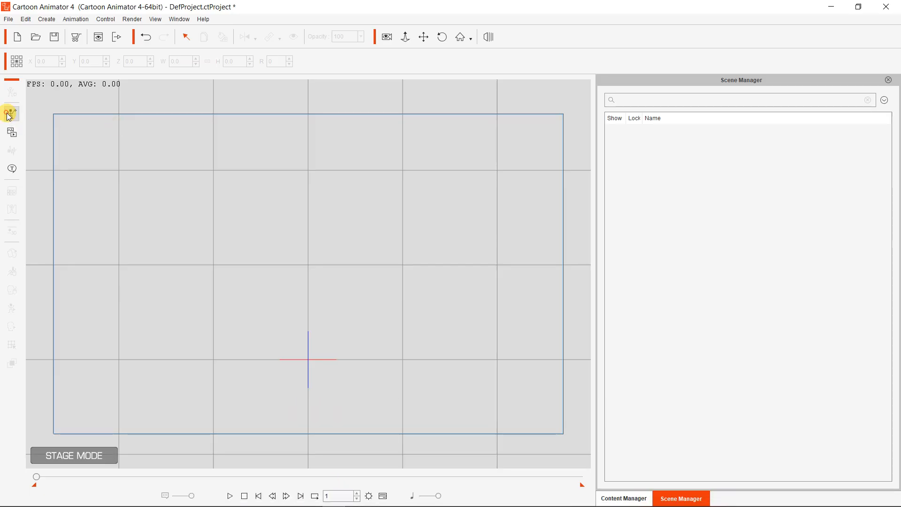
pyautogui.click(21, 120)
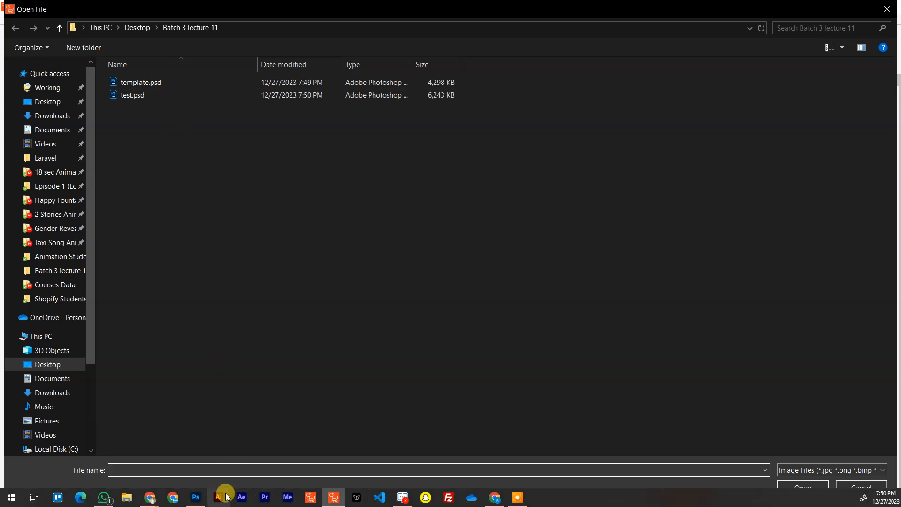
pyautogui.click(197, 497)
pyautogui.click(198, 497)
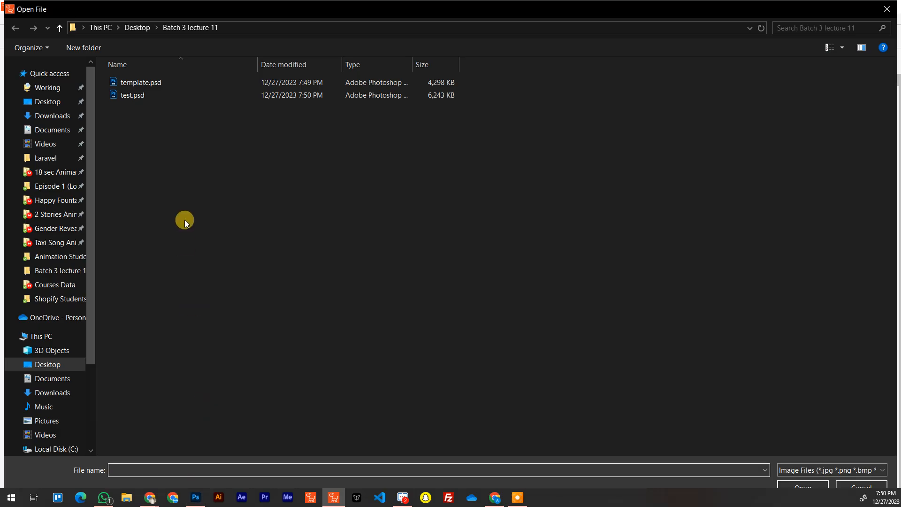
pyautogui.doubleClick(163, 90)
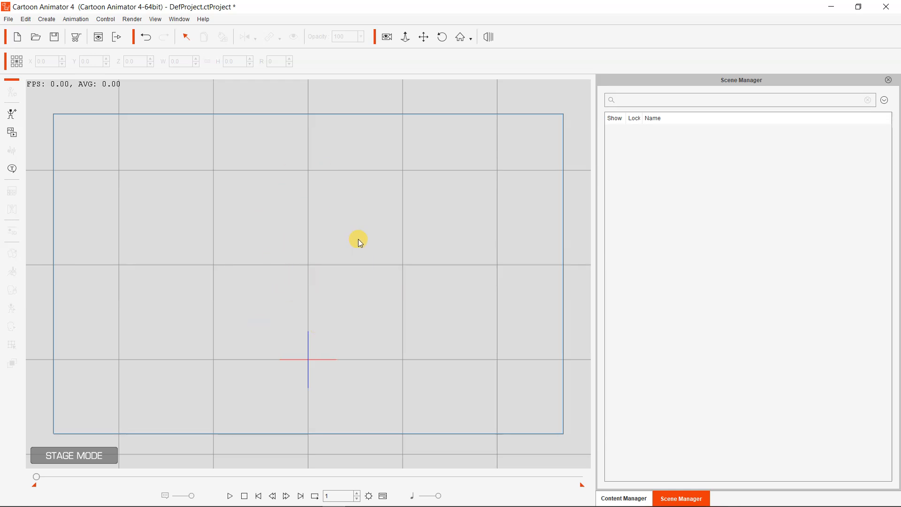
pyautogui.click(12, 114)
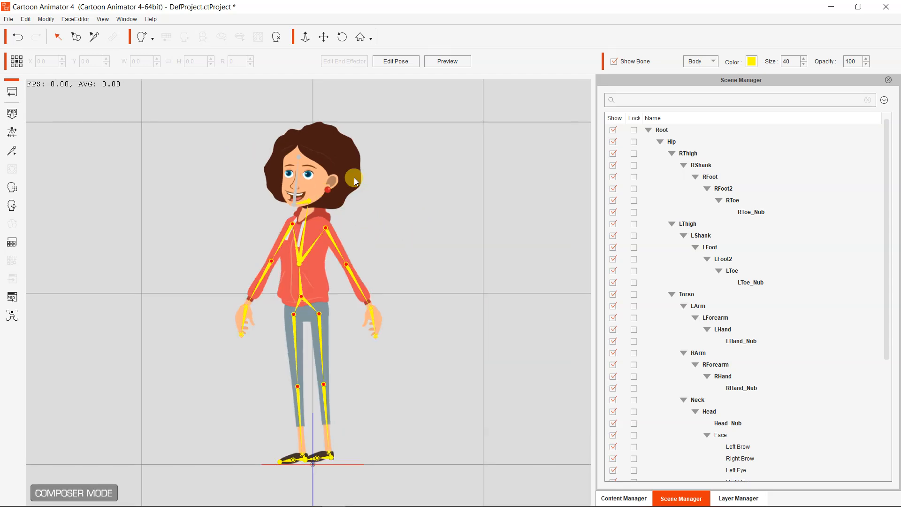
# Return the test character from Composer mode to the stage and switch to the Adobe Photoshop 2021 download page in Chrome
pyautogui.click(12, 93)
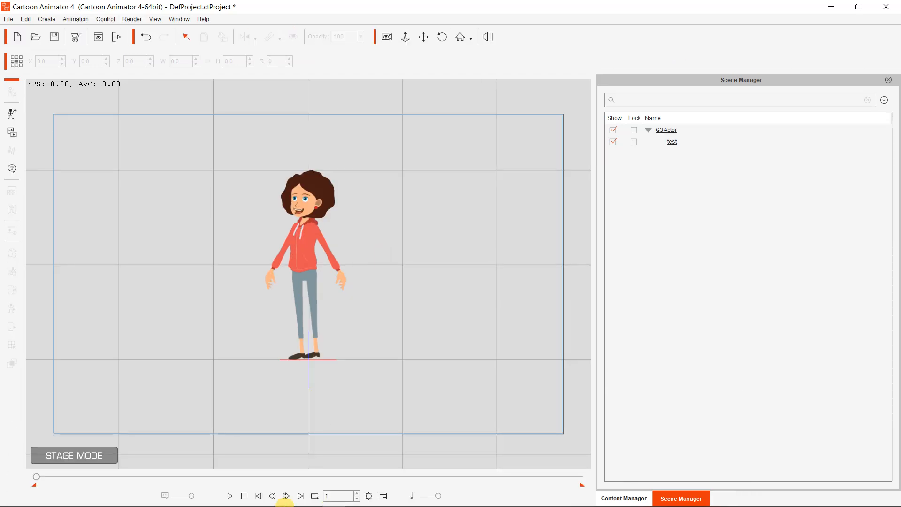
pyautogui.moveTo(149, 497)
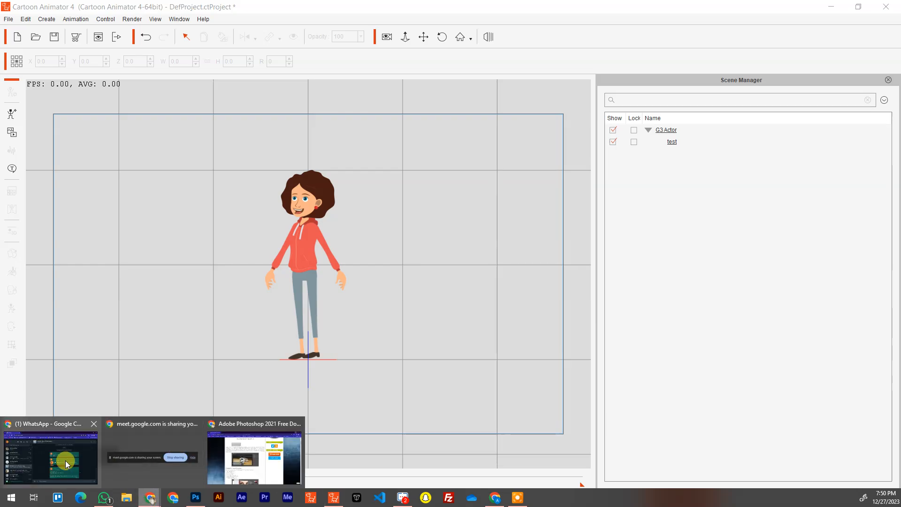
pyautogui.click(260, 448)
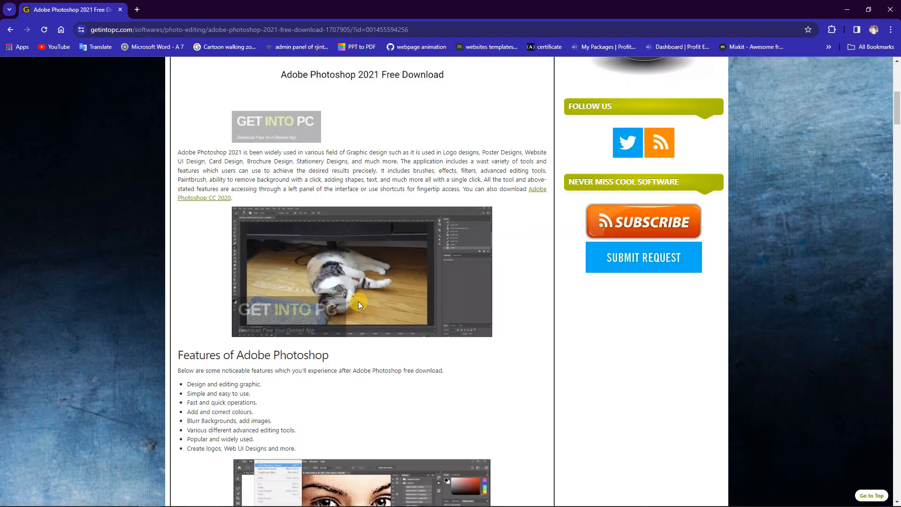
# Search the Get Into PC site for cartoon animator 4 and view the Cartoon Animator 4.0 Pipeline + Resource Pack page
pyautogui.scroll(8, 358, 301)
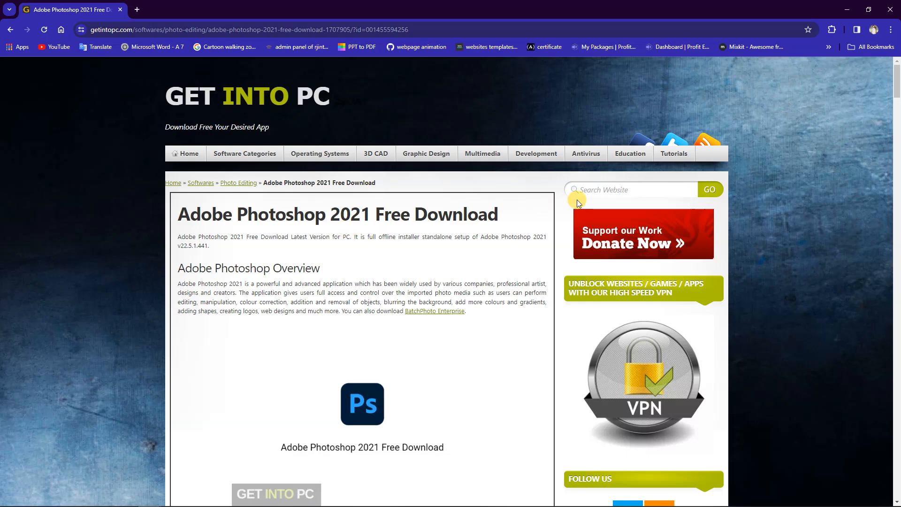
pyautogui.click(596, 190)
pyautogui.click(664, 214)
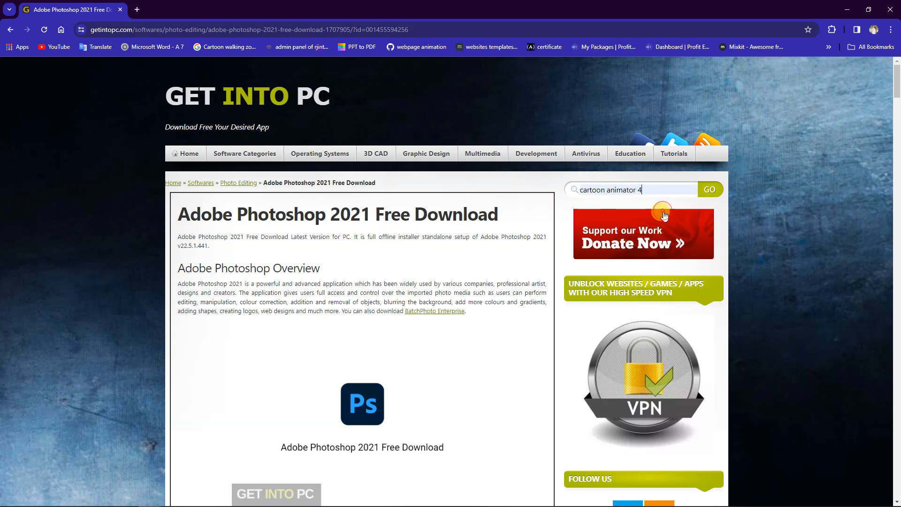
pyautogui.click(709, 189)
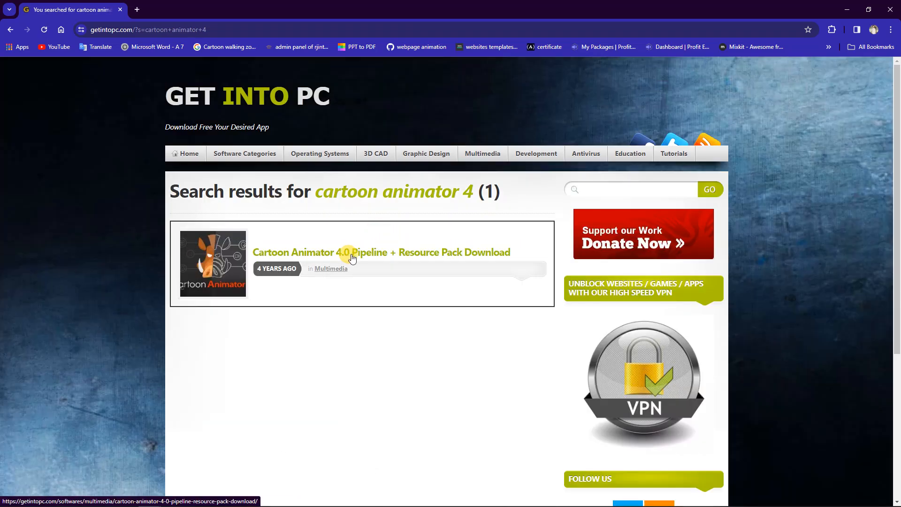
pyautogui.click(351, 253)
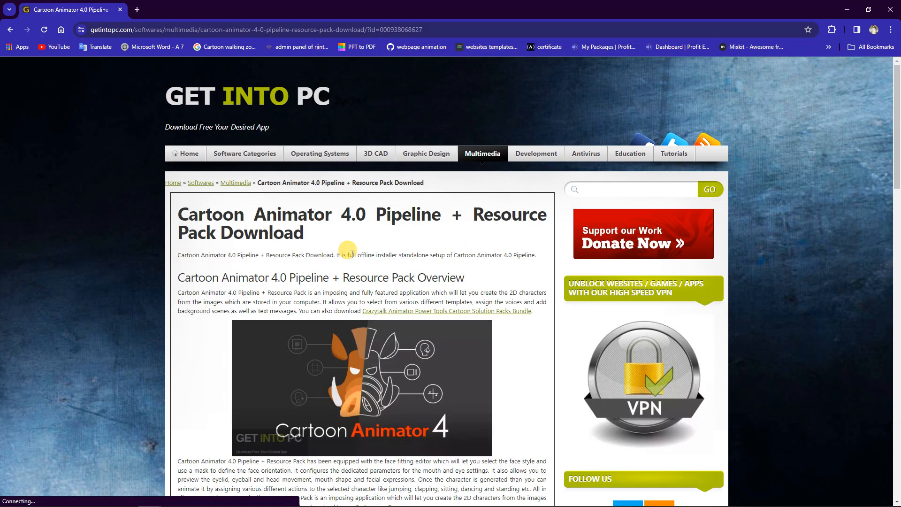
pyautogui.scroll(-8, 351, 254)
pyautogui.scroll(5, 351, 254)
pyautogui.scroll(3, 351, 254)
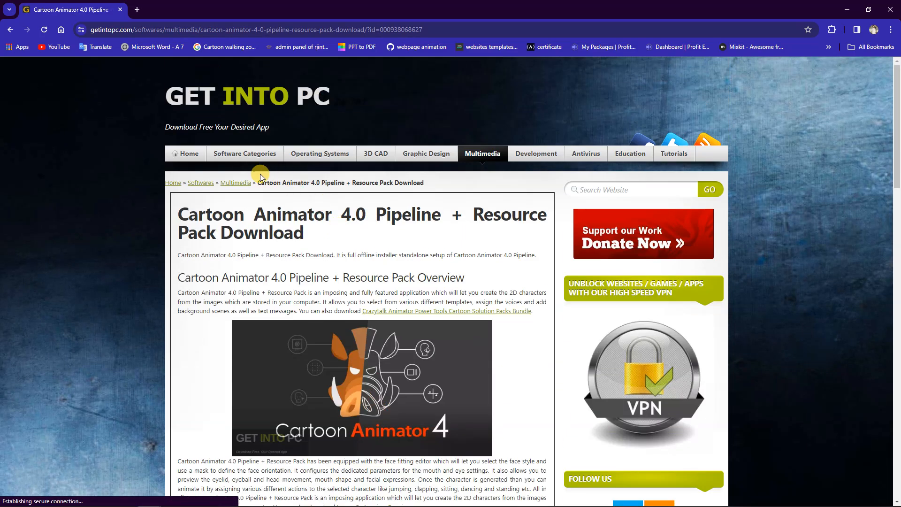
# Search the site for adobe photoshop and open the Adobe Photoshop 2021 Free Download page from the second results page
pyautogui.click(623, 190)
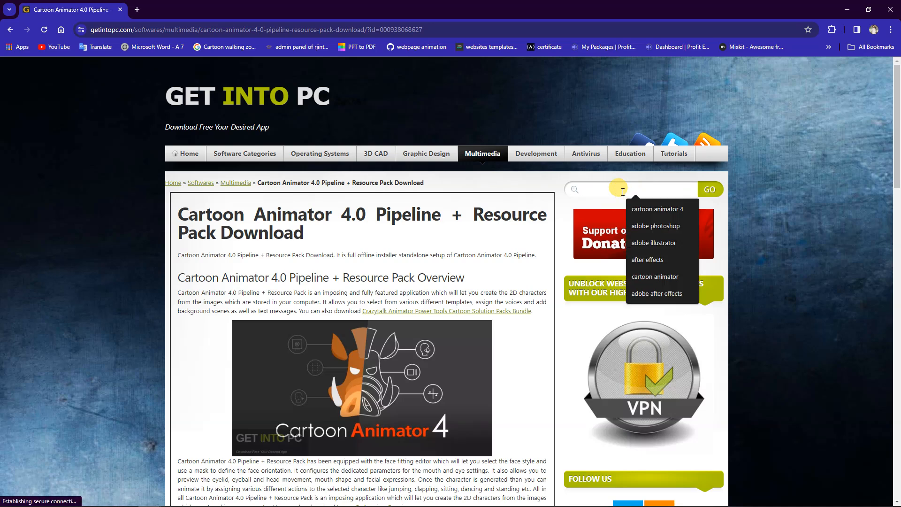
pyautogui.click(666, 221)
pyautogui.click(711, 190)
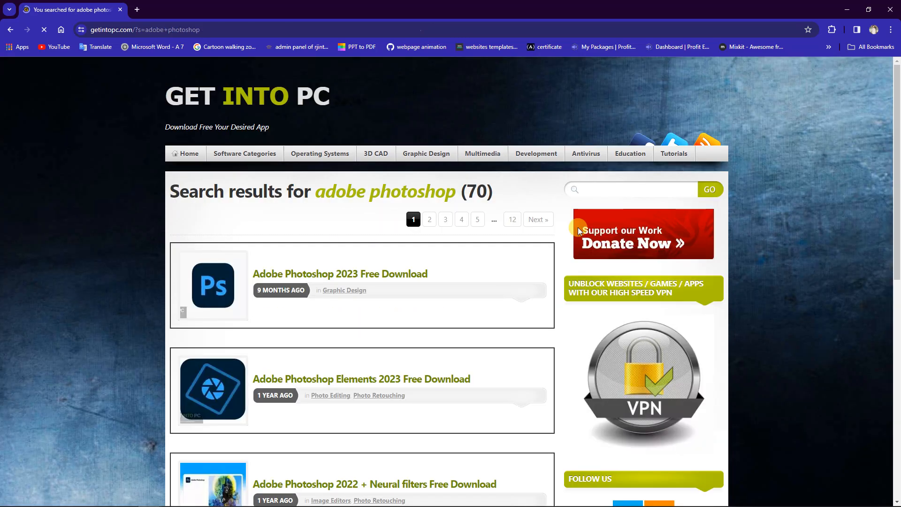
pyautogui.scroll(-10, 466, 312)
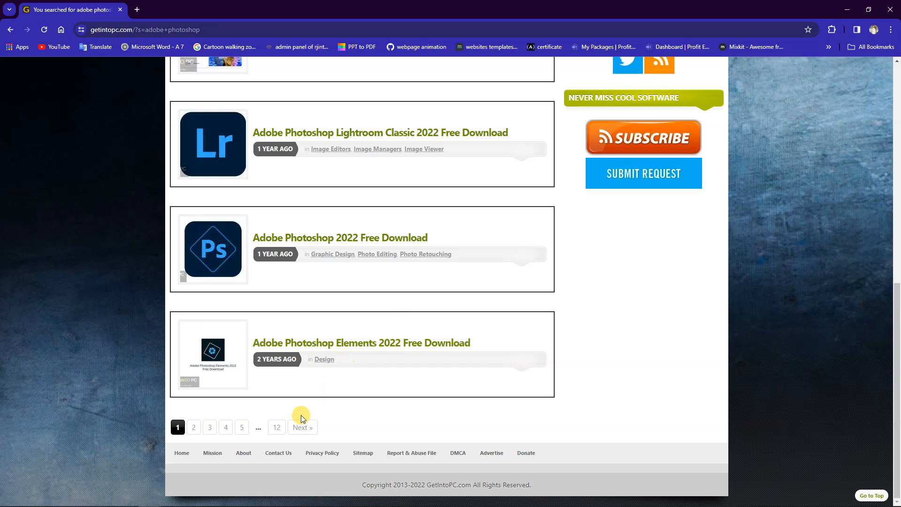
pyautogui.click(301, 428)
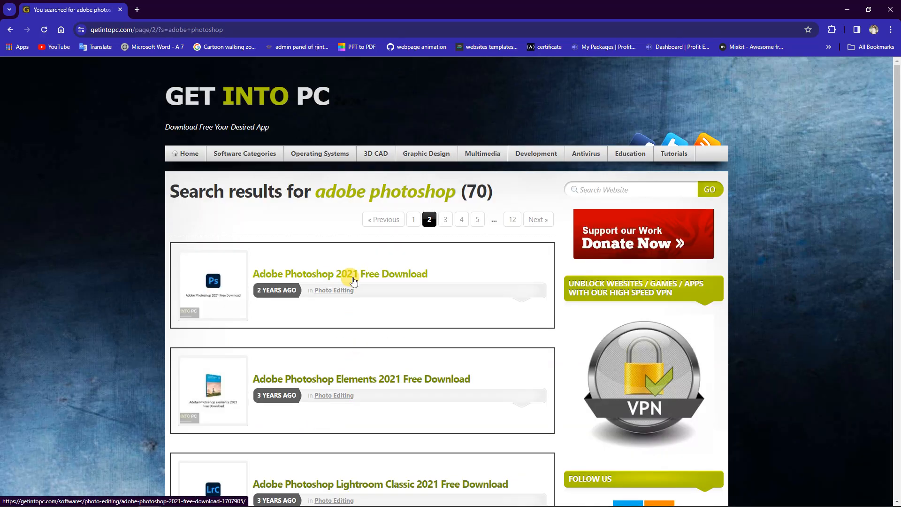
pyautogui.click(348, 274)
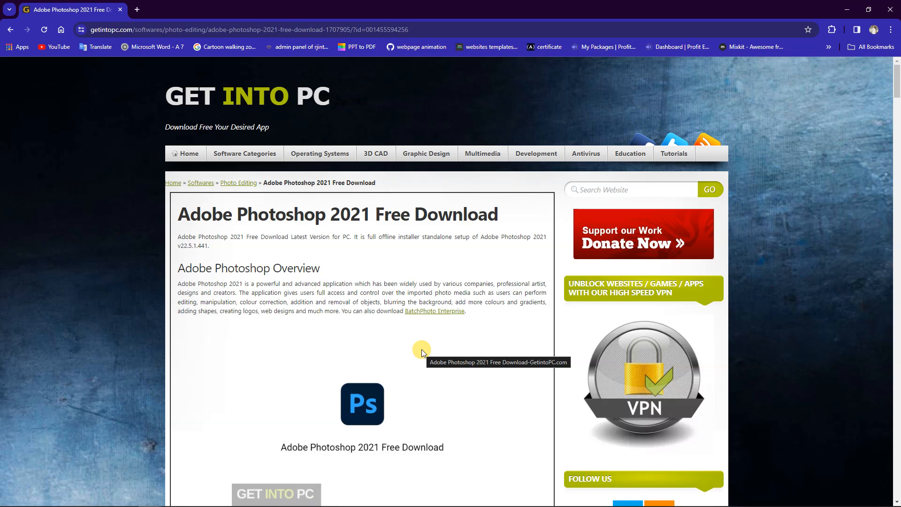
# Examine the Photoshop 2021 page's features, technical setup details, system requirements and 64-bit download section
pyautogui.scroll(-4, 398, 361)
pyautogui.scroll(-14, 402, 359)
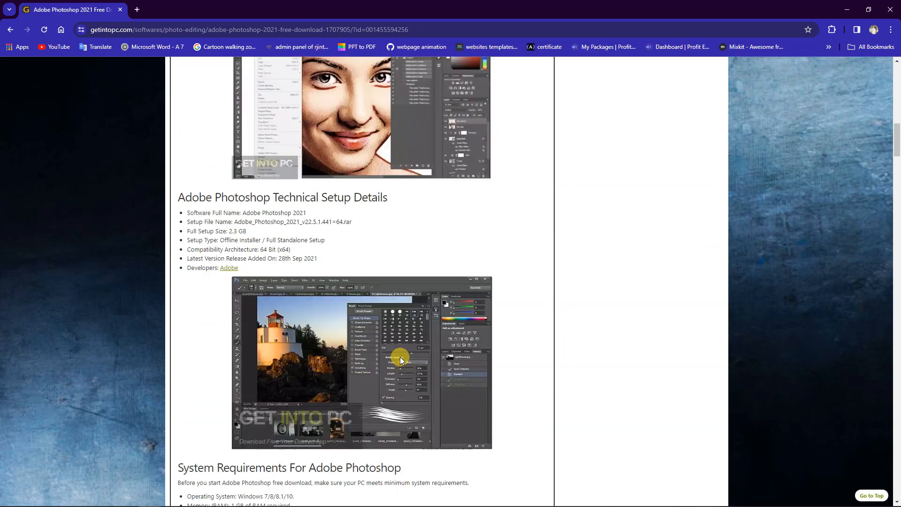
pyautogui.scroll(-6, 400, 357)
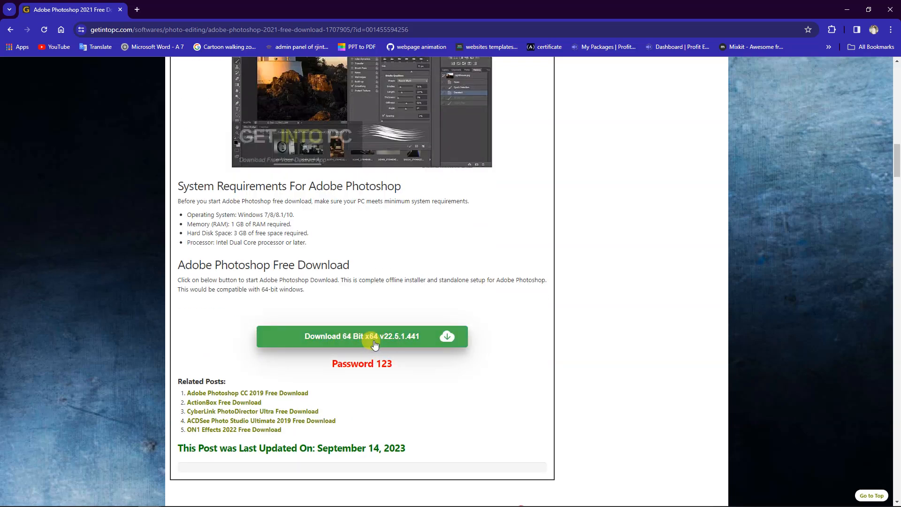
pyautogui.scroll(14, 373, 344)
pyautogui.scroll(9, 374, 344)
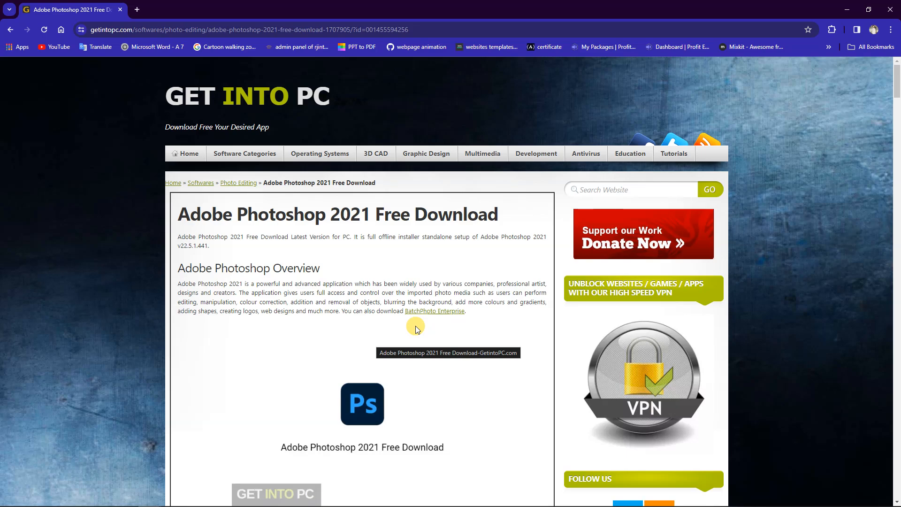
pyautogui.scroll(-6, 416, 328)
pyautogui.scroll(-4, 415, 326)
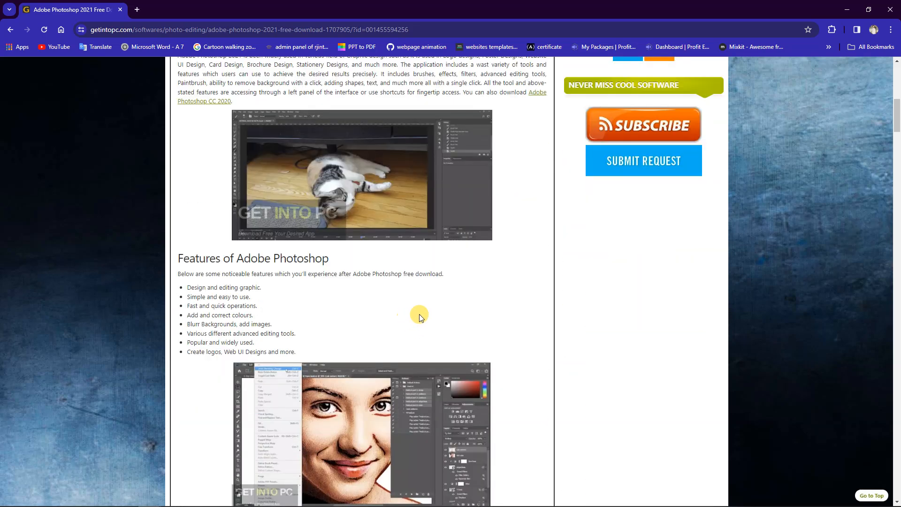
pyautogui.scroll(-8, 418, 314)
pyautogui.scroll(-1, 420, 317)
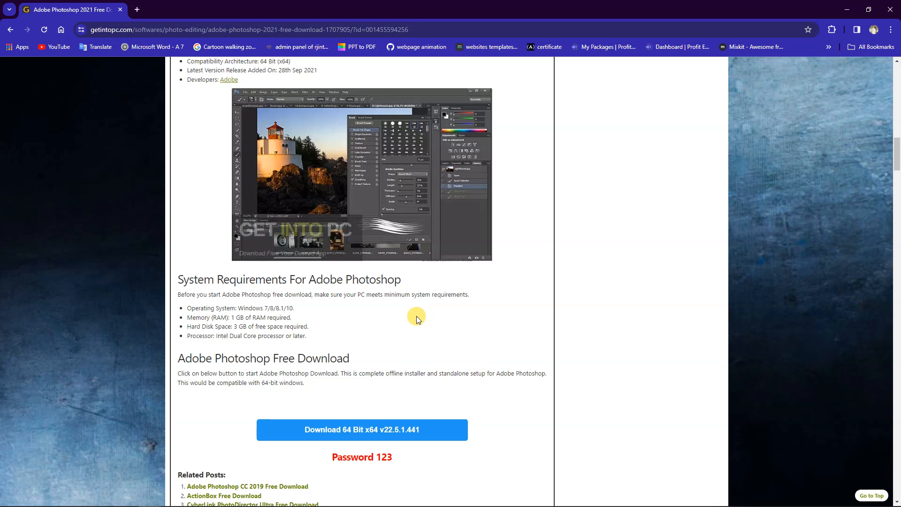
# Start the Photoshop 2021 64-bit v22.5.1.441 download, cancel it from the recent download history and close that history
pyautogui.click(372, 393)
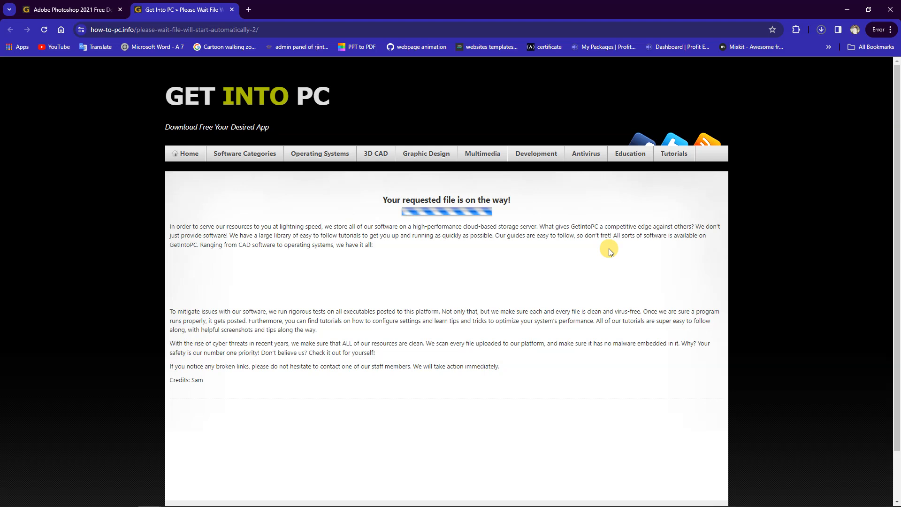
pyautogui.click(821, 31)
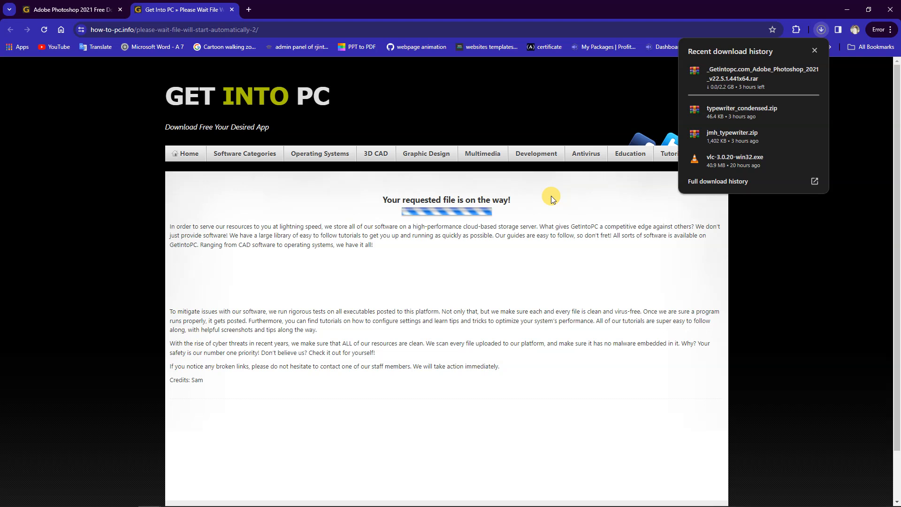
pyautogui.moveTo(781, 92)
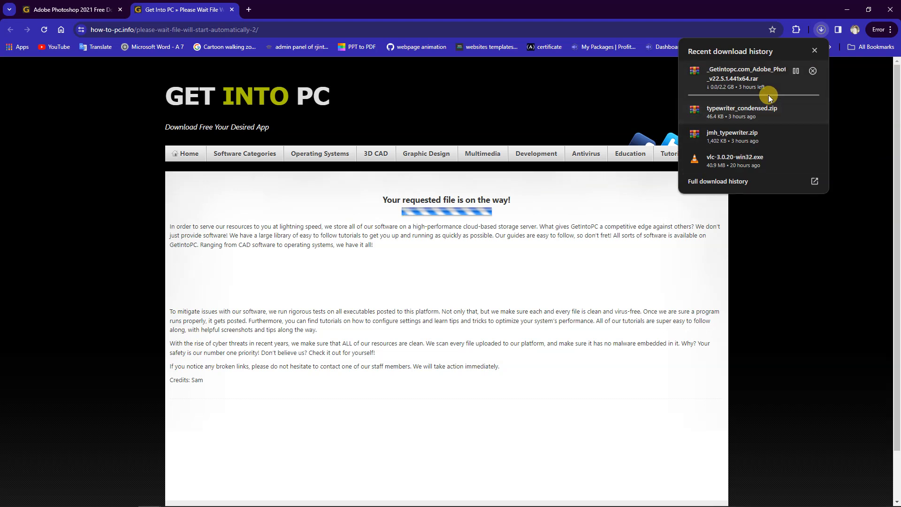
pyautogui.click(812, 72)
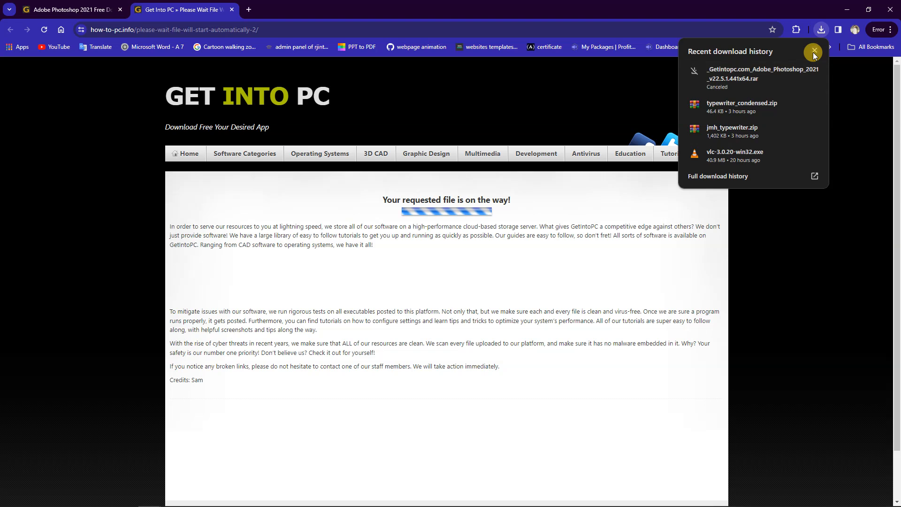
pyautogui.click(813, 51)
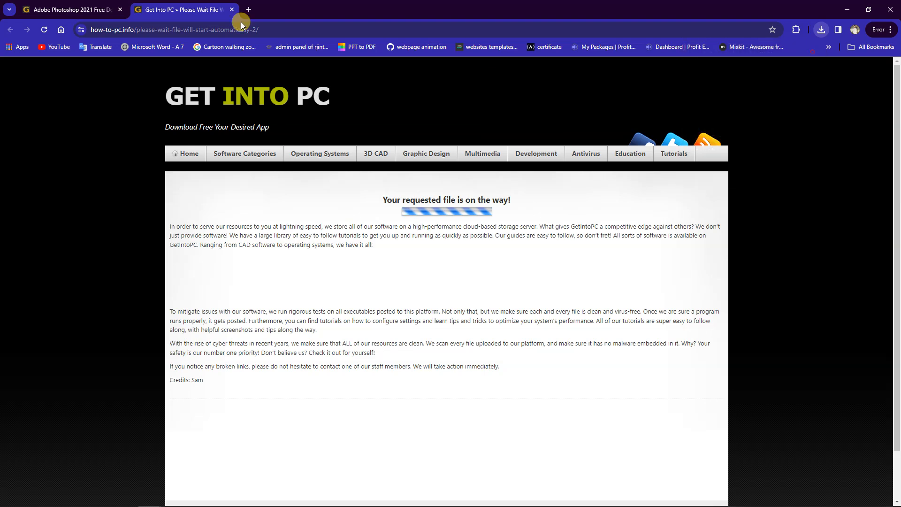
# View the Adobe Photoshop 2021 page again and minimize the browser to return to Cartoon Animator
pyautogui.click(73, 7)
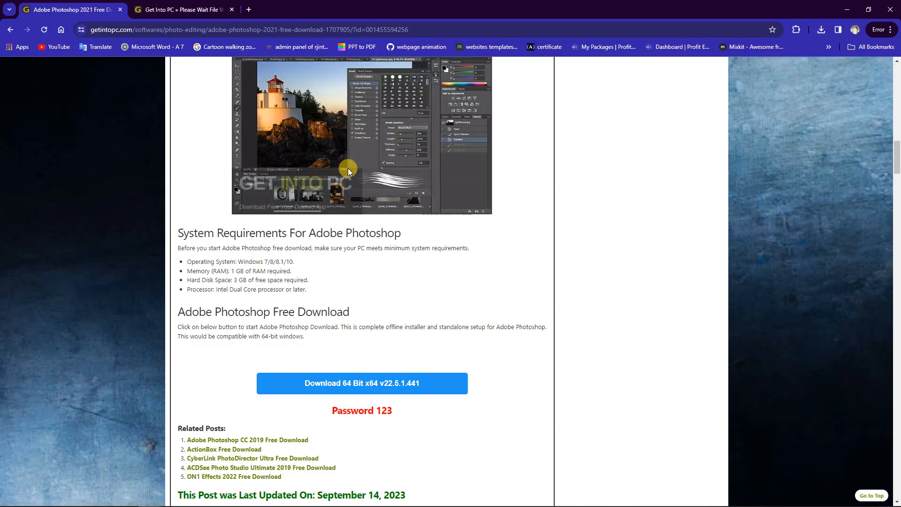
pyautogui.scroll(5, 347, 170)
pyautogui.scroll(15, 358, 177)
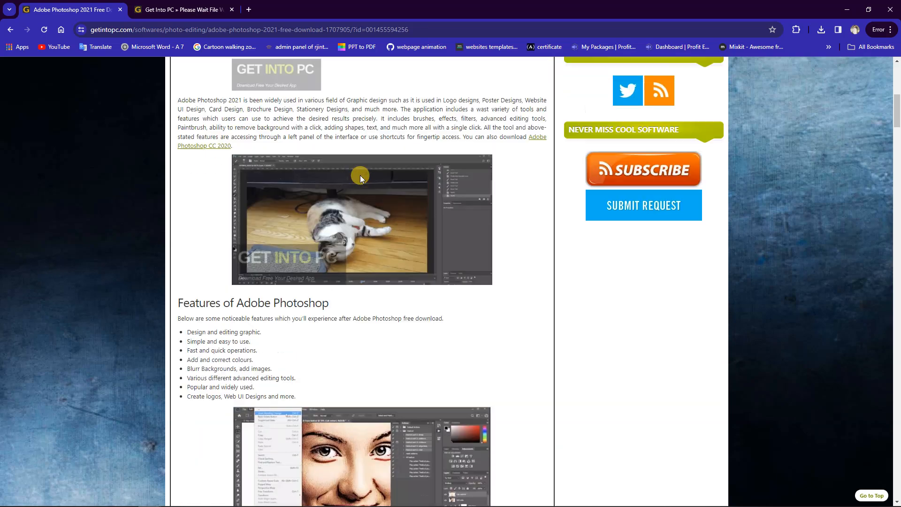
pyautogui.scroll(2, 359, 175)
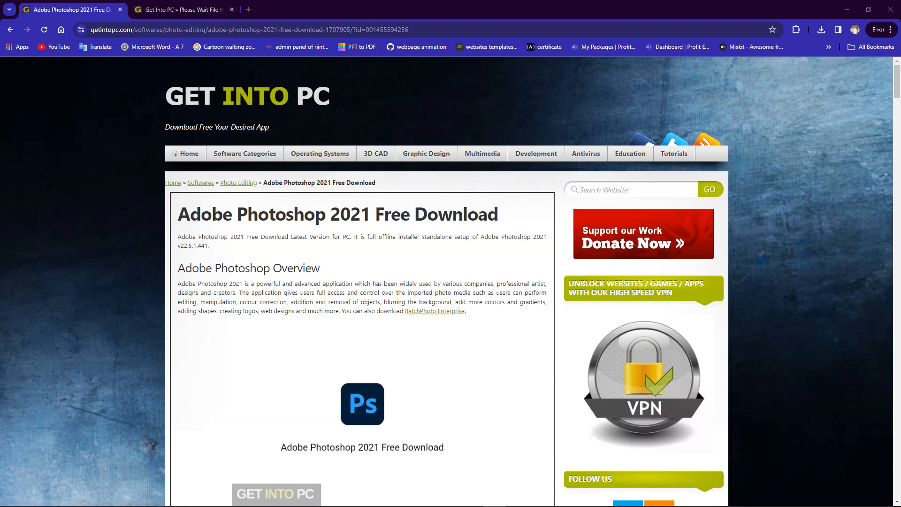
pyautogui.click(847, 9)
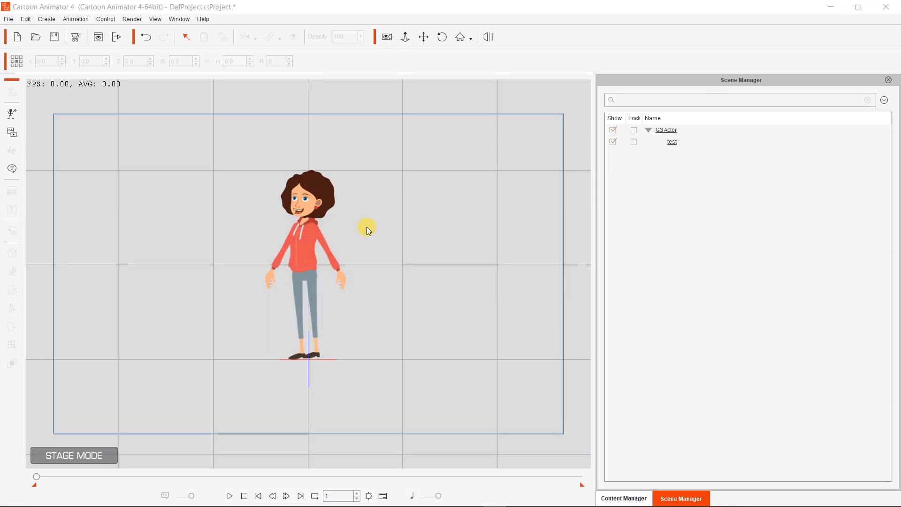
pyautogui.moveTo(279, 505)
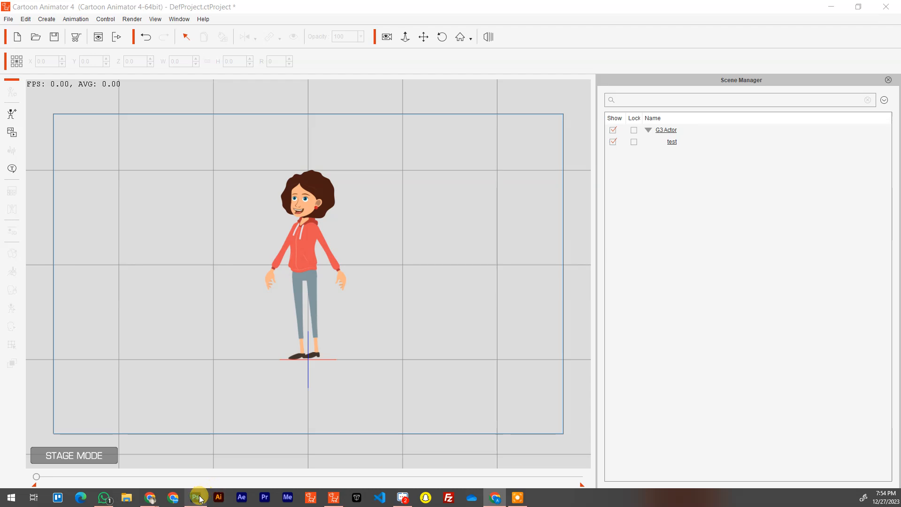
pyautogui.moveTo(400, 503)
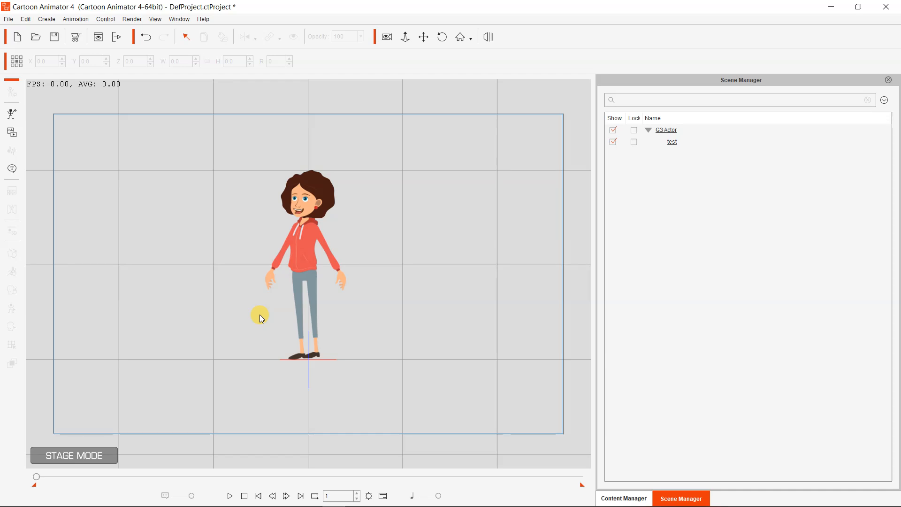
# Switch back to Chrome, close the leftover file-waiting tab and open freepik.com in a new tab
pyautogui.moveTo(153, 501)
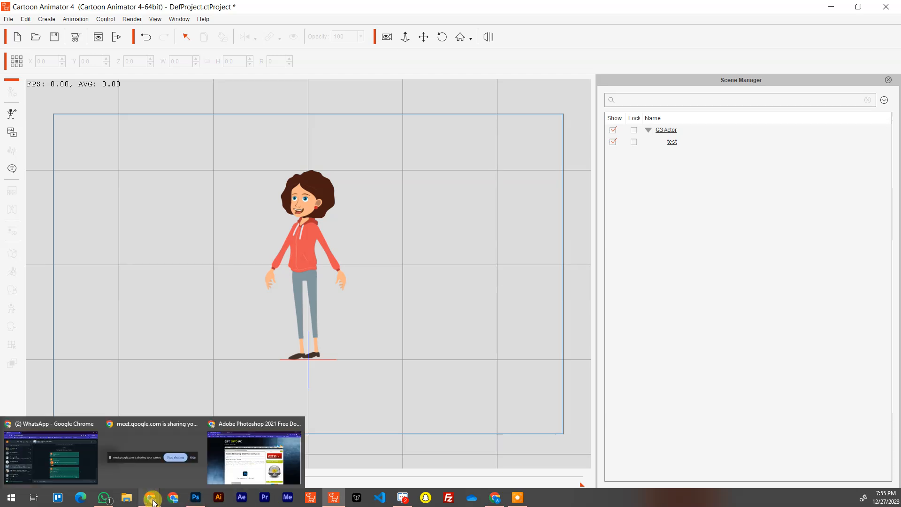
pyautogui.click(254, 457)
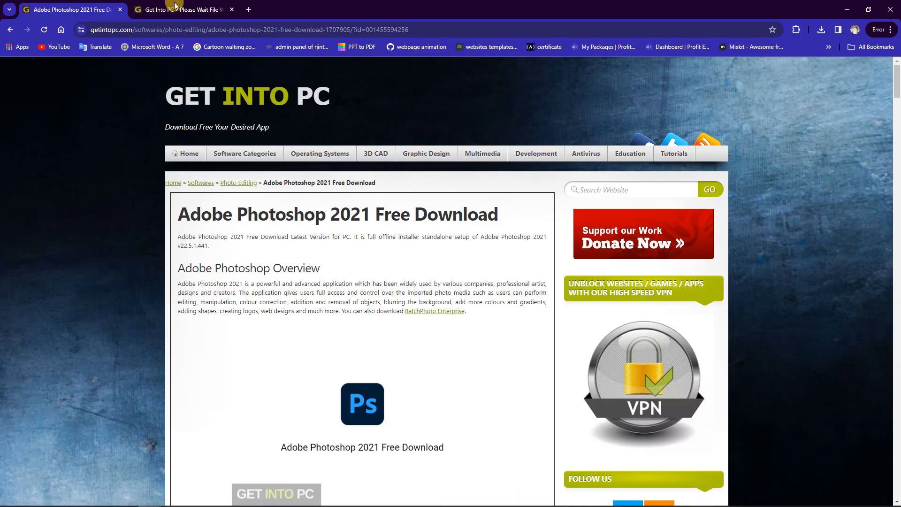
pyautogui.click(232, 9)
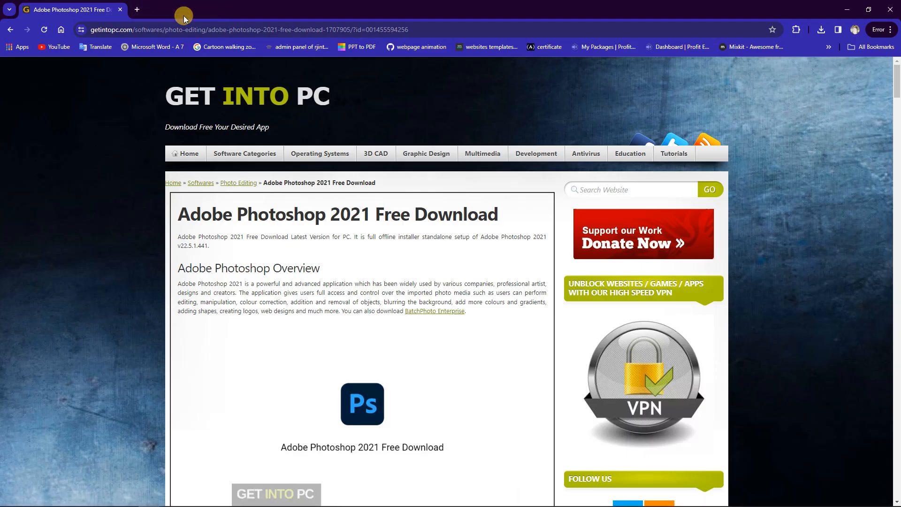
pyautogui.click(137, 10)
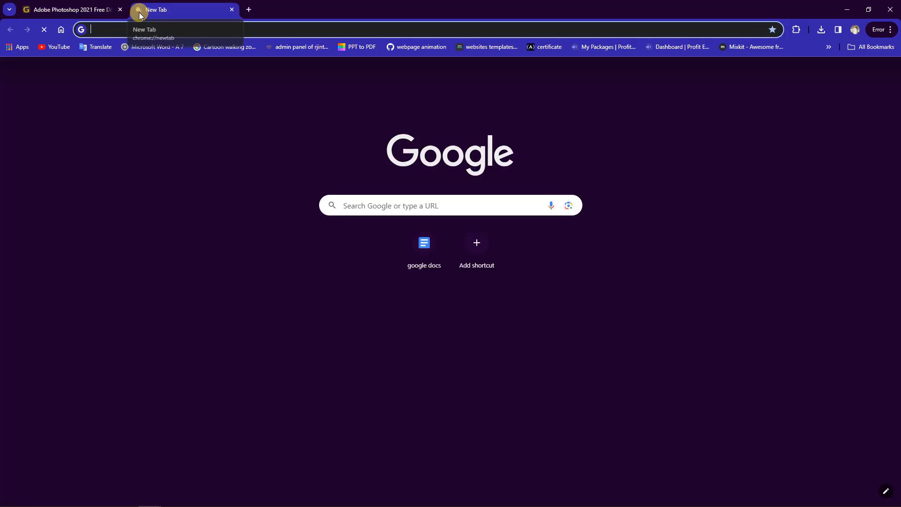
pyautogui.write('freepik.com')
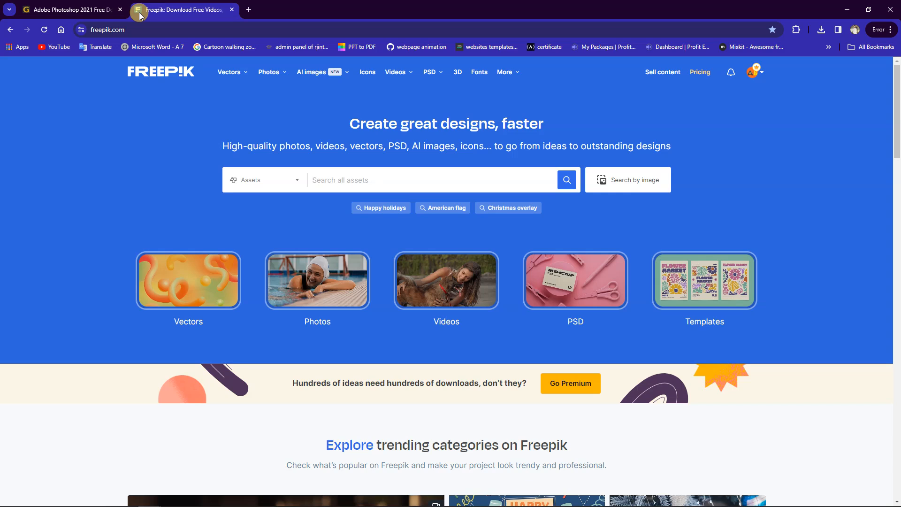
# Search Freepik's assets for characters and browse the resulting images
pyautogui.click(371, 178)
pyautogui.write('characters')
pyautogui.press('Return')
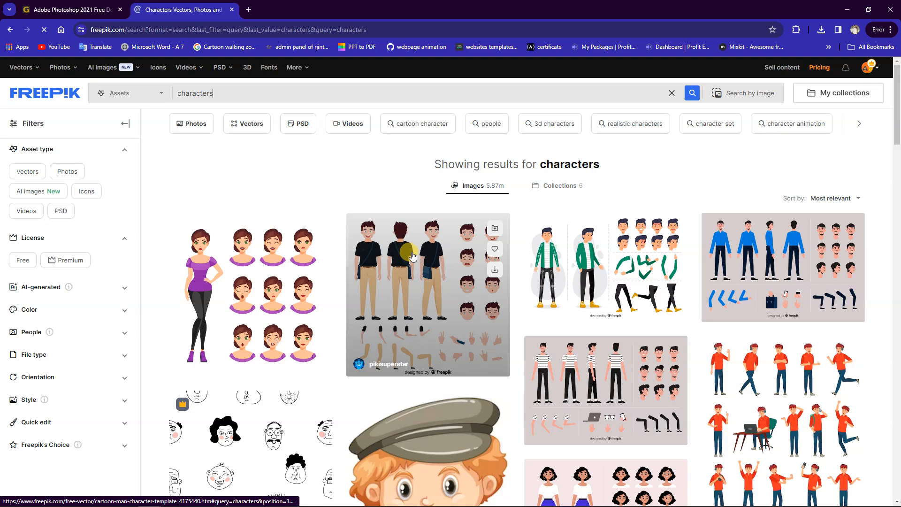
pyautogui.scroll(-4, 419, 258)
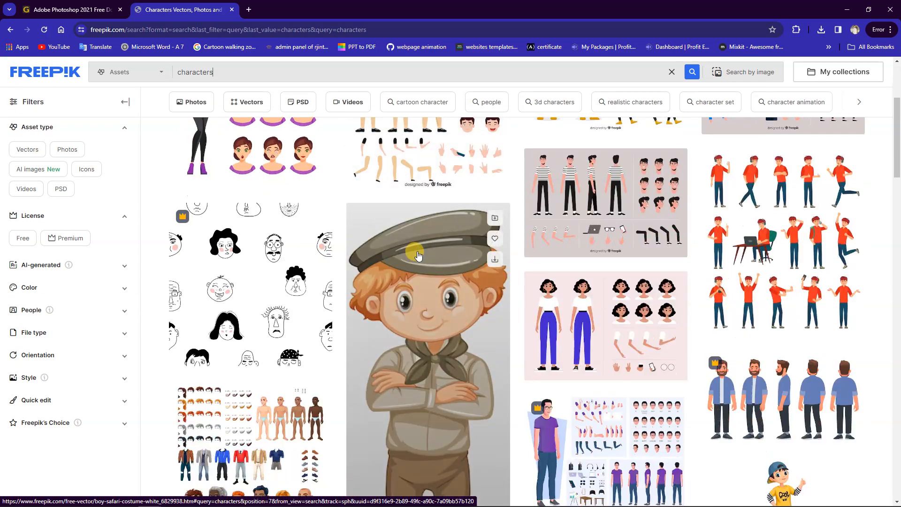
# Browse further through the Freepik character results and open the vector of the bearded man in casual clothes
pyautogui.scroll(-6, 423, 256)
pyautogui.scroll(2, 440, 252)
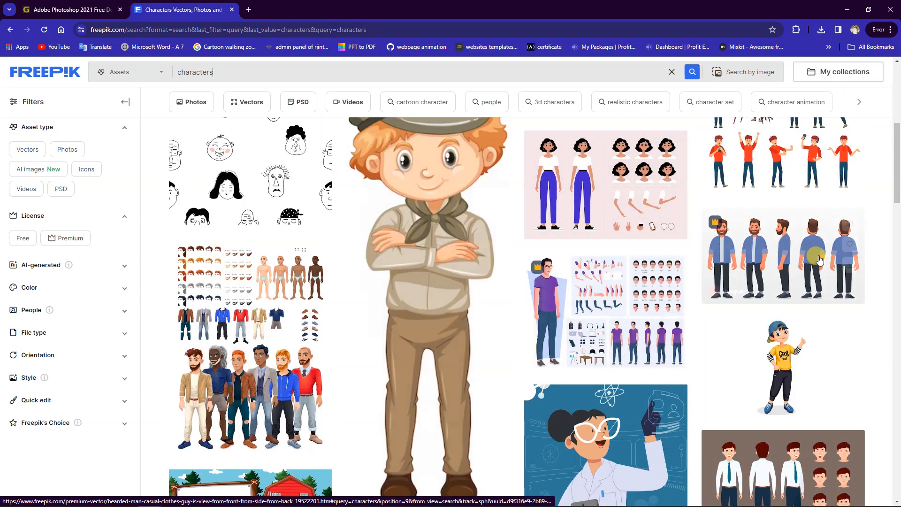
pyautogui.scroll(-4, 723, 269)
pyautogui.scroll(-4, 718, 277)
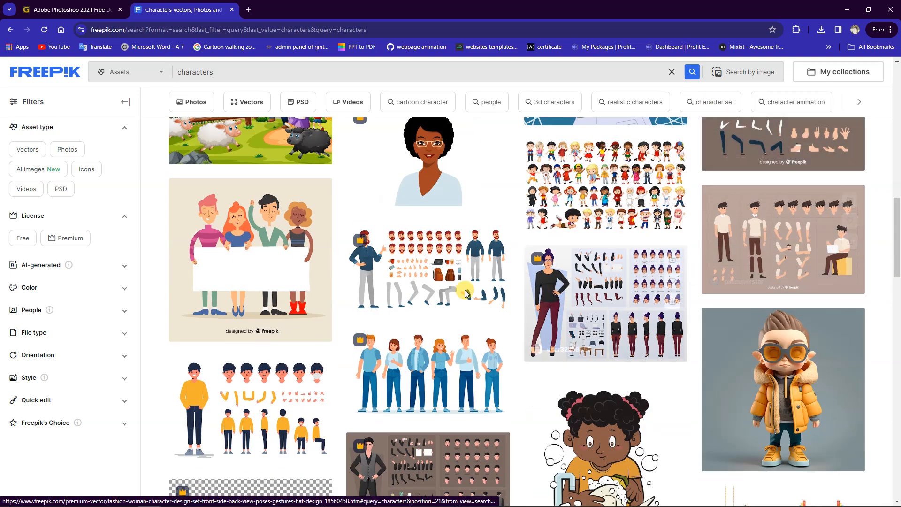
pyautogui.scroll(-3, 406, 264)
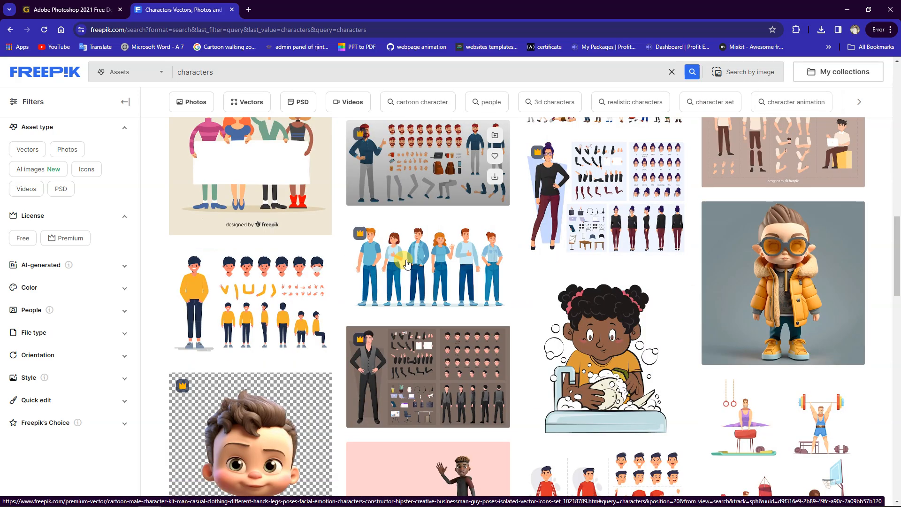
pyautogui.scroll(-3, 406, 264)
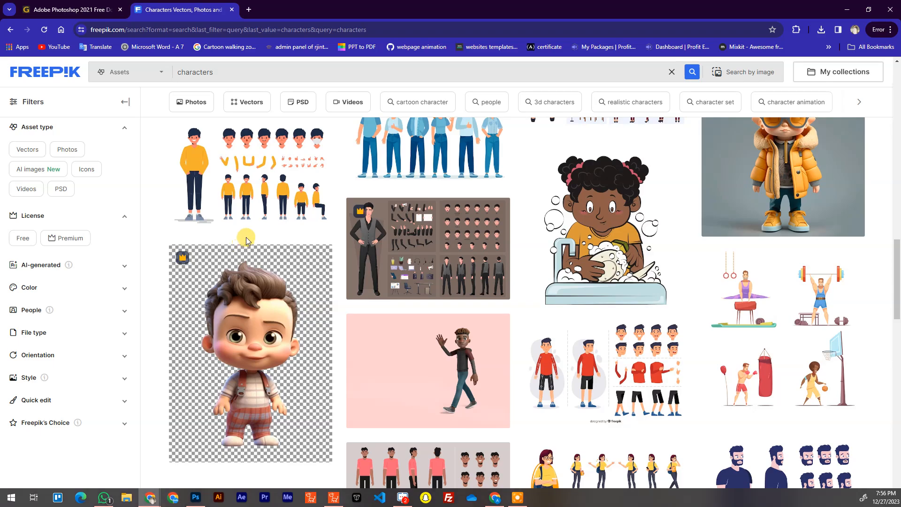
pyautogui.scroll(3, 422, 263)
pyautogui.scroll(10, 422, 262)
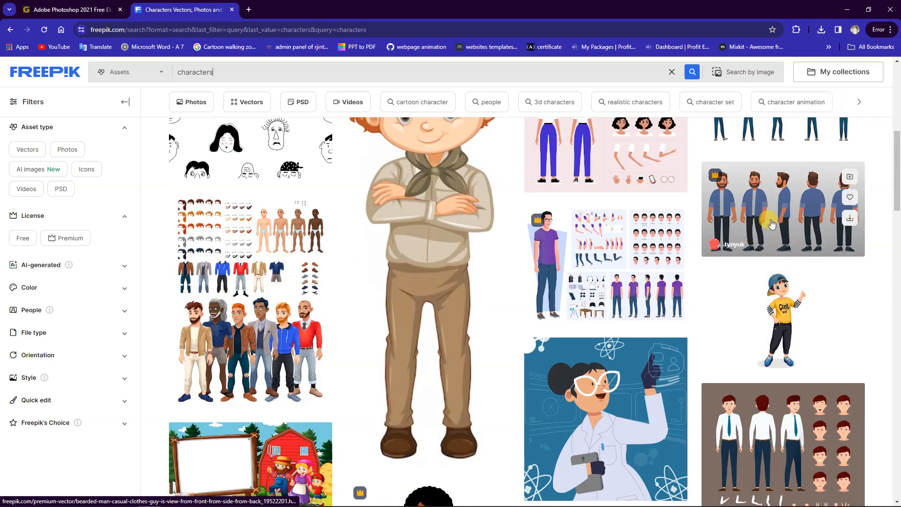
pyautogui.click(770, 222)
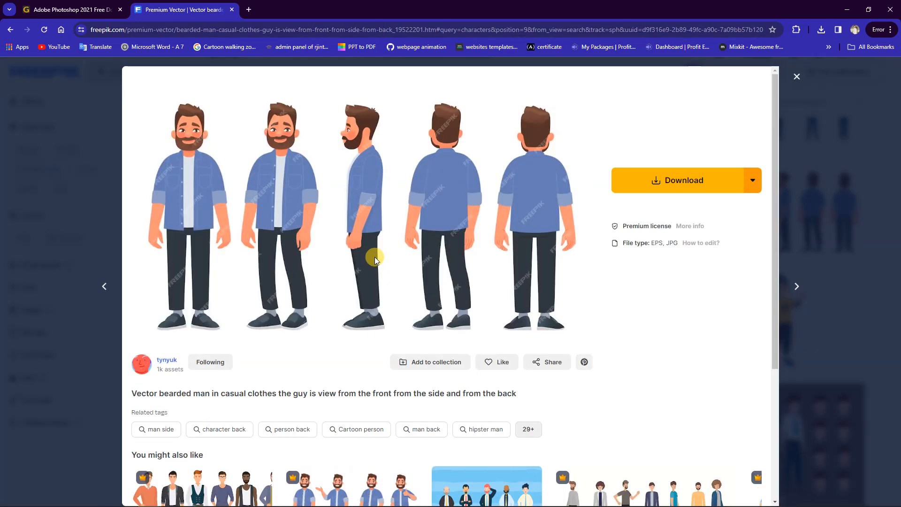
# Download the bearded man vector in EPS format, open the file, and minimize the browser and Cartoon Animator
pyautogui.click(758, 182)
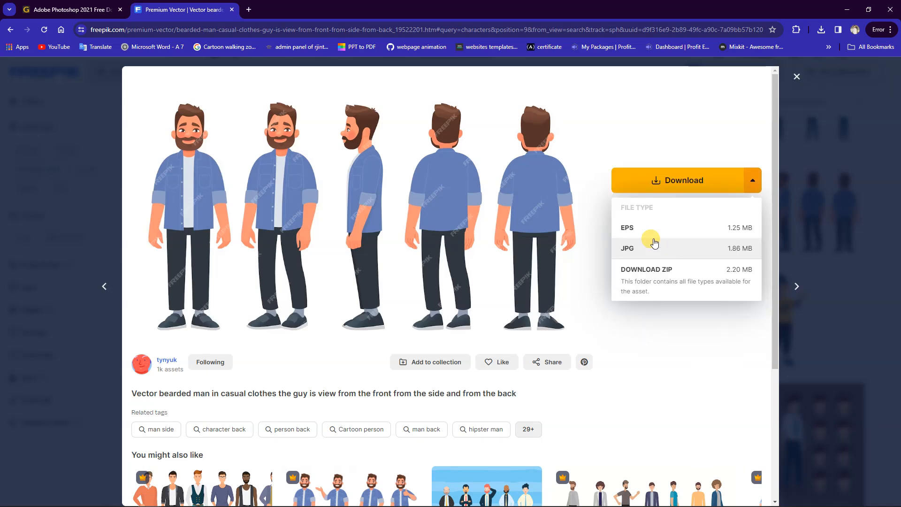
pyautogui.click(652, 241)
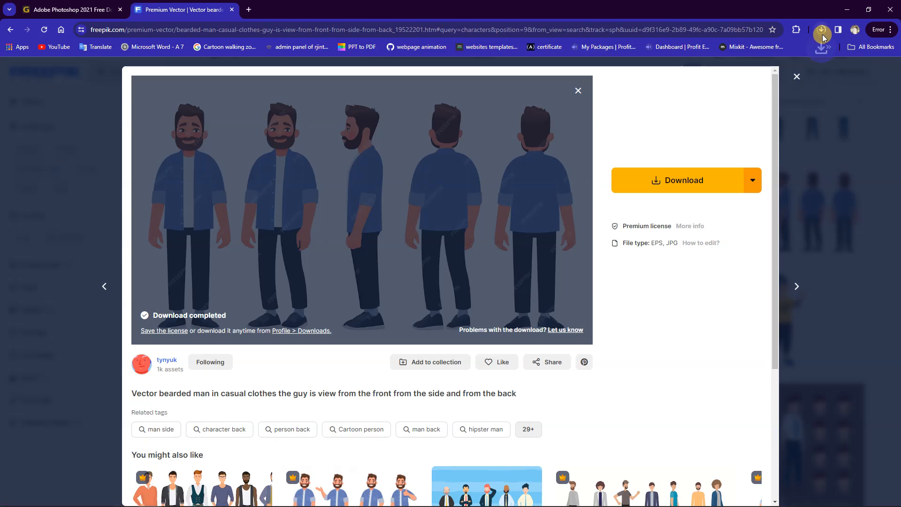
pyautogui.click(821, 31)
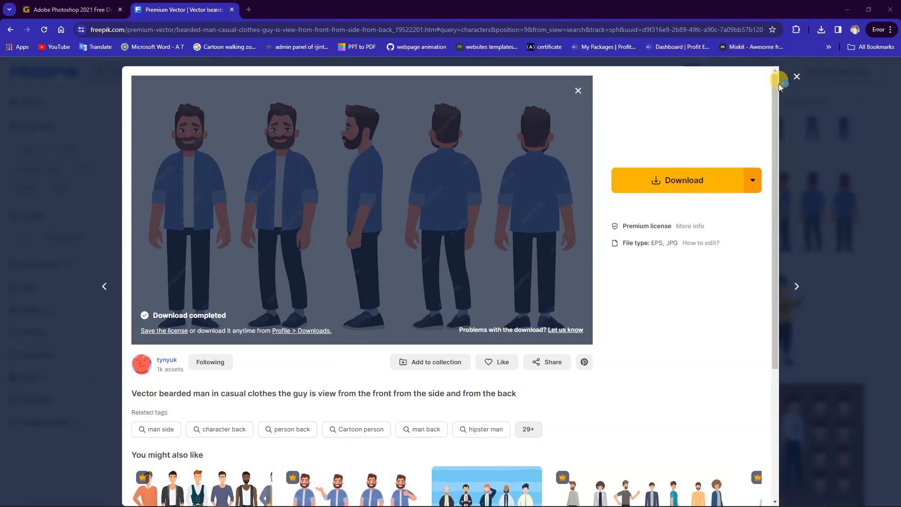
pyautogui.click(846, 9)
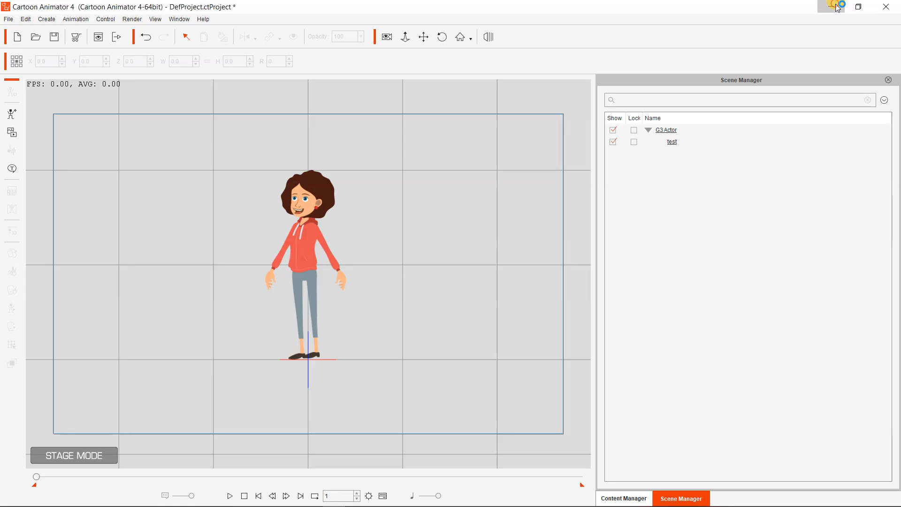
pyautogui.click(831, 7)
pyautogui.rightClick(431, 108)
pyautogui.click(472, 136)
pyautogui.rightClick(471, 136)
pyautogui.click(491, 164)
pyautogui.rightClick(492, 165)
pyautogui.click(505, 192)
pyautogui.rightClick(505, 192)
pyautogui.click(539, 220)
pyautogui.rightClick(539, 220)
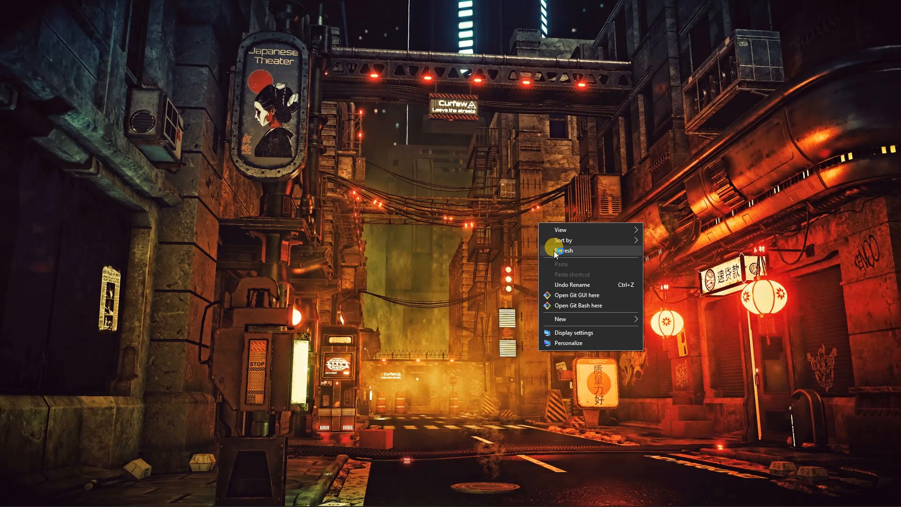
pyautogui.click(555, 252)
pyautogui.rightClick(553, 251)
pyautogui.click(570, 280)
pyautogui.rightClick(569, 281)
pyautogui.click(584, 305)
pyautogui.rightClick(585, 305)
pyautogui.click(617, 333)
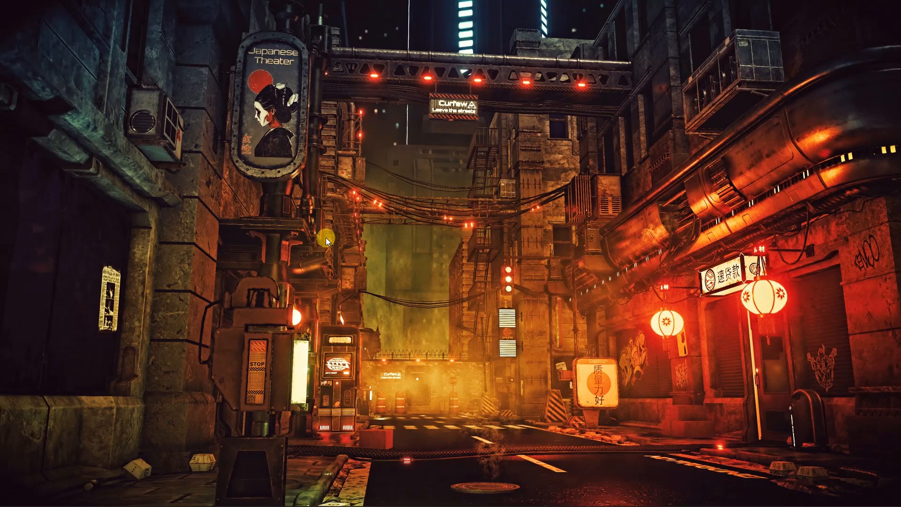
pyautogui.rightClick(321, 155)
pyautogui.rightClick(339, 182)
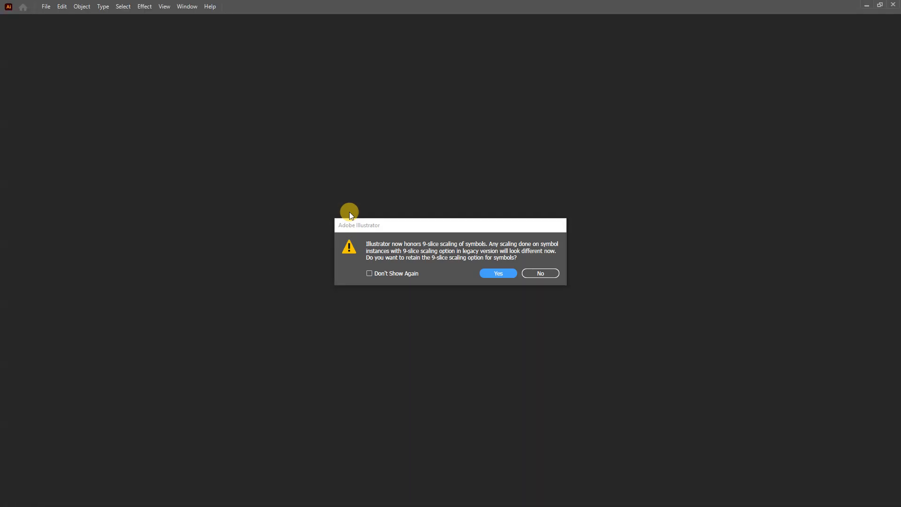
# Retain the 9-slice scaling option for symbols and select the front-facing bearded man to inspect its grouped artwork
pyautogui.click(501, 274)
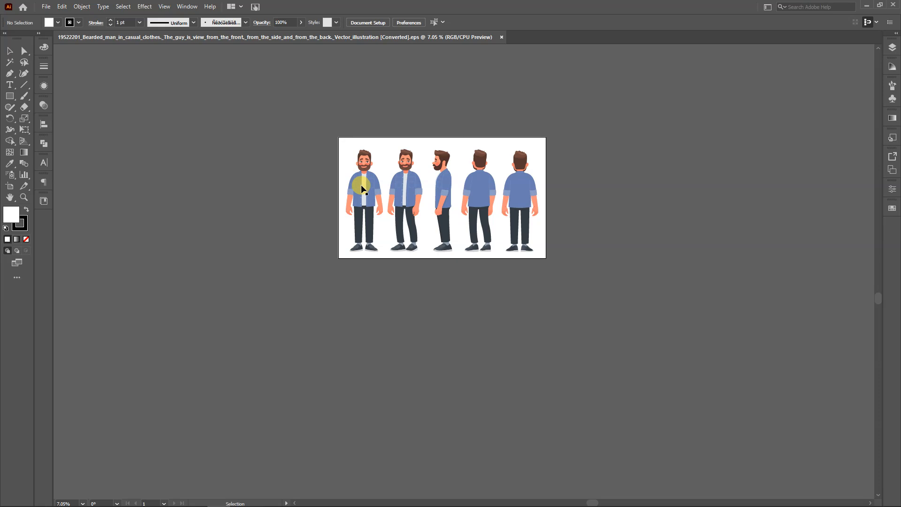
pyautogui.click(362, 188)
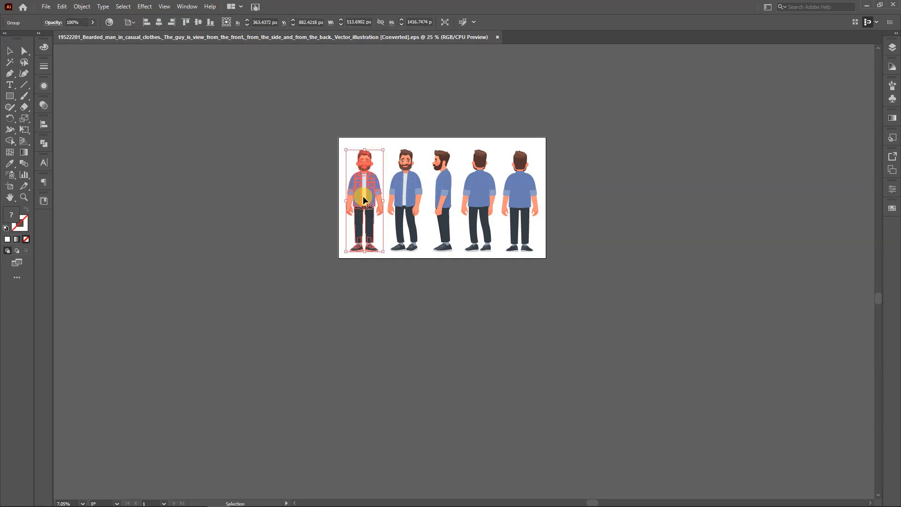
pyautogui.scroll(3, 362, 196)
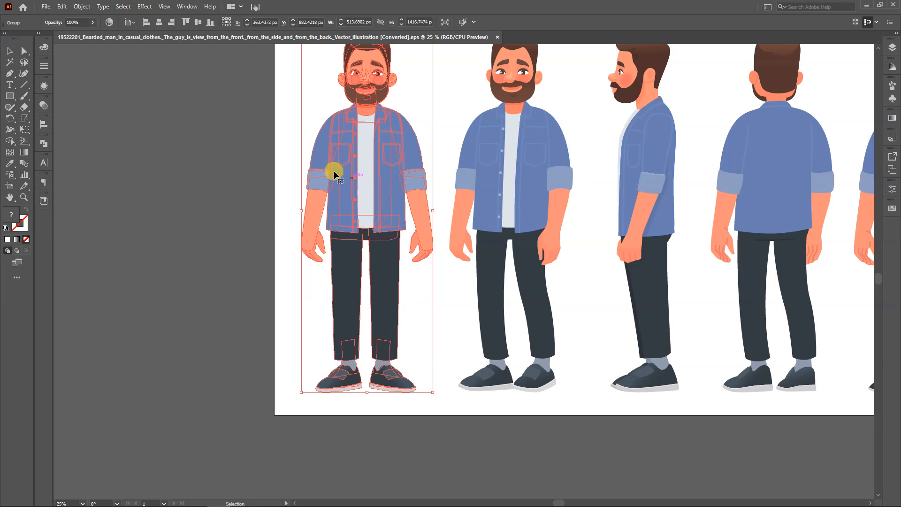
# Switch back to Chrome, close the bearded man preview and open the cartoon male character kit from the Freepik results
pyautogui.moveTo(153, 496)
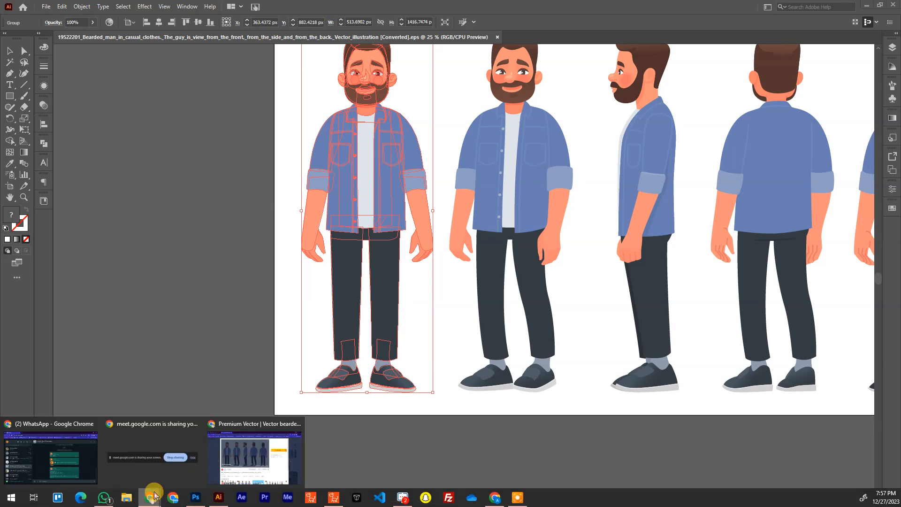
pyautogui.click(247, 439)
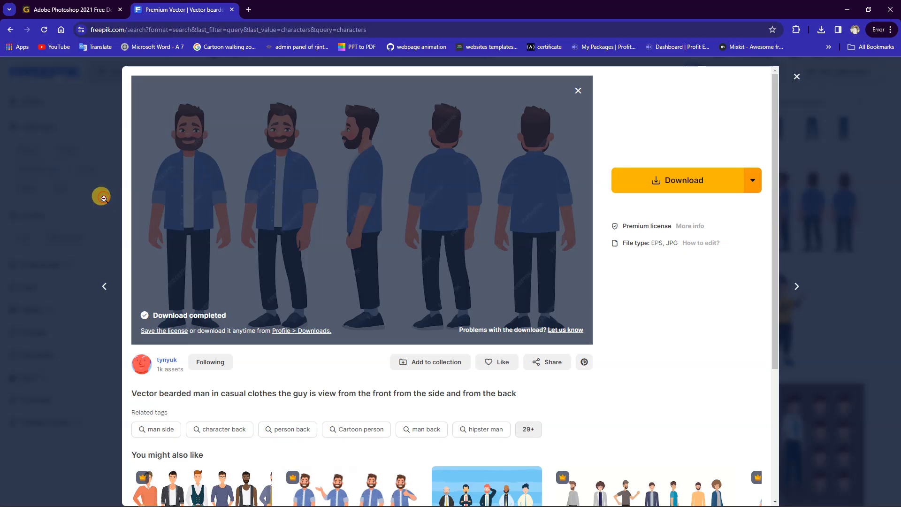
pyautogui.press('Escape')
pyautogui.scroll(-5, 388, 312)
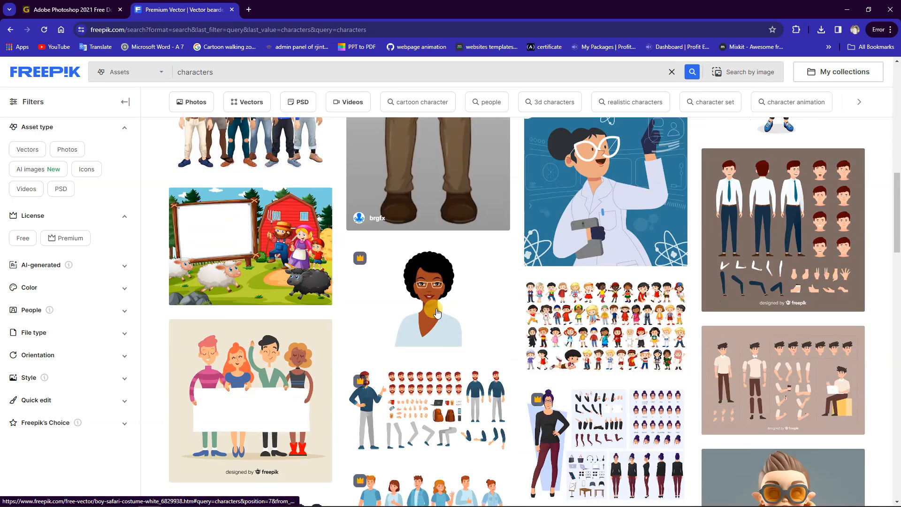
pyautogui.scroll(-15, 436, 312)
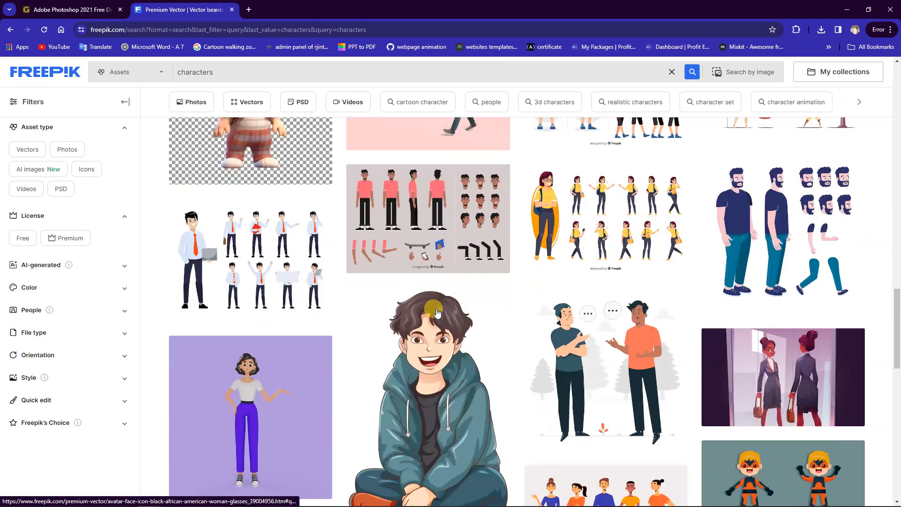
pyautogui.scroll(-6, 436, 312)
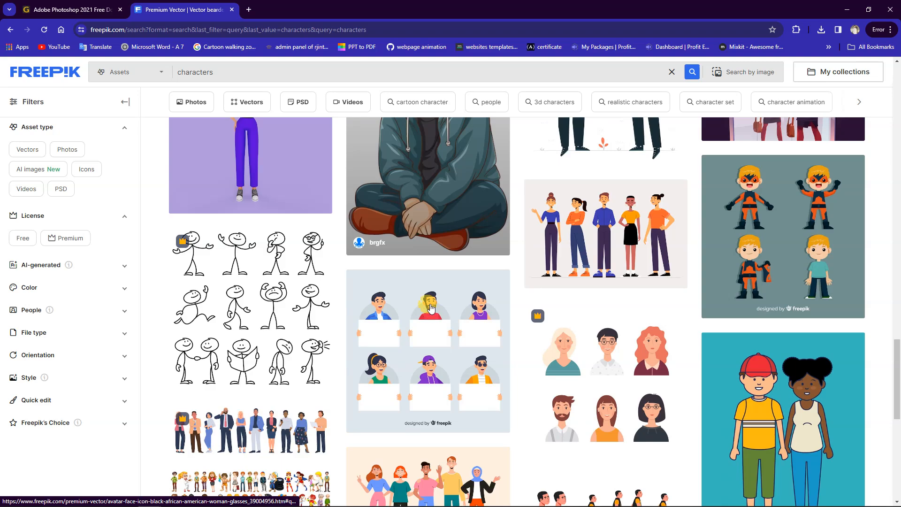
pyautogui.scroll(16, 430, 308)
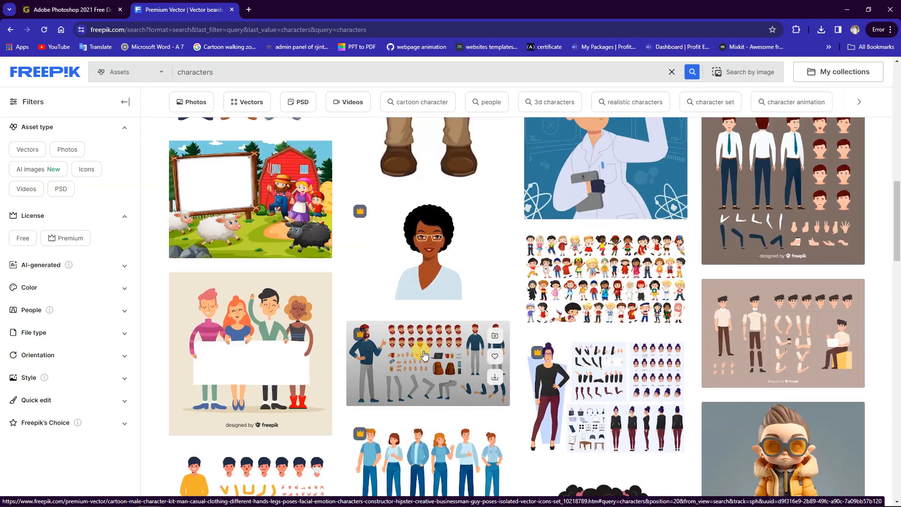
pyautogui.click(423, 355)
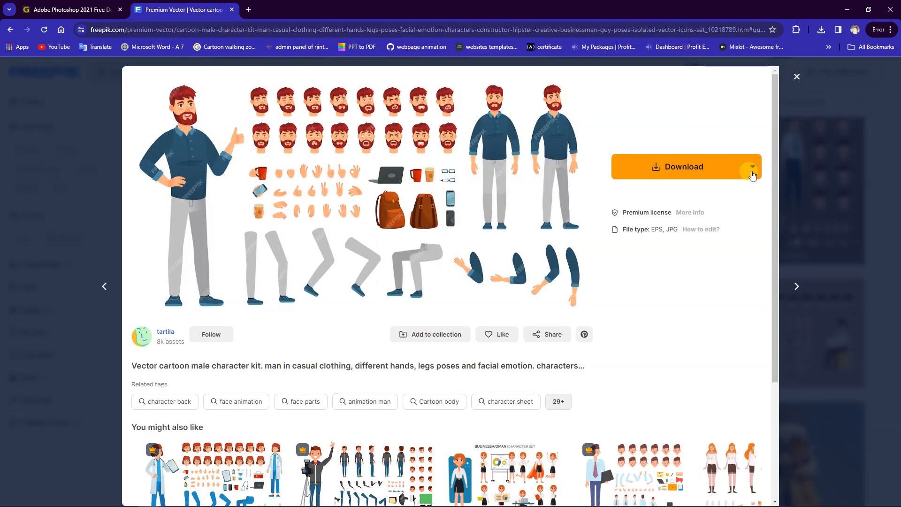
# Download the male character kit in EPS format, and close the bearded man document in Illustrator
pyautogui.click(752, 175)
pyautogui.click(714, 216)
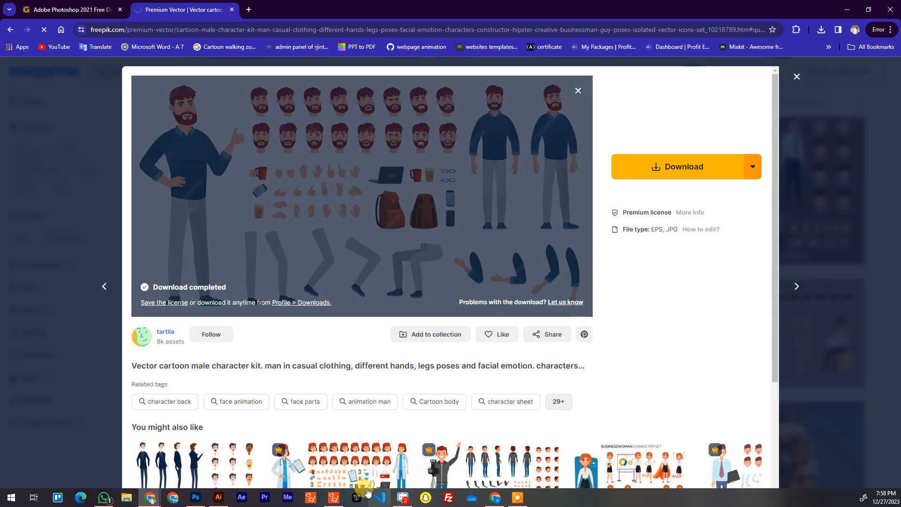
pyautogui.click(218, 498)
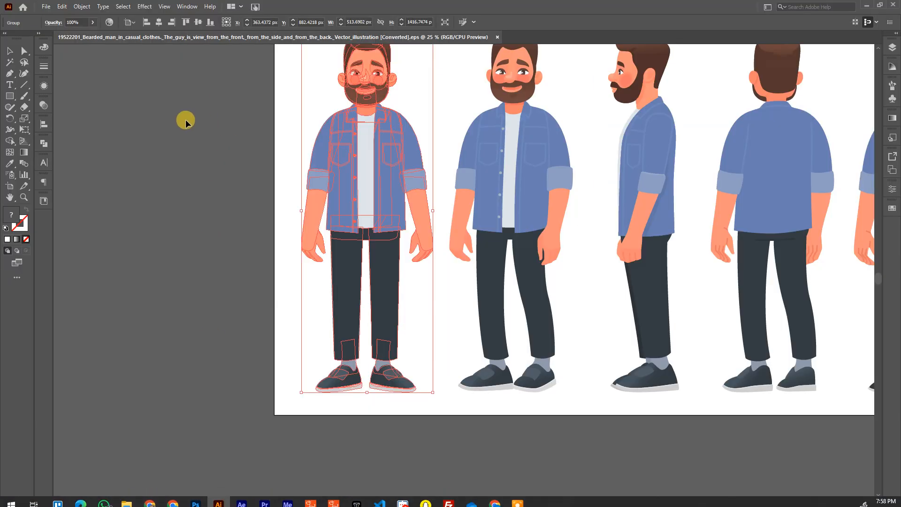
pyautogui.click(184, 120)
pyautogui.hotkey('ctrl', 'w')
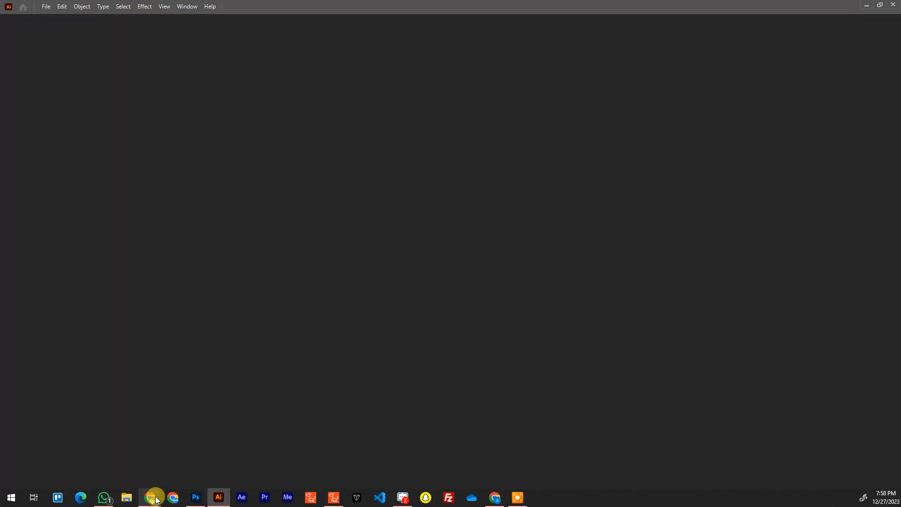
# Switch back to Chrome and open the downloaded 10218789_18060925.eps in Illustrator
pyautogui.moveTo(156, 500)
pyautogui.click(263, 452)
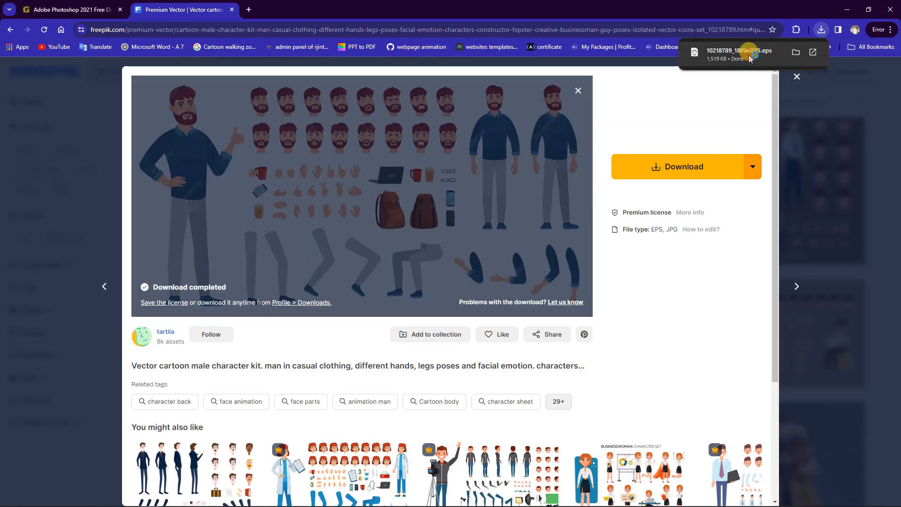
pyautogui.click(746, 54)
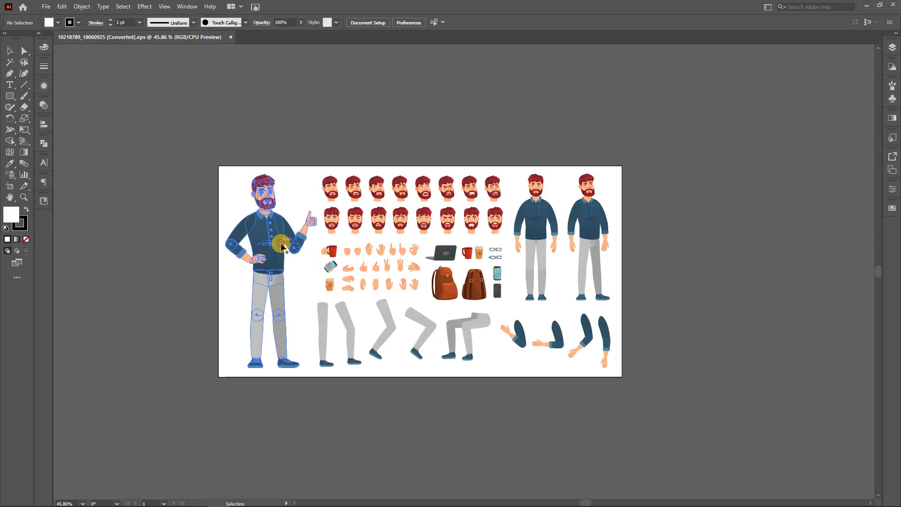
# Select the large thumbs-up man in the character kit and examine how his waist and knee joints are built
pyautogui.click(282, 246)
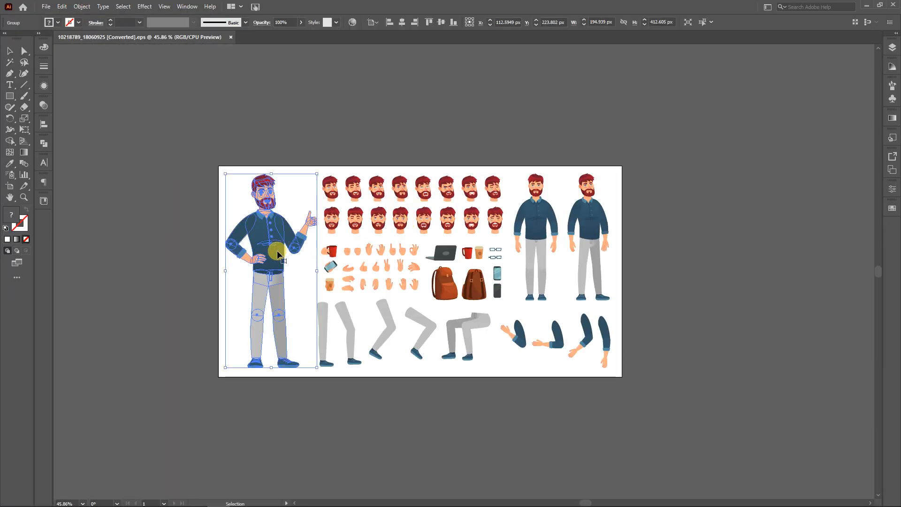
pyautogui.scroll(4, 252, 325)
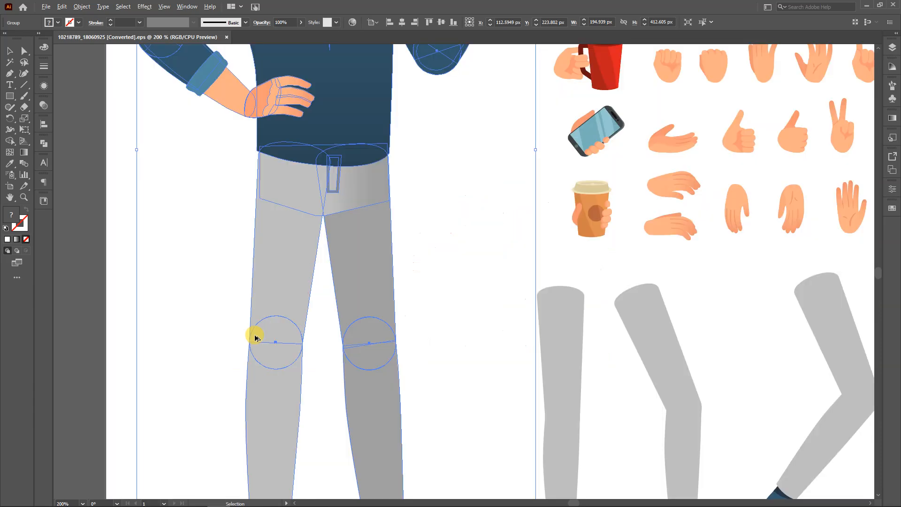
pyautogui.scroll(2, 265, 346)
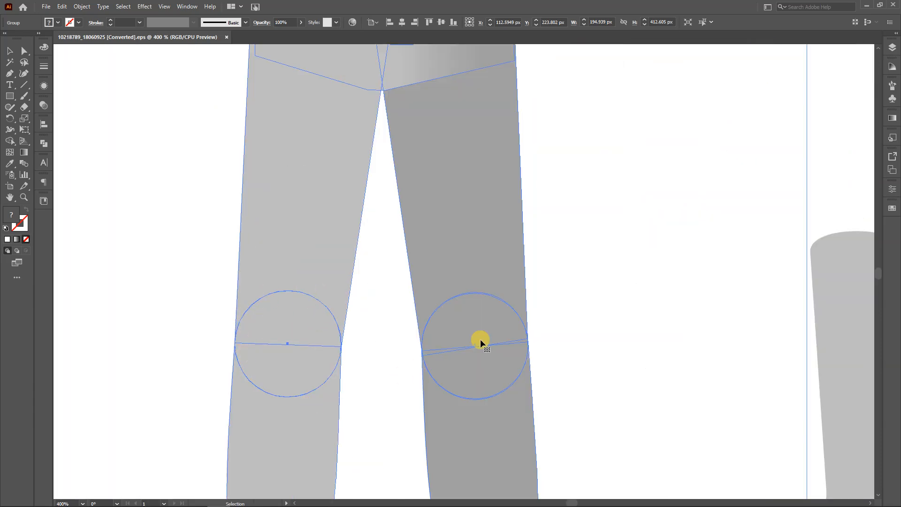
pyautogui.scroll(-5, 472, 306)
pyautogui.moveTo(426, 215); pyautogui.dragTo(421, 271)
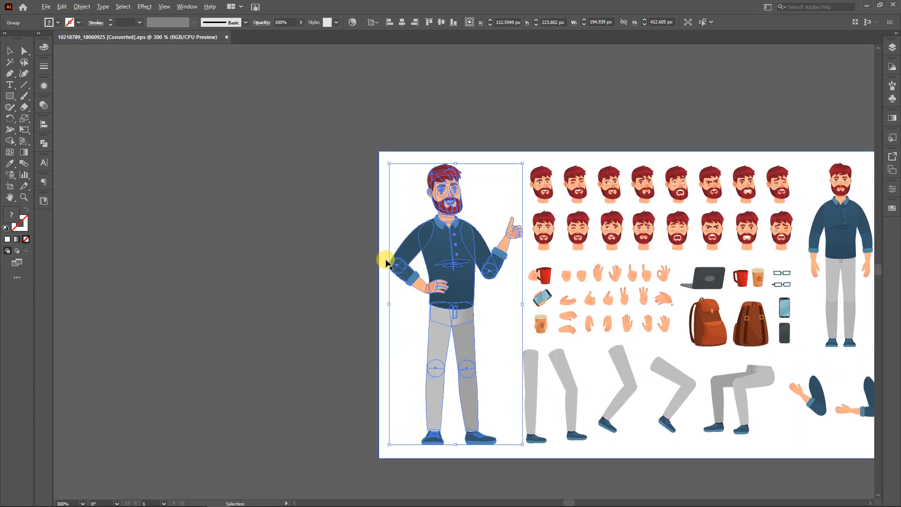
# Examine the overlapping shoulder, elbow and wrist shapes of the thumbs-up man, and review his legs and whole figure
pyautogui.scroll(4, 387, 260)
pyautogui.moveTo(593, 282); pyautogui.dragTo(446, 329)
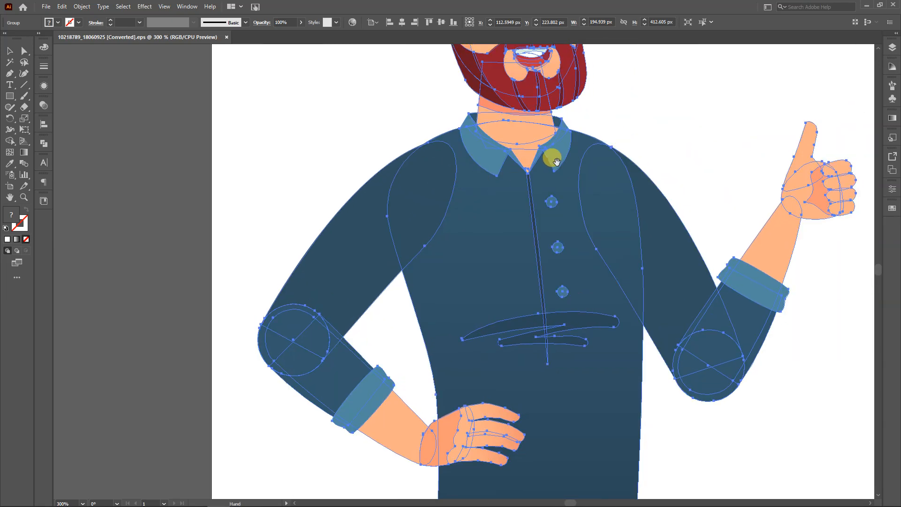
pyautogui.moveTo(553, 157); pyautogui.dragTo(428, 202)
pyautogui.moveTo(656, 292); pyautogui.dragTo(543, 263)
pyautogui.scroll(4, 548, 217)
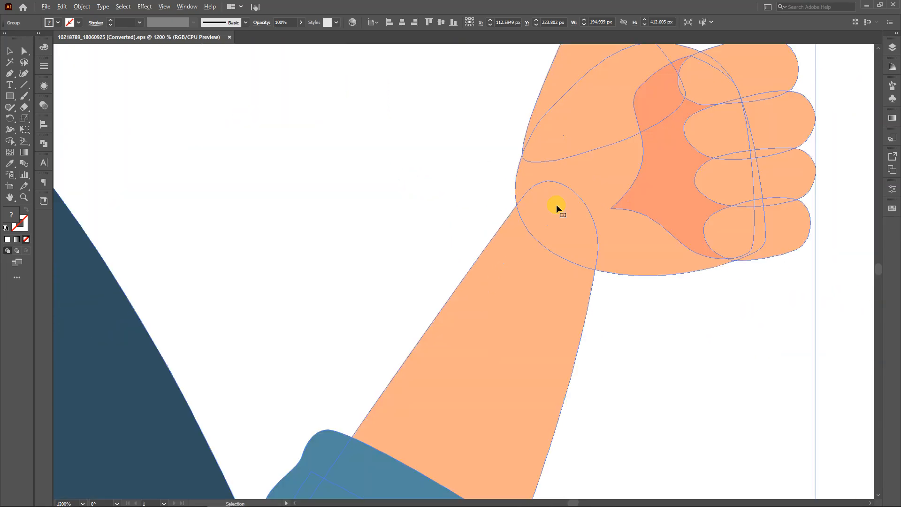
pyautogui.scroll(-5, 531, 287)
pyautogui.scroll(-3, 428, 191)
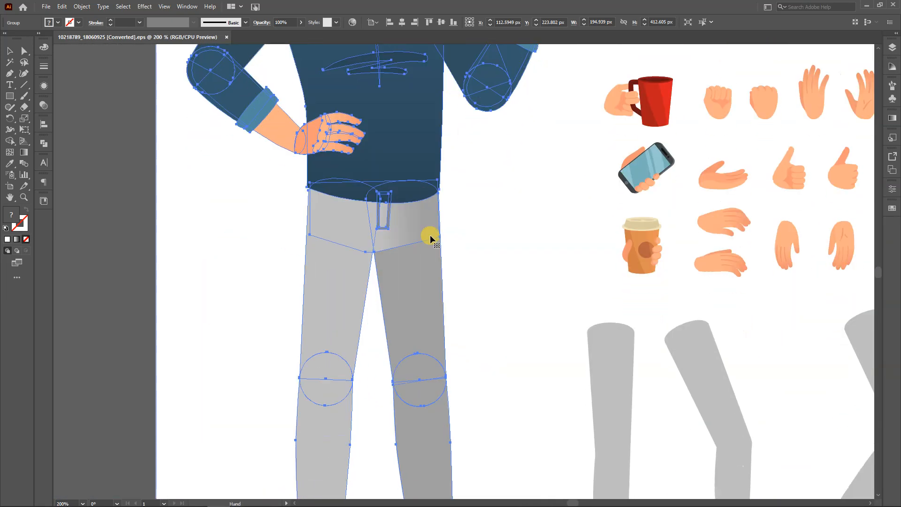
pyautogui.scroll(-3, 439, 273)
pyautogui.moveTo(453, 325); pyautogui.dragTo(449, 278)
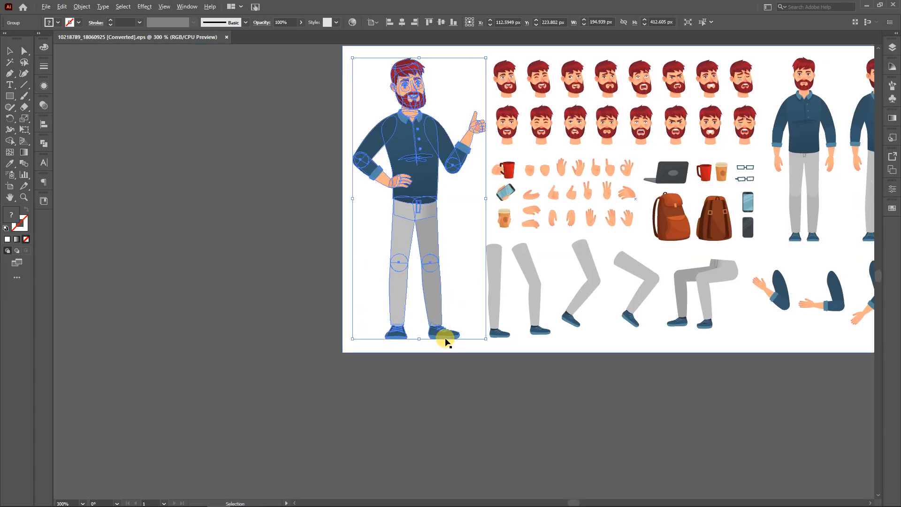
# Move the light gray upper-leg shape of the thumbs-up man aside to expose the hip overlap, and undo the move
pyautogui.scroll(4, 446, 341)
pyautogui.scroll(6, 424, 342)
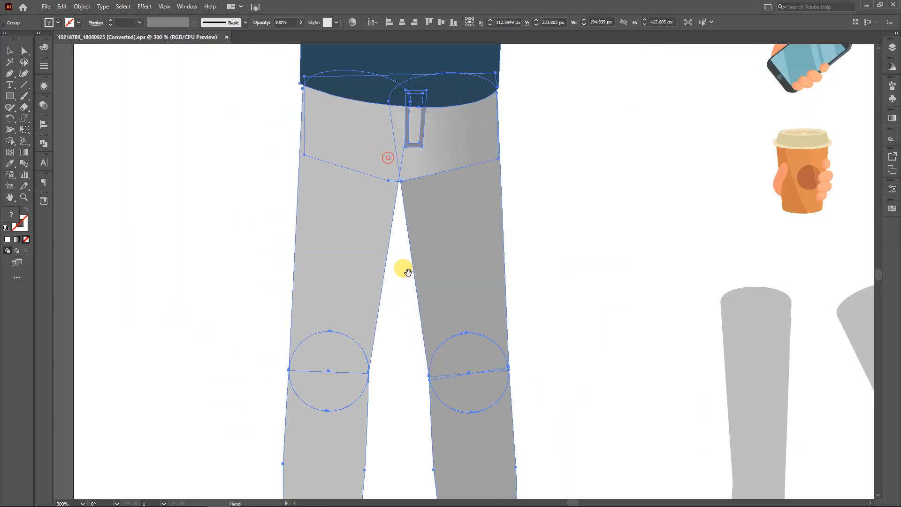
pyautogui.moveTo(384, 184); pyautogui.dragTo(388, 283)
pyautogui.scroll(3, 316, 276)
pyautogui.press('a')
pyautogui.click(214, 257)
pyautogui.click(360, 327)
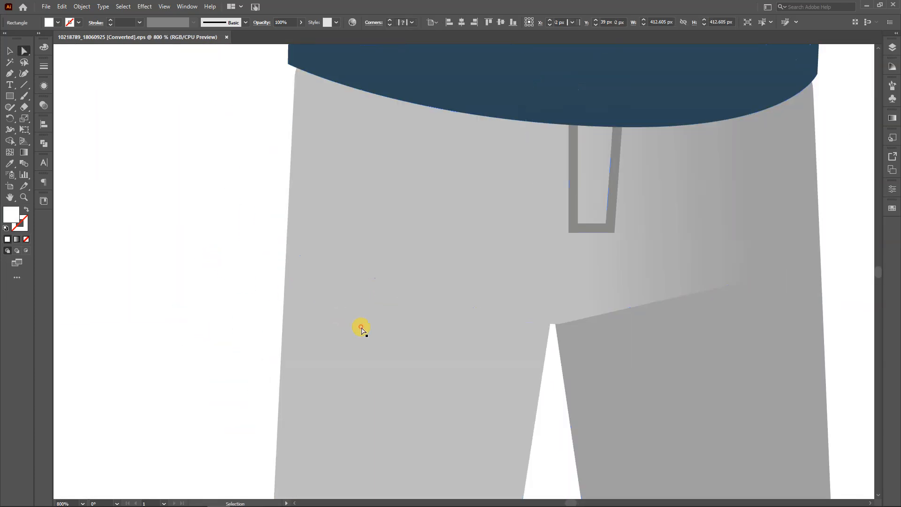
pyautogui.scroll(-3, 360, 326)
pyautogui.moveTo(360, 326); pyautogui.dragTo(247, 329)
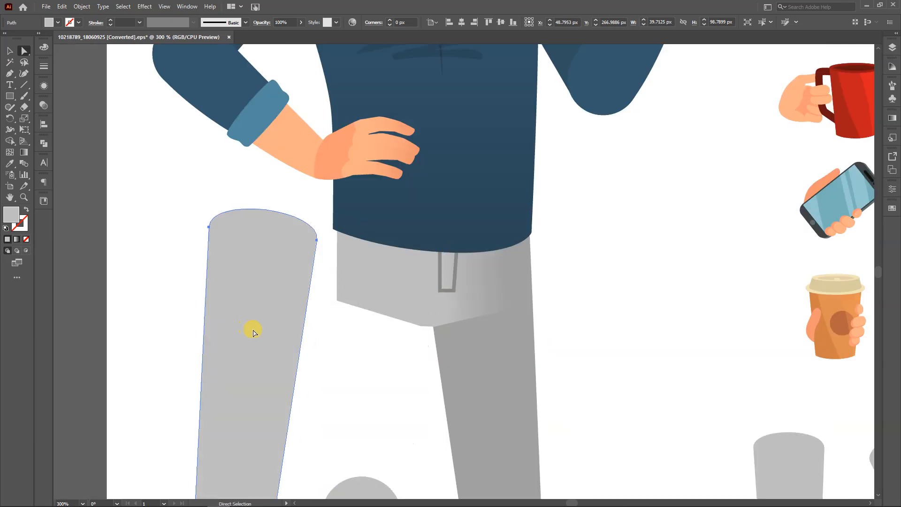
pyautogui.hotkey('ctrl', 'z')
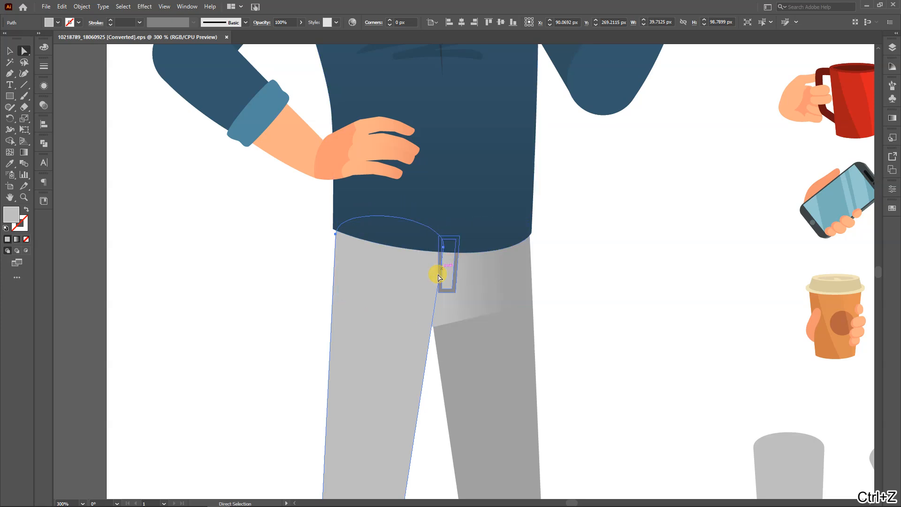
# Examine how the thumbs-up man's trouser legs overlap the ankles and shoes on both feet
pyautogui.scroll(-5, 441, 319)
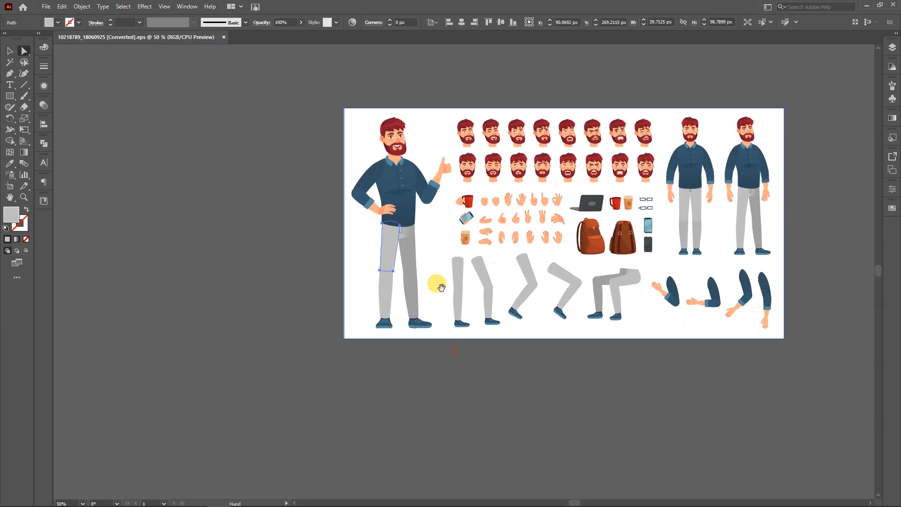
pyautogui.scroll(5, 406, 315)
pyautogui.scroll(2, 258, 386)
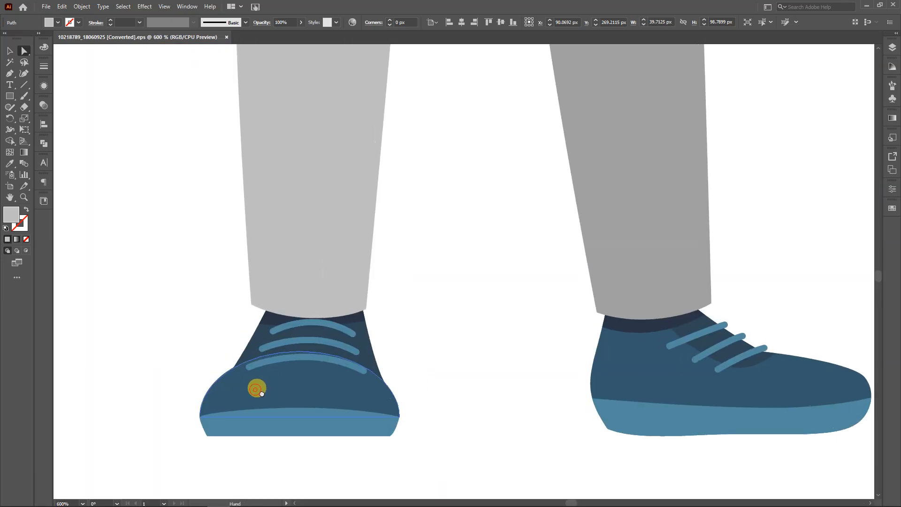
pyautogui.scroll(2, 261, 352)
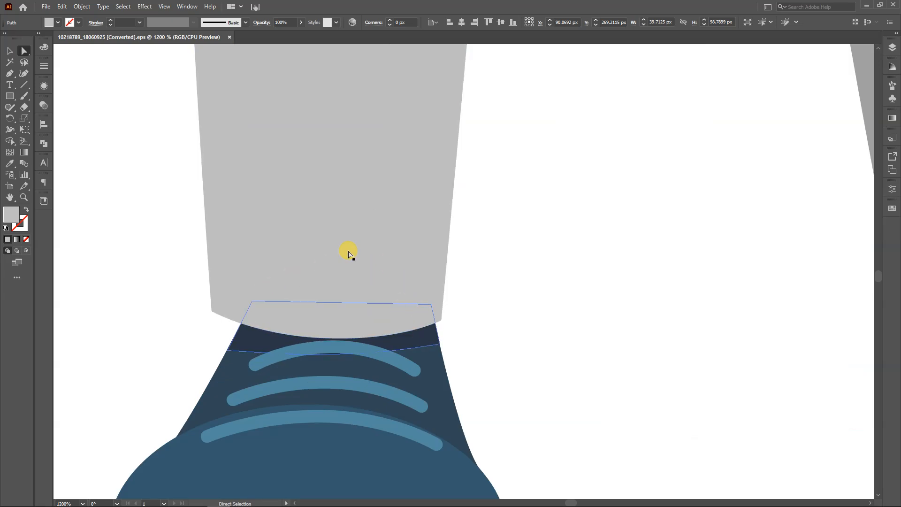
pyautogui.scroll(-2, 442, 332)
pyautogui.scroll(-2, 441, 331)
pyautogui.moveTo(609, 322); pyautogui.dragTo(356, 334)
pyautogui.scroll(4, 357, 338)
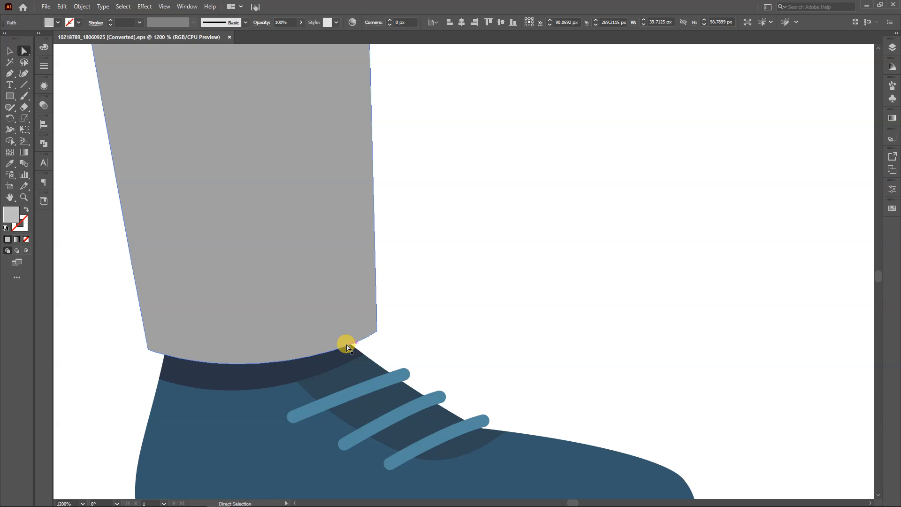
pyautogui.scroll(-7, 421, 203)
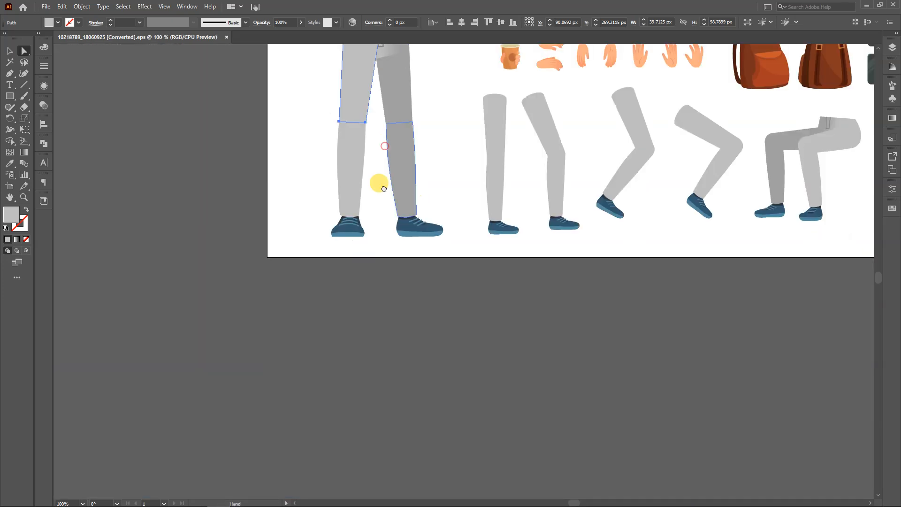
# Review the thumbs-up man's torso and head, and view the whole character sheet
pyautogui.scroll(10, 384, 148)
pyautogui.scroll(2, 358, 237)
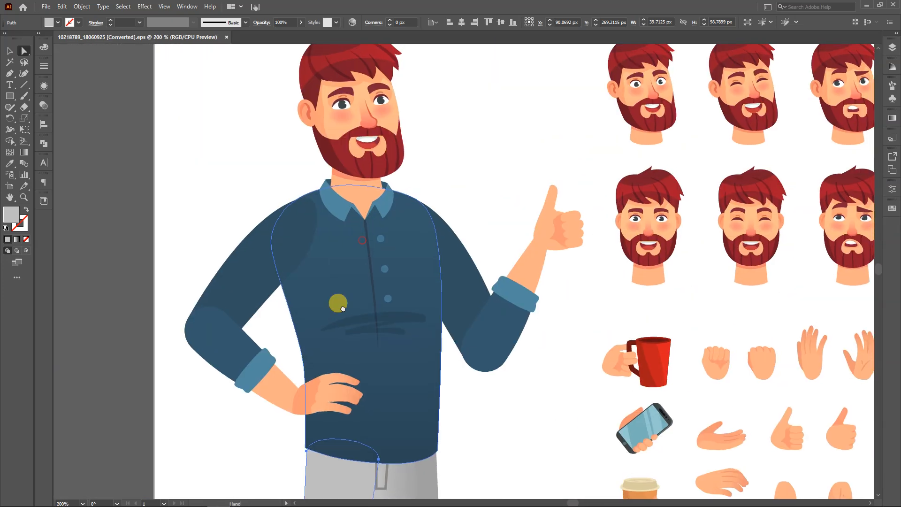
pyautogui.moveTo(351, 260); pyautogui.dragTo(329, 341)
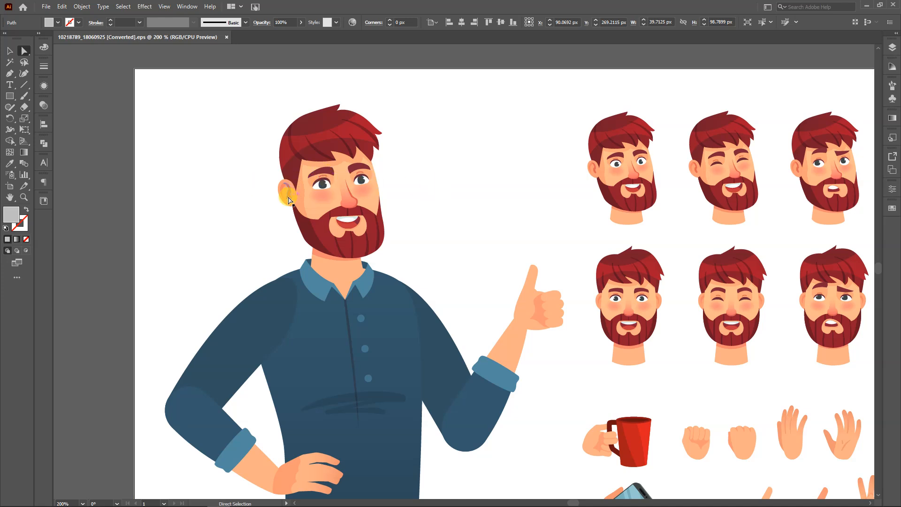
pyautogui.scroll(-3, 312, 221)
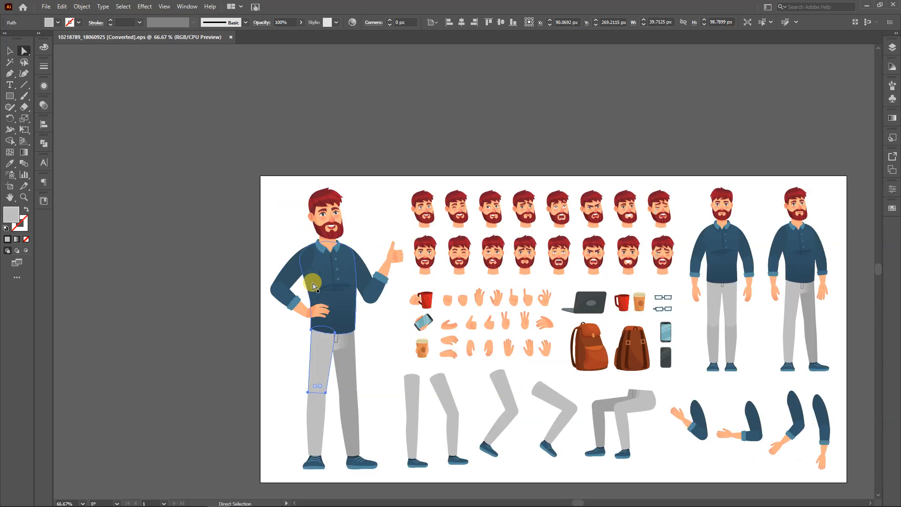
# Examine the head, torso, arms and legs of the front-facing standing man
pyautogui.moveTo(745, 312); pyautogui.dragTo(567, 298)
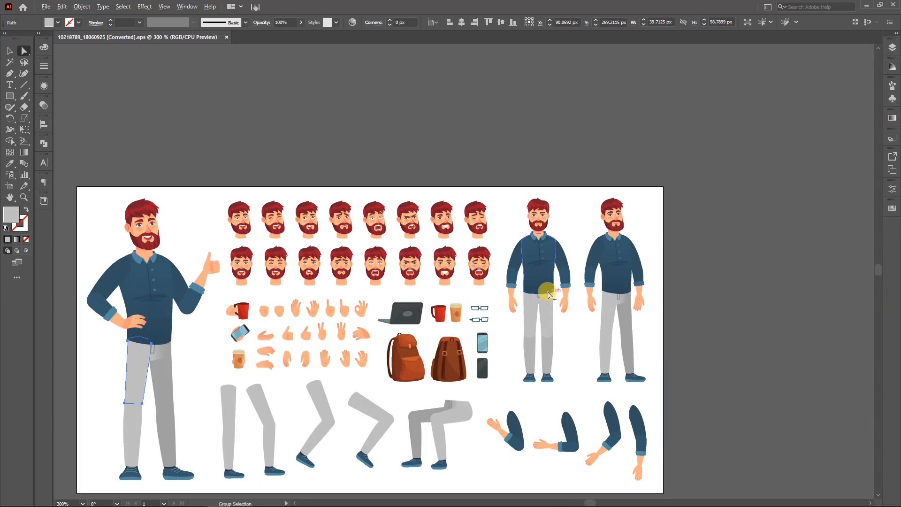
pyautogui.scroll(4, 552, 297)
pyautogui.moveTo(524, 370); pyautogui.dragTo(457, 450)
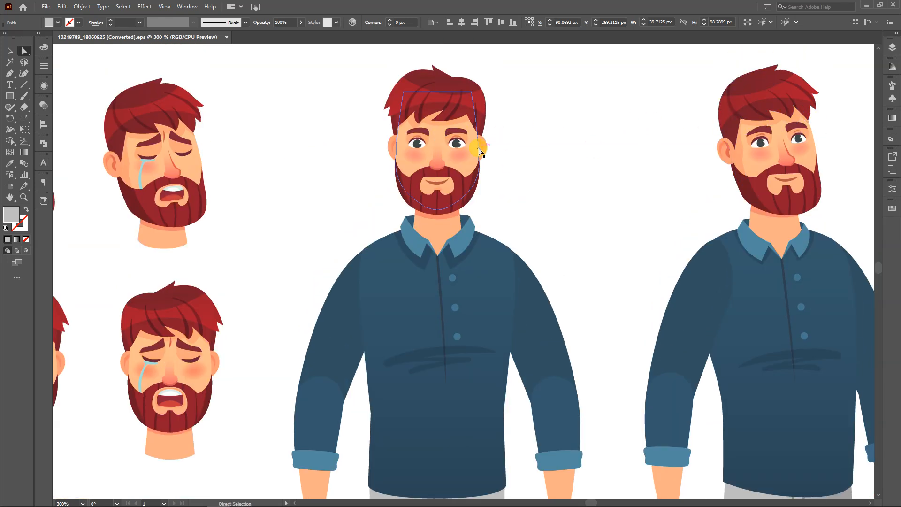
pyautogui.scroll(-5, 480, 150)
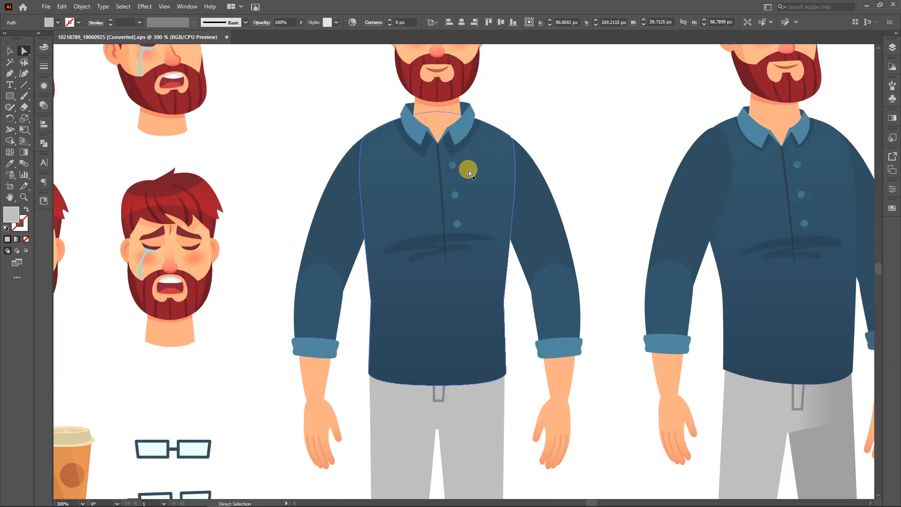
pyautogui.scroll(-1, 454, 228)
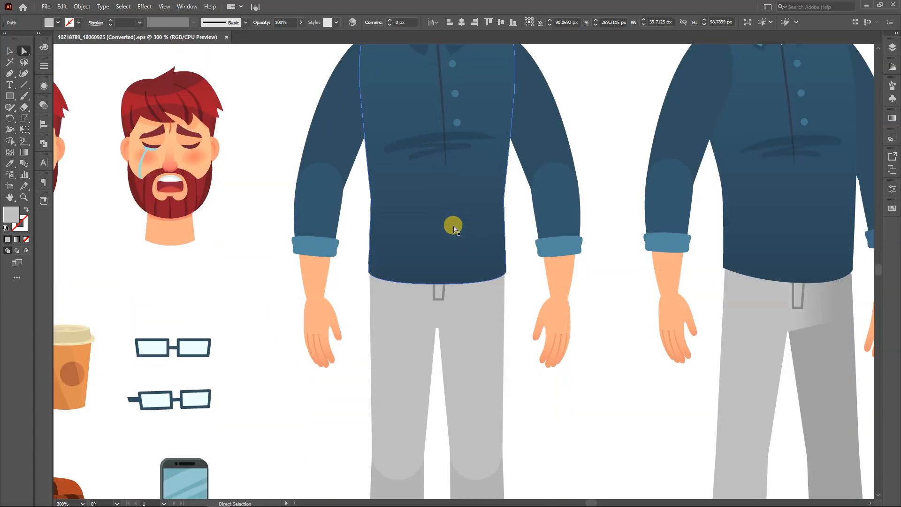
pyautogui.scroll(-5, 453, 228)
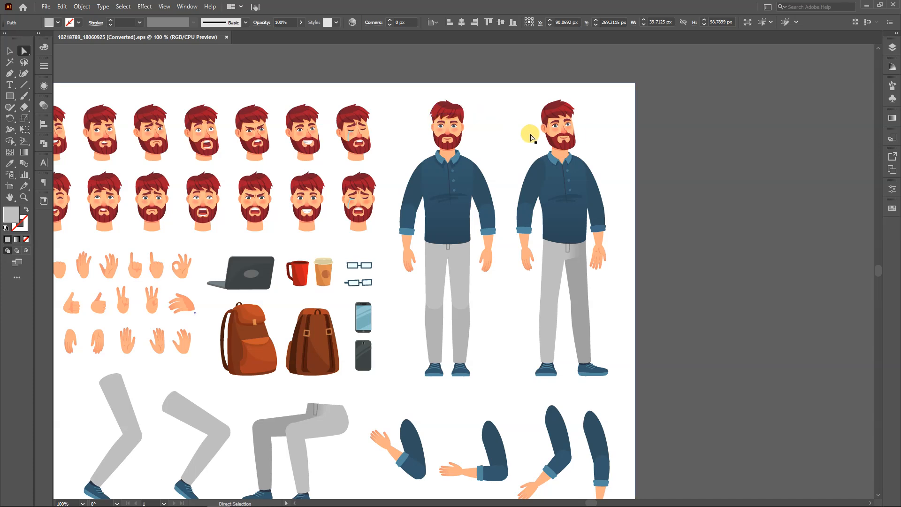
# Compare the arms, hands and legs of the front-facing man with those of the three-quarter-view man beside him
pyautogui.scroll(3, 597, 245)
pyautogui.moveTo(597, 249); pyautogui.dragTo(515, 383)
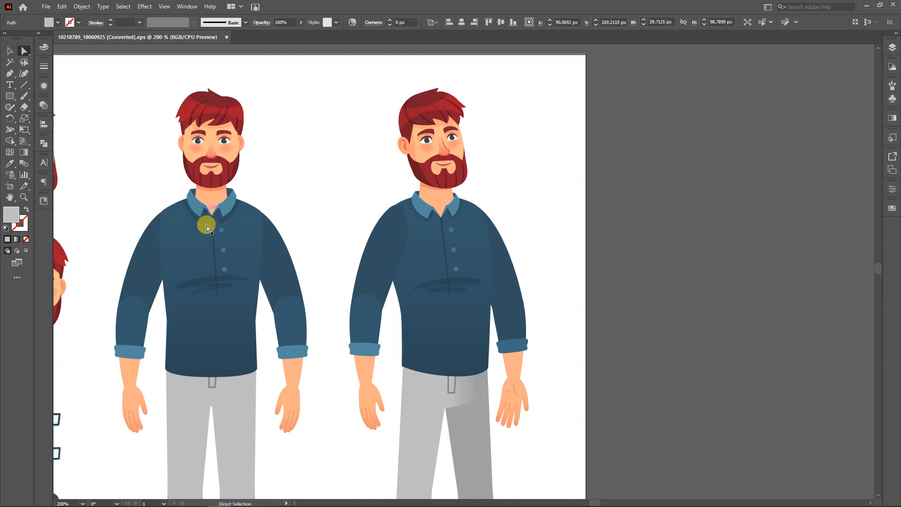
pyautogui.click(211, 257)
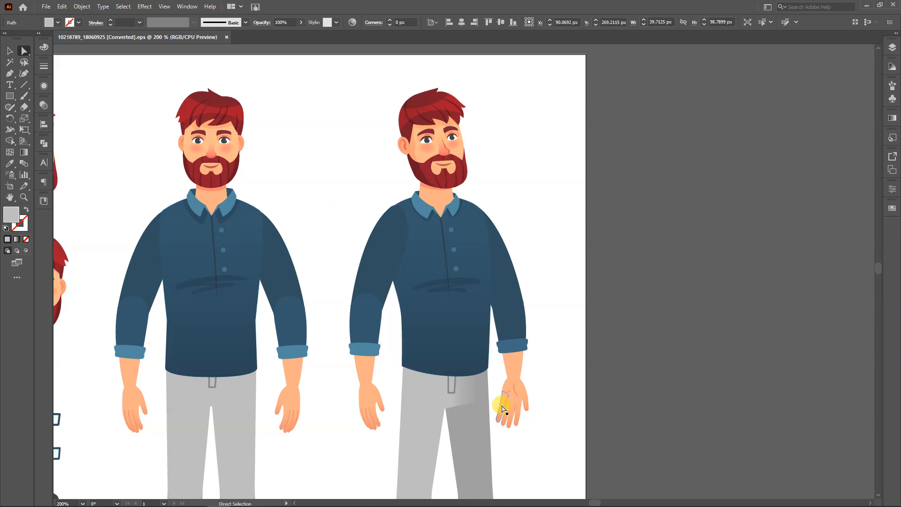
pyautogui.scroll(-3, 453, 264)
pyautogui.scroll(-4, 454, 266)
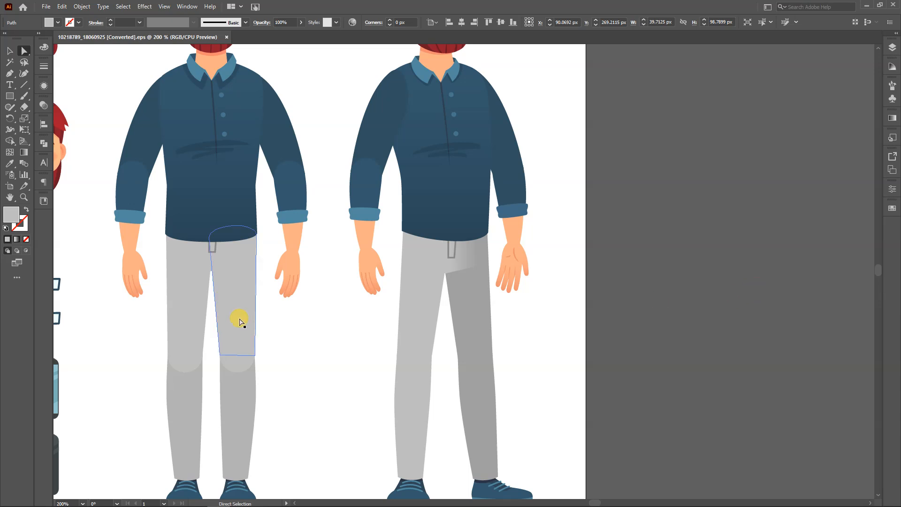
pyautogui.scroll(5, 499, 237)
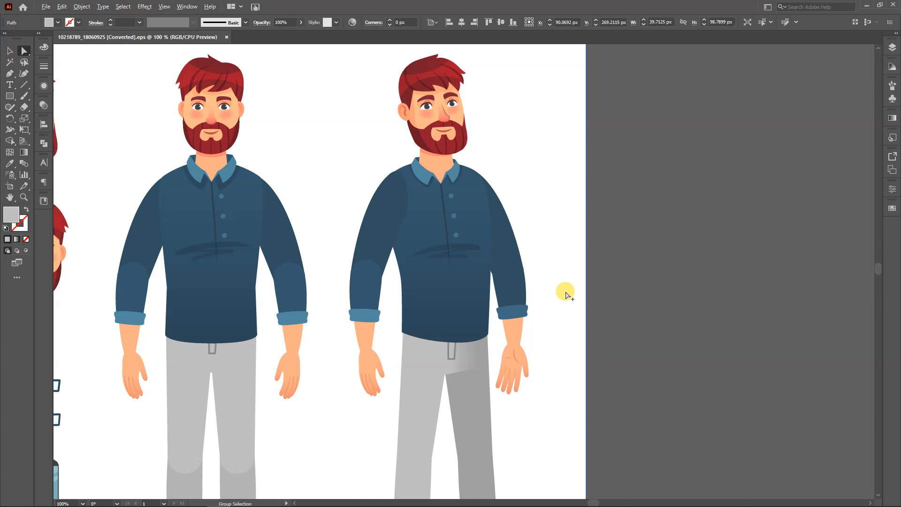
# Return to the thumbs-up man and inspect the elbow circle and lower sleeve shape of his bent arm
pyautogui.scroll(-2, 565, 291)
pyautogui.moveTo(550, 291); pyautogui.dragTo(661, 261)
pyautogui.moveTo(426, 358); pyautogui.dragTo(654, 297)
pyautogui.moveTo(233, 375); pyautogui.dragTo(566, 347)
pyautogui.scroll(3, 378, 191)
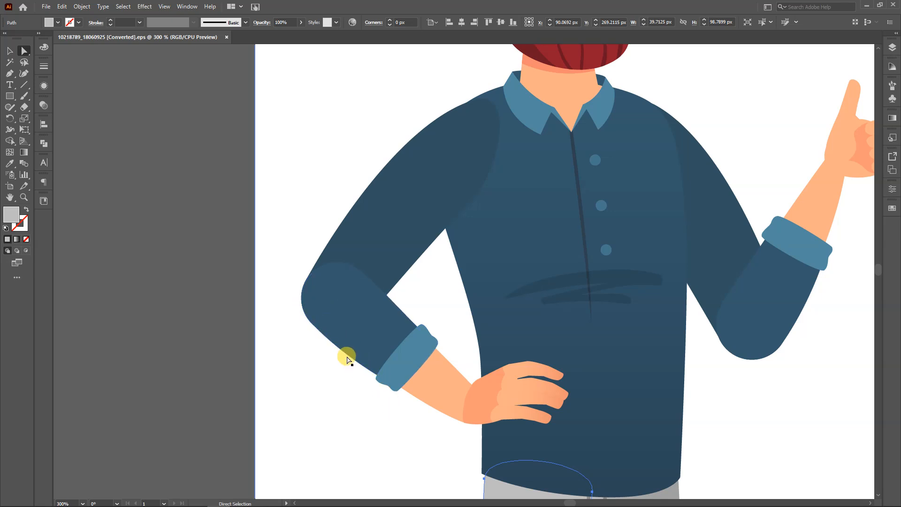
pyautogui.click(336, 323)
pyautogui.click(358, 349)
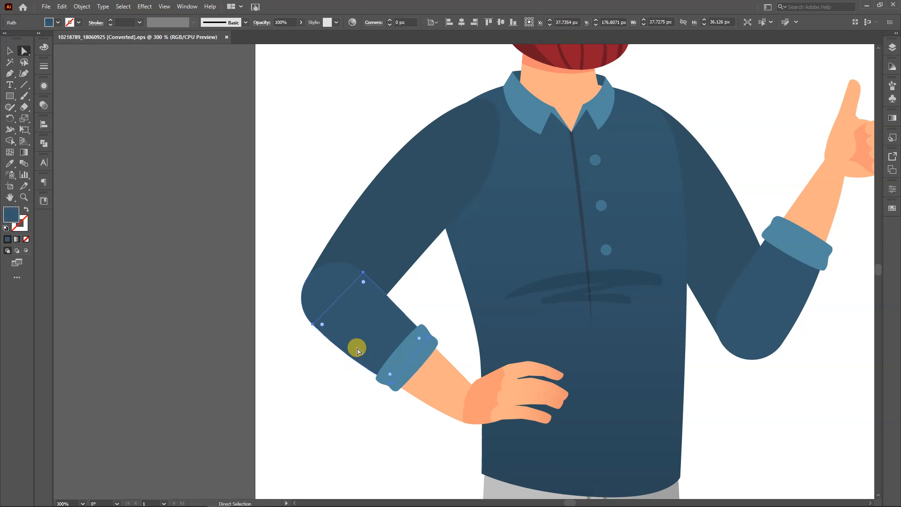
# Draw a flared long-sleeve shape in the shirt's blue over the bent forearm with the Pen tool, from elbow to near the wrist
pyautogui.press('p')
pyautogui.click(312, 304)
pyautogui.moveTo(333, 344); pyautogui.dragTo(349, 362)
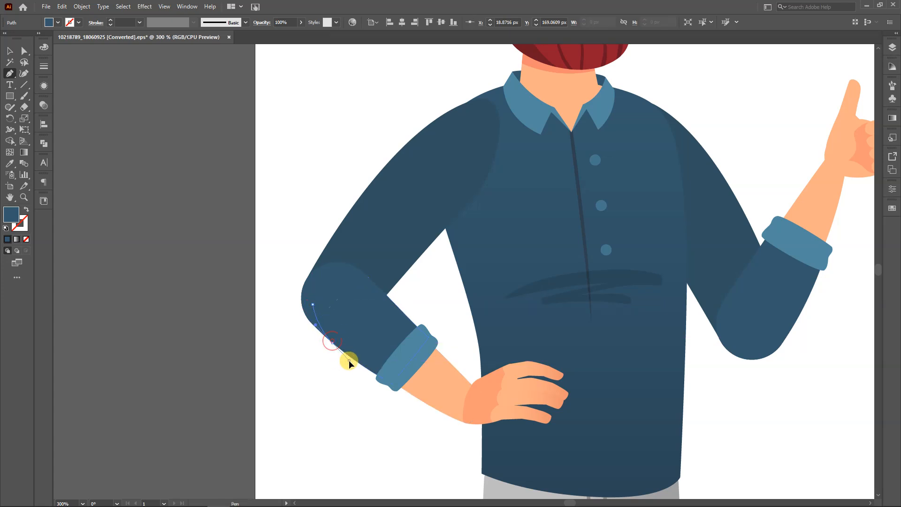
pyautogui.moveTo(406, 428); pyautogui.dragTo(420, 455)
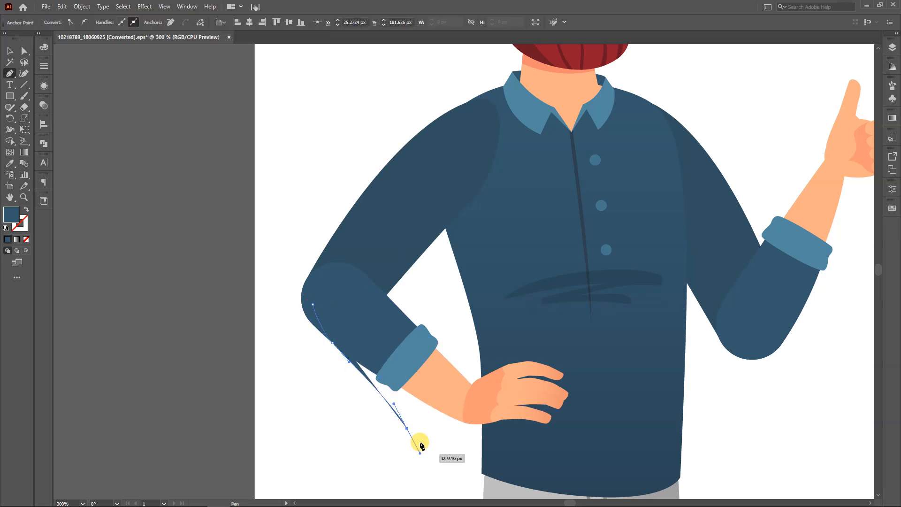
pyautogui.click(406, 428)
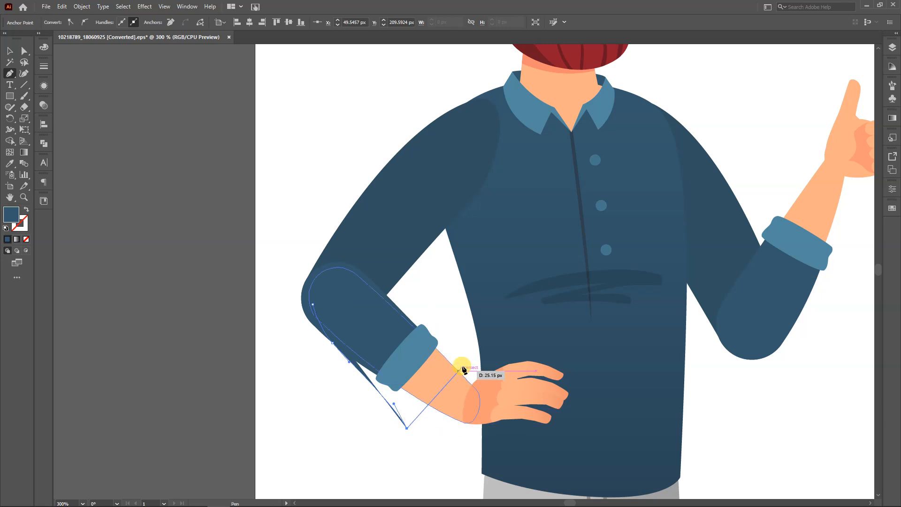
pyautogui.click(471, 353)
pyautogui.moveTo(471, 353); pyautogui.dragTo(490, 350)
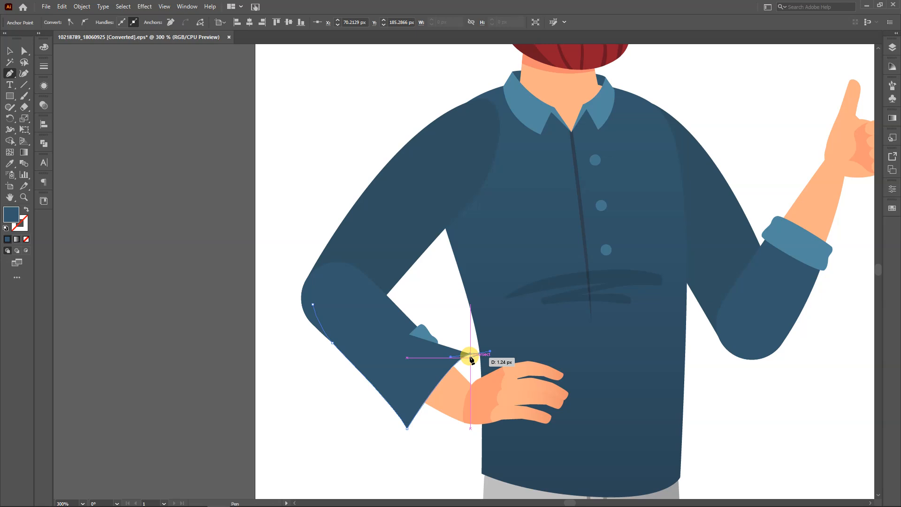
pyautogui.click(470, 354)
pyautogui.moveTo(387, 299); pyautogui.dragTo(344, 264)
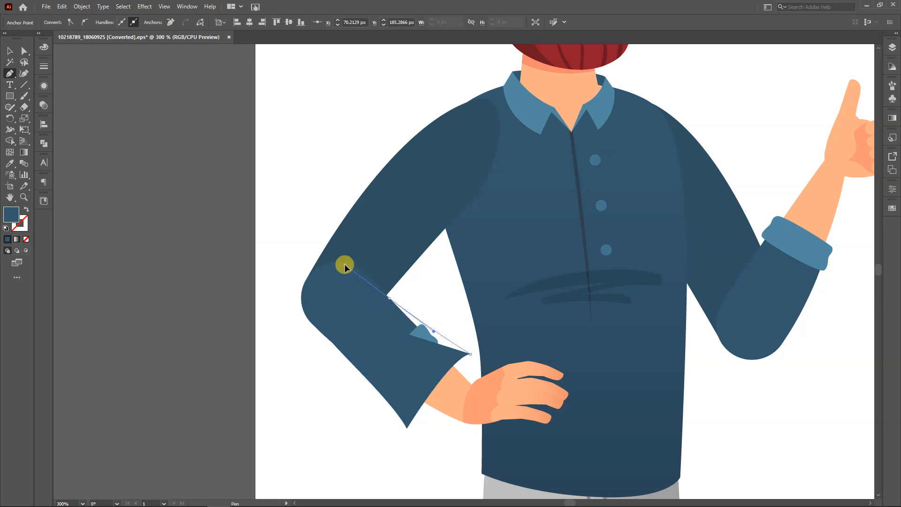
pyautogui.click(314, 304)
pyautogui.press('v')
pyautogui.click(274, 393)
# Review the drawn sleeve on the figure, move it off the arm onto the empty canvas, and delete it
pyautogui.scroll(-5, 275, 393)
pyautogui.scroll(6, 308, 381)
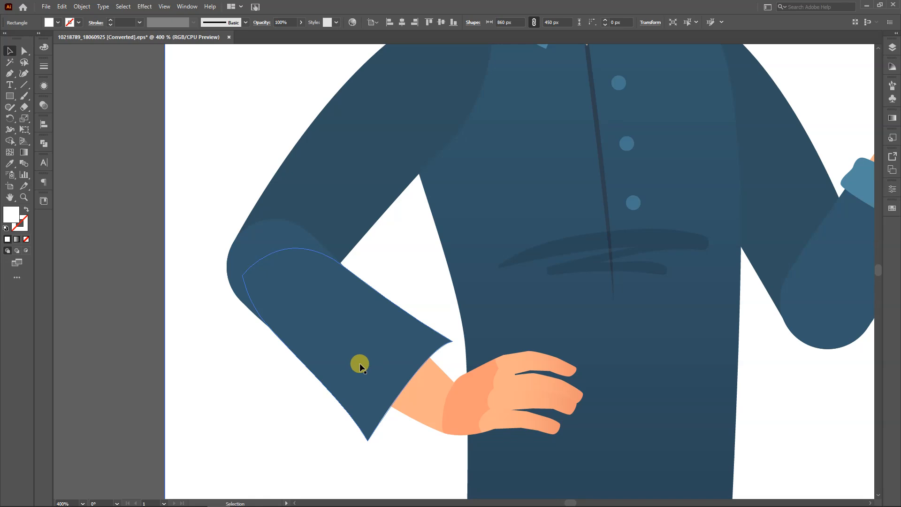
pyautogui.scroll(-3, 360, 365)
pyautogui.scroll(3, 360, 365)
pyautogui.click(159, 241)
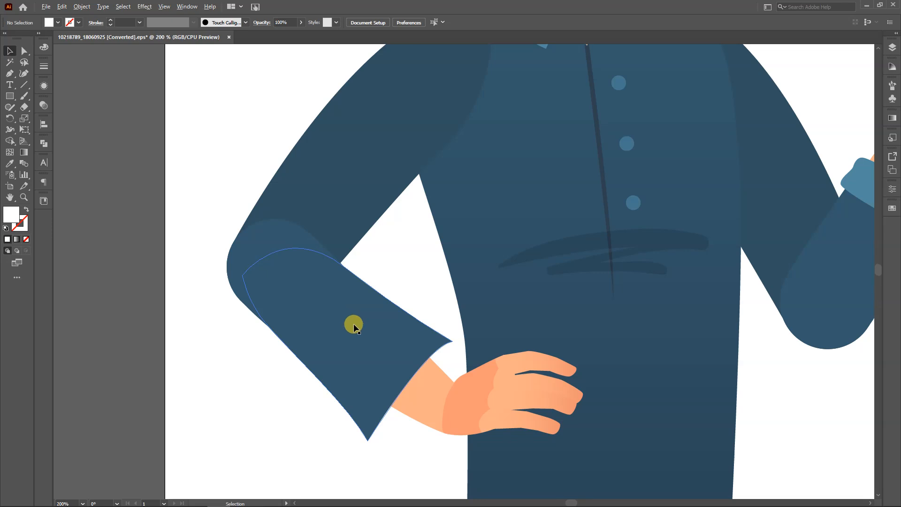
pyautogui.scroll(-2, 352, 325)
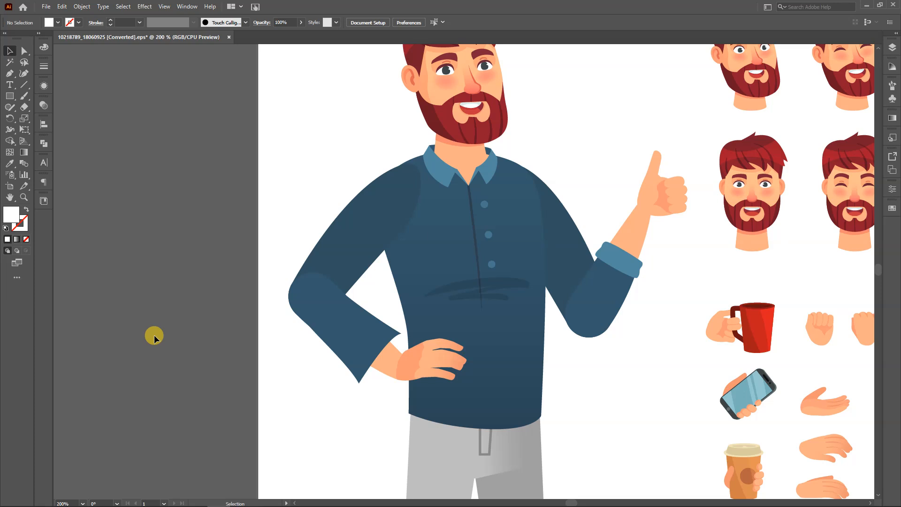
pyautogui.moveTo(334, 345); pyautogui.dragTo(195, 355)
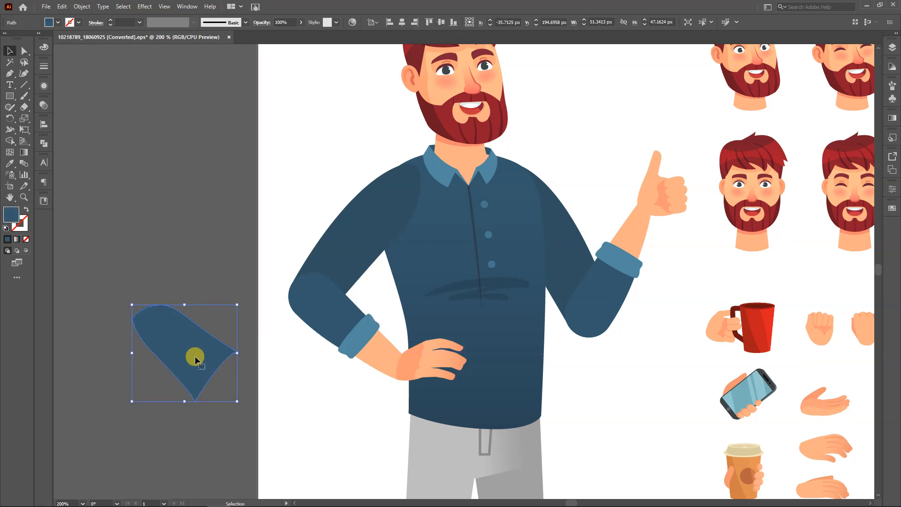
pyautogui.press('Delete')
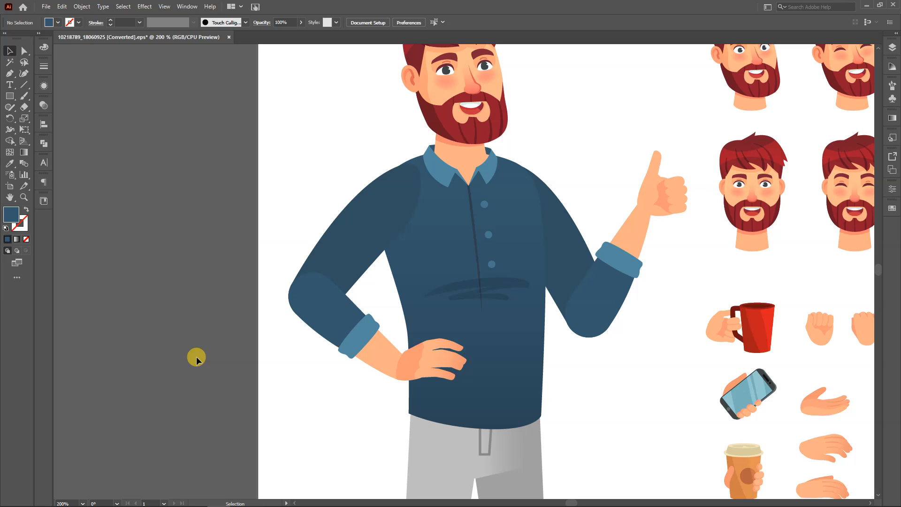
# Close the converted 10218789_18060925 EPS document without saving its changes
pyautogui.rightClick(150, 186)
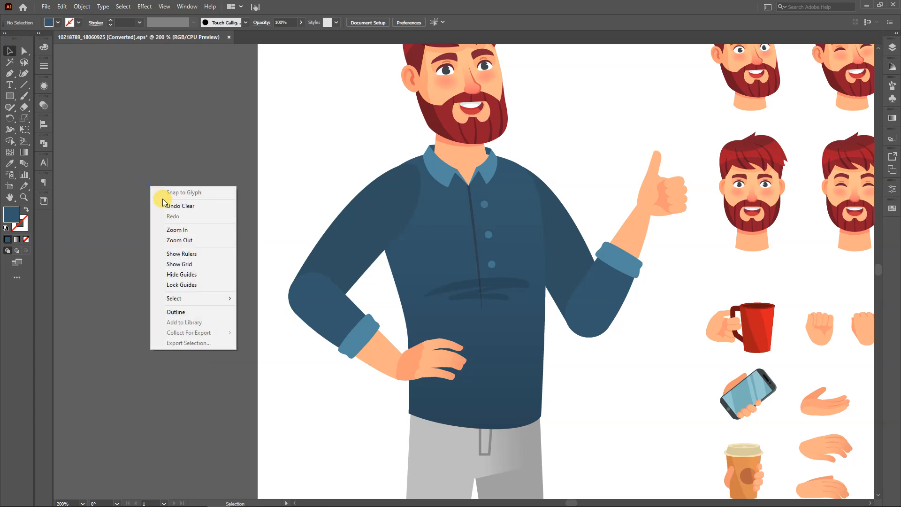
pyautogui.click(128, 149)
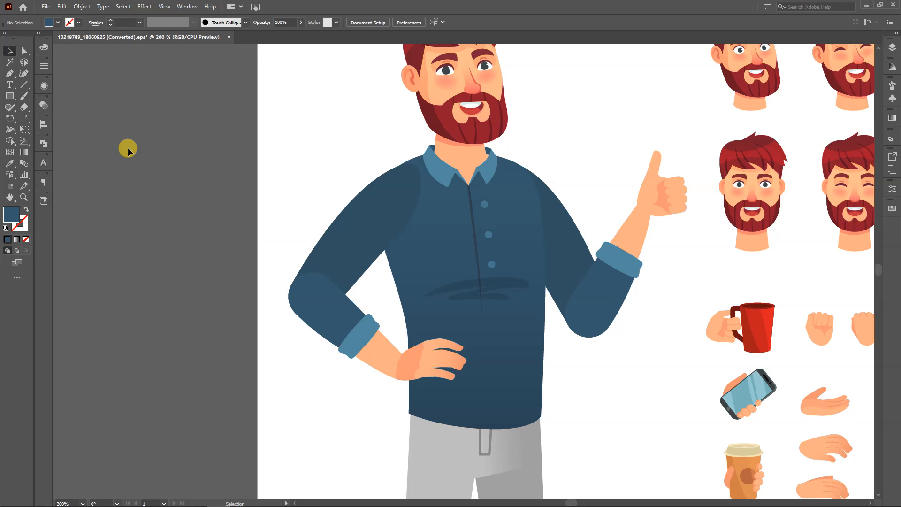
pyautogui.click(228, 37)
pyautogui.click(494, 269)
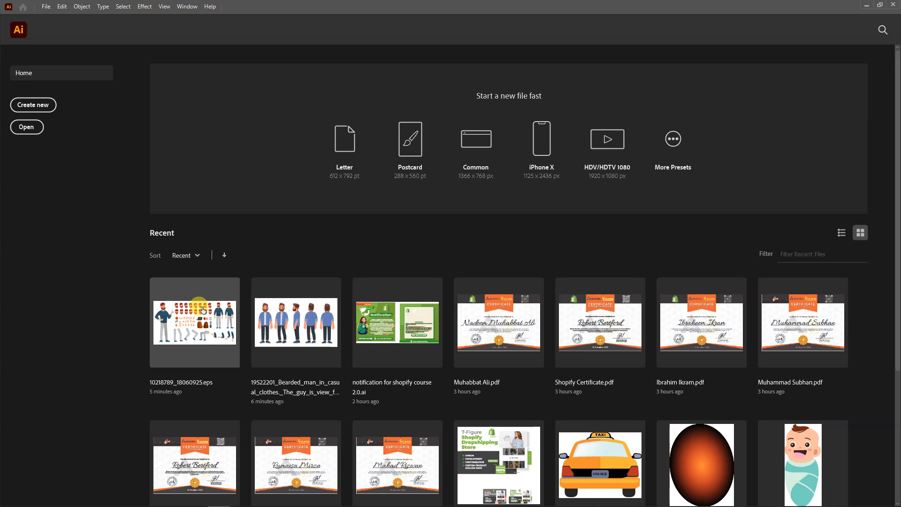
pyautogui.scroll(-4, 202, 310)
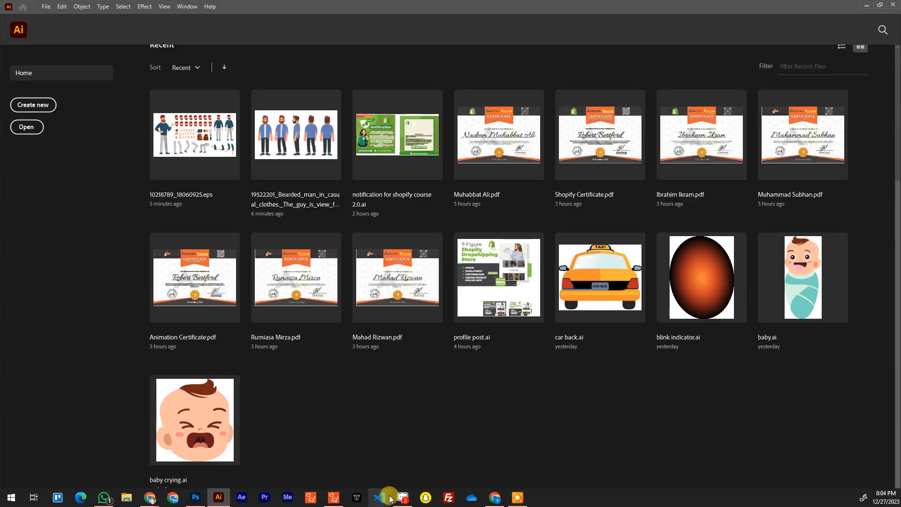
# Switch to the browser and review Get Into PC's Adobe Photoshop 2021 download page and its software search suggestions
pyautogui.click(334, 497)
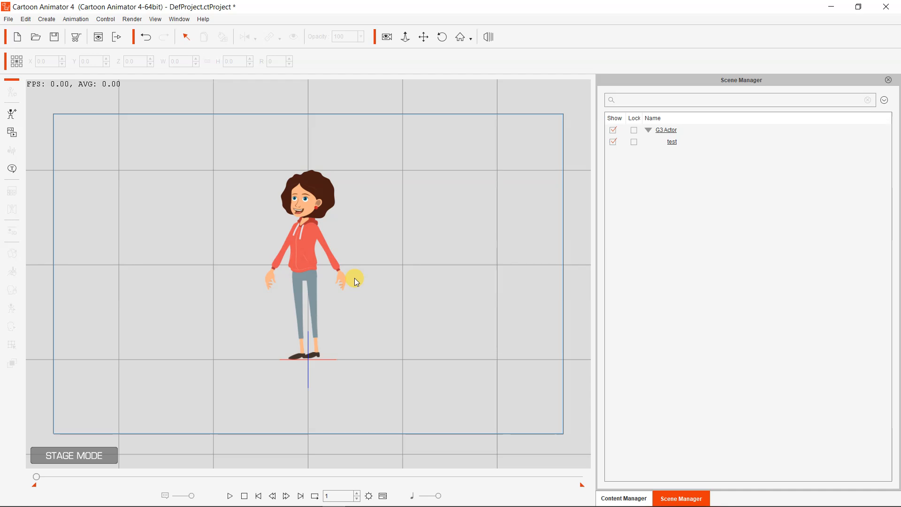
pyautogui.moveTo(205, 500)
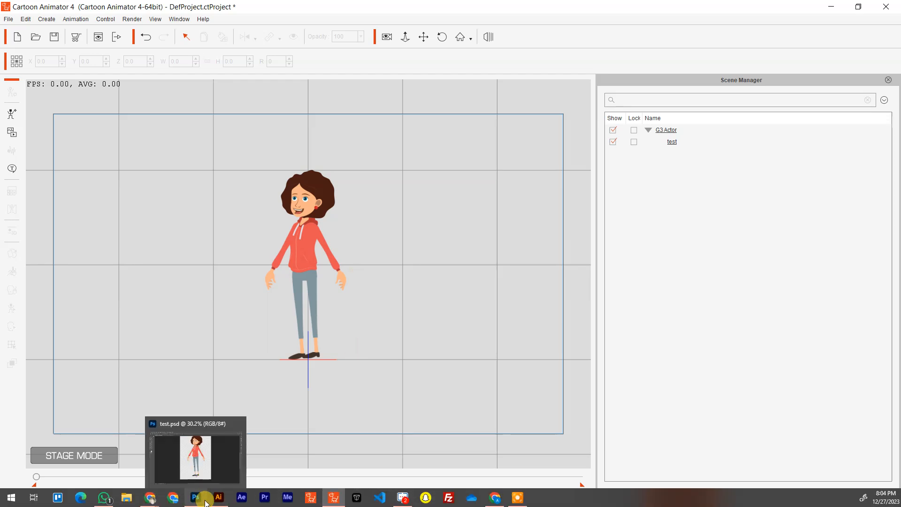
pyautogui.moveTo(151, 498)
pyautogui.click(256, 464)
pyautogui.click(71, 9)
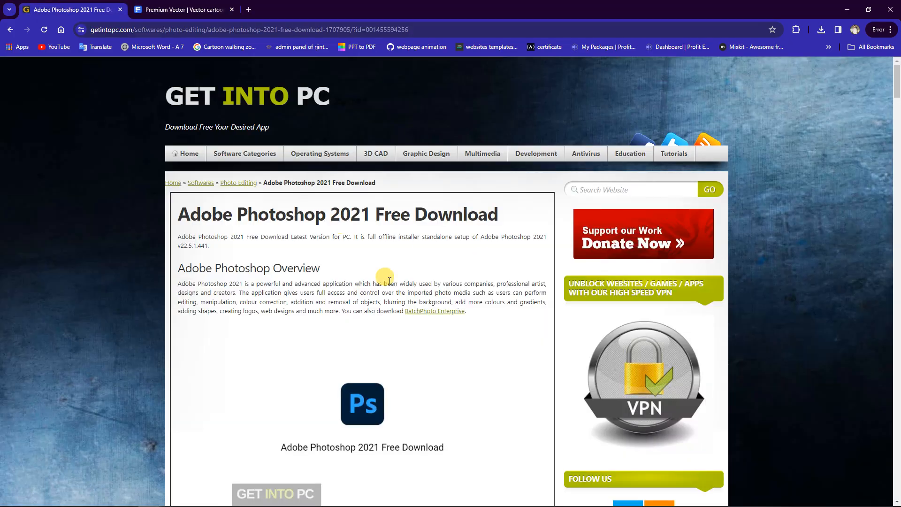
pyautogui.scroll(-2, 408, 353)
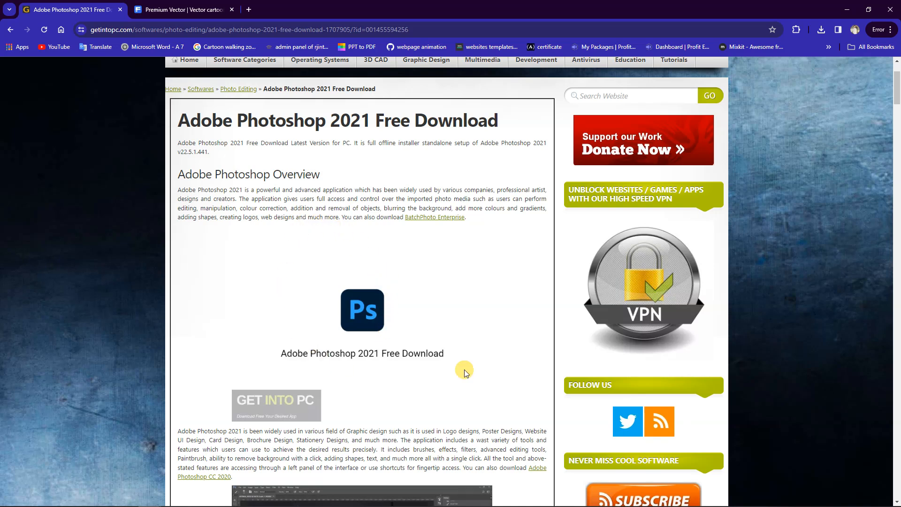
pyautogui.click(626, 93)
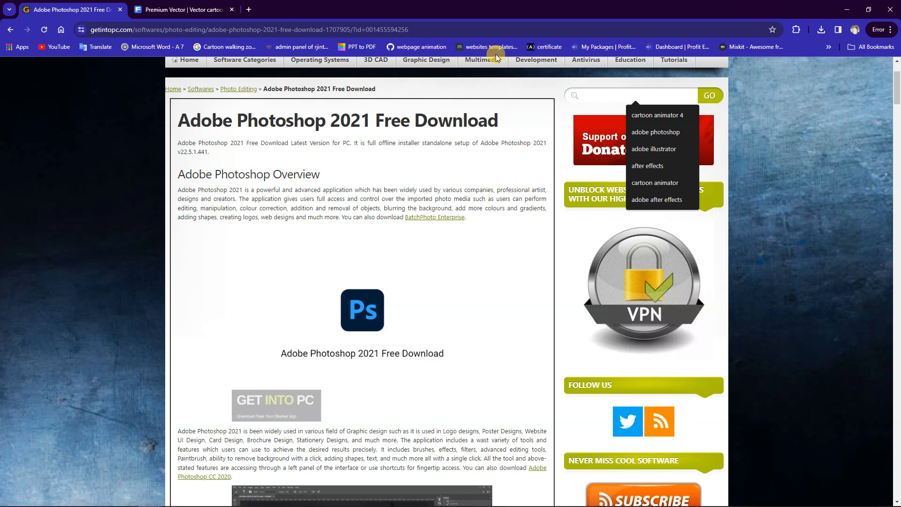
pyautogui.click(172, 9)
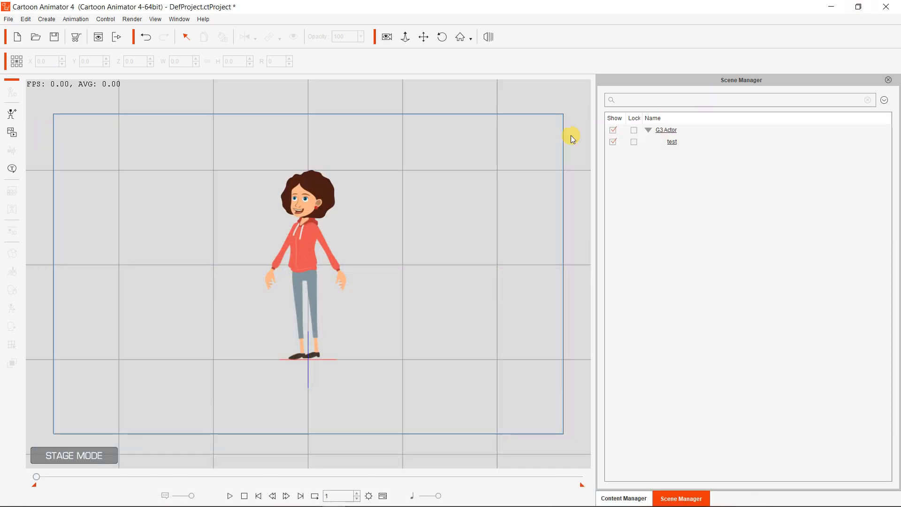
pyautogui.moveTo(465, 505)
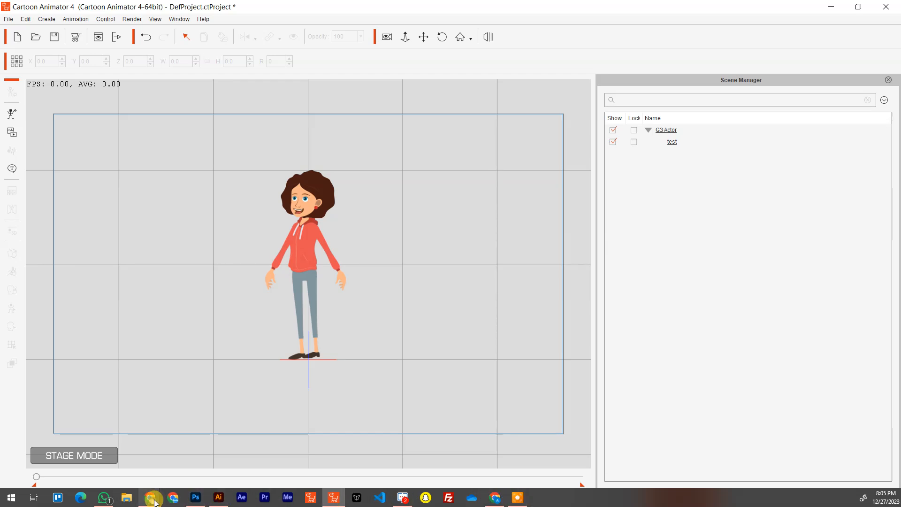
pyautogui.click(217, 497)
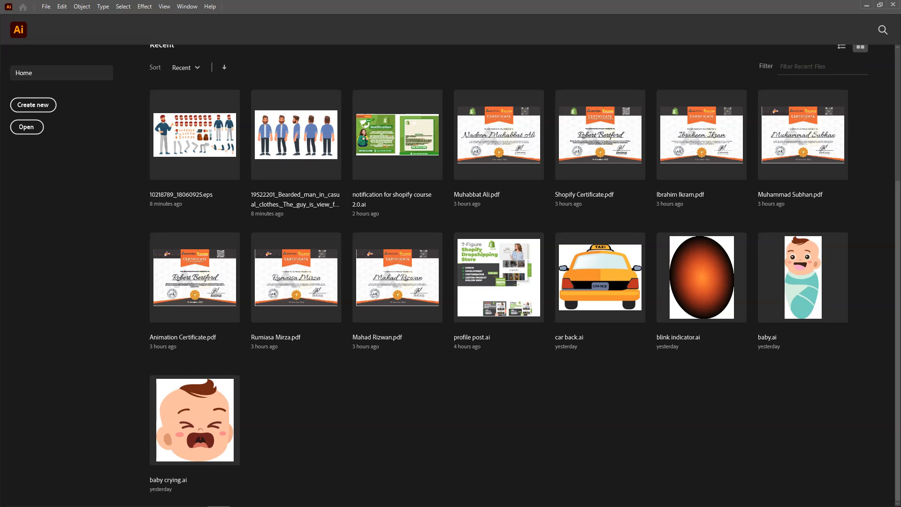
pyautogui.click(486, 324)
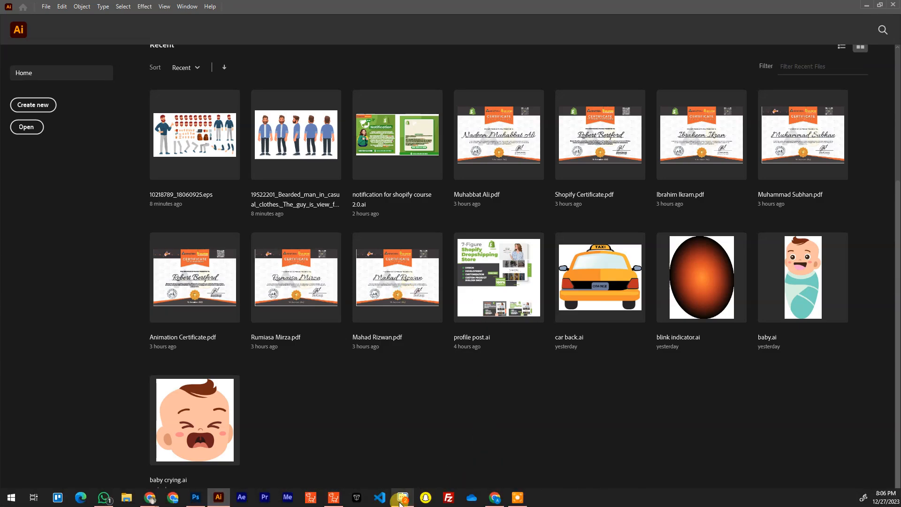
# Switch to Cartoon Animator and delete the test character in the red hoodie from the stage
pyautogui.click(336, 497)
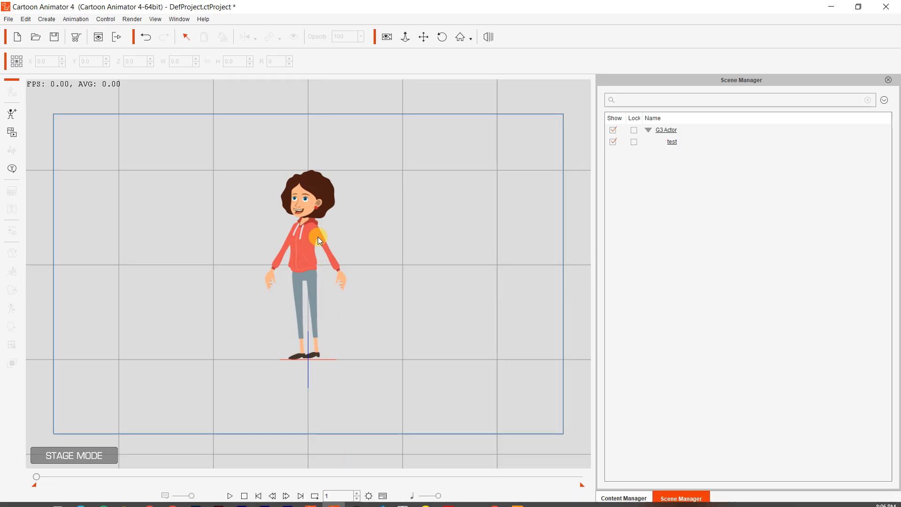
pyautogui.click(299, 241)
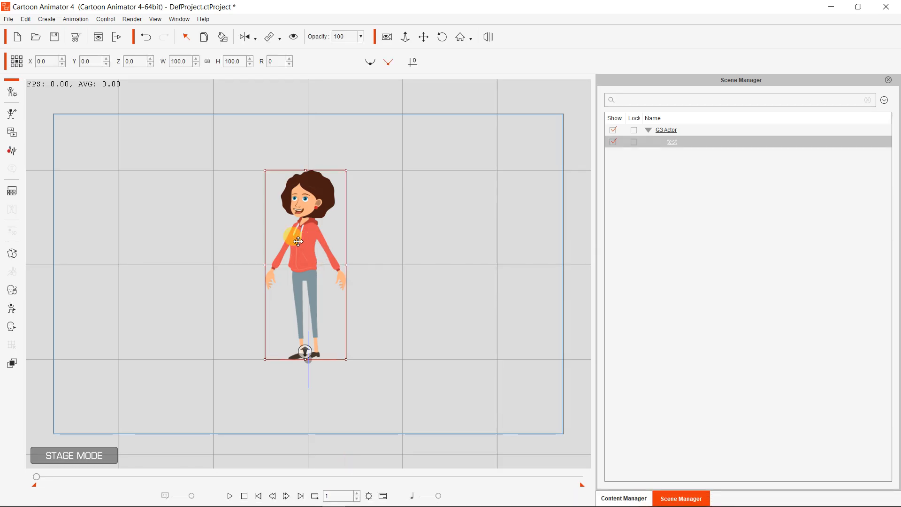
pyautogui.press('Delete')
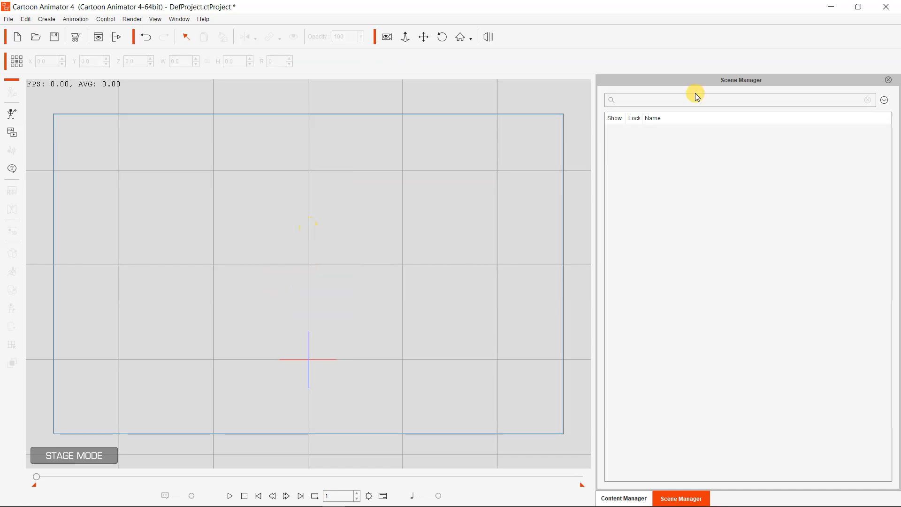
# Place the Philipp_S character from the G3 360 Human actor templates on the empty stage and select it
pyautogui.click(624, 496)
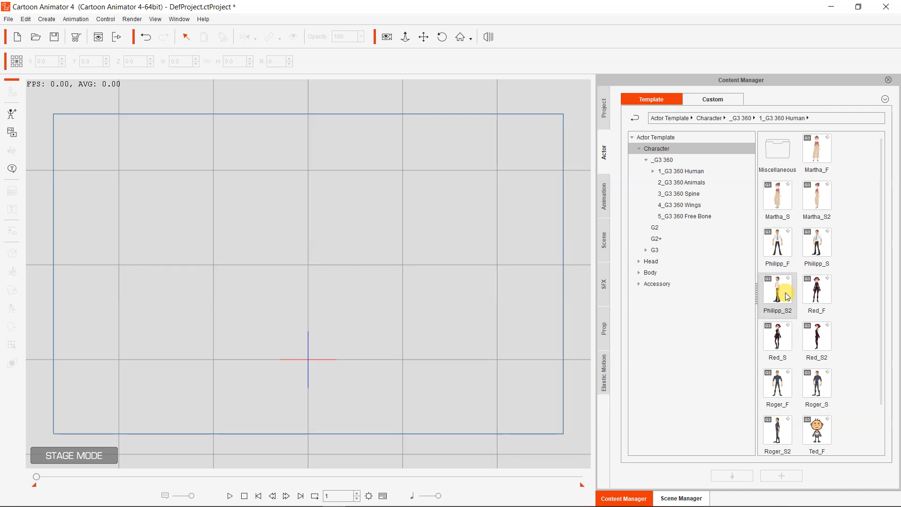
pyautogui.moveTo(816, 256); pyautogui.dragTo(306, 221)
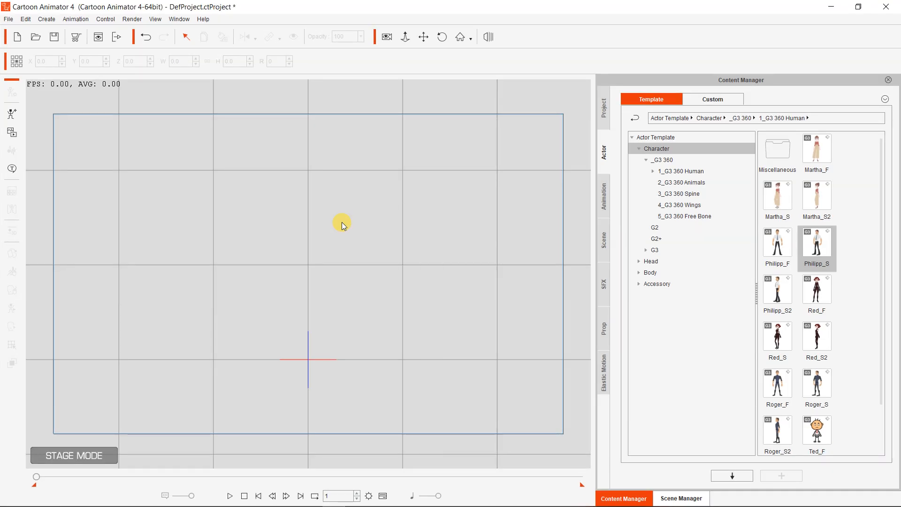
pyautogui.click(342, 222)
pyautogui.click(300, 173)
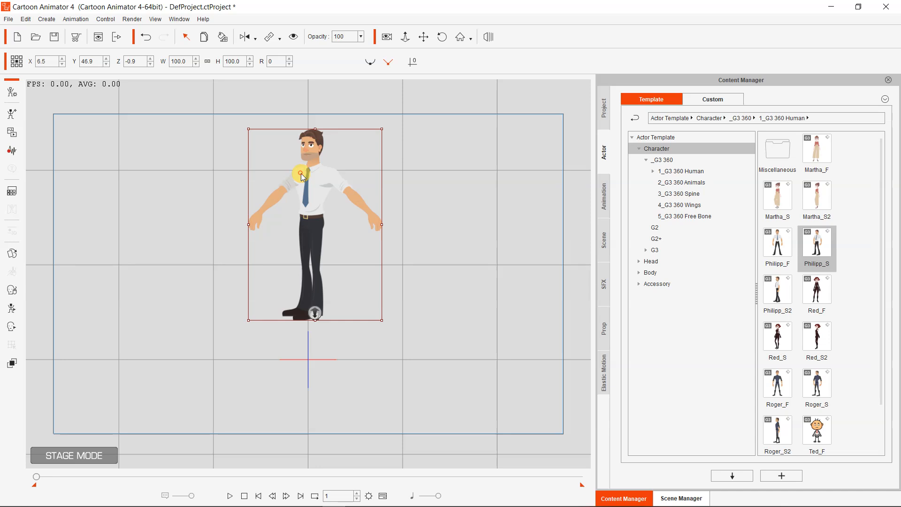
# Open Philipp_S in Composer mode and try to launch it in Photoshop with head and body in one file at image scale 2.5
pyautogui.click(14, 93)
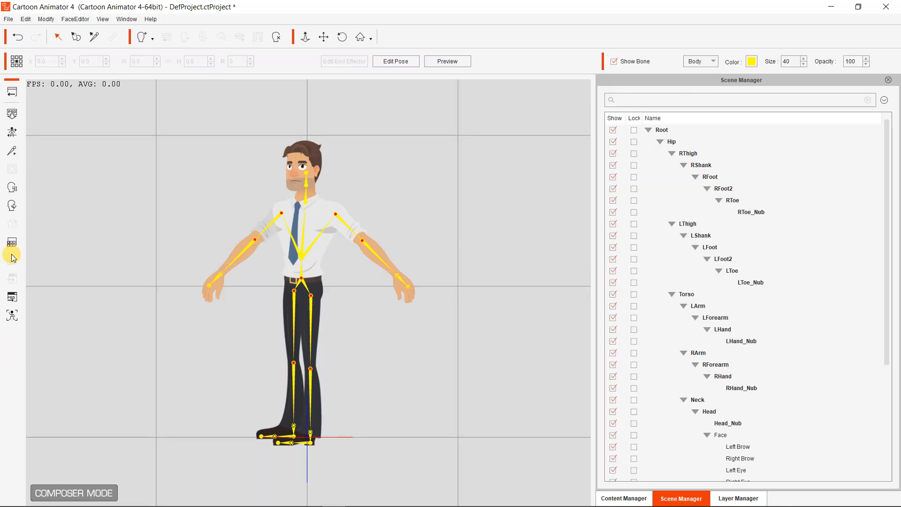
pyautogui.click(12, 296)
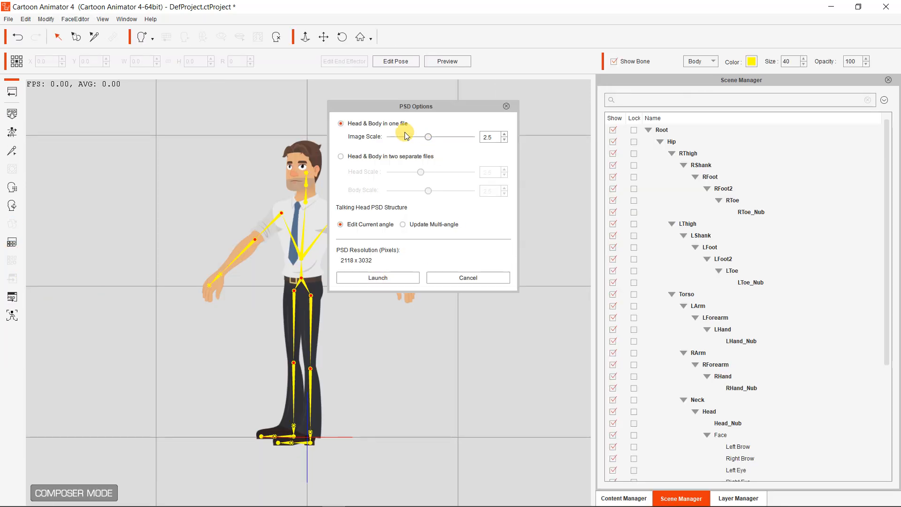
pyautogui.click(389, 281)
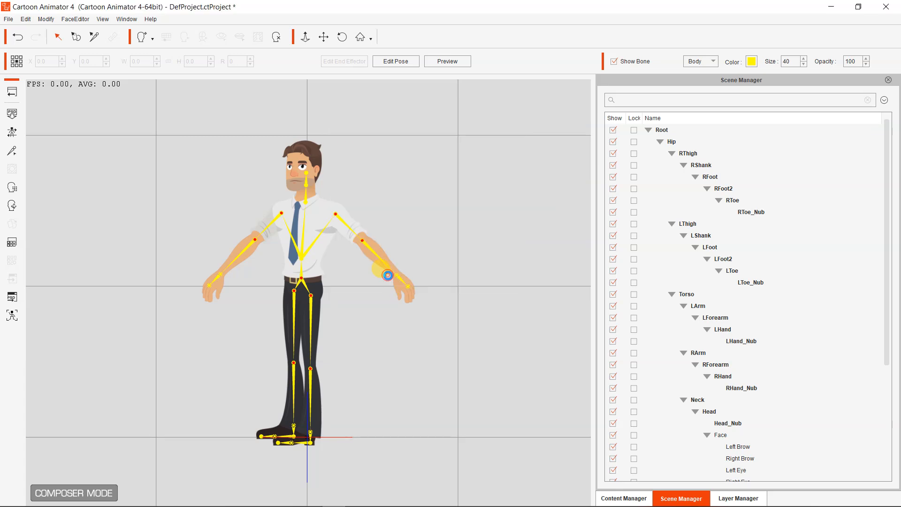
pyautogui.moveTo(370, 503)
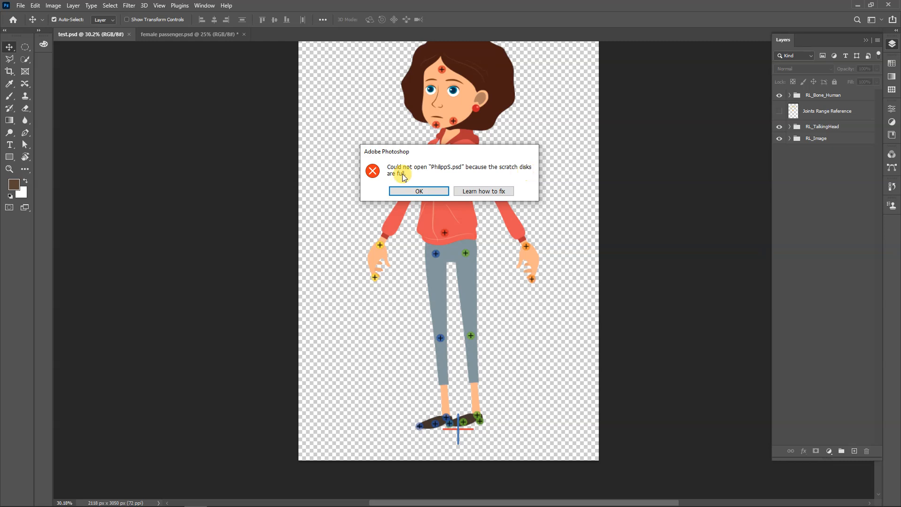
# Check the free space on the computer's drives in File Explorer, then return to Photoshop
pyautogui.moveTo(435, 506)
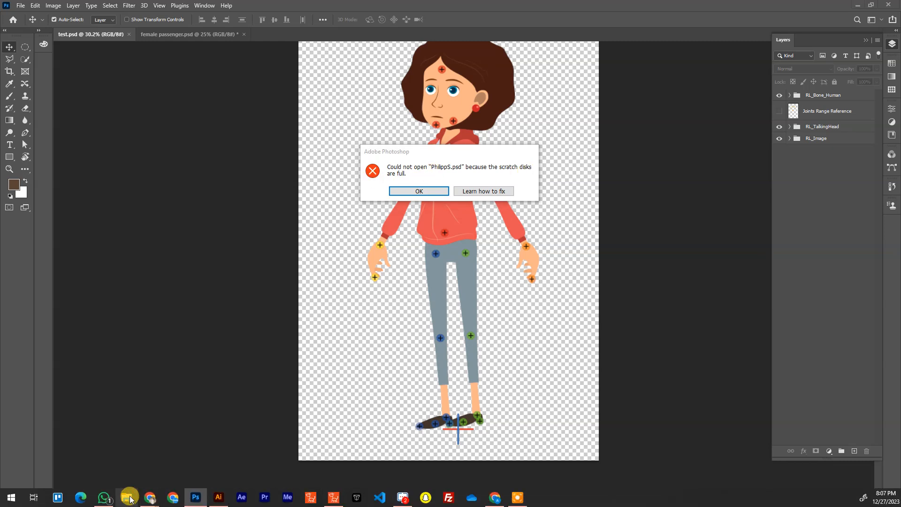
pyautogui.click(127, 498)
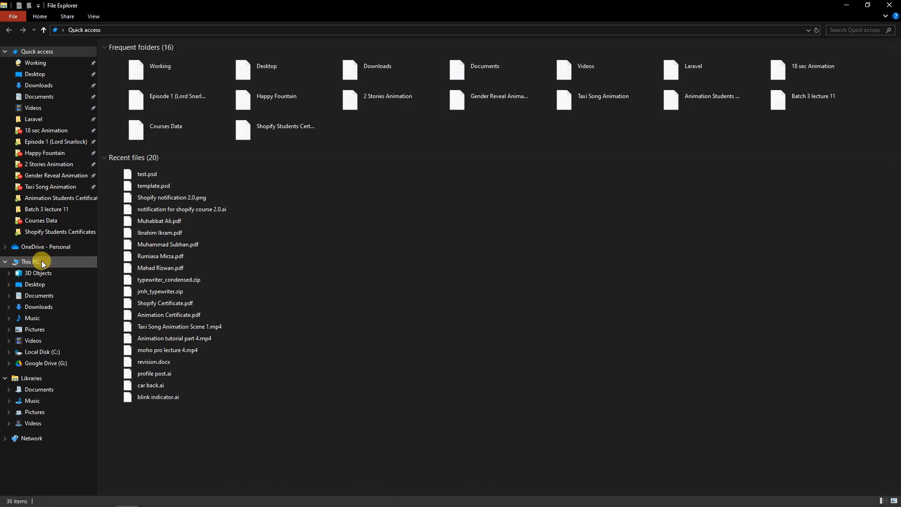
pyautogui.click(41, 262)
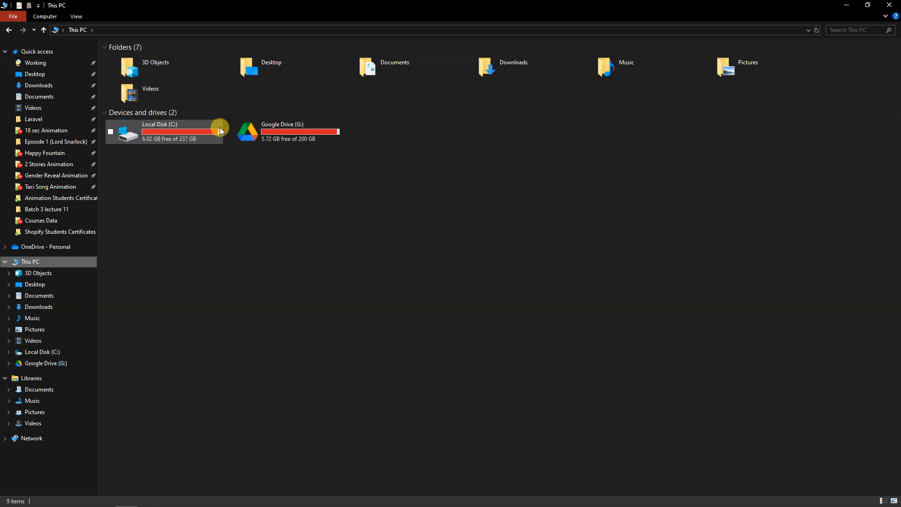
pyautogui.click(855, 4)
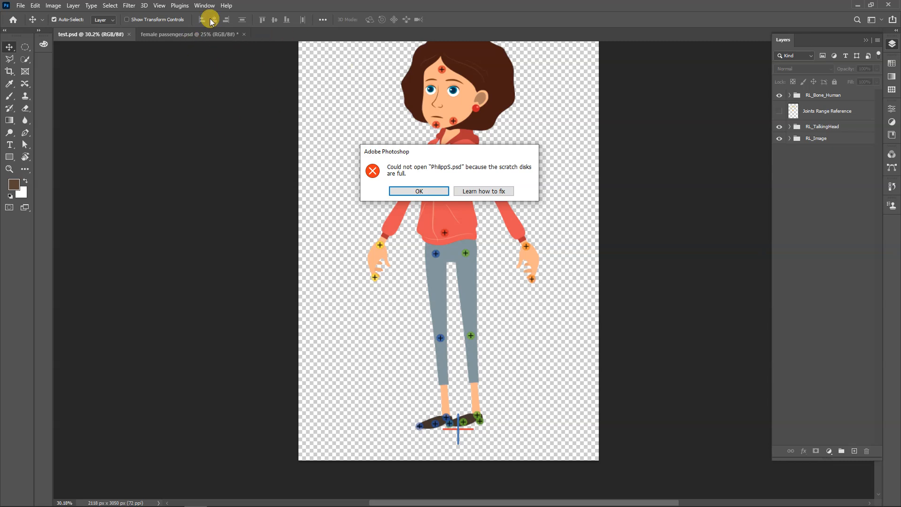
# Dismiss the scratch disk error and close test.psd and female passenger.psd, discarding the unsaved changes
pyautogui.moveTo(400, 488)
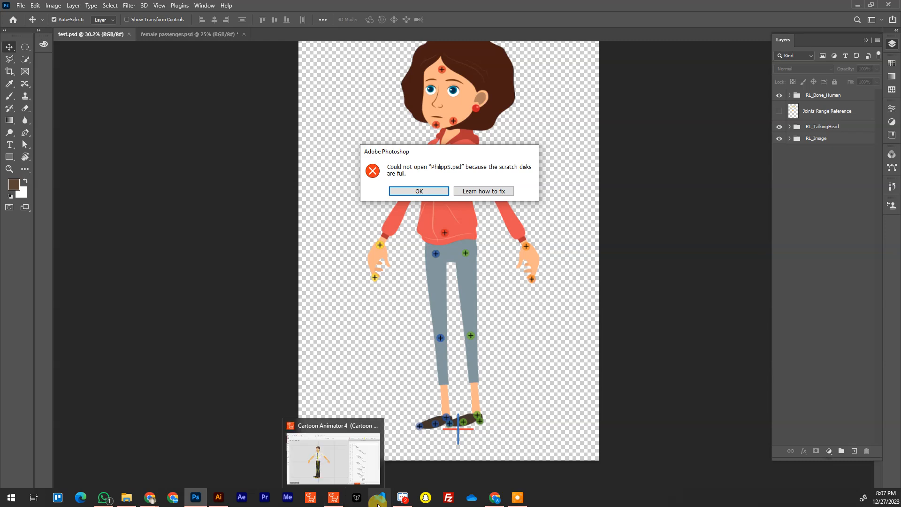
pyautogui.moveTo(517, 497)
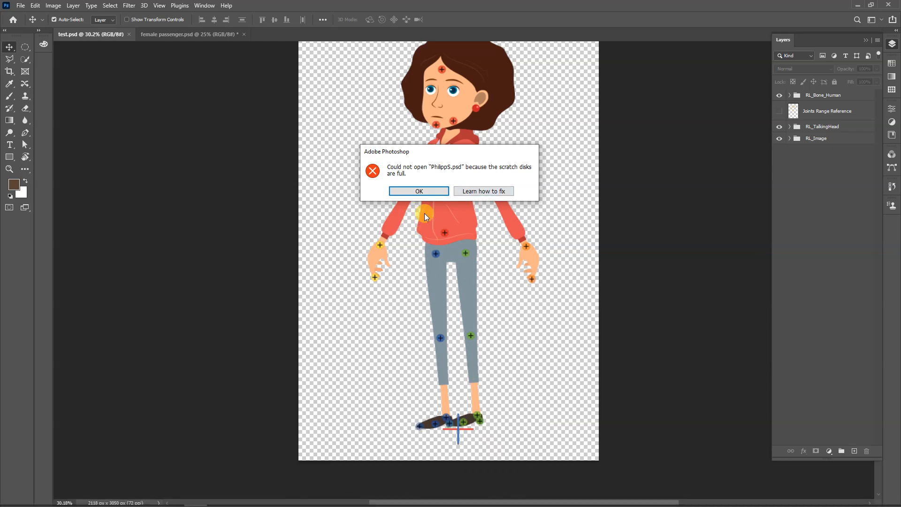
pyautogui.click(429, 193)
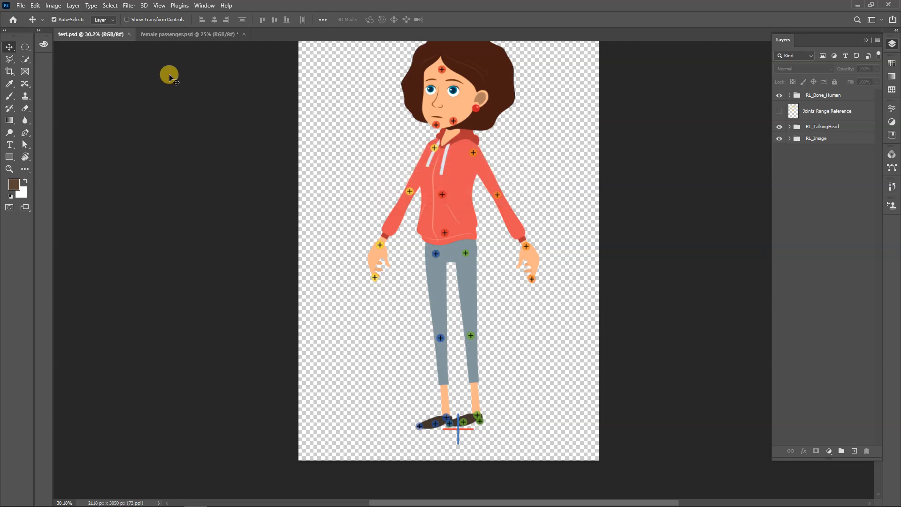
pyautogui.click(127, 35)
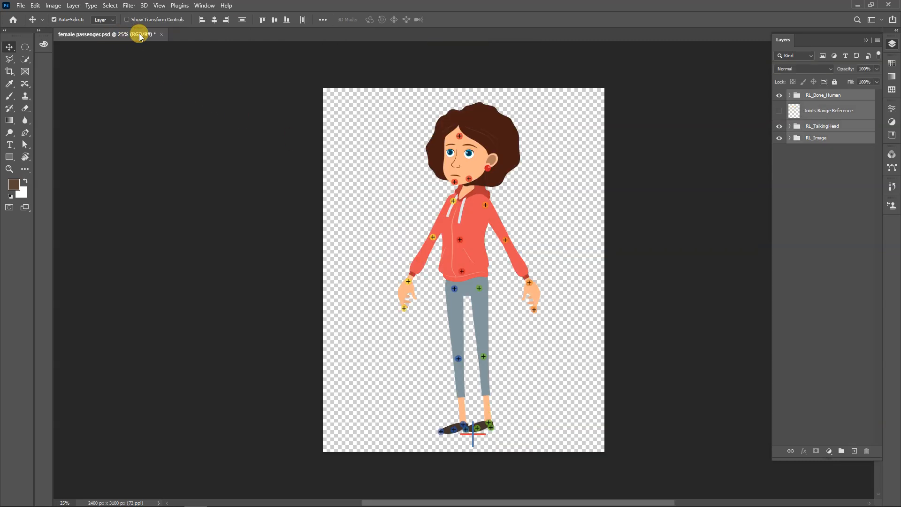
pyautogui.click(161, 36)
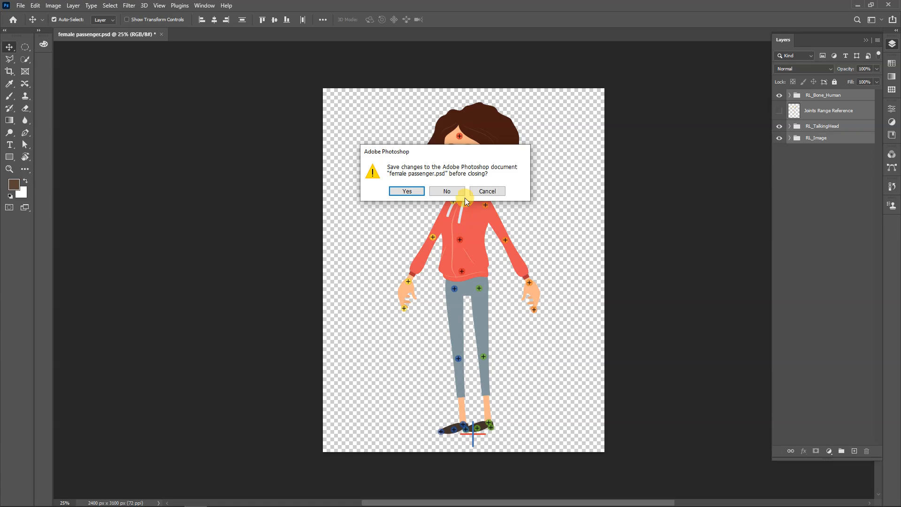
pyautogui.click(435, 190)
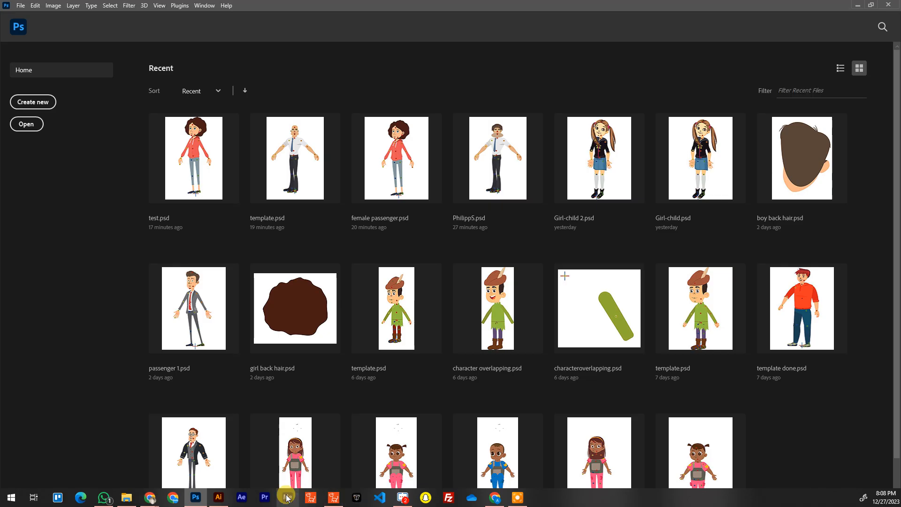
# Return to Cartoon Animator and launch the Philipp_S character as a single head-and-body PSD in Photoshop at image scale 2.5
pyautogui.click(334, 497)
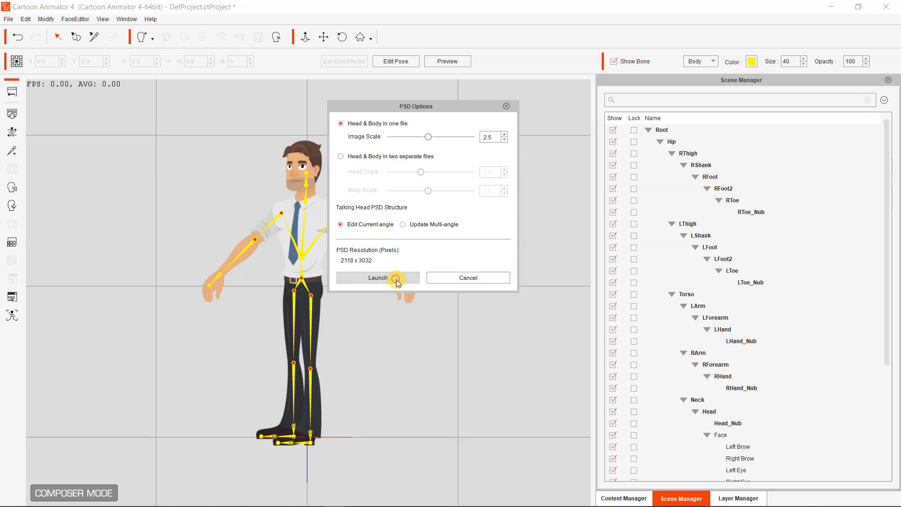
pyautogui.click(395, 278)
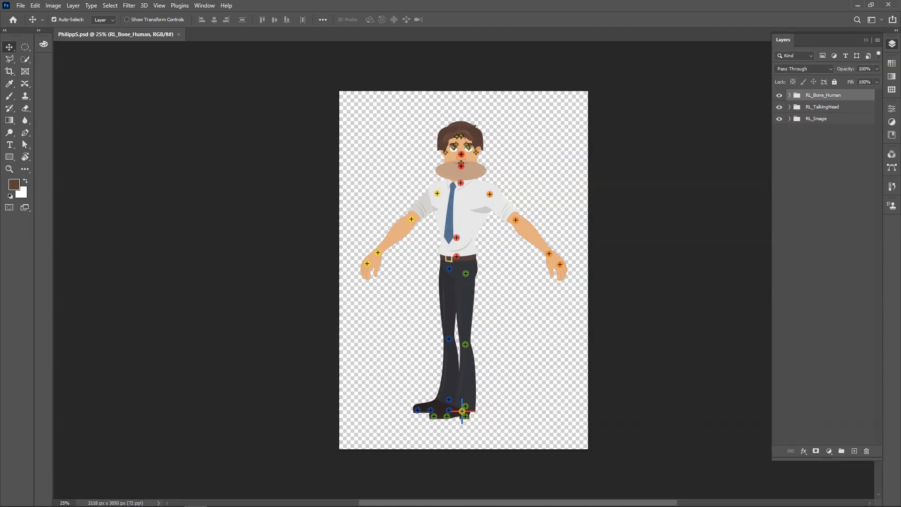
# Review the active scratch disk in Photoshop's Scratch Disks preferences, keeping the C:\ drive enabled, and return to the Move tool
pyautogui.moveTo(210, 498)
pyautogui.click(121, 496)
pyautogui.click(35, 5)
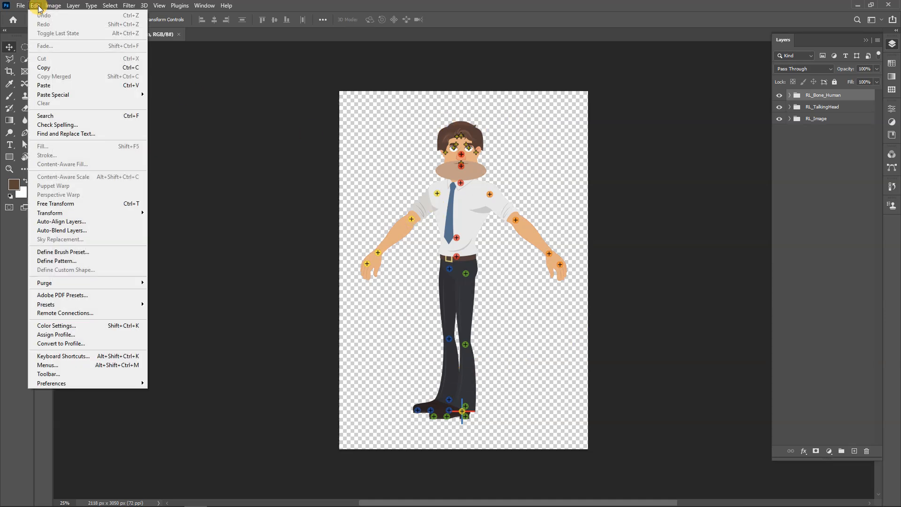
pyautogui.moveTo(35, 6)
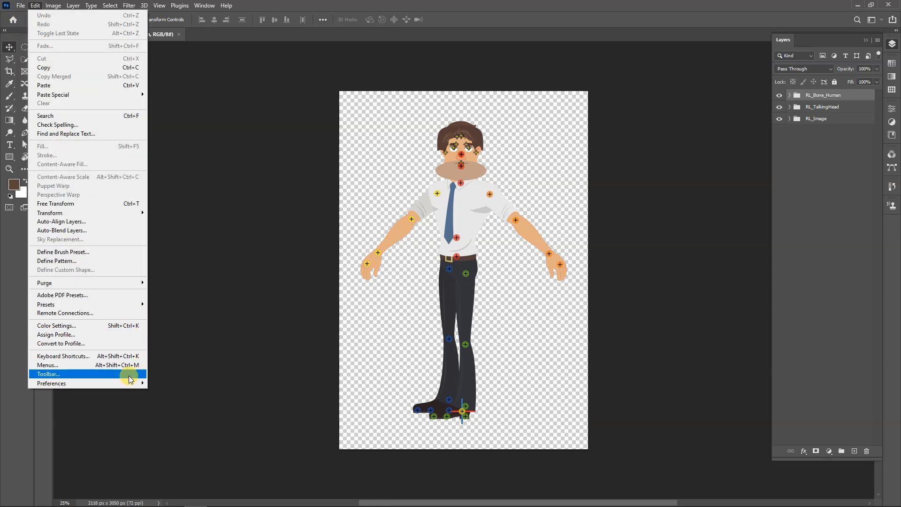
pyautogui.moveTo(121, 381)
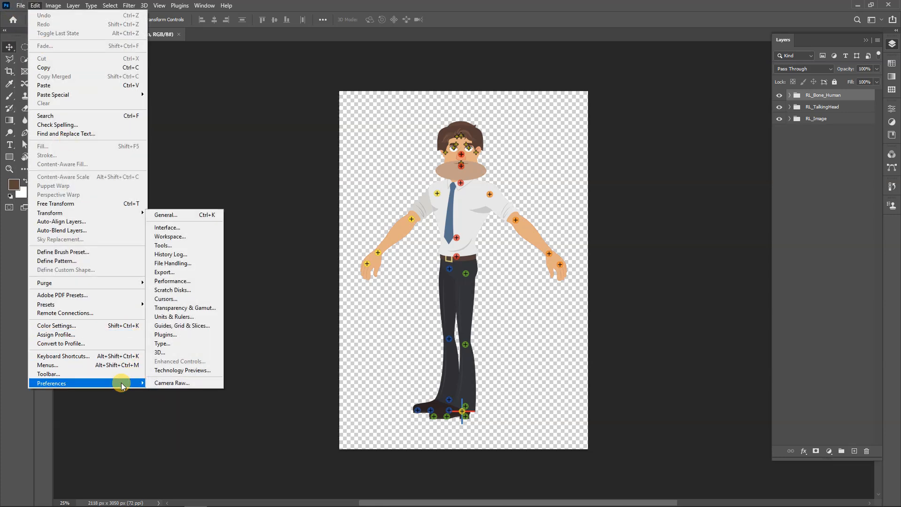
pyautogui.click(176, 216)
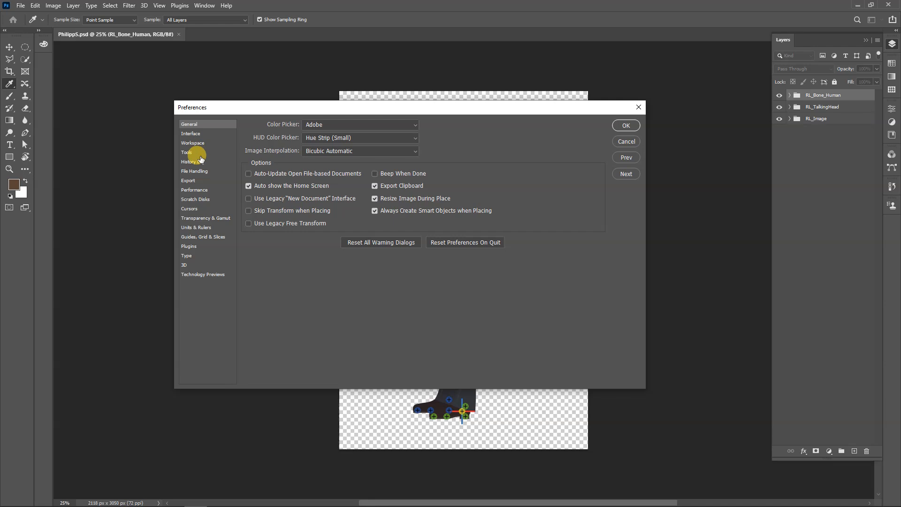
pyautogui.click(193, 200)
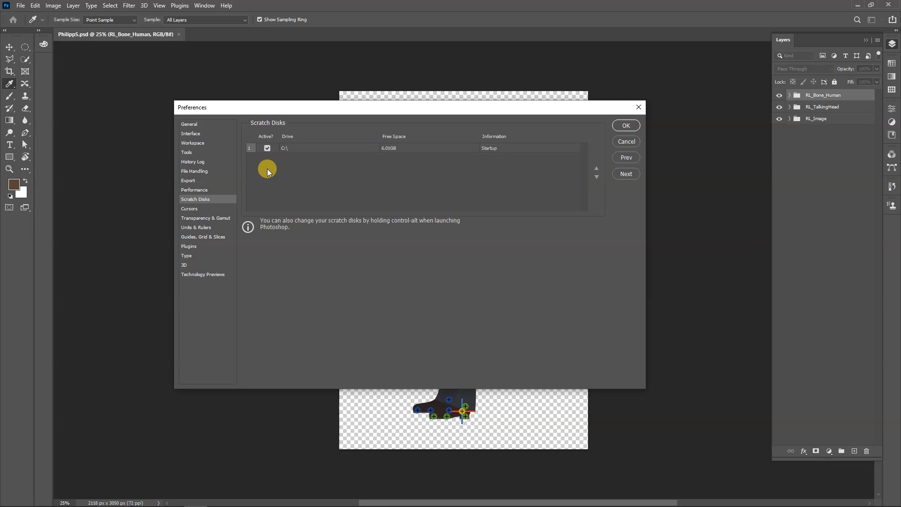
pyautogui.click(267, 148)
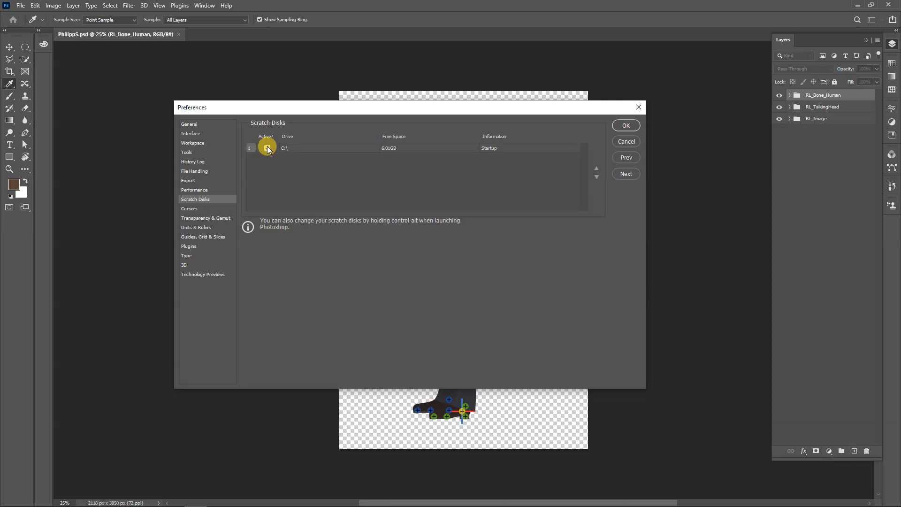
pyautogui.click(625, 125)
pyautogui.press('v')
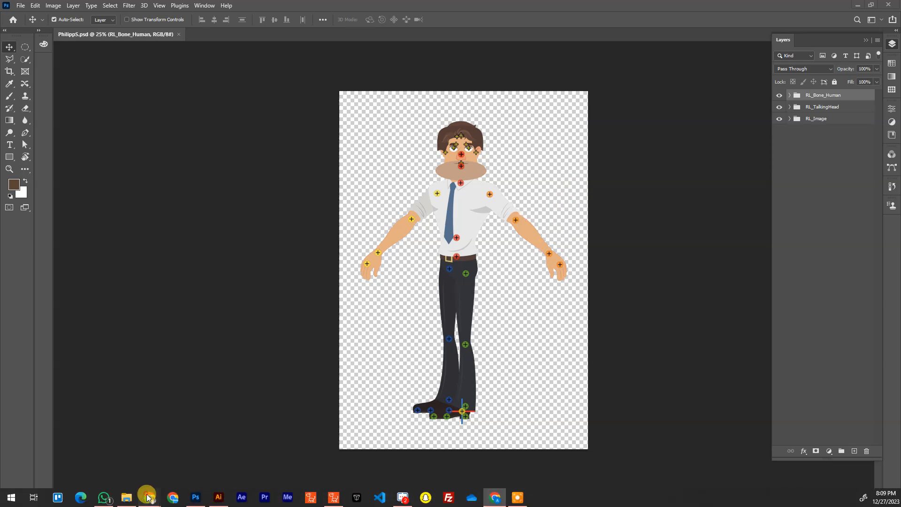
# Switch to Illustrator, open the recent file 10218789_18060925.eps, and select the large full-body thumbs-up character
pyautogui.moveTo(148, 496)
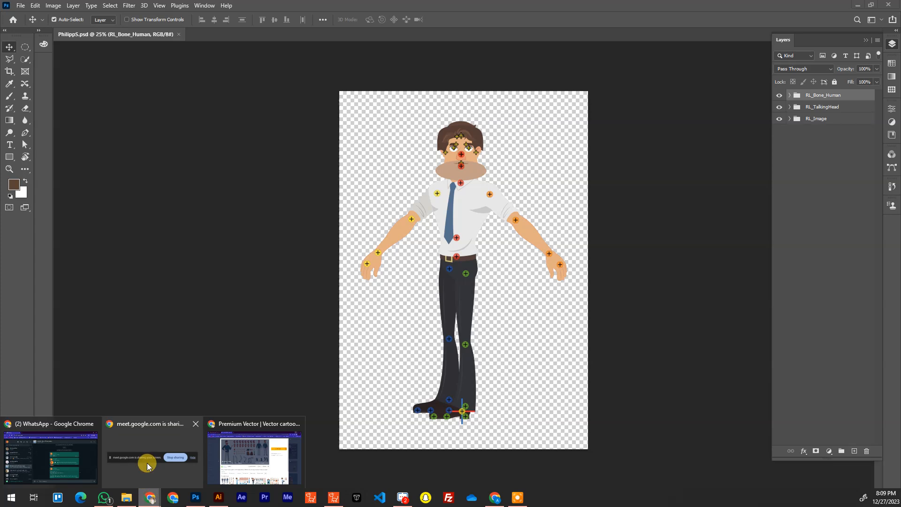
pyautogui.click(218, 497)
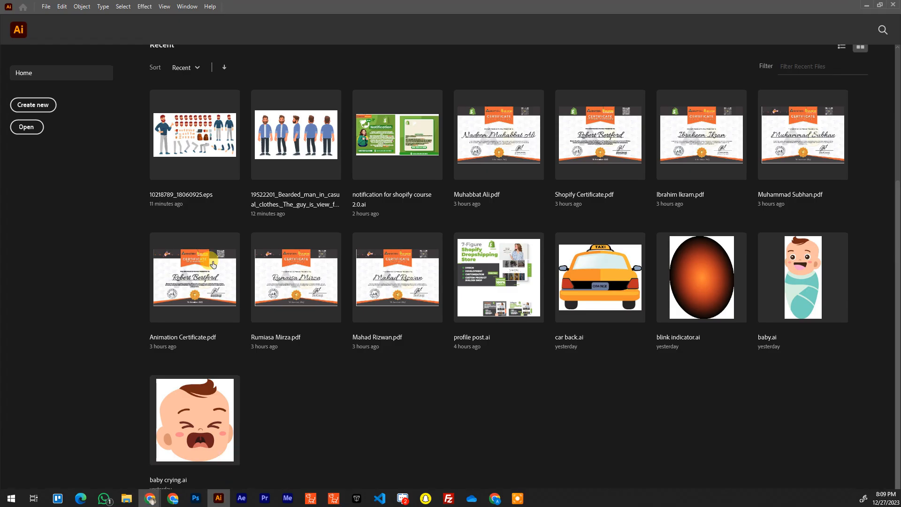
pyautogui.click(208, 137)
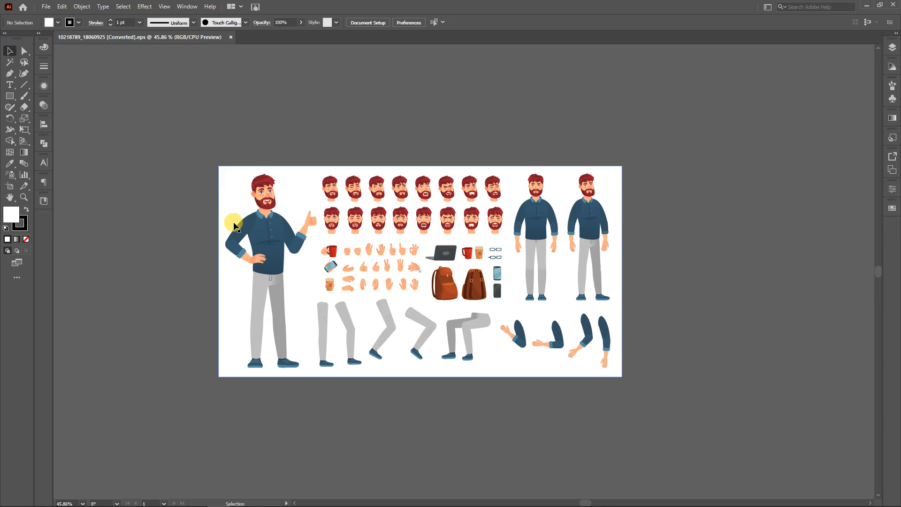
pyautogui.click(237, 259)
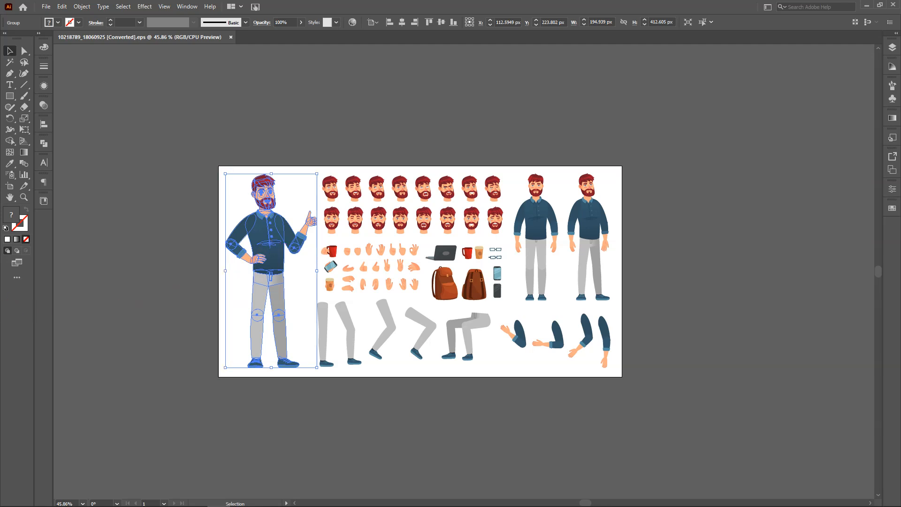
pyautogui.click(260, 235)
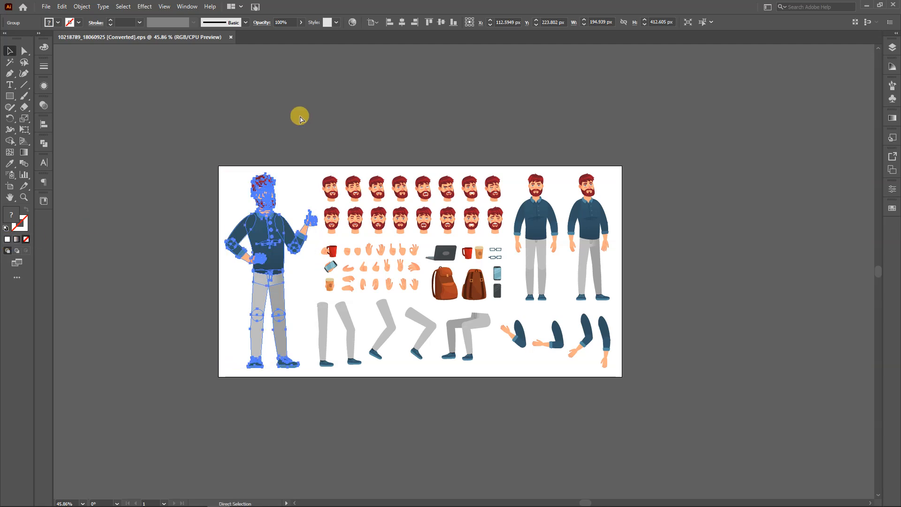
# Create a new 1920 x 1080 px Web-Large document and copy the thumbs-up character into it, placed beside the artboard
pyautogui.hotkey('ctrl', 'n')
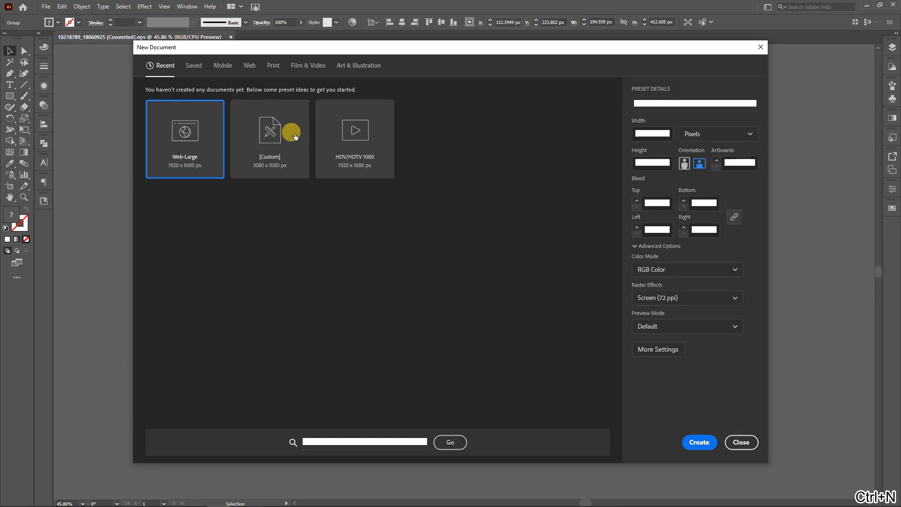
pyautogui.press('Escape')
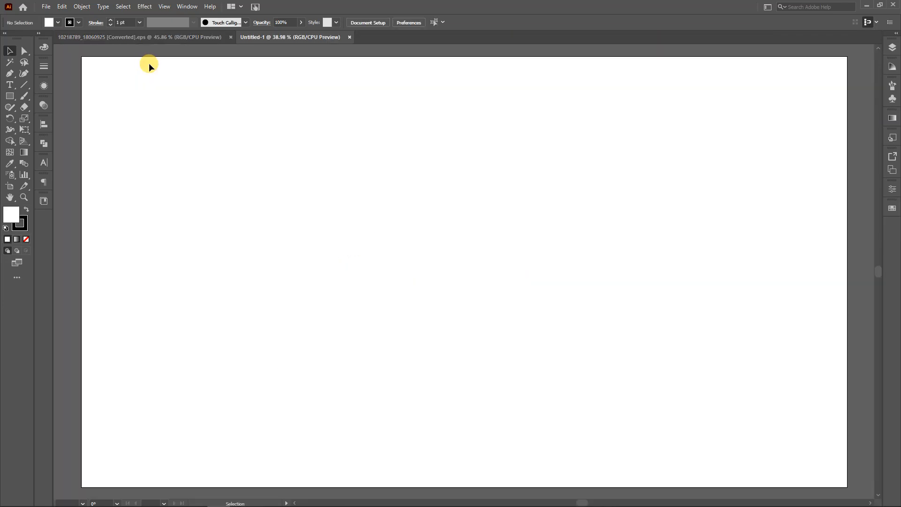
pyautogui.click(171, 37)
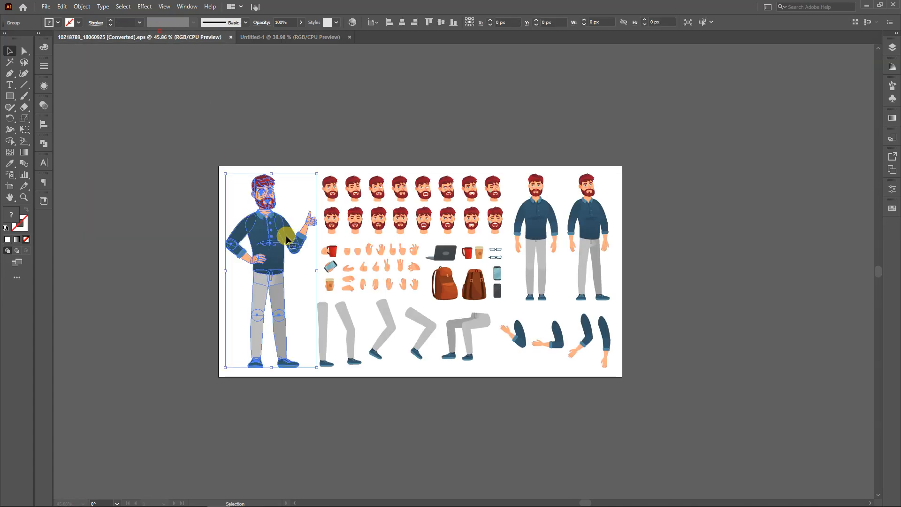
pyautogui.moveTo(301, 187); pyautogui.dragTo(273, 250)
pyautogui.scroll(-4, 357, 240)
pyautogui.moveTo(401, 253); pyautogui.dragTo(502, 265)
pyautogui.moveTo(421, 242); pyautogui.dragTo(294, 246)
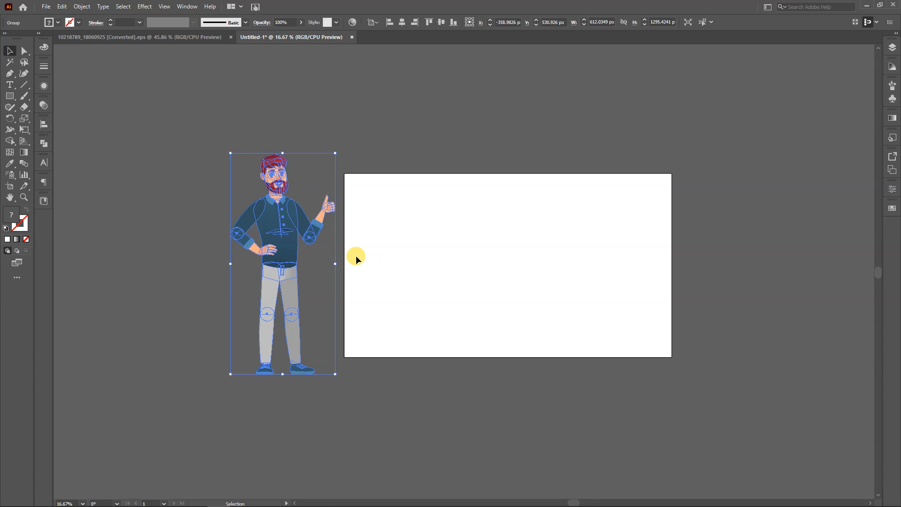
pyautogui.scroll(1, 263, 271)
pyautogui.moveTo(281, 268); pyautogui.dragTo(313, 283)
pyautogui.click(156, 271)
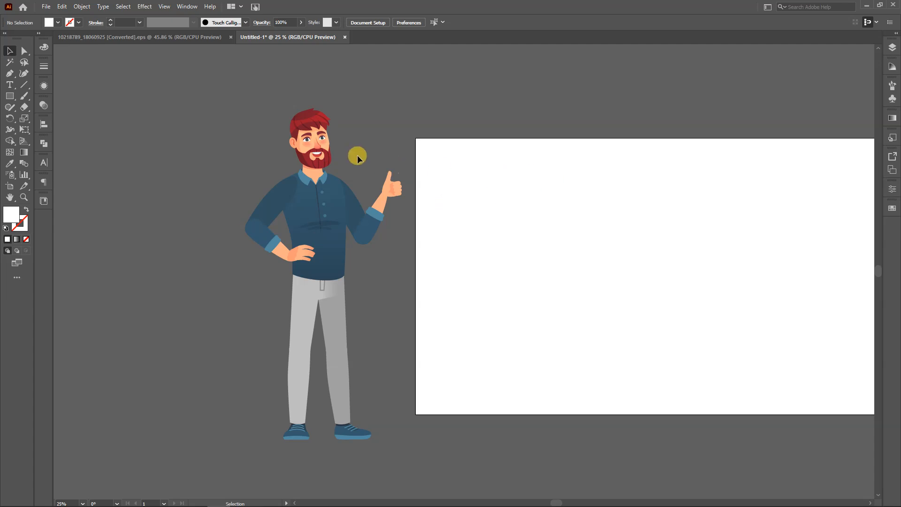
# Isolate the character group and rotate the forearm of the hand-on-hip arm outward at the elbow to straighten the arm
pyautogui.scroll(4, 320, 154)
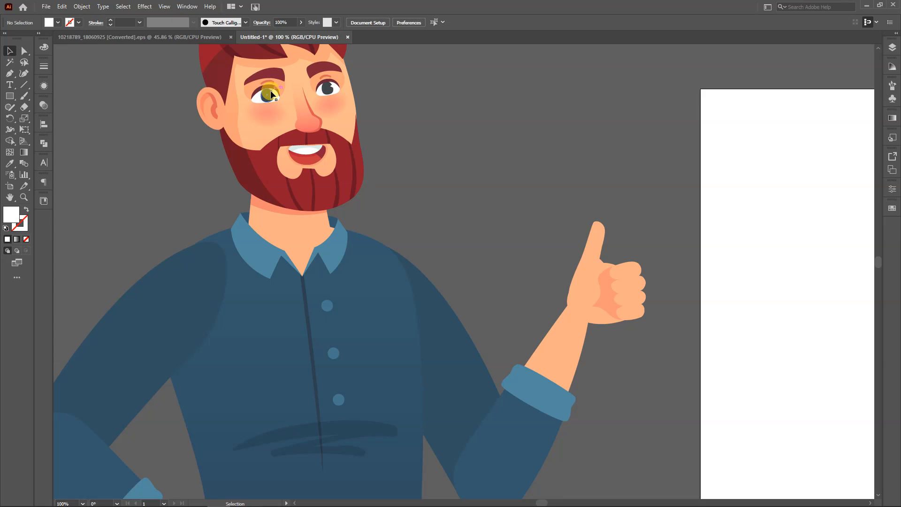
pyautogui.scroll(-1, 272, 94)
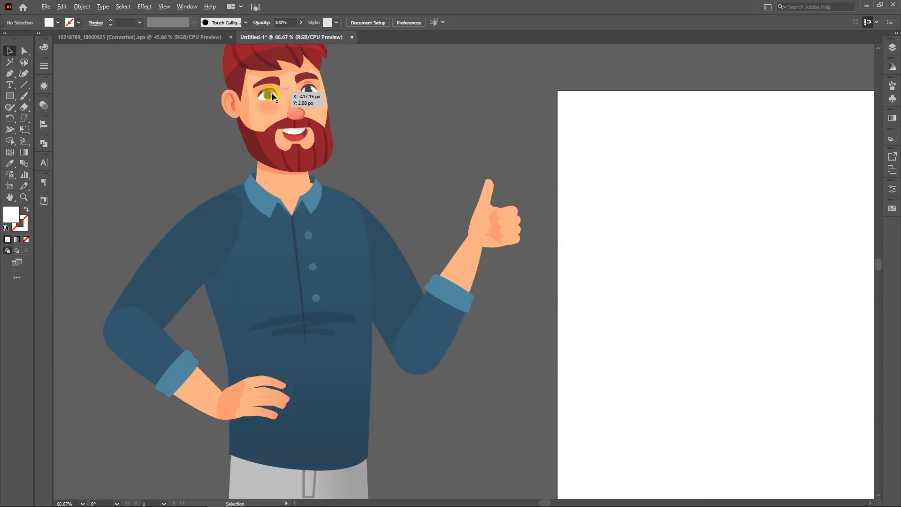
pyautogui.moveTo(314, 156); pyautogui.dragTo(358, 181)
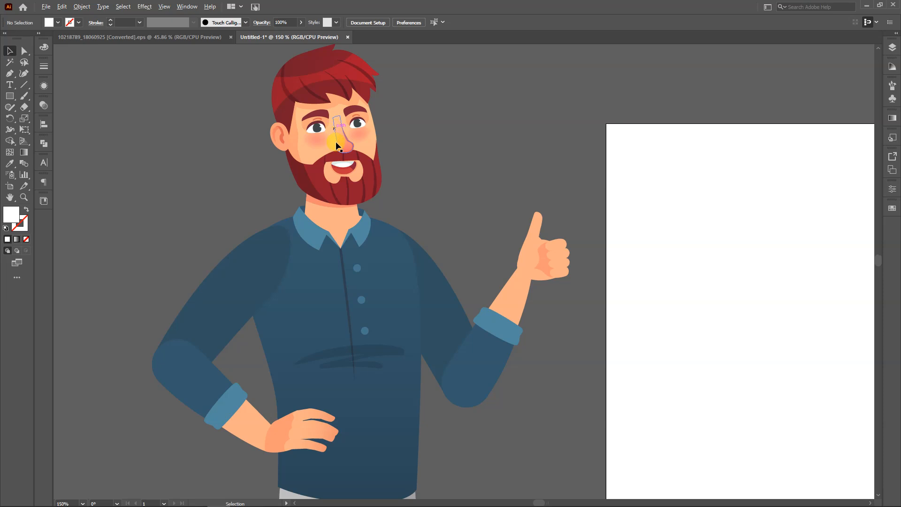
pyautogui.scroll(2, 344, 174)
pyautogui.scroll(-3, 322, 151)
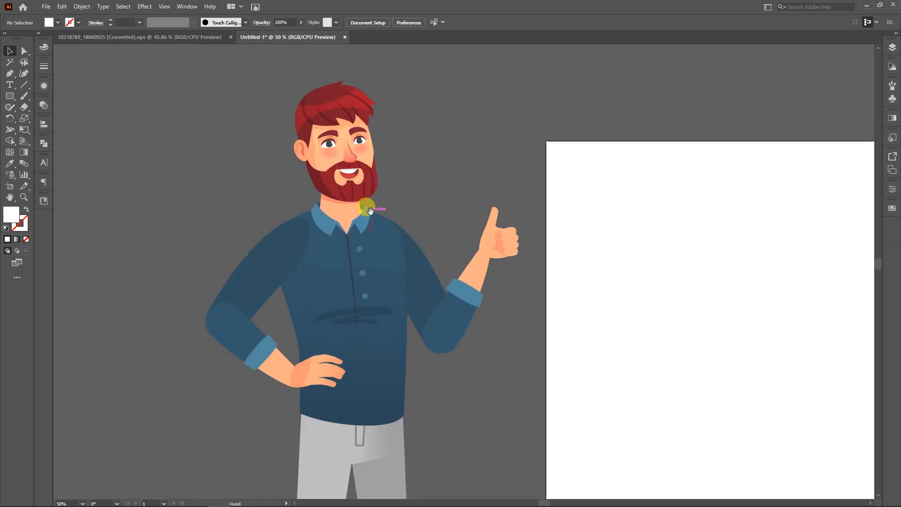
pyautogui.click(260, 279)
pyautogui.doubleClick(257, 284)
pyautogui.click(254, 361)
pyautogui.moveTo(297, 295); pyautogui.dragTo(170, 342)
pyautogui.scroll(2, 257, 307)
pyautogui.scroll(3, 170, 342)
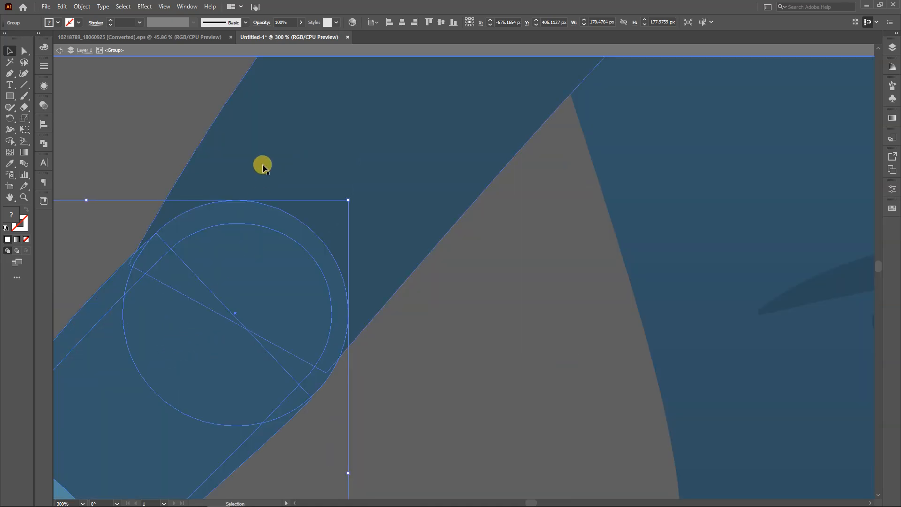
# Nudge the rotated forearm slightly at the elbow so its sleeve lines up with the upper arm
pyautogui.moveTo(240, 328); pyautogui.dragTo(333, 401)
pyautogui.moveTo(334, 401); pyautogui.dragTo(502, 329)
pyautogui.moveTo(472, 367); pyautogui.dragTo(370, 305)
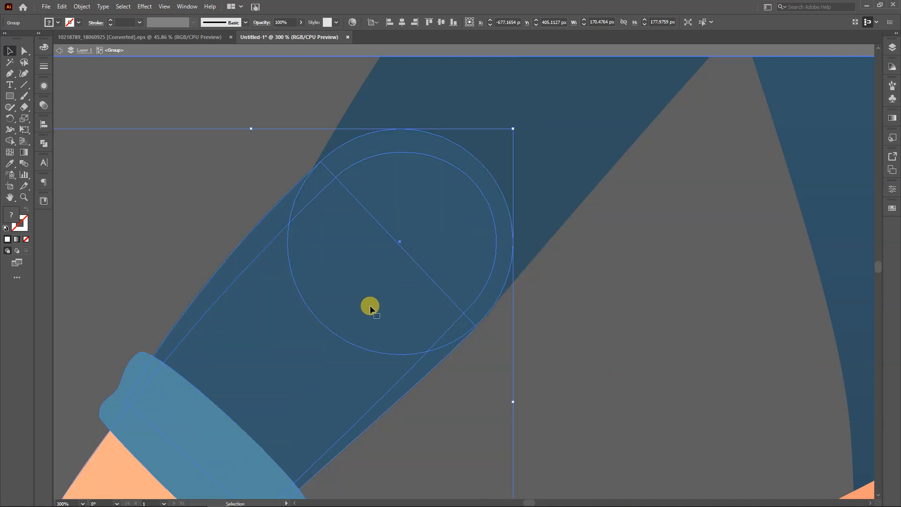
pyautogui.click(606, 353)
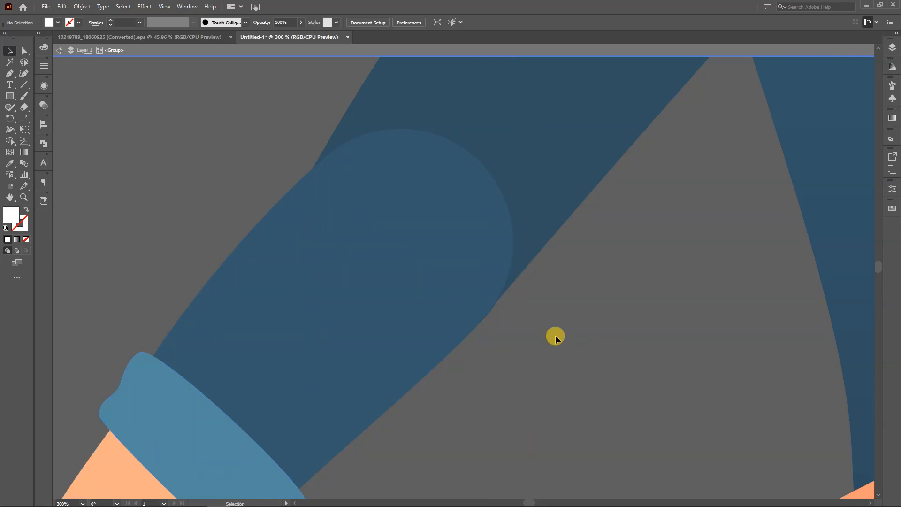
# Delete the whole thumbs-up arm from the character, including its upper arm, forearm, cuff and hand
pyautogui.scroll(-4, 555, 335)
pyautogui.moveTo(562, 349); pyautogui.dragTo(298, 348)
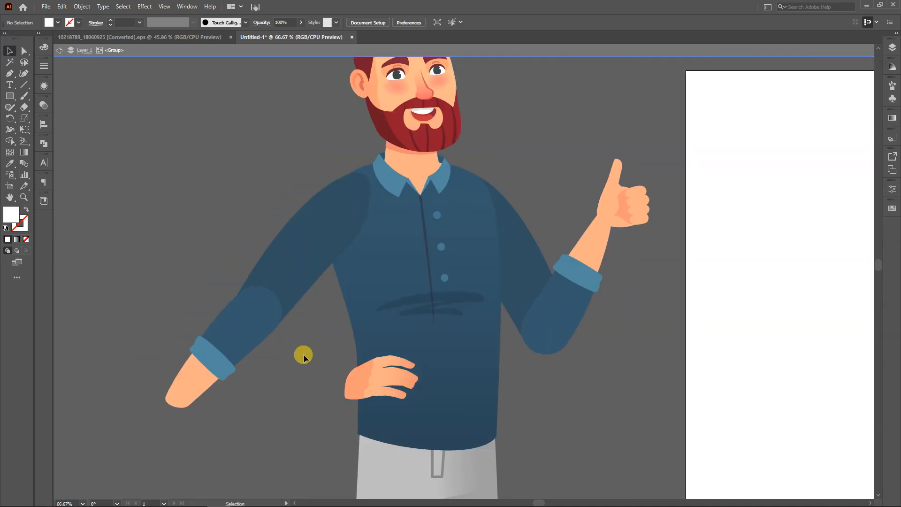
pyautogui.click(571, 296)
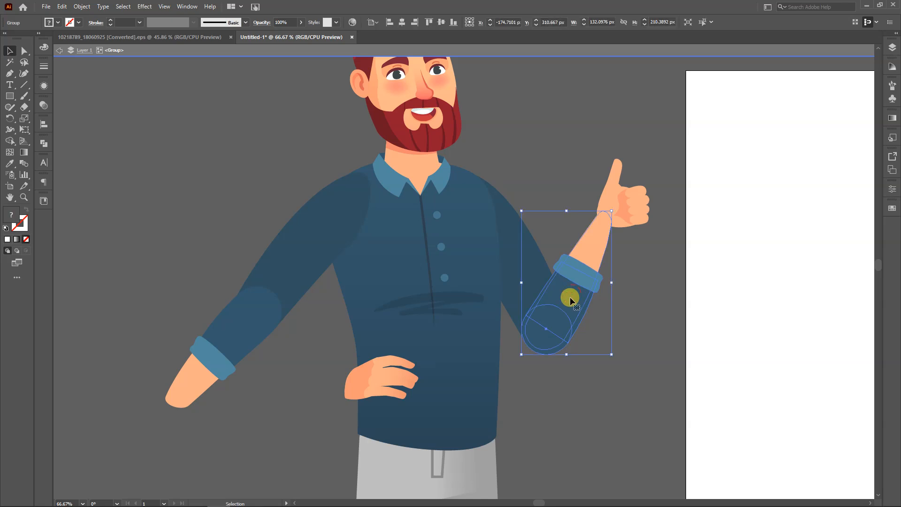
pyautogui.keyDown('shift'); pyautogui.click(542, 266); pyautogui.keyUp('shift')
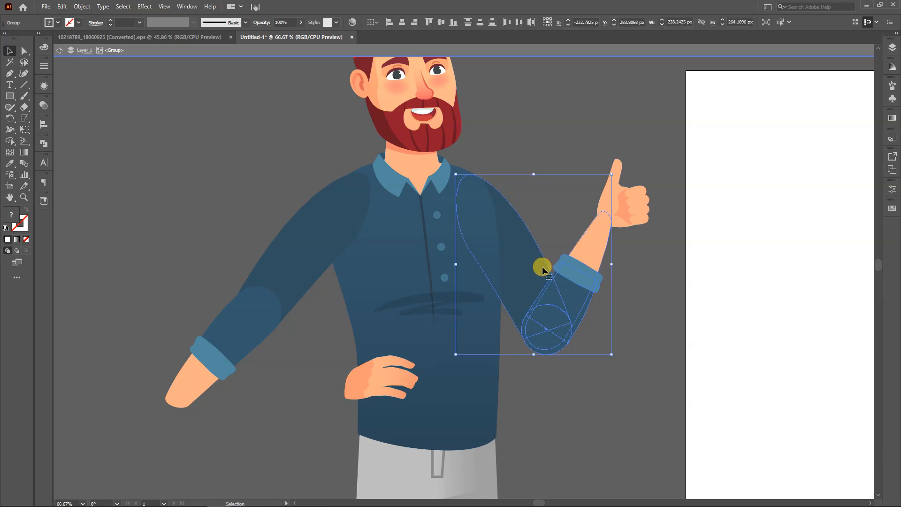
pyautogui.press('Delete')
pyautogui.moveTo(680, 175); pyautogui.dragTo(559, 294)
pyautogui.press('Delete')
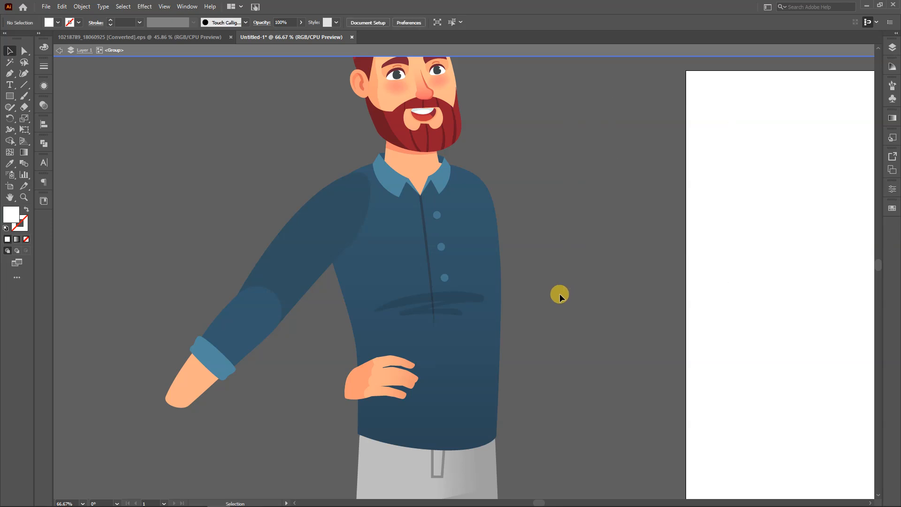
# Delete the detached hand left at the waist and exit the group's isolation mode
pyautogui.click(354, 376)
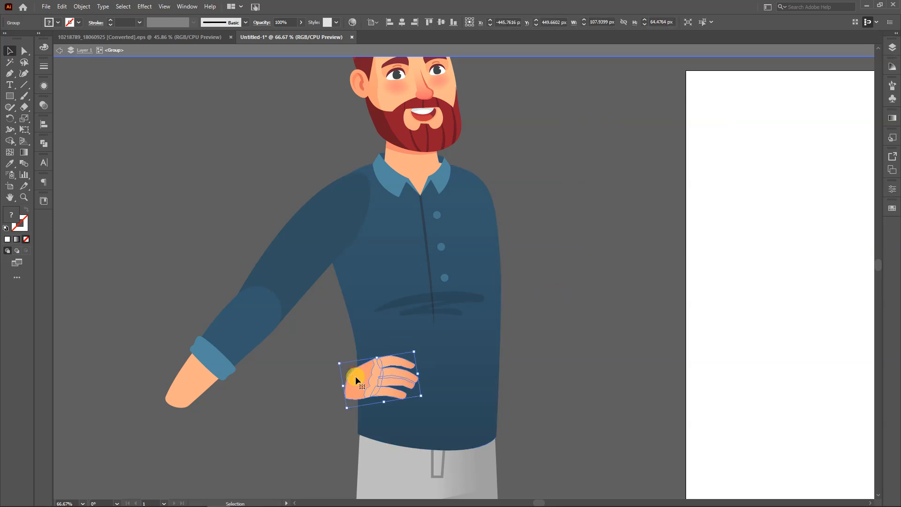
pyautogui.press('Delete')
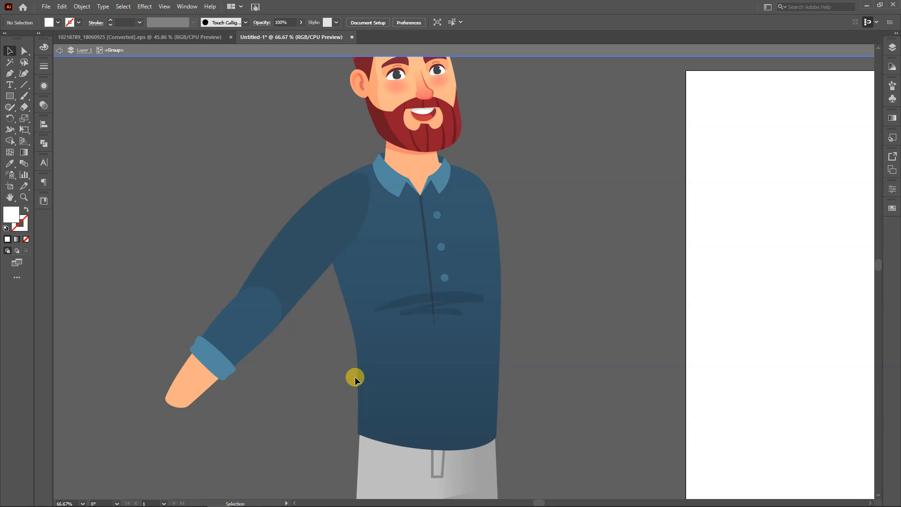
pyautogui.doubleClick(165, 223)
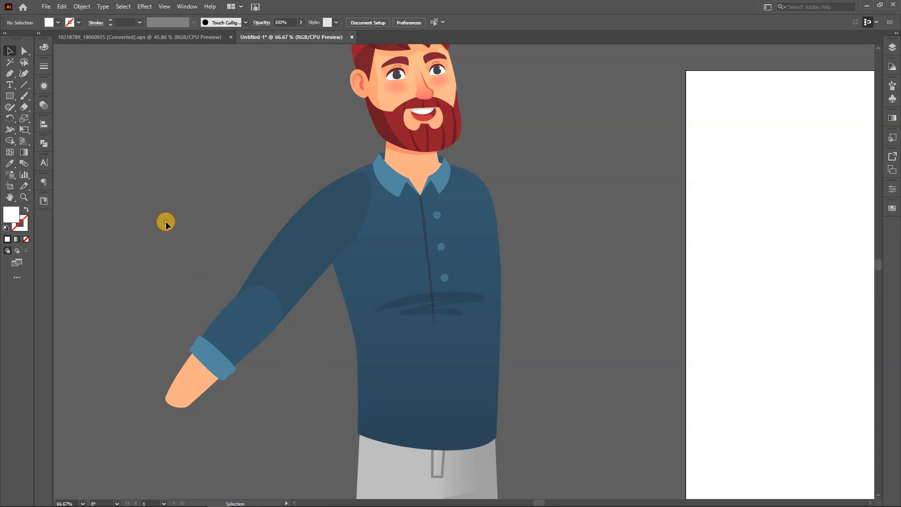
# Examine the straightened arm's elbow and sleeve pieces inside the character group, and the figure as a whole
pyautogui.click(244, 317)
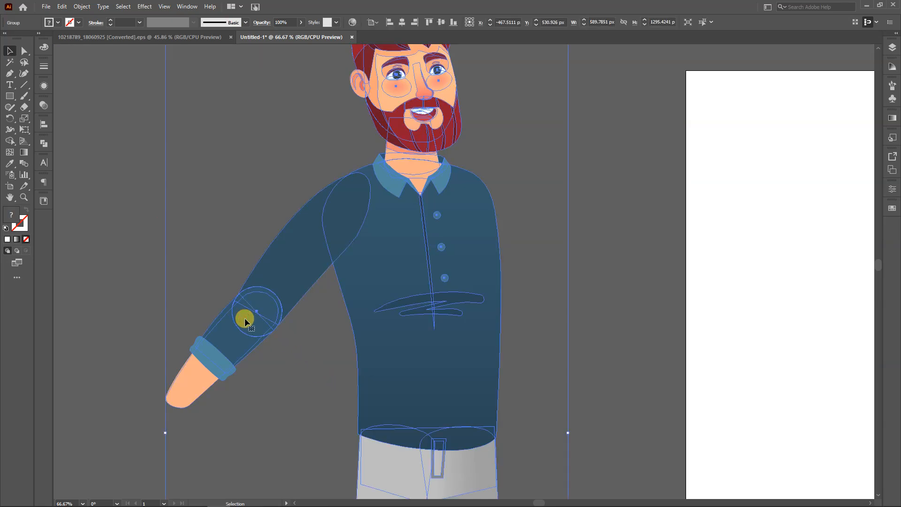
pyautogui.scroll(-2, 285, 356)
pyautogui.moveTo(281, 364); pyautogui.dragTo(286, 162)
pyautogui.scroll(1, 323, 268)
pyautogui.moveTo(296, 244); pyautogui.dragTo(305, 370)
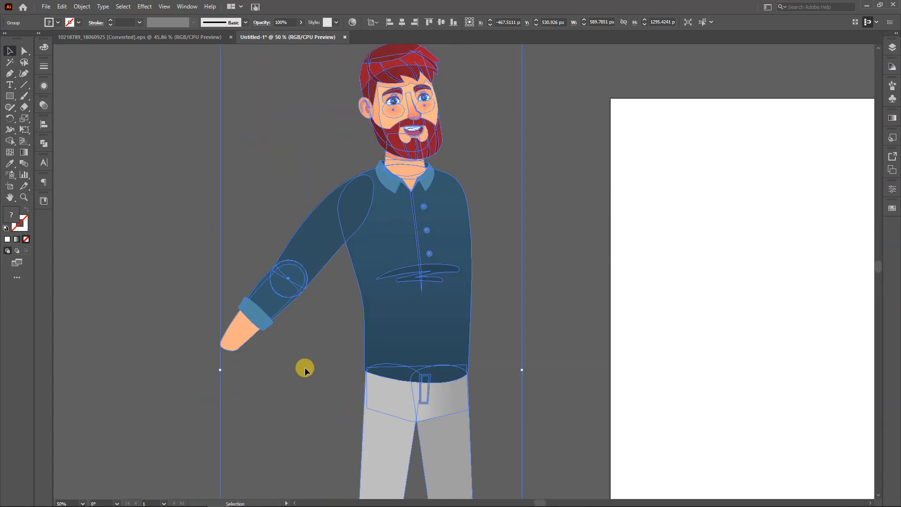
pyautogui.scroll(1, 300, 272)
pyautogui.scroll(1, 305, 296)
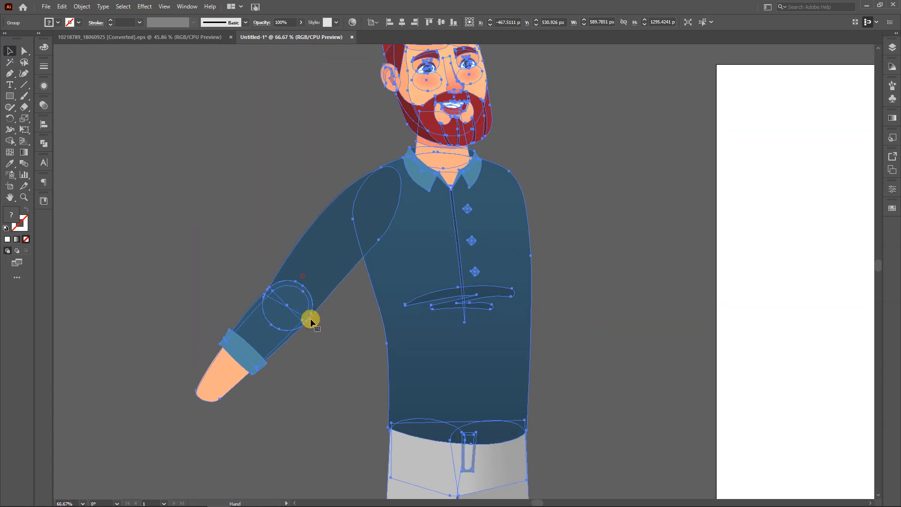
pyautogui.click(315, 336)
pyautogui.doubleClick(267, 308)
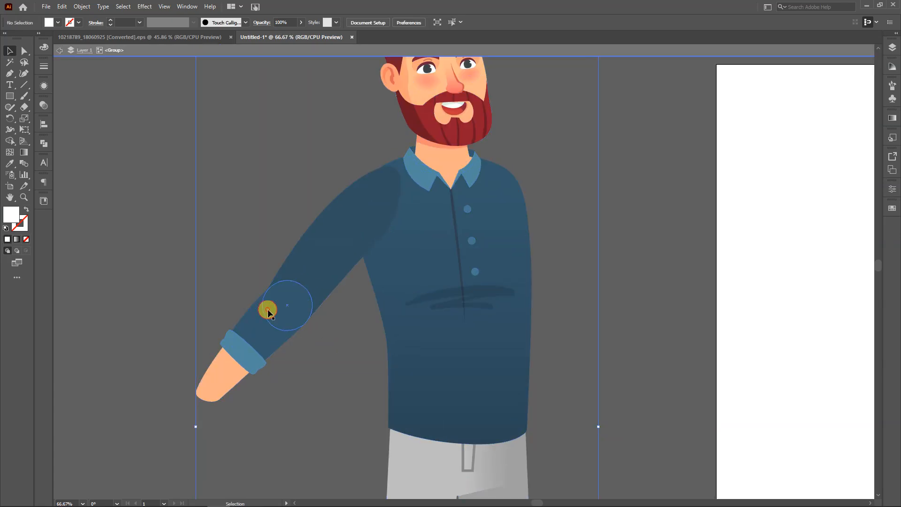
pyautogui.click(268, 308)
pyautogui.keyDown('shift'); pyautogui.click(316, 252); pyautogui.keyUp('shift')
pyautogui.doubleClick(346, 362)
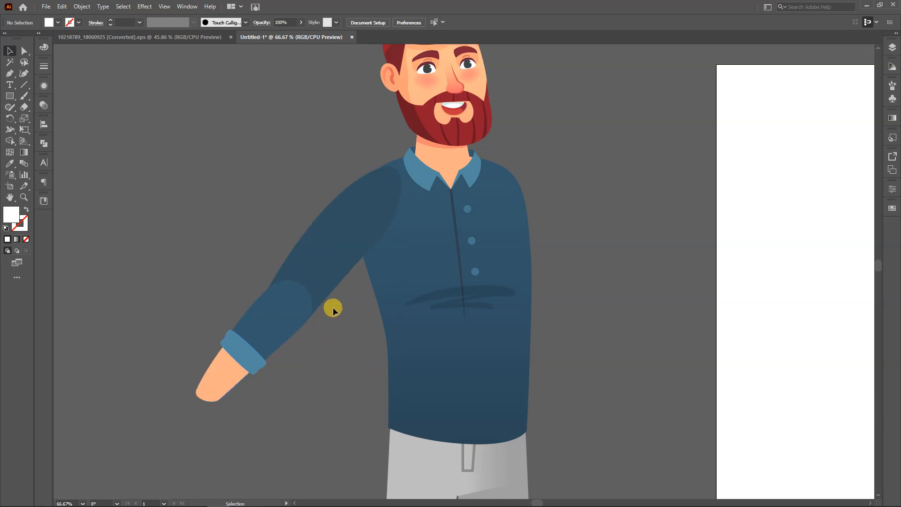
pyautogui.scroll(-1, 331, 305)
pyautogui.moveTo(331, 306); pyautogui.dragTo(360, 227)
pyautogui.scroll(-2, 364, 232)
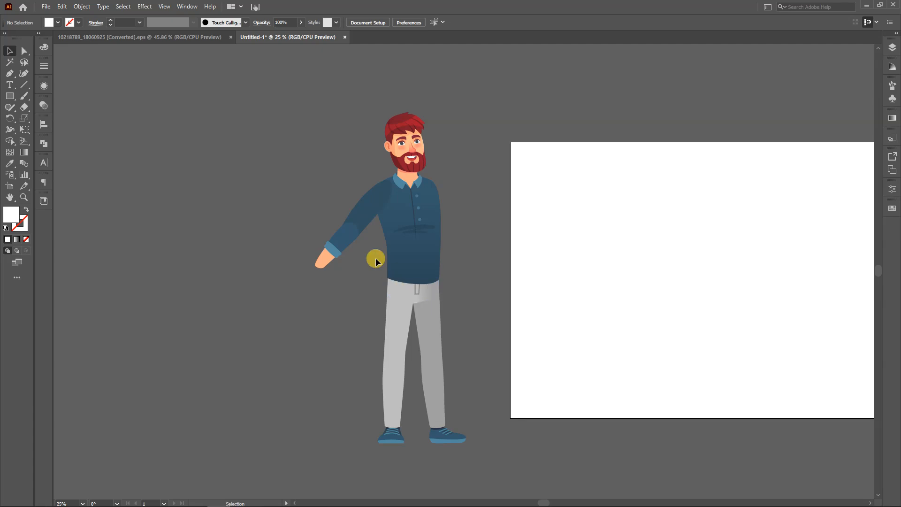
# Ungroup the whole character so its body parts can be selected separately
pyautogui.click(431, 259)
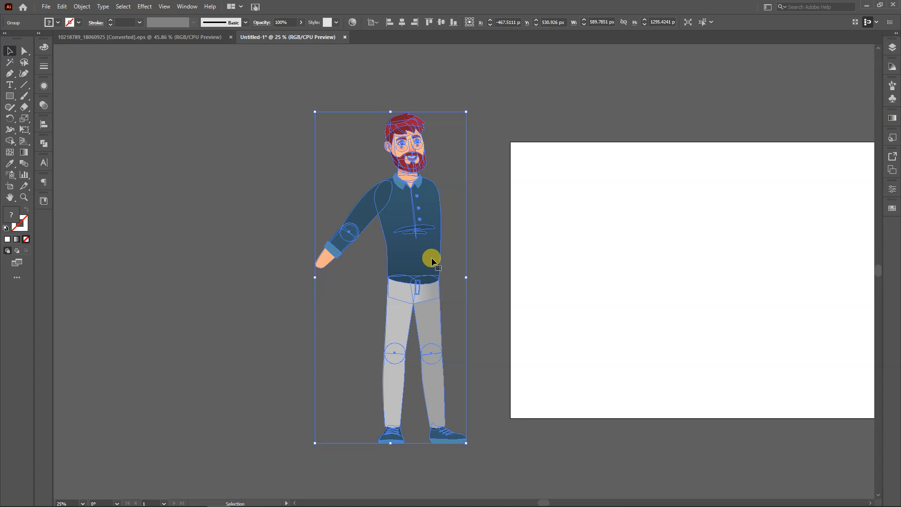
pyautogui.click(473, 237)
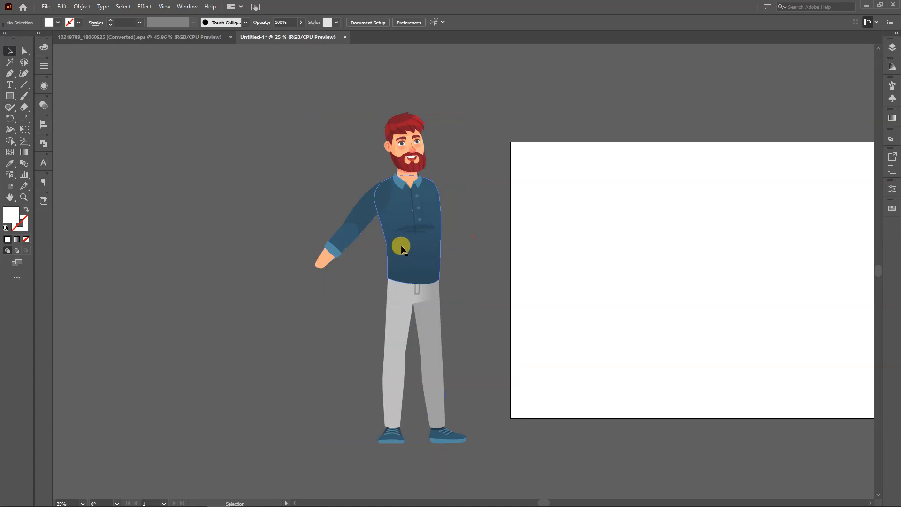
pyautogui.click(400, 248)
pyautogui.hotkey('ctrl', 'shift', 'g')
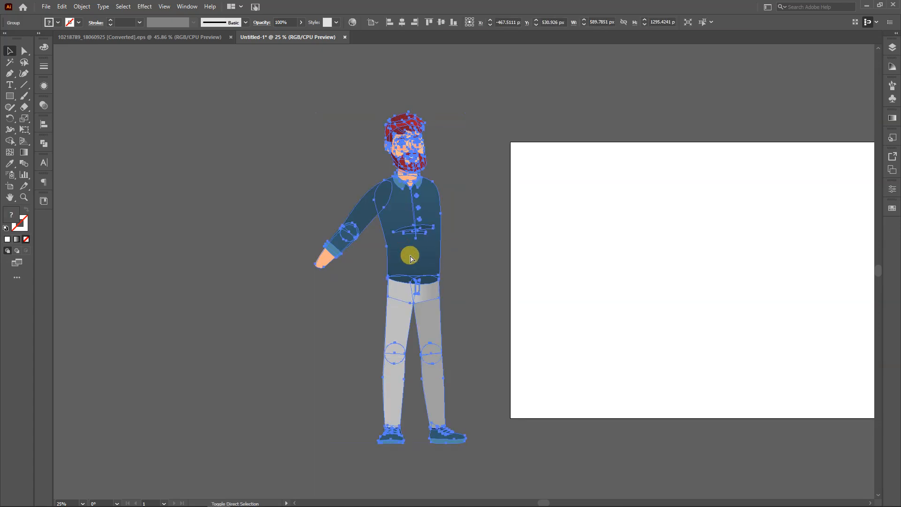
pyautogui.click(338, 308)
# Make a horizontally mirrored copy of the upper arm and forearm and place it at the opposite shoulder
pyautogui.click(347, 249)
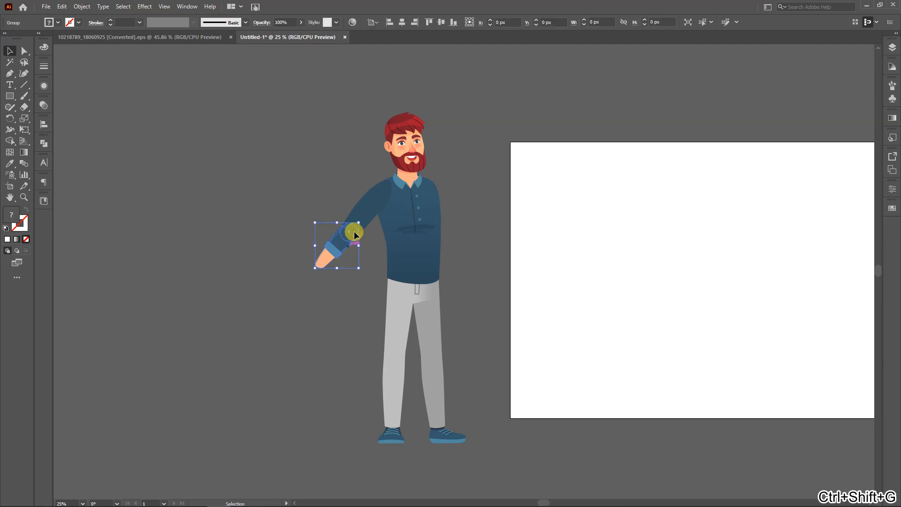
pyautogui.keyDown('shift'); pyautogui.click(361, 210); pyautogui.keyUp('shift')
pyautogui.rightClick(364, 215)
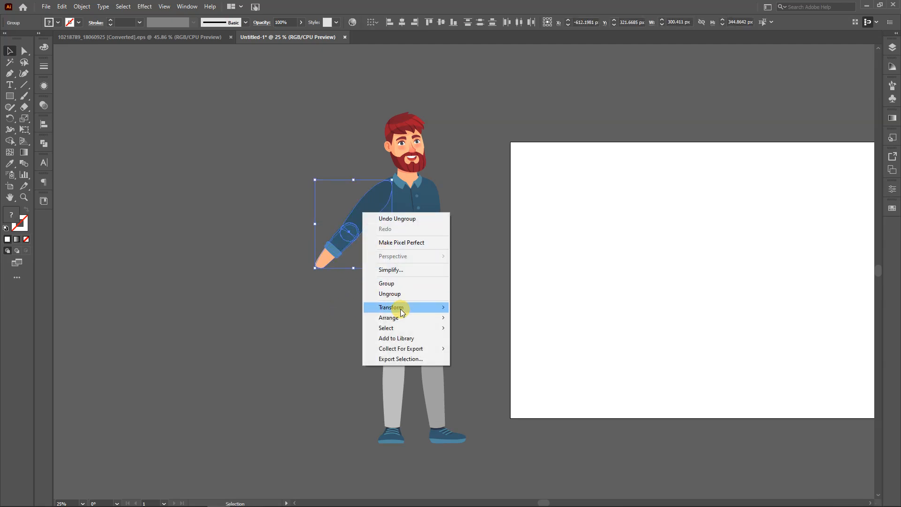
pyautogui.moveTo(399, 308)
pyautogui.click(482, 344)
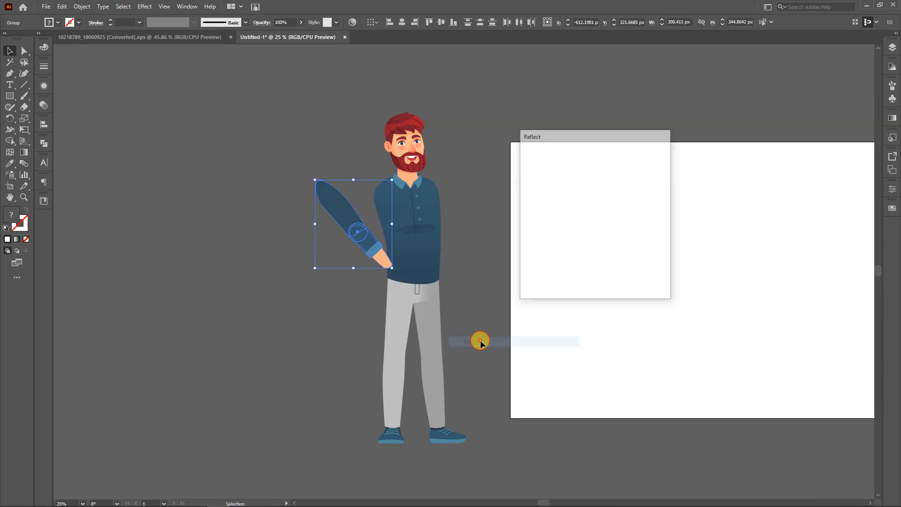
pyautogui.click(536, 281)
pyautogui.moveTo(371, 206); pyautogui.dragTo(452, 205)
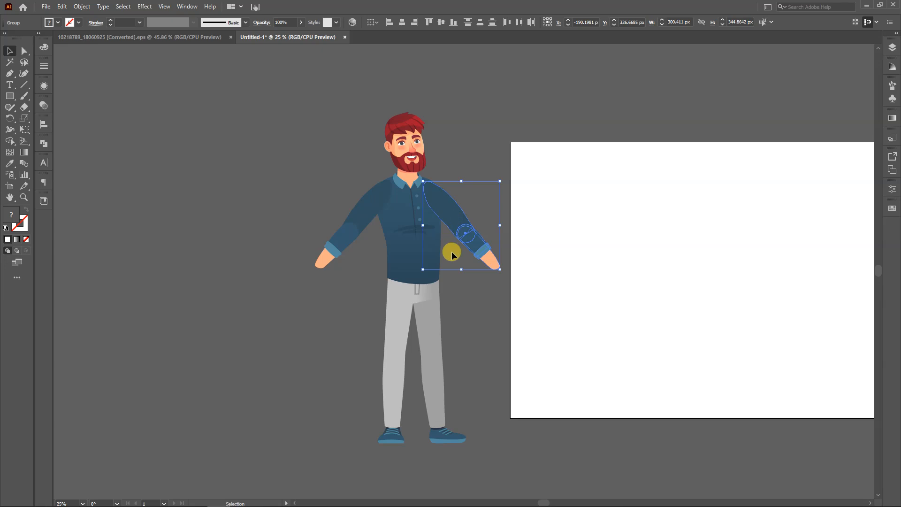
# Send the mirrored arm to the back so it sits behind the torso
pyautogui.rightClick(466, 225)
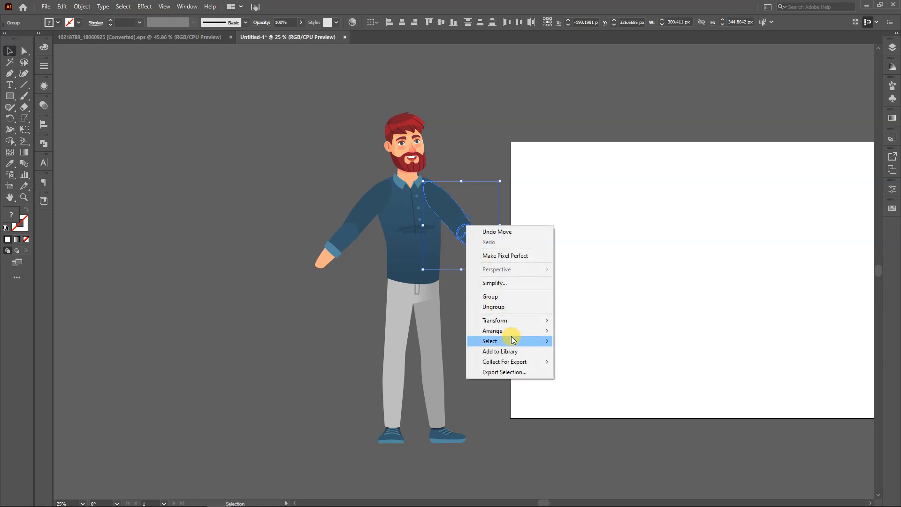
pyautogui.moveTo(522, 331)
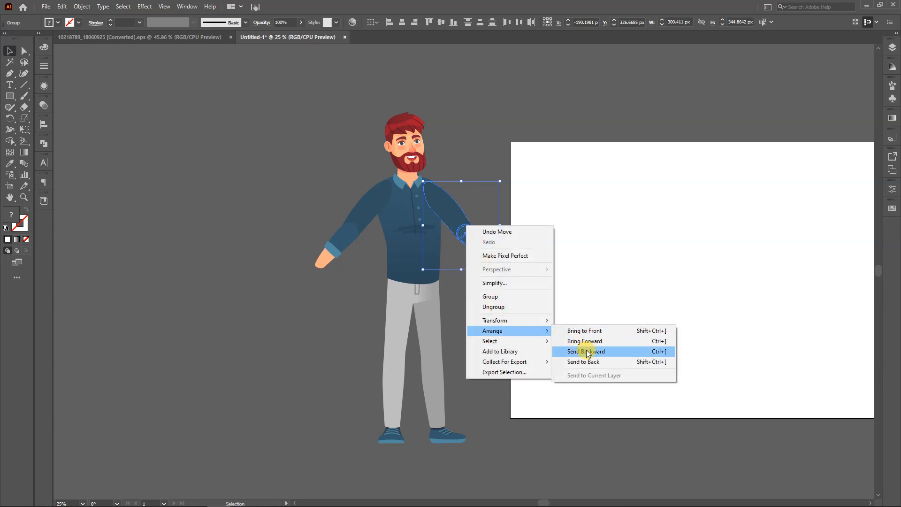
pyautogui.click(590, 361)
pyautogui.click(493, 305)
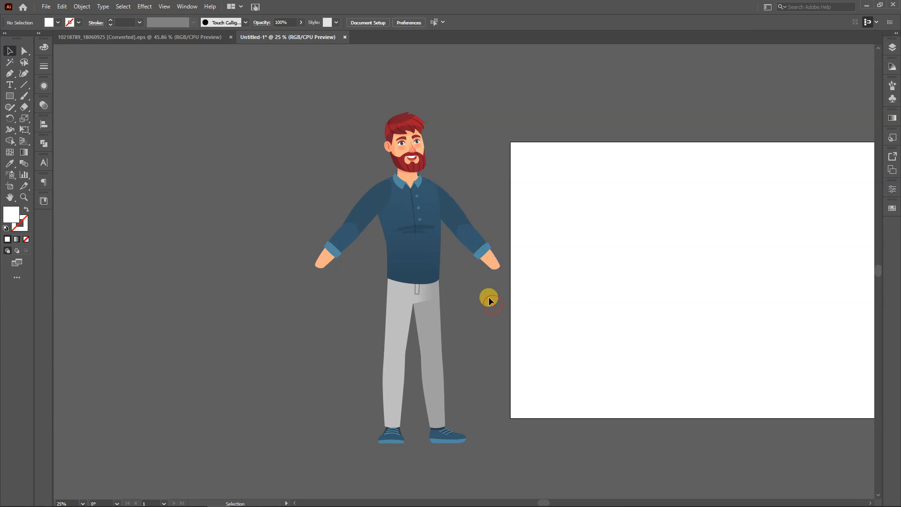
# Delete the lighter grey leg completely, including its thigh, lower leg and shoe
pyautogui.hscroll(-2, 499, 315)
pyautogui.scroll(-1, 498, 315)
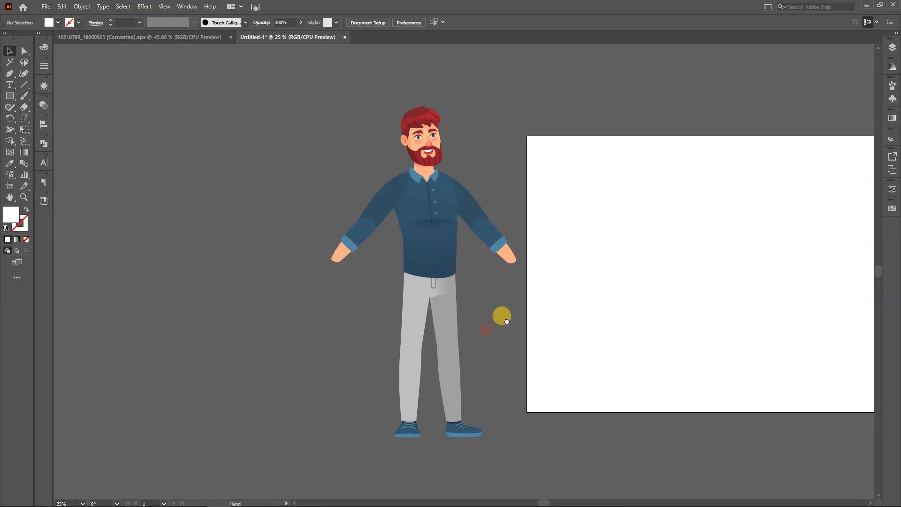
pyautogui.click(422, 319)
pyautogui.press('Delete')
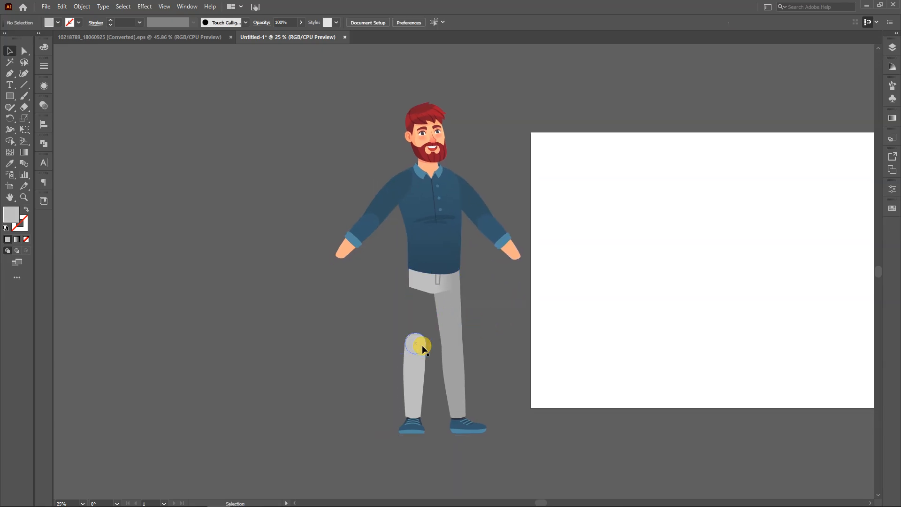
pyautogui.click(420, 363)
pyautogui.press('Delete')
pyautogui.click(414, 419)
pyautogui.press('Delete')
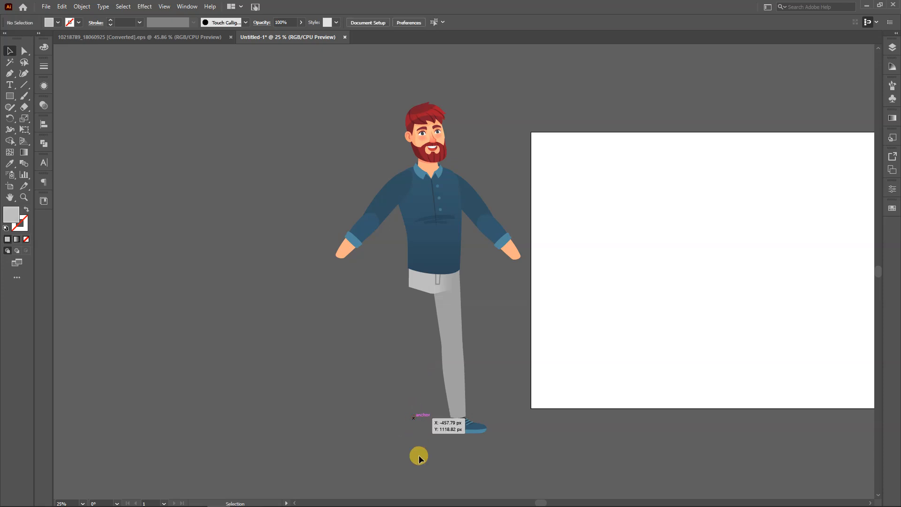
# Isolate the remaining leg's thigh shape and draw a circle matching the thigh's width near its top end
pyautogui.click(453, 319)
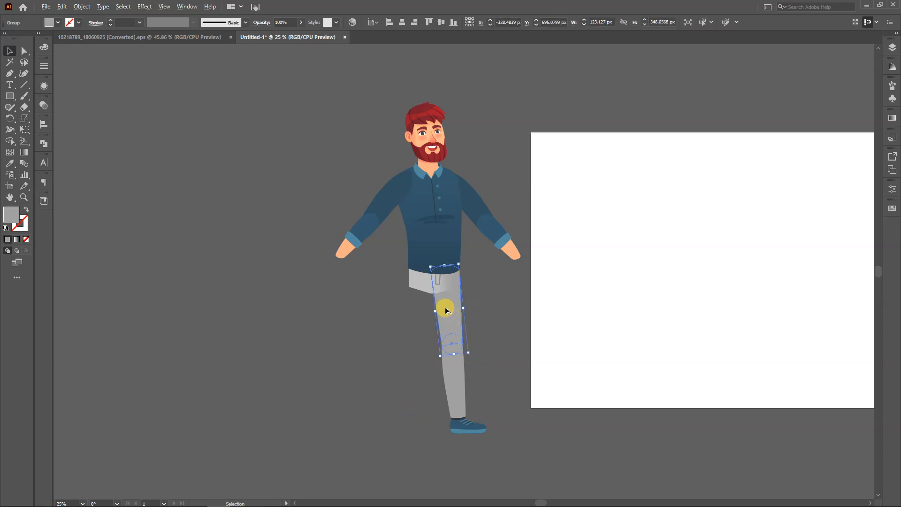
pyautogui.scroll(3, 445, 308)
pyautogui.doubleClick(451, 288)
pyautogui.doubleClick(451, 288)
pyautogui.scroll(1, 443, 249)
pyautogui.moveTo(441, 269); pyautogui.dragTo(422, 289)
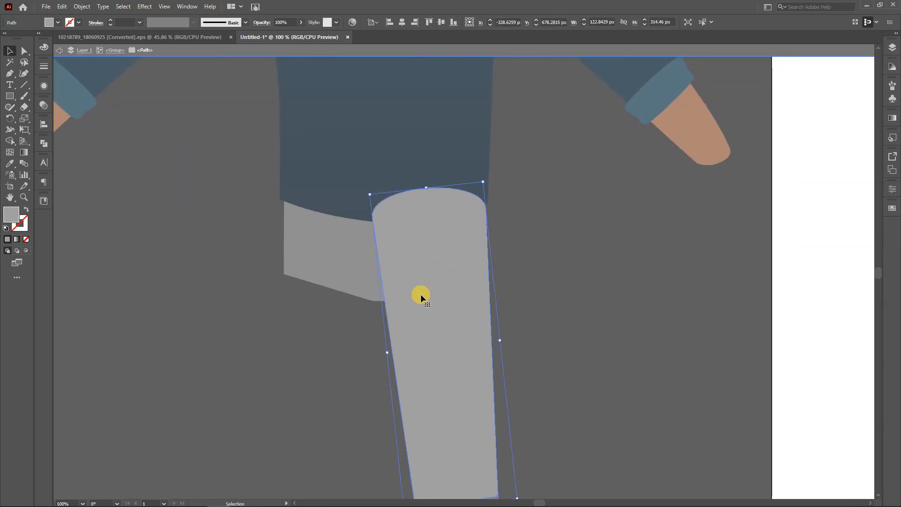
pyautogui.press('l')
pyautogui.moveTo(389, 234); pyautogui.dragTo(488, 323)
pyautogui.moveTo(390, 281)
pyautogui.mouseDown()
pyautogui.moveTo(379, 276)
pyautogui.moveTo(393, 283)
pyautogui.mouseUp()
pyautogui.press('v')
pyautogui.moveTo(554, 203); pyautogui.dragTo(437, 293)
# Cut away the part of the thigh above the circle with Shape Builder, giving the thigh a rounded top
pyautogui.hotkey('shift', 'm')
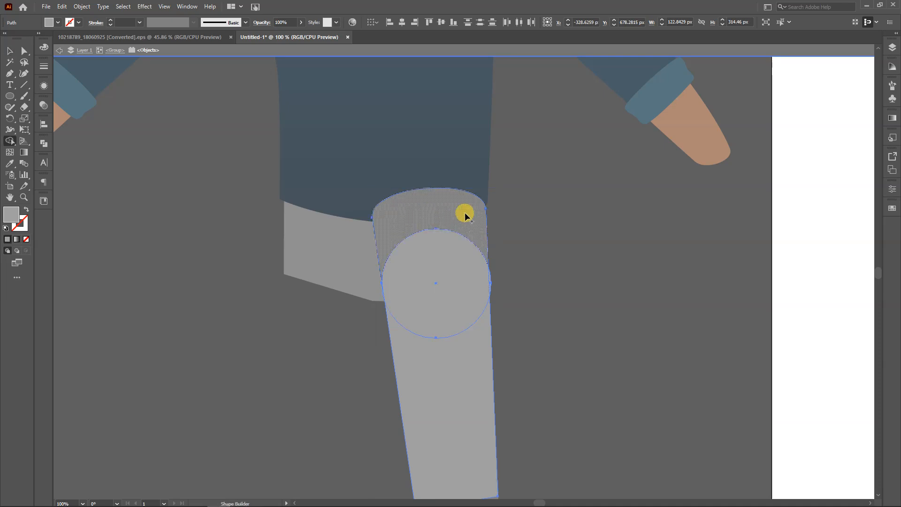
pyautogui.keyDown('alt'); pyautogui.click(466, 207); pyautogui.keyUp('alt')
pyautogui.press('a')
pyautogui.click(538, 275)
pyautogui.click(433, 283)
pyautogui.press('Delete')
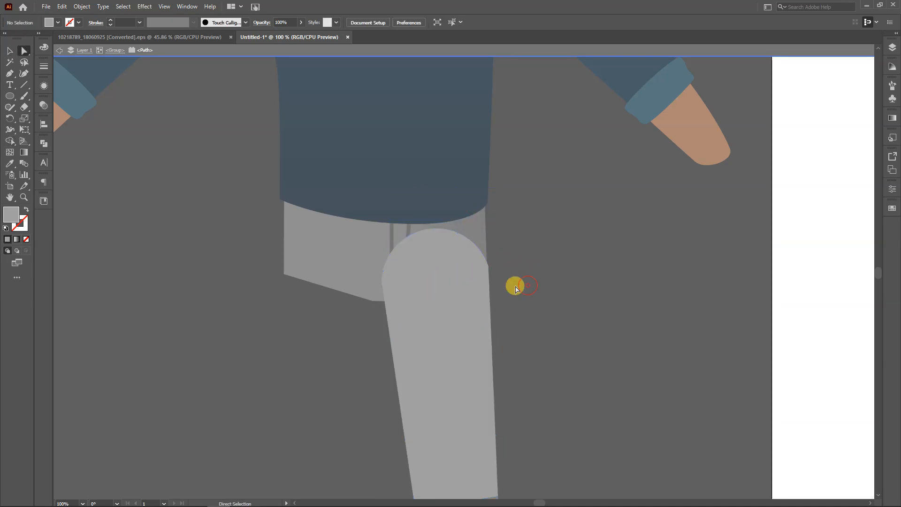
# Smooth the corner points where the thigh's rounded top meets its straight sides, and exit isolation mode
pyautogui.scroll(-2, 438, 263)
pyautogui.scroll(3, 455, 245)
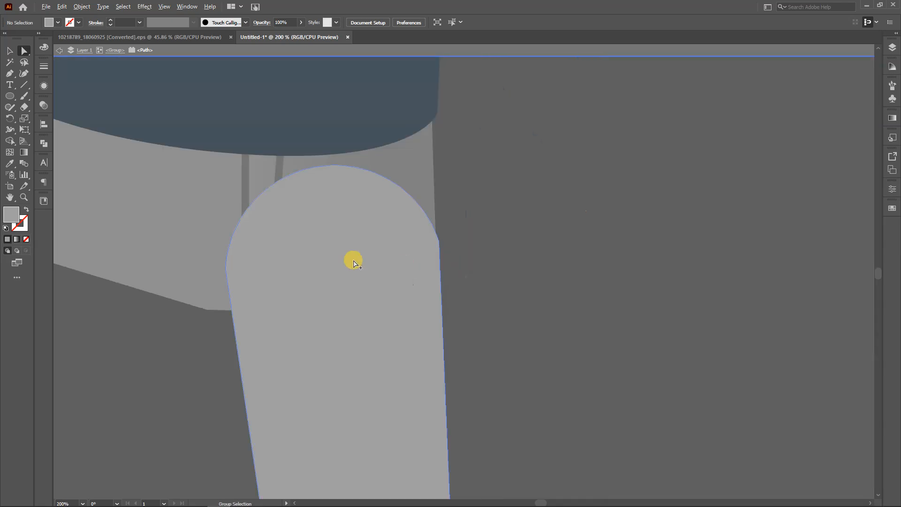
pyautogui.click(387, 236)
pyautogui.click(440, 245)
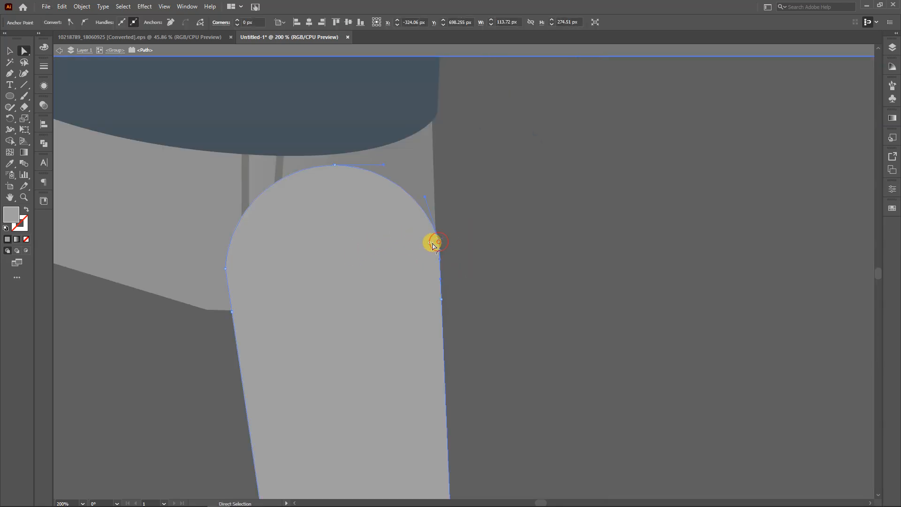
pyautogui.moveTo(421, 246); pyautogui.dragTo(293, 282)
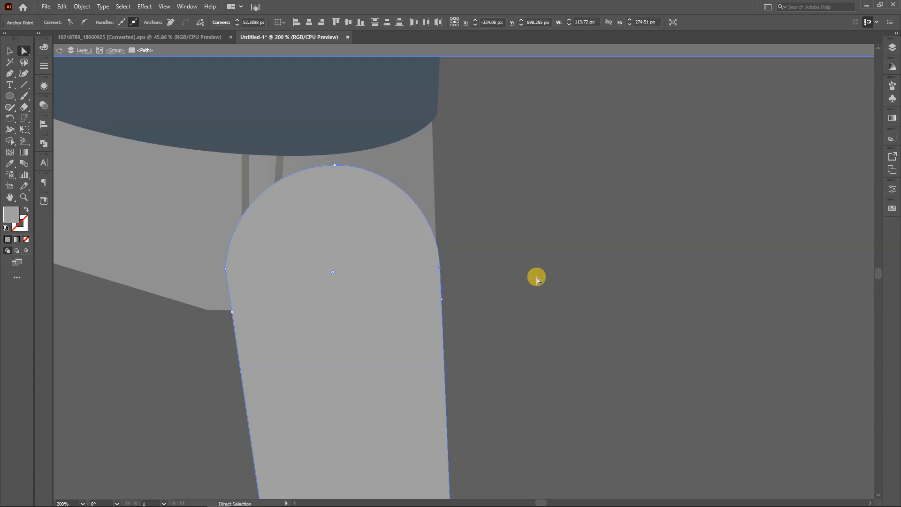
pyautogui.click(534, 276)
pyautogui.click(226, 270)
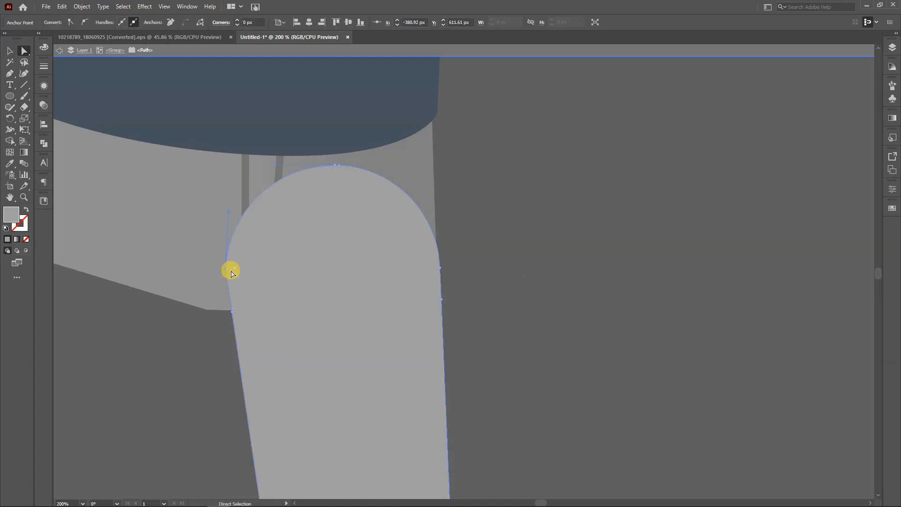
pyautogui.click(473, 257)
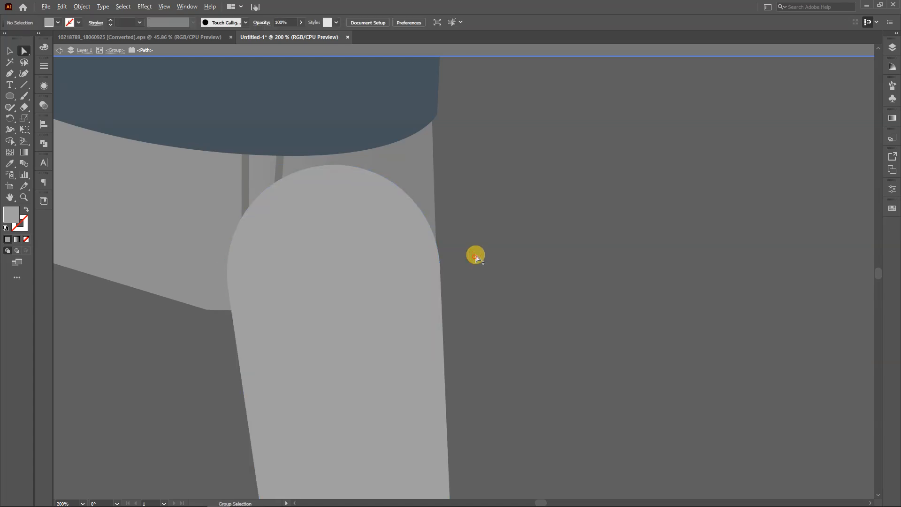
pyautogui.scroll(-4, 475, 256)
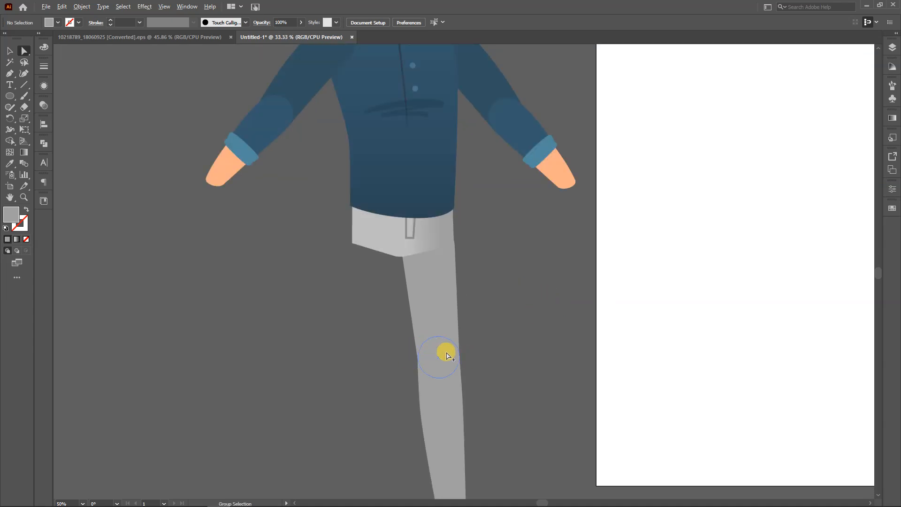
# Replace the hip piece's gradient with the thigh's solid grey using the Eyedropper
pyautogui.scroll(-2, 469, 358)
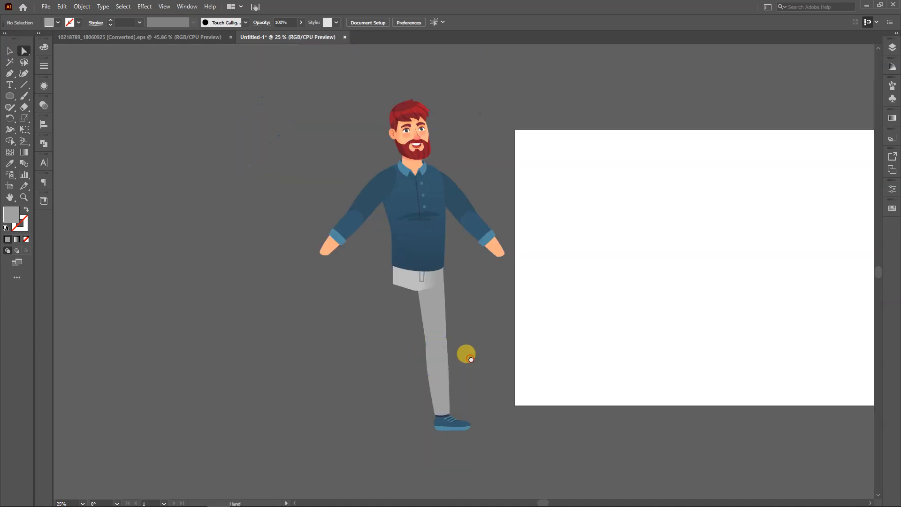
pyautogui.click(399, 285)
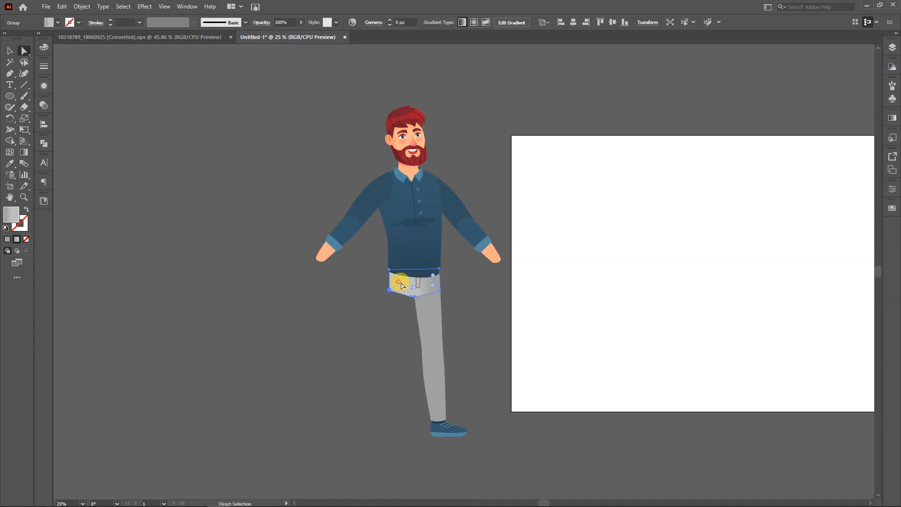
pyautogui.press('i')
pyautogui.click(436, 303)
pyautogui.press('a')
pyautogui.click(472, 314)
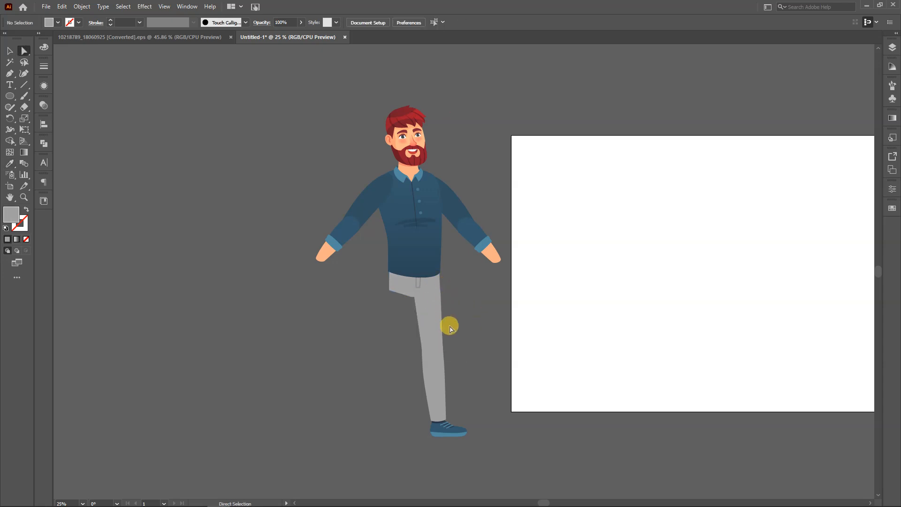
# Isolate the shoe group, raise the middle top anchor of the dark ankle piece to round its top under the trouser leg, and exit isolation
pyautogui.press('v')
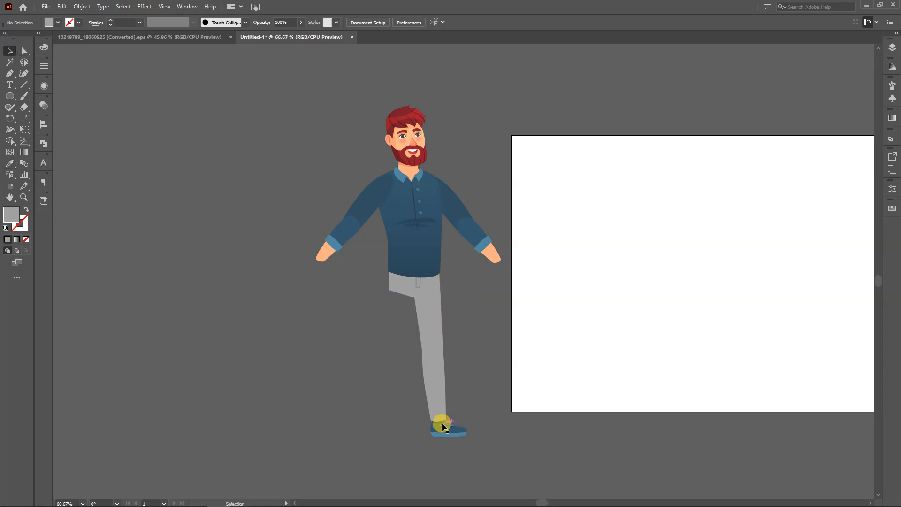
pyautogui.scroll(4, 441, 426)
pyautogui.click(418, 427)
pyautogui.doubleClick(418, 427)
pyautogui.scroll(4, 426, 404)
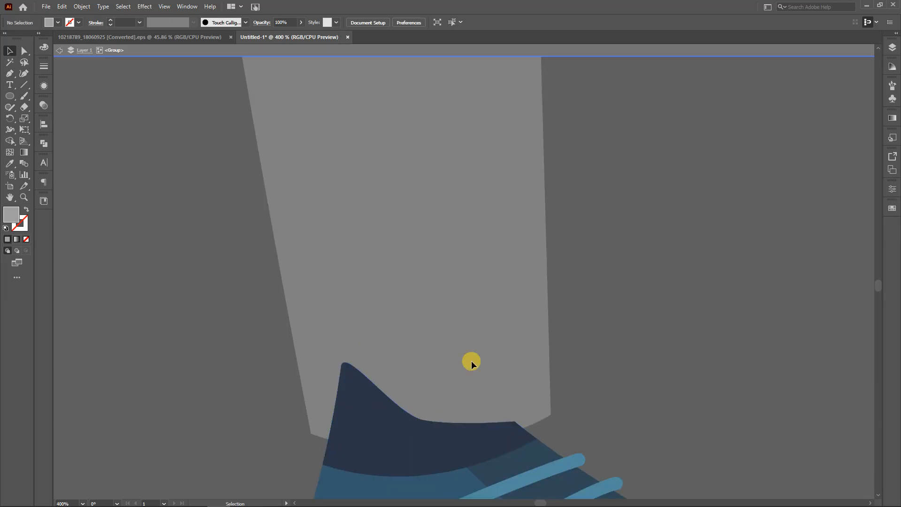
pyautogui.press('a')
pyautogui.click(388, 437)
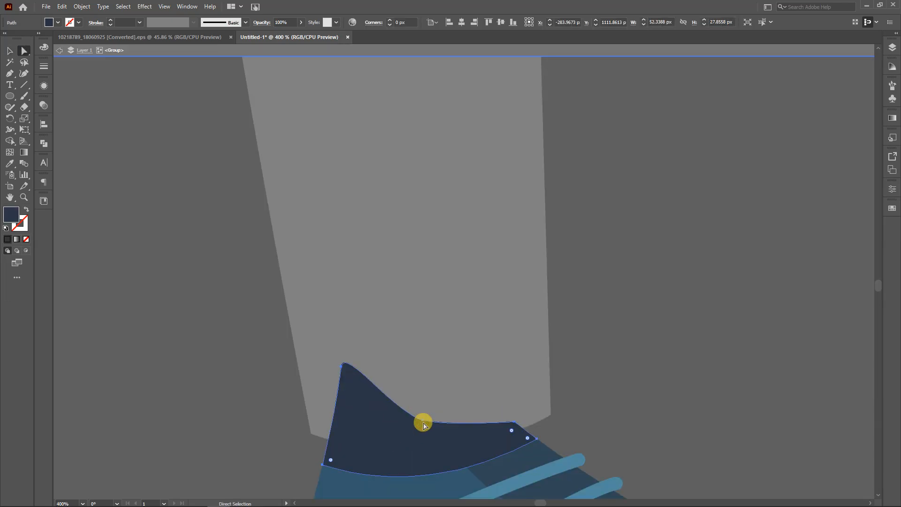
pyautogui.press('Escape')
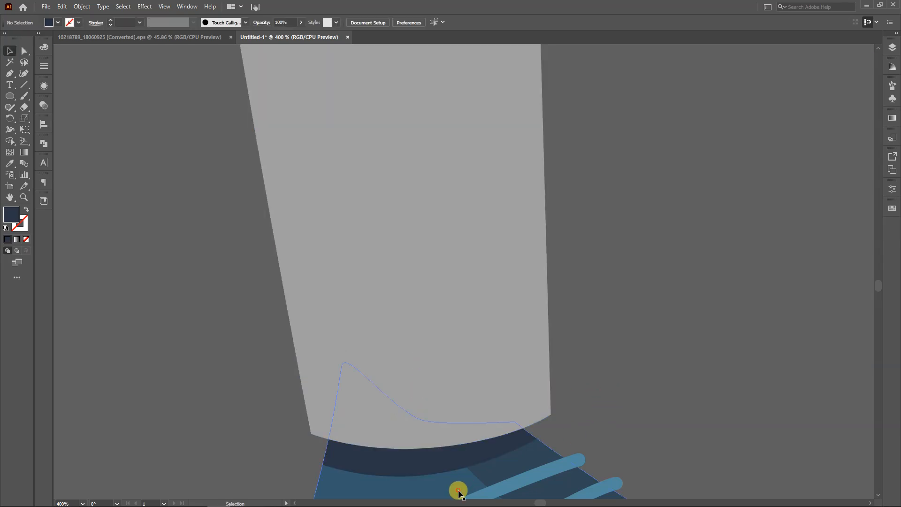
pyautogui.doubleClick(446, 469)
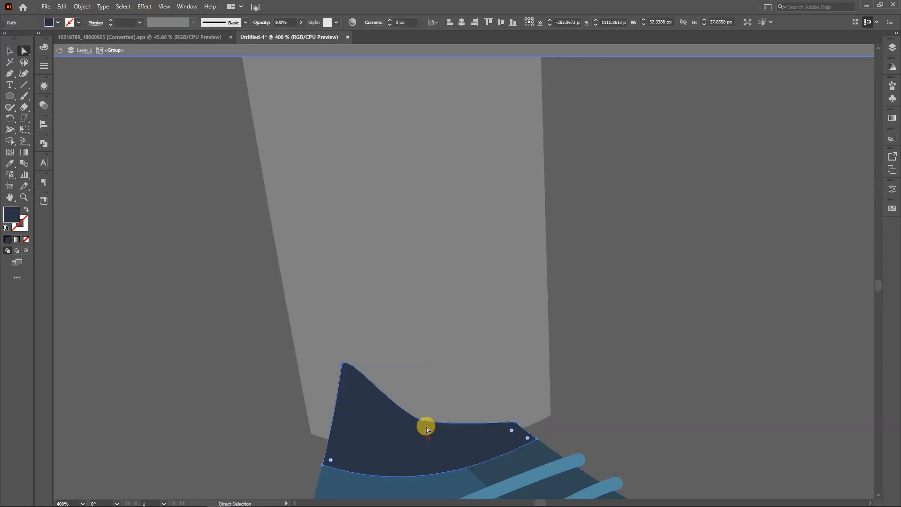
pyautogui.moveTo(421, 419); pyautogui.dragTo(431, 344)
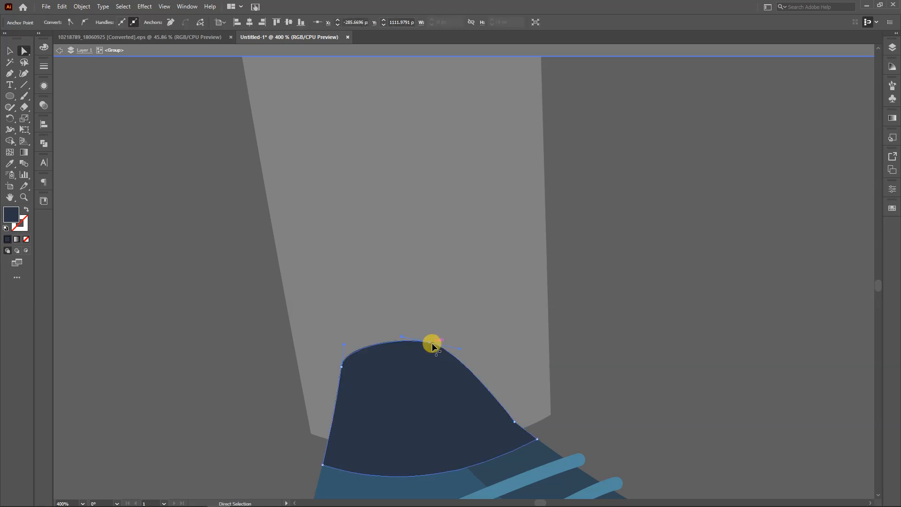
pyautogui.click(610, 352)
pyautogui.scroll(-2, 426, 358)
pyautogui.scroll(-4, 567, 361)
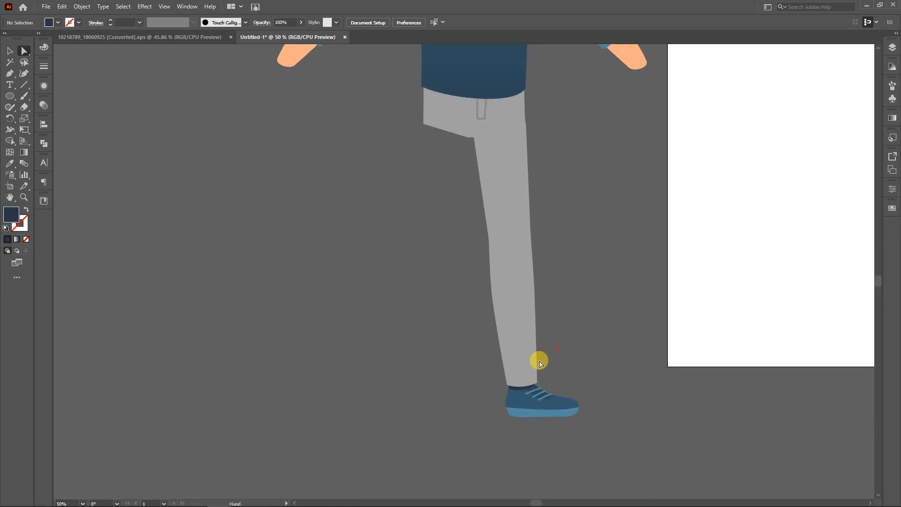
# Duplicate the thigh, lower leg and shoe together and align the copy under the other side of the hip as the second leg
pyautogui.press('v')
pyautogui.click(510, 198)
pyautogui.keyDown('shift'); pyautogui.click(514, 305); pyautogui.keyUp('shift')
pyautogui.keyDown('shift'); pyautogui.click(533, 396); pyautogui.keyUp('shift')
pyautogui.moveTo(520, 336); pyautogui.dragTo(464, 328)
pyautogui.moveTo(524, 93)
pyautogui.mouseDown()
pyautogui.moveTo(544, 94)
pyautogui.moveTo(525, 93)
pyautogui.mouseUp()
pyautogui.scroll(1, 426, 151)
pyautogui.moveTo(460, 161); pyautogui.dragTo(455, 164)
pyautogui.click(595, 164)
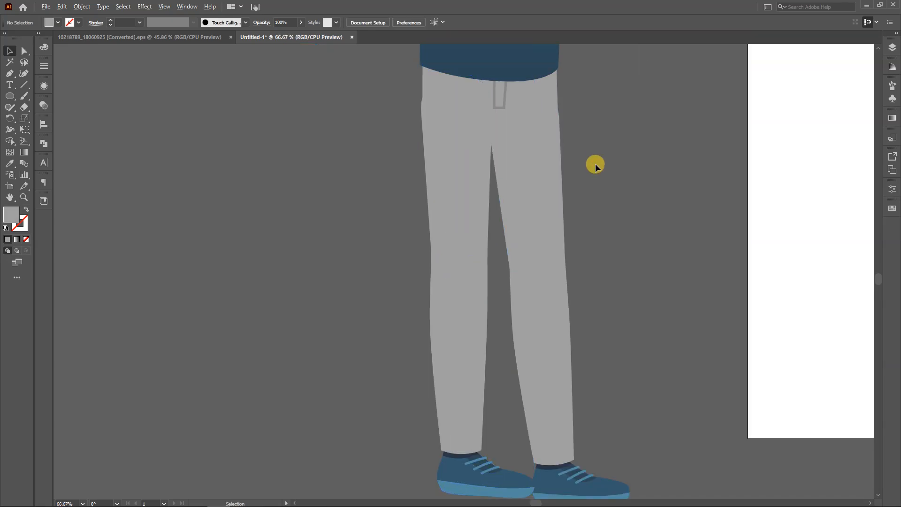
# Isolate the neck shape, round its two upper corners behind the beard, and exit isolation mode
pyautogui.scroll(-3, 594, 164)
pyautogui.scroll(-2, 530, 300)
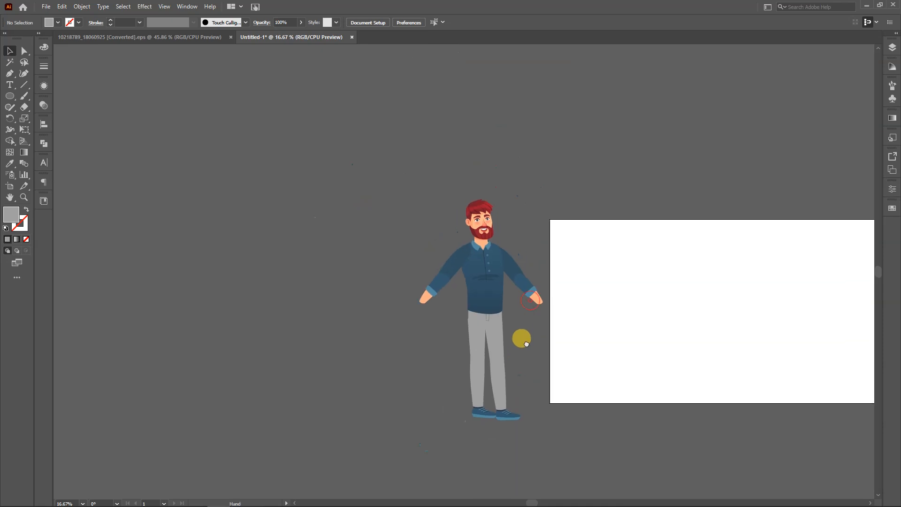
pyautogui.scroll(4, 517, 247)
pyautogui.scroll(4, 419, 196)
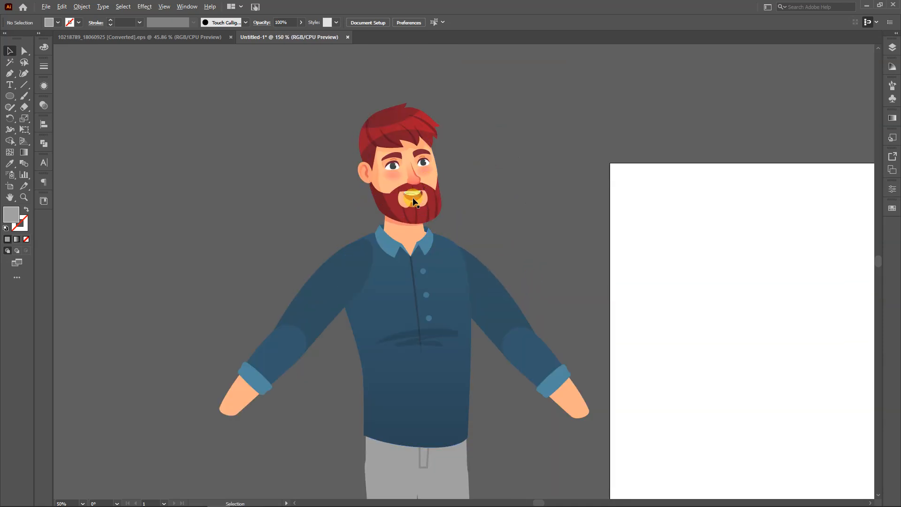
pyautogui.press('a')
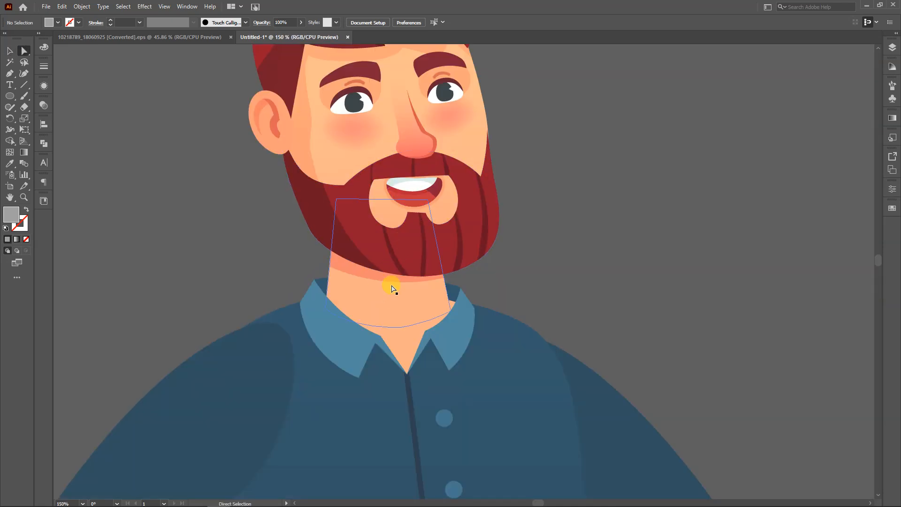
pyautogui.press('v')
pyautogui.click(375, 287)
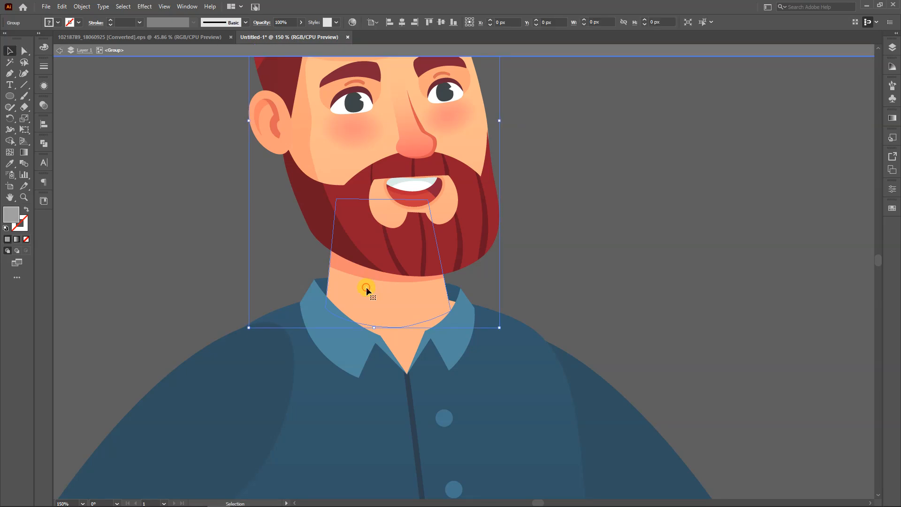
pyautogui.doubleClick(366, 287)
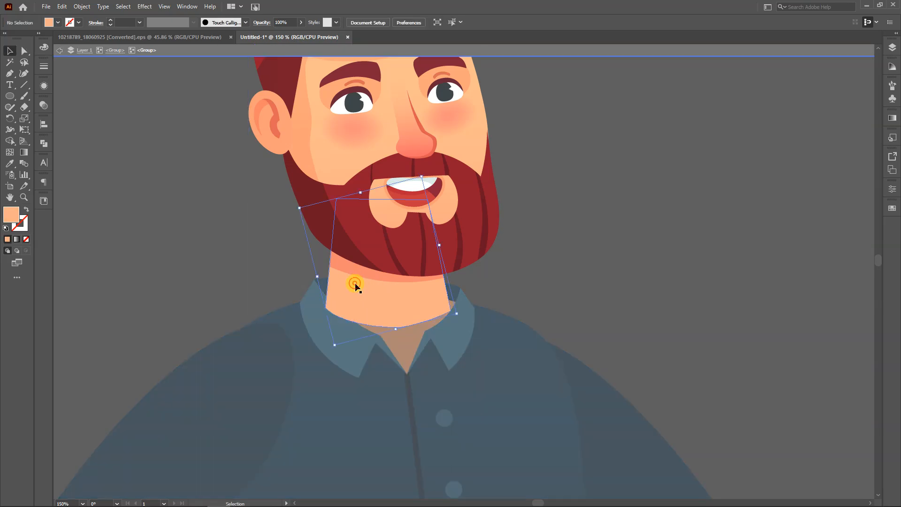
pyautogui.doubleClick(361, 282)
pyautogui.press('a')
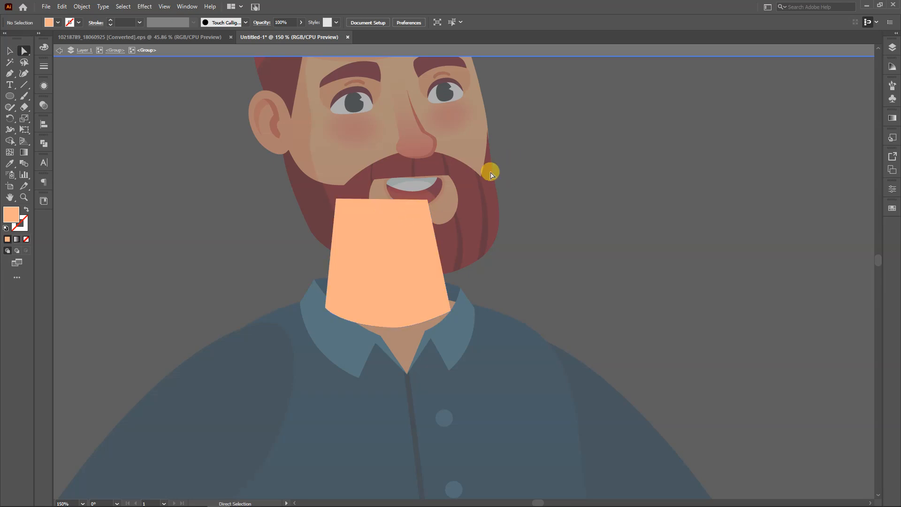
pyautogui.moveTo(591, 149); pyautogui.dragTo(255, 217)
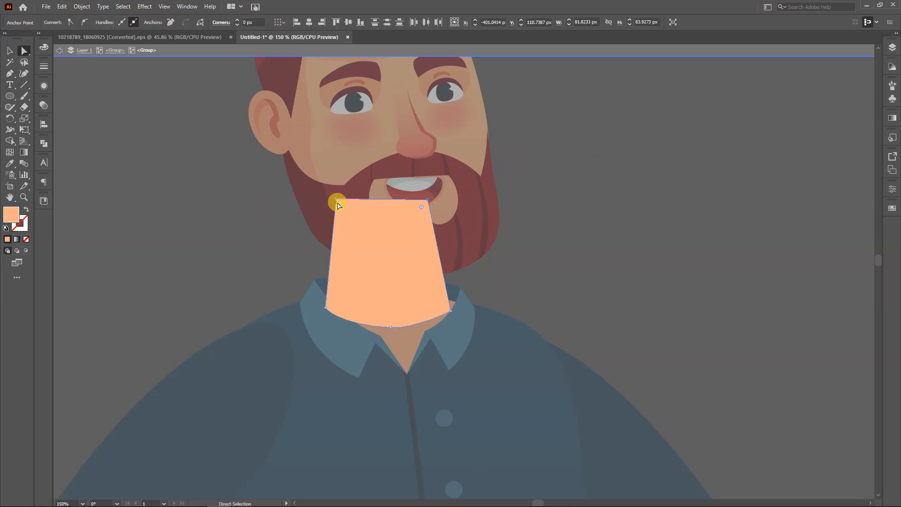
pyautogui.moveTo(340, 204); pyautogui.dragTo(412, 290)
pyautogui.doubleClick(542, 224)
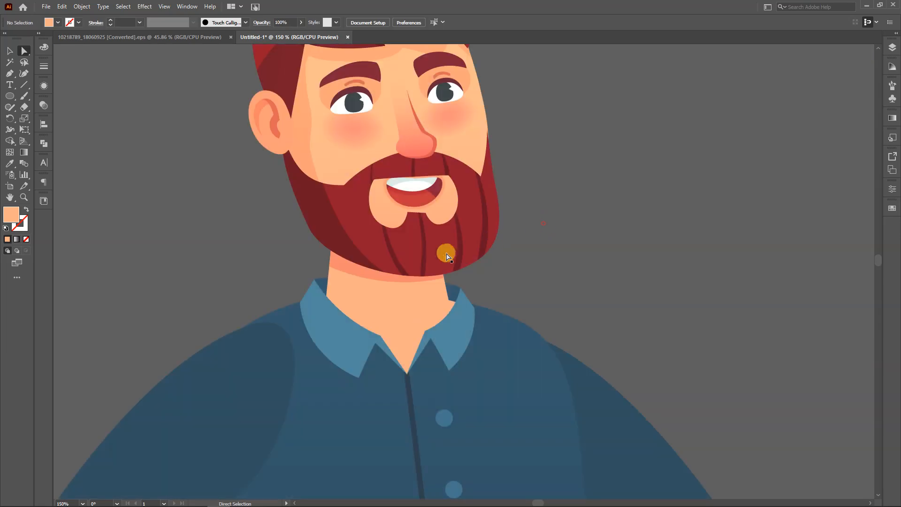
# Cut the darker shadow piece from under the beard and paste it in front inside the isolated neck shape
pyautogui.press('v')
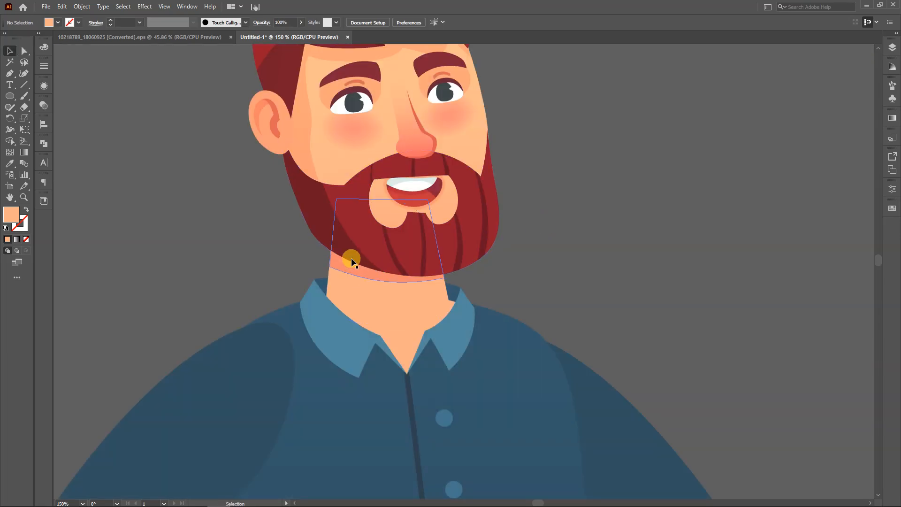
pyautogui.doubleClick(342, 262)
pyautogui.doubleClick(342, 263)
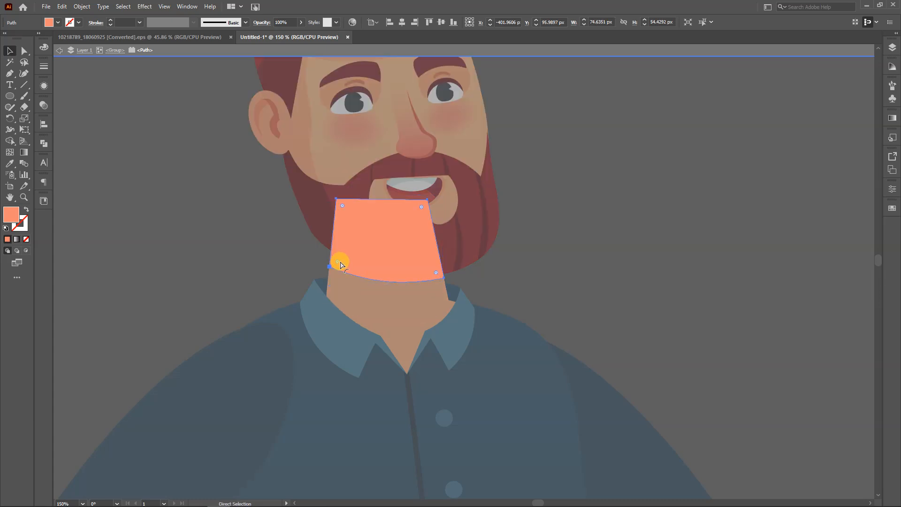
pyautogui.hotkey('ctrl', 'x')
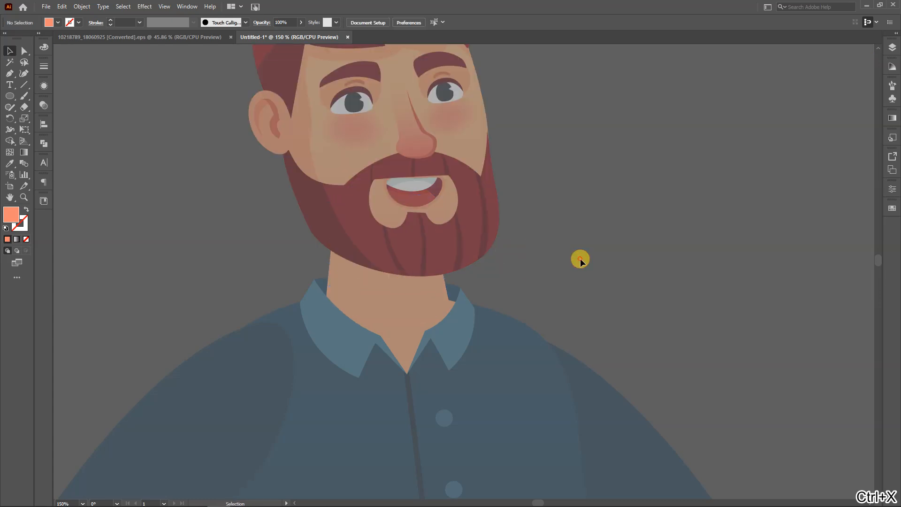
pyautogui.doubleClick(580, 259)
pyautogui.doubleClick(347, 286)
pyautogui.click(346, 278)
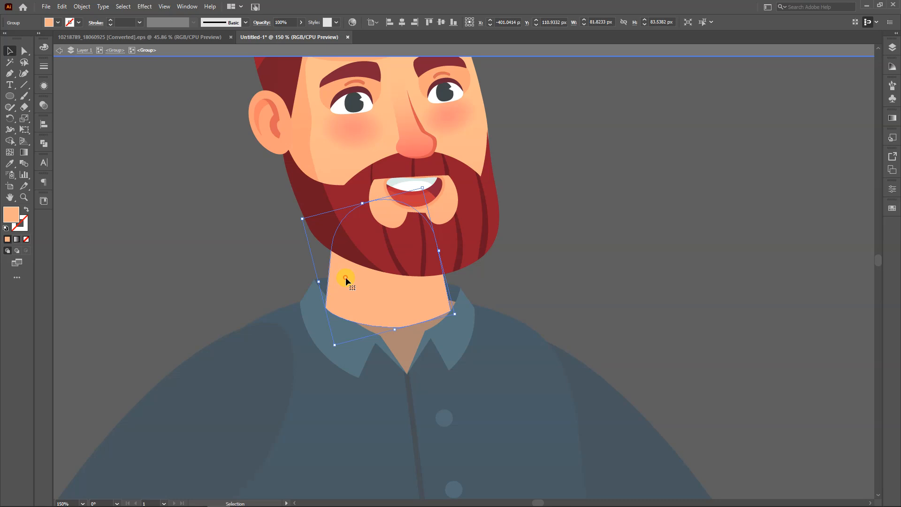
pyautogui.hotkey('ctrl', 'f')
pyautogui.press('v')
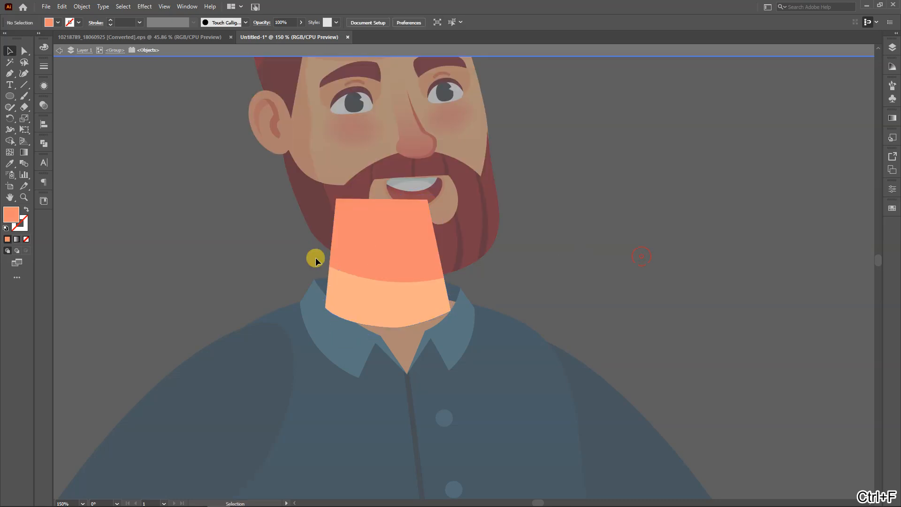
# Trim the shadow corners that extend past the neck's rounded top with Shape Builder
pyautogui.moveTo(573, 179); pyautogui.dragTo(319, 304)
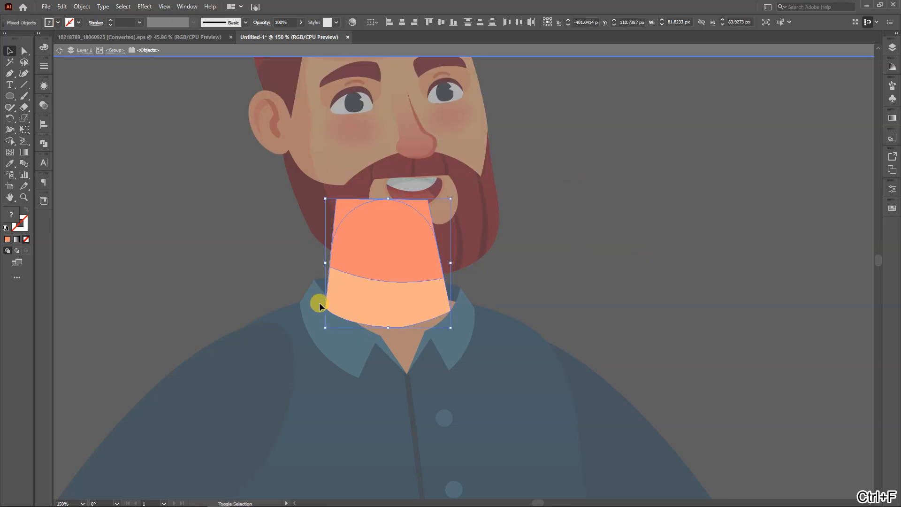
pyautogui.hotkey('shift', 'm')
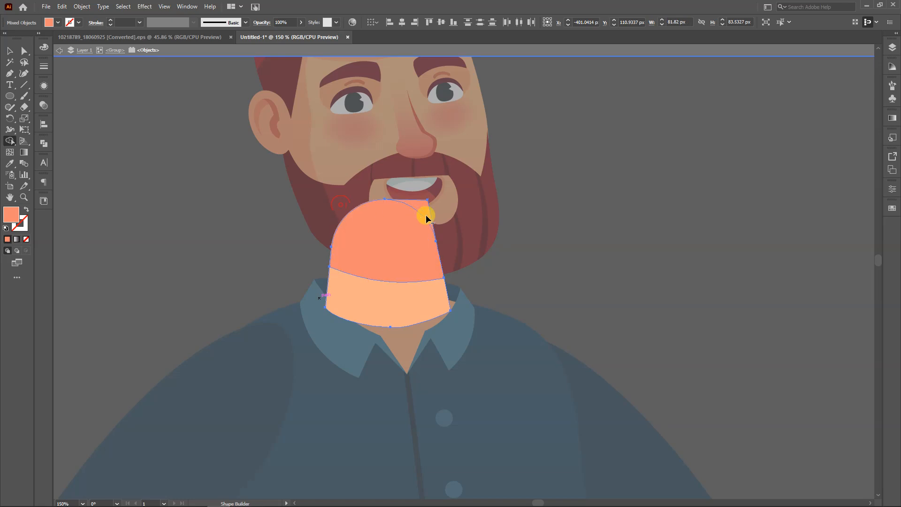
pyautogui.press('v')
# Cut the neck and its shadow out of the head group, paste them in front with the chest skin shape, and exit isolation
pyautogui.moveTo(542, 165); pyautogui.dragTo(208, 330)
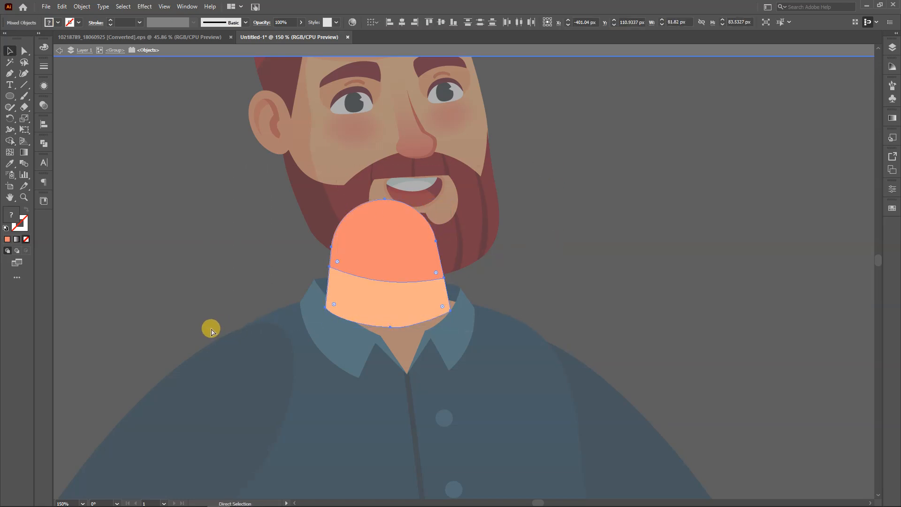
pyautogui.hotkey('ctrl', 'x')
pyautogui.doubleClick(603, 227)
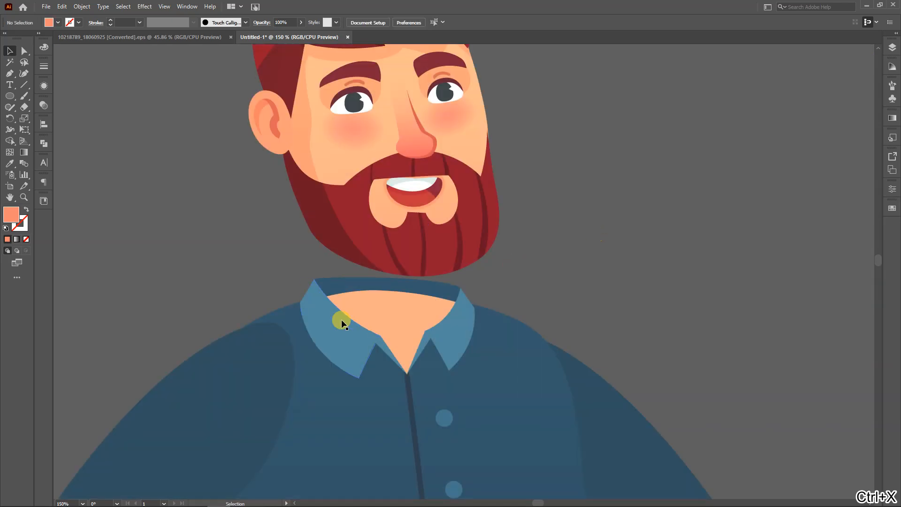
pyautogui.doubleClick(373, 301)
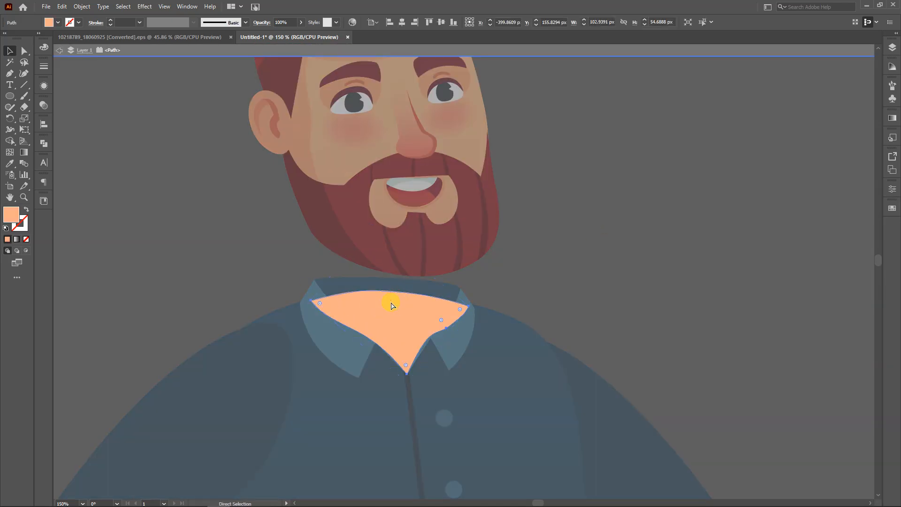
pyautogui.hotkey('ctrl', 'f')
pyautogui.doubleClick(642, 252)
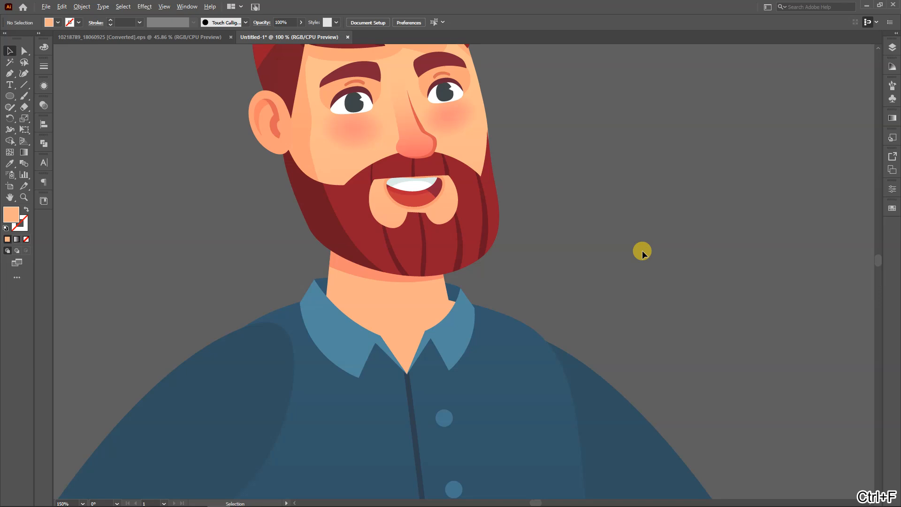
# Save the document as an Illustrator file named overlapping.ai in the Batch 3 lecture 11 folder on the Desktop
pyautogui.scroll(-3, 642, 254)
pyautogui.moveTo(642, 263); pyautogui.dragTo(469, 295)
pyautogui.scroll(-2, 460, 297)
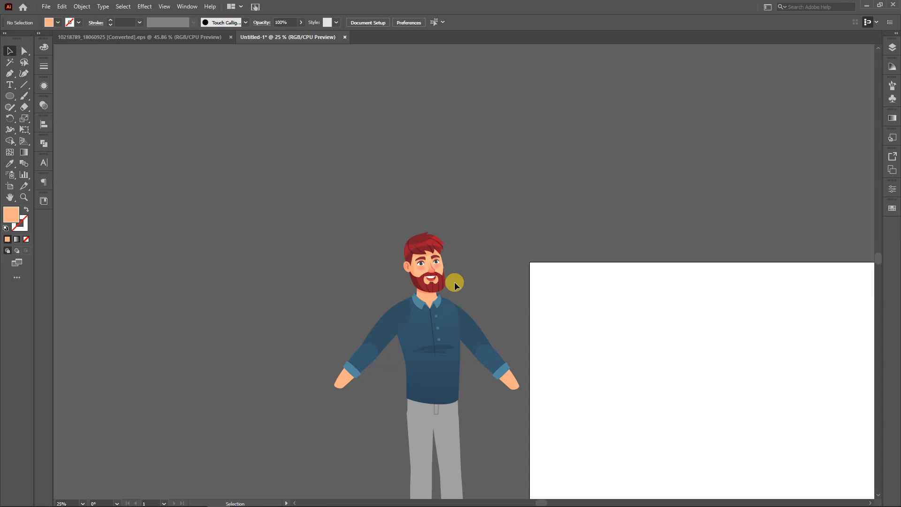
pyautogui.scroll(-5, 454, 284)
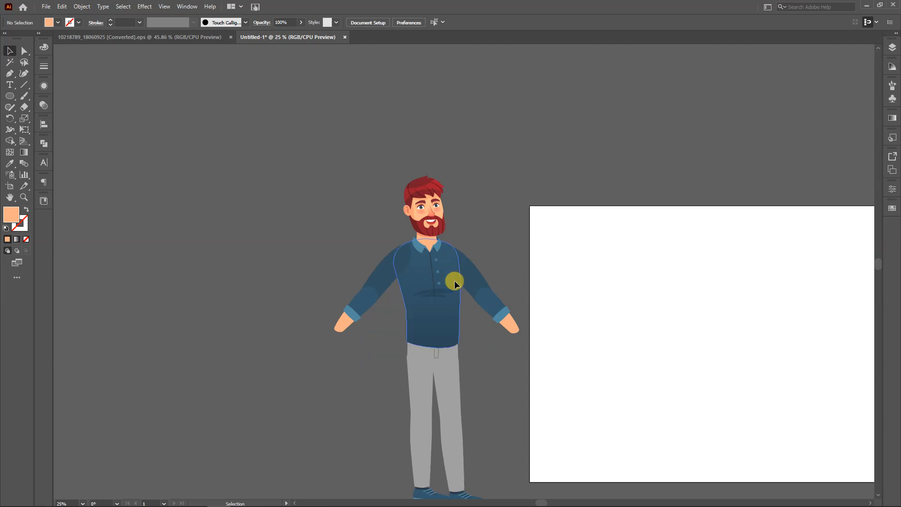
pyautogui.hotkey('ctrl', 's')
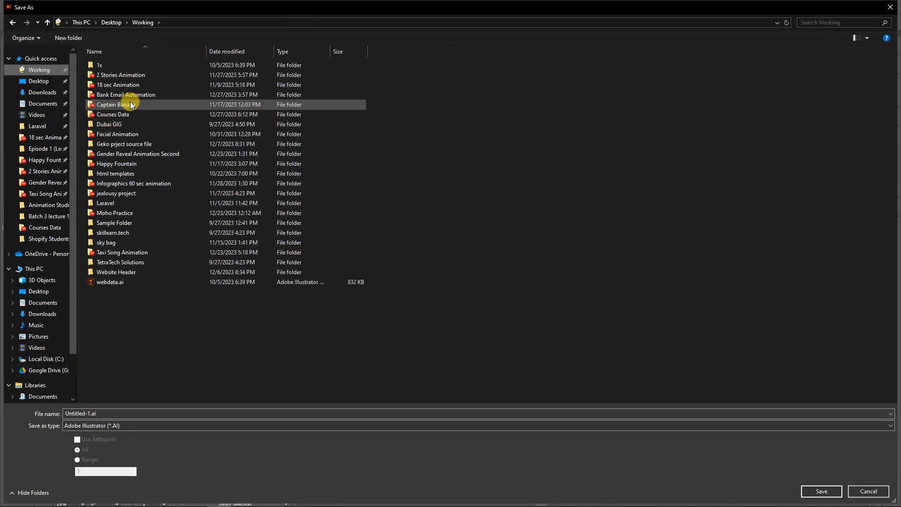
pyautogui.click(40, 82)
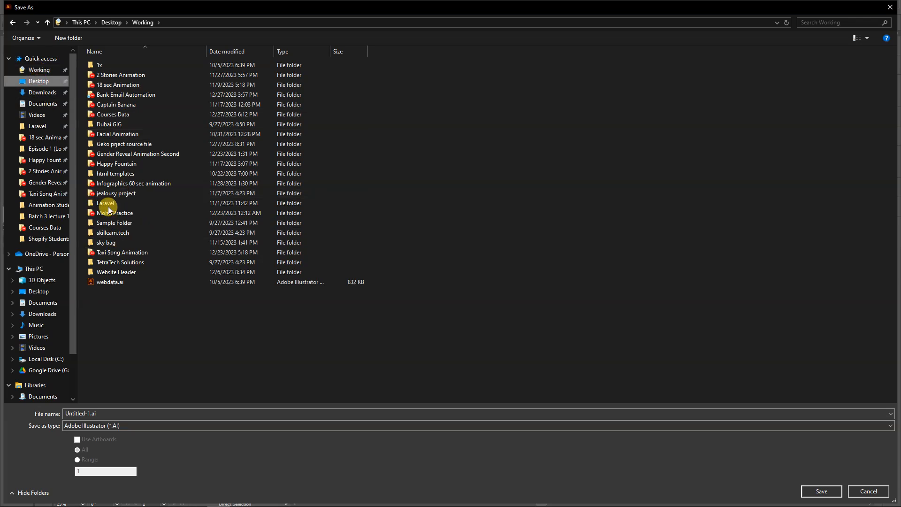
pyautogui.click(131, 127)
pyautogui.doubleClick(130, 127)
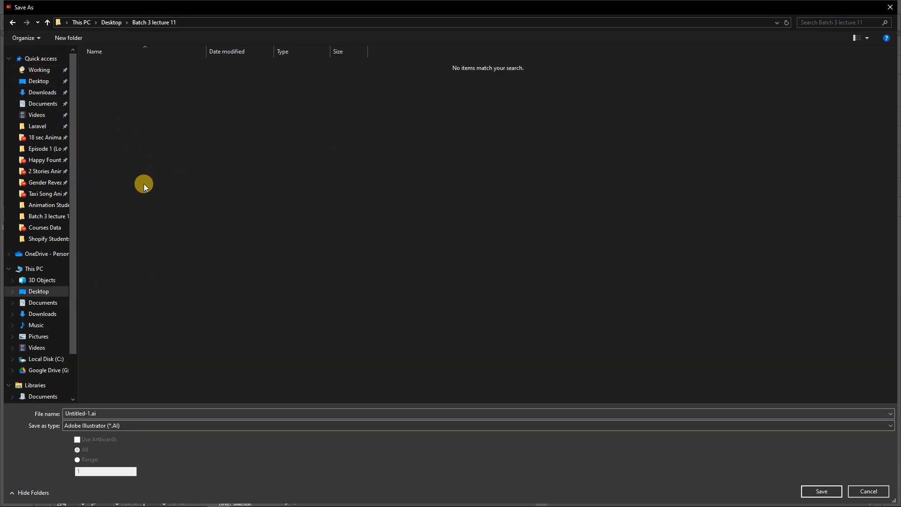
pyautogui.click(157, 413)
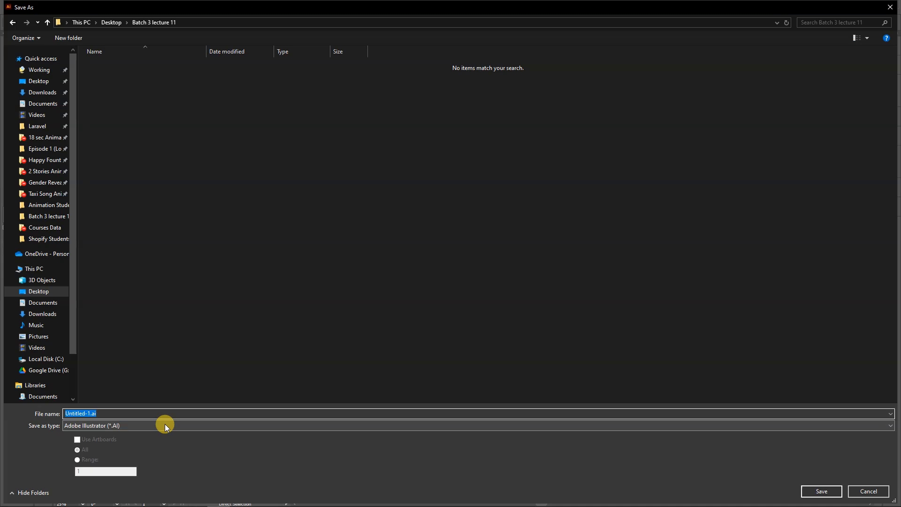
pyautogui.write('overlapping')
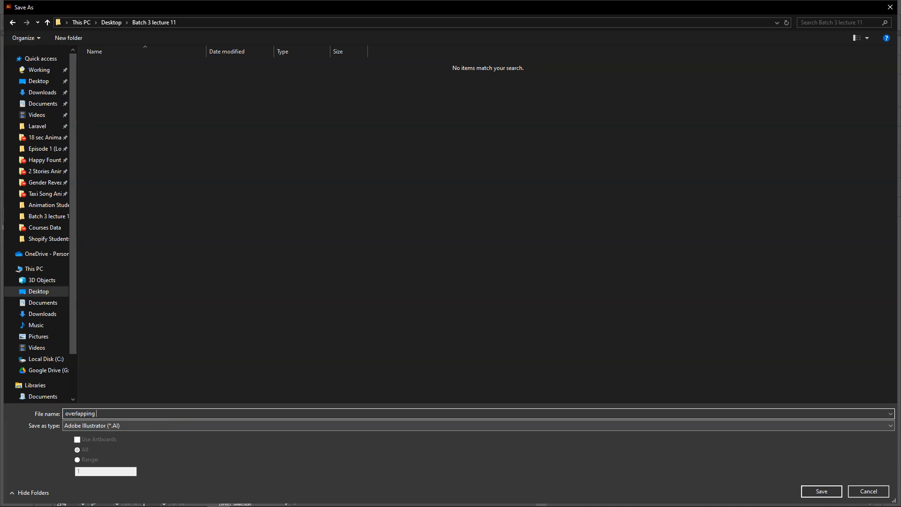
pyautogui.press('Return')
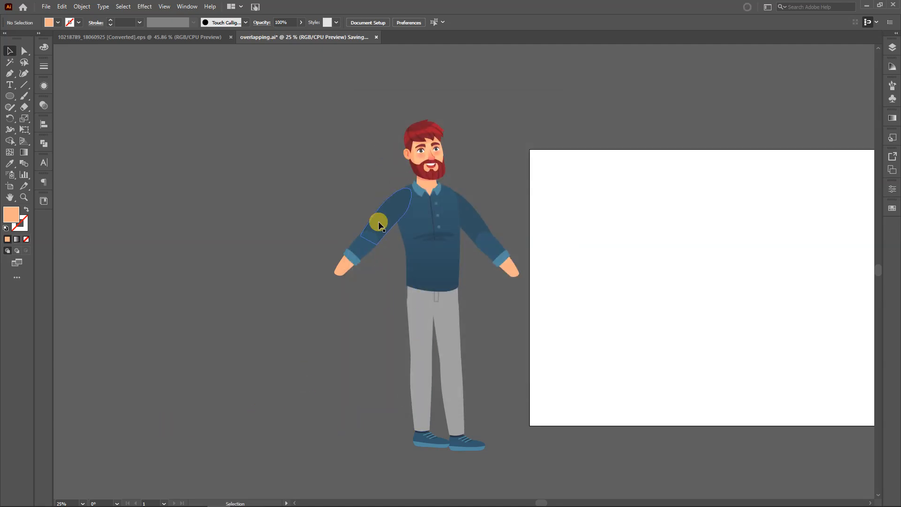
# Cut the thigh on the character's image-right leg, paste it in front on a new layer, and hide that layer
pyautogui.click(446, 332)
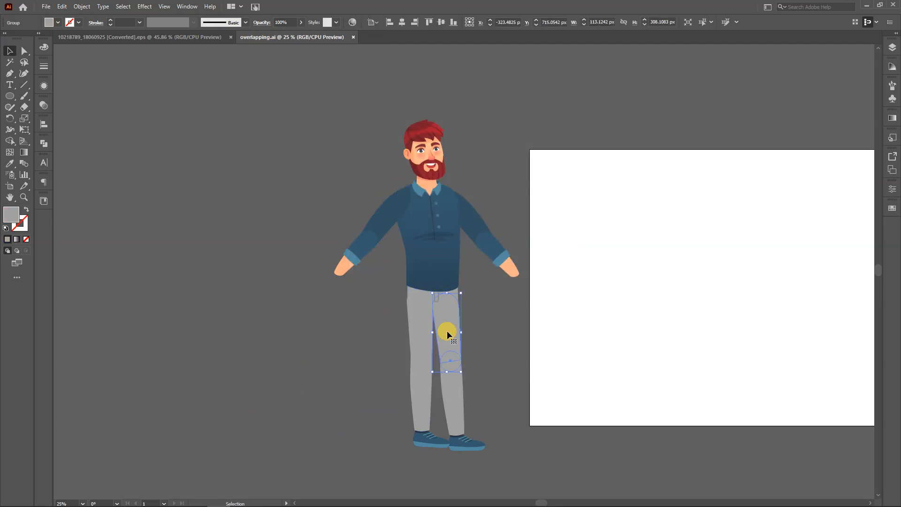
pyautogui.click(892, 48)
pyautogui.click(854, 393)
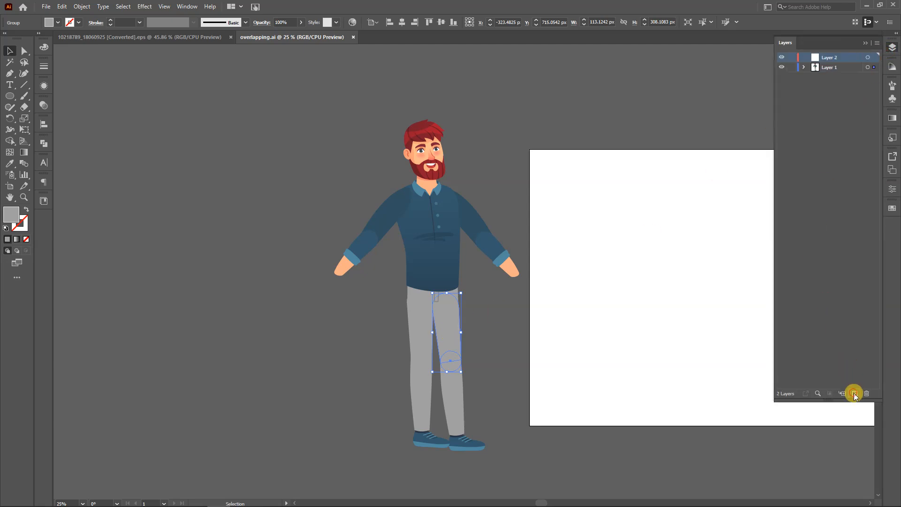
pyautogui.hotkey('ctrl', 'x')
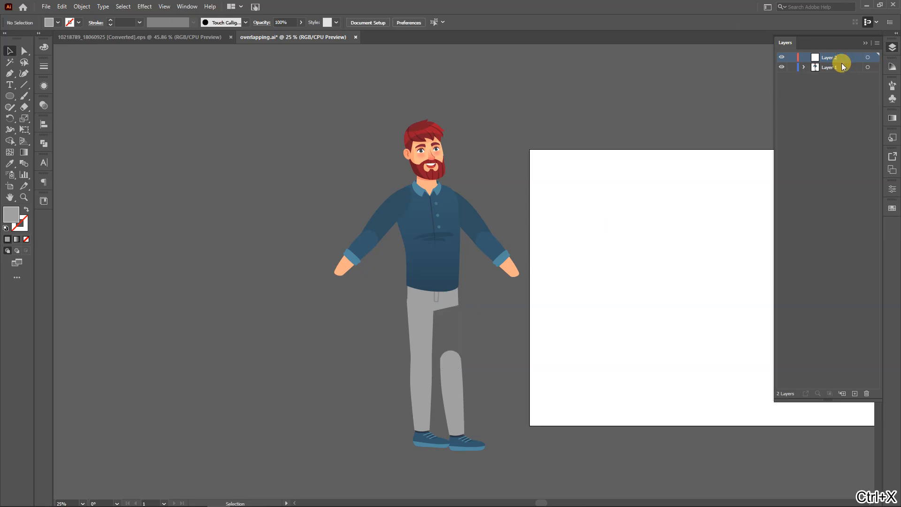
pyautogui.hotkey('ctrl', 'f')
pyautogui.click(781, 58)
# Cut the image-right lower leg and paste it in front on its own new layer
pyautogui.click(455, 392)
pyautogui.hotkey('ctrl', 'x')
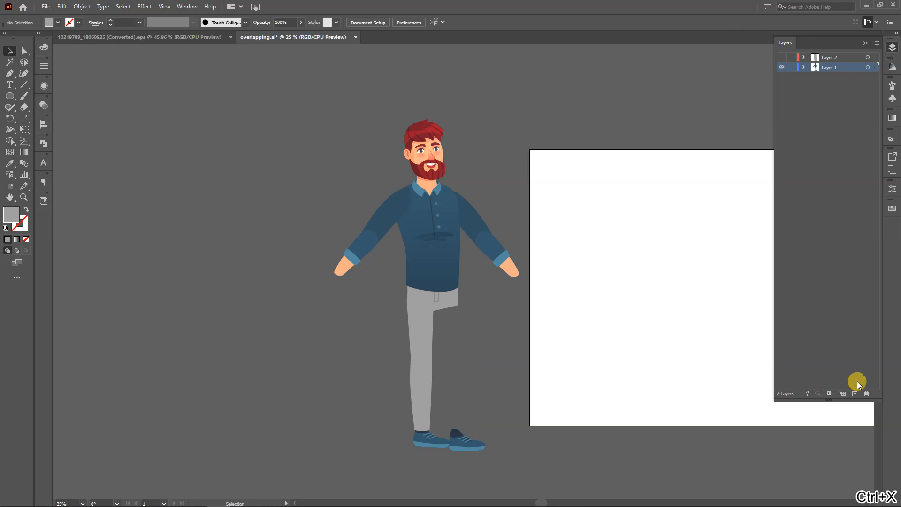
pyautogui.click(854, 393)
pyautogui.hotkey('ctrl', 'f')
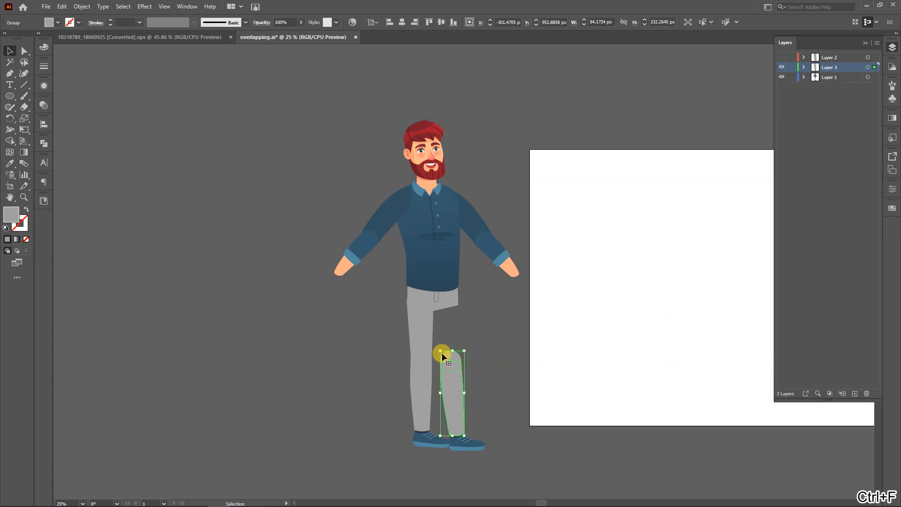
# Cut the image-left thigh and paste it in front on its own new layer
pyautogui.click(422, 323)
pyautogui.hotkey('ctrl', 'x')
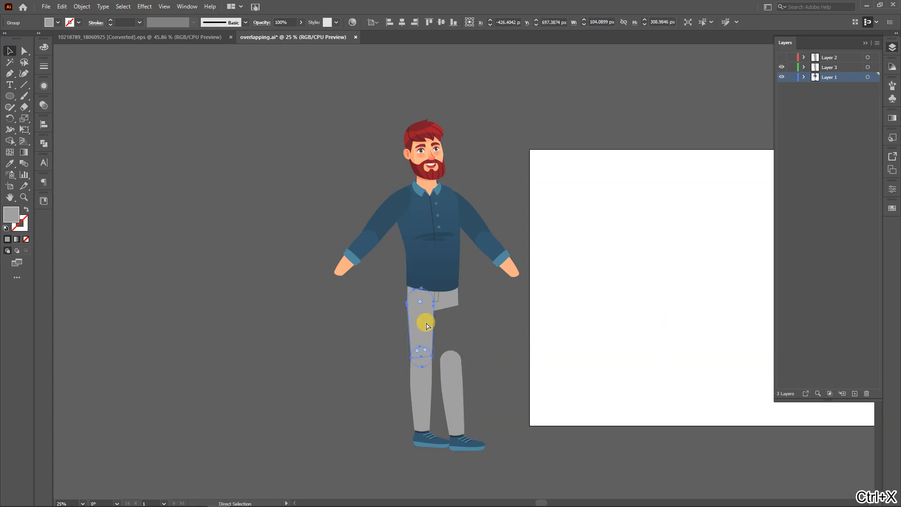
pyautogui.click(855, 393)
pyautogui.hotkey('ctrl', 'f')
# Cut the image-left lower leg, paste it in front on a new layer, and hide the three leg layers still showing
pyautogui.click(416, 387)
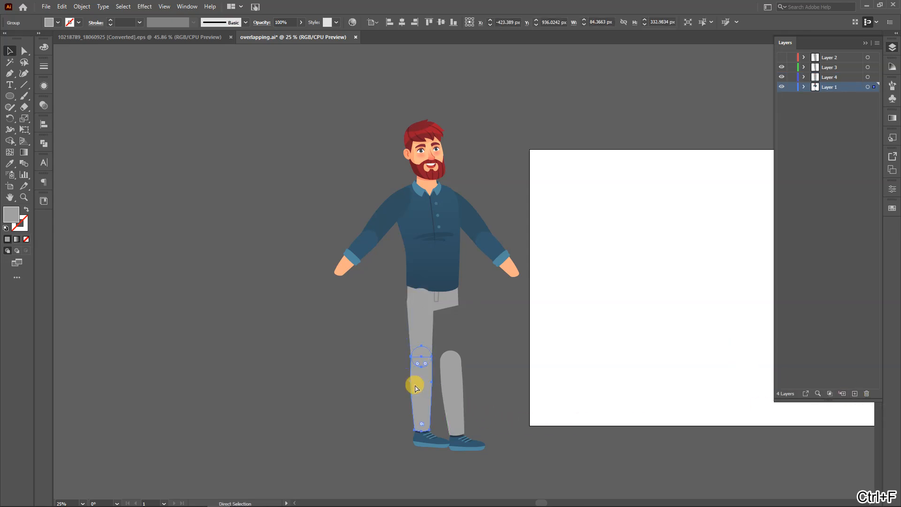
pyautogui.hotkey('ctrl', 'x')
pyautogui.click(854, 393)
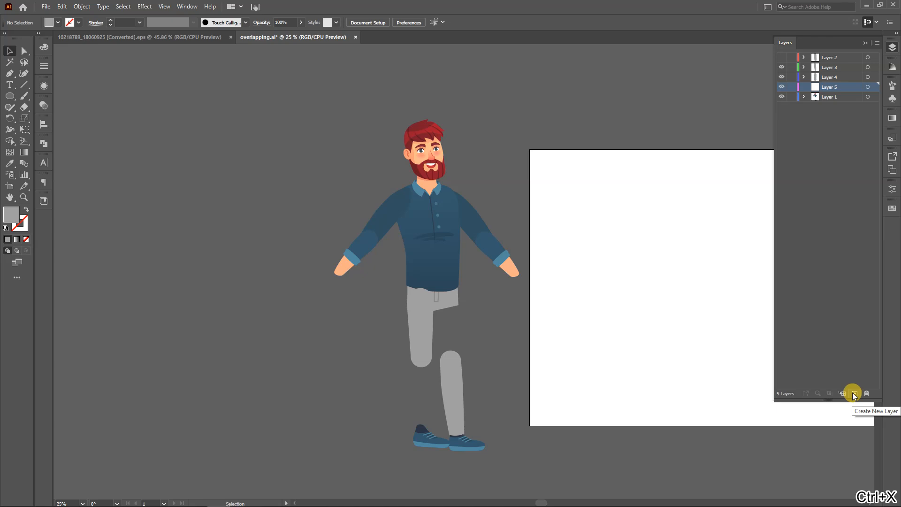
pyautogui.hotkey('ctrl', 'f')
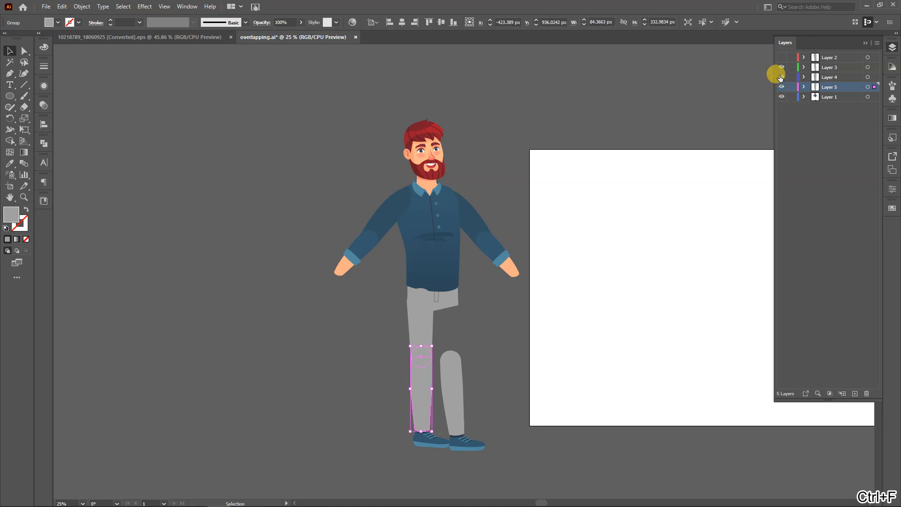
pyautogui.click(781, 67)
pyautogui.click(781, 77)
pyautogui.click(782, 87)
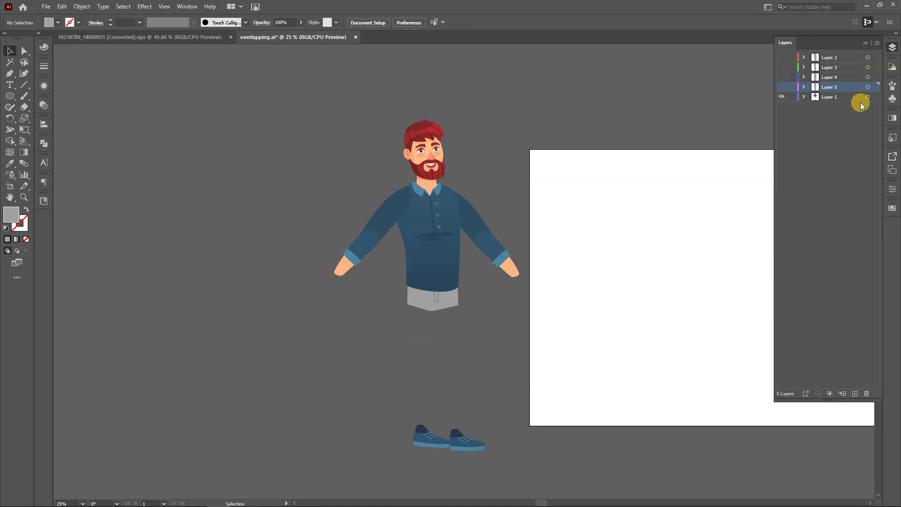
# Cut the image-right shoe, paste it in front on a new layer, and hide that layer
pyautogui.click(459, 445)
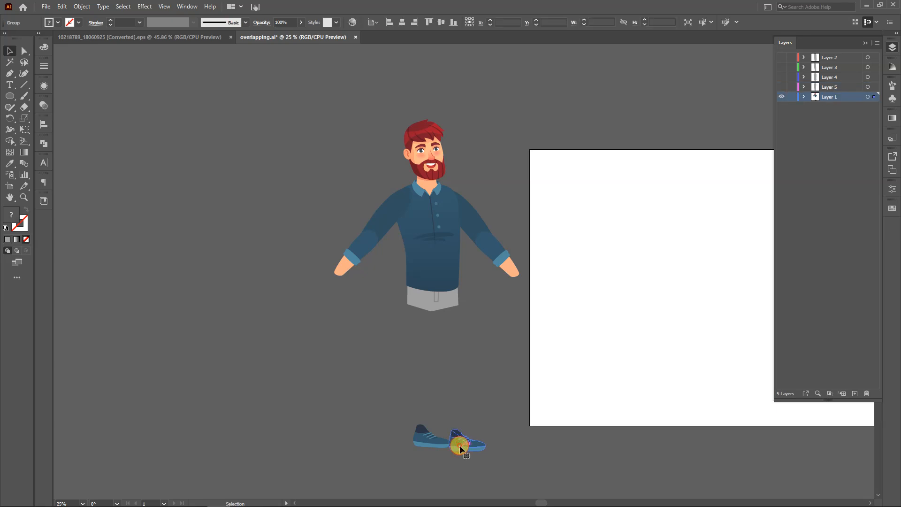
pyautogui.hotkey('ctrl', 'x')
pyautogui.click(854, 393)
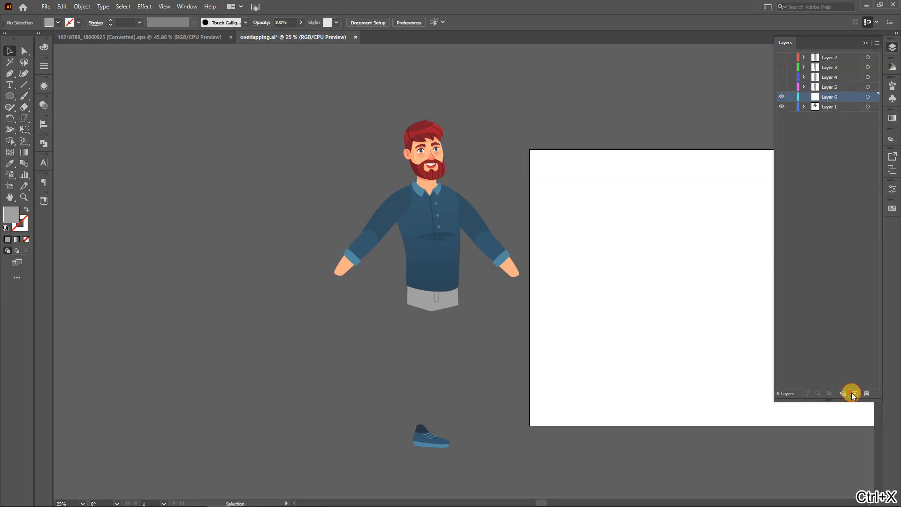
pyautogui.hotkey('ctrl', 'f')
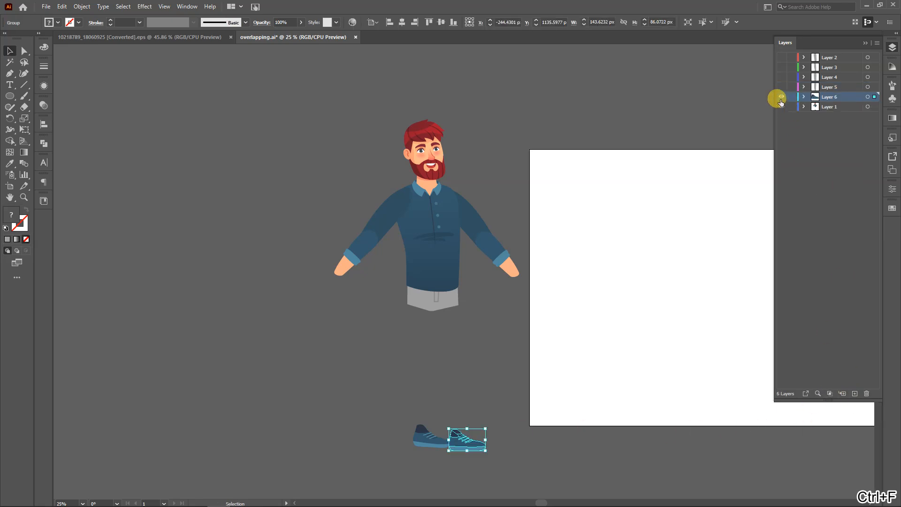
pyautogui.click(780, 97)
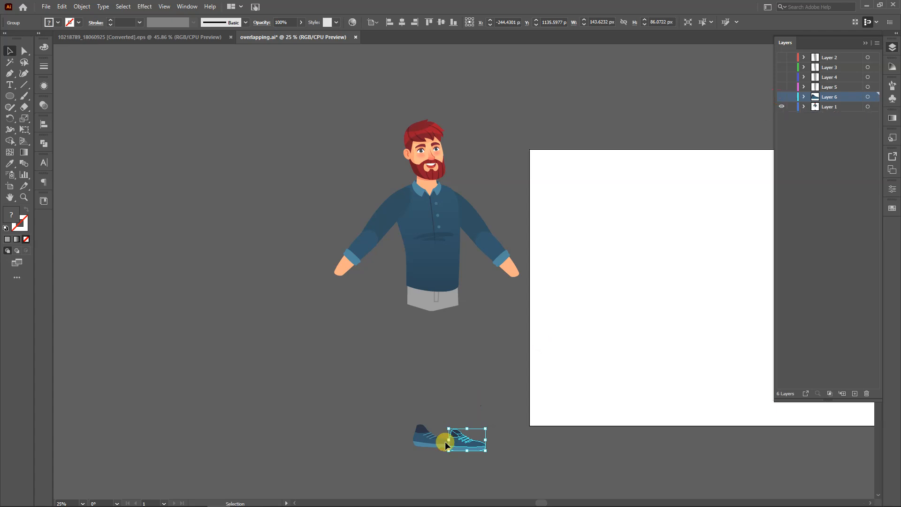
# Cut the image-left shoe, paste it in front on a new layer, and hide that layer
pyautogui.click(427, 441)
pyautogui.hotkey('ctrl', 'x')
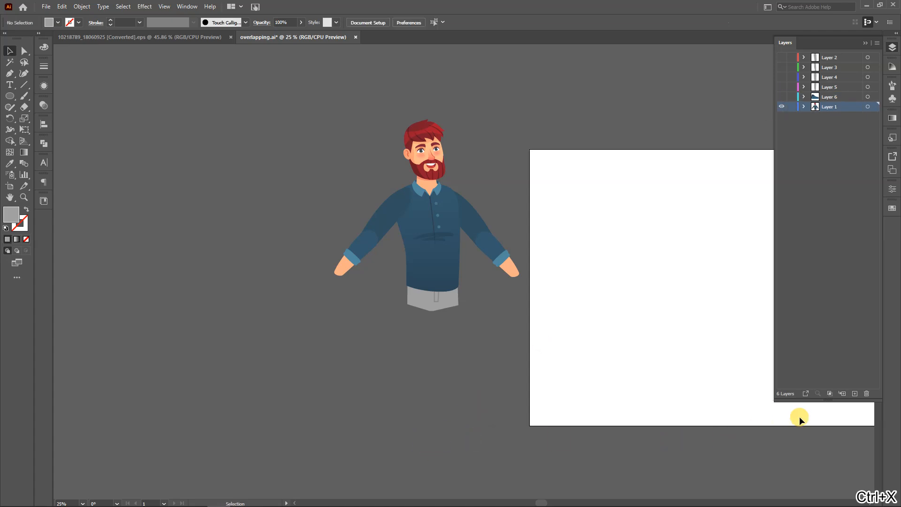
pyautogui.click(853, 394)
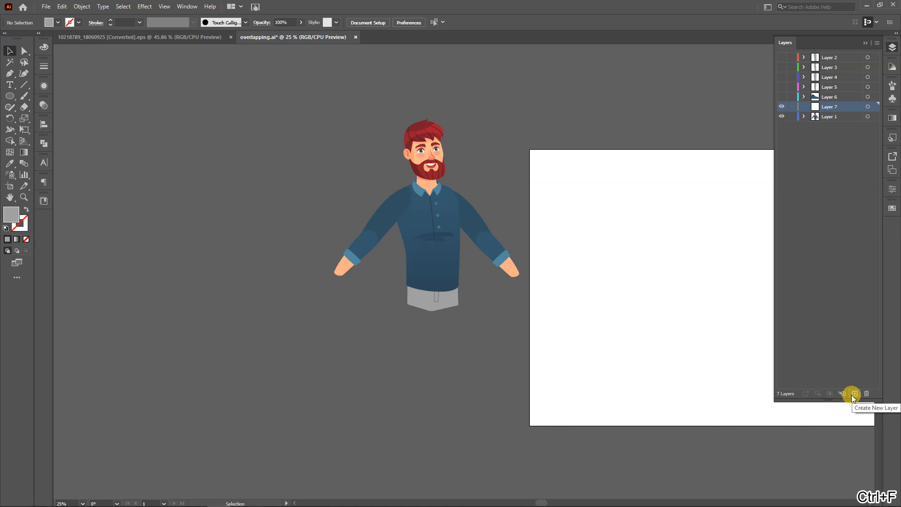
pyautogui.hotkey('ctrl', 'f')
pyautogui.click(483, 332)
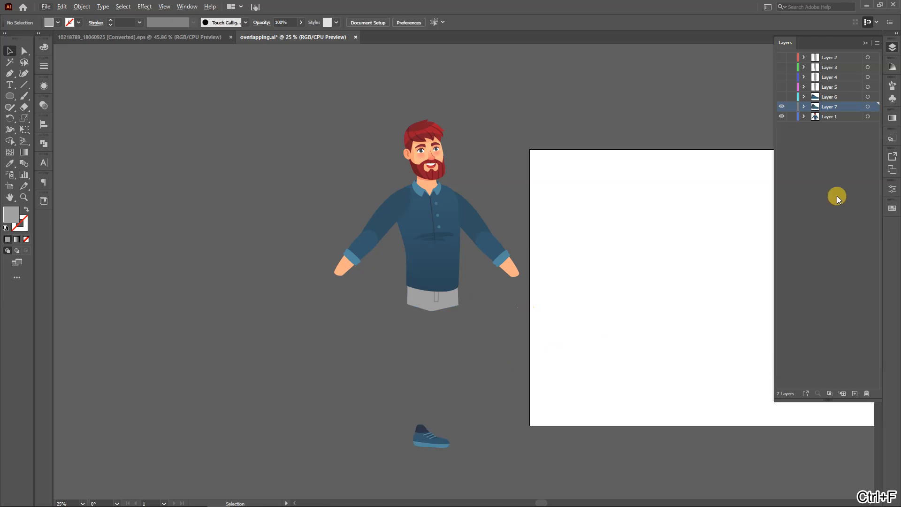
pyautogui.click(781, 107)
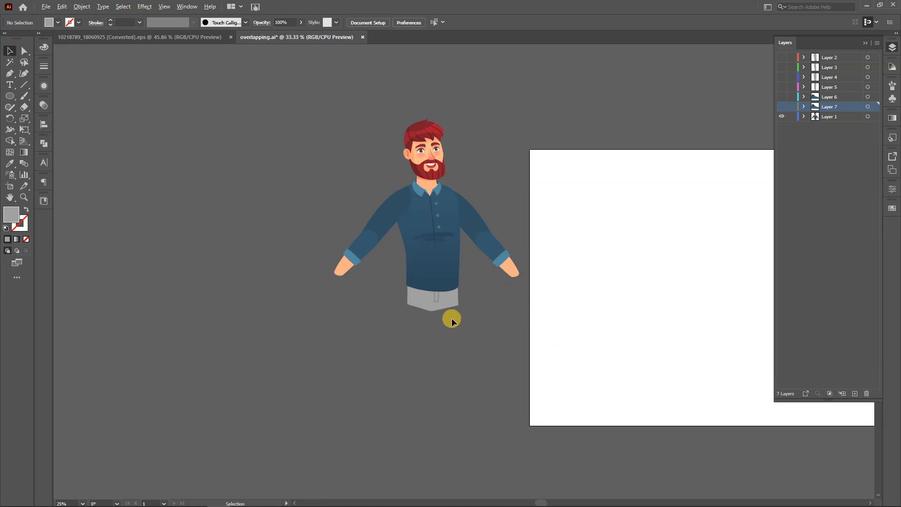
# Pull the two bottom anchor points of the grey hip shape downward and delete the left one
pyautogui.keyDown('alt'); pyautogui.scroll(5, 452, 317); pyautogui.keyUp('alt')
pyautogui.press('a')
pyautogui.click(307, 304)
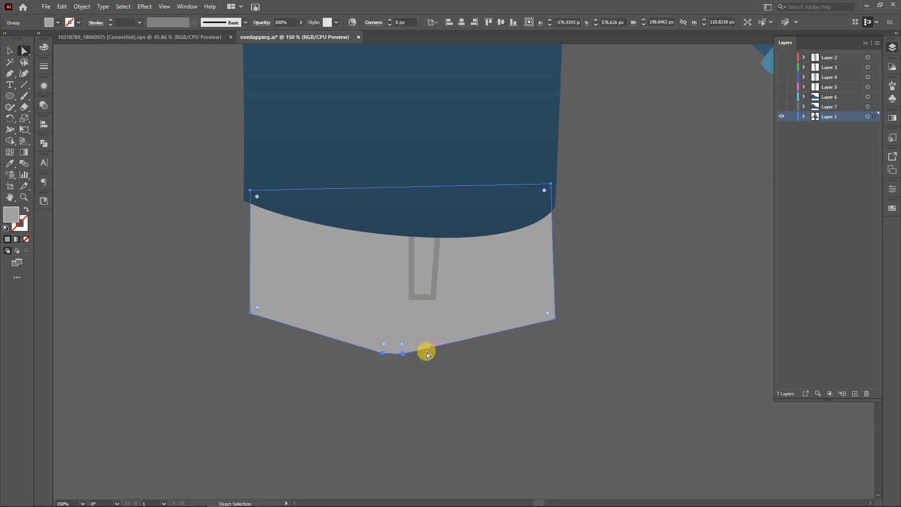
pyautogui.moveTo(438, 389); pyautogui.dragTo(347, 338)
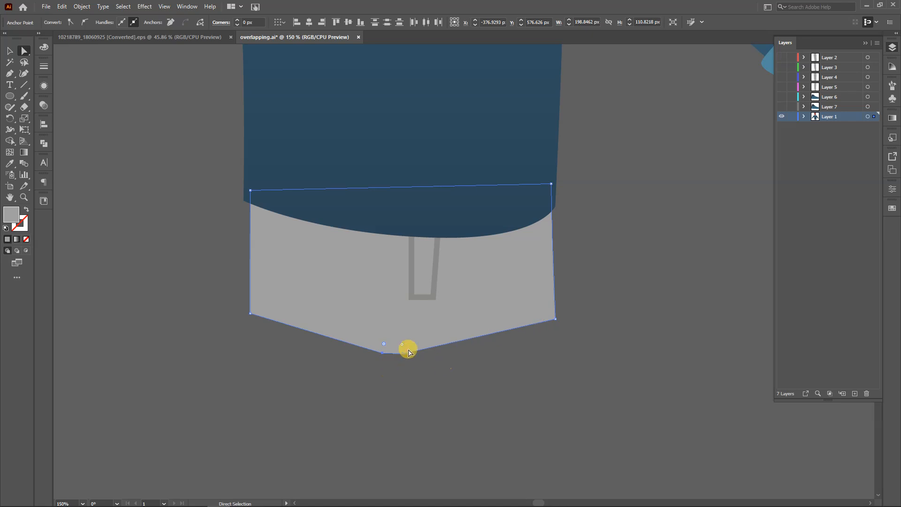
pyautogui.moveTo(402, 351); pyautogui.dragTo(380, 298)
pyautogui.hotkey('ctrl', 'z')
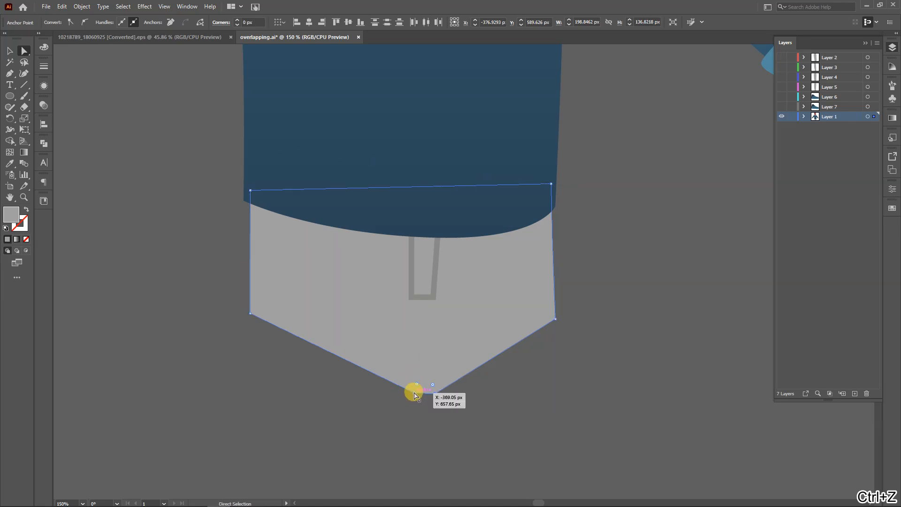
pyautogui.click(414, 394)
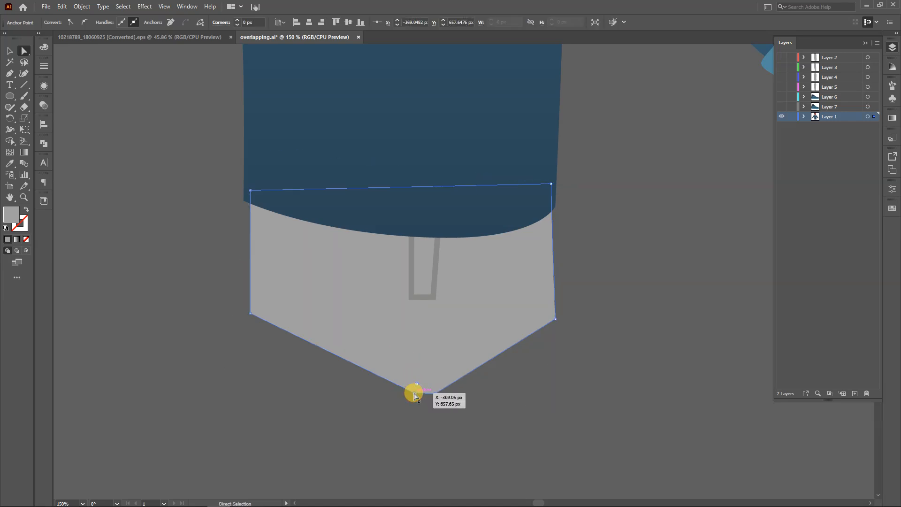
pyautogui.press('p')
pyautogui.press('a')
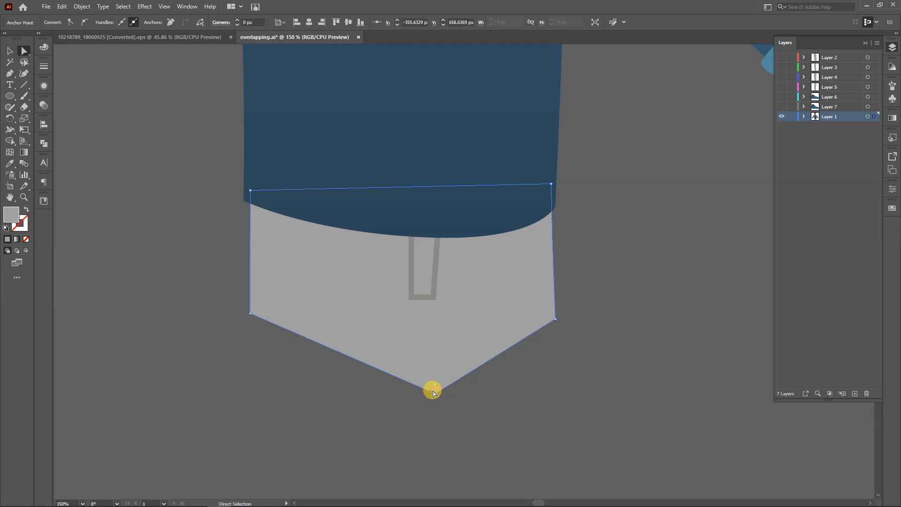
pyautogui.moveTo(435, 392); pyautogui.dragTo(465, 243)
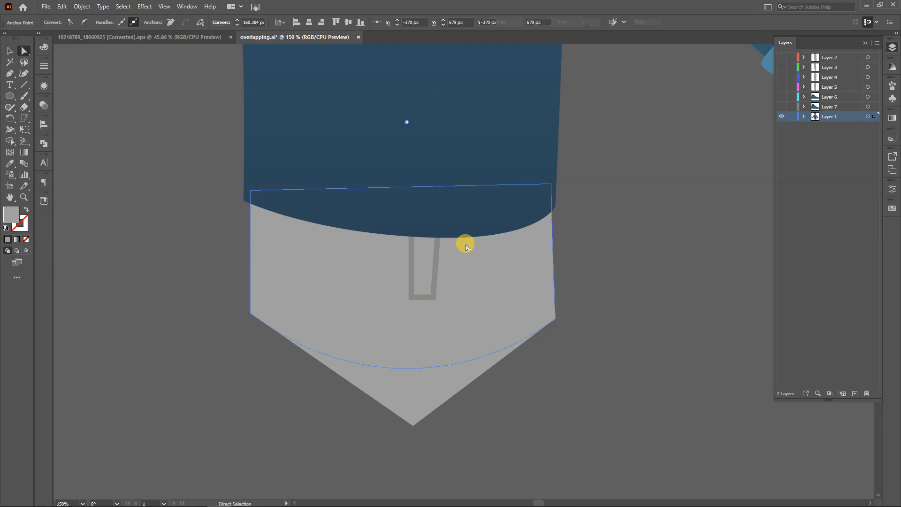
pyautogui.click(613, 323)
pyautogui.scroll(-2, 464, 346)
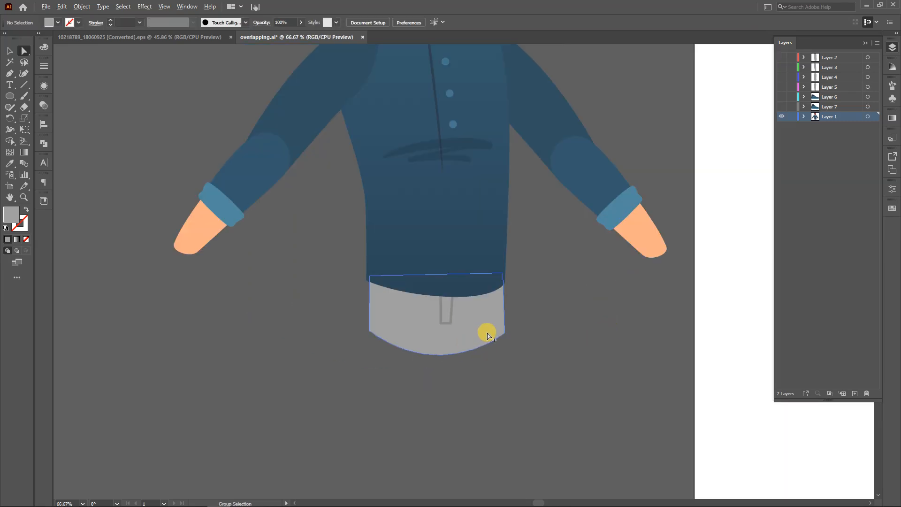
pyautogui.scroll(4, 486, 332)
pyautogui.moveTo(610, 300); pyautogui.dragTo(532, 377)
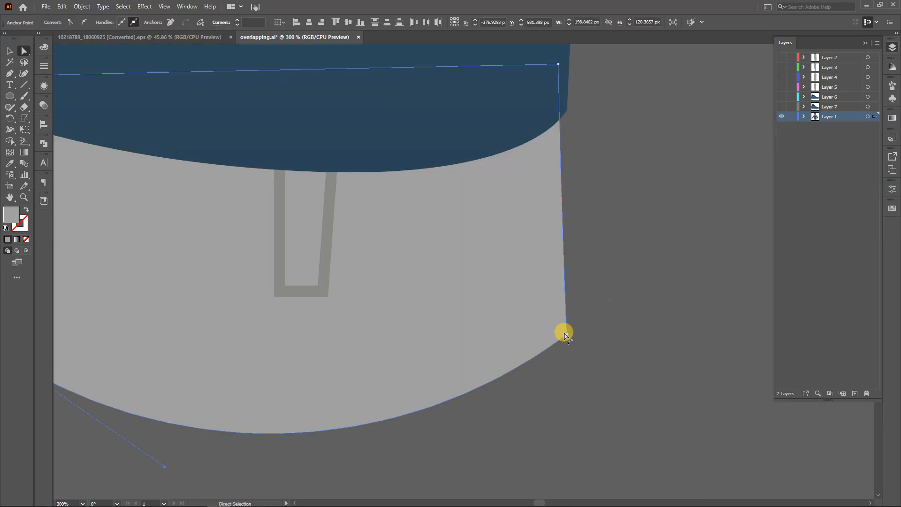
pyautogui.click(589, 356)
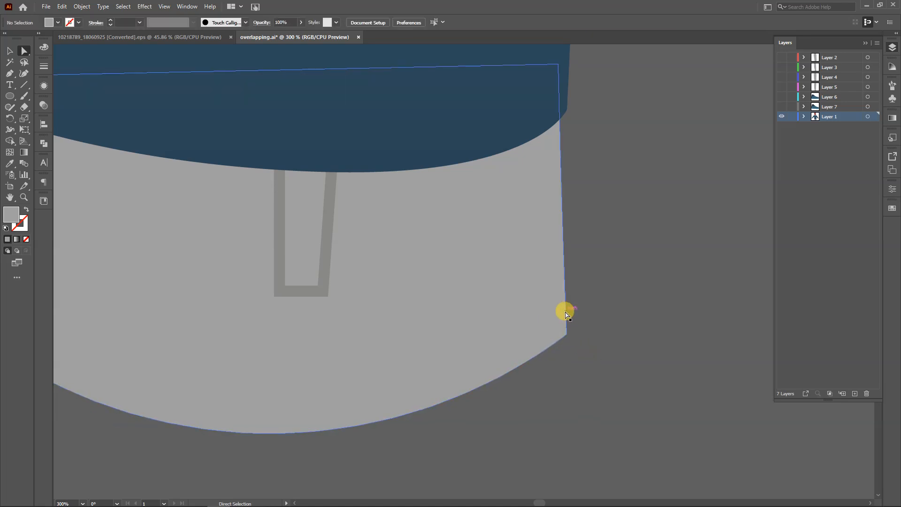
pyautogui.click(568, 335)
pyautogui.click(604, 355)
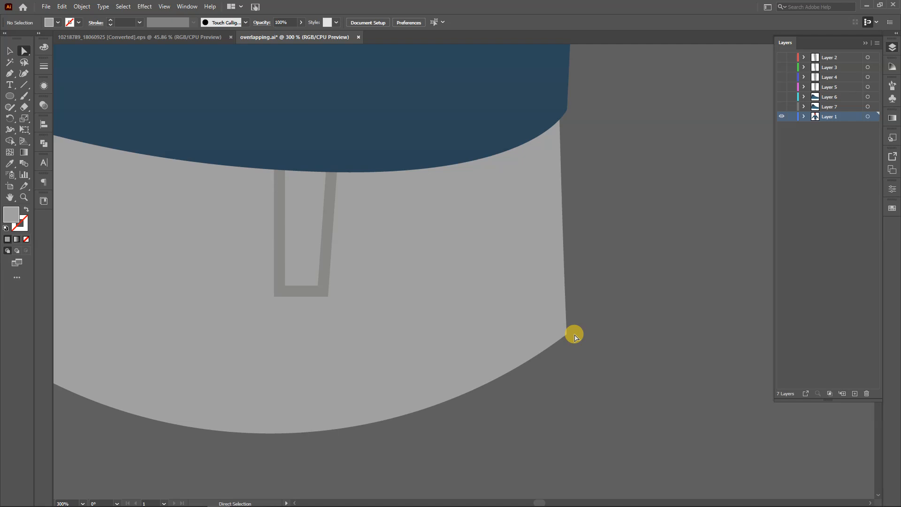
pyautogui.hotkey('ctrl', 'z')
pyautogui.hotkey('ctrl', 'z')
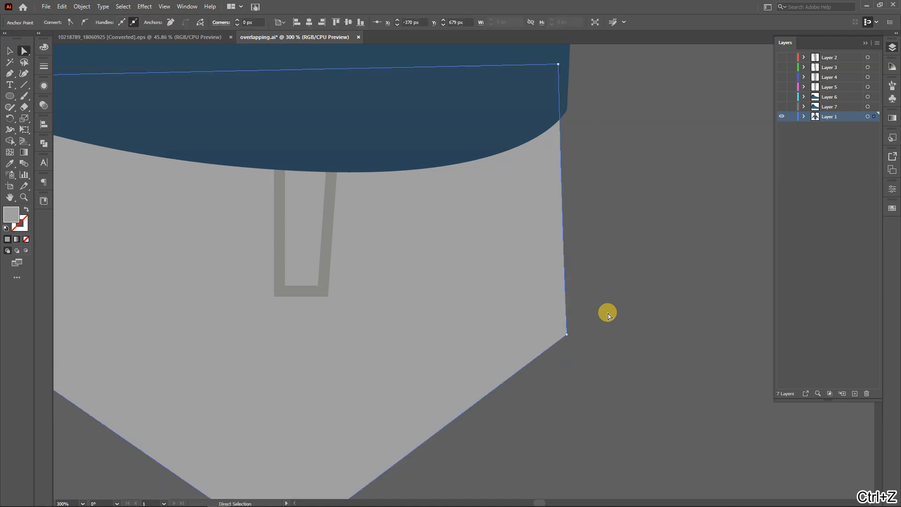
# Round the hip shape's lower side corners, the image-right one by about 22 px, and its bottom point into a smooth curve
pyautogui.scroll(-3, 589, 330)
pyautogui.moveTo(639, 327); pyautogui.dragTo(556, 328)
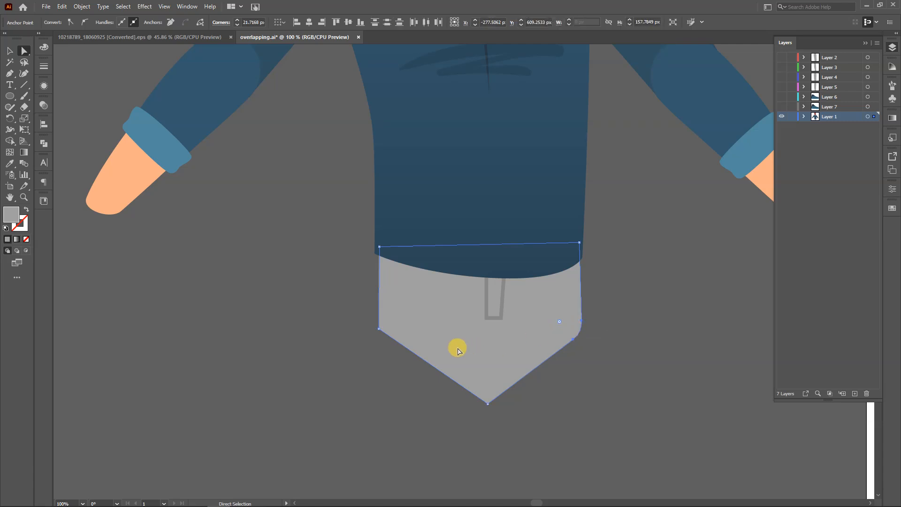
pyautogui.moveTo(348, 297); pyautogui.dragTo(407, 324)
pyautogui.moveTo(519, 416); pyautogui.dragTo(525, 164)
pyautogui.click(653, 285)
pyautogui.scroll(-3, 645, 298)
pyautogui.click(645, 299)
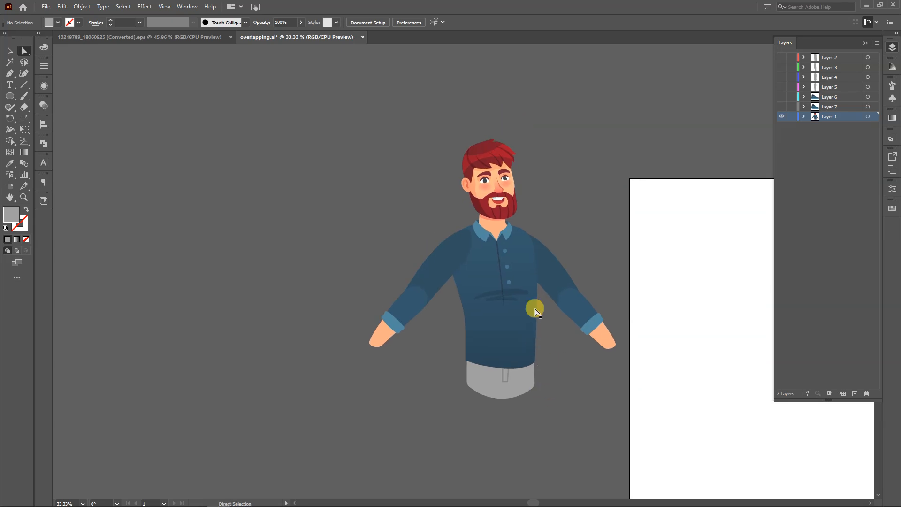
# Cut the image-right forearm group with its cuff and hand, and paste it in front on a new layer
pyautogui.scroll(2, 532, 336)
pyautogui.moveTo(461, 242); pyautogui.dragTo(387, 207)
pyautogui.click(493, 386)
pyautogui.press('v')
pyautogui.click(547, 329)
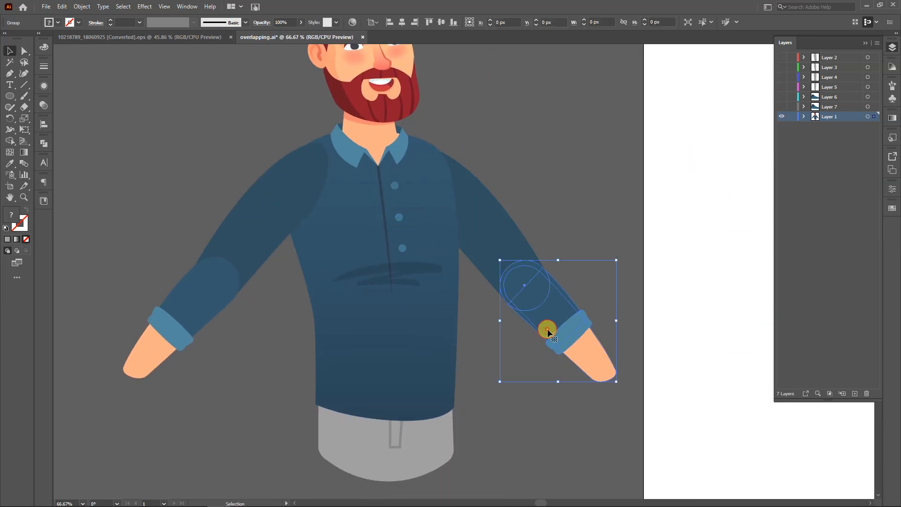
pyautogui.hotkey('ctrl', 'x')
pyautogui.click(854, 393)
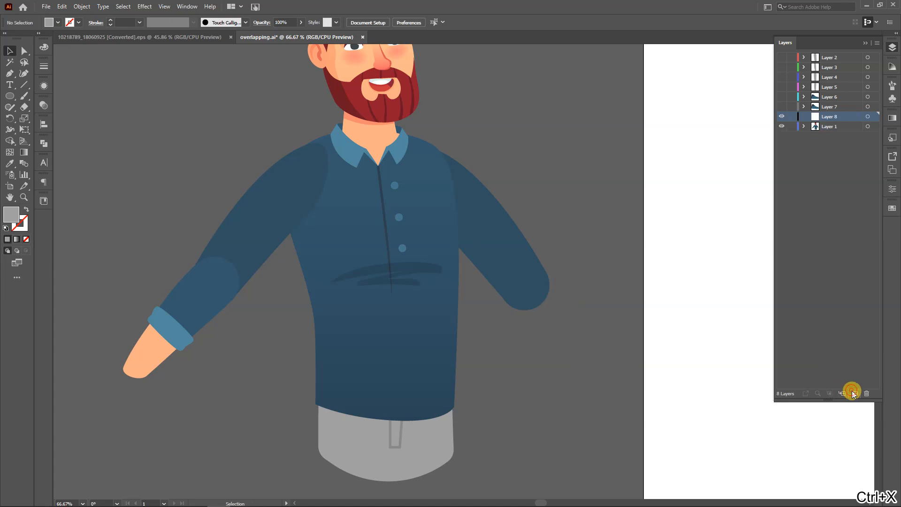
pyautogui.hotkey('ctrl', 'f')
# Cut the image-left forearm group with its cuff and hand, paste it in front on a new layer, and hide both forearm layers
pyautogui.click(187, 295)
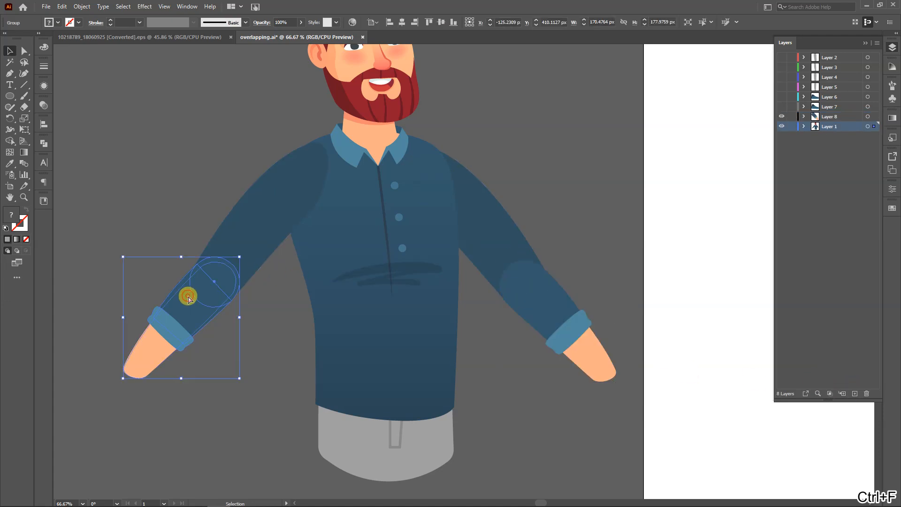
pyautogui.hotkey('ctrl', 'x')
pyautogui.click(854, 393)
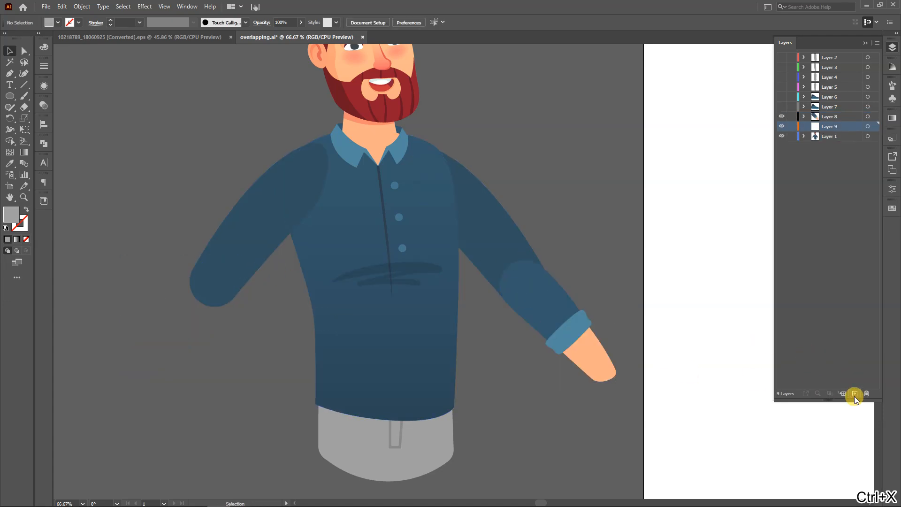
pyautogui.hotkey('ctrl', 'f')
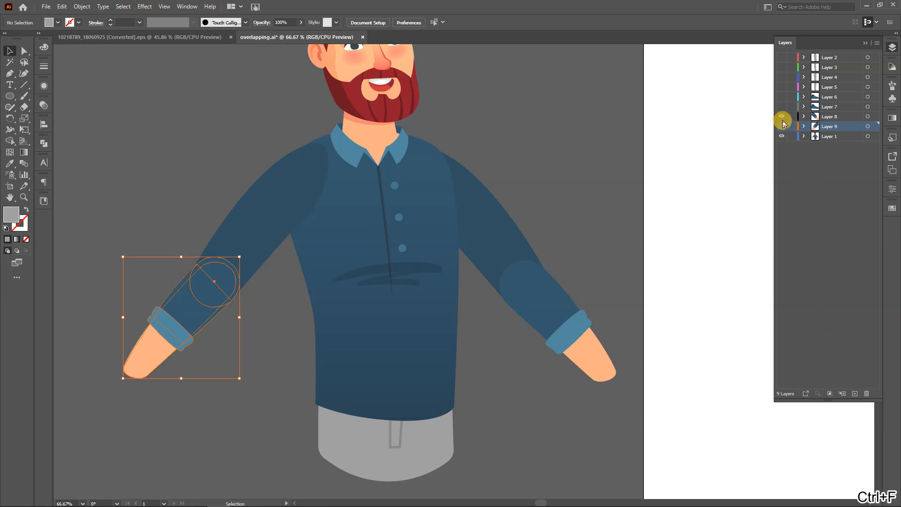
pyautogui.moveTo(781, 126); pyautogui.dragTo(778, 112)
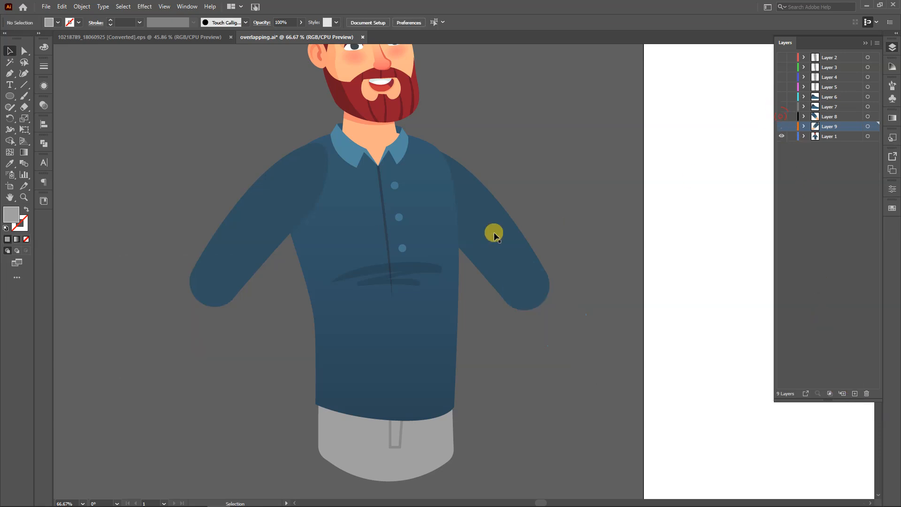
# Cut the image-right upper arm, paste it in front on a new layer, and hide that layer
pyautogui.click(478, 229)
pyautogui.hotkey('ctrl', 'x')
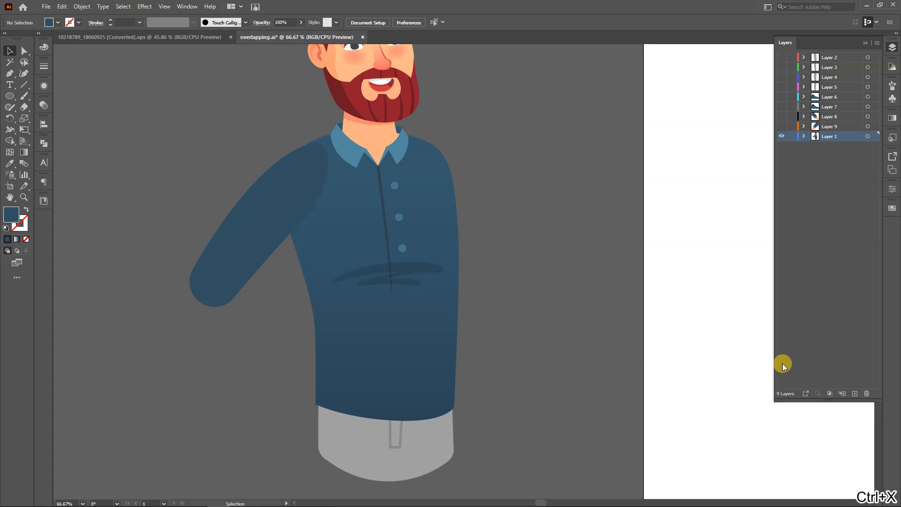
pyautogui.click(849, 391)
pyautogui.hotkey('ctrl', 'f')
pyautogui.click(781, 137)
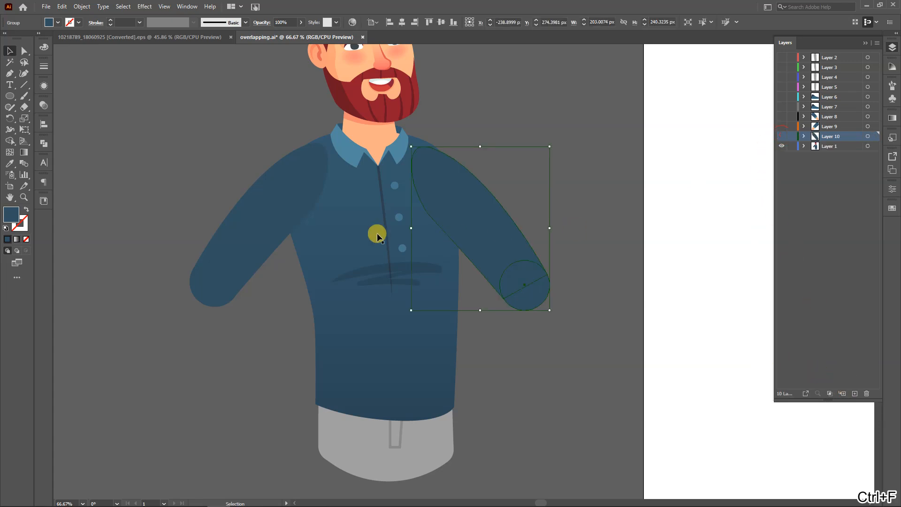
# Cut the image-left upper arm, paste it in front on a new layer, and hide that layer
pyautogui.click(275, 215)
pyautogui.hotkey('ctrl', 'x')
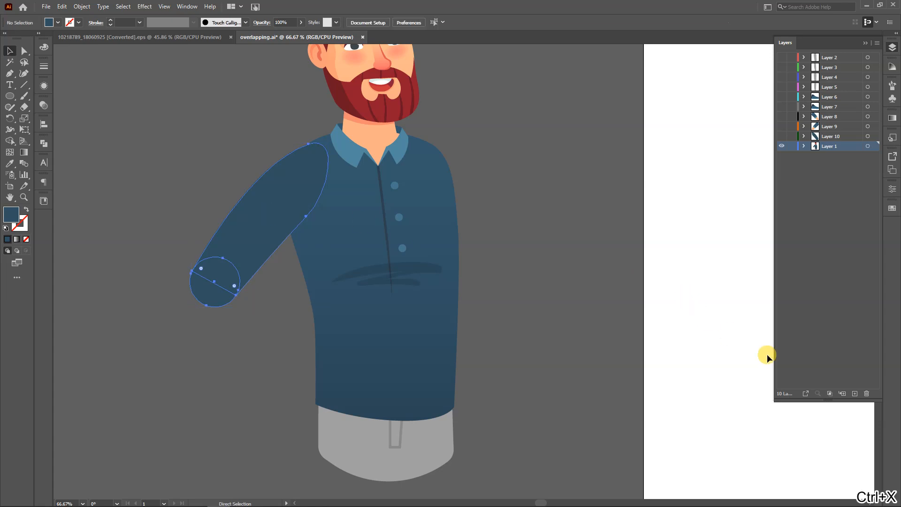
pyautogui.click(853, 392)
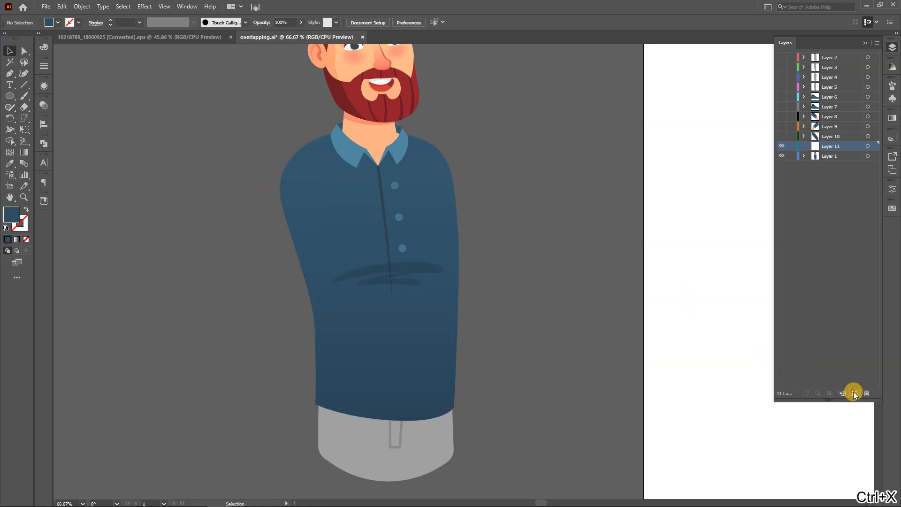
pyautogui.hotkey('ctrl', 'f')
pyautogui.click(783, 146)
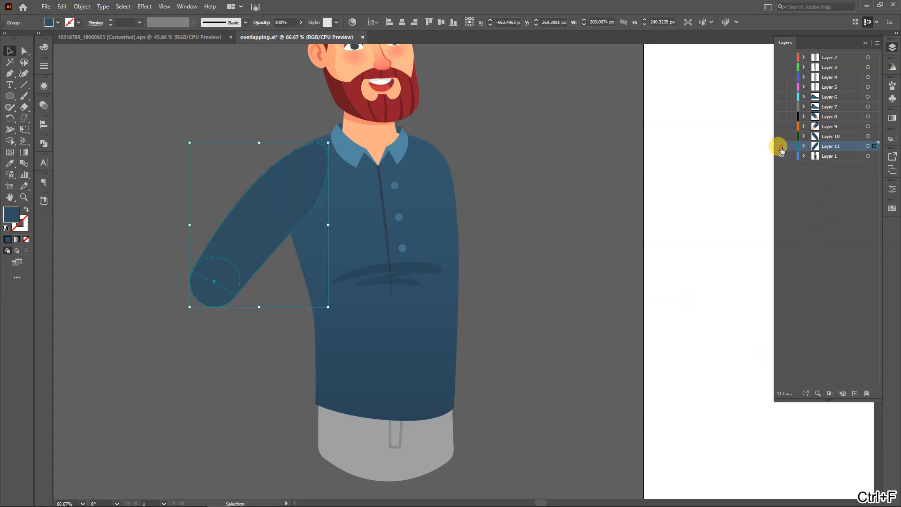
# Cut the torso together with the neck, collar and hips, paste them in front on a new layer, and hide that layer
pyautogui.scroll(-1, 511, 279)
pyautogui.moveTo(511, 279); pyautogui.dragTo(501, 293)
pyautogui.click(409, 311)
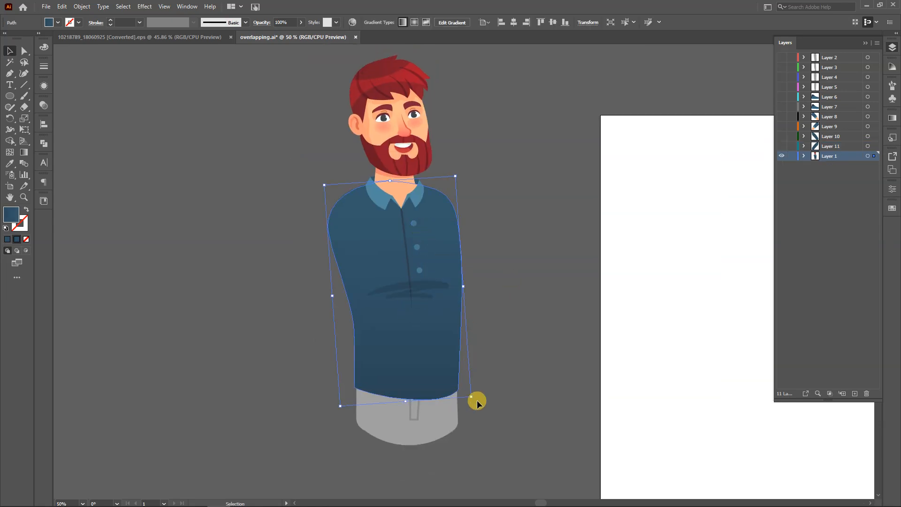
pyautogui.moveTo(530, 466); pyautogui.dragTo(258, 180)
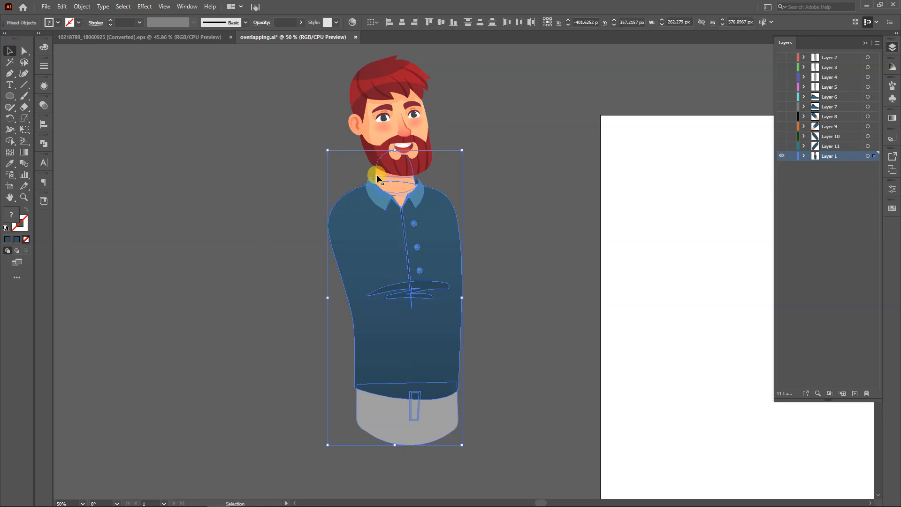
pyautogui.scroll(2, 373, 177)
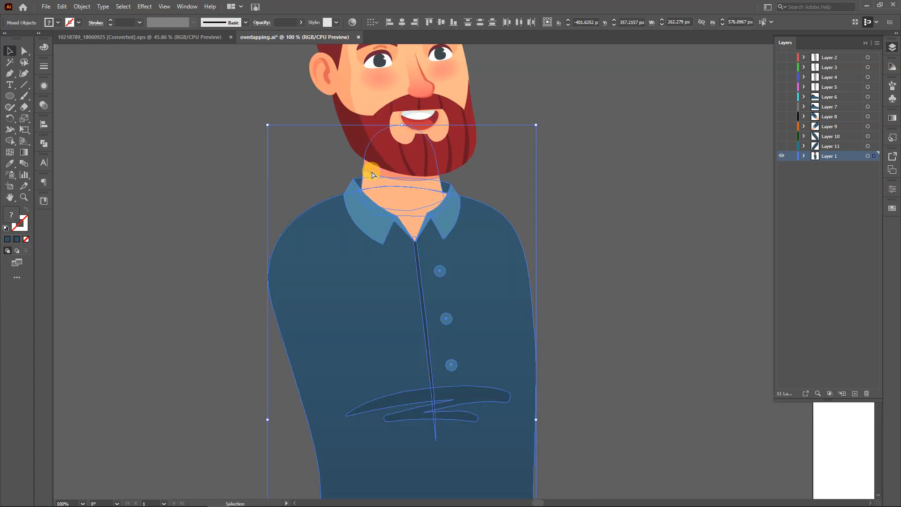
pyautogui.hotkey('ctrl', 'x')
pyautogui.scroll(-2, 387, 199)
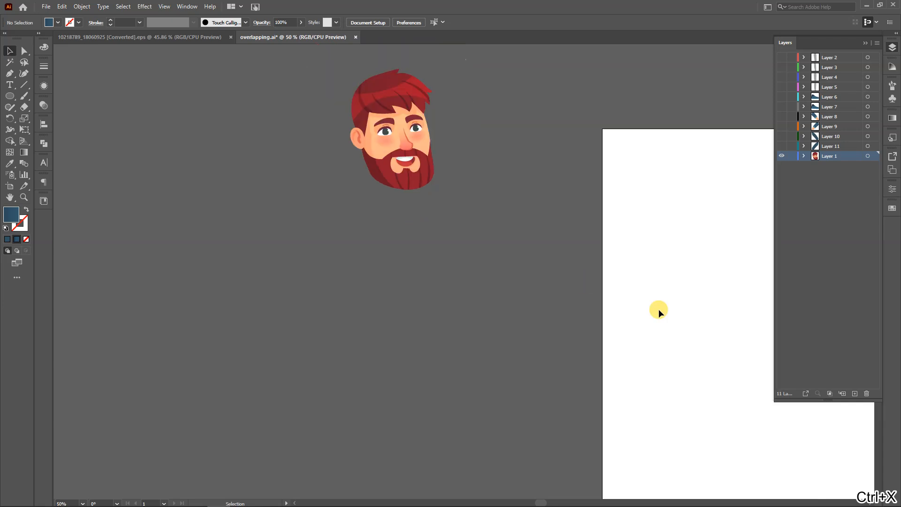
pyautogui.click(854, 391)
pyautogui.hotkey('ctrl', 'f')
pyautogui.click(780, 155)
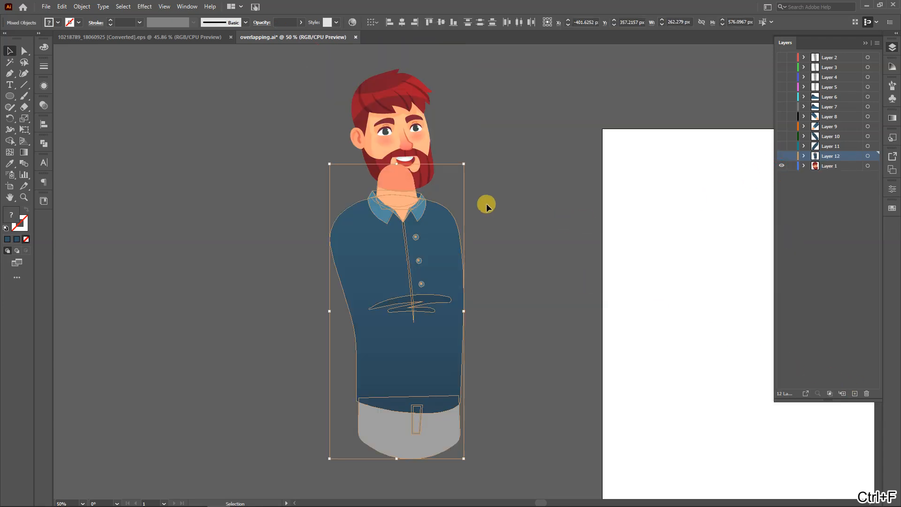
# Inspect the head group left on Layer 1
pyautogui.scroll(2, 454, 195)
pyautogui.moveTo(447, 197); pyautogui.dragTo(454, 380)
pyautogui.scroll(1, 338, 224)
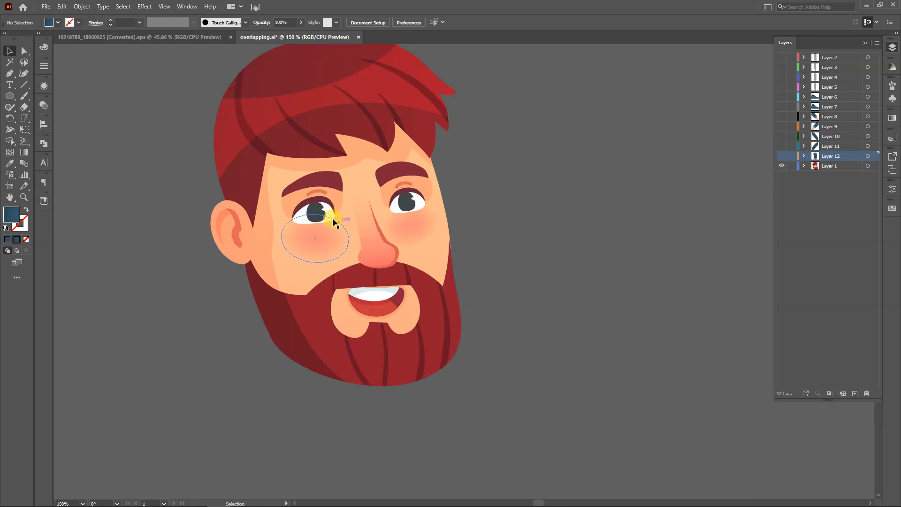
pyautogui.click(323, 212)
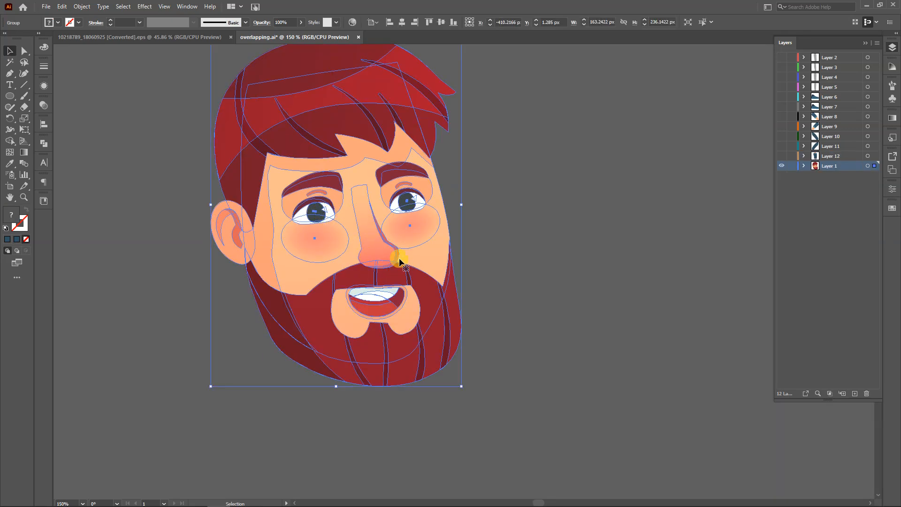
pyautogui.click(502, 263)
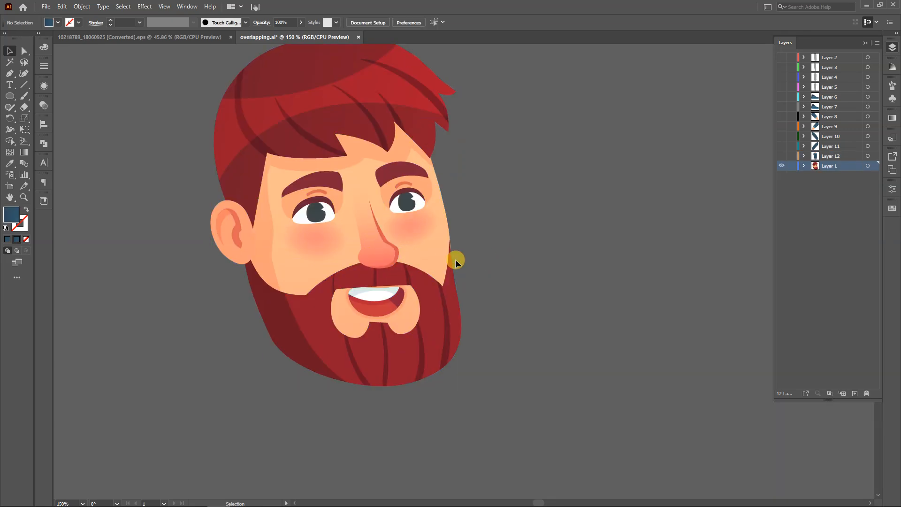
# Make all hidden body-part layers visible again and save the document
pyautogui.moveTo(781, 161); pyautogui.dragTo(780, 62)
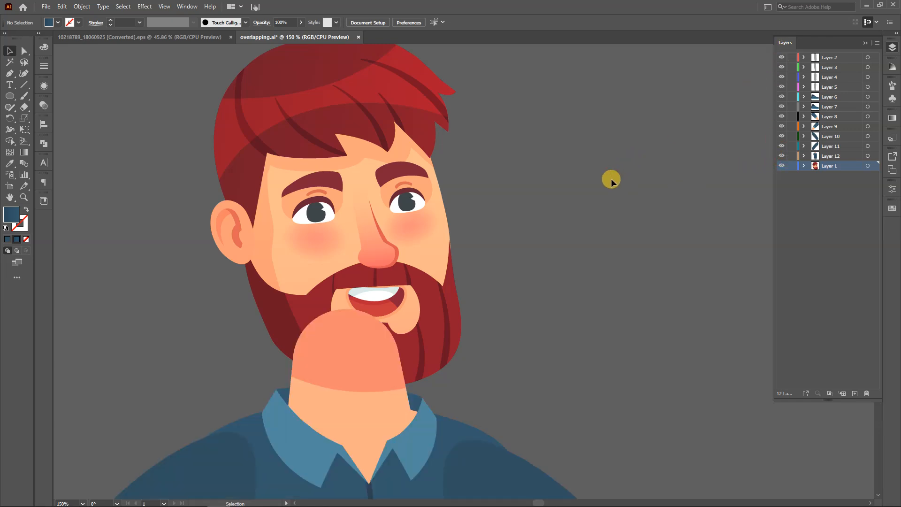
pyautogui.scroll(-3, 609, 183)
pyautogui.hotkey('ctrl', 's')
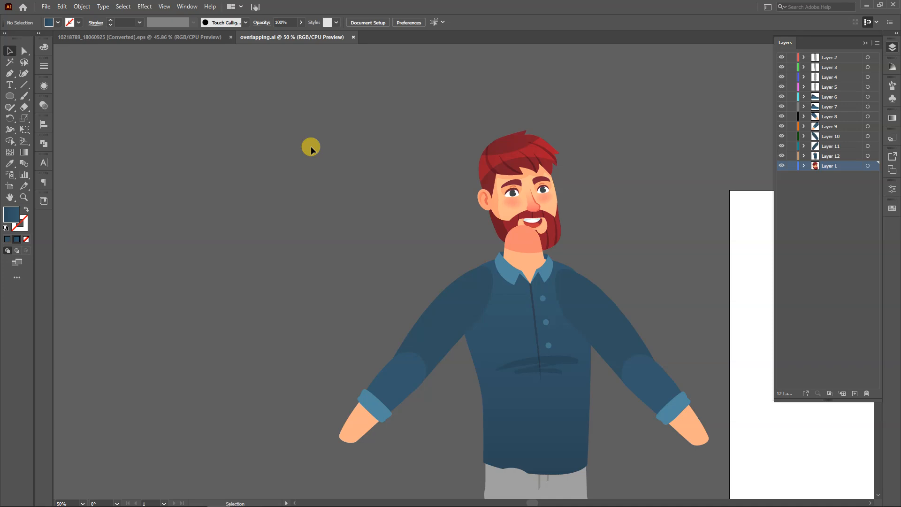
# Try rotating the image-left forearm upward about the centre of its elbow circle, and undo the rotation
pyautogui.click(364, 392)
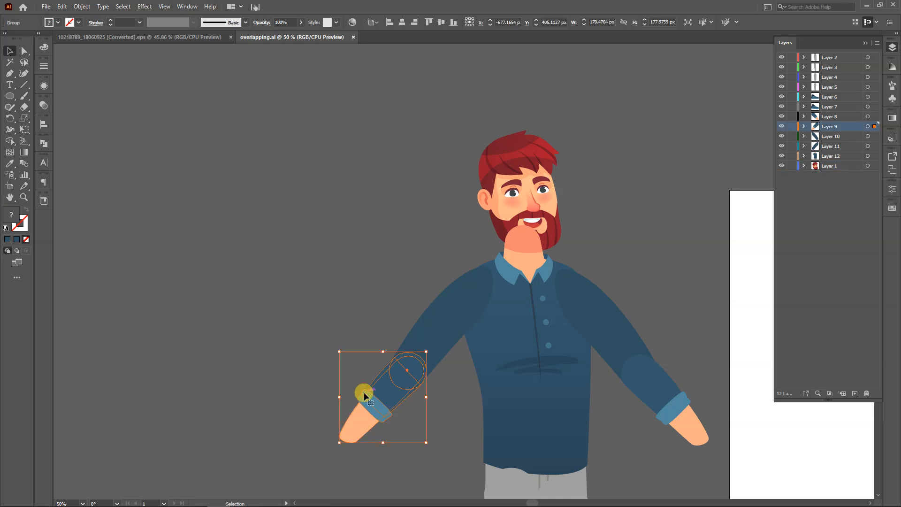
pyautogui.press('r')
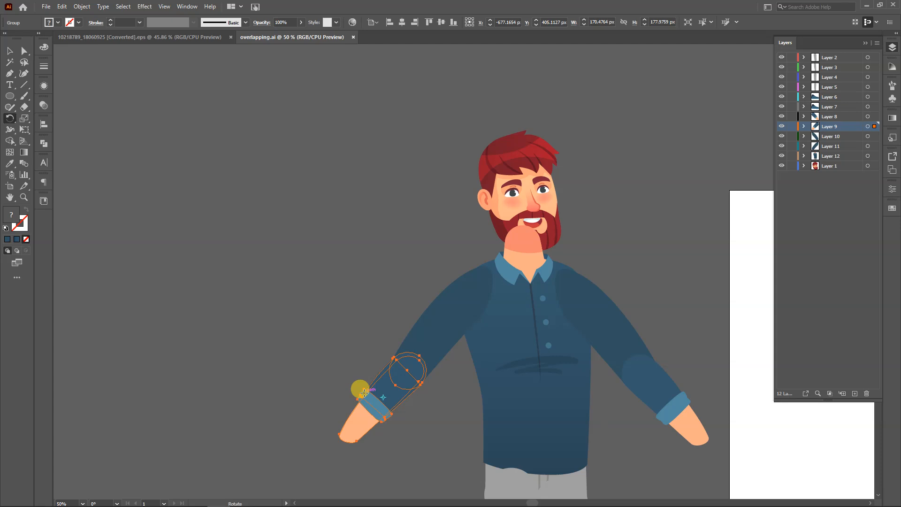
pyautogui.click(406, 371)
pyautogui.moveTo(350, 426); pyautogui.dragTo(292, 255)
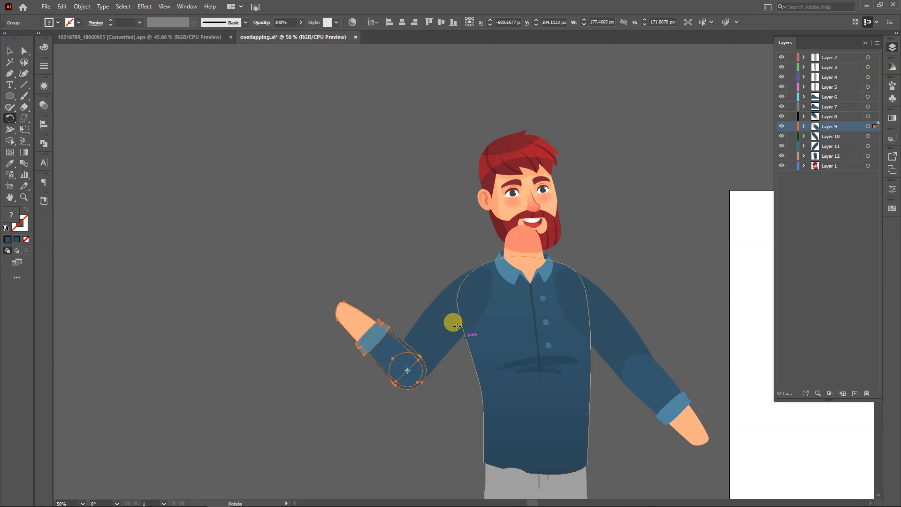
pyautogui.press('v')
pyautogui.click(380, 420)
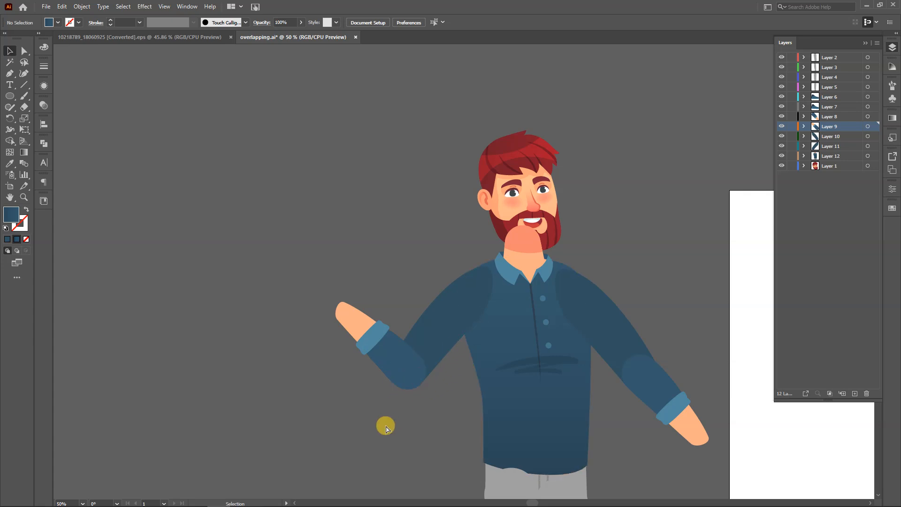
pyautogui.hotkey('ctrl', 'z')
# Draw a tall limb shape with a rounded lower end using the Pen tool in the empty area beside the character
pyautogui.moveTo(203, 324); pyautogui.dragTo(320, 312)
pyautogui.click(271, 224)
pyautogui.press('p')
pyautogui.click(237, 159)
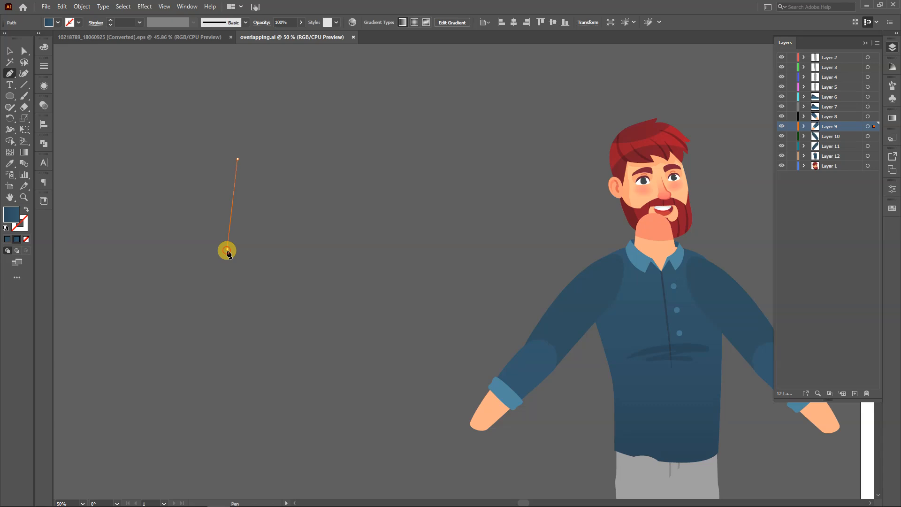
pyautogui.click(227, 249)
pyautogui.moveTo(249, 269); pyautogui.dragTo(279, 265)
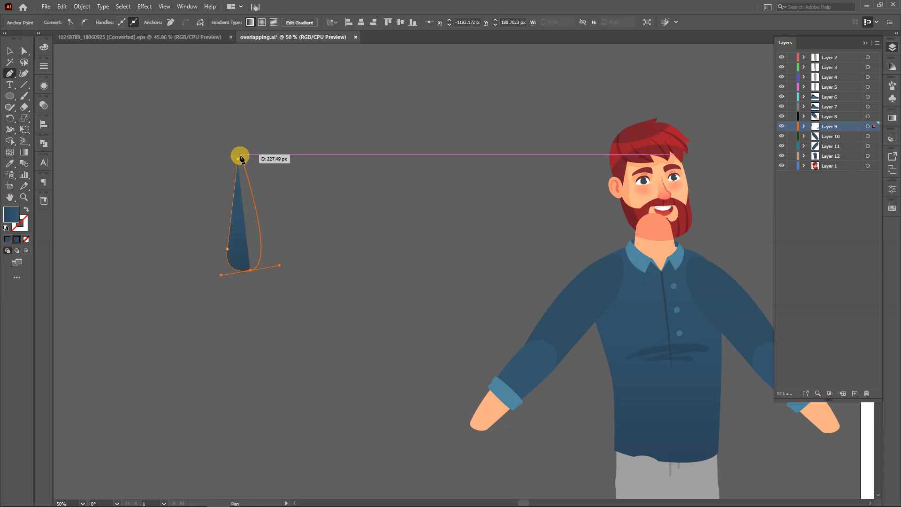
pyautogui.moveTo(239, 159)
pyautogui.mouseDown()
pyautogui.moveTo(250, 156)
pyautogui.moveTo(237, 160)
pyautogui.mouseUp()
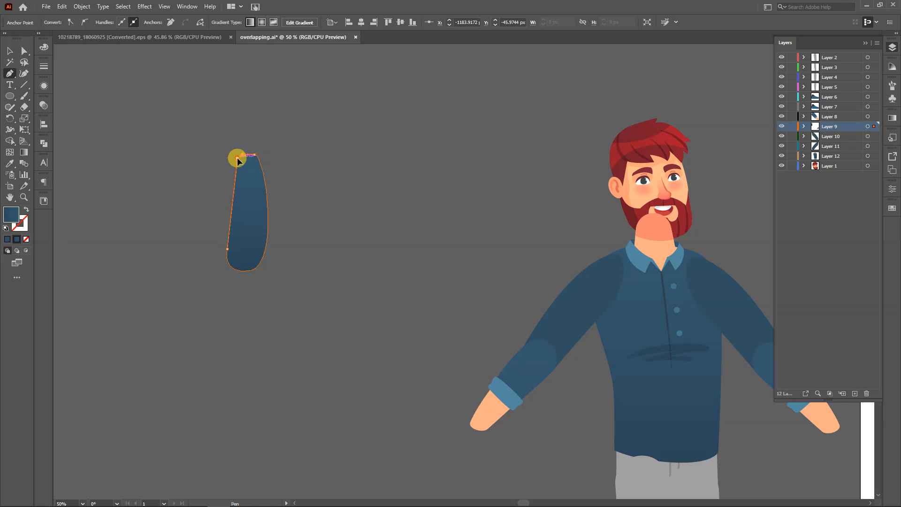
# Draw a pointed leaf-shaped lower limb with the Pen tool and place its upper tip over the first limb's lower end
pyautogui.click(236, 252)
pyautogui.moveTo(222, 286)
pyautogui.mouseDown()
pyautogui.moveTo(220, 310)
pyautogui.moveTo(219, 297)
pyautogui.mouseUp()
pyautogui.moveTo(237, 336); pyautogui.dragTo(245, 327)
pyautogui.moveTo(237, 253); pyautogui.dragTo(199, 223)
pyautogui.press('v')
pyautogui.click(237, 299)
pyautogui.moveTo(236, 298)
pyautogui.mouseDown()
pyautogui.moveTo(237, 287)
pyautogui.moveTo(230, 291)
pyautogui.moveTo(239, 288)
pyautogui.mouseUp()
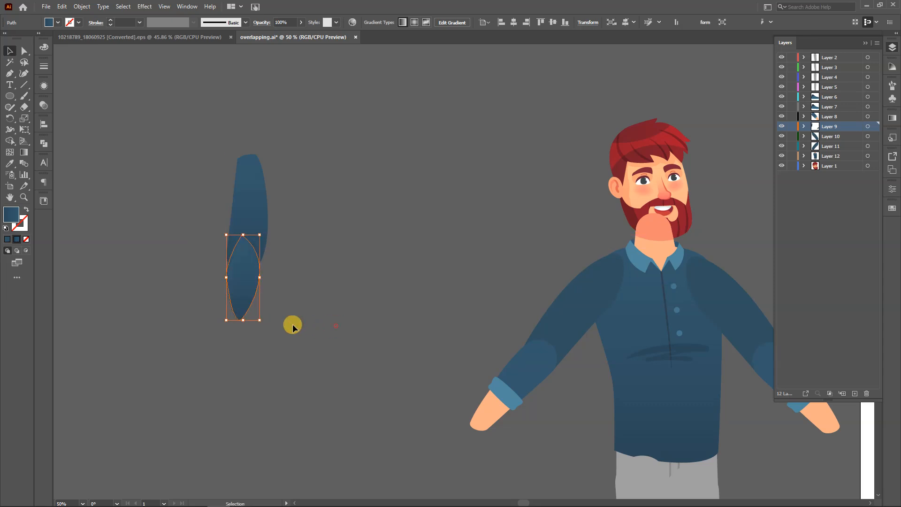
pyautogui.click(281, 315)
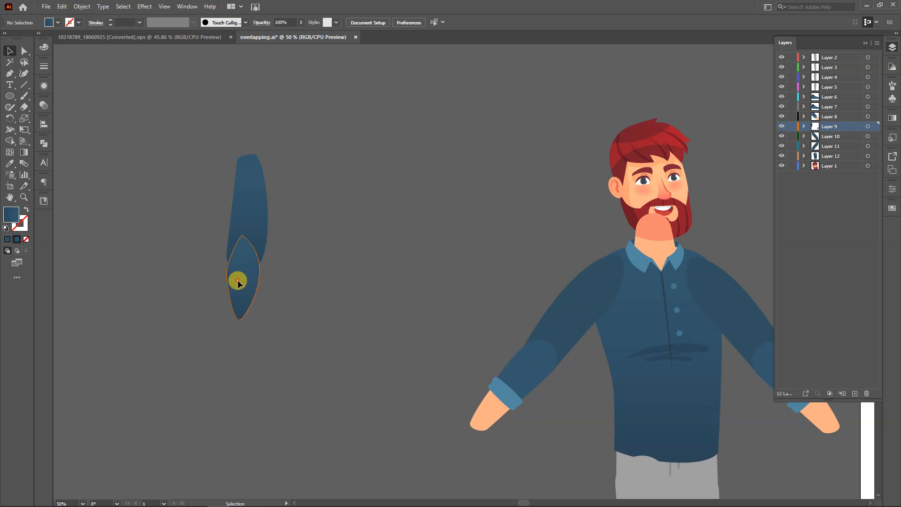
# Stretch the pointed lower limb shape downward and move its image-left side anchor point slightly up
pyautogui.click(240, 316)
pyautogui.moveTo(240, 317); pyautogui.dragTo(242, 350)
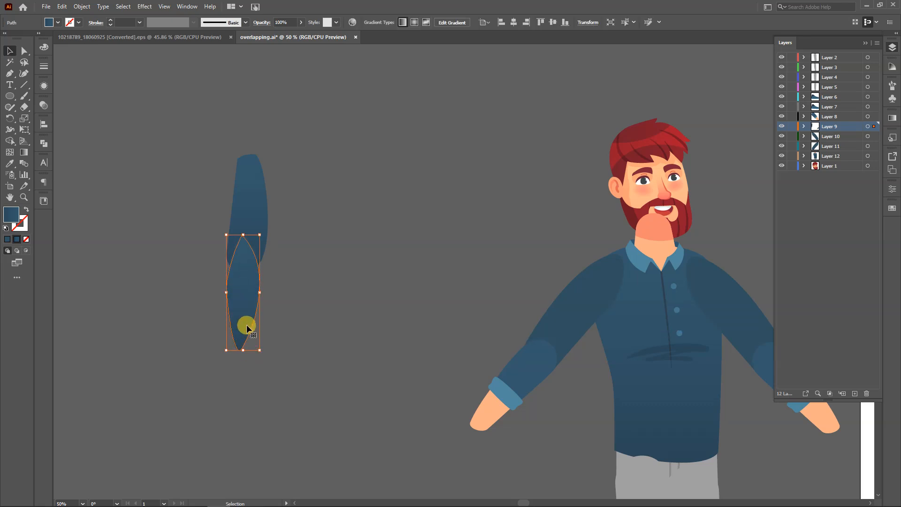
pyautogui.press('a')
pyautogui.click(228, 280)
pyautogui.moveTo(227, 280); pyautogui.dragTo(226, 269)
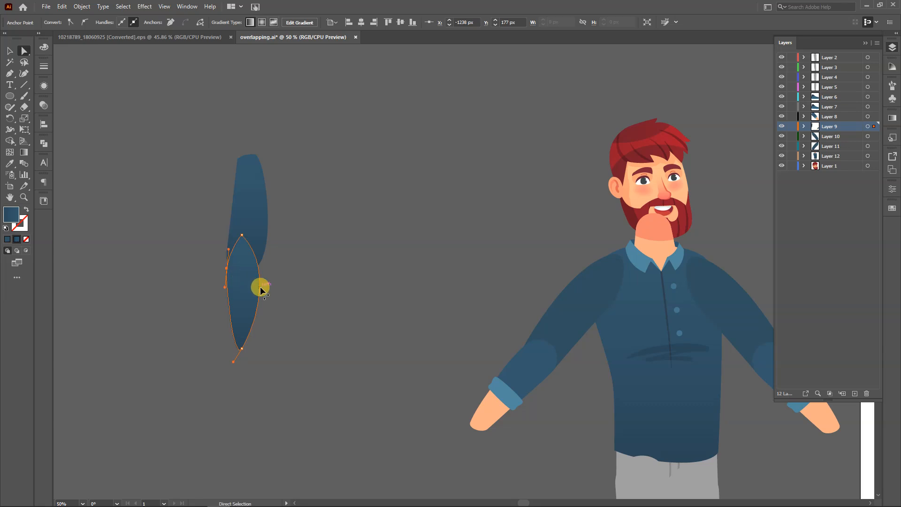
pyautogui.click(309, 280)
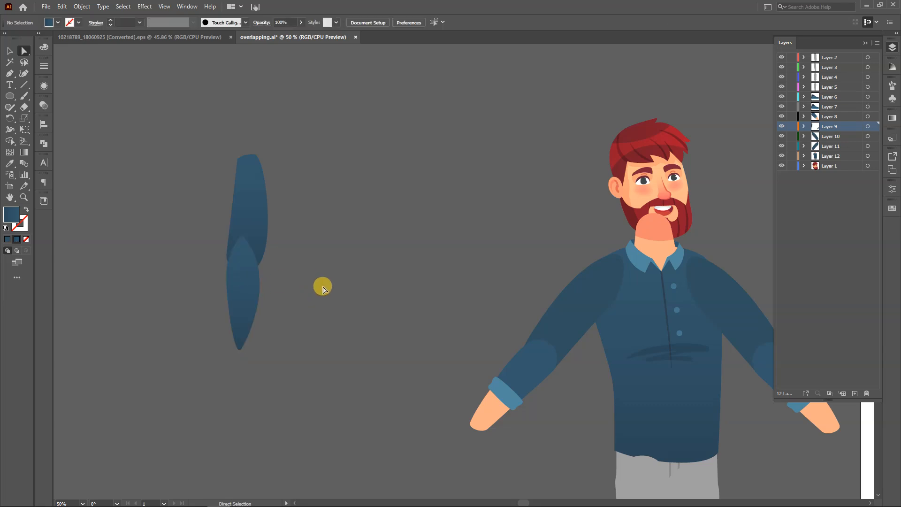
# Try rotating the pointed lower limb sideways about a pivot inside the overlap to demonstrate a badly shaped joint, and undo the rotation
pyautogui.press('v')
pyautogui.click(249, 298)
pyautogui.press('r')
pyautogui.click(244, 256)
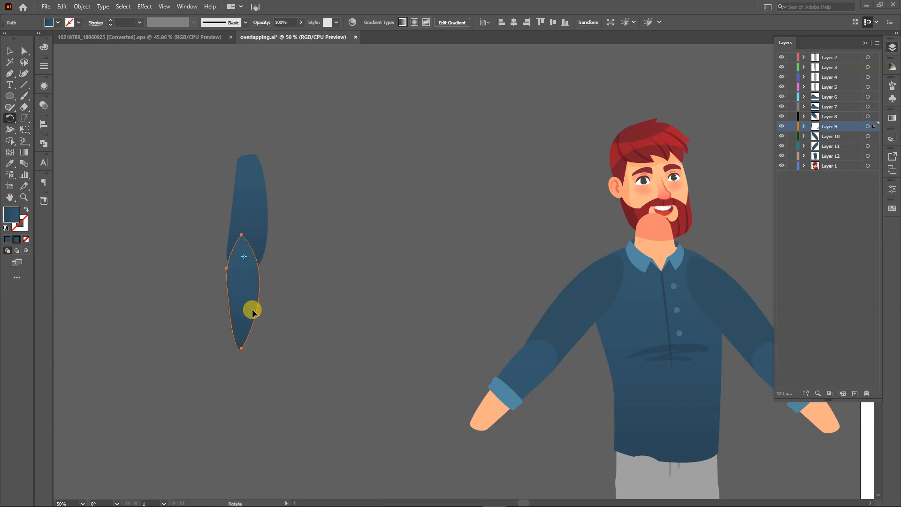
pyautogui.moveTo(238, 323); pyautogui.dragTo(319, 280)
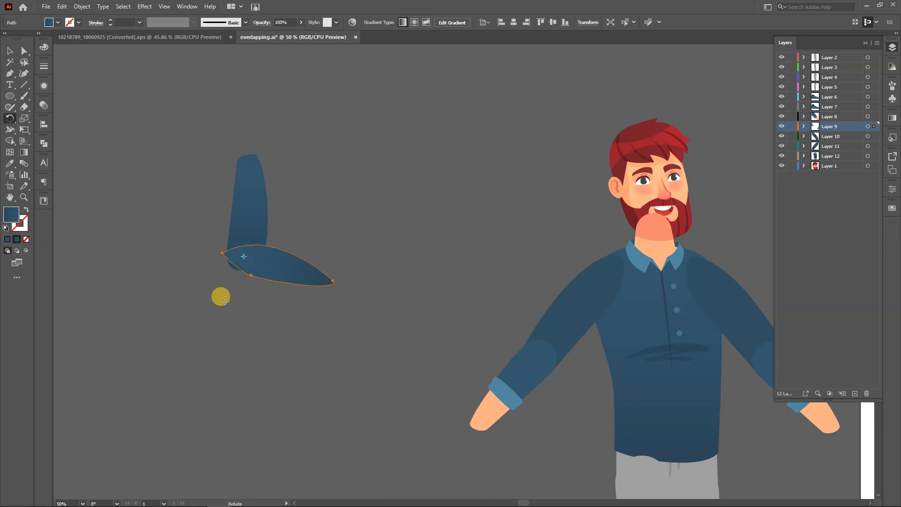
pyautogui.scroll(4, 222, 265)
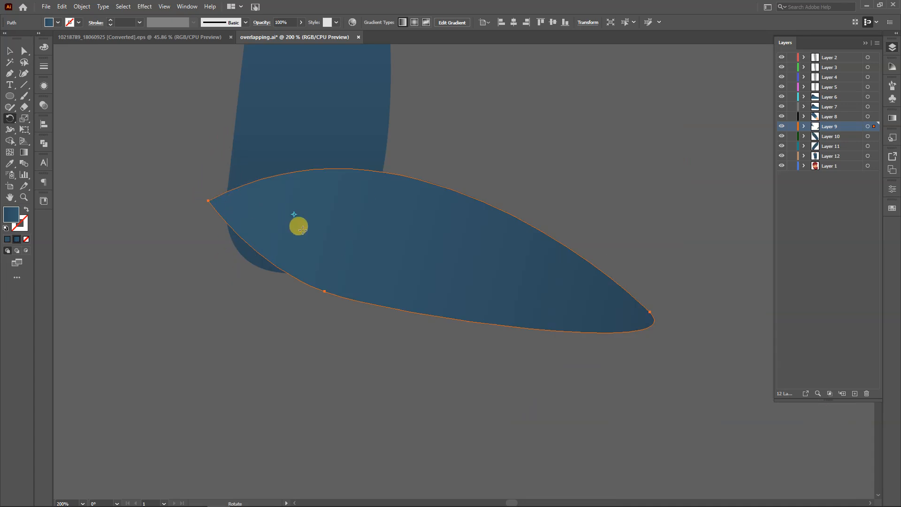
pyautogui.hotkey('ctrl', 'z')
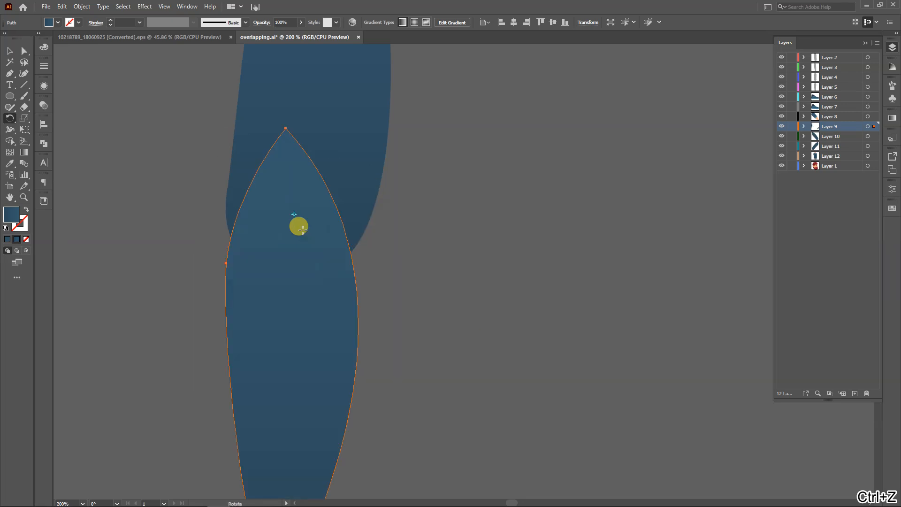
# Rotate the pointed lower limb about 90 degrees sideways around a pivot in the overlap to inspect the joint
pyautogui.press('v')
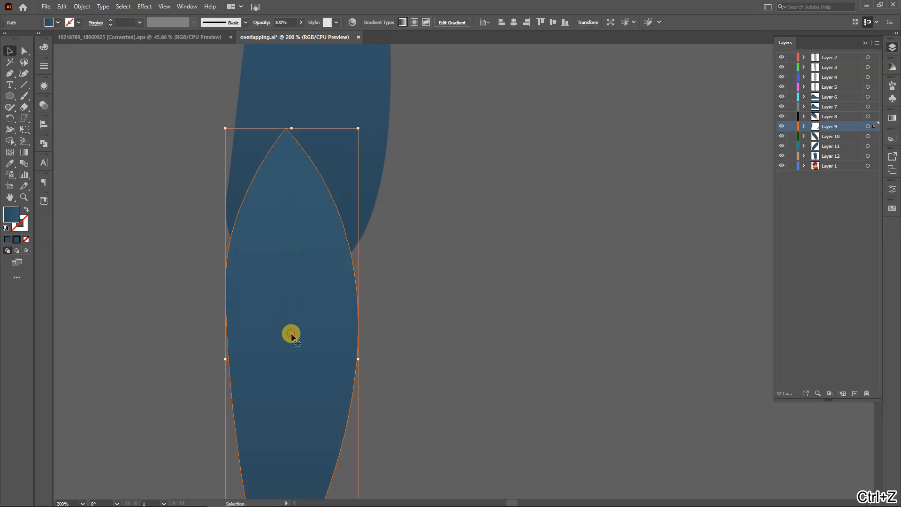
pyautogui.press('r')
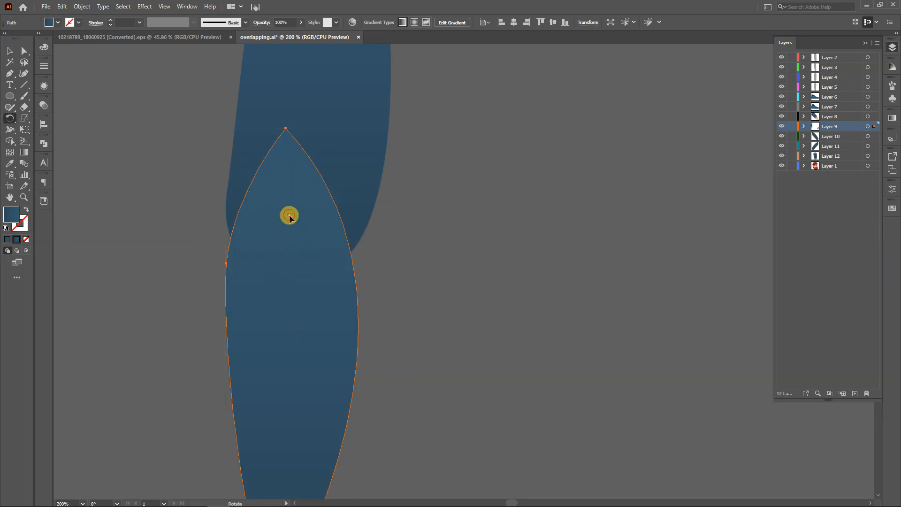
pyautogui.scroll(-4, 287, 296)
pyautogui.moveTo(286, 339); pyautogui.dragTo(214, 271)
pyautogui.scroll(4, 307, 263)
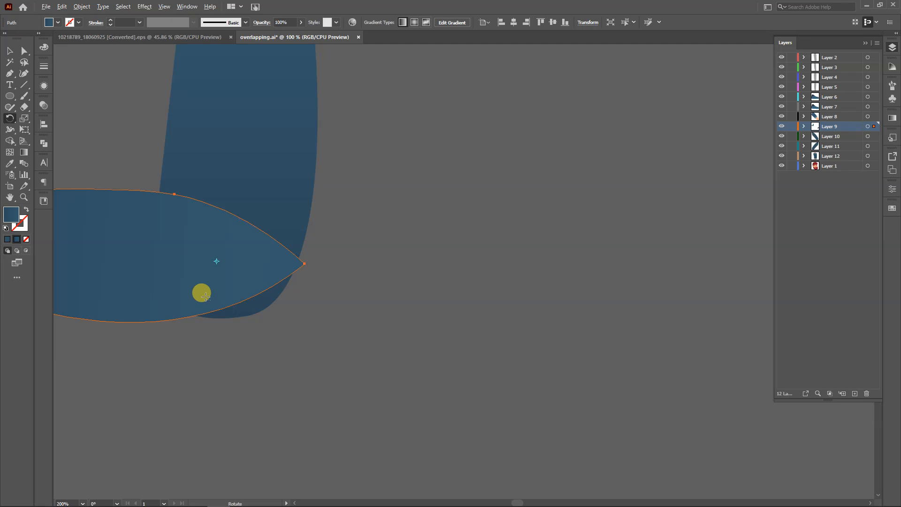
# Delete both demonstration limb shapes beside the character
pyautogui.scroll(-5, 206, 296)
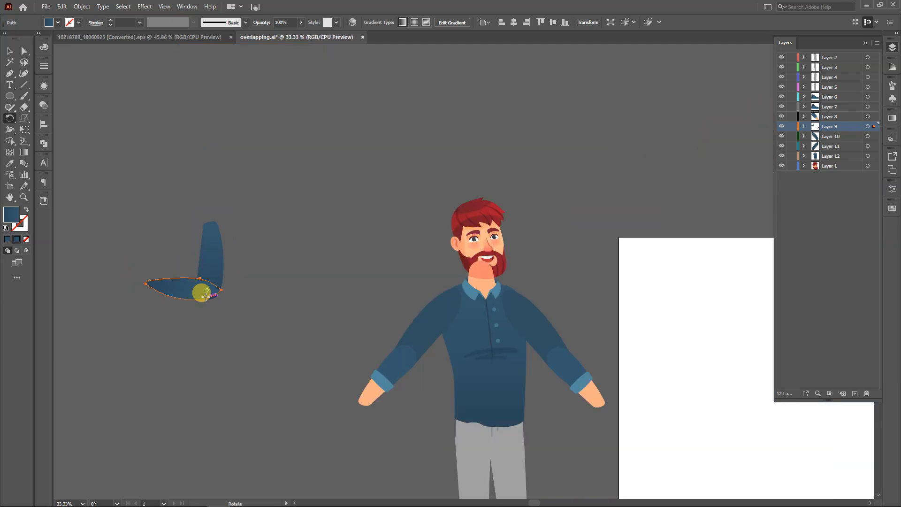
pyautogui.press('v')
pyautogui.moveTo(270, 196); pyautogui.dragTo(162, 320)
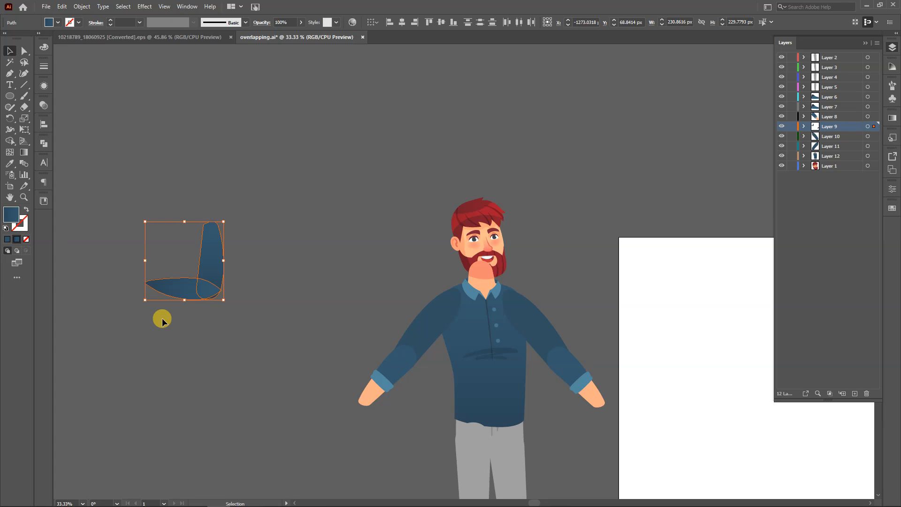
pyautogui.press('Delete')
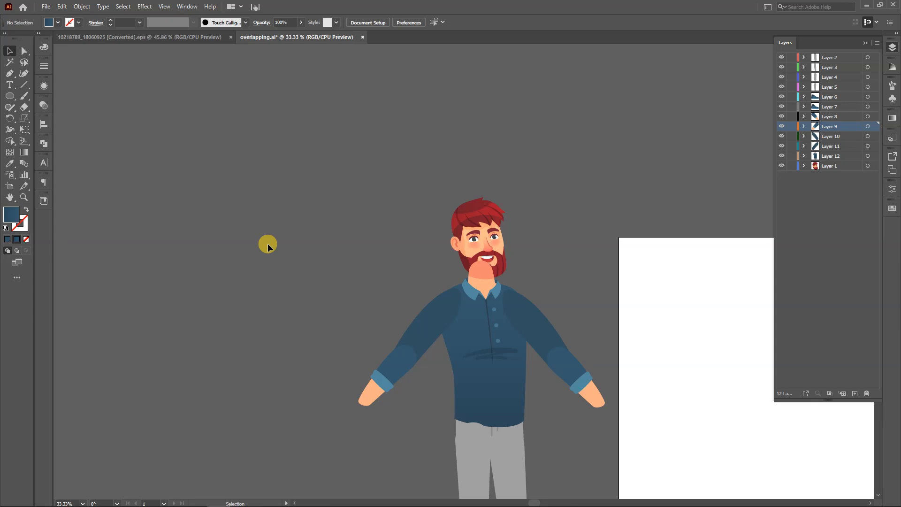
# Select the whole character and reflect it across the vertical axis
pyautogui.scroll(-3, 289, 259)
pyautogui.moveTo(304, 269); pyautogui.dragTo(292, 232)
pyautogui.moveTo(473, 139); pyautogui.dragTo(275, 432)
pyautogui.click(333, 310)
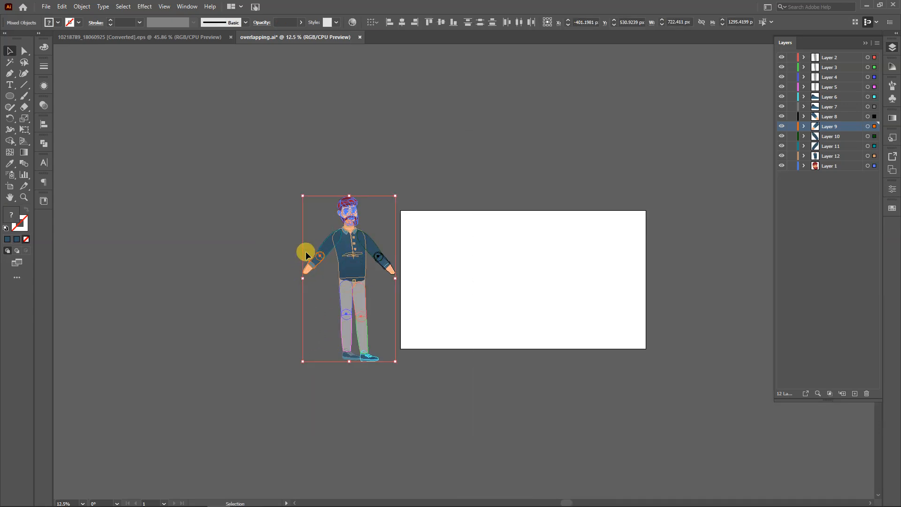
pyautogui.scroll(3, 344, 211)
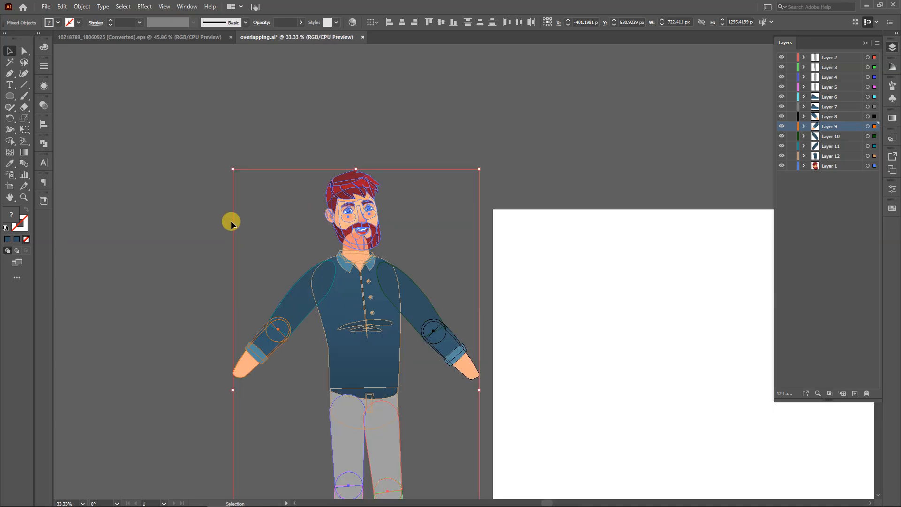
pyautogui.rightClick(380, 317)
pyautogui.moveTo(444, 405)
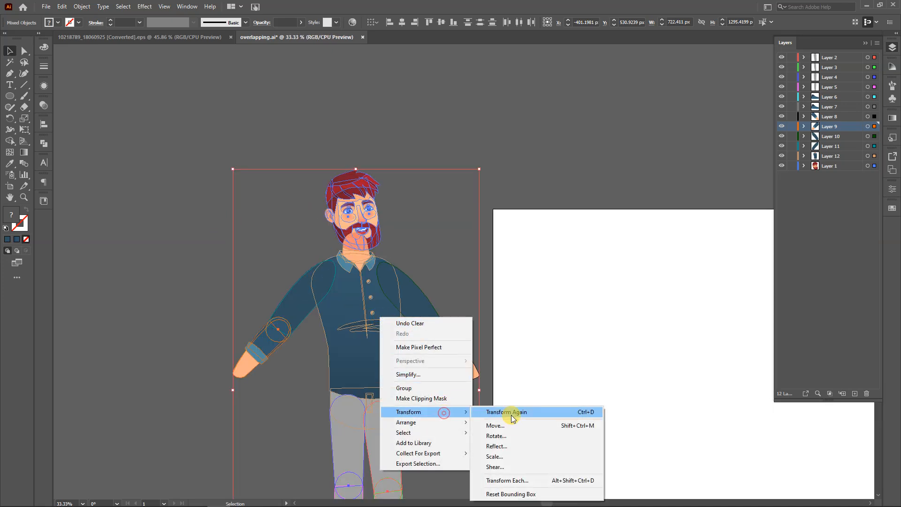
pyautogui.click(517, 444)
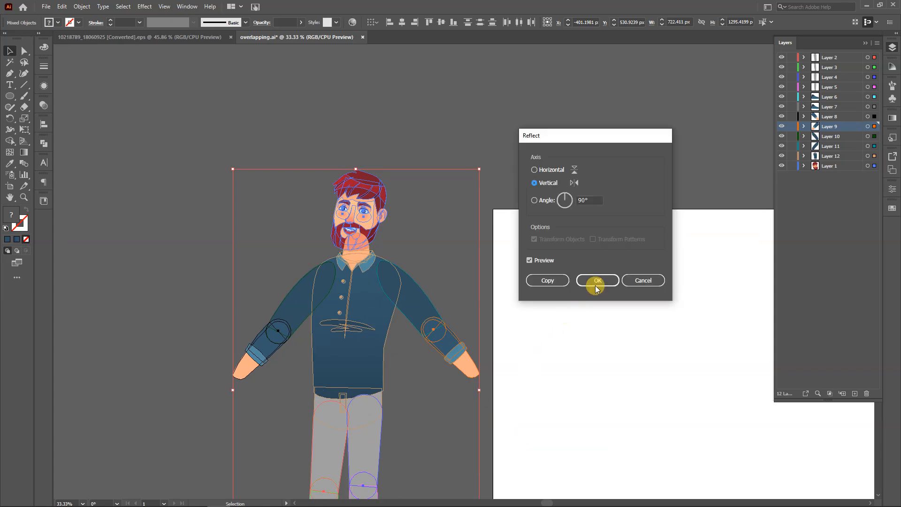
pyautogui.click(587, 287)
pyautogui.click(565, 320)
# Resize the artboard to enclose the whole character from hair to shoes, about 889 px wide, and save the document
pyautogui.scroll(-2, 566, 320)
pyautogui.moveTo(483, 346); pyautogui.dragTo(326, 313)
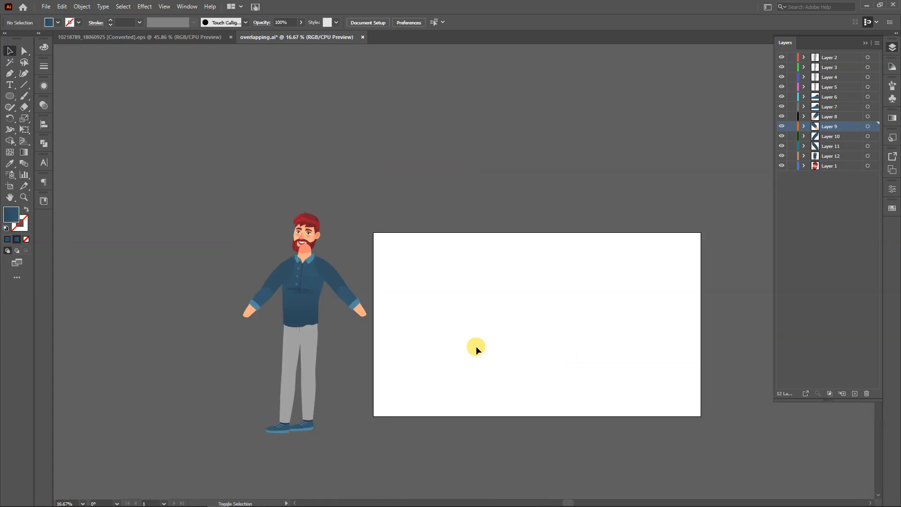
pyautogui.hotkey('shift', 'o')
pyautogui.moveTo(374, 326); pyautogui.dragTo(230, 322)
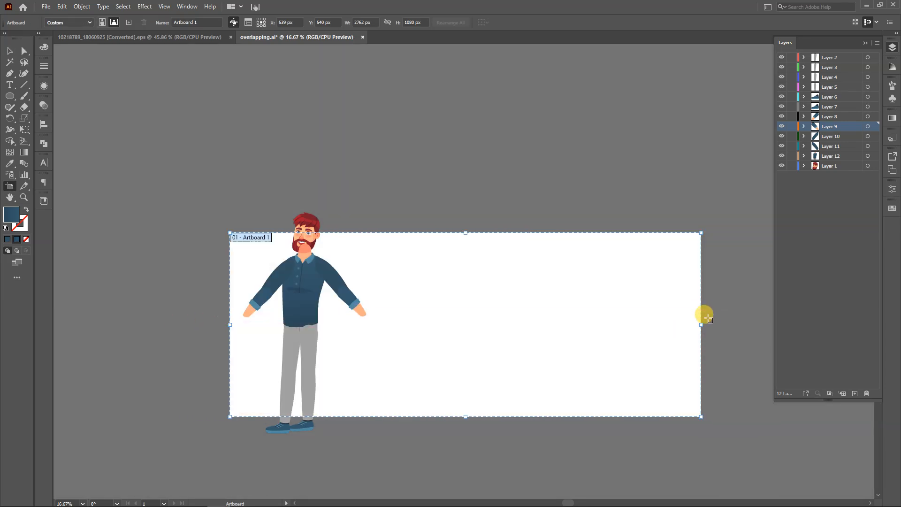
pyautogui.moveTo(701, 325); pyautogui.dragTo(381, 337)
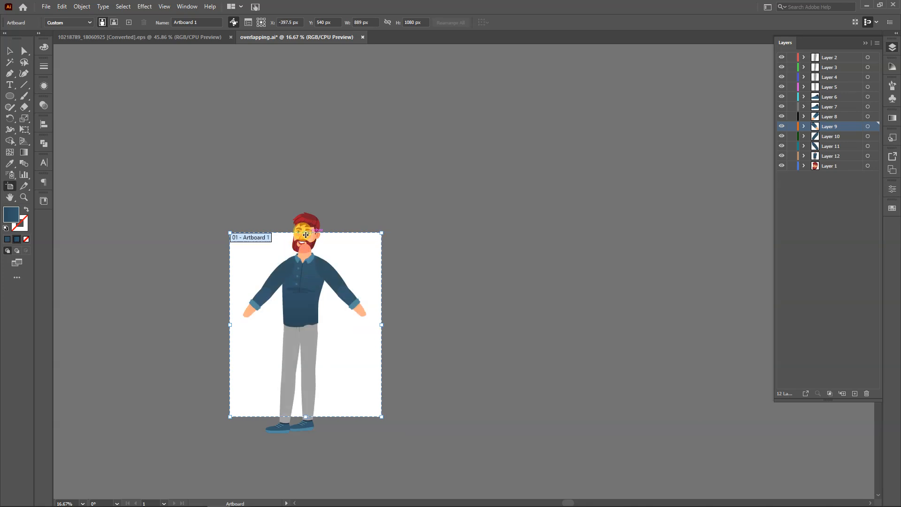
pyautogui.moveTo(306, 233); pyautogui.dragTo(305, 206)
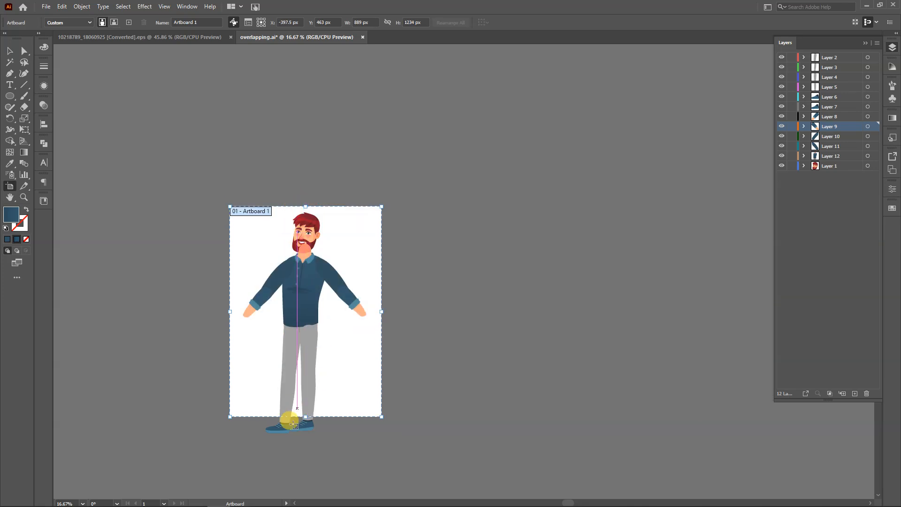
pyautogui.moveTo(306, 417); pyautogui.dragTo(303, 437)
pyautogui.press('Escape')
pyautogui.hotkey('ctrl', 's')
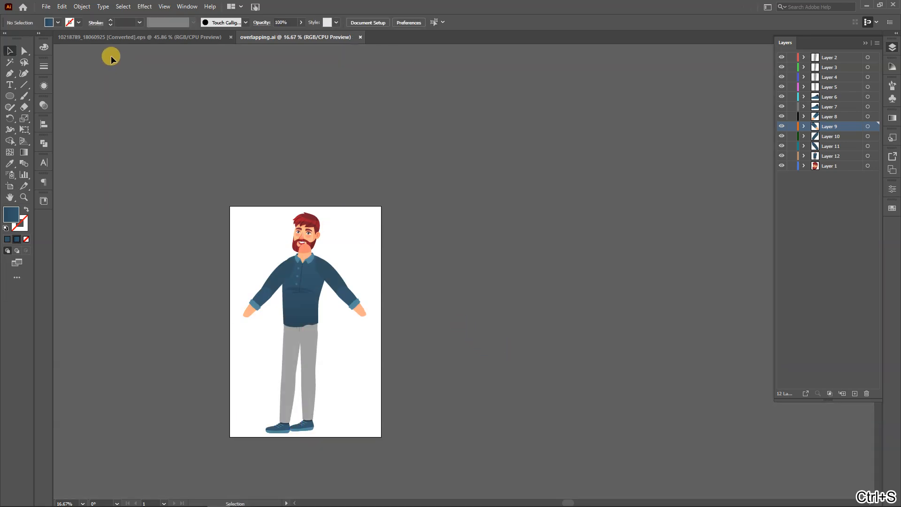
# Export the artwork in Photoshop (*.PSD) format as overlapping.psd into the Batch 3 lecture 11 folder on the Desktop
pyautogui.click(45, 6)
pyautogui.click(46, 6)
pyautogui.click(45, 6)
pyautogui.click(140, 194)
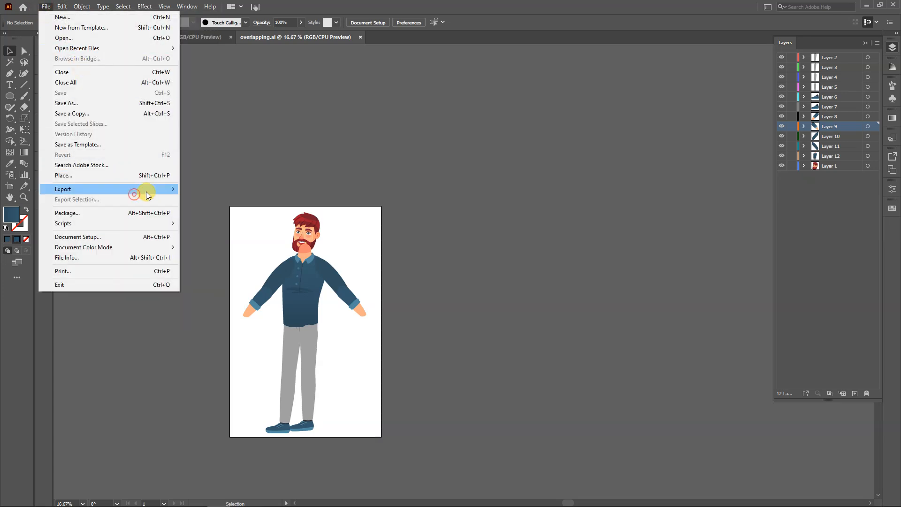
pyautogui.click(231, 197)
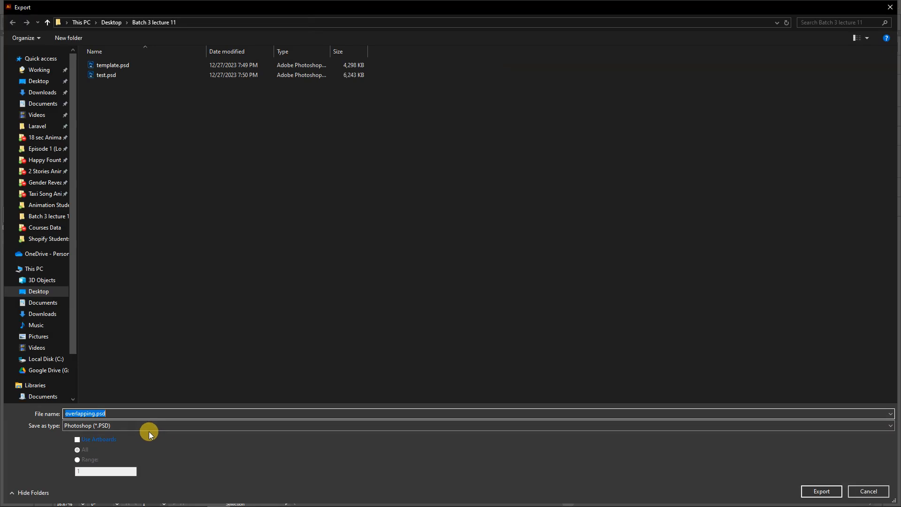
pyautogui.click(158, 425)
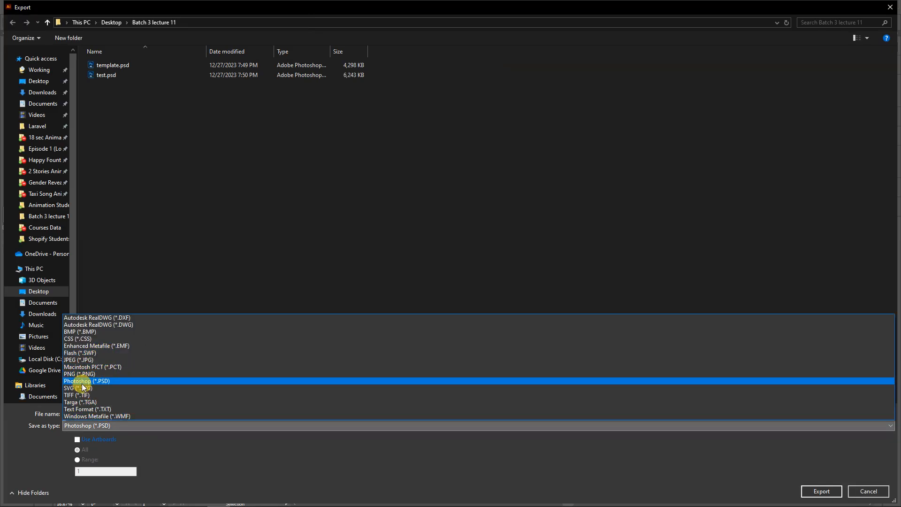
pyautogui.click(82, 381)
pyautogui.click(37, 69)
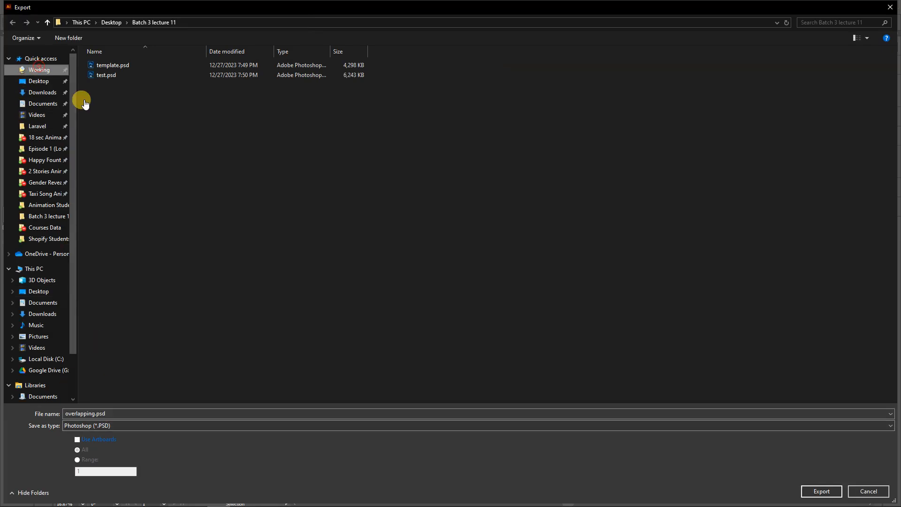
pyautogui.click(41, 83)
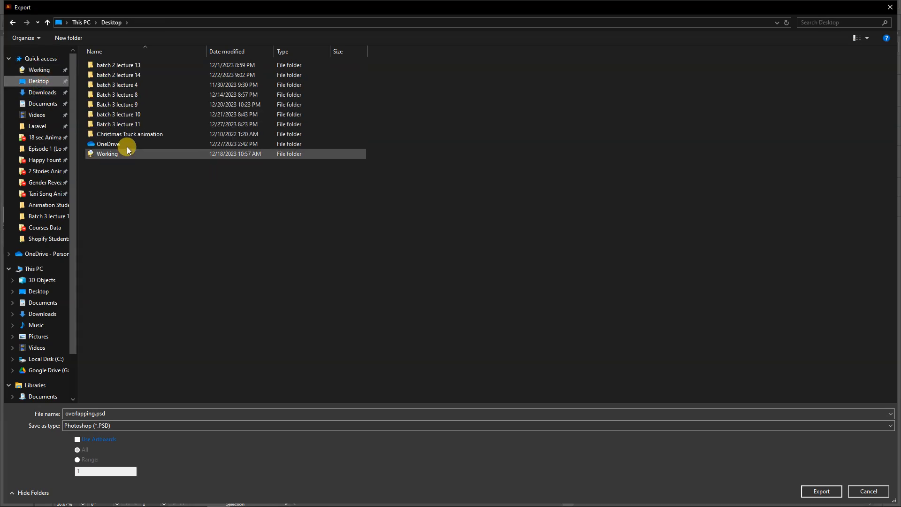
pyautogui.click(132, 124)
pyautogui.doubleClick(132, 124)
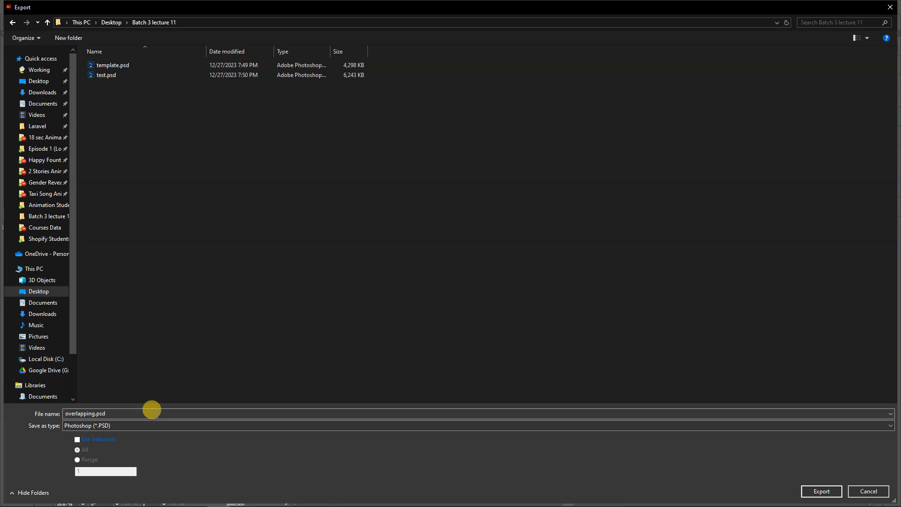
pyautogui.click(820, 490)
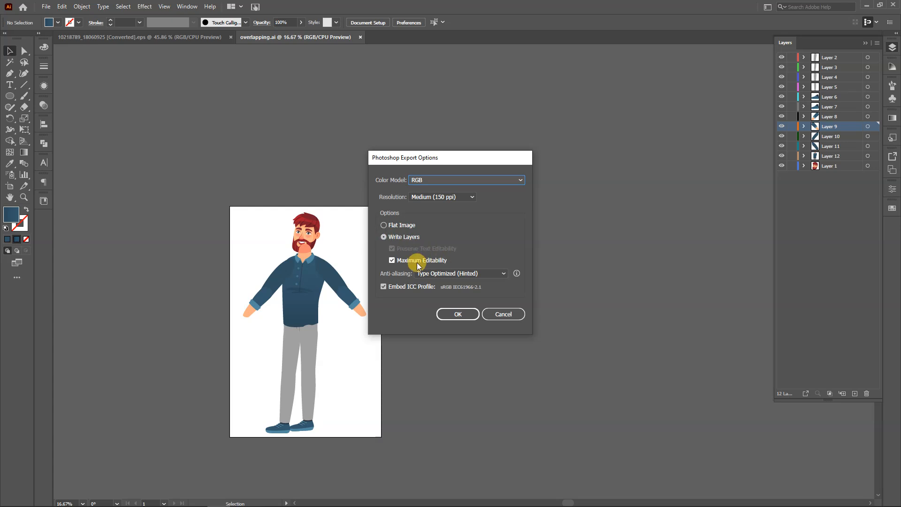
# Turn off Maximum Editability, keep Type Optimized (Hinted) anti-aliasing, and complete the layered PSD export
pyautogui.click(391, 261)
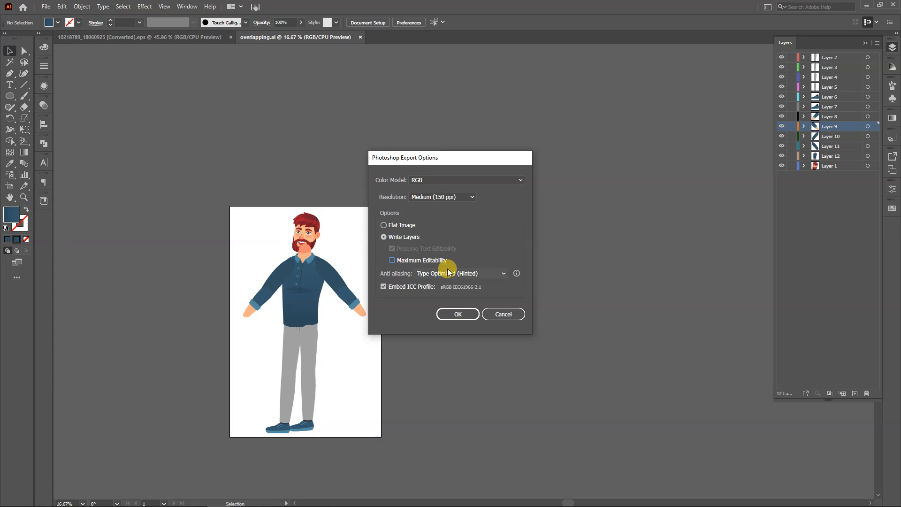
pyautogui.click(480, 277)
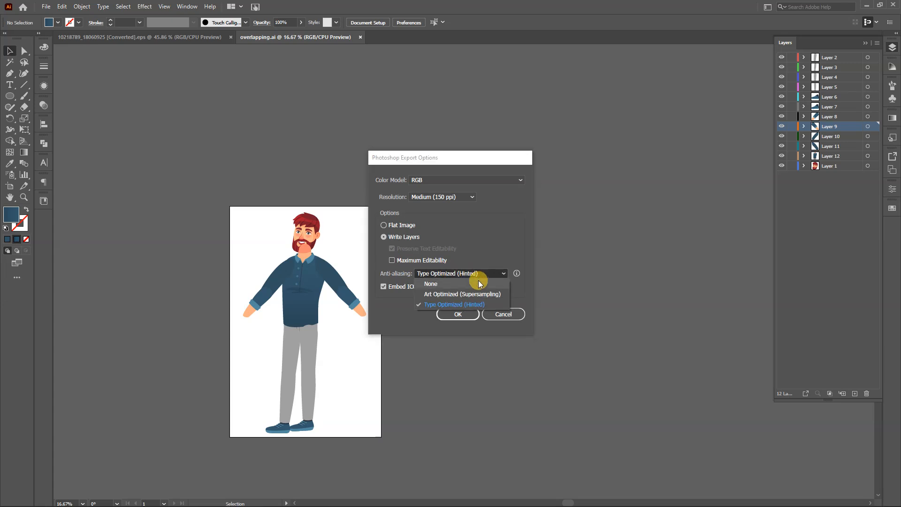
pyautogui.click(586, 322)
pyautogui.click(465, 319)
pyautogui.click(518, 261)
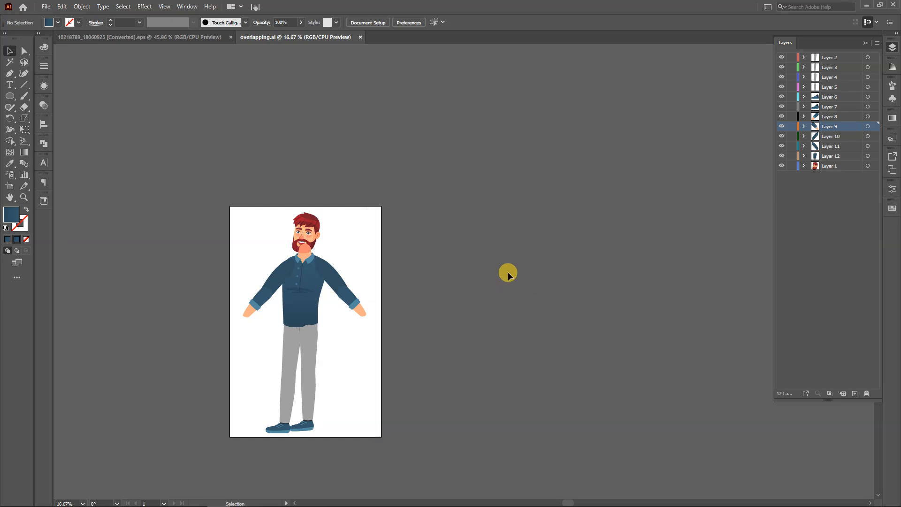
pyautogui.moveTo(379, 505)
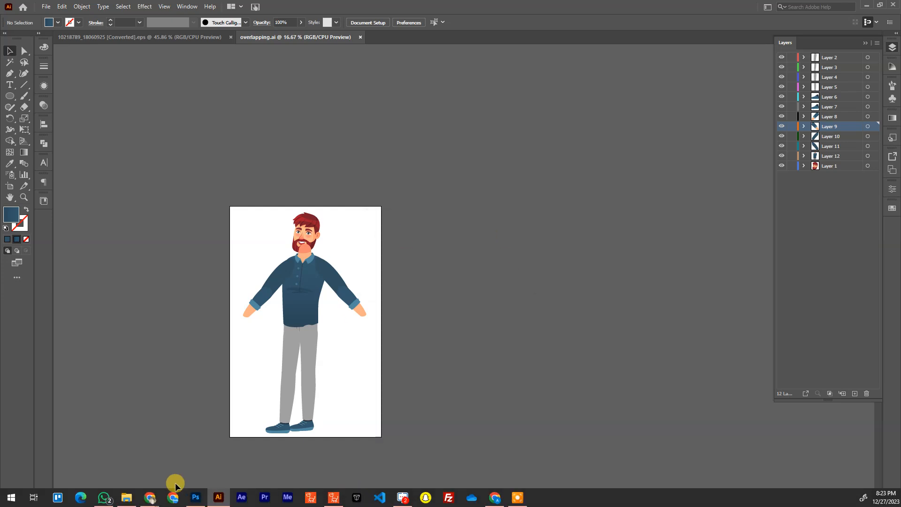
pyautogui.click(196, 496)
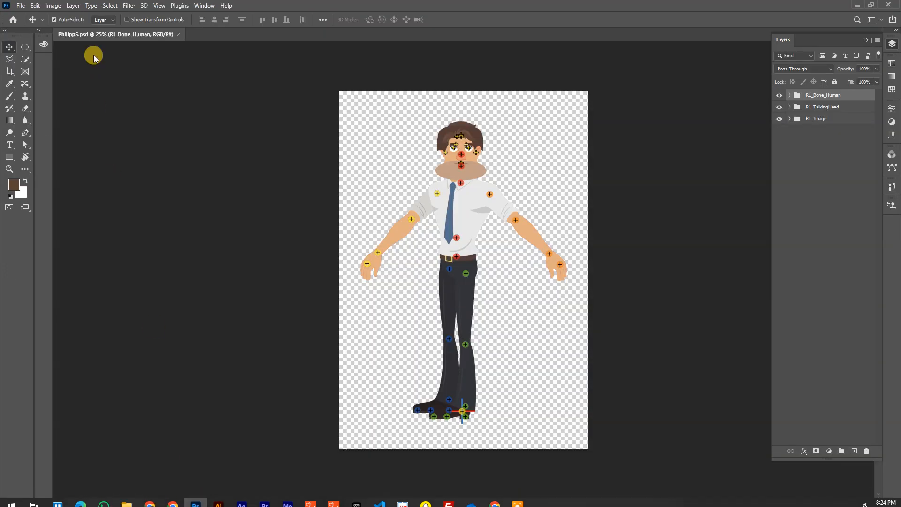
pyautogui.moveTo(153, 493)
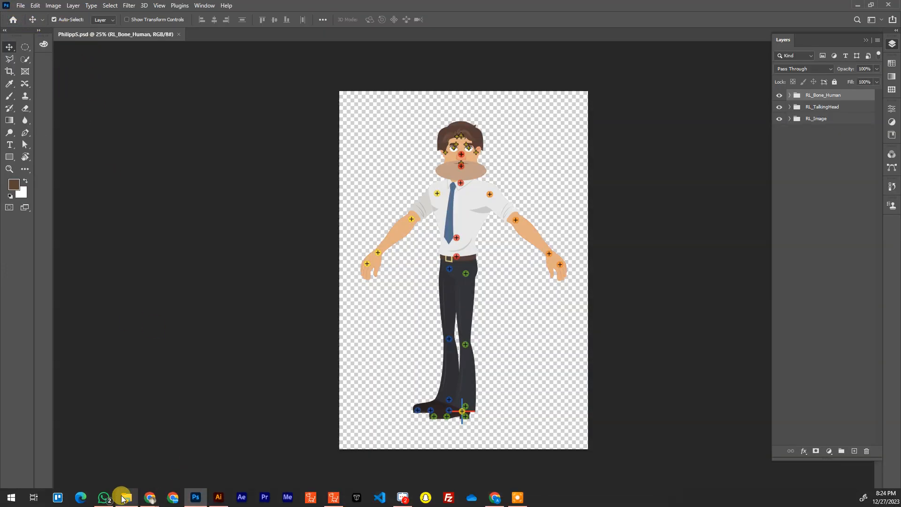
pyautogui.click(125, 496)
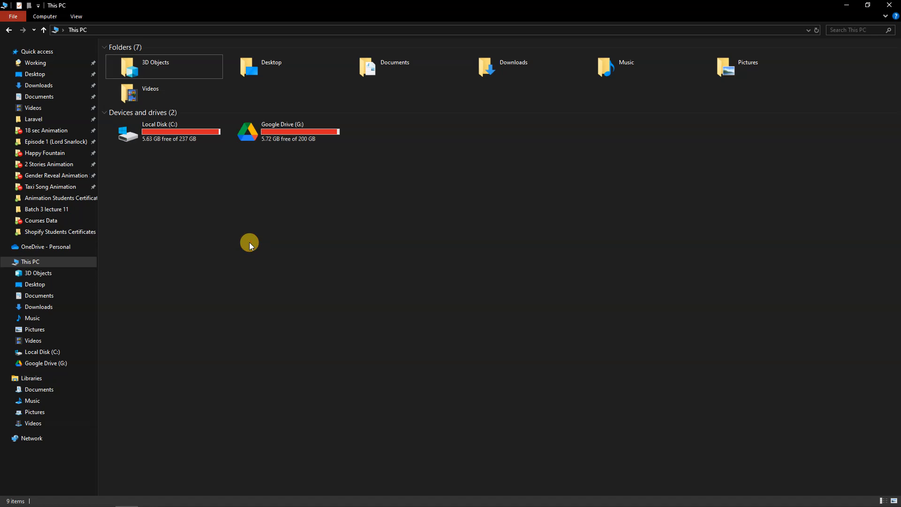
pyautogui.click(844, 5)
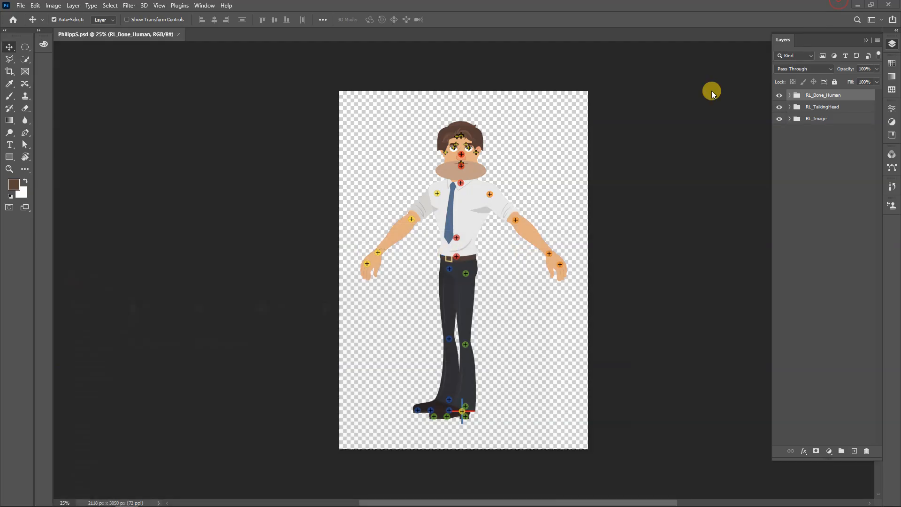
pyautogui.moveTo(310, 500)
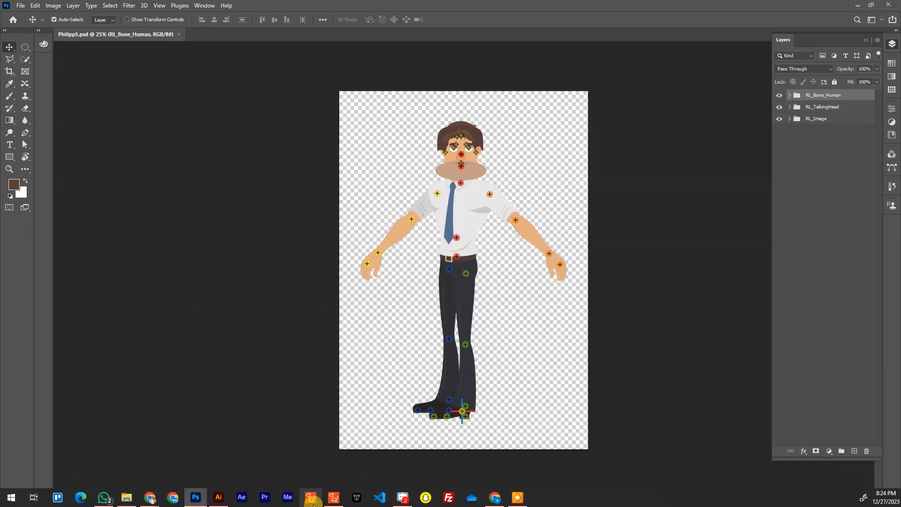
pyautogui.click(220, 497)
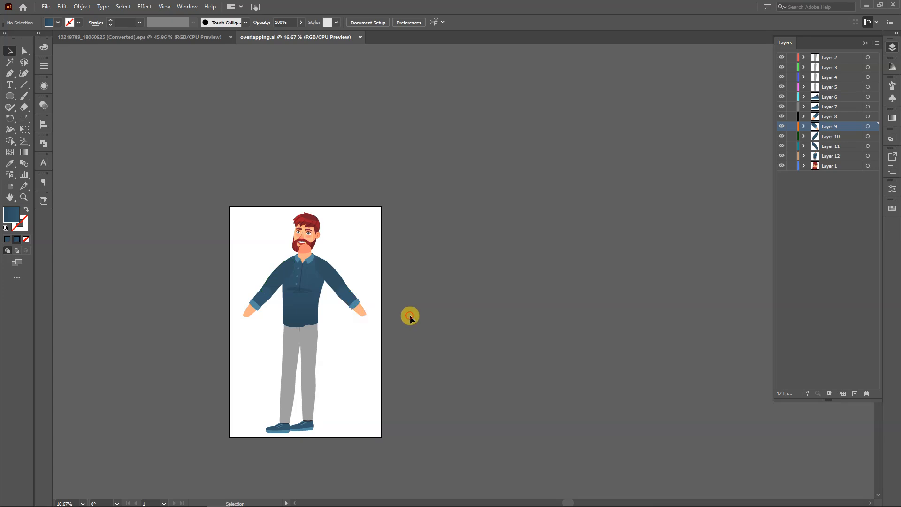
# Fill the image-right upper leg shape with white sampled from the artboard using the Eyedropper
pyautogui.scroll(2, 291, 347)
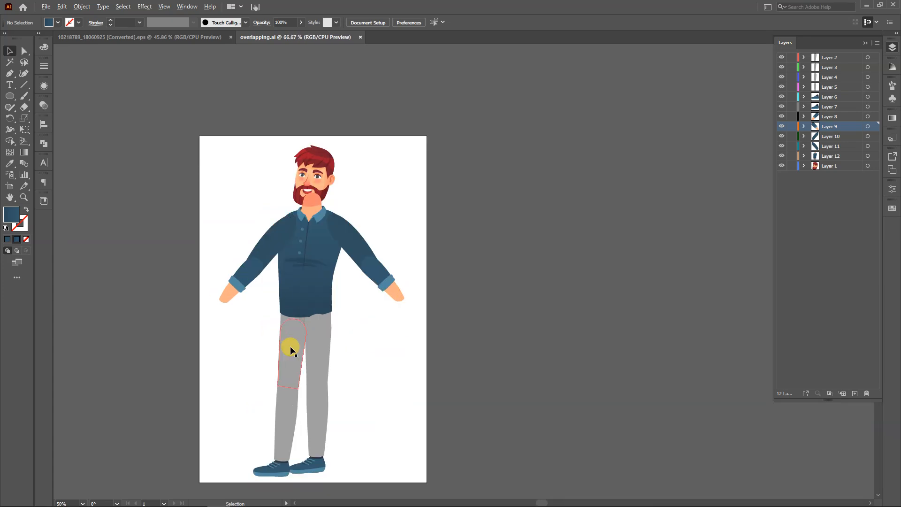
pyautogui.scroll(2, 291, 349)
pyautogui.press('a')
pyautogui.click(370, 361)
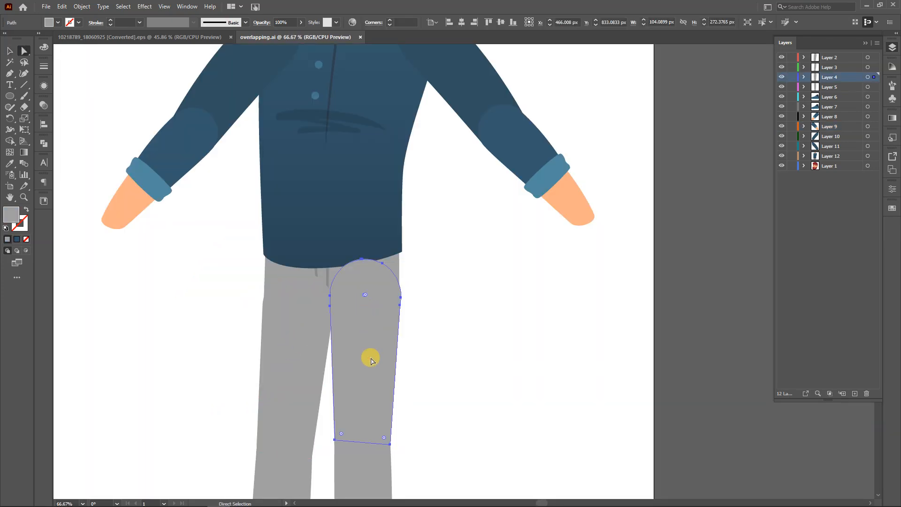
pyautogui.press('i')
pyautogui.click(484, 329)
# Fill the image-left upper leg shape with white sampled from the artboard using the Eyedropper
pyautogui.press('a')
pyautogui.click(293, 347)
pyautogui.press('i')
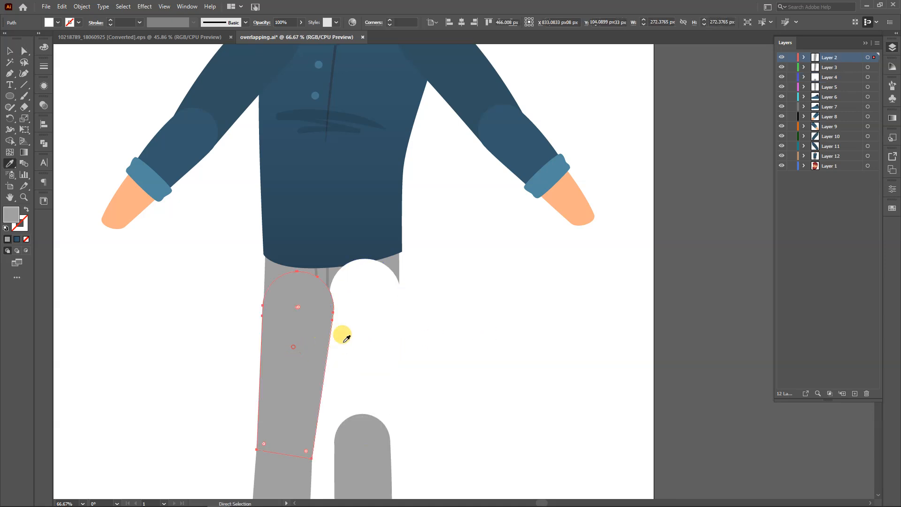
pyautogui.click(564, 337)
pyautogui.press('a')
pyautogui.click(564, 337)
pyautogui.scroll(-4, 557, 333)
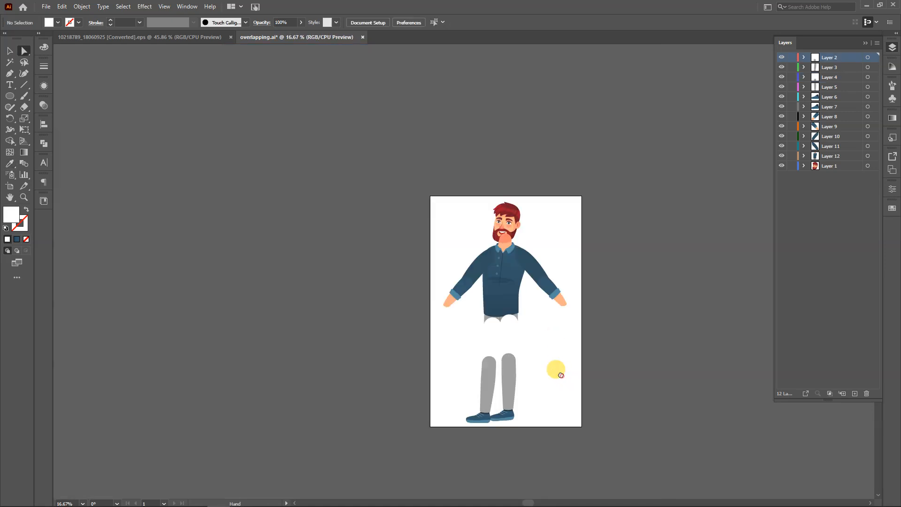
pyautogui.moveTo(562, 376); pyautogui.dragTo(507, 342)
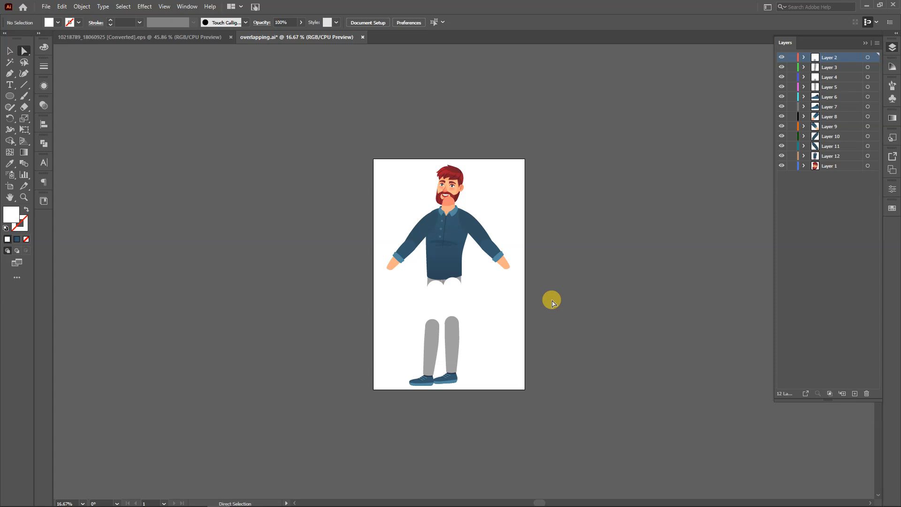
# Undo the white fills on both upper legs, save overlapping.ai and close it
pyautogui.hotkey('ctrl', 'z')
pyautogui.hotkey('ctrl', 'z')
pyautogui.hotkey('ctrl', 's')
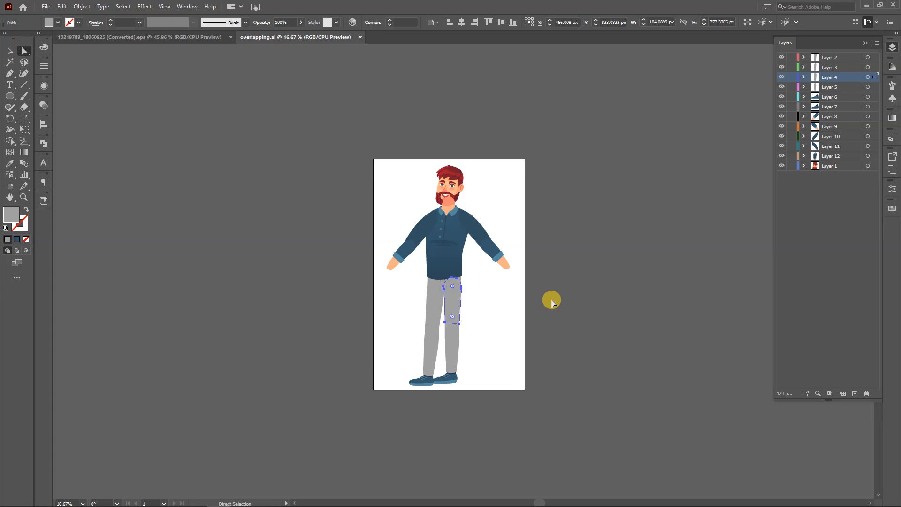
pyautogui.hotkey('ctrl', 'w')
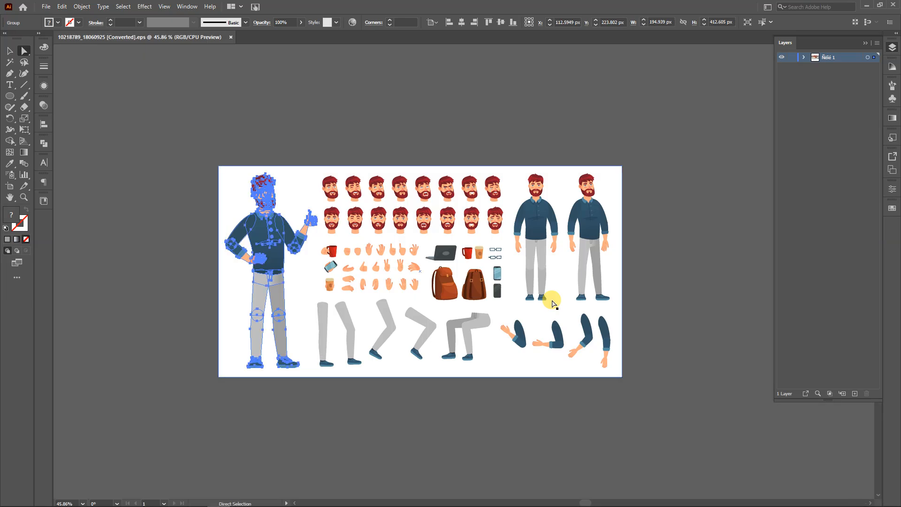
# Switch to Cartoon Animator 4 and leave Composer Mode for Stage Mode
pyautogui.moveTo(306, 501)
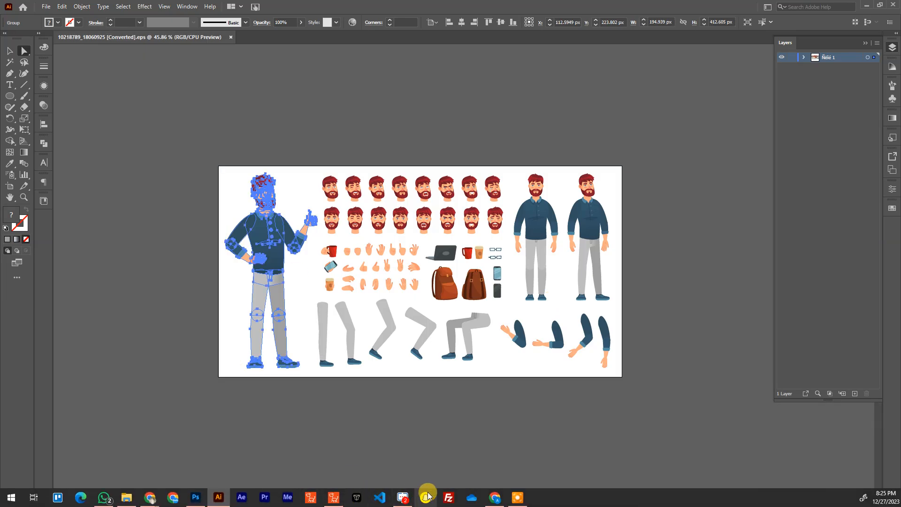
pyautogui.click(333, 496)
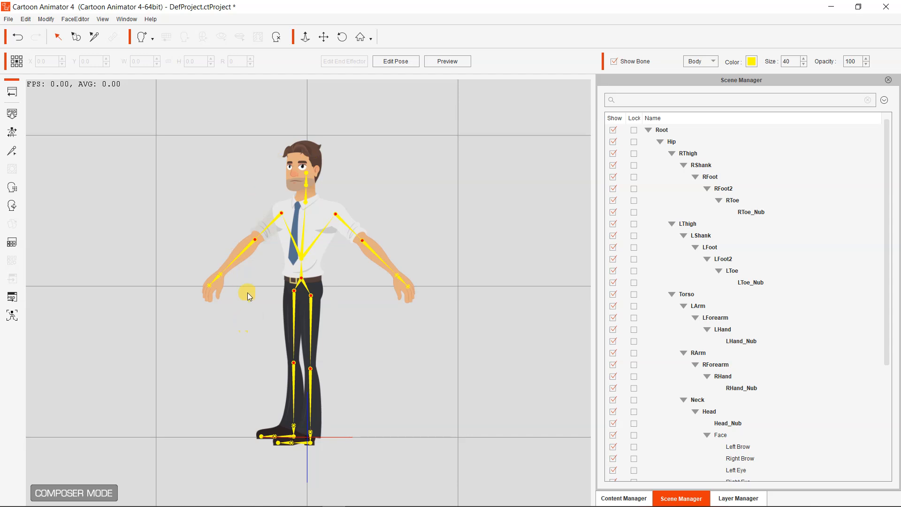
pyautogui.click(12, 91)
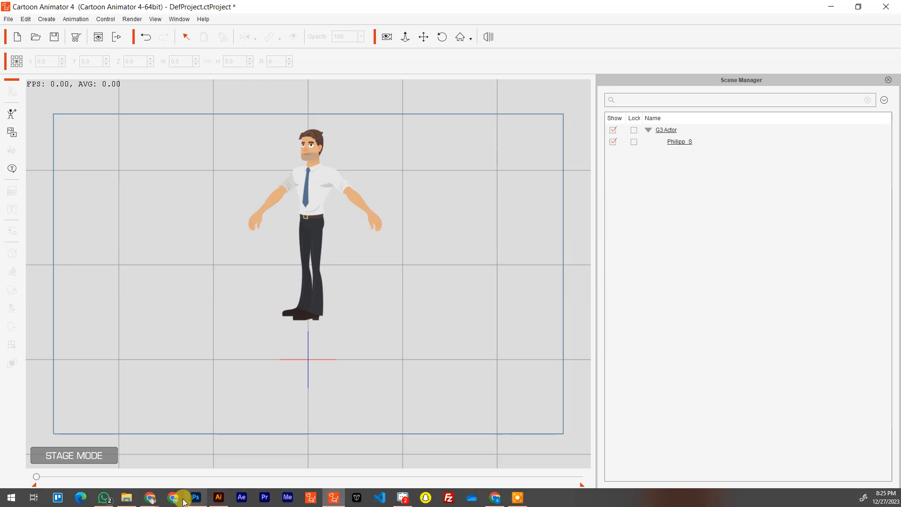
pyautogui.moveTo(151, 496)
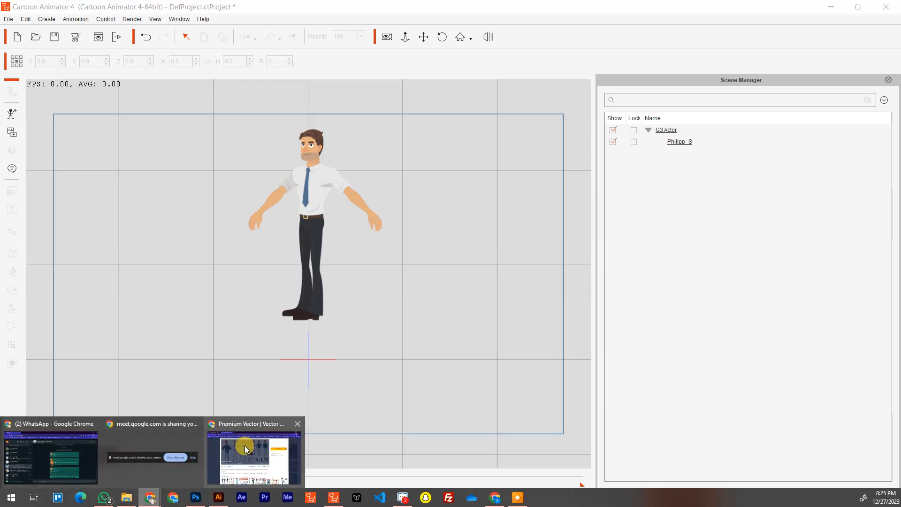
pyautogui.click(249, 420)
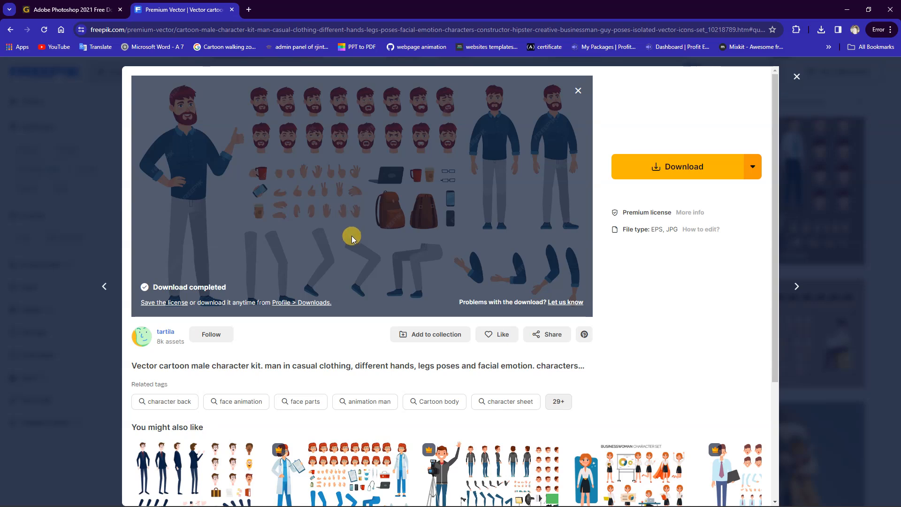
pyautogui.moveTo(349, 502)
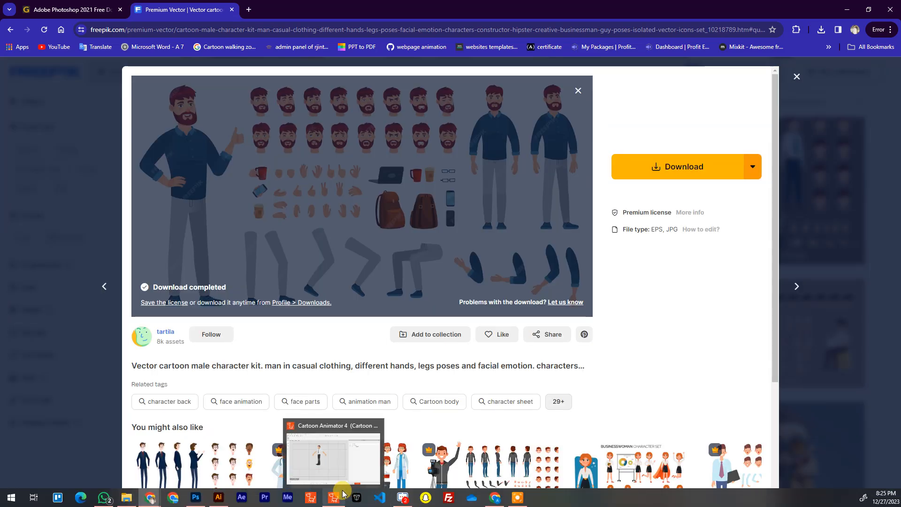
pyautogui.click(208, 500)
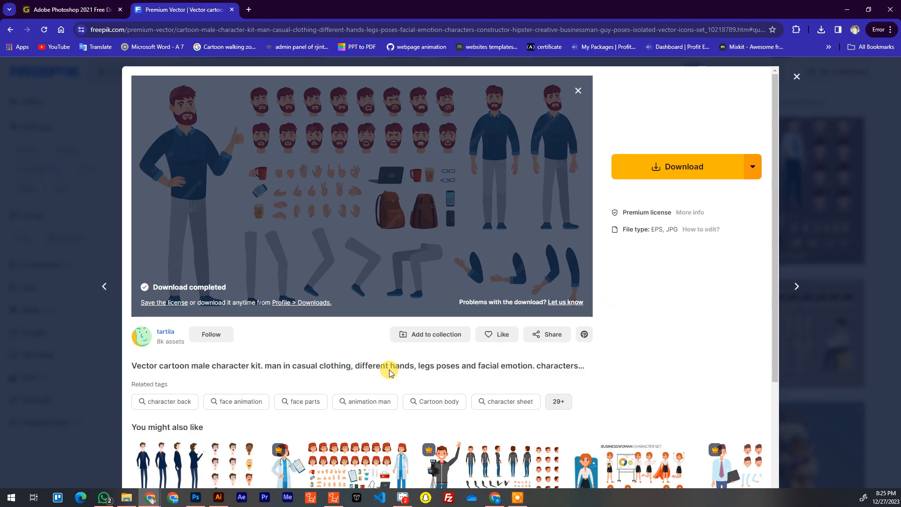
pyautogui.moveTo(360, 497)
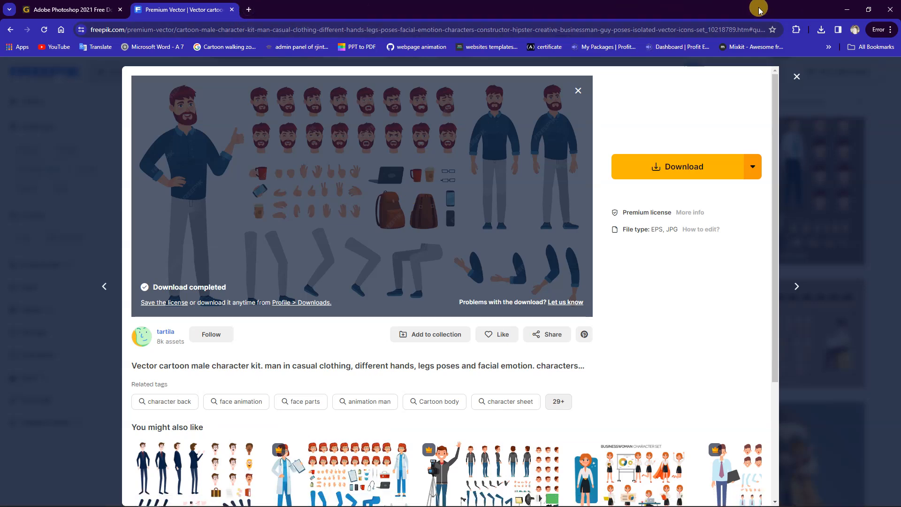
pyautogui.click(846, 9)
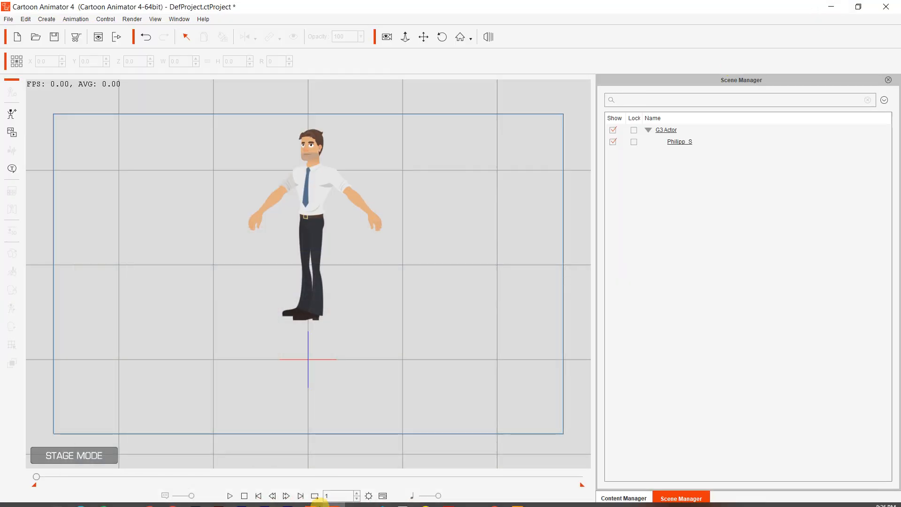
# Switch to File Explorer and open the Batch 3 lecture 11 folder on the Desktop
pyautogui.click(193, 491)
pyautogui.click(127, 497)
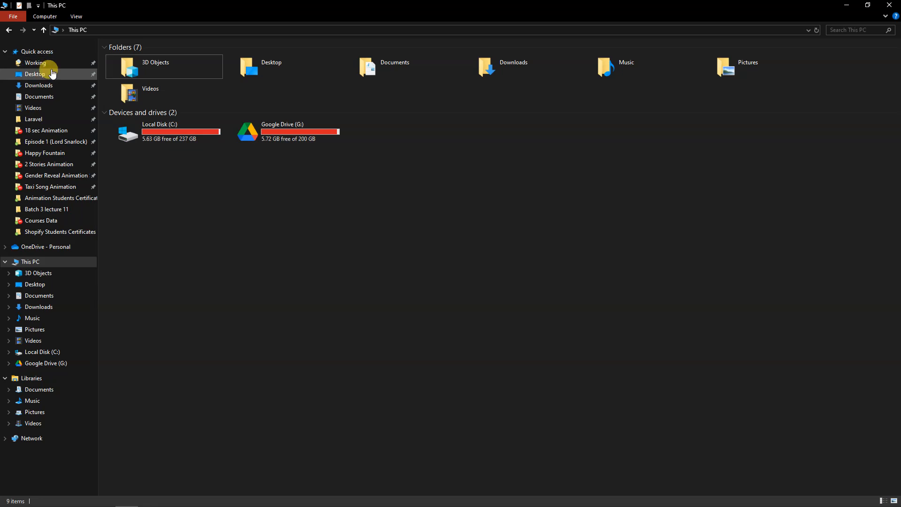
pyautogui.click(49, 74)
pyautogui.doubleClick(181, 117)
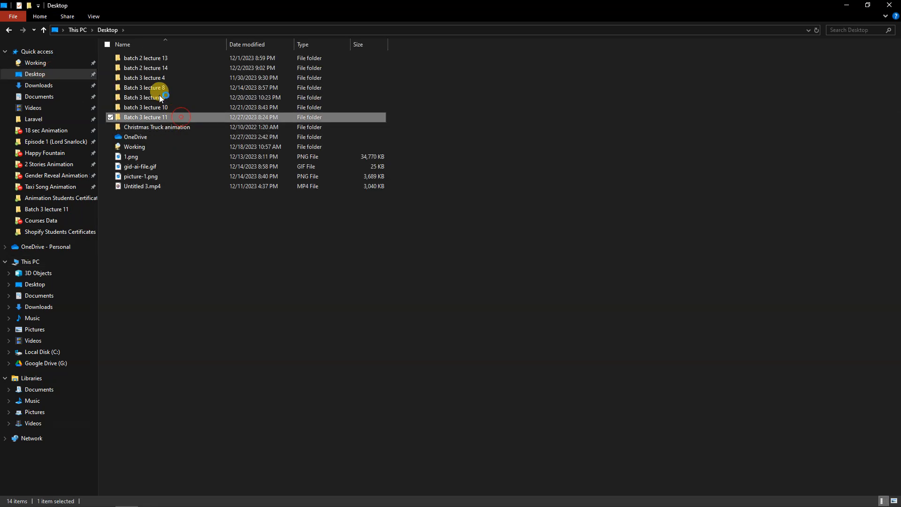
pyautogui.click(151, 79)
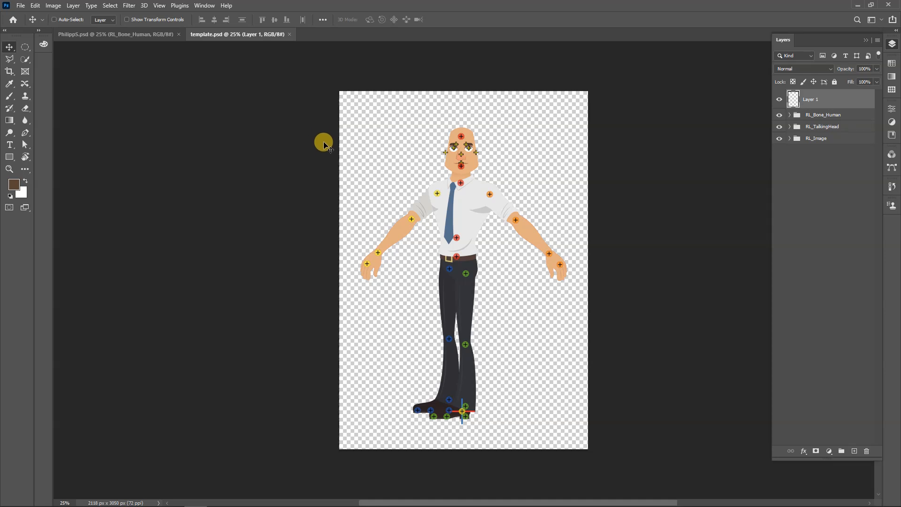
pyautogui.hotkey('ctrl', 'w')
pyautogui.click(126, 498)
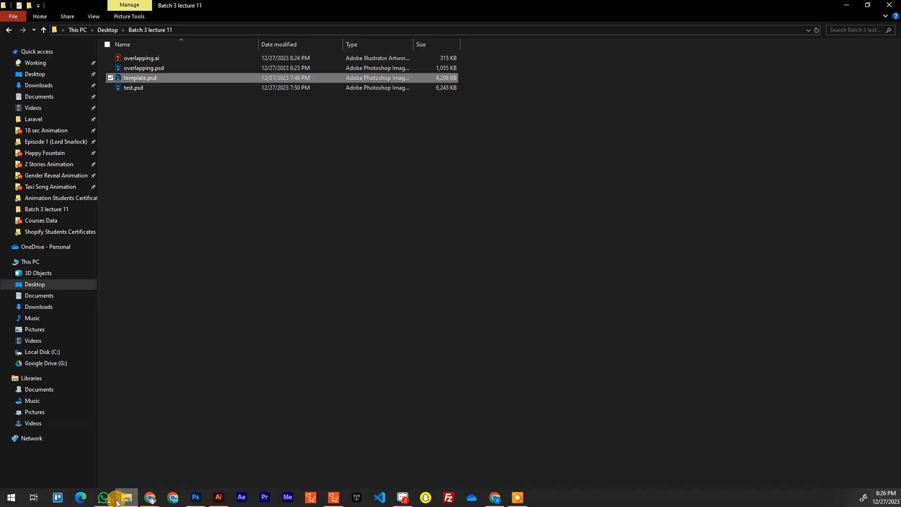
# Open overlapping.psd in Photoshop and select the artwork layer nested inside the Layer 1 group
pyautogui.doubleClick(178, 68)
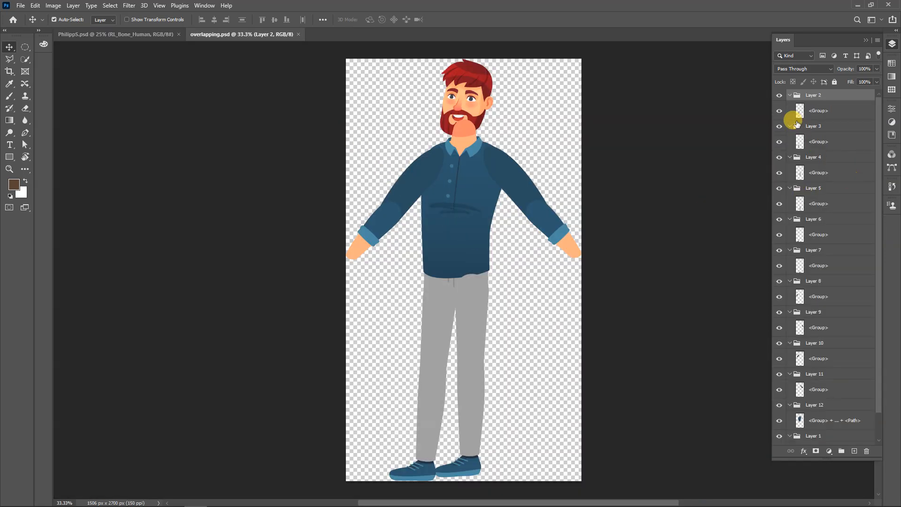
pyautogui.scroll(-2, 822, 358)
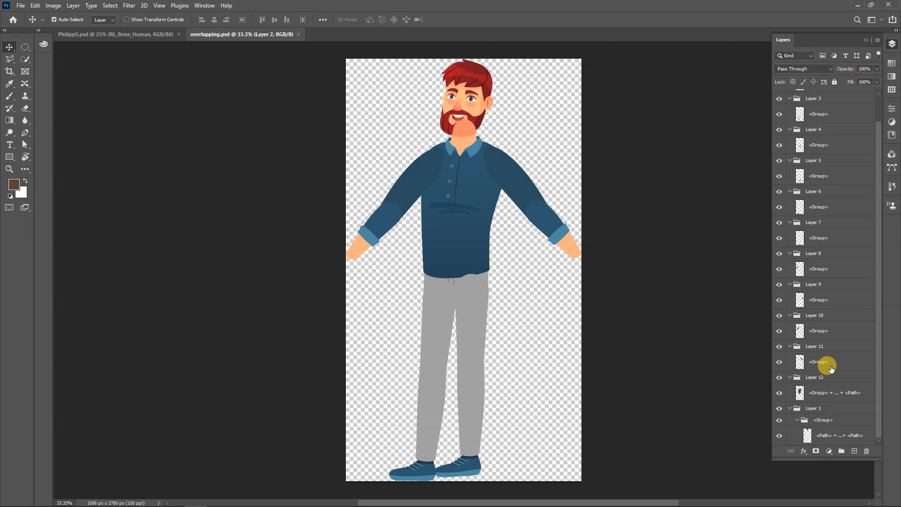
pyautogui.click(817, 432)
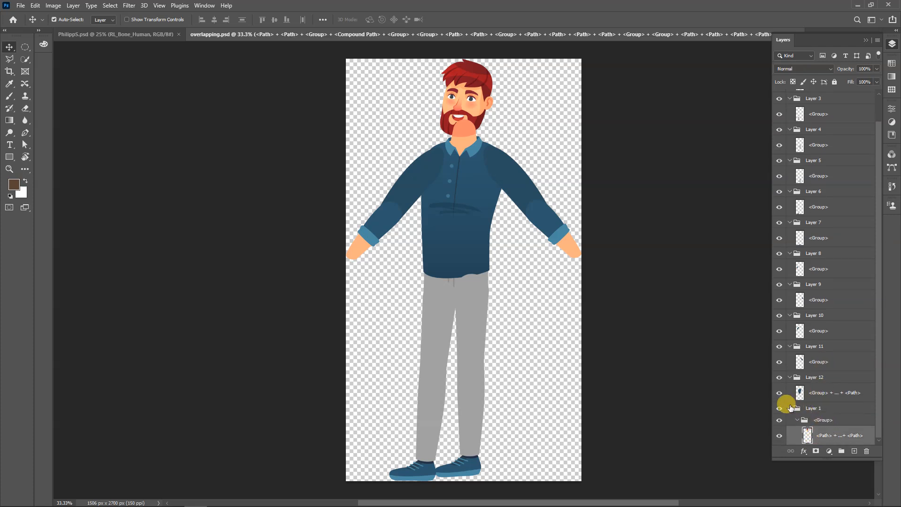
# Collapse all the layer groups, from Layer 1 and Layer 12 up through Layer 2
pyautogui.click(789, 408)
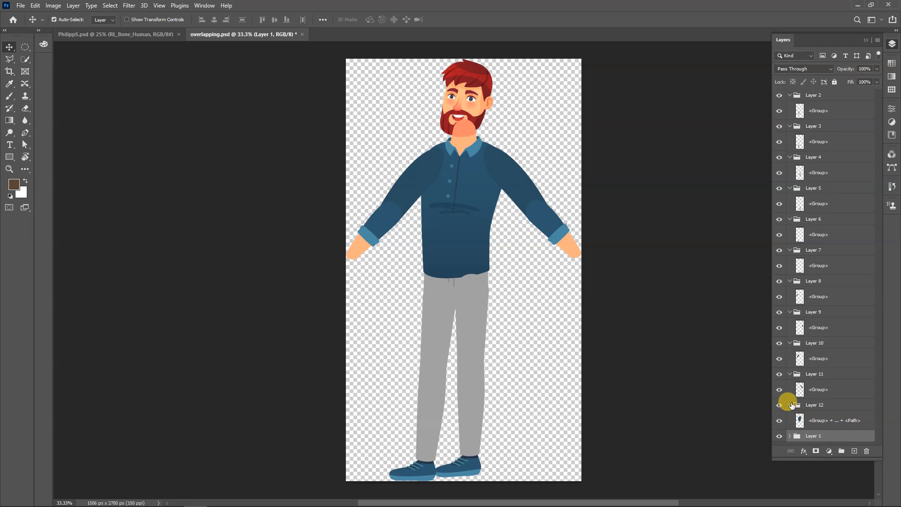
pyautogui.click(789, 404)
pyautogui.click(789, 373)
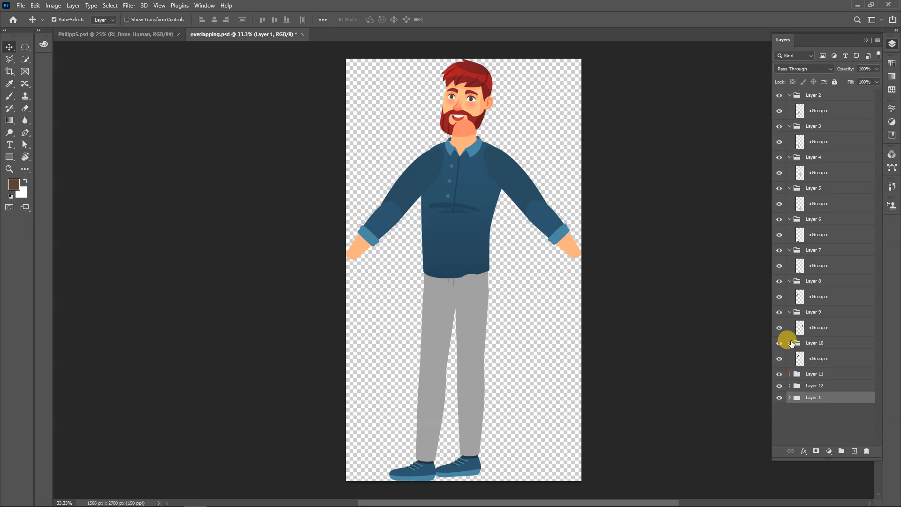
pyautogui.click(790, 342)
pyautogui.click(790, 312)
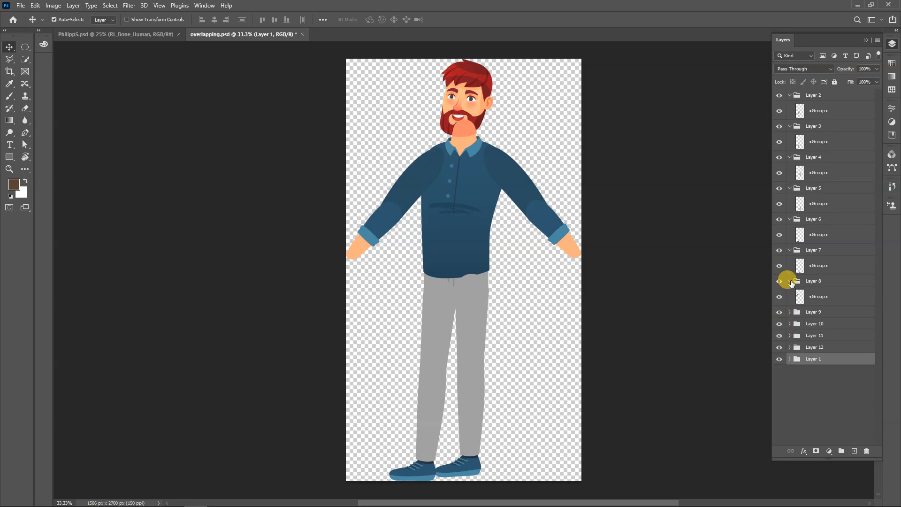
pyautogui.click(790, 281)
pyautogui.click(789, 251)
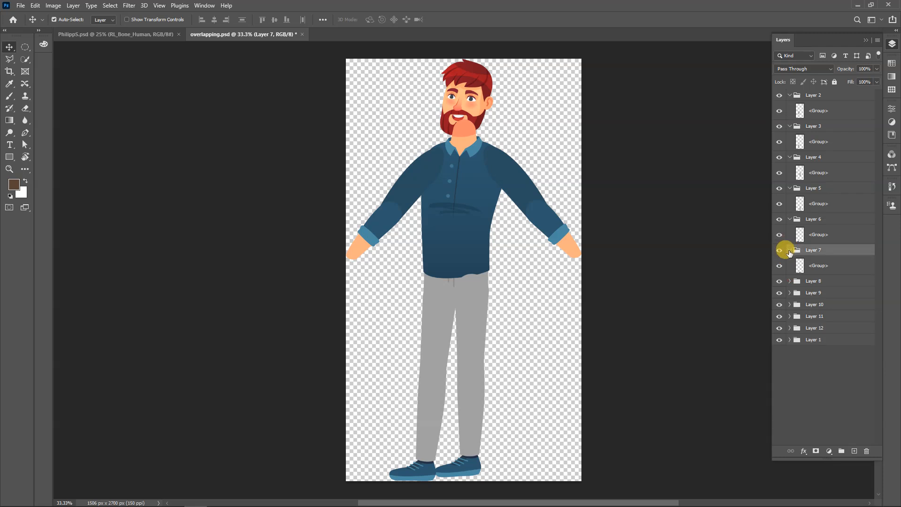
pyautogui.click(790, 250)
pyautogui.click(790, 219)
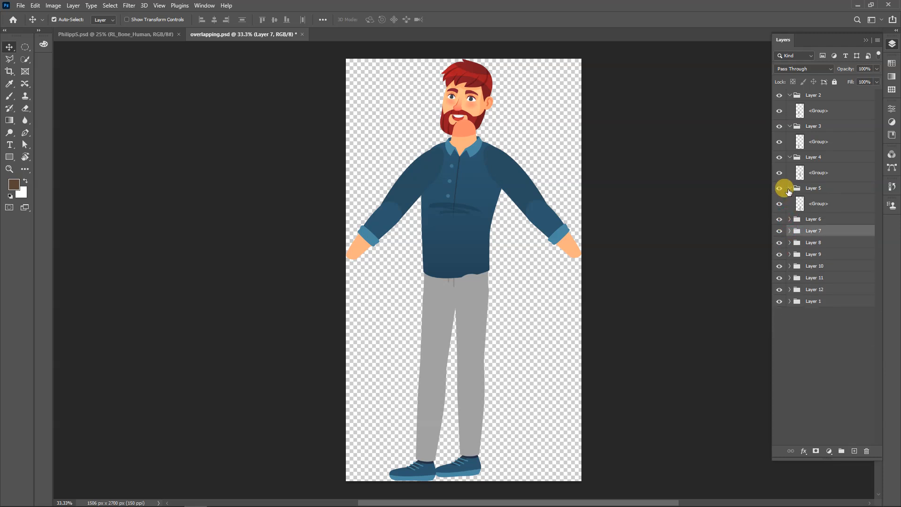
pyautogui.click(789, 189)
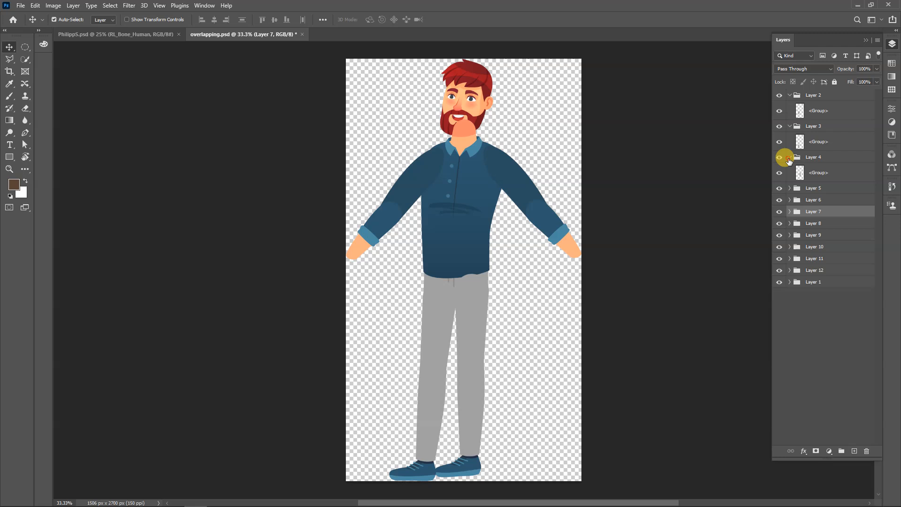
pyautogui.click(789, 158)
pyautogui.click(790, 126)
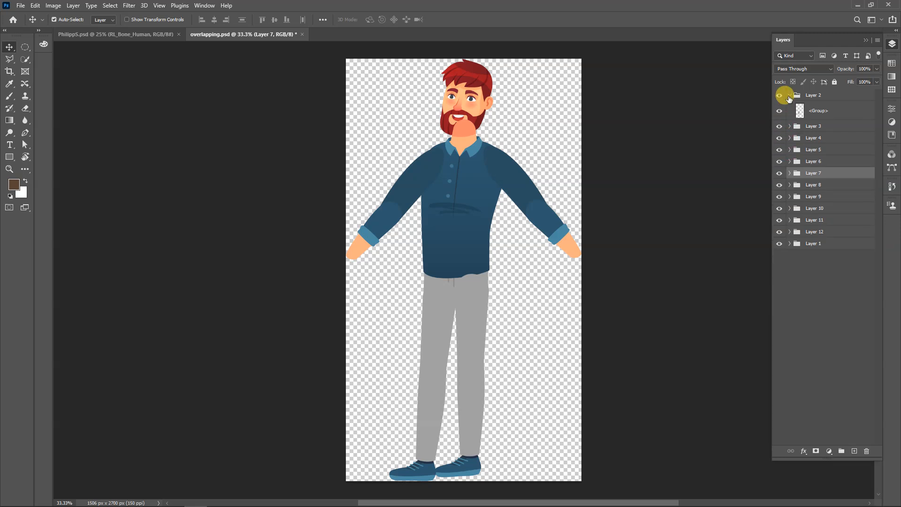
pyautogui.click(789, 95)
# Merge the Layer 2, Layer 3 and Layer 4 groups each into its own single flattened layer
pyautogui.click(818, 94)
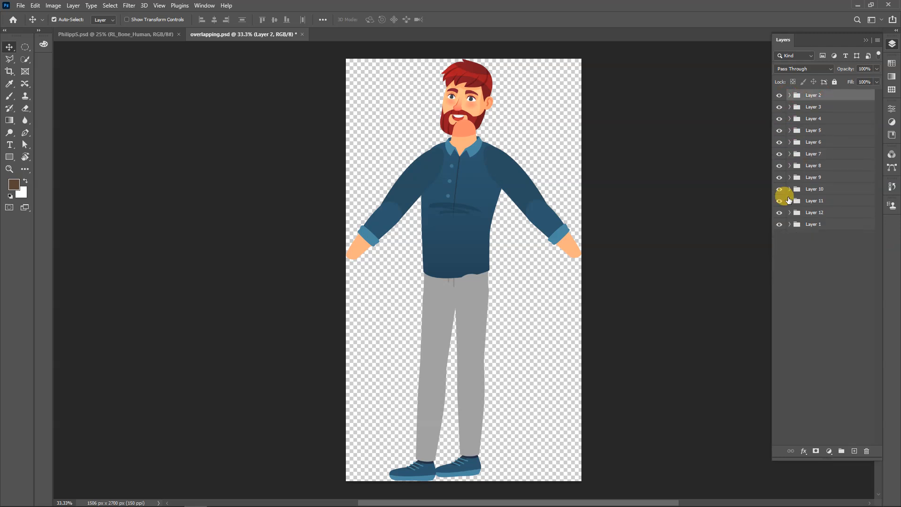
pyautogui.press('ctrl')
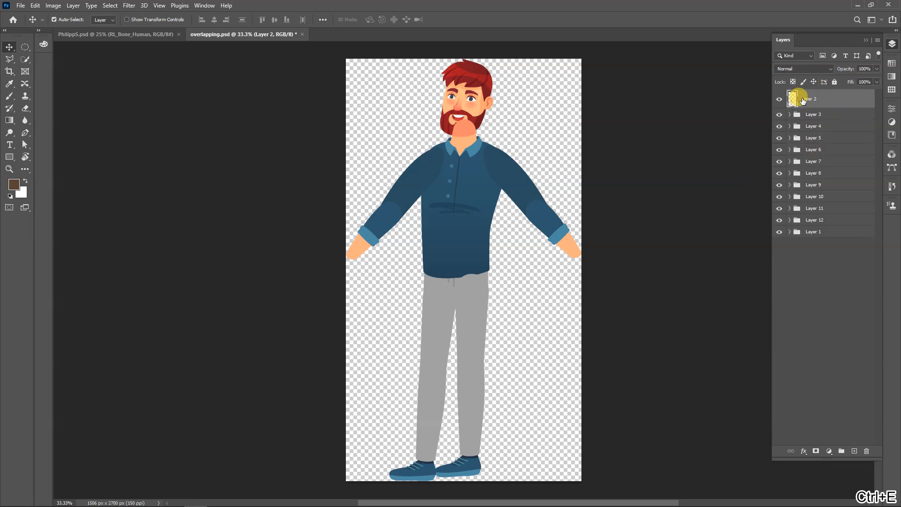
pyautogui.click(812, 114)
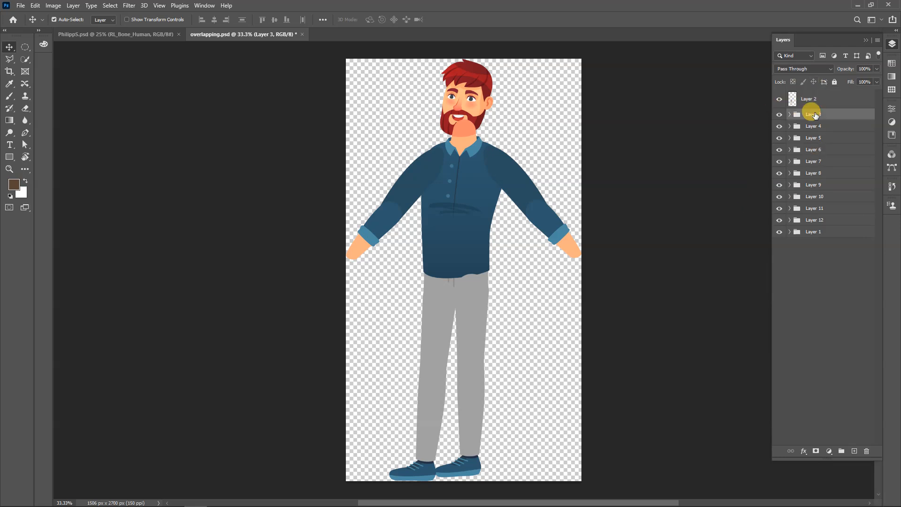
pyautogui.hotkey('ctrl', 'e')
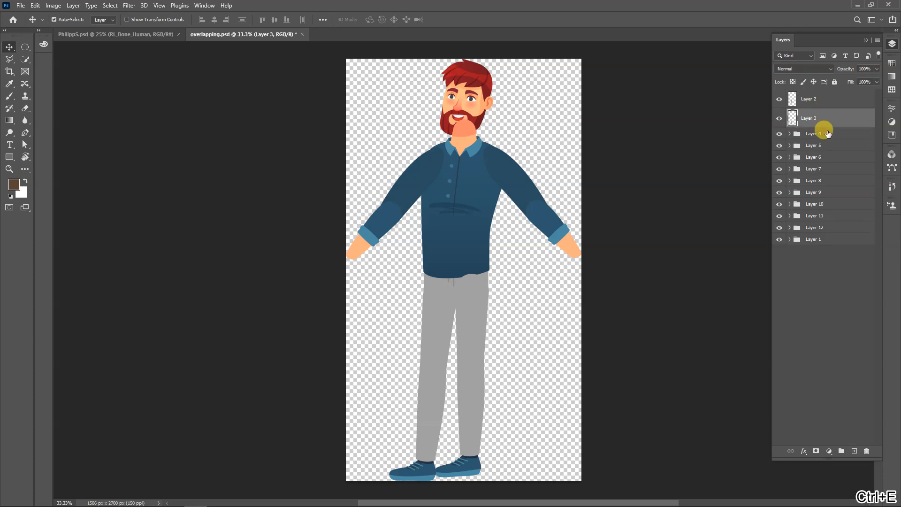
pyautogui.click(826, 133)
pyautogui.hotkey('ctrl', 'e')
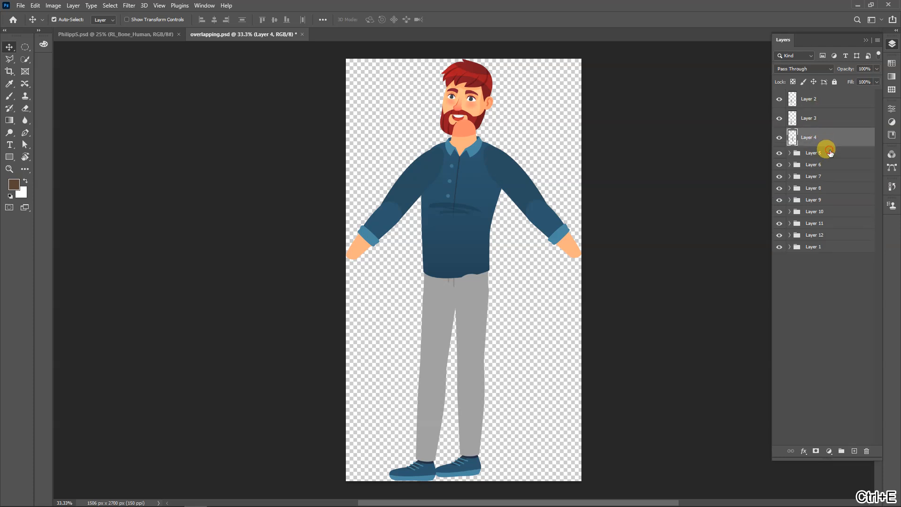
# Flatten the Layer 5, Layer 6 and Layer 7 groups individually, keeping one layer per body part
pyautogui.click(829, 153)
pyautogui.hotkey('ctrl', 'e')
pyautogui.click(830, 172)
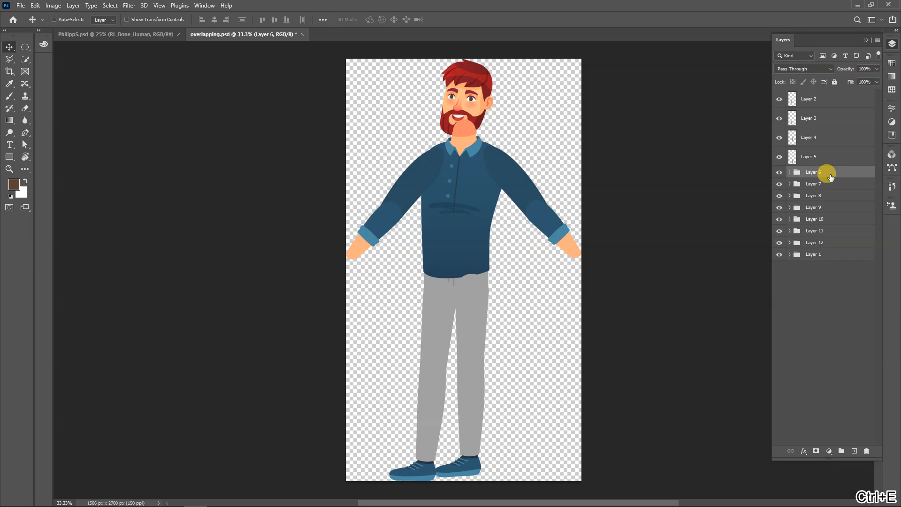
pyautogui.hotkey('ctrl', 'e')
pyautogui.keyDown('shift'); pyautogui.click(825, 192); pyautogui.keyUp('shift')
pyautogui.click(824, 192)
pyautogui.hotkey('ctrl', 'e')
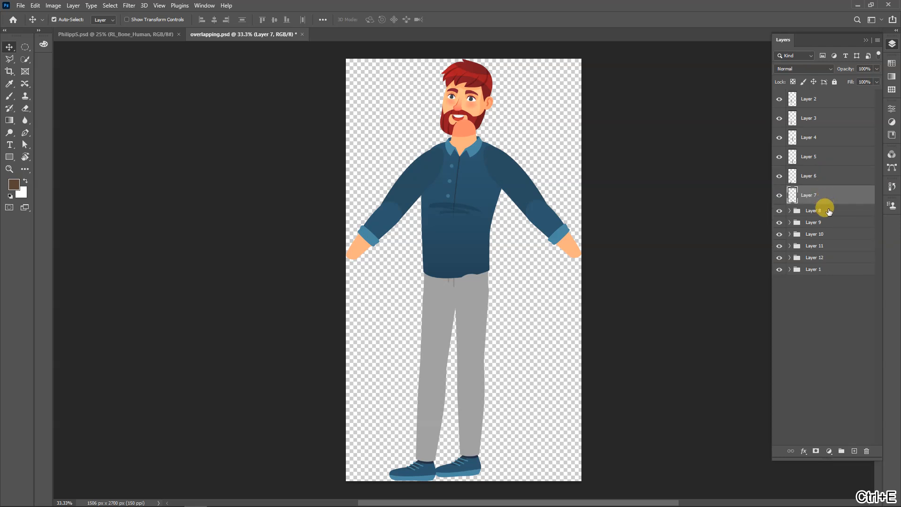
# Merge the Layer 8, Layer 9, Layer 10 and Layer 11 groups one by one into separate single layers
pyautogui.click(828, 210)
pyautogui.hotkey('ctrl', 'e')
pyautogui.click(824, 229)
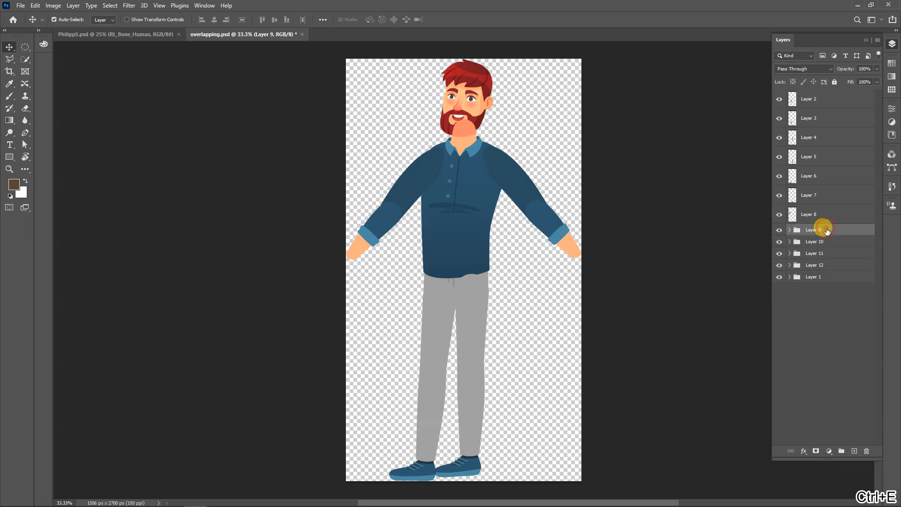
pyautogui.hotkey('ctrl', 'e')
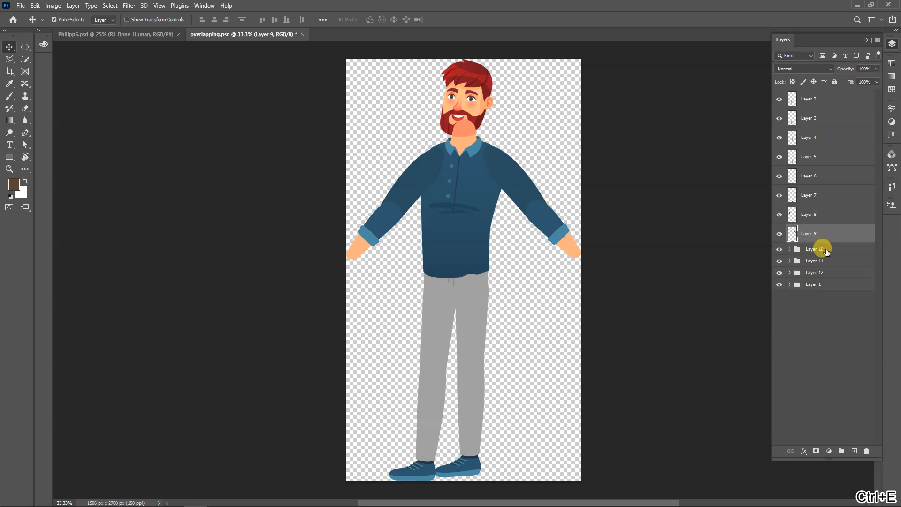
pyautogui.click(826, 251)
pyautogui.hotkey('ctrl', 'e')
pyautogui.click(825, 268)
pyautogui.hotkey('ctrl', 'e')
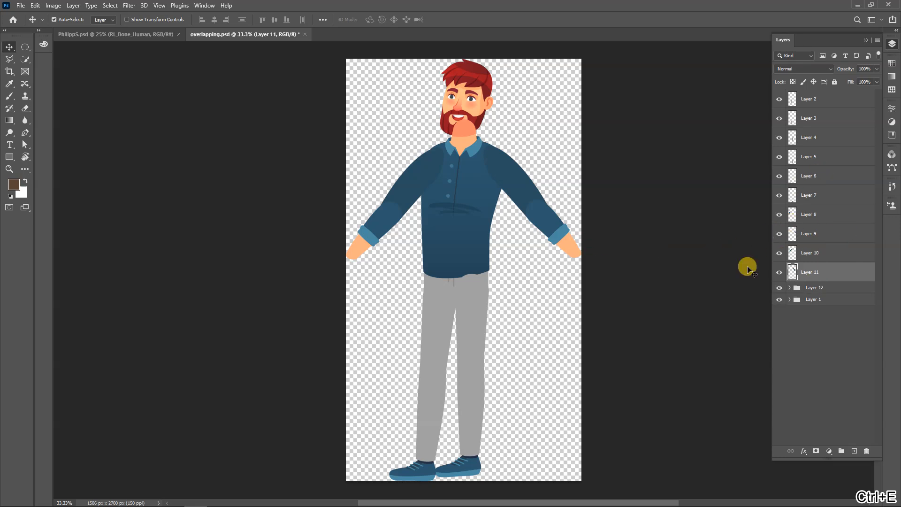
# Select the forearm, upper arm, torso and leg parts on the canvas to check which layer holds each one
pyautogui.click(558, 227)
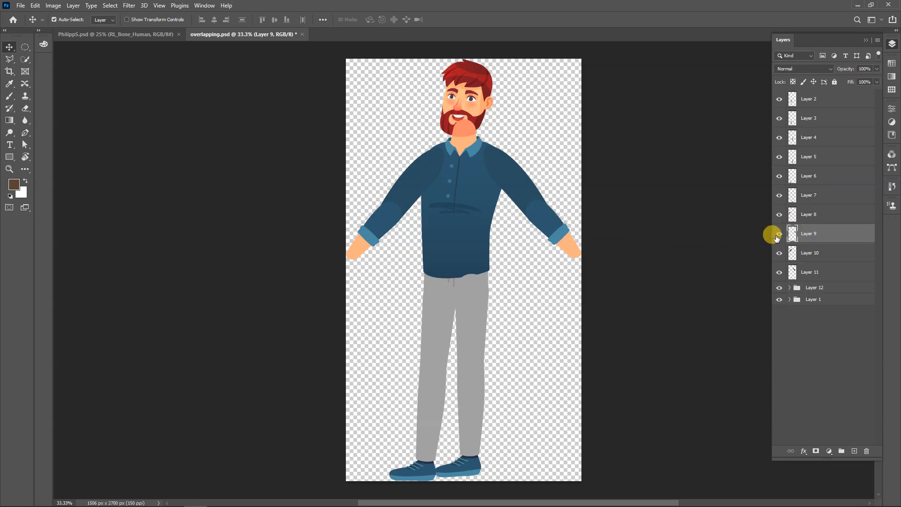
pyautogui.click(502, 185)
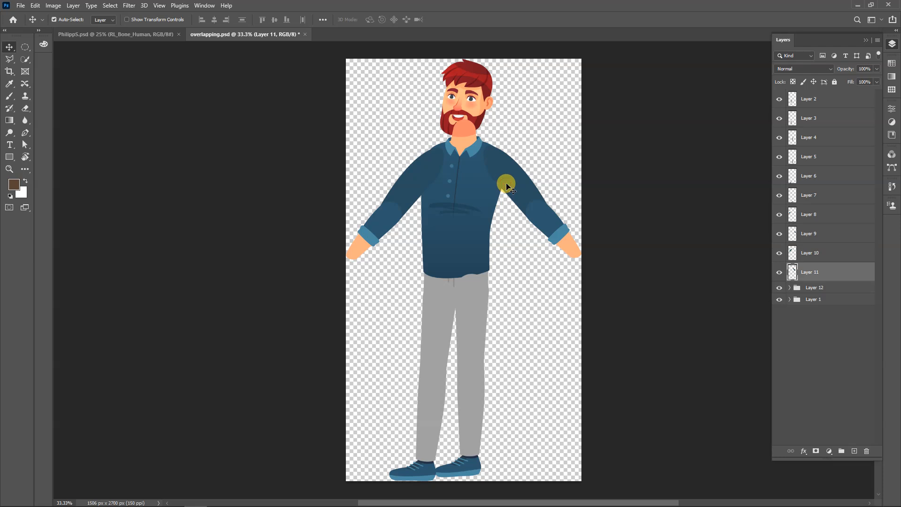
pyautogui.click(411, 184)
pyautogui.click(384, 224)
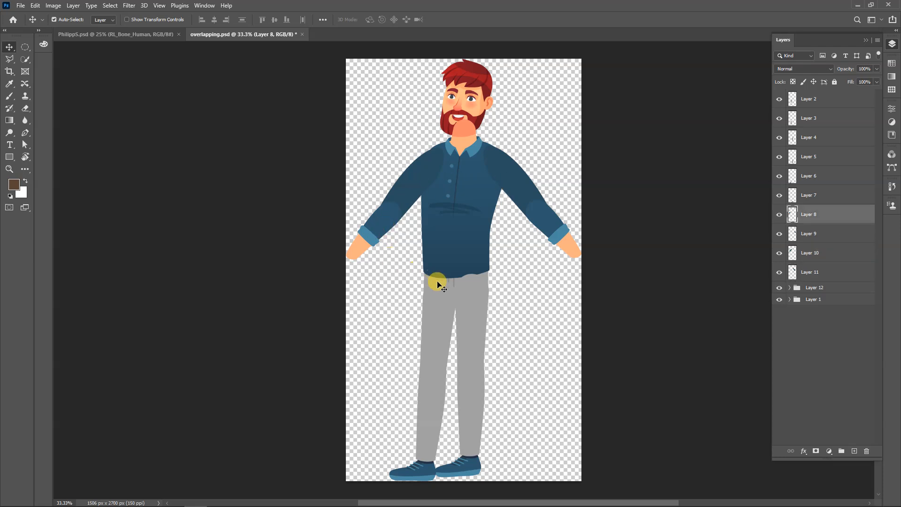
pyautogui.click(437, 252)
pyautogui.click(438, 312)
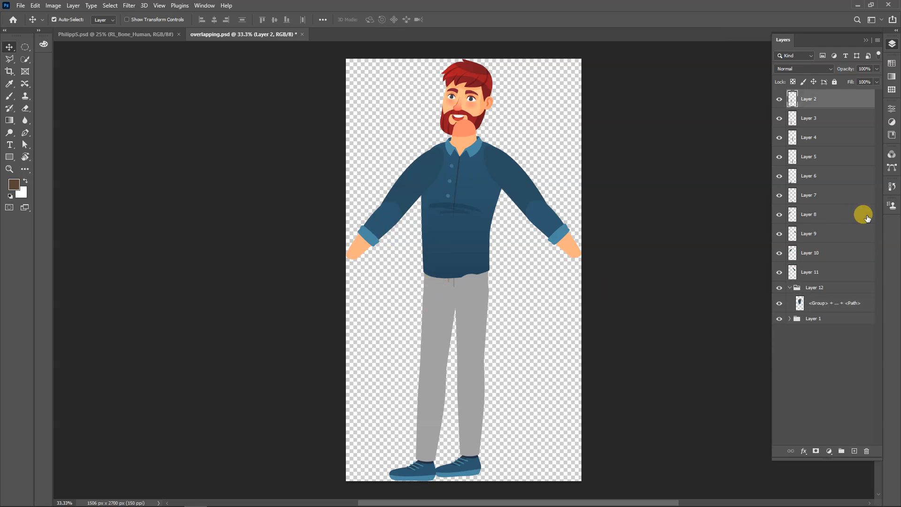
# Show the Free Transform bounds of the Layer 1 group to check which body part it contains
pyautogui.click(810, 318)
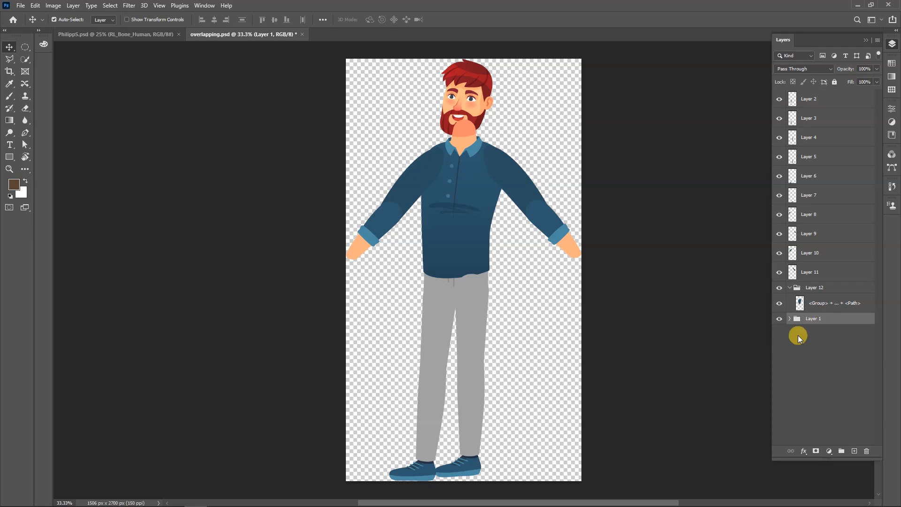
pyautogui.hotkey('ctrl', 't')
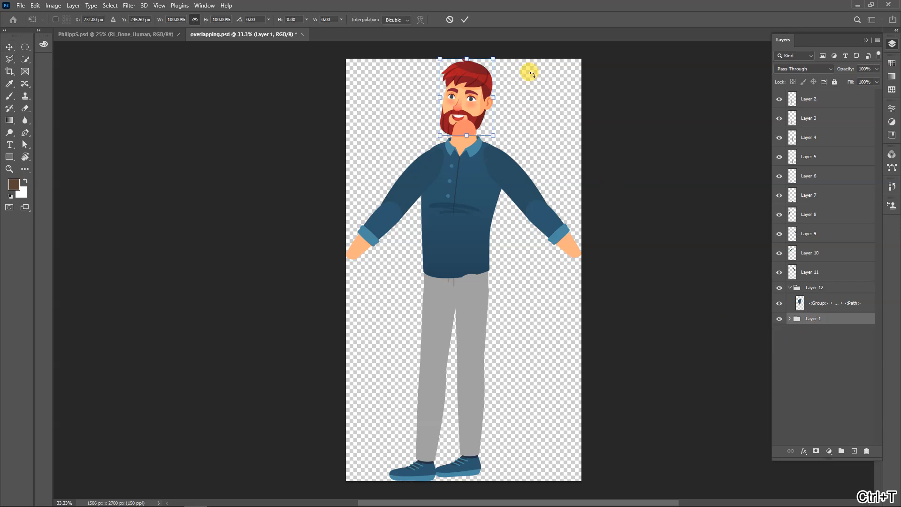
pyautogui.click(466, 21)
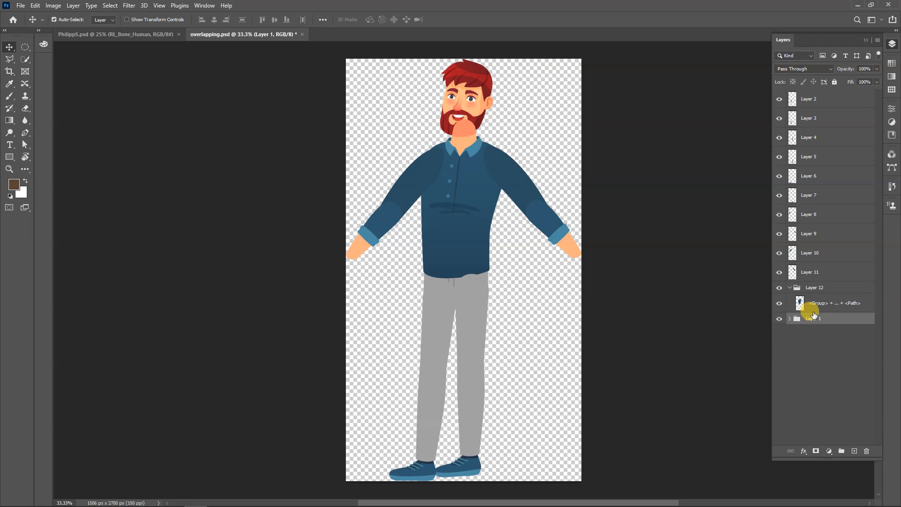
# Collapse the Layer 12 group and merge it into a single layer
pyautogui.click(820, 288)
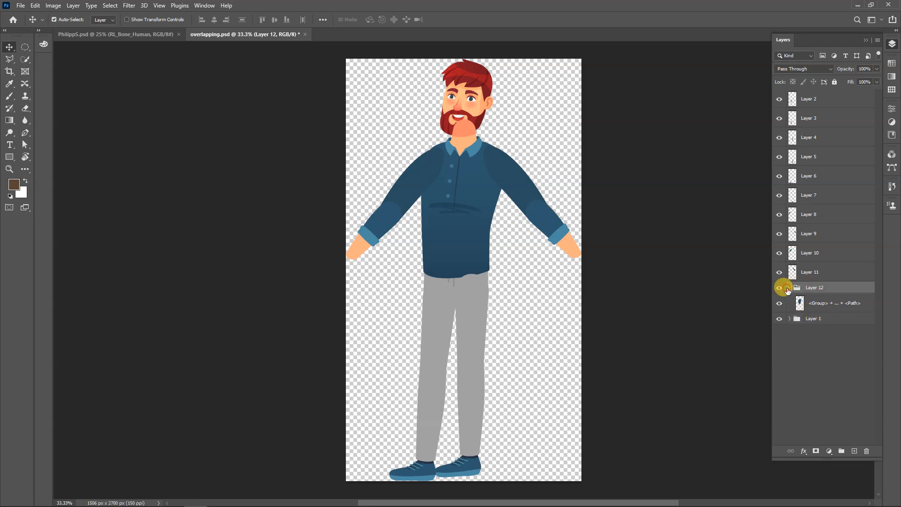
pyautogui.click(790, 287)
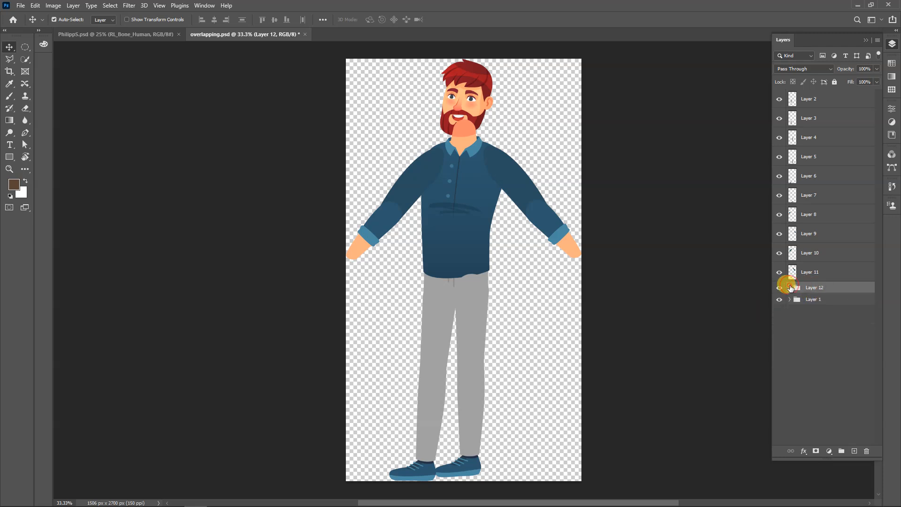
pyautogui.click(812, 319)
pyautogui.click(825, 288)
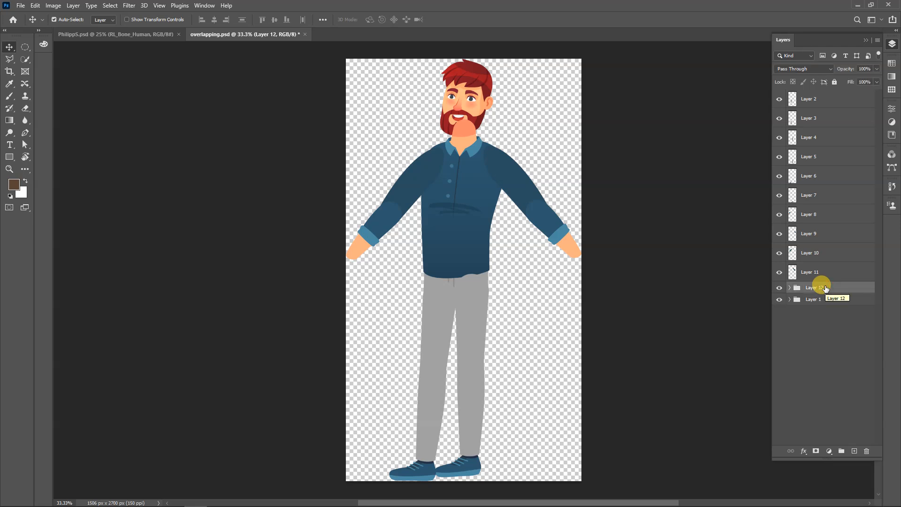
pyautogui.hotkey('ctrl', 'e')
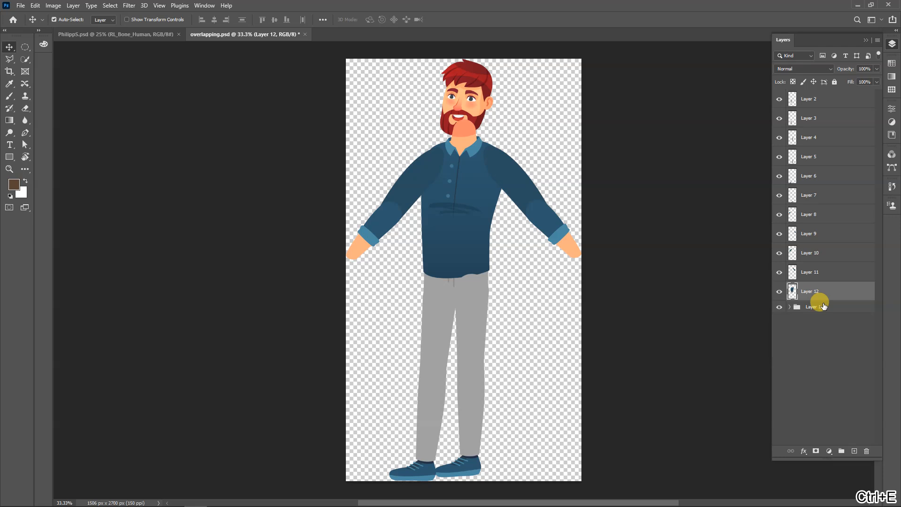
# Merge Layer 12 and the Layer 1 group together into one combined layer
pyautogui.keyDown('shift'); pyautogui.click(823, 306); pyautogui.keyUp('shift')
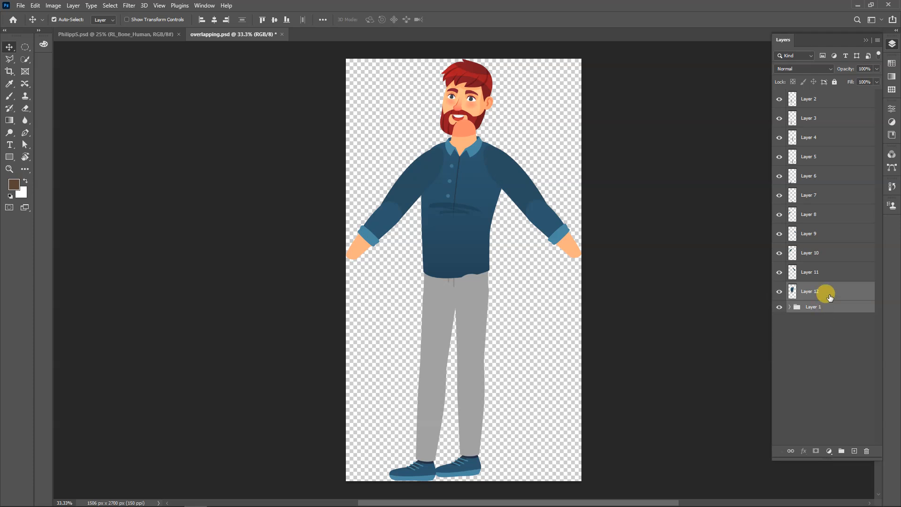
pyautogui.press('ctrl')
pyautogui.hotkey('ctrl', 'e')
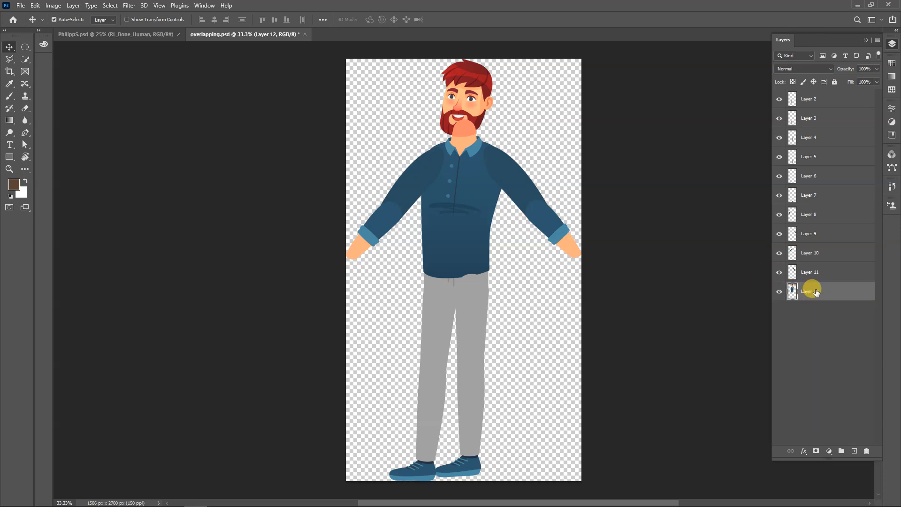
# Move the combined head and torso beside the legs with Free Transform, then undo the move and close the transform
pyautogui.press('ctrl')
pyautogui.keyDown('ctrl'); pyautogui.click(791, 289); pyautogui.keyUp('ctrl')
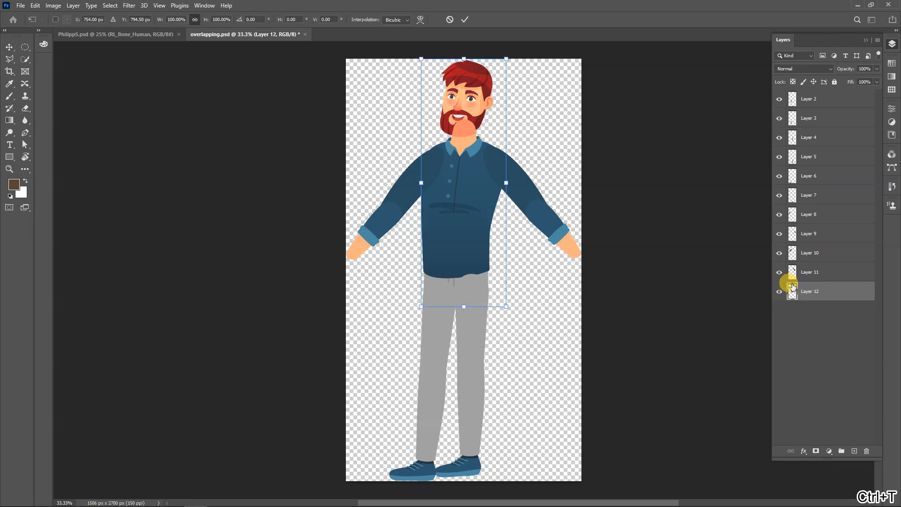
pyautogui.hotkey('ctrl', 't')
pyautogui.moveTo(487, 121); pyautogui.dragTo(568, 293)
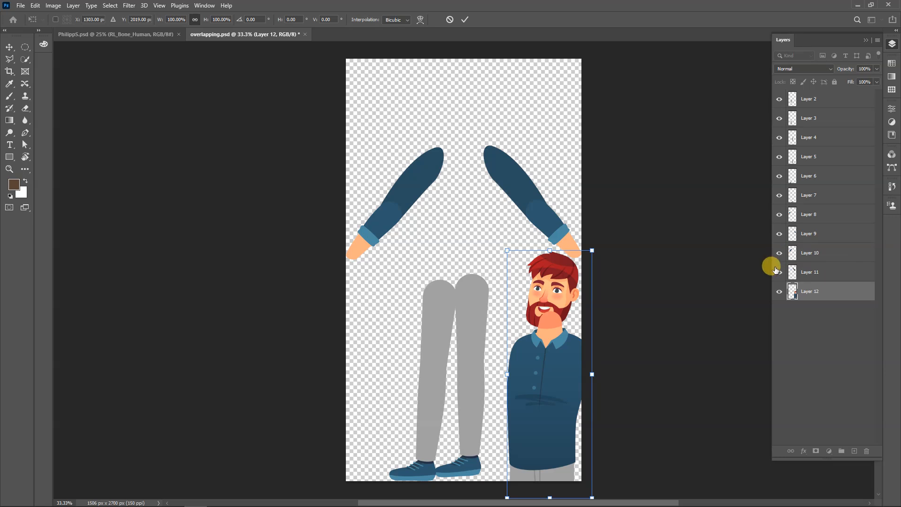
pyautogui.hotkey('ctrl', 'z')
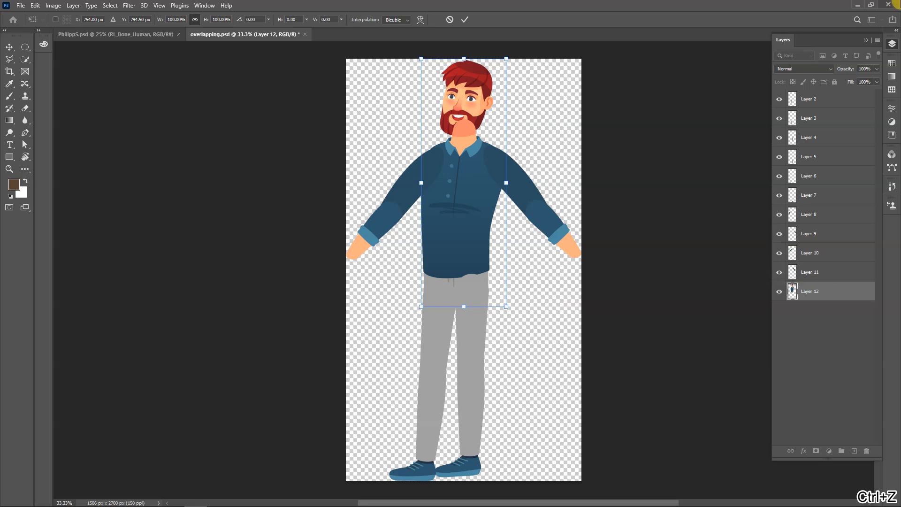
pyautogui.click(463, 20)
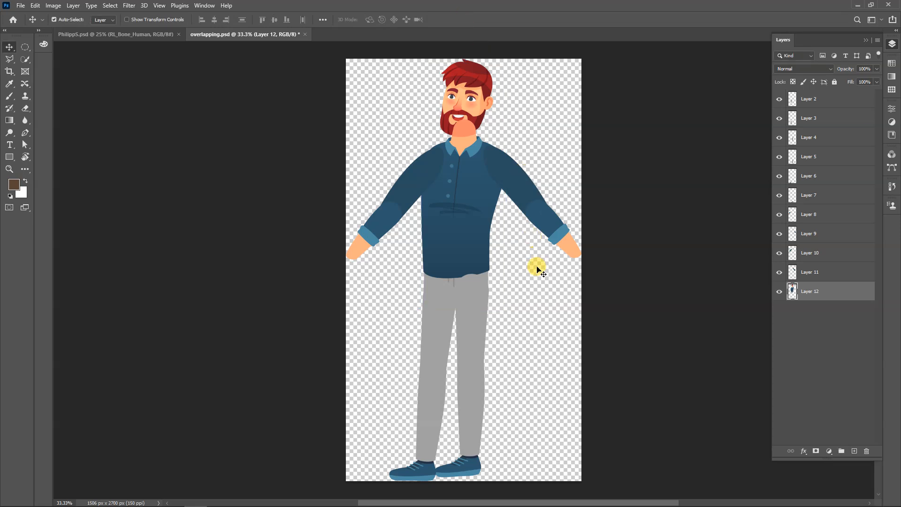
# Undo the merge that combined Layer 12 with the Layer 1 group
pyautogui.click(539, 314)
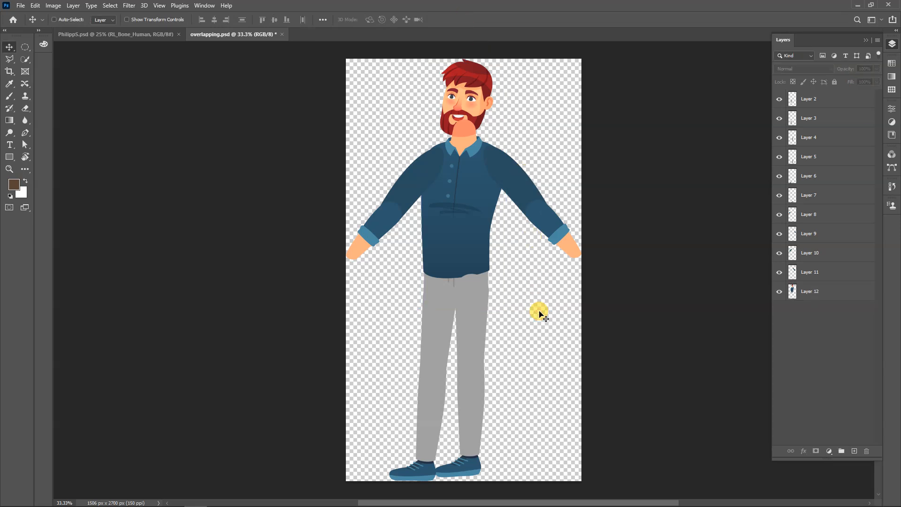
pyautogui.hotkey('ctrl', 'z')
pyautogui.keyDown('ctrl'); pyautogui.click(539, 311); pyautogui.keyUp('ctrl')
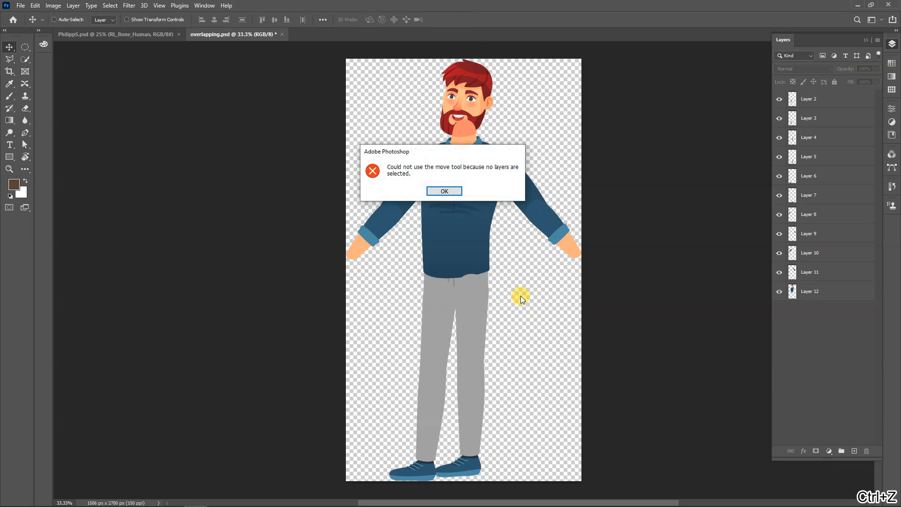
pyautogui.click(443, 188)
pyautogui.hotkey('ctrl', 'z')
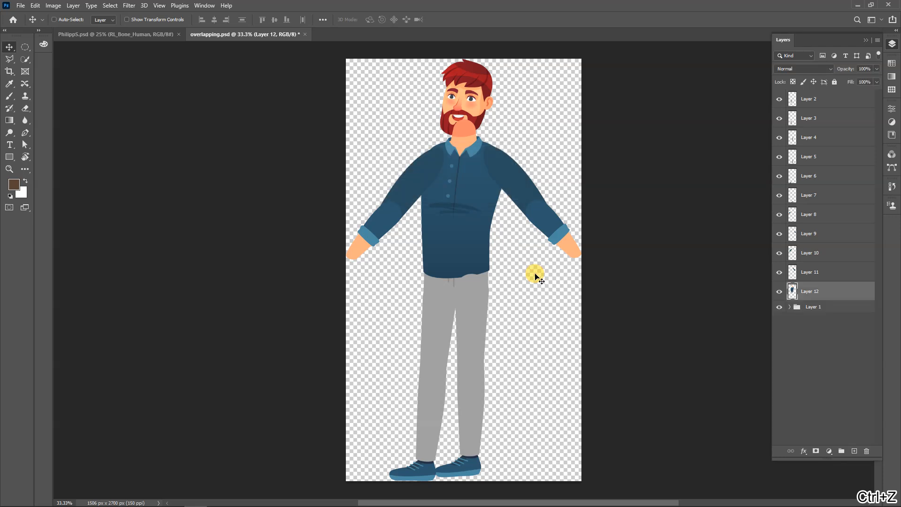
# Merge the Layer 1 group on its own into a single layer, then deselect all layers
pyautogui.click(848, 306)
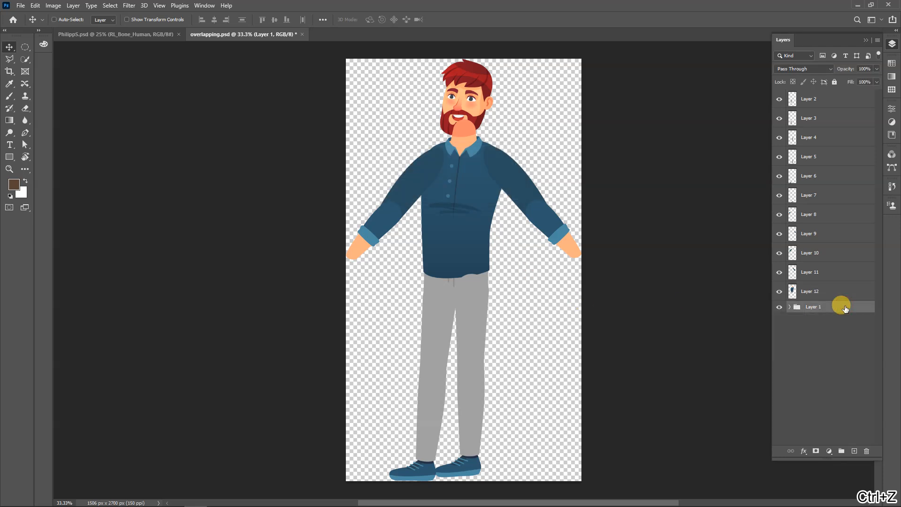
pyautogui.hotkey('ctrl', 'e')
pyautogui.click(518, 304)
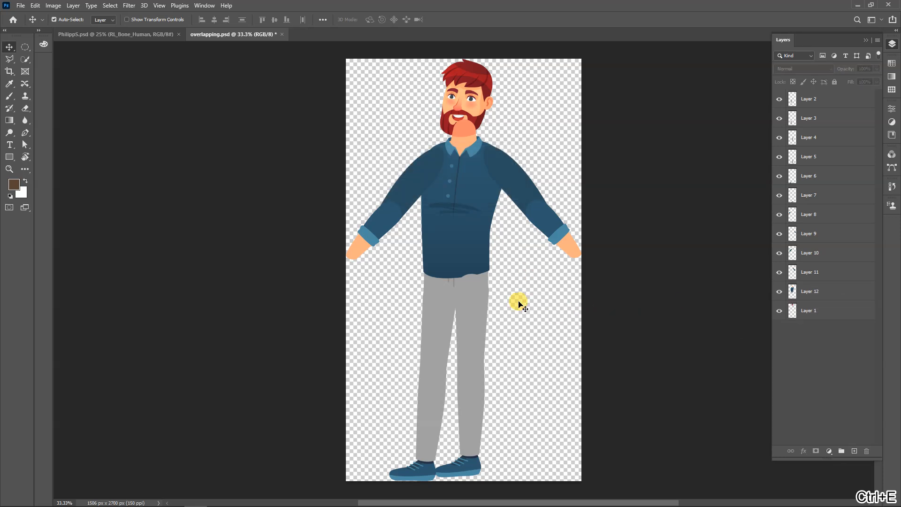
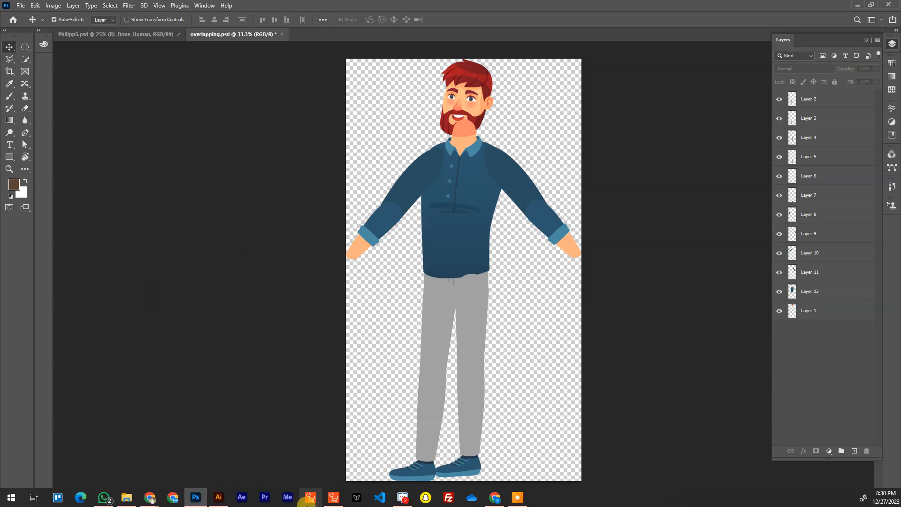
# Switch to Illustrator, close the converted EPS character sheet and open overlapping.ai from the recent files
pyautogui.click(219, 496)
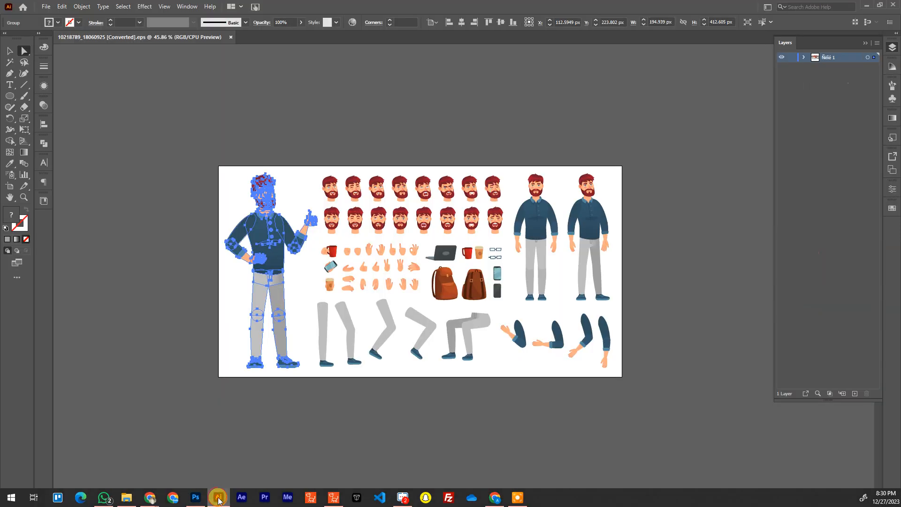
pyautogui.click(274, 133)
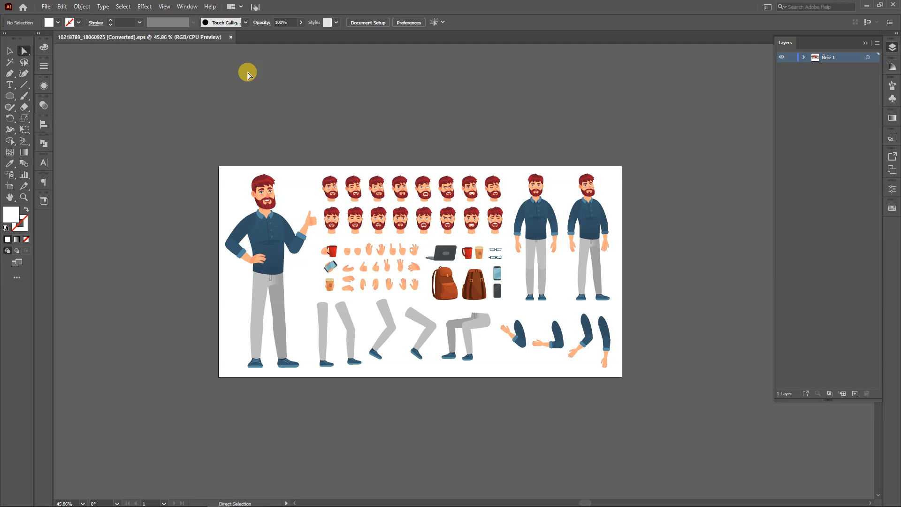
pyautogui.click(231, 37)
pyautogui.click(22, 10)
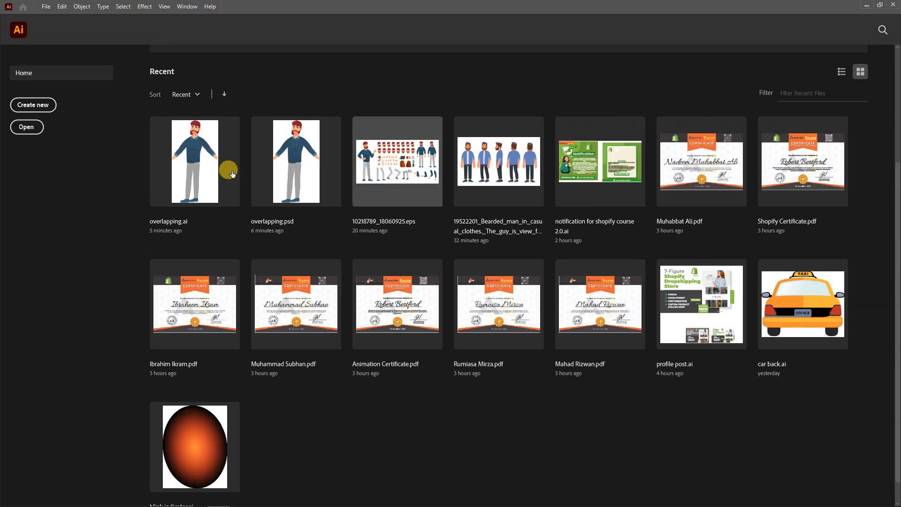
pyautogui.click(200, 181)
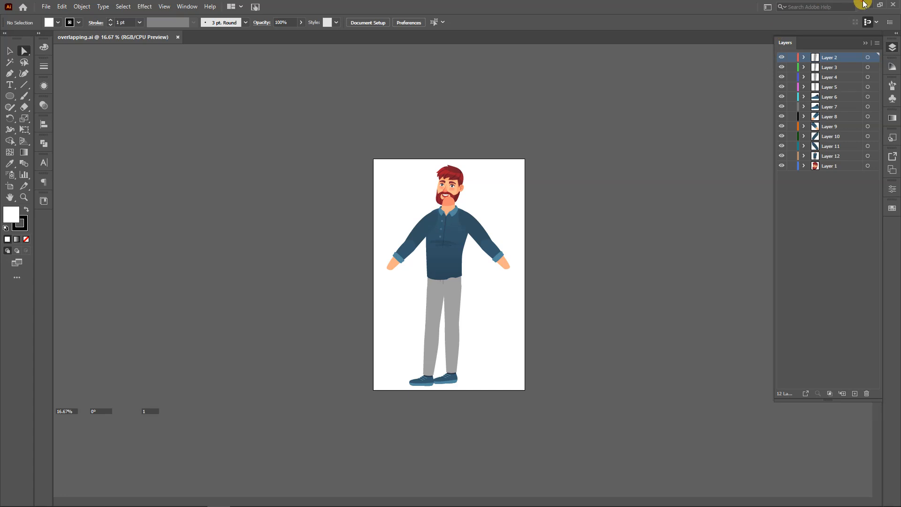
# Compare the character in Photoshop with overlapping.ai in Illustrator, finishing back in Photoshop
pyautogui.click(863, 4)
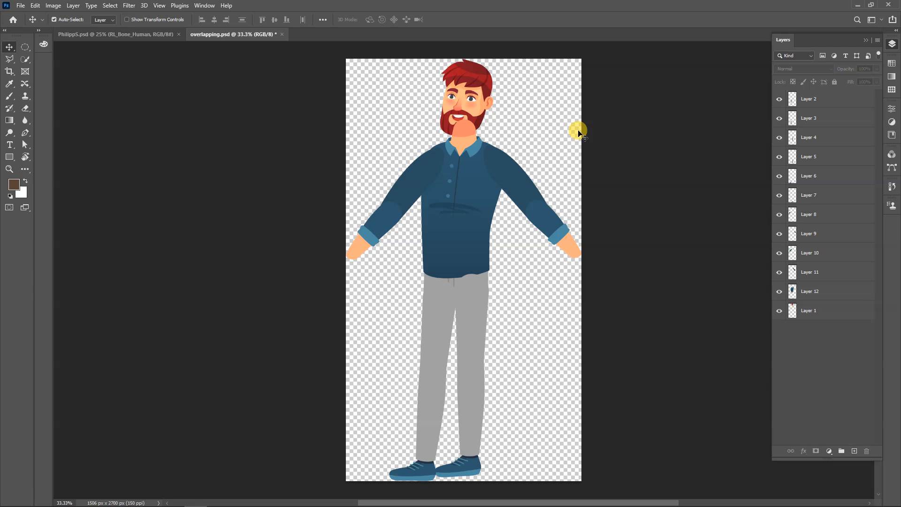
pyautogui.moveTo(171, 499)
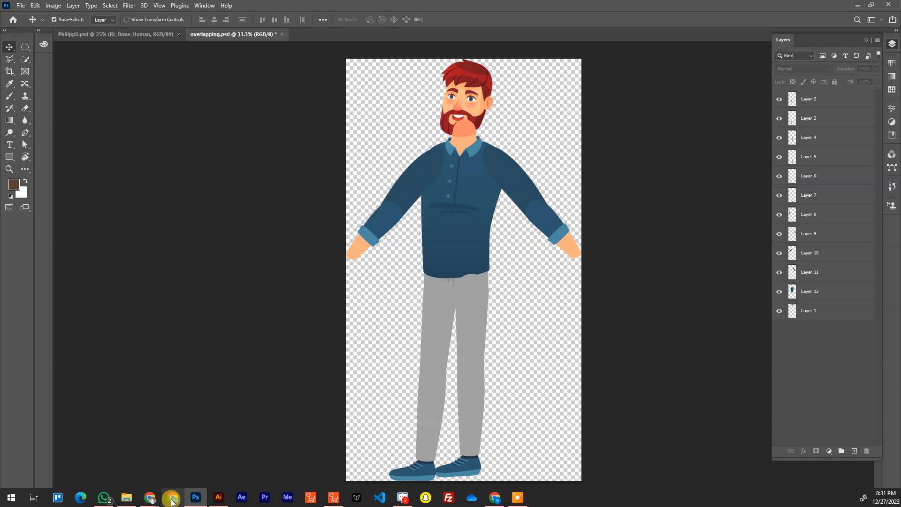
pyautogui.click(228, 501)
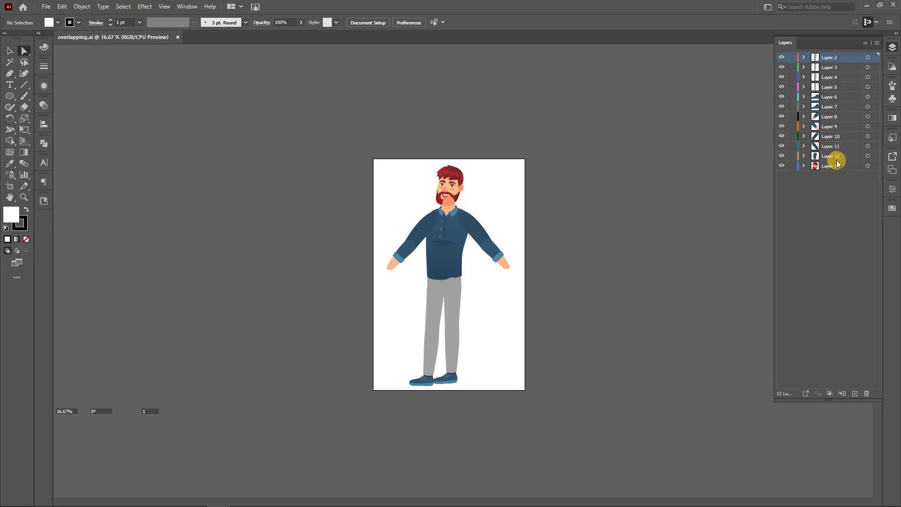
pyautogui.click(863, 5)
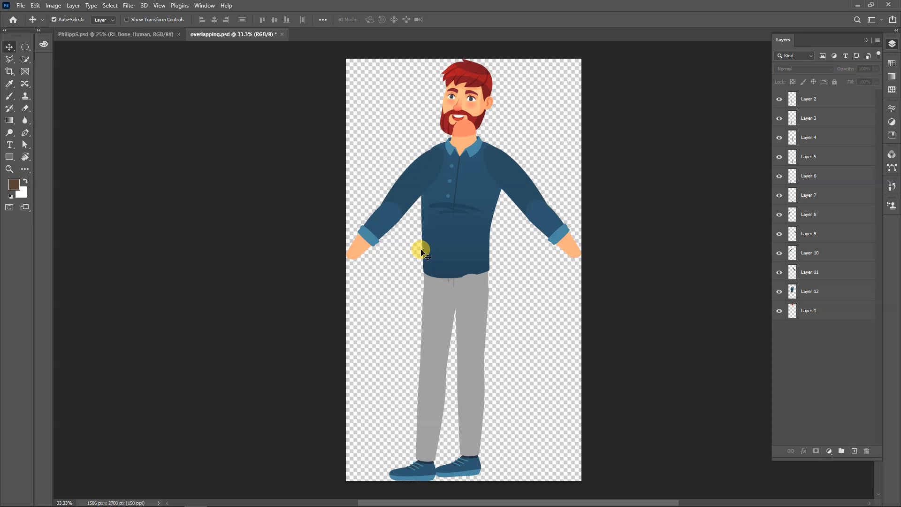
# Examine the bone markers and overlapping joints of the arm at the shoulder, elbow and wrist in PhilippS.psd
pyautogui.click(145, 33)
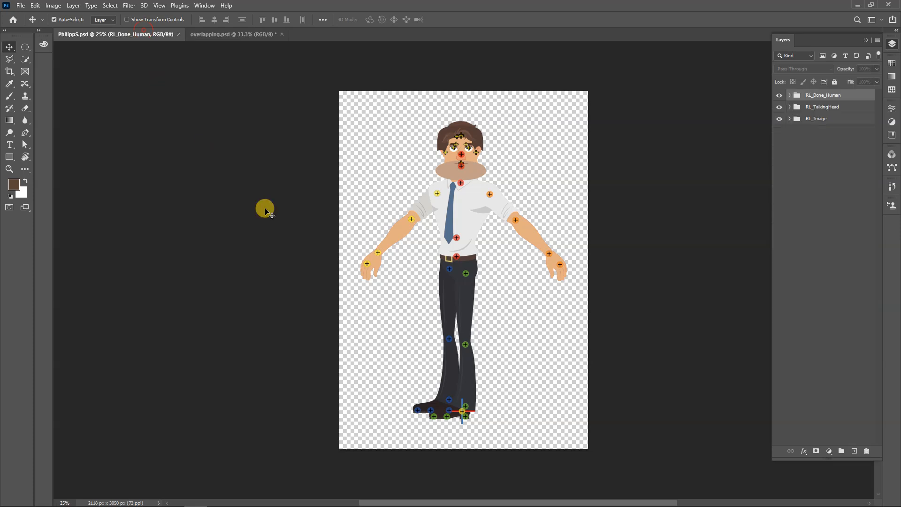
pyautogui.scroll(3, 408, 226)
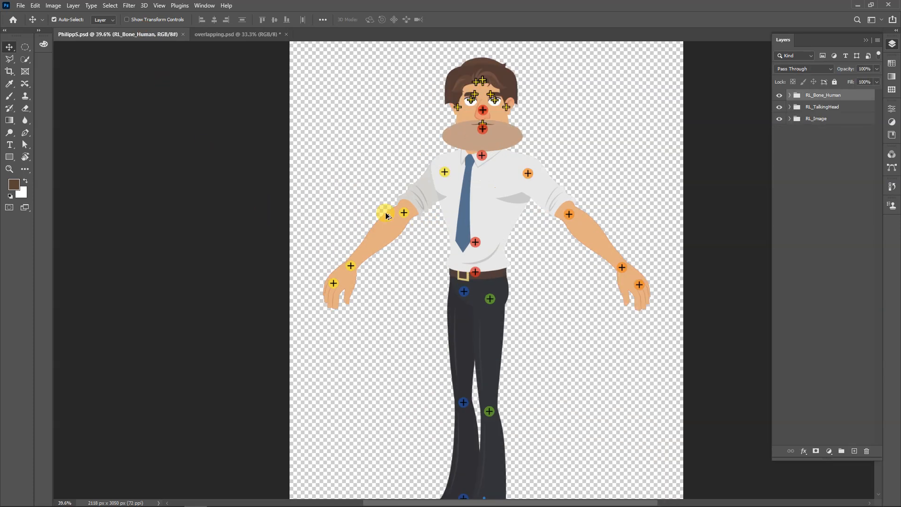
pyautogui.scroll(4, 380, 271)
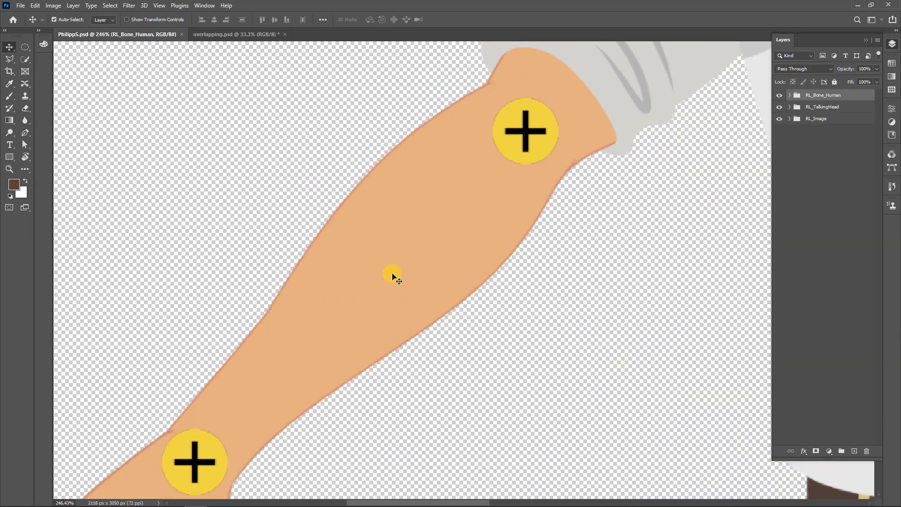
pyautogui.scroll(-2, 424, 258)
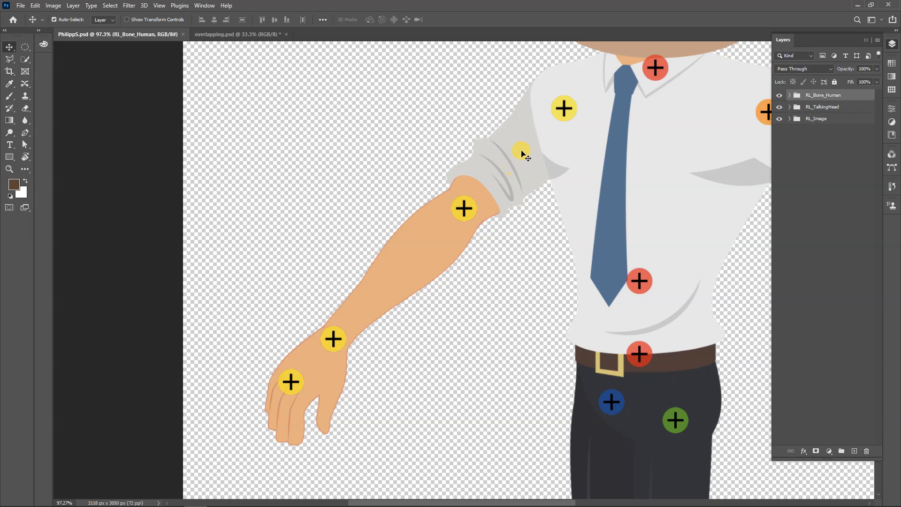
pyautogui.scroll(3, 468, 207)
pyautogui.scroll(1, 468, 207)
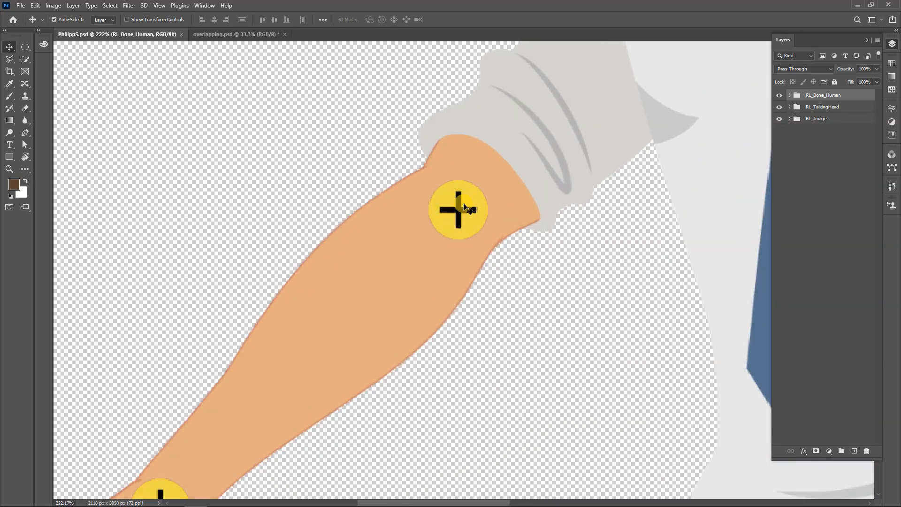
pyautogui.scroll(-5, 457, 201)
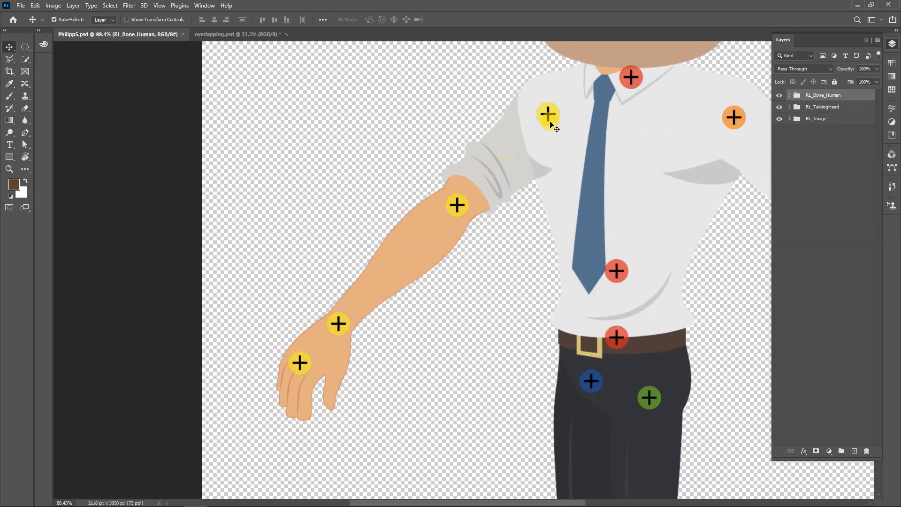
pyautogui.scroll(-3, 535, 136)
pyautogui.scroll(-4, 535, 140)
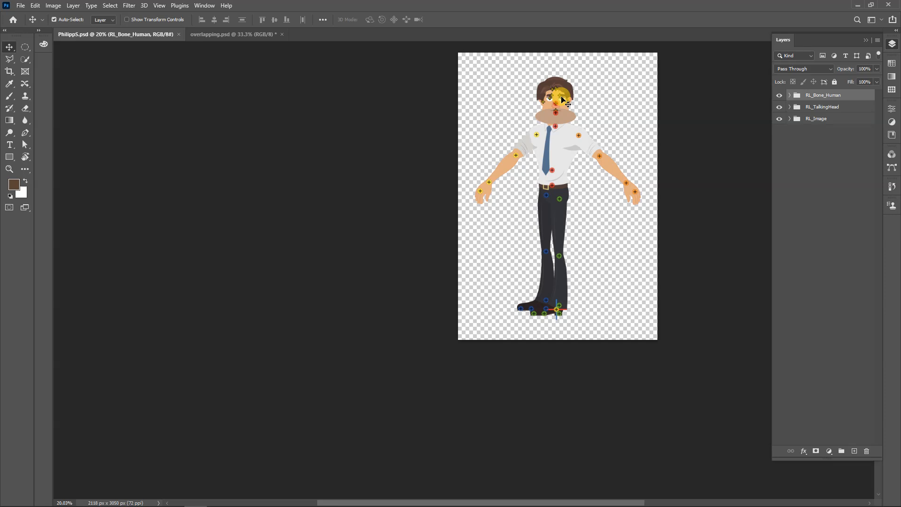
# Expand the RL_Bone_Human, RL_TalkingHead and RL_Image groups in PhilippS.psd to examine the template's layer structure
pyautogui.click(220, 34)
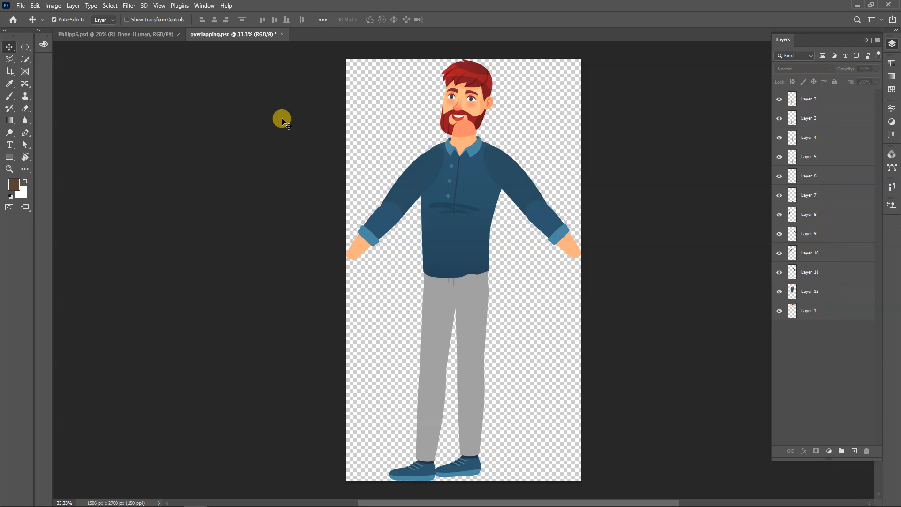
pyautogui.click(101, 35)
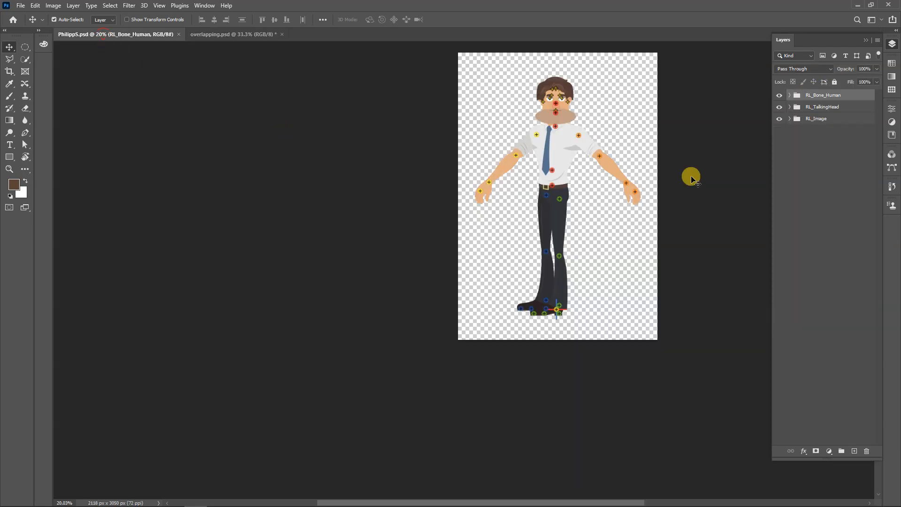
pyautogui.click(790, 94)
pyautogui.scroll(-2, 854, 257)
pyautogui.scroll(-4, 851, 263)
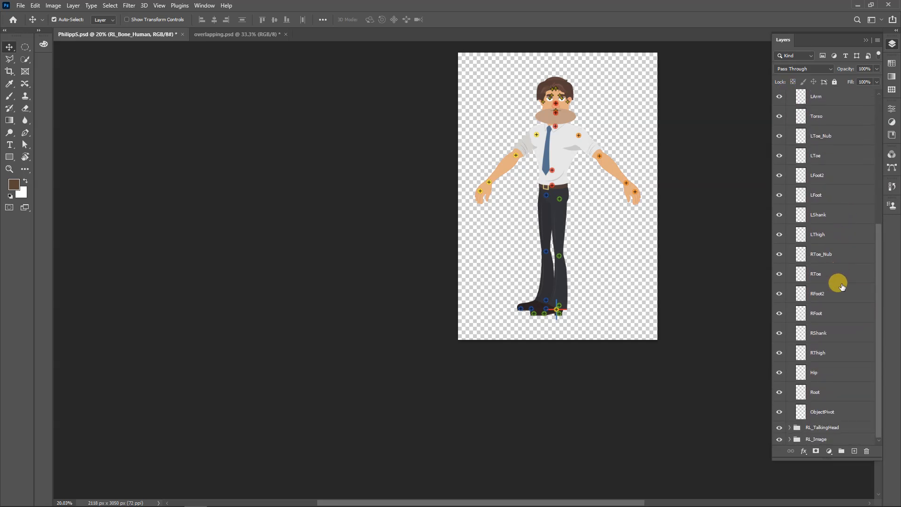
pyautogui.click(787, 430)
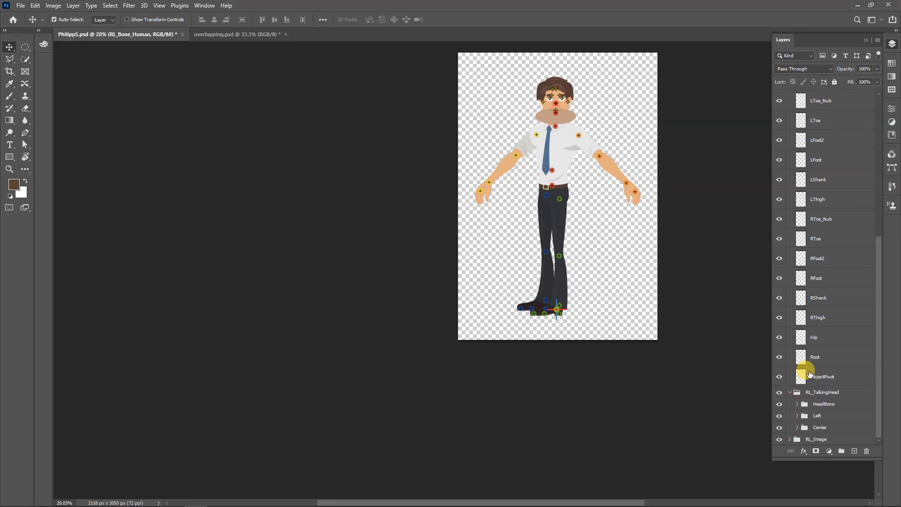
pyautogui.click(789, 438)
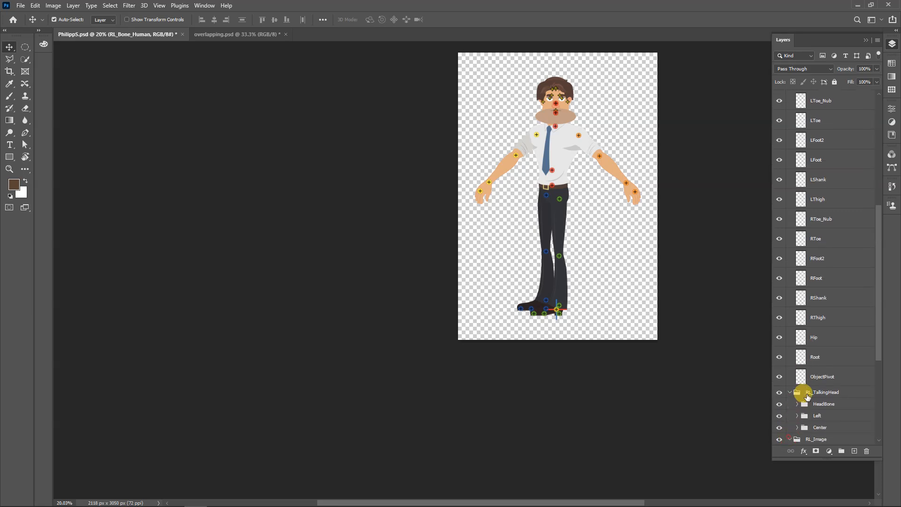
pyautogui.scroll(-5, 807, 397)
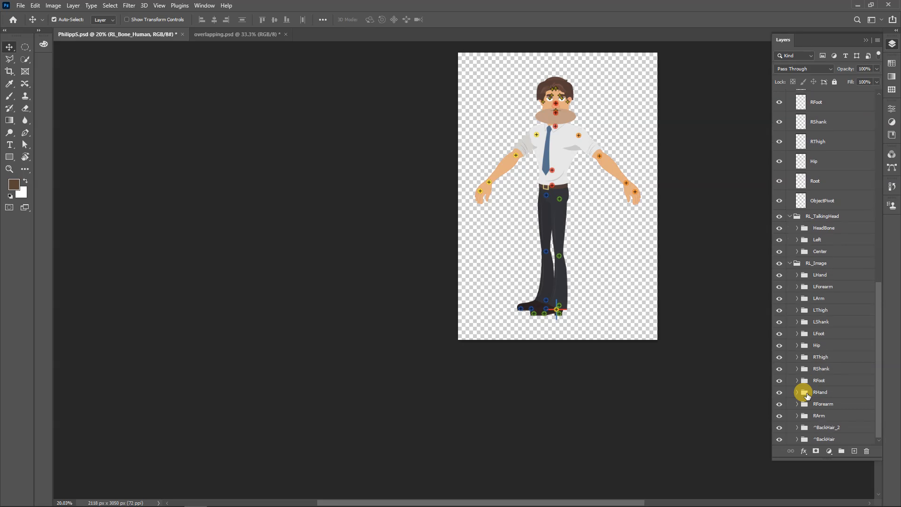
# Review the LForearm group and the bone layers, and collapse the RL_Bone_Human, RL_Image and RL_TalkingHead groups
pyautogui.click(822, 288)
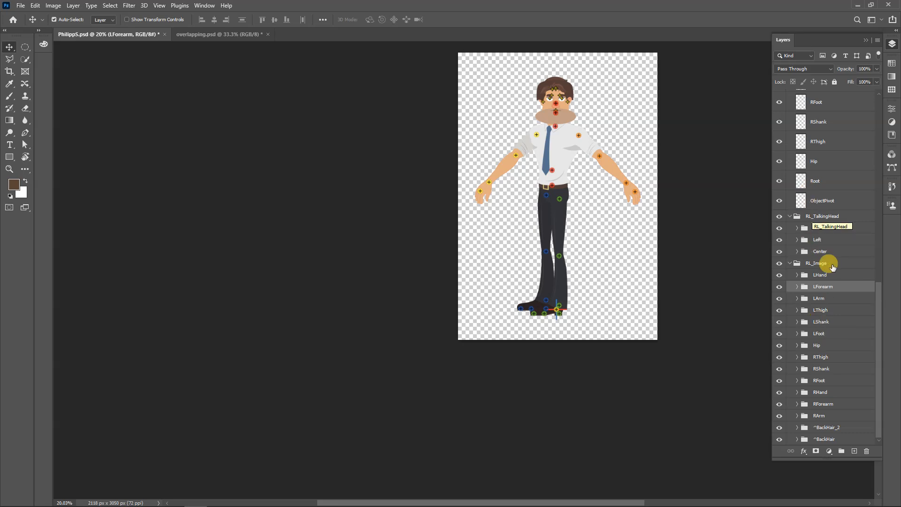
pyautogui.scroll(5, 828, 265)
pyautogui.scroll(15, 832, 271)
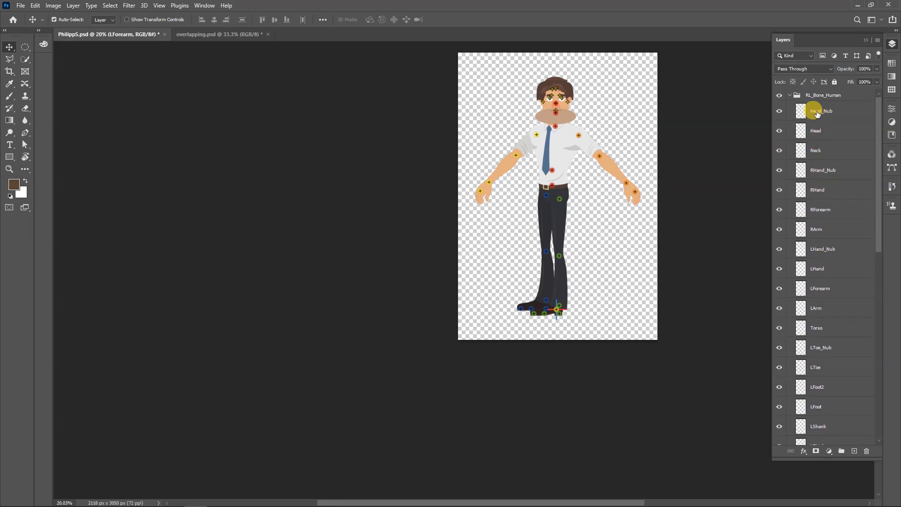
pyautogui.click(789, 95)
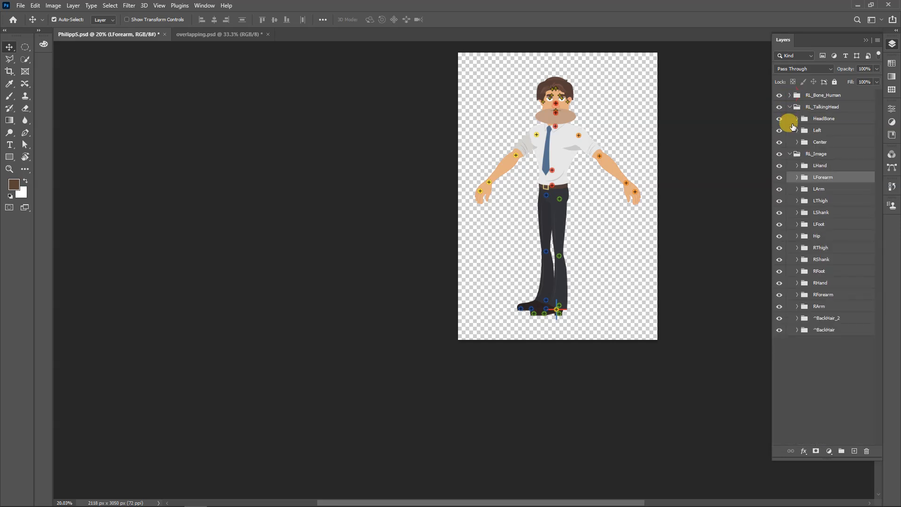
pyautogui.click(790, 153)
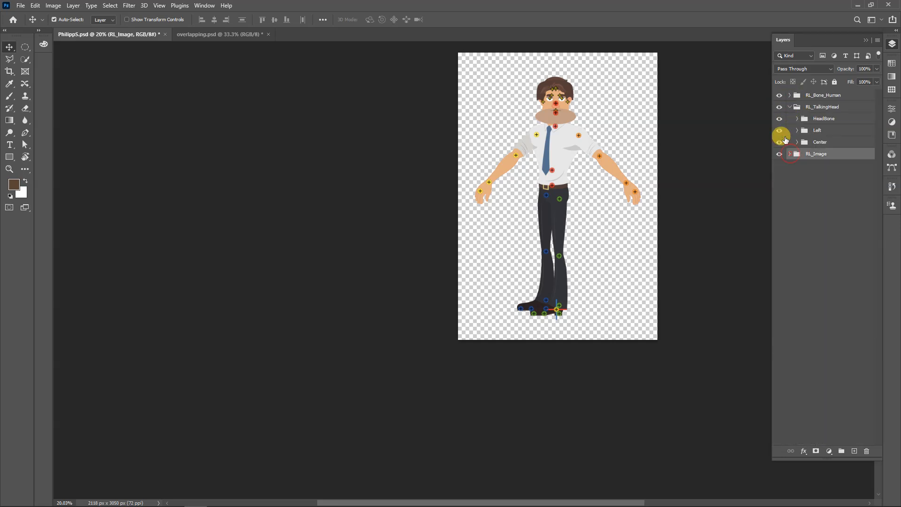
pyautogui.click(789, 106)
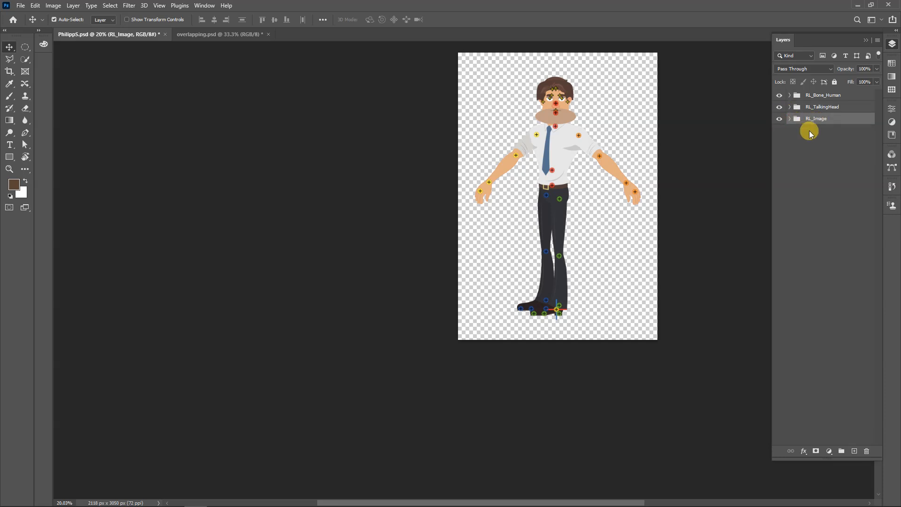
# Inspect the contents of the LHand, LForearm and LArm groups inside RL_Image, and return to overlapping.psd
pyautogui.click(789, 118)
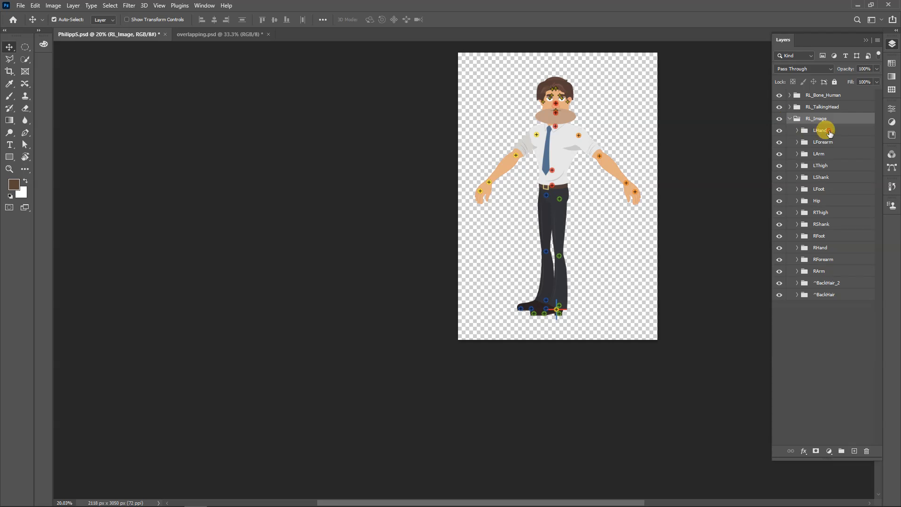
pyautogui.click(828, 133)
pyautogui.click(797, 130)
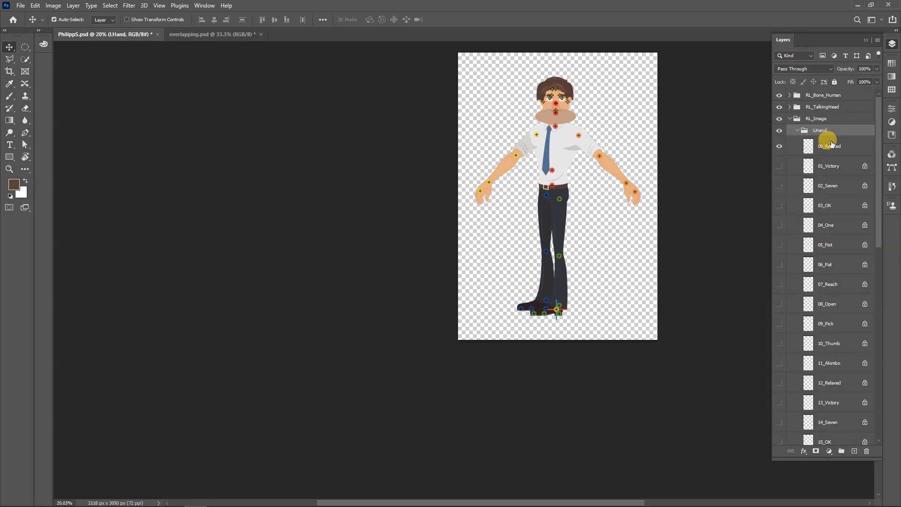
pyautogui.click(796, 130)
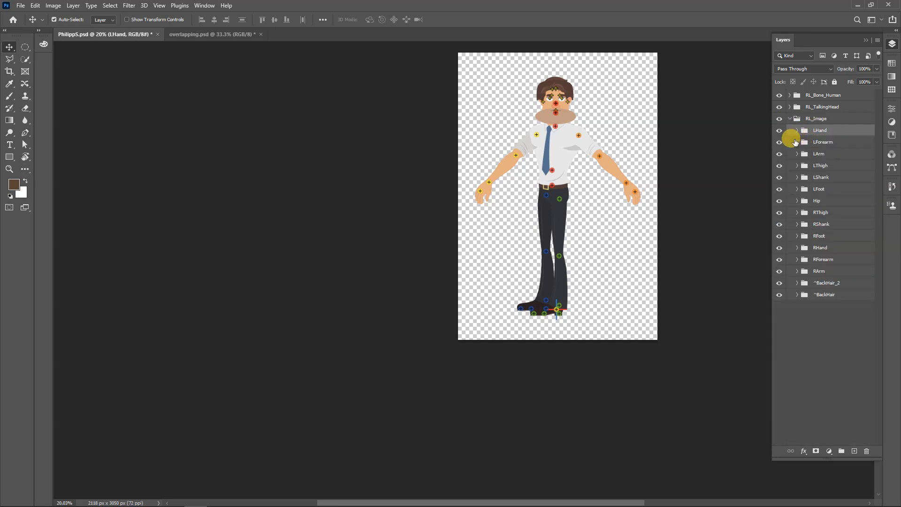
pyautogui.click(796, 141)
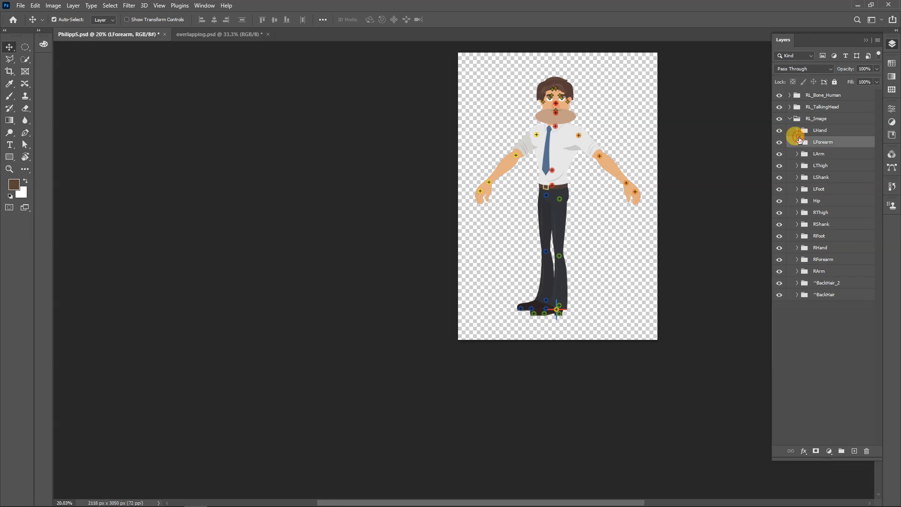
pyautogui.click(796, 142)
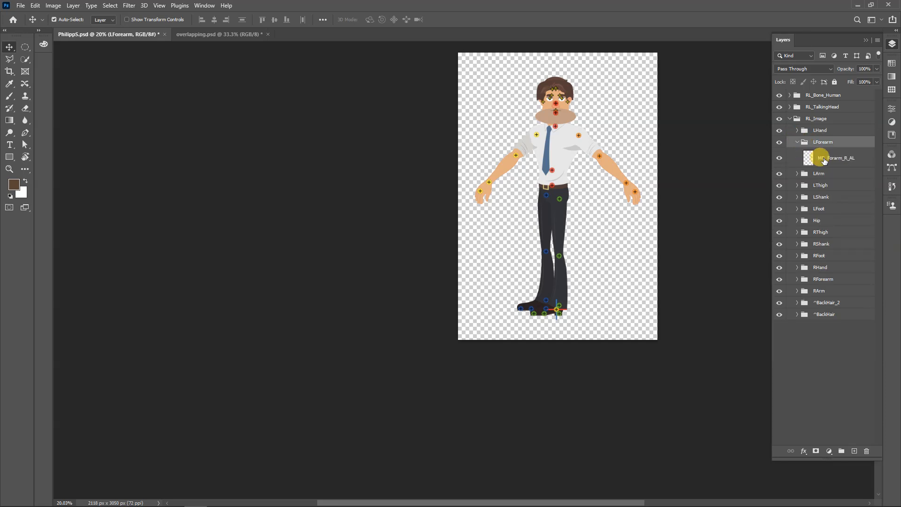
pyautogui.click(796, 143)
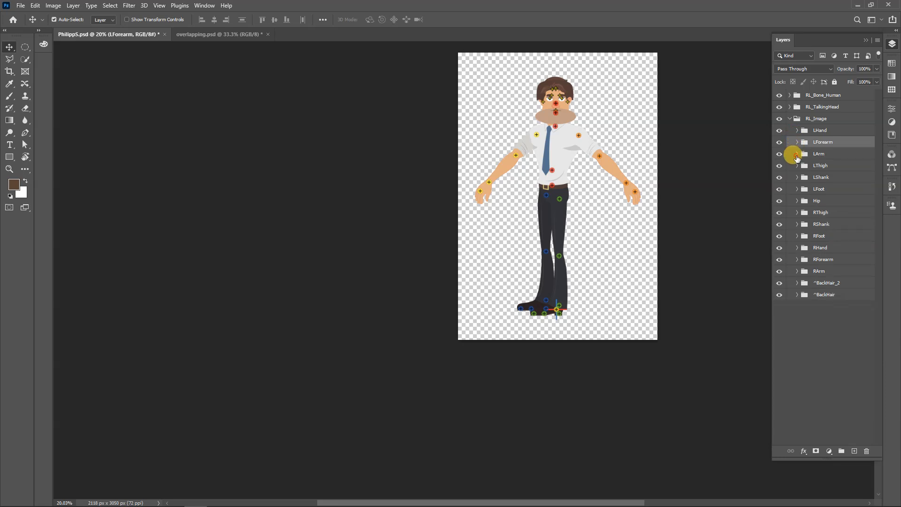
pyautogui.click(796, 155)
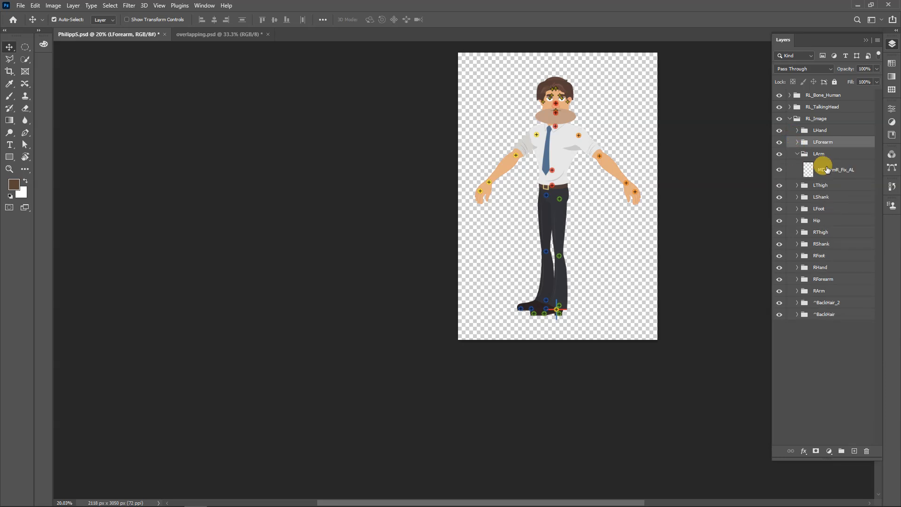
pyautogui.click(797, 154)
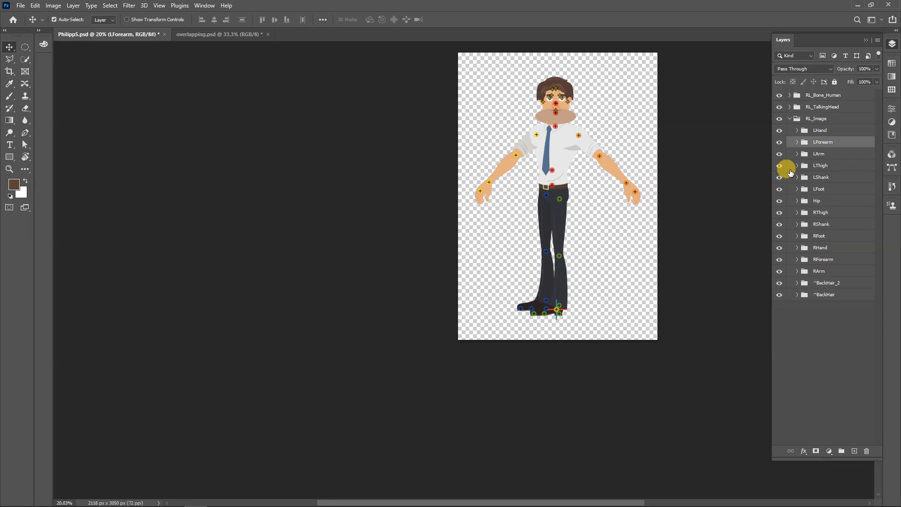
pyautogui.click(201, 38)
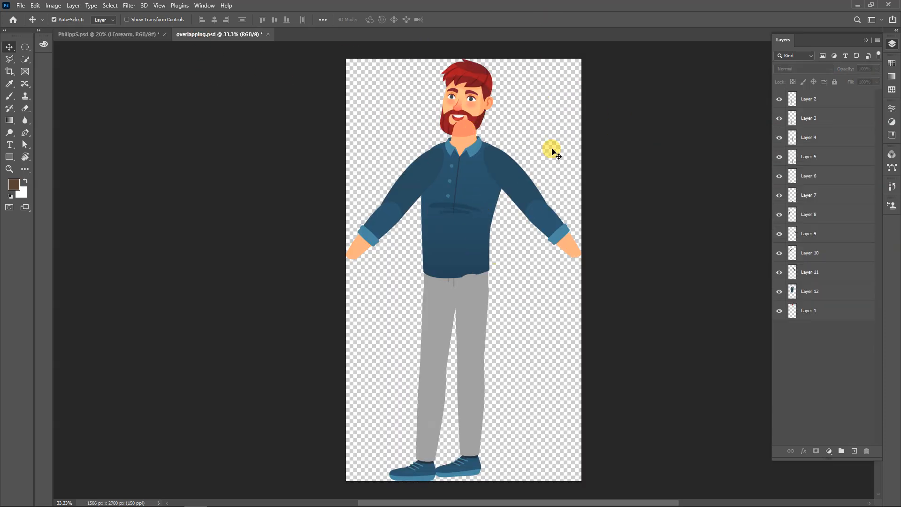
# Pull the upper arms, the forearms and the torso apart in overlapping.psd to separate the body-part layers
pyautogui.moveTo(520, 172); pyautogui.dragTo(539, 105)
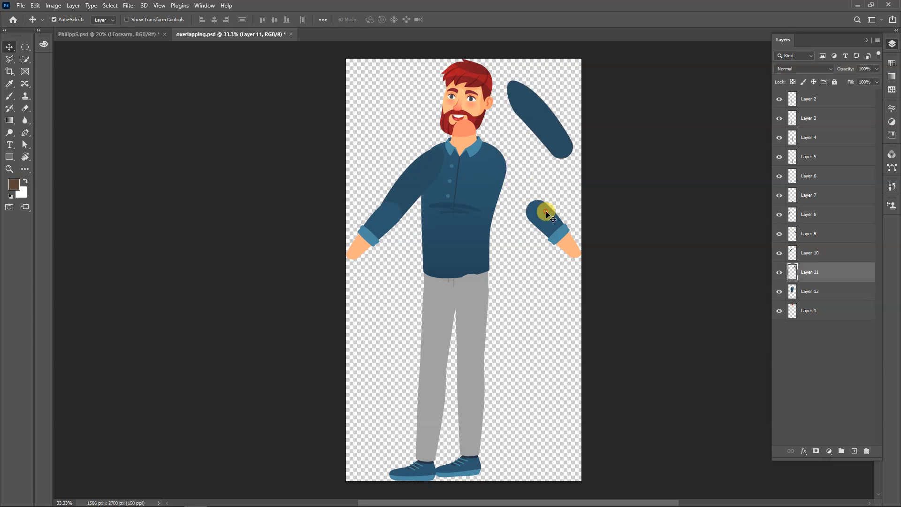
pyautogui.moveTo(545, 209); pyautogui.dragTo(538, 281)
pyautogui.moveTo(475, 194); pyautogui.dragTo(525, 210)
pyautogui.moveTo(411, 171); pyautogui.dragTo(369, 143)
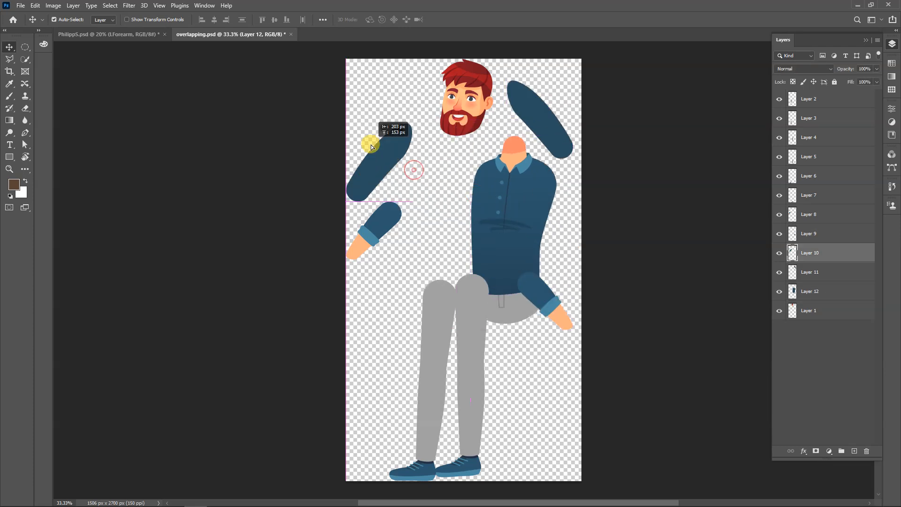
pyautogui.moveTo(389, 213); pyautogui.dragTo(396, 281)
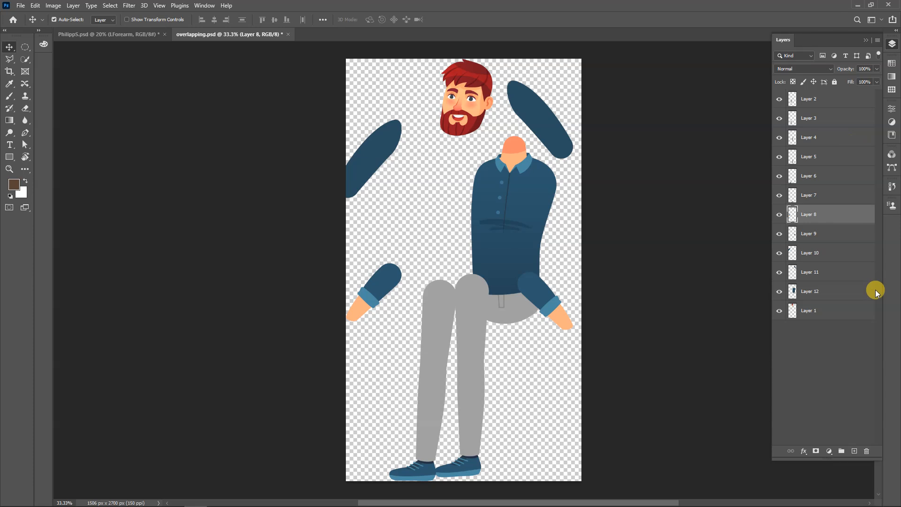
# Compare overlapping.psd with PhilippS.psd and inspect the hand pose layers inside the template's LHand group
pyautogui.click(97, 33)
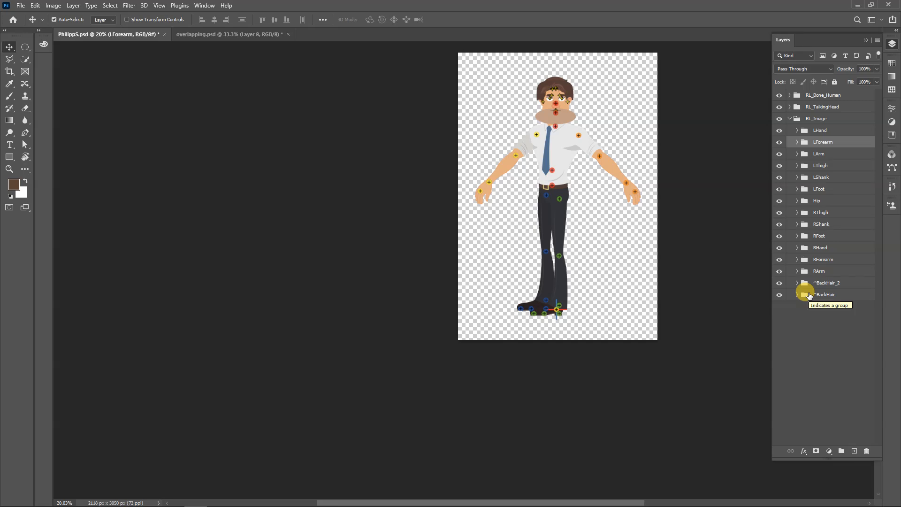
pyautogui.click(225, 35)
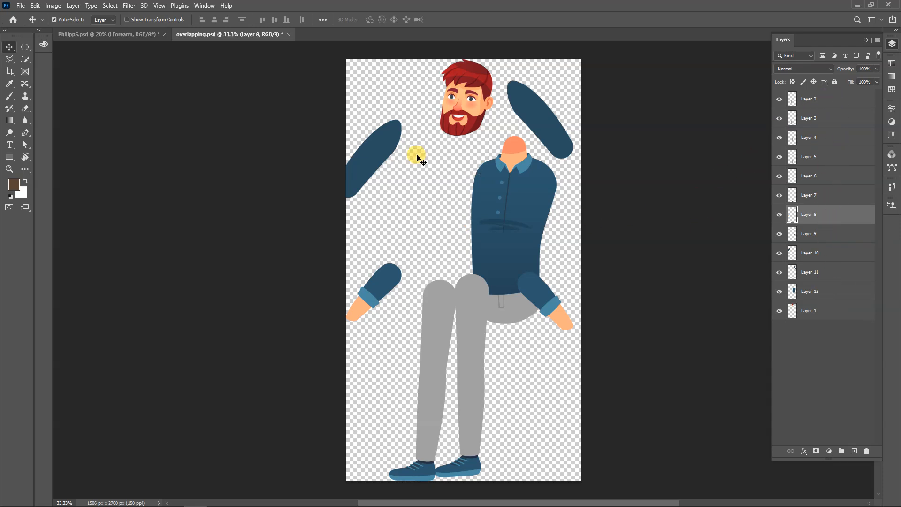
pyautogui.click(118, 36)
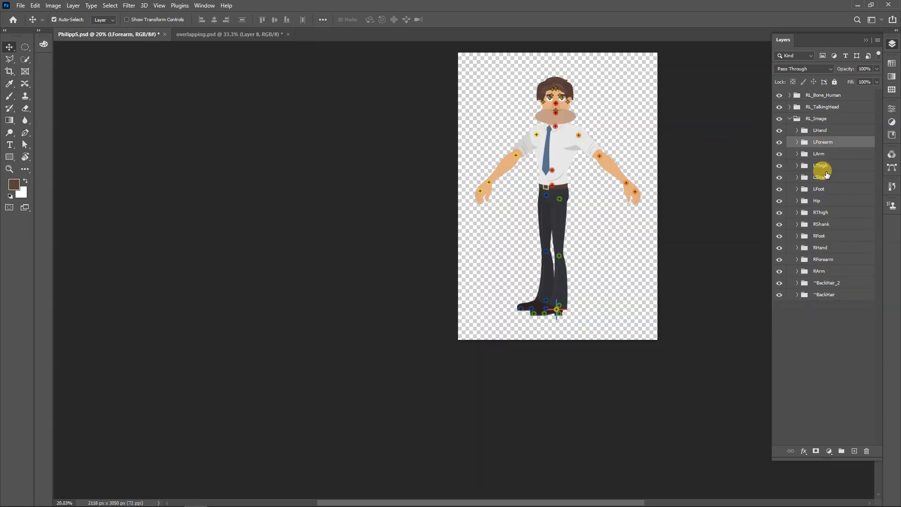
pyautogui.click(789, 119)
pyautogui.click(789, 120)
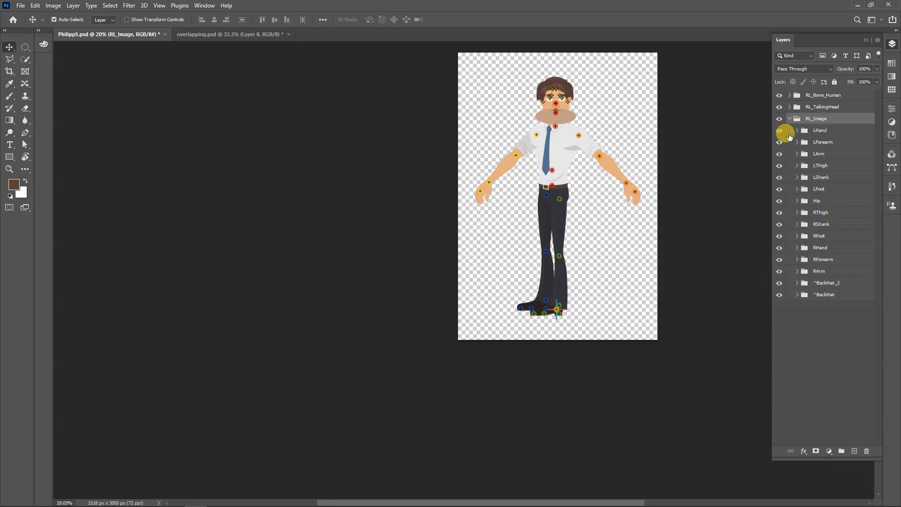
pyautogui.click(796, 130)
pyautogui.click(824, 131)
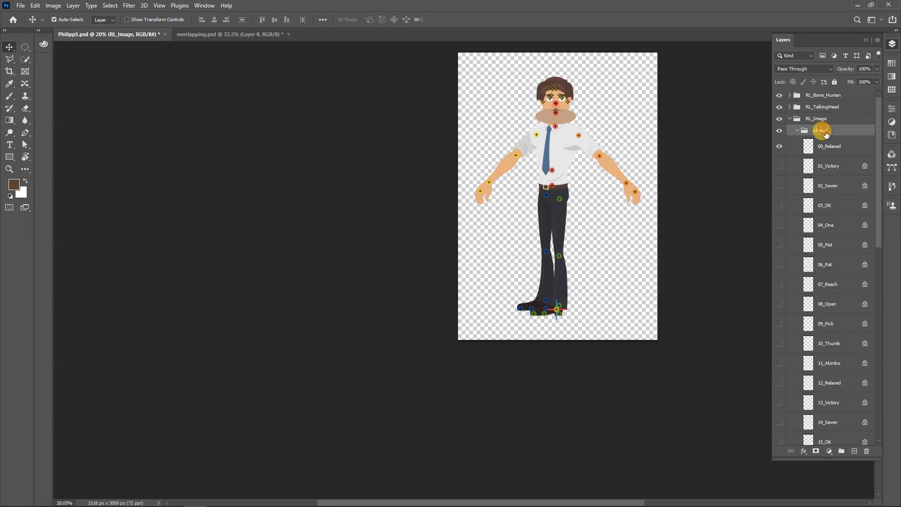
pyautogui.scroll(-3, 825, 342)
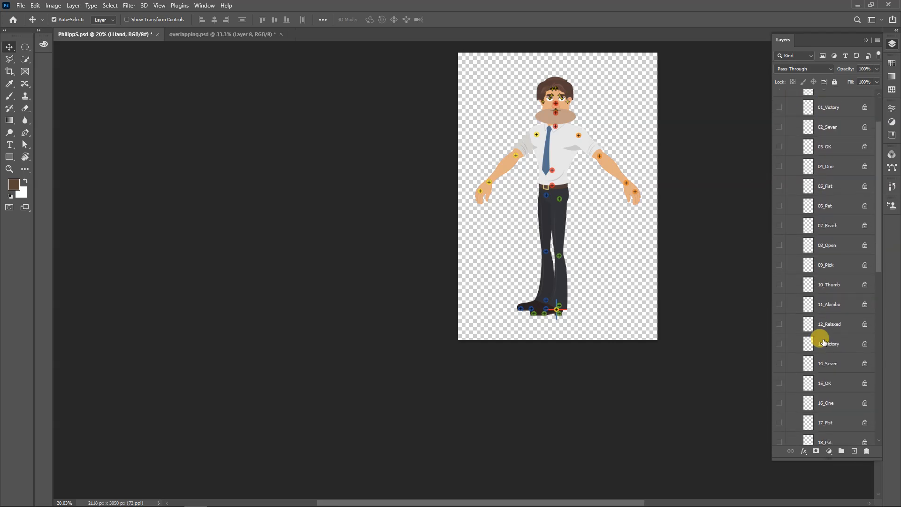
pyautogui.scroll(3, 812, 321)
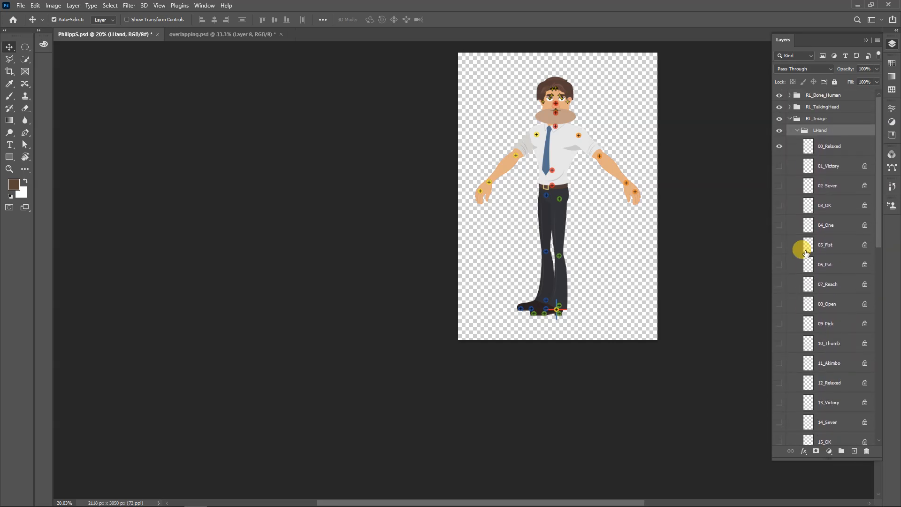
pyautogui.click(795, 130)
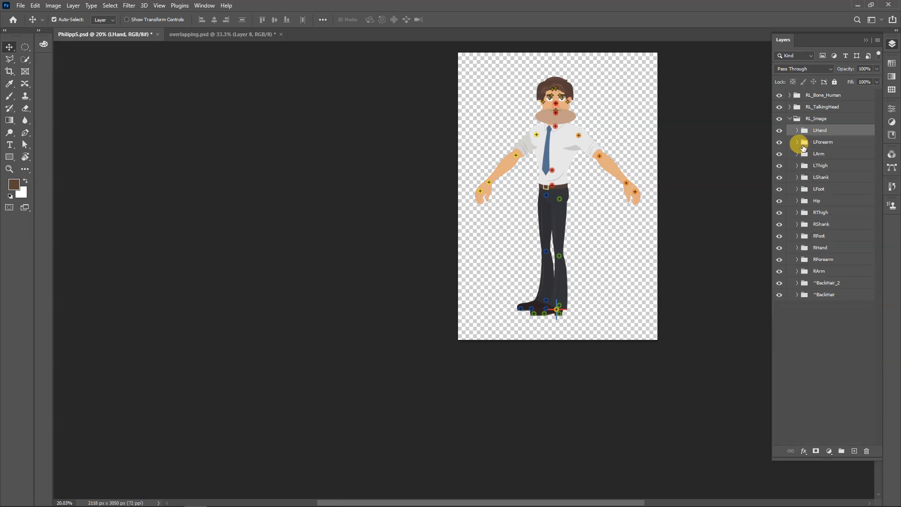
# Inspect the layers inside the LForearm, LArm and LThigh groups of RL_Image, and collapse each group again
pyautogui.click(802, 146)
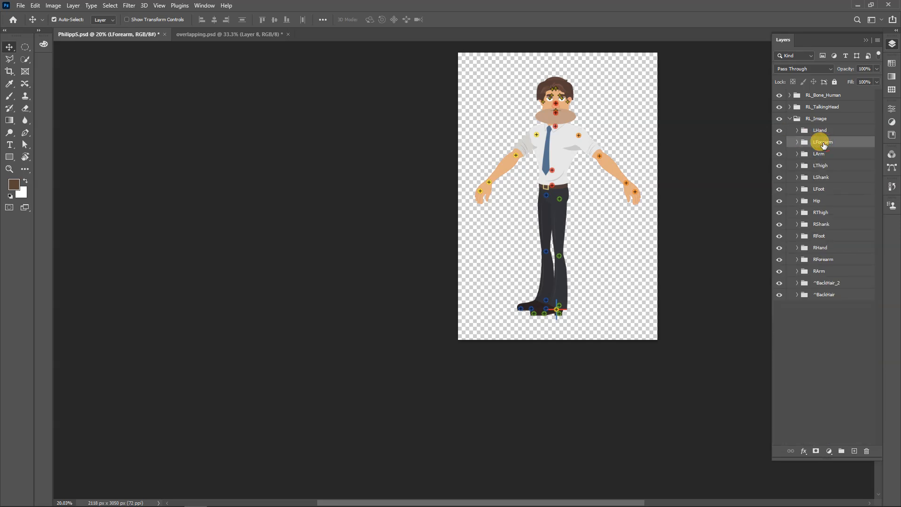
pyautogui.click(797, 144)
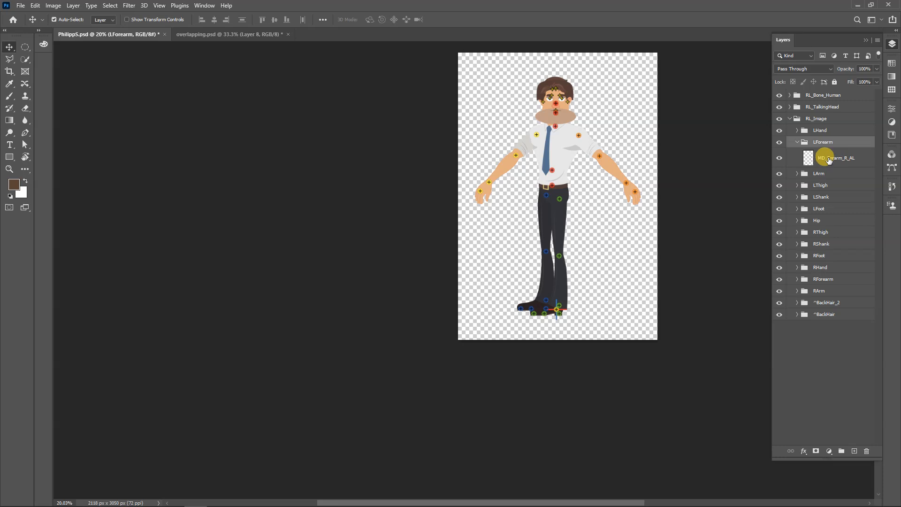
pyautogui.click(797, 143)
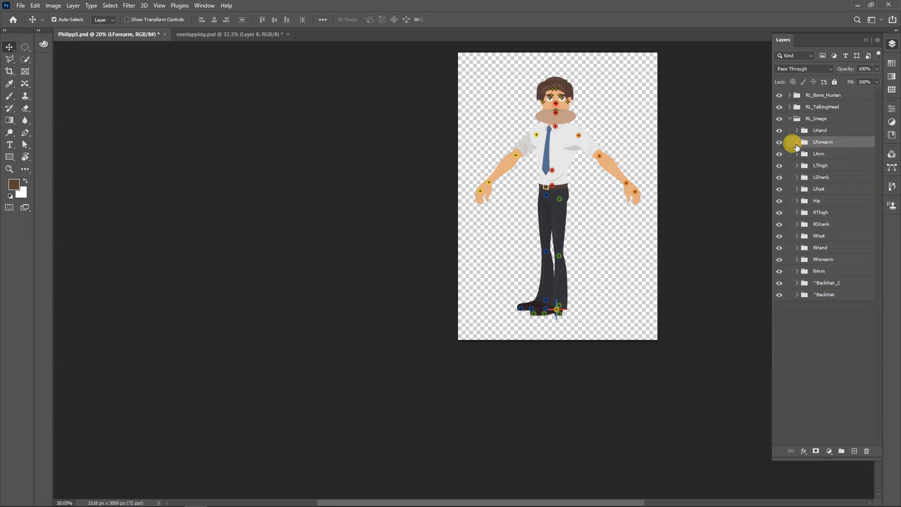
pyautogui.click(797, 153)
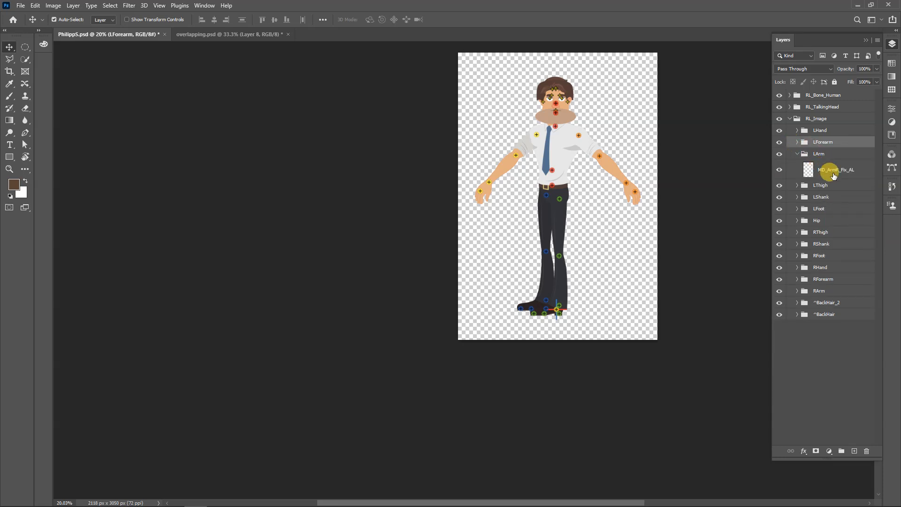
pyautogui.click(797, 154)
pyautogui.click(797, 166)
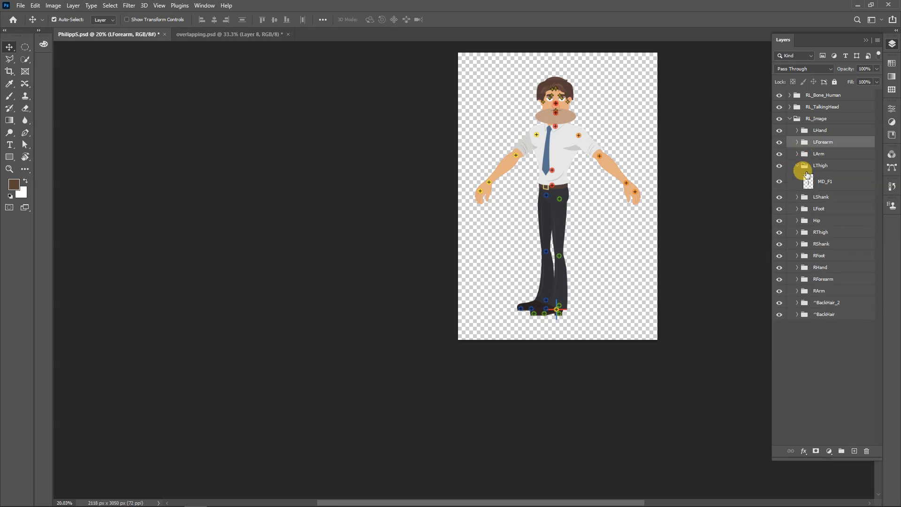
pyautogui.click(823, 181)
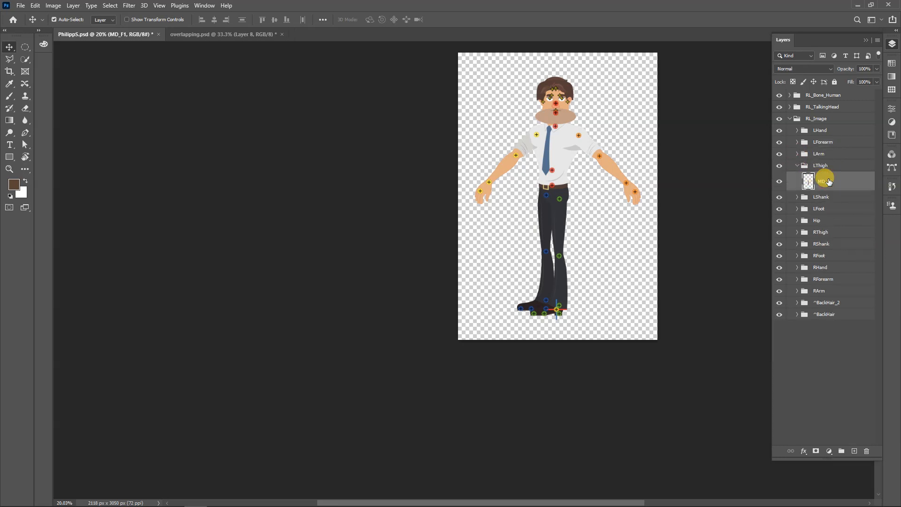
pyautogui.click(797, 166)
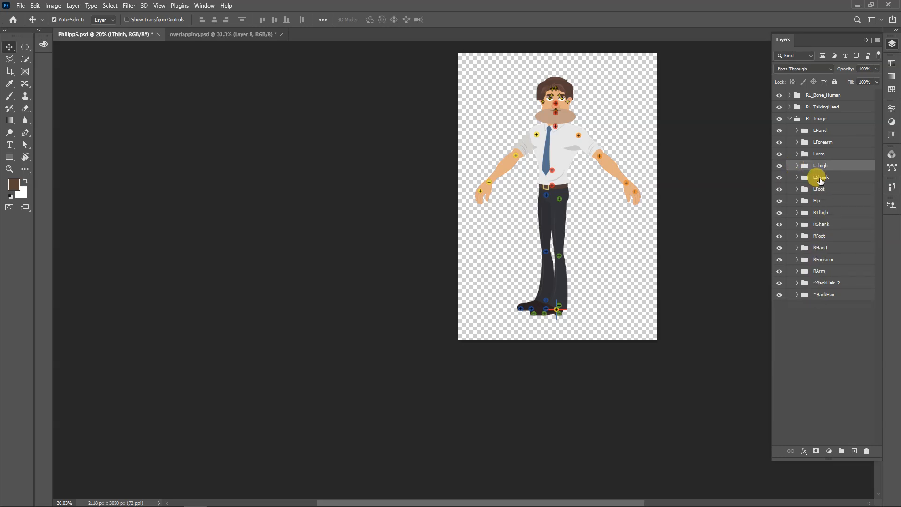
# Collapse the RL_Image group and hide RL_Image and RL_TalkingHead to isolate the bone markers
pyautogui.click(789, 120)
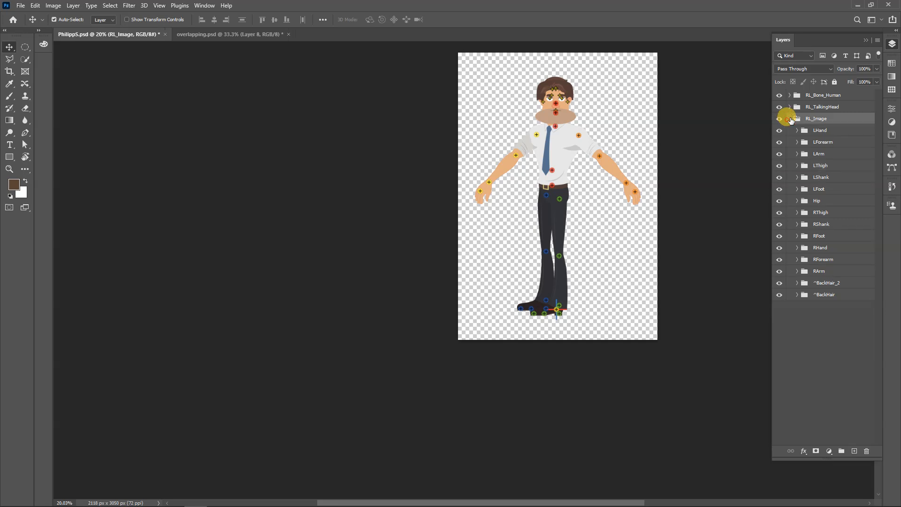
pyautogui.click(778, 118)
pyautogui.click(778, 107)
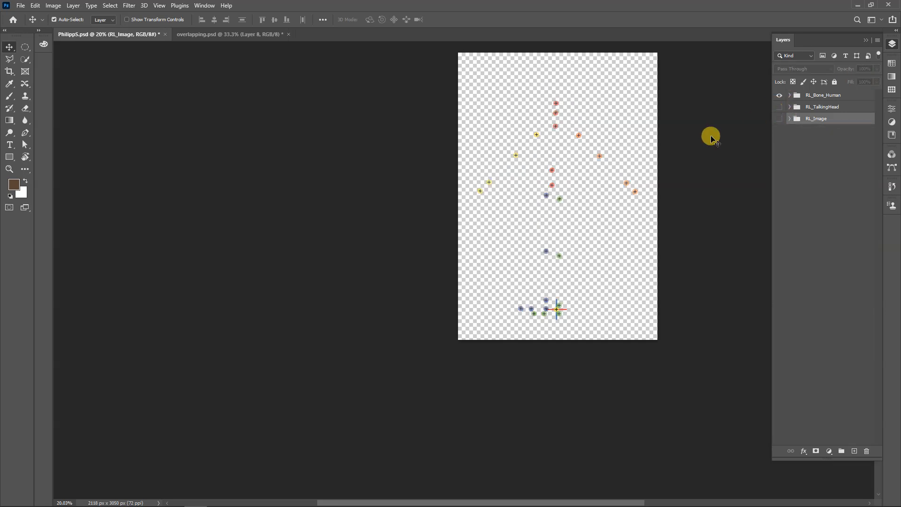
# Examine the bone markers up close, select the yellow shoulder marker and review the bone layers in RL_Bone_Human
pyautogui.scroll(8, 553, 145)
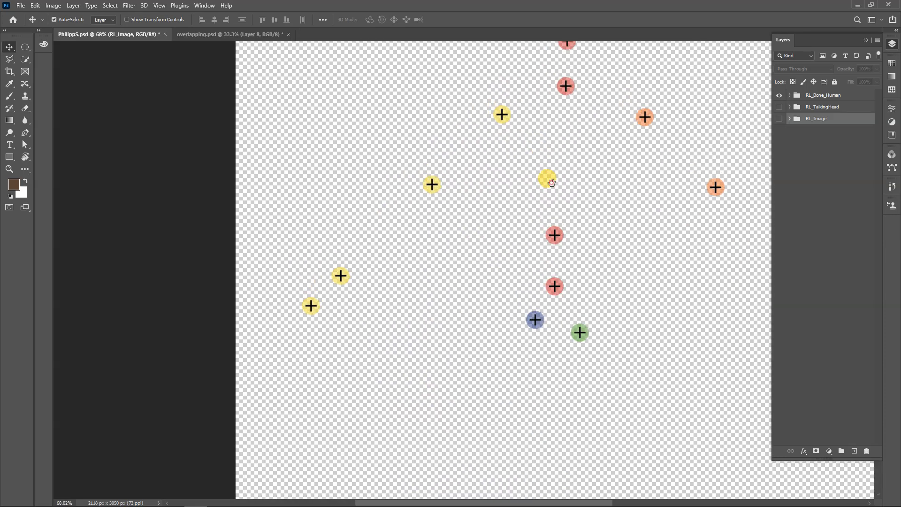
pyautogui.moveTo(551, 182); pyautogui.dragTo(512, 227)
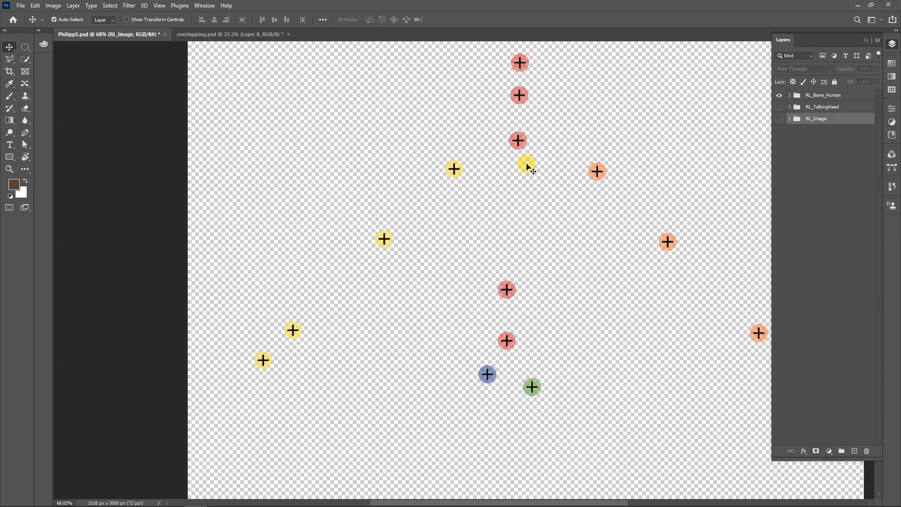
pyautogui.moveTo(458, 181)
pyautogui.mouseDown()
pyautogui.moveTo(596, 152)
pyautogui.moveTo(458, 173)
pyautogui.mouseUp()
pyautogui.scroll(3, 457, 172)
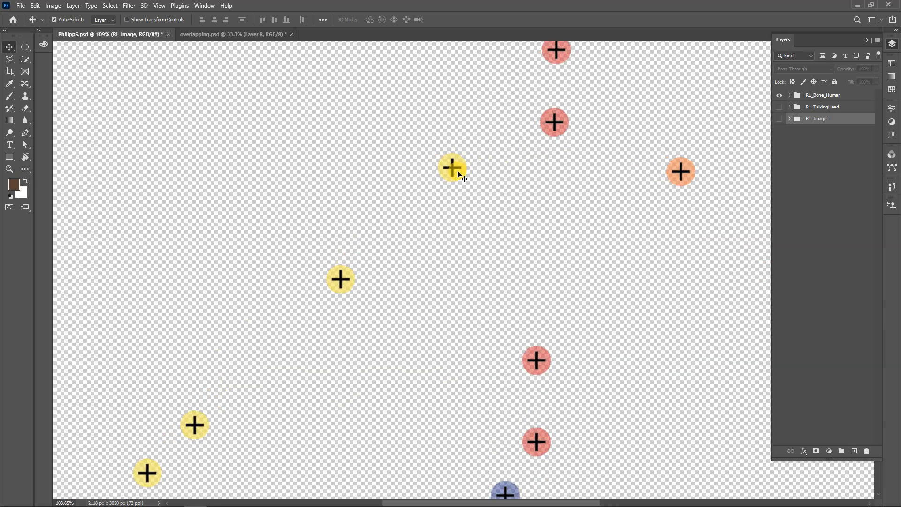
pyautogui.click(458, 172)
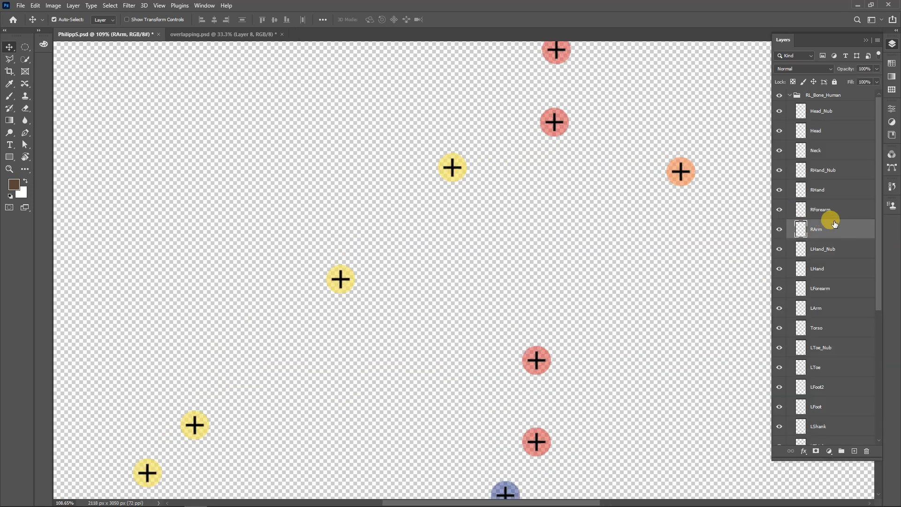
pyautogui.moveTo(879, 251); pyautogui.dragTo(886, 456)
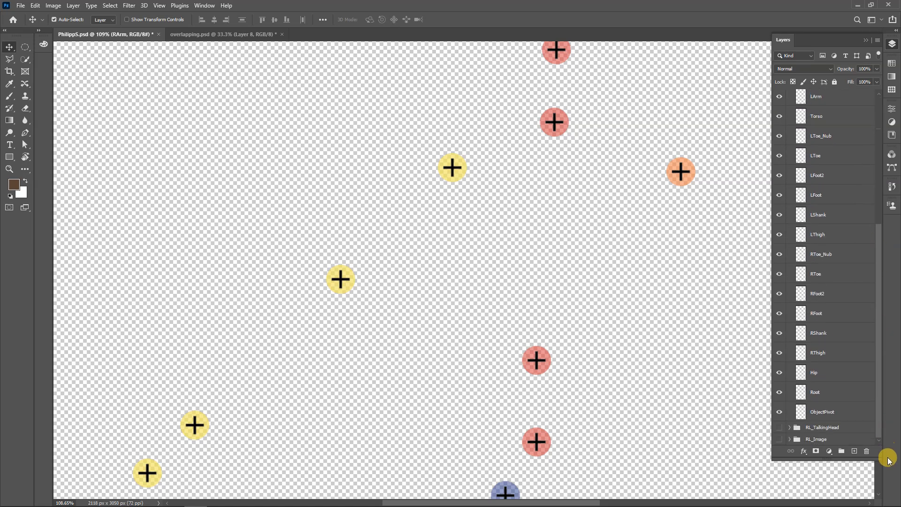
# Show the RL_Image group again and expand it to reach its body-part groups
pyautogui.click(779, 439)
pyautogui.scroll(3, 451, 166)
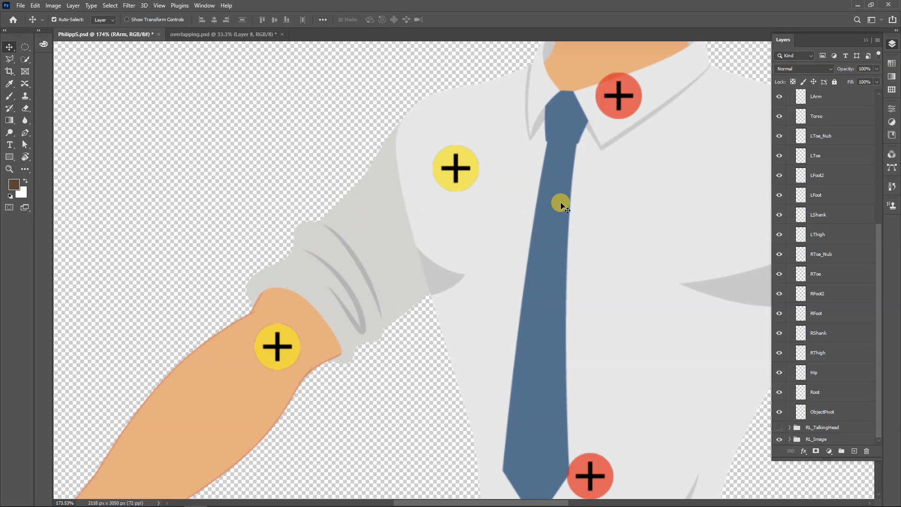
pyautogui.click(790, 439)
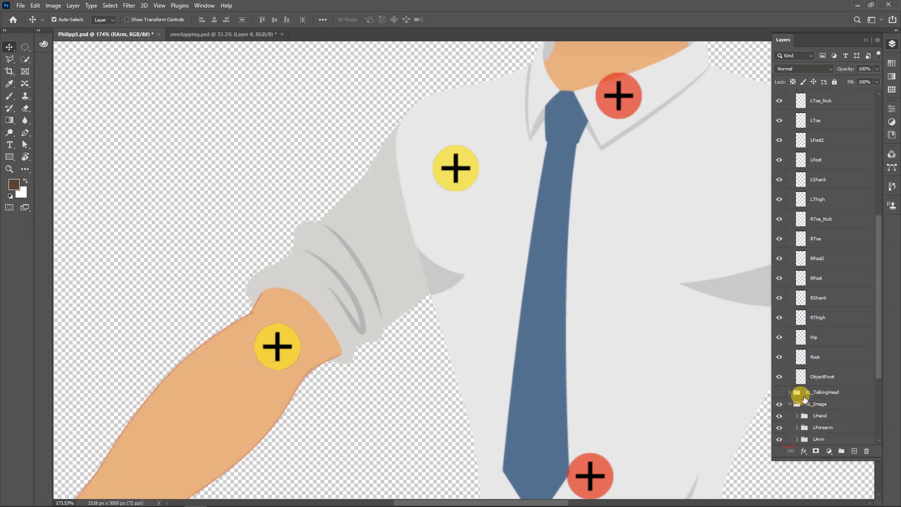
pyautogui.scroll(-4, 806, 399)
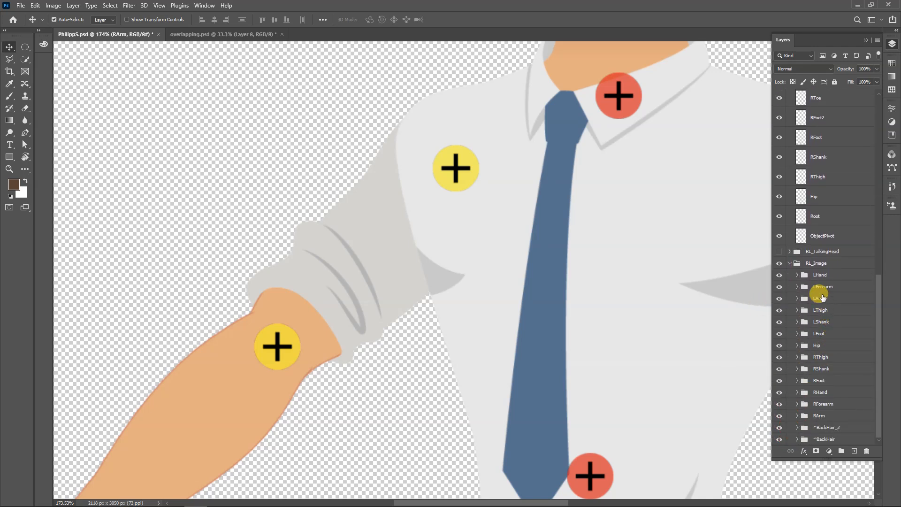
# Toggle the RArm and Hip image groups to check the shoulder overlap, and slightly shift the RArm bone marker
pyautogui.click(778, 416)
pyautogui.click(778, 415)
pyautogui.click(787, 348)
pyautogui.click(777, 346)
pyautogui.moveTo(454, 166)
pyautogui.mouseDown()
pyautogui.moveTo(474, 173)
pyautogui.moveTo(465, 169)
pyautogui.mouseUp()
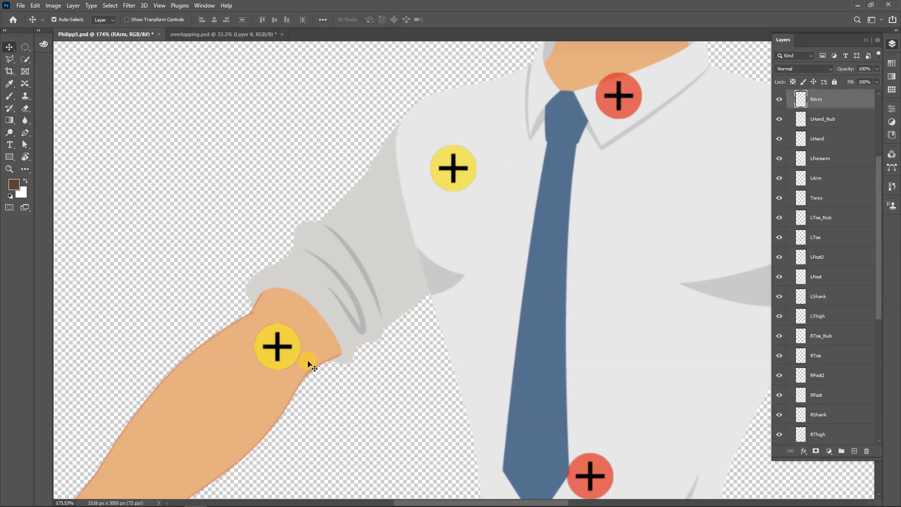
# Try repositioning the RArm and RForearm artwork, and move the RForearm bone marker to match the shifted elbow
pyautogui.scroll(-1, 361, 257)
pyautogui.click(359, 224)
pyautogui.moveTo(359, 224); pyautogui.dragTo(305, 172)
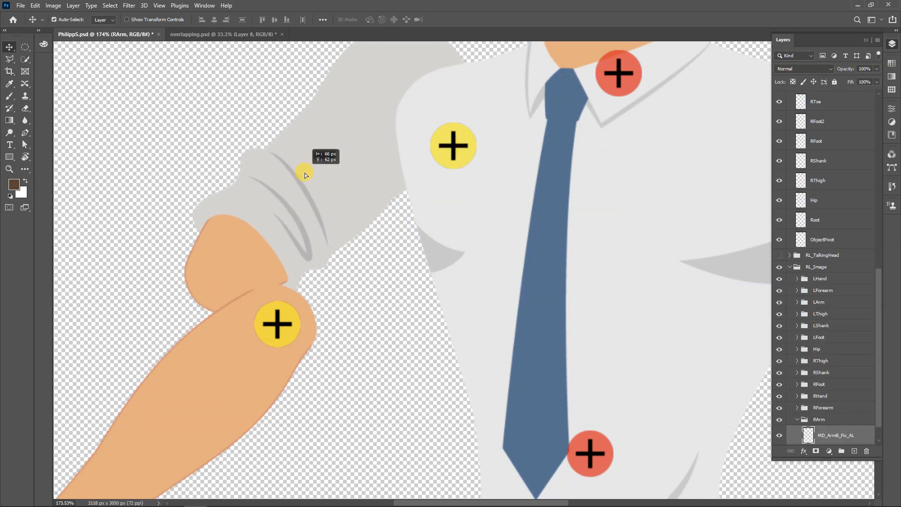
pyautogui.moveTo(217, 376); pyautogui.dragTo(199, 319)
pyautogui.moveTo(351, 162); pyautogui.dragTo(389, 187)
pyautogui.moveTo(129, 324); pyautogui.dragTo(170, 357)
pyautogui.moveTo(285, 326); pyautogui.dragTo(266, 310)
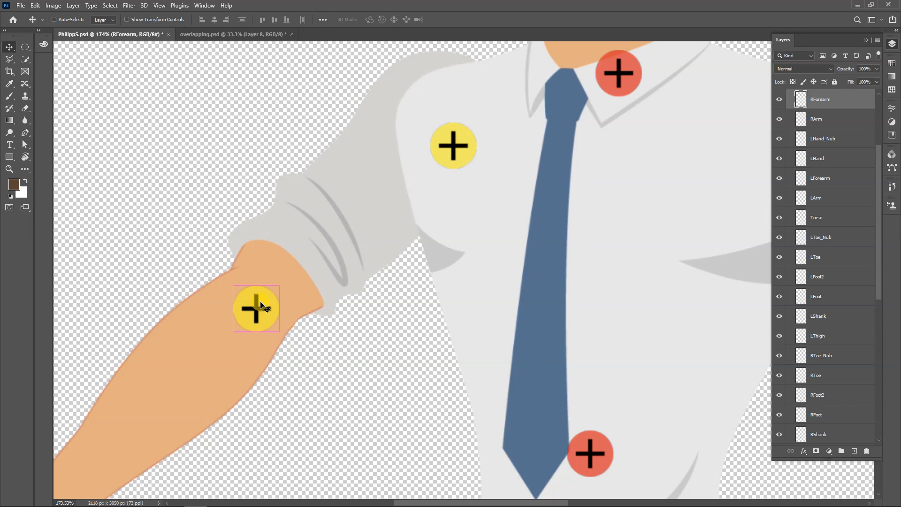
# Undo the moves of the RForearm bone marker and of the upper arm and forearm artwork
pyautogui.hotkey('ctrl', 'z')
pyautogui.hotkey('ctrl', 'z')
pyautogui.hotkey('ctrl', 'z')
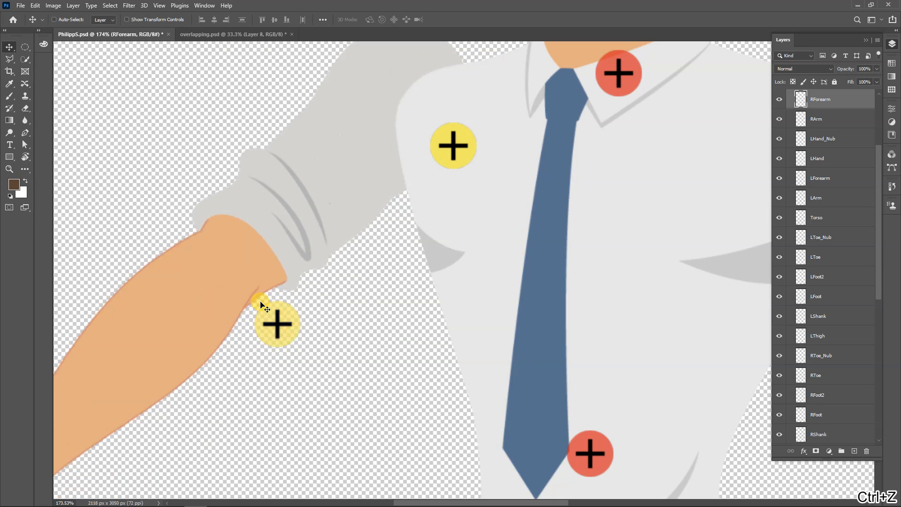
pyautogui.hotkey('ctrl', 'z')
pyautogui.hotkey('ctrl', 'z')
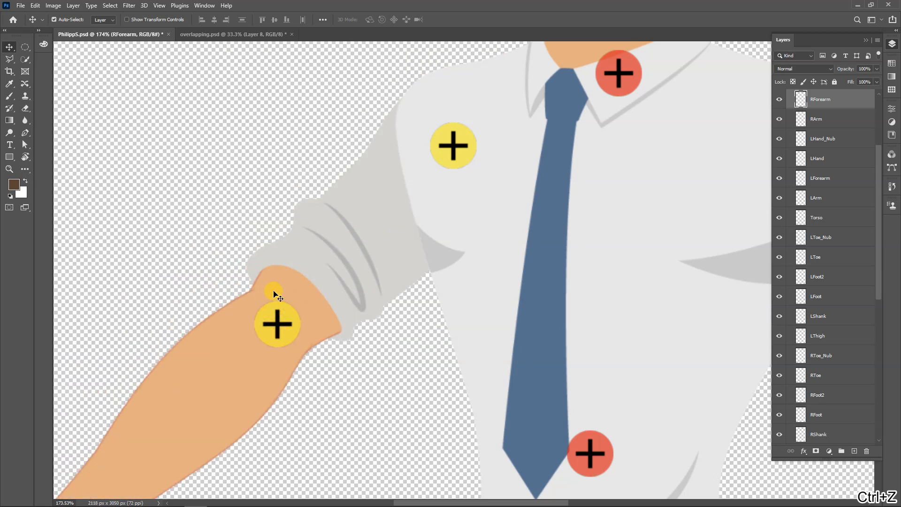
pyautogui.scroll(-3, 297, 247)
pyautogui.scroll(-5, 297, 248)
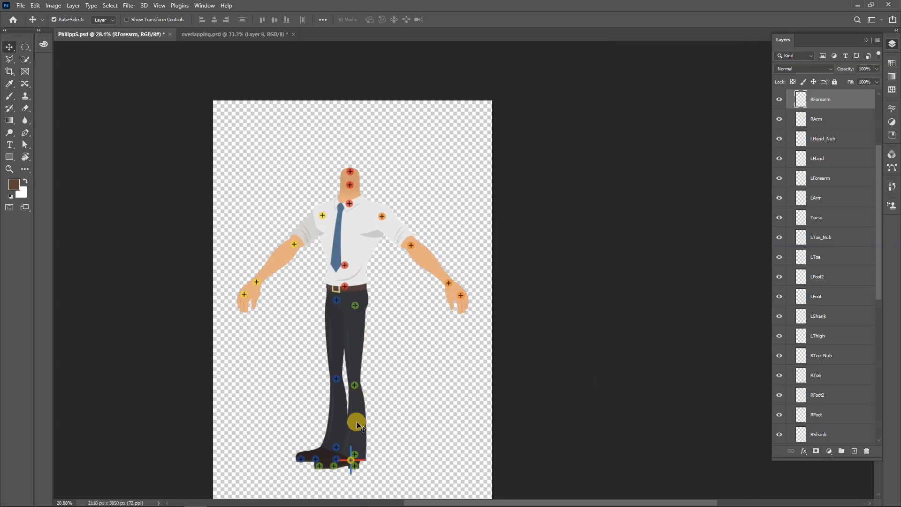
pyautogui.scroll(2, 356, 424)
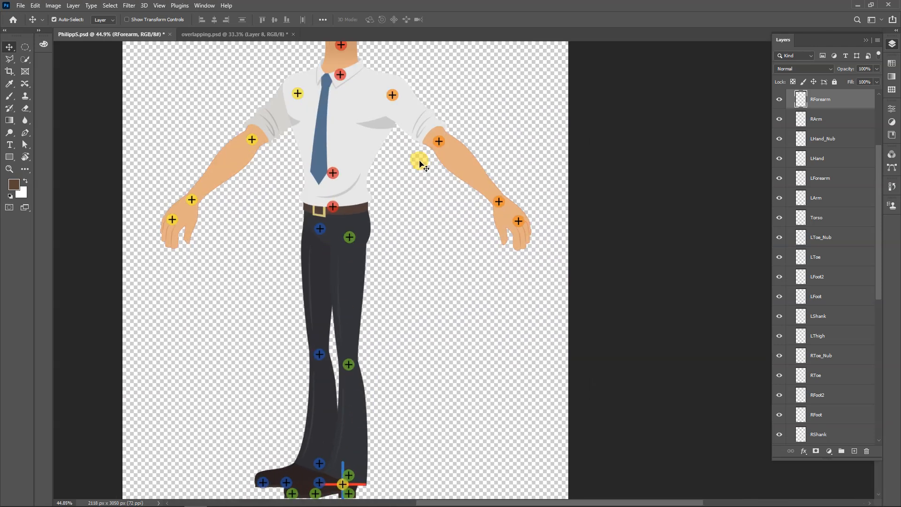
# Show the hidden RL_TalkingHead group to bring back the character's head
pyautogui.scroll(1, 378, 209)
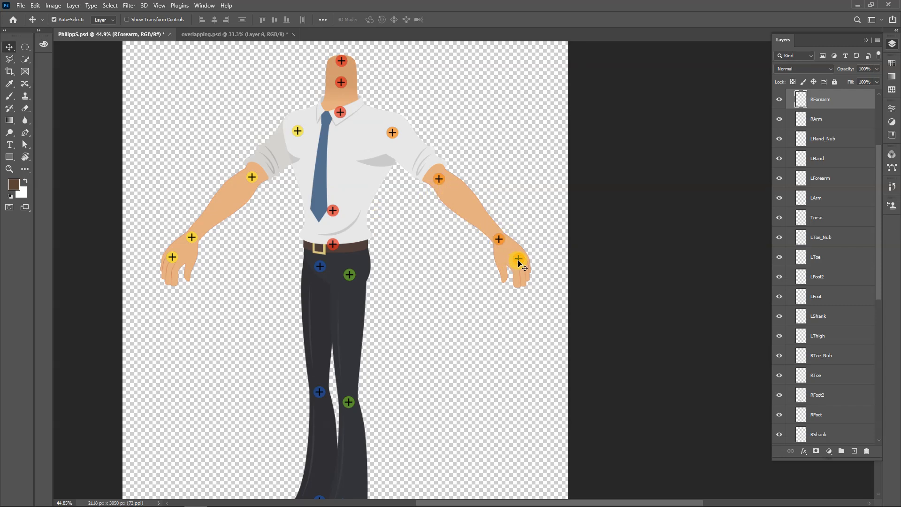
pyautogui.scroll(-2, 513, 265)
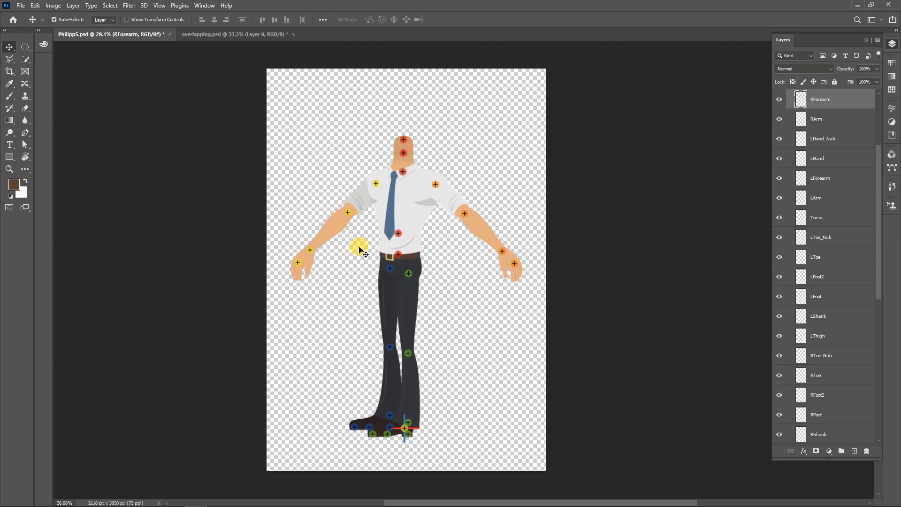
pyautogui.moveTo(876, 225); pyautogui.dragTo(869, 408)
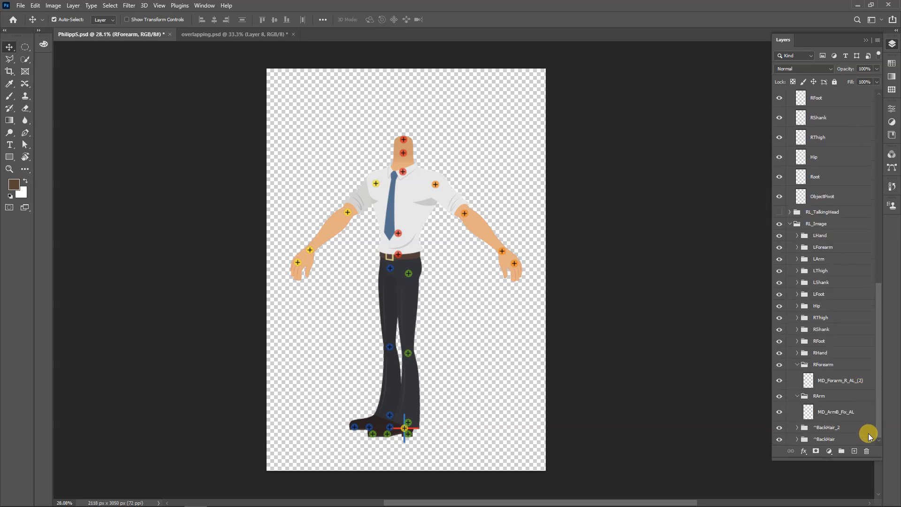
pyautogui.click(779, 212)
# Shift the right eye's iris and eye white, the RightEye marker and the nose artwork on the face
pyautogui.scroll(12, 421, 146)
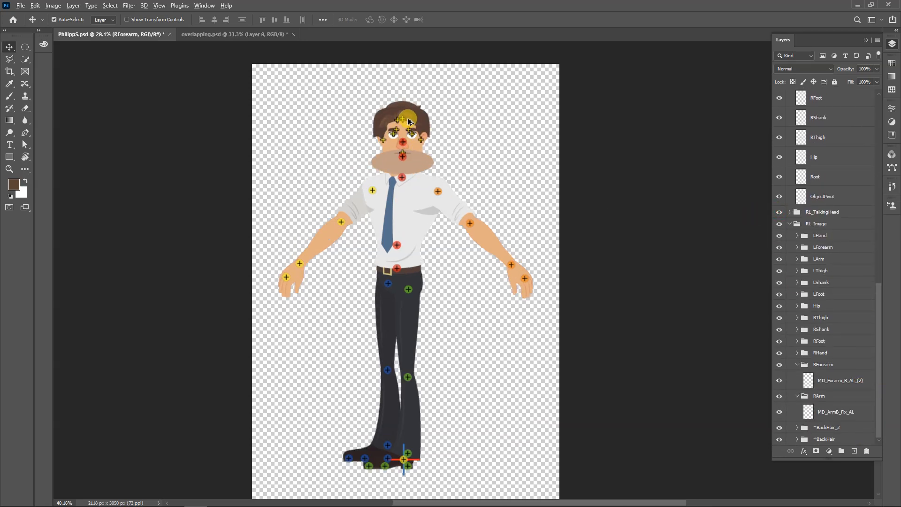
pyautogui.scroll(2, 385, 192)
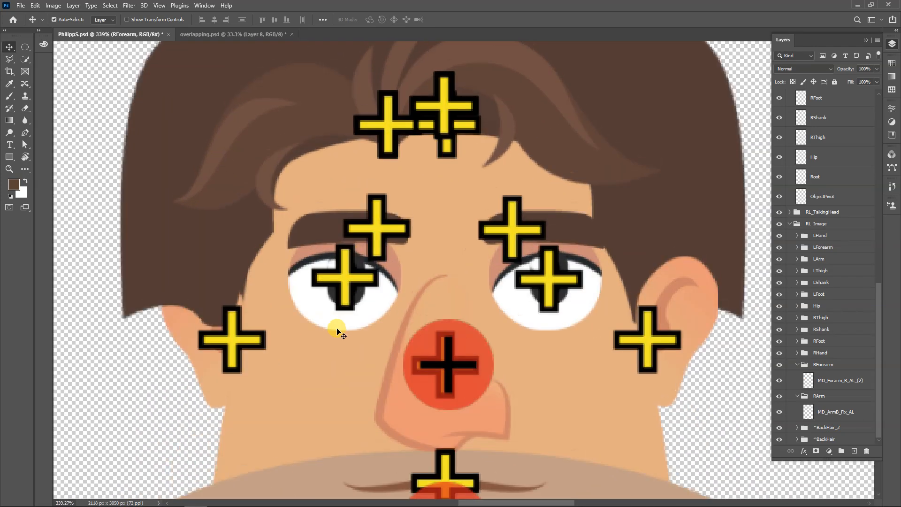
pyautogui.moveTo(342, 282)
pyautogui.mouseDown()
pyautogui.moveTo(362, 347)
pyautogui.moveTo(336, 284)
pyautogui.moveTo(312, 293)
pyautogui.moveTo(297, 320)
pyautogui.moveTo(301, 364)
pyautogui.moveTo(297, 305)
pyautogui.moveTo(308, 321)
pyautogui.mouseUp()
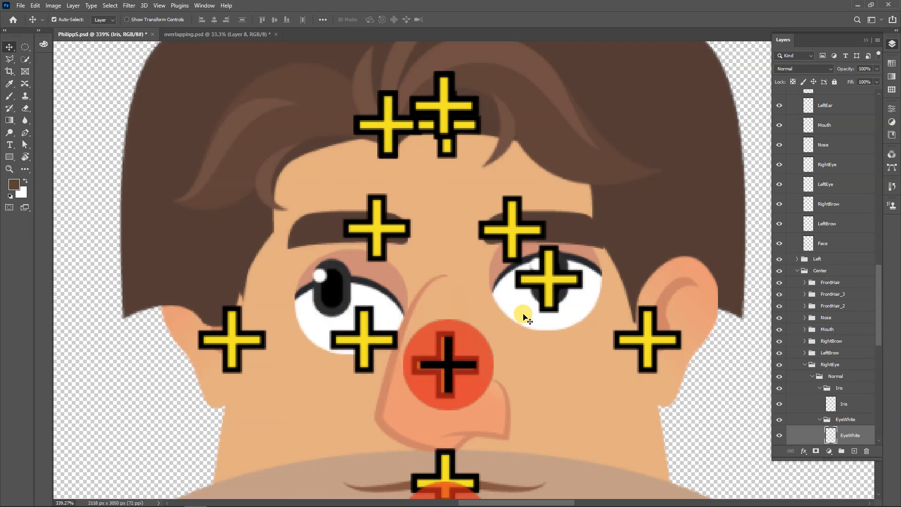
pyautogui.moveTo(402, 412); pyautogui.dragTo(354, 371)
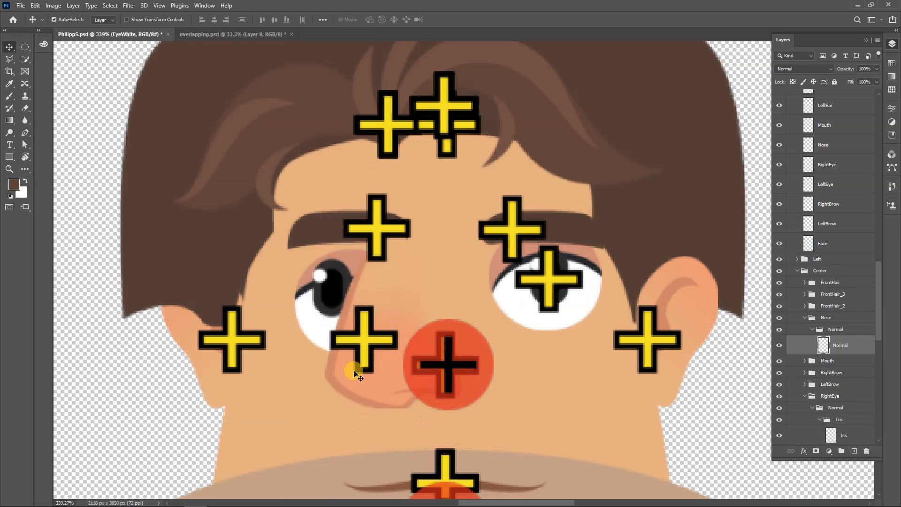
# Move the nose artwork back toward the middle of the face and place the RightEye marker on the shifted iris
pyautogui.scroll(-2, 362, 377)
pyautogui.moveTo(388, 402); pyautogui.dragTo(372, 397)
pyautogui.moveTo(443, 395); pyautogui.dragTo(448, 374)
pyautogui.moveTo(331, 201); pyautogui.dragTo(332, 203)
pyautogui.moveTo(371, 264); pyautogui.dragTo(431, 317)
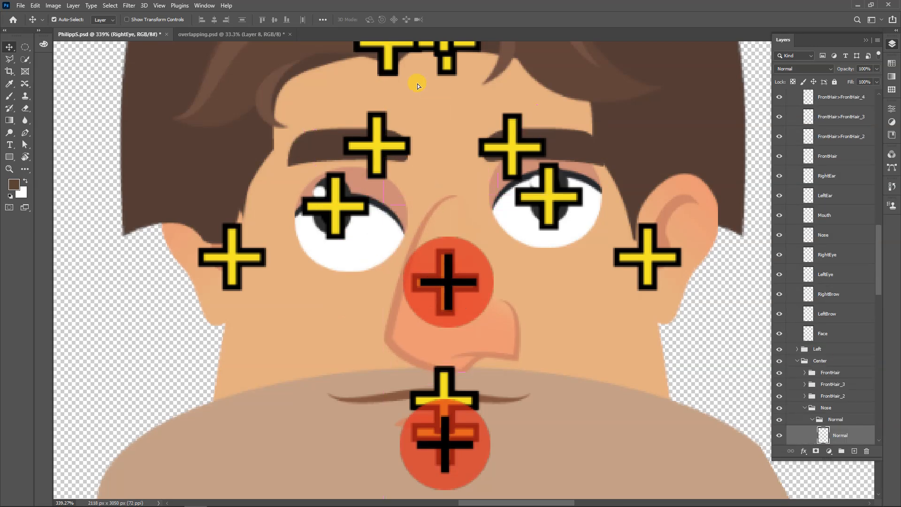
# Open template.psd alongside the other documents
pyautogui.scroll(1, 413, 94)
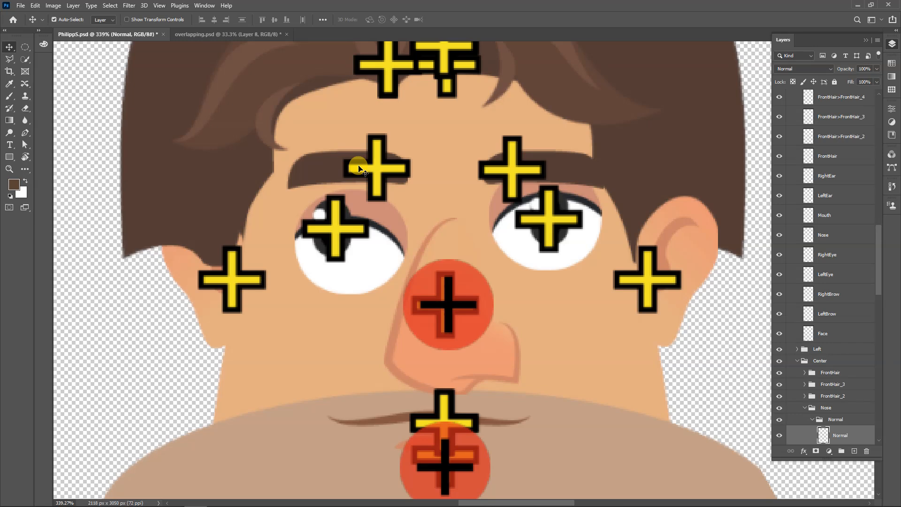
pyautogui.scroll(-5, 372, 165)
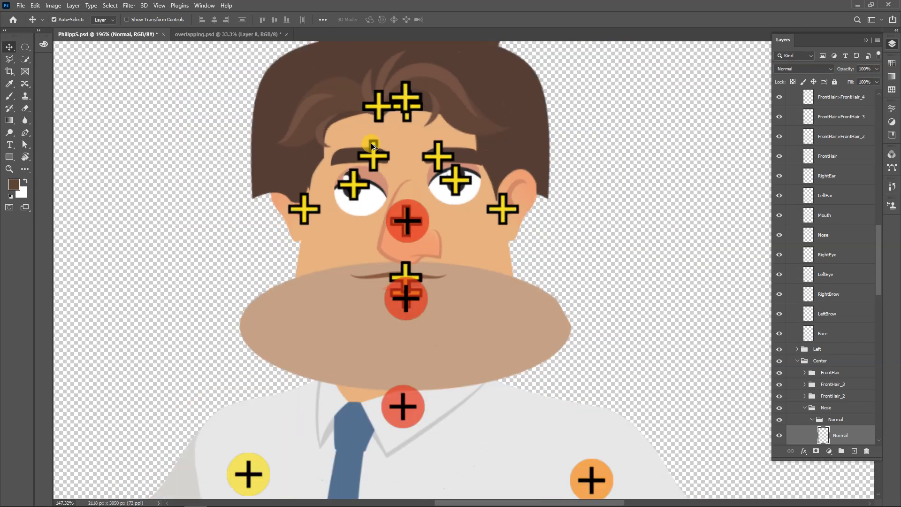
pyautogui.scroll(-2, 446, 183)
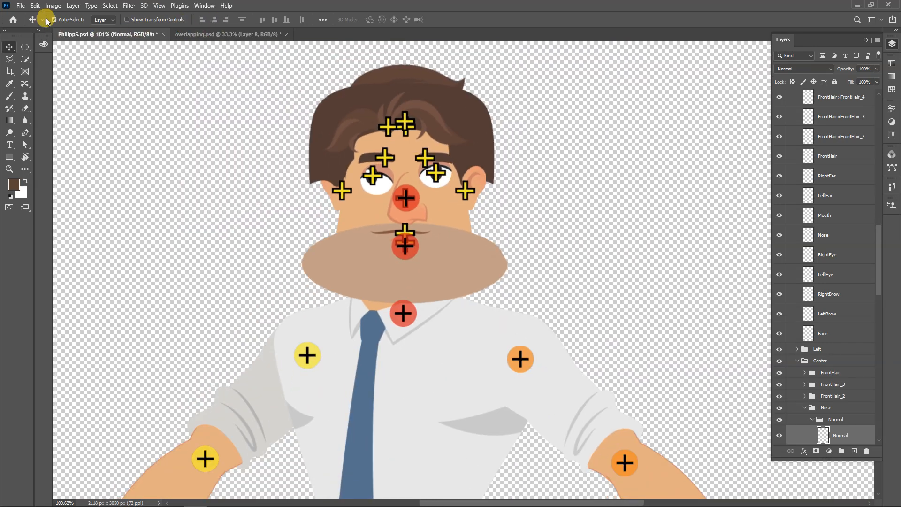
pyautogui.click(15, 21)
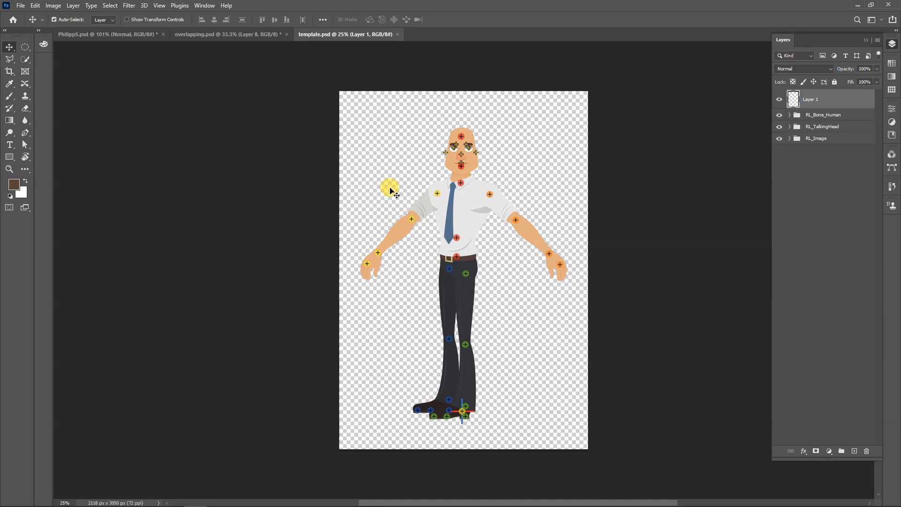
# Try moving the M_Face_2 artwork off the head and back, and undo the moves
pyautogui.scroll(3, 495, 122)
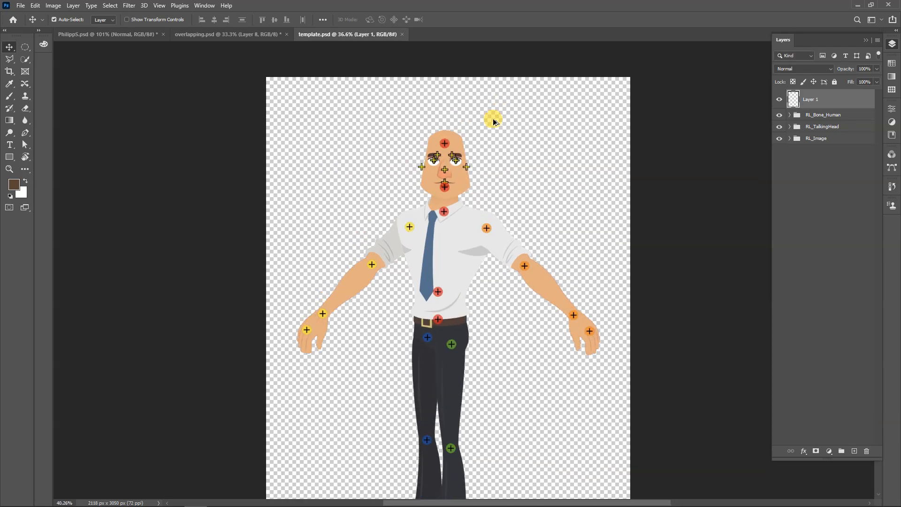
pyautogui.scroll(1, 478, 131)
pyautogui.moveTo(431, 196); pyautogui.dragTo(281, 160)
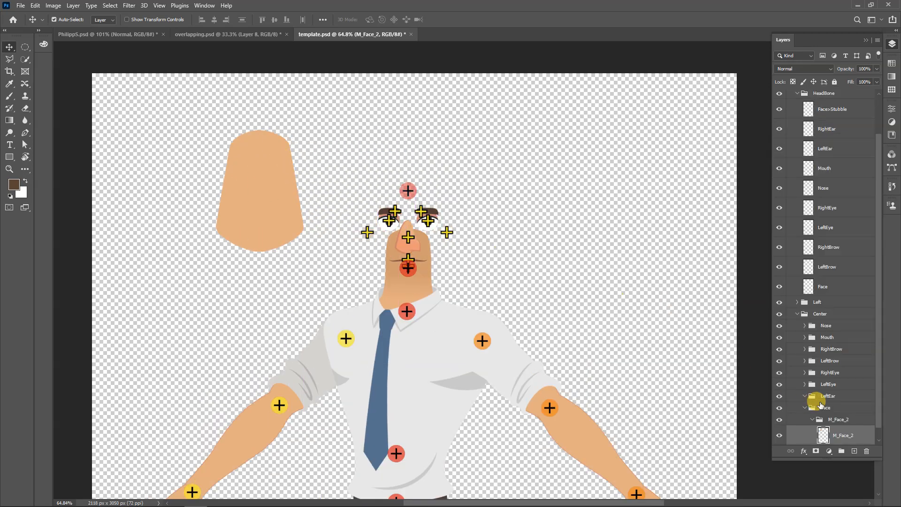
pyautogui.scroll(-1, 837, 404)
pyautogui.moveTo(277, 197); pyautogui.dragTo(422, 222)
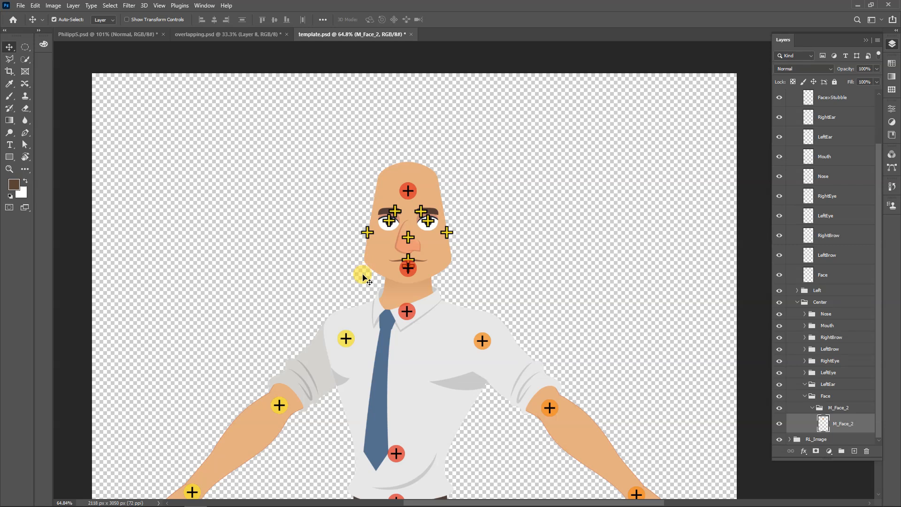
pyautogui.click(309, 228)
pyautogui.hotkey('ctrl', 'z')
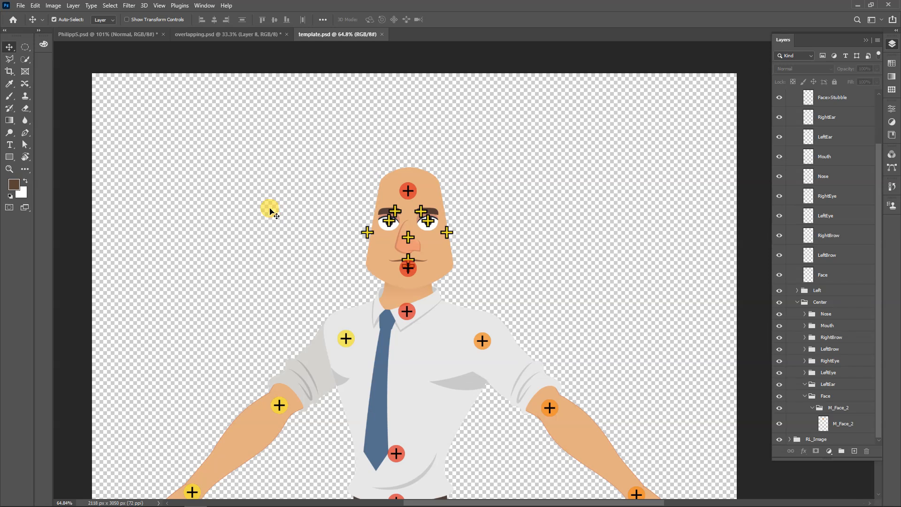
# Collapse the Center subgroup and the RL_TalkingHead group in template.psd
pyautogui.scroll(-3, 270, 211)
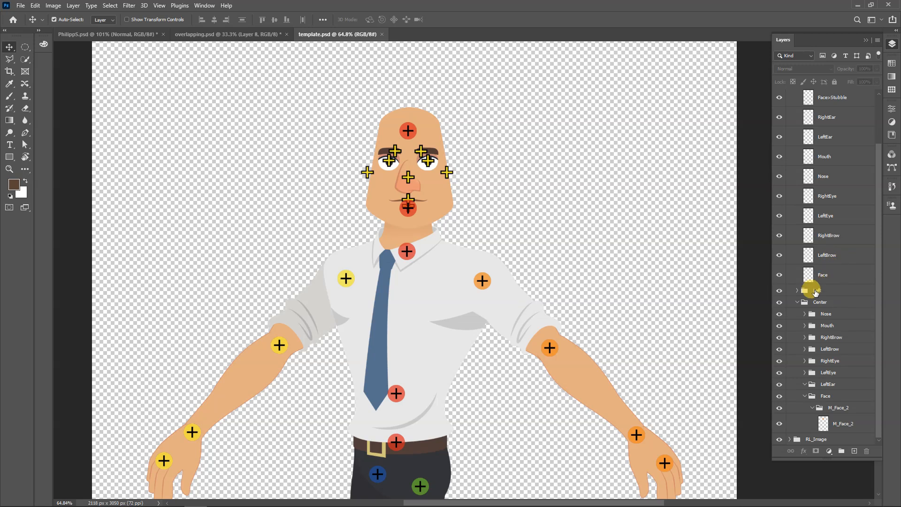
pyautogui.click(797, 302)
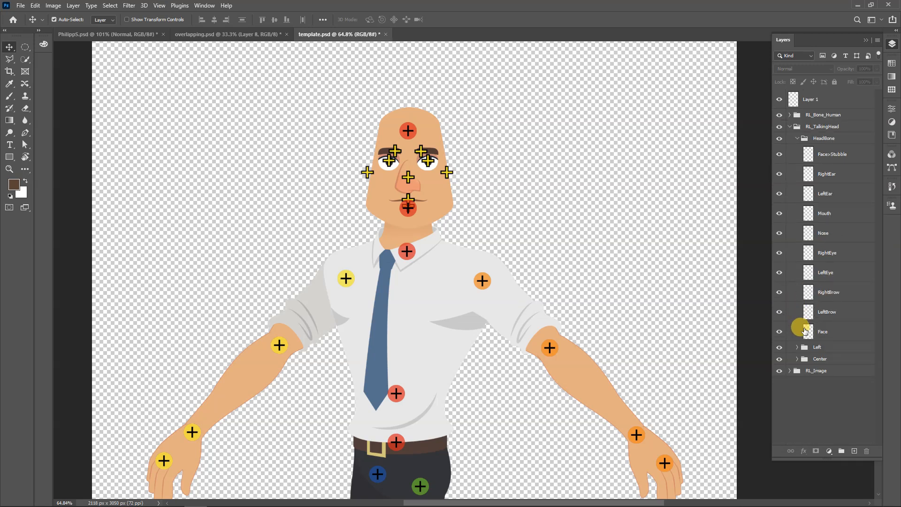
pyautogui.click(789, 126)
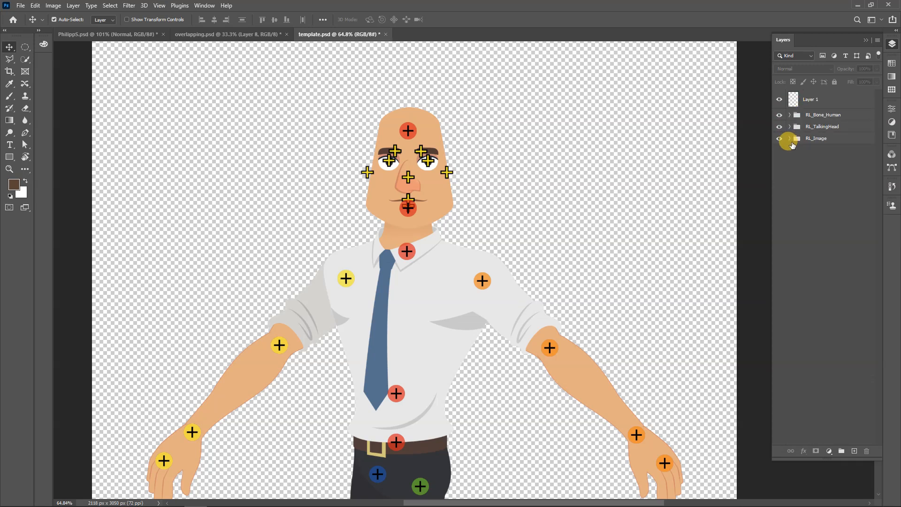
# Expand the RL_Image group and collapse its LForearm, LArm, RForearm and RArm subgroups
pyautogui.click(789, 138)
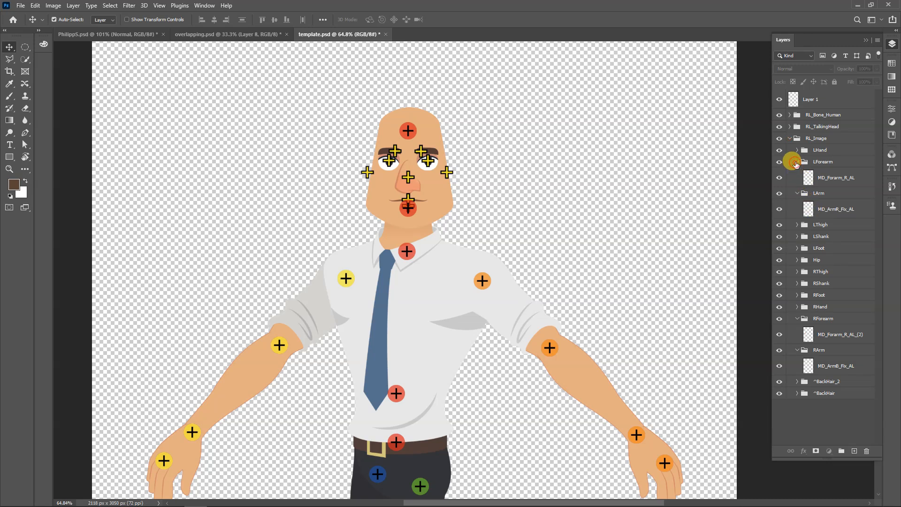
pyautogui.click(796, 161)
pyautogui.click(796, 173)
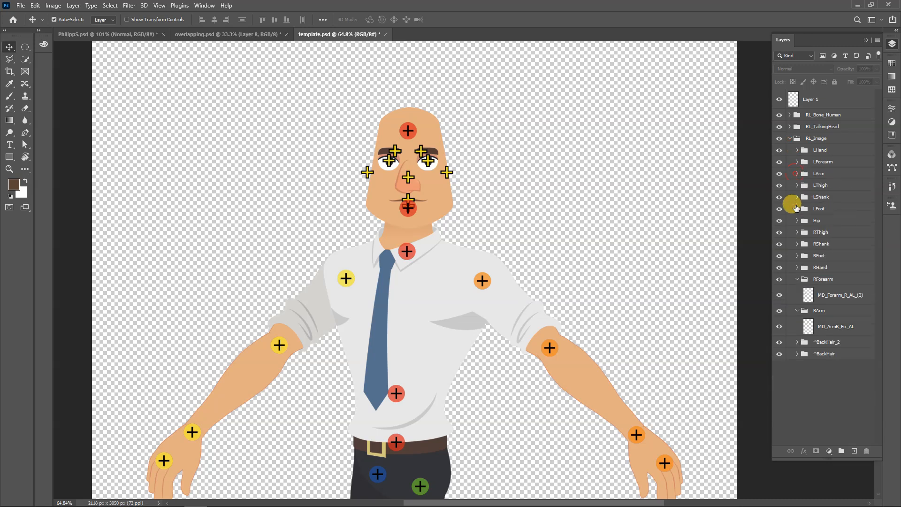
pyautogui.click(796, 278)
pyautogui.click(796, 291)
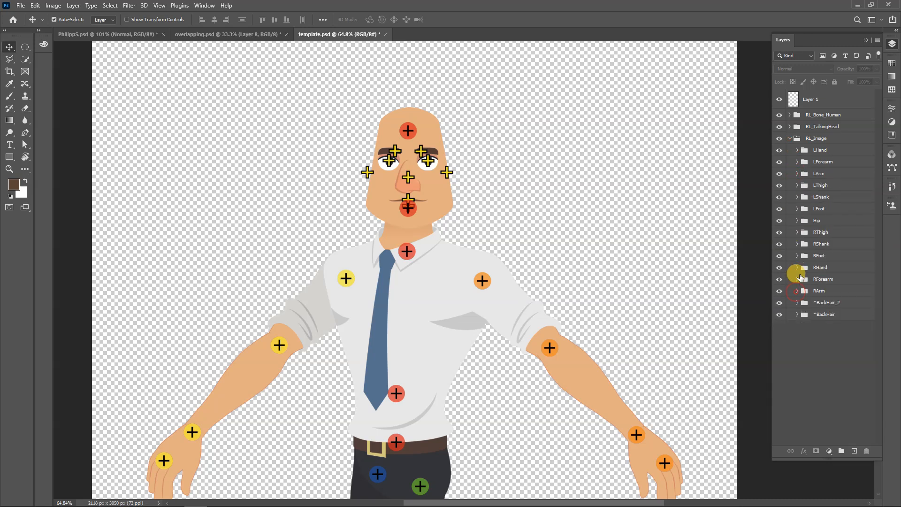
# Check the MD_Forarm_R_AL layer inside the LForearm group and collapse the group again
pyautogui.click(796, 161)
pyautogui.click(831, 178)
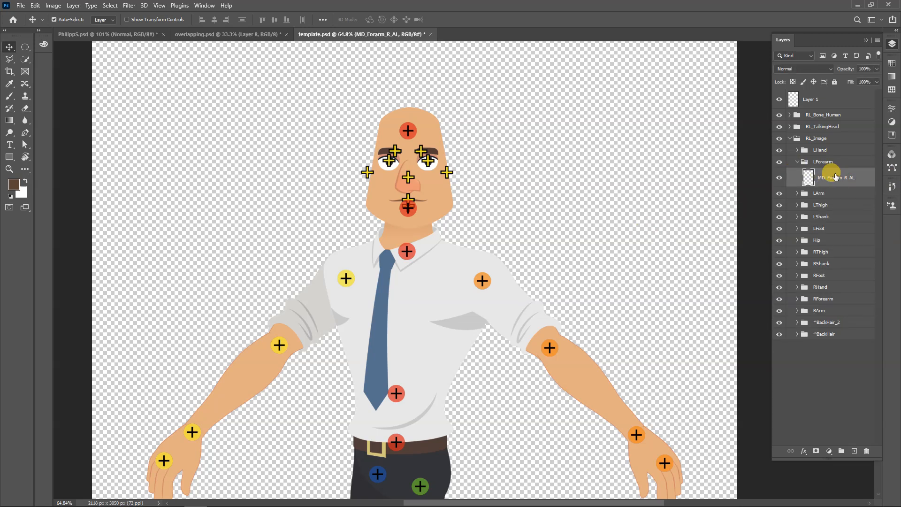
pyautogui.click(796, 161)
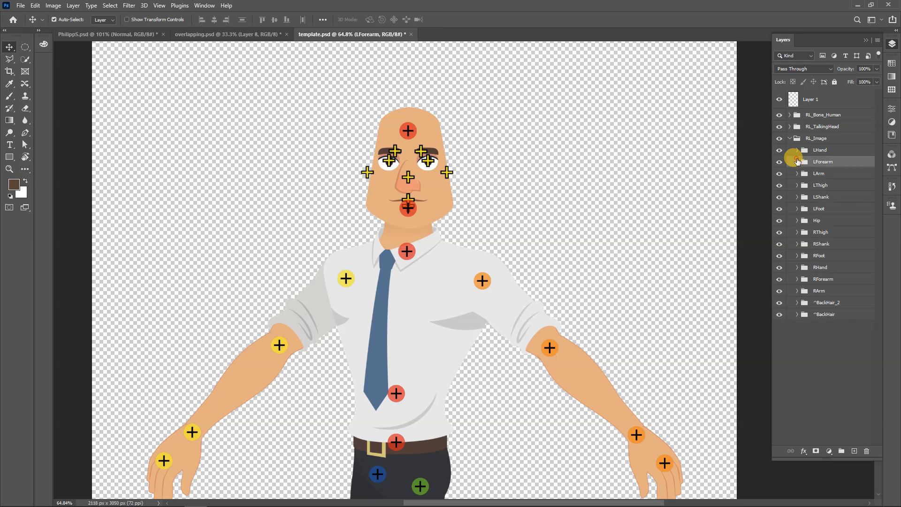
# Try moving the LForearm group out of RL_Image, and undo the change to restore the group structure
pyautogui.moveTo(837, 167); pyautogui.dragTo(827, 117)
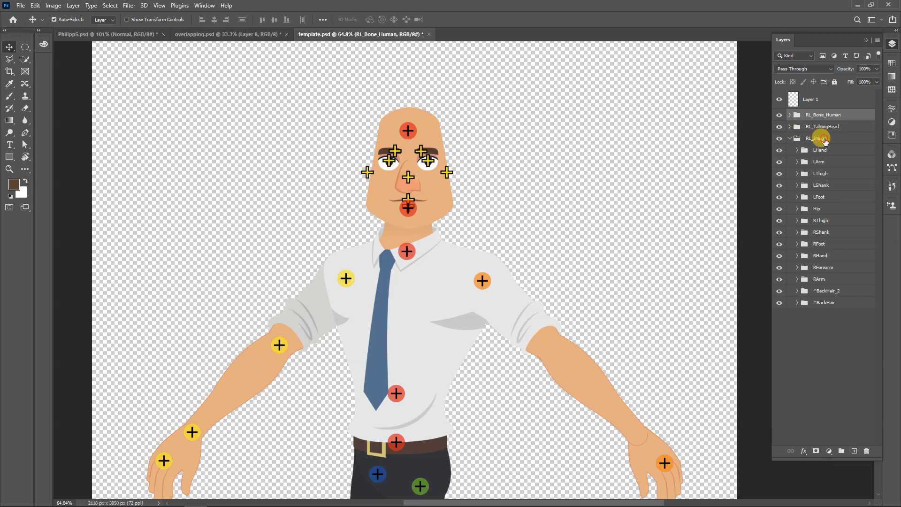
pyautogui.click(824, 139)
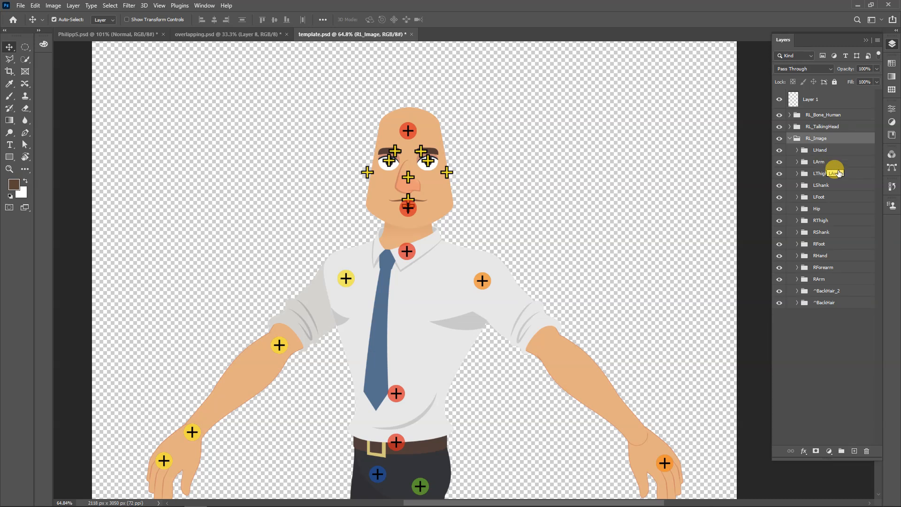
pyautogui.hotkey('ctrl', 'z')
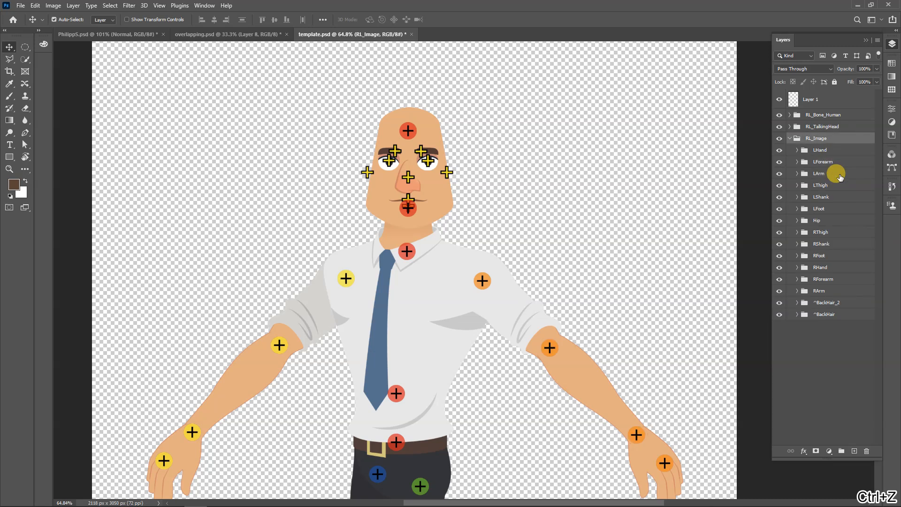
# Examine the hand sprites in the LHand group and the artwork layer in the LForearm group
pyautogui.click(796, 149)
pyautogui.click(796, 149)
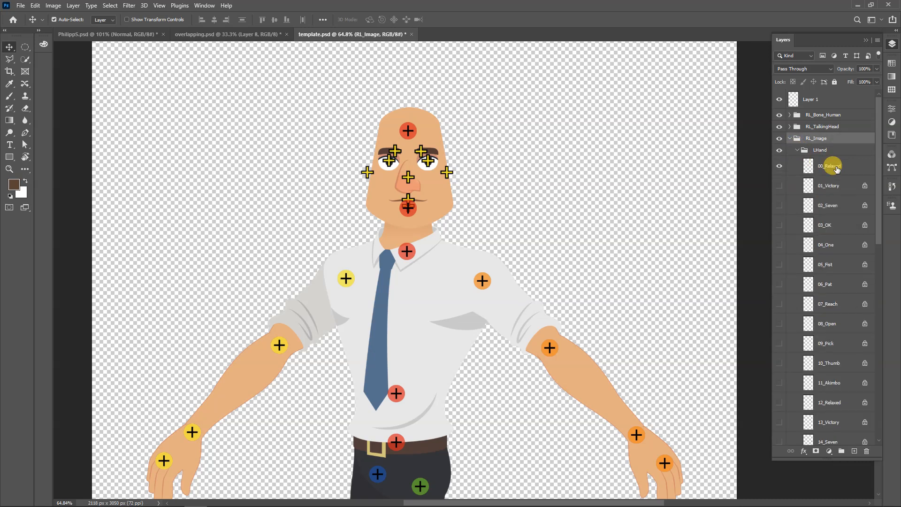
pyautogui.click(797, 149)
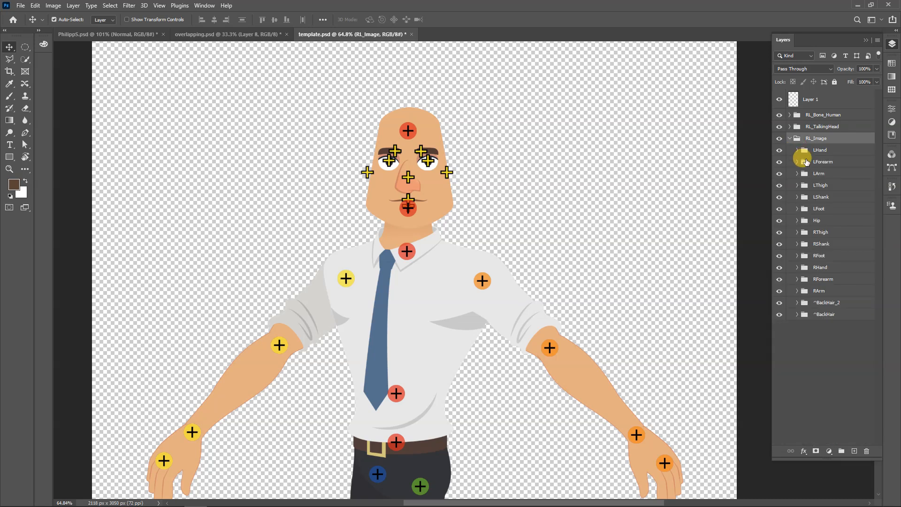
pyautogui.click(796, 162)
pyautogui.click(819, 178)
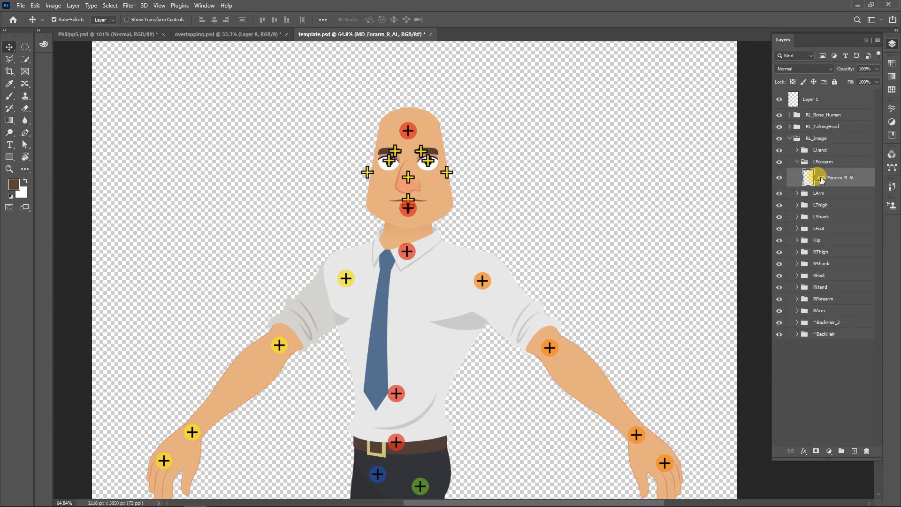
pyautogui.click(821, 153)
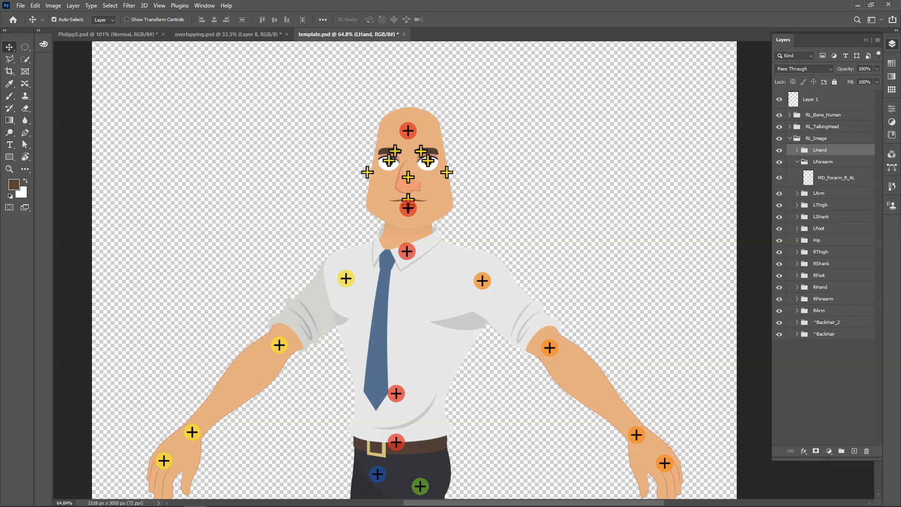
pyautogui.click(316, 227)
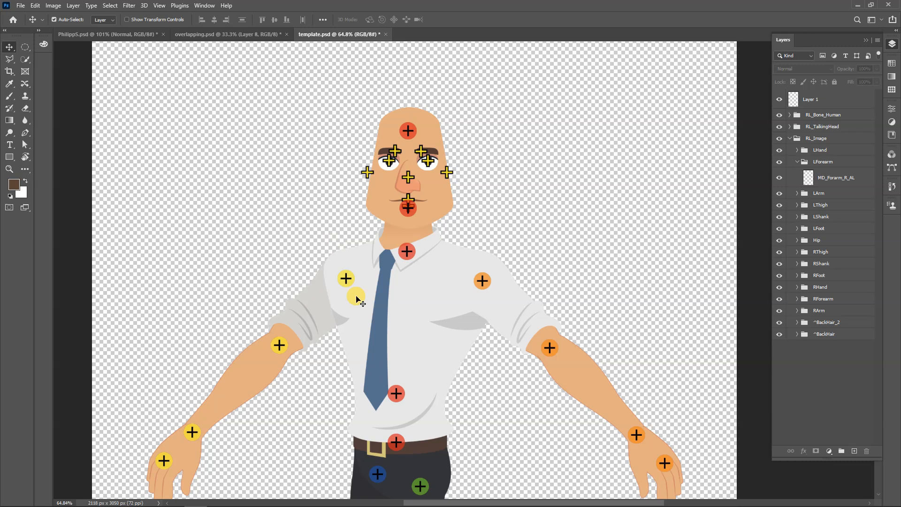
# Switch to Cartoon Animator 4 and select the Philipp_S actor on the stage
pyautogui.moveTo(416, 499)
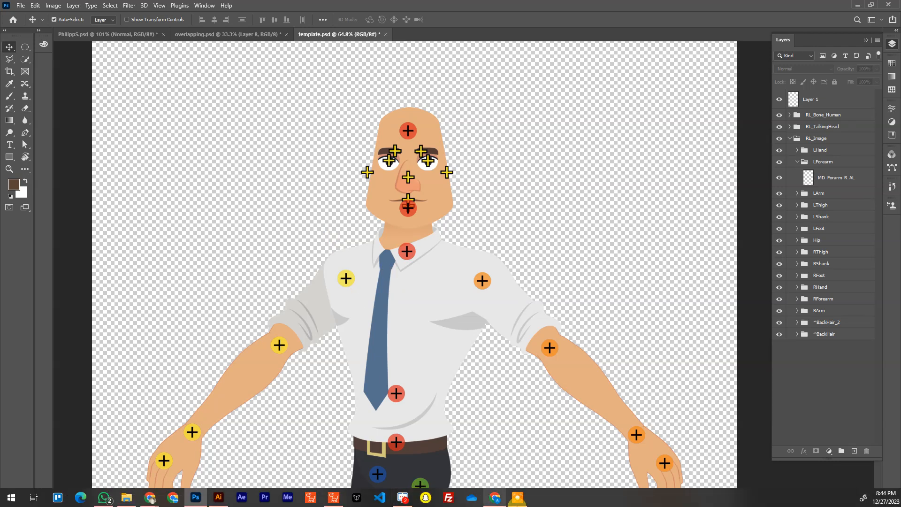
pyautogui.click(335, 495)
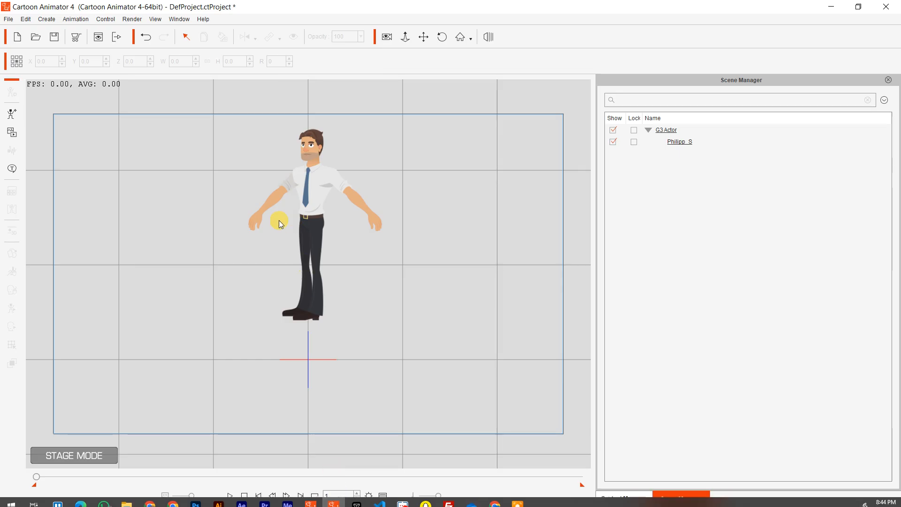
pyautogui.click(315, 188)
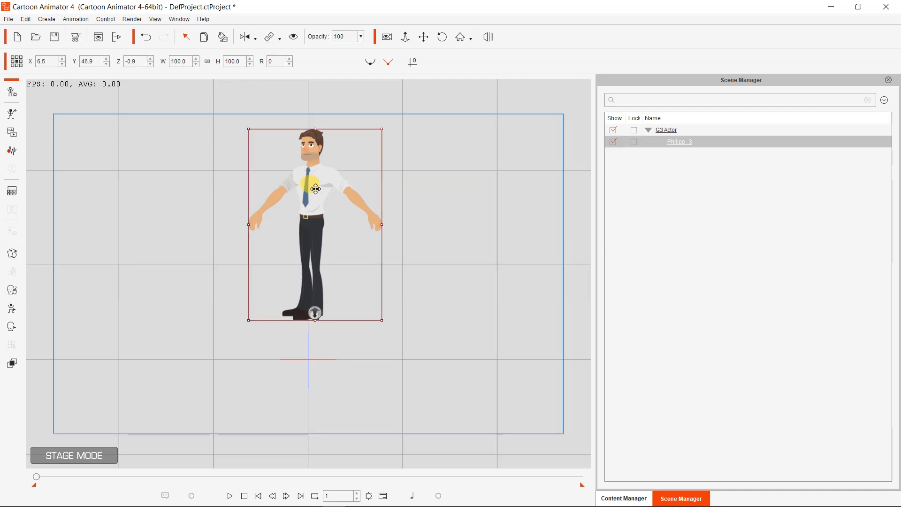
# Select the actor's RForearm part, close the Scene Manager, and set the RForearm sprite to Empty in the Sprite Editor at frame 1
pyautogui.doubleClick(315, 190)
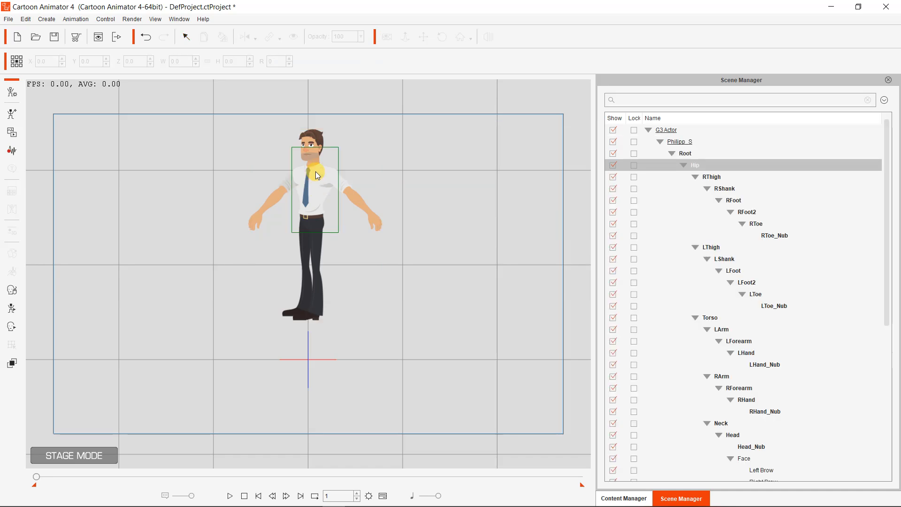
pyautogui.click(276, 203)
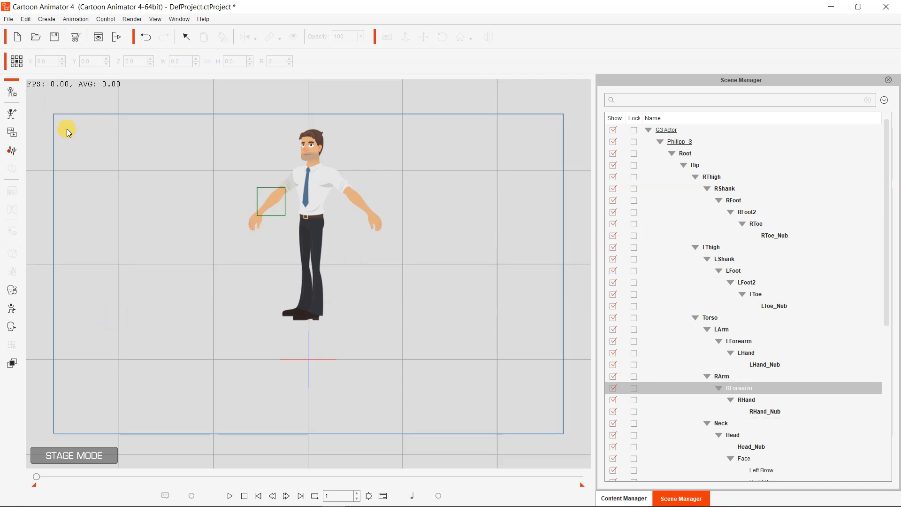
pyautogui.click(888, 79)
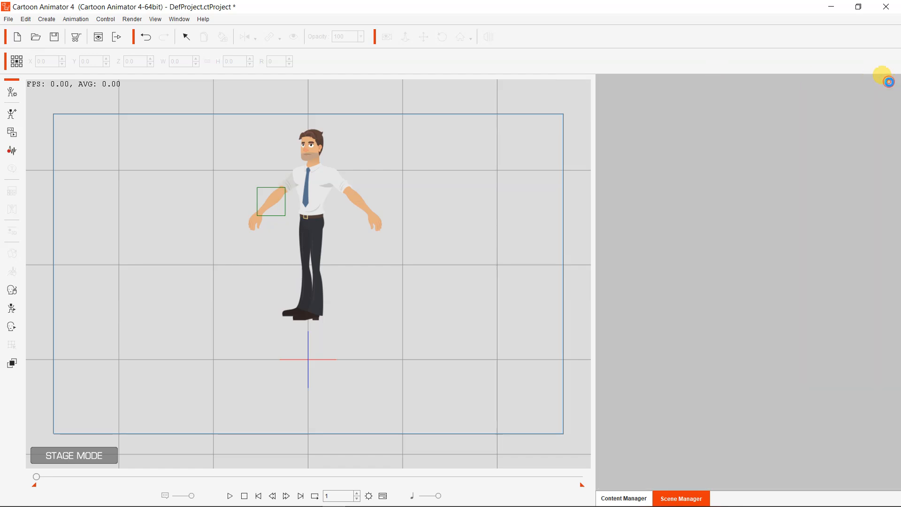
pyautogui.moveTo(0, 65); pyautogui.dragTo(551, 77)
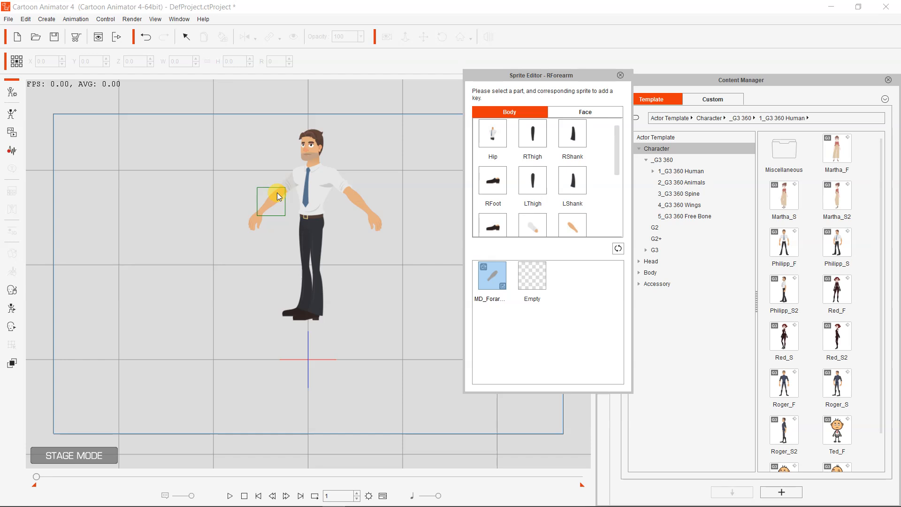
pyautogui.click(527, 281)
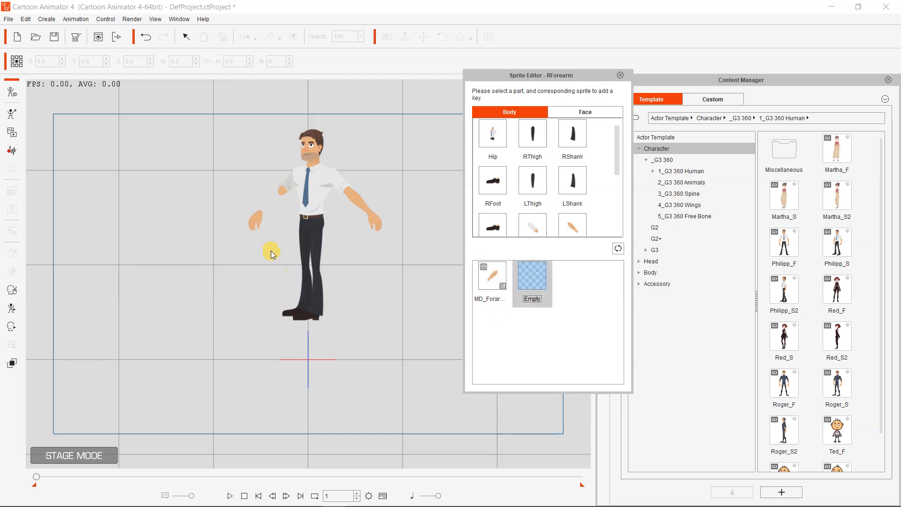
# Set the actor's RHand sprite to Empty at frame 1 and close the Sprite Editor
pyautogui.click(254, 217)
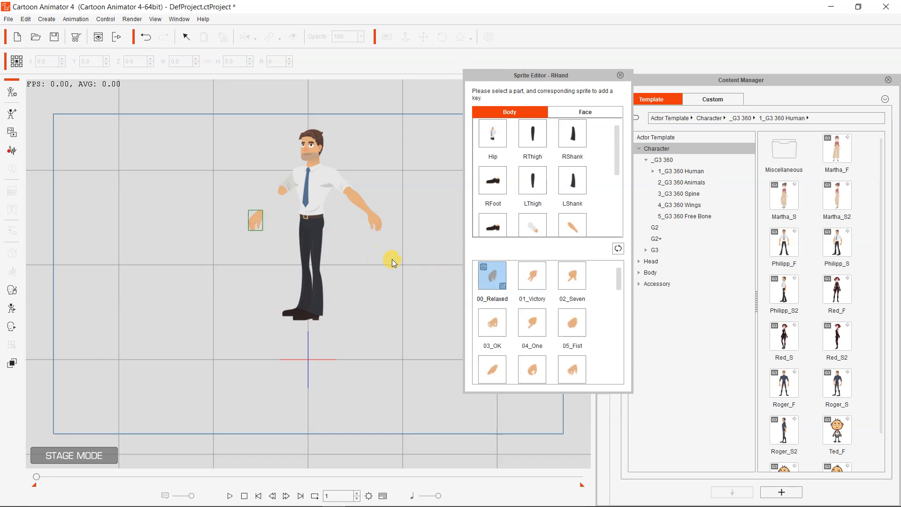
pyautogui.scroll(-3, 589, 322)
pyautogui.click(492, 352)
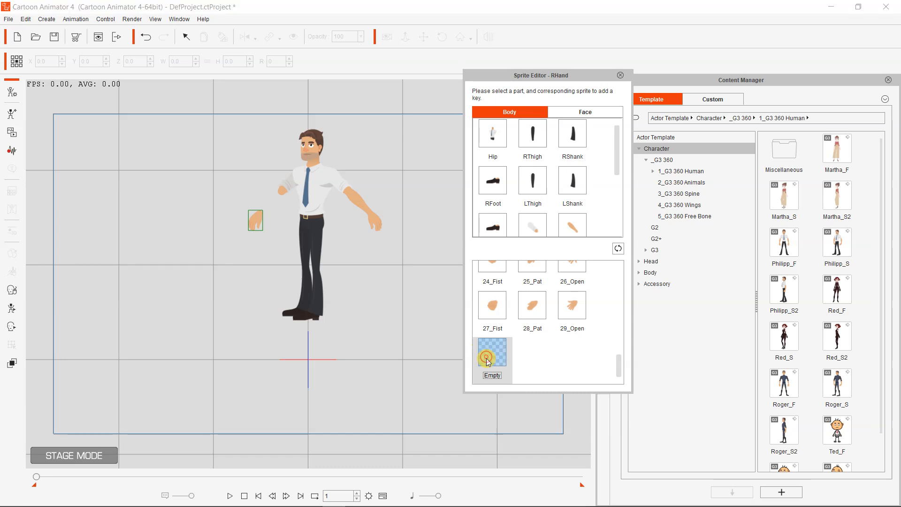
pyautogui.click(618, 75)
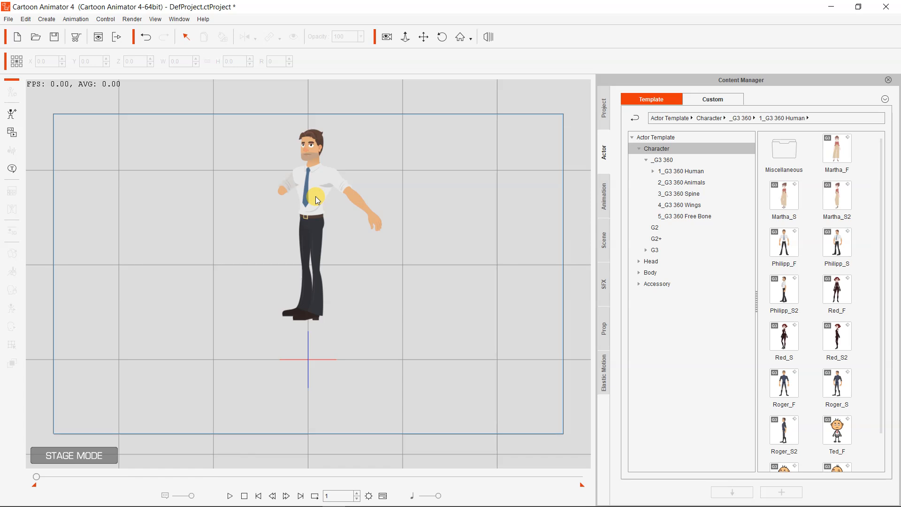
pyautogui.moveTo(379, 504)
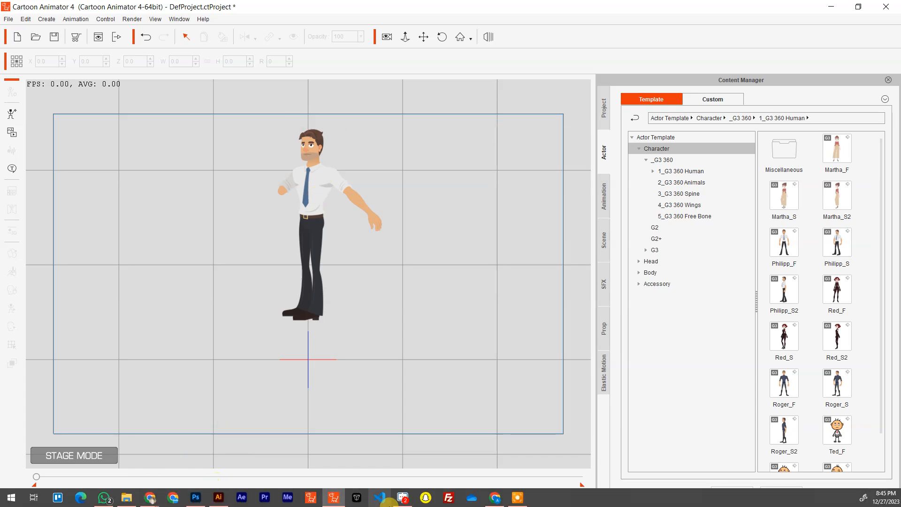
pyautogui.click(195, 497)
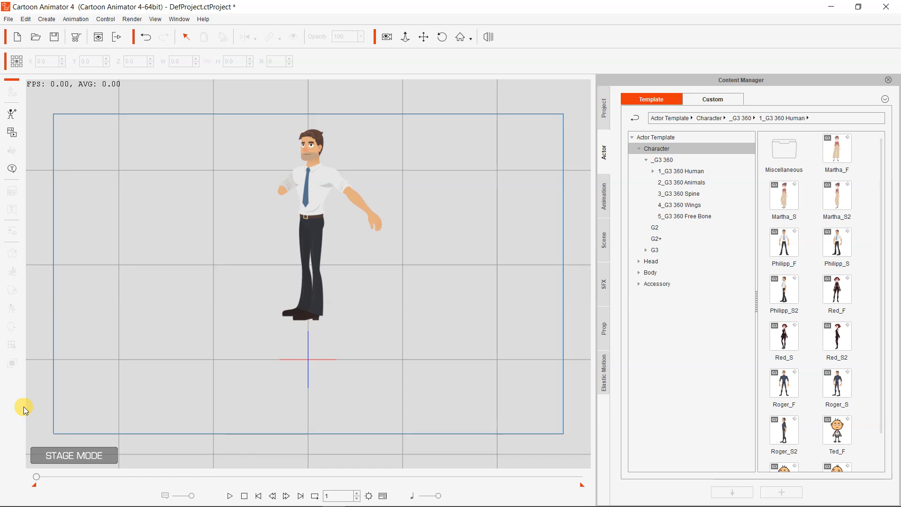
# Move to frame 52, assign the original forearm and relaxed hand sprites to RForearm and RHand, and close the Sprite Editor
pyautogui.moveTo(34, 477); pyautogui.dragTo(56, 478)
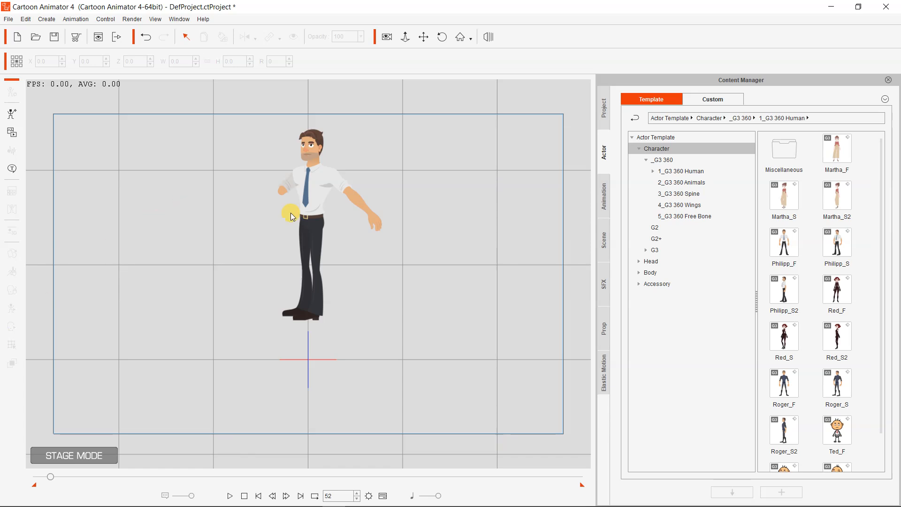
pyautogui.click(311, 181)
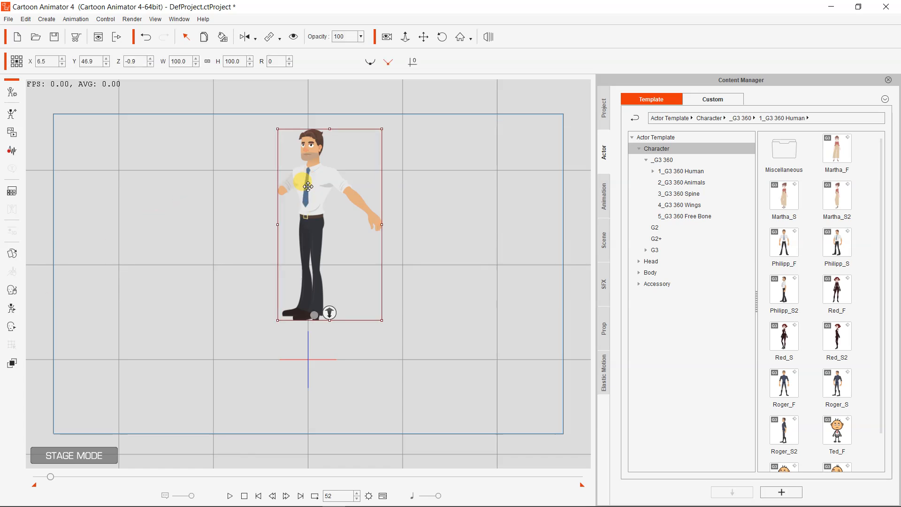
pyautogui.doubleClick(308, 187)
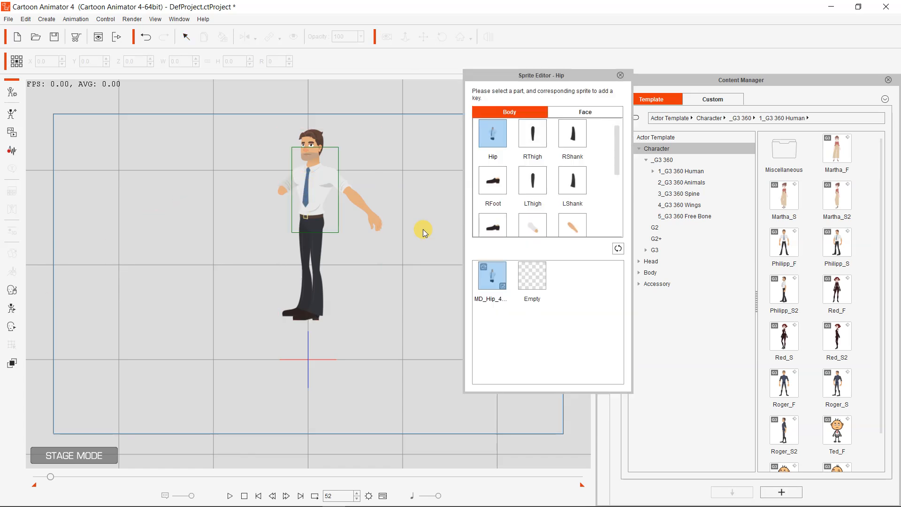
pyautogui.scroll(-2, 540, 211)
pyautogui.click(532, 159)
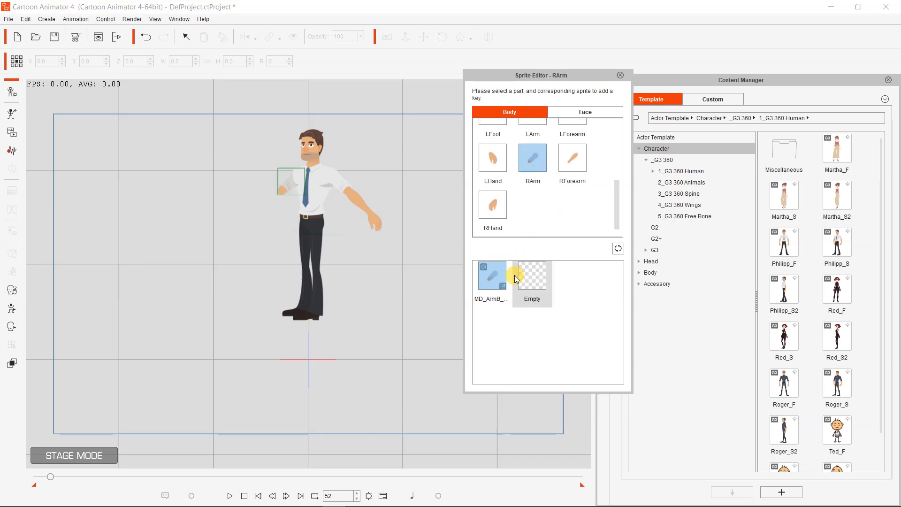
pyautogui.click(572, 158)
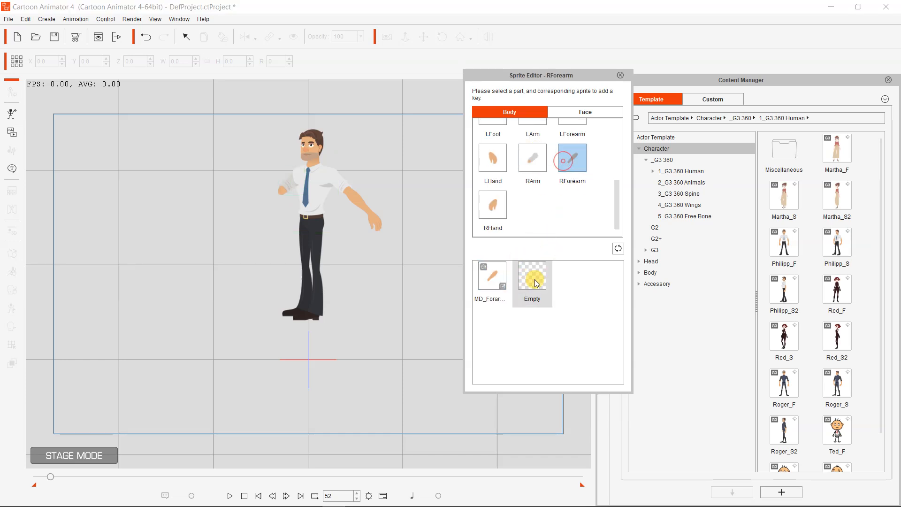
pyautogui.click(494, 283)
pyautogui.click(492, 204)
pyautogui.click(493, 283)
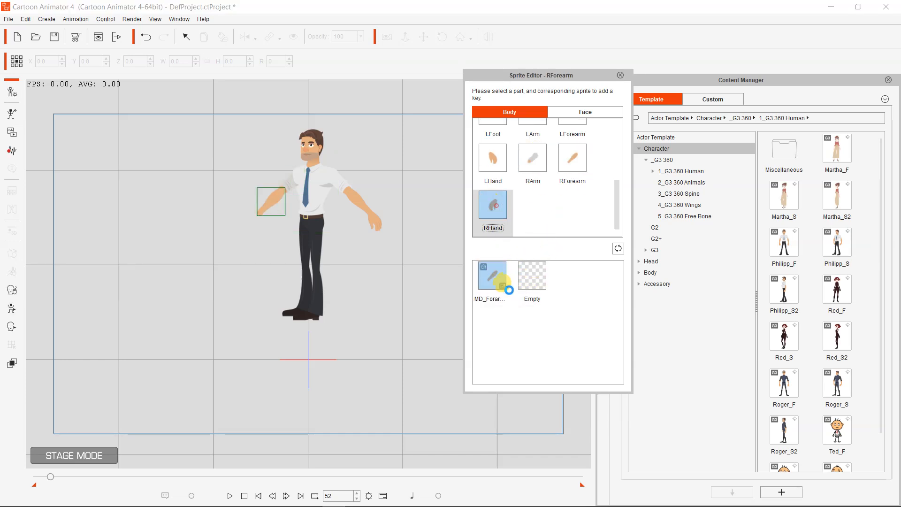
pyautogui.click(620, 75)
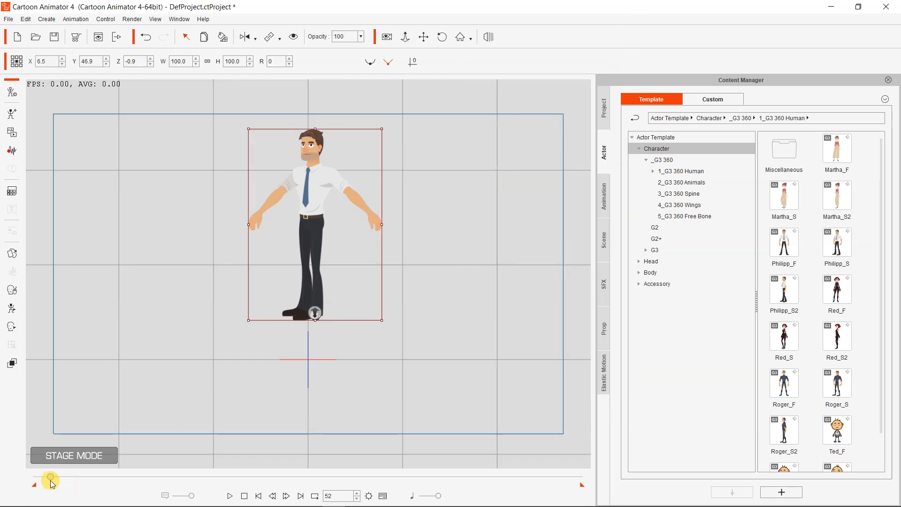
# Play the animation from frame 1 past frame 52 to check the forearm and hand sprite switch
pyautogui.moveTo(50, 479); pyautogui.dragTo(36, 477)
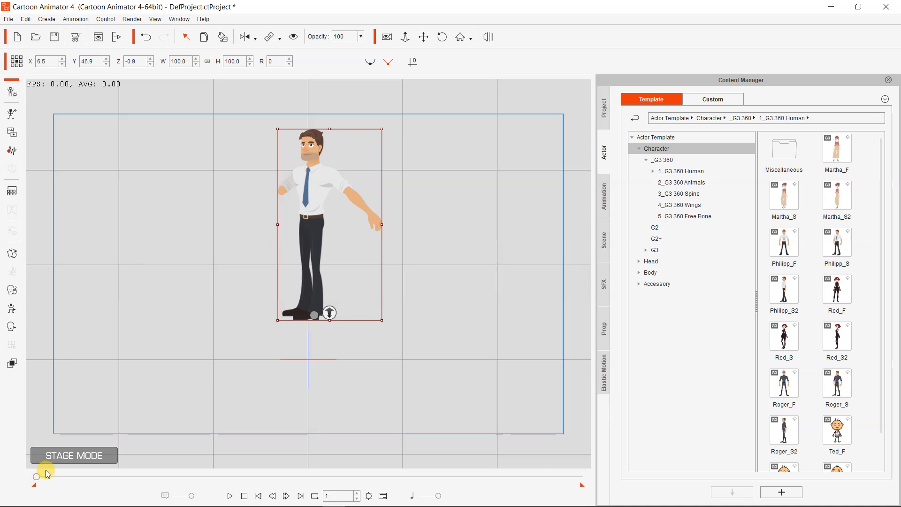
pyautogui.press('space')
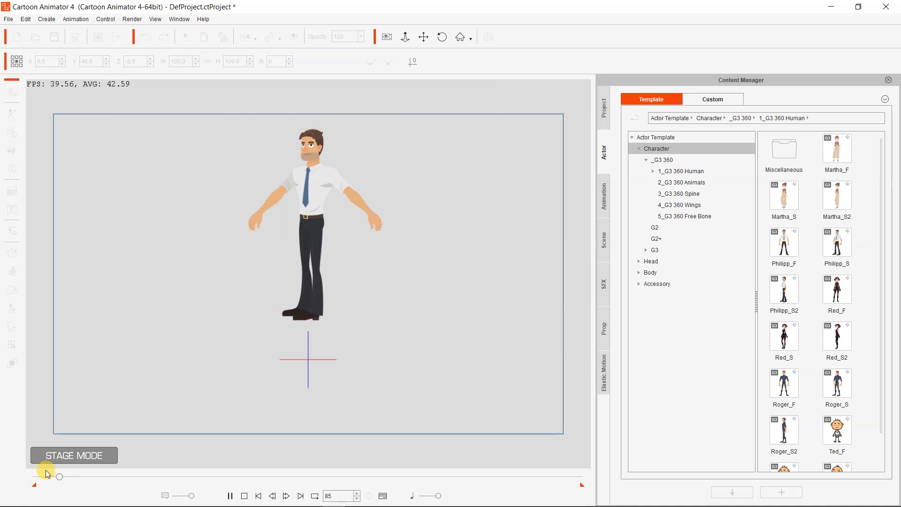
pyautogui.press('space')
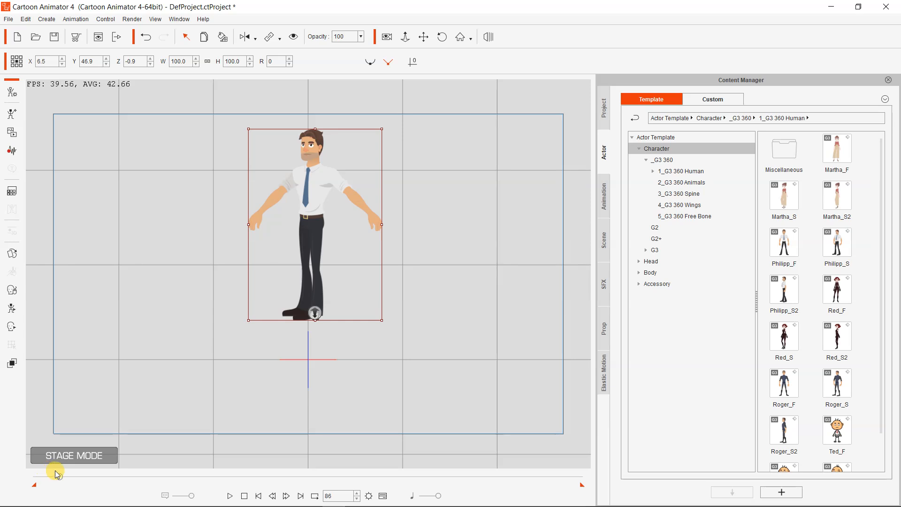
# Set the RForearm sprite to Empty at frame 147 and back to the original forearm sprite at frame 188
pyautogui.moveTo(61, 474); pyautogui.dragTo(76, 474)
pyautogui.press('s')
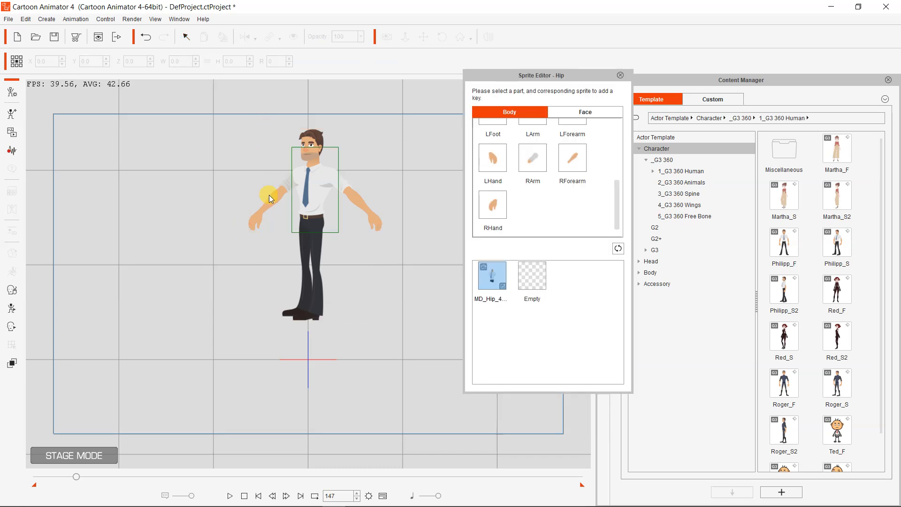
pyautogui.click(282, 205)
pyautogui.click(519, 280)
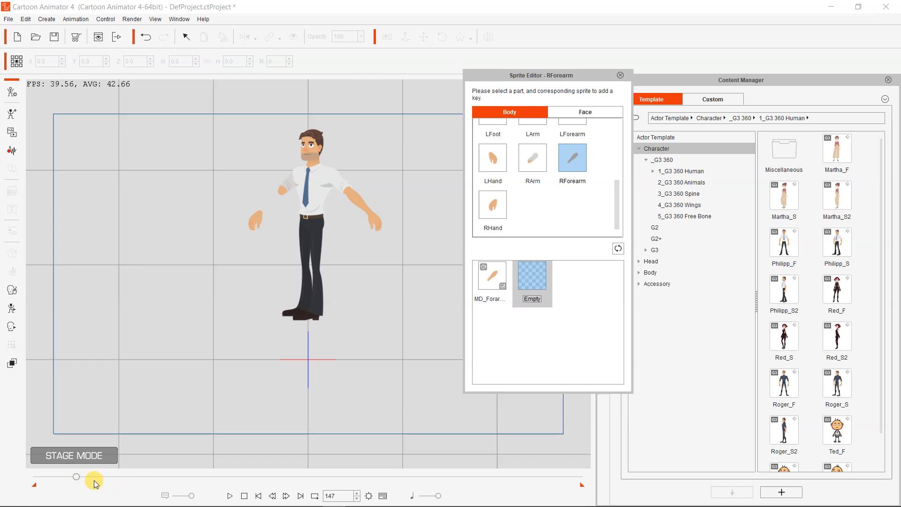
pyautogui.moveTo(74, 476); pyautogui.dragTo(87, 476)
pyautogui.click(488, 266)
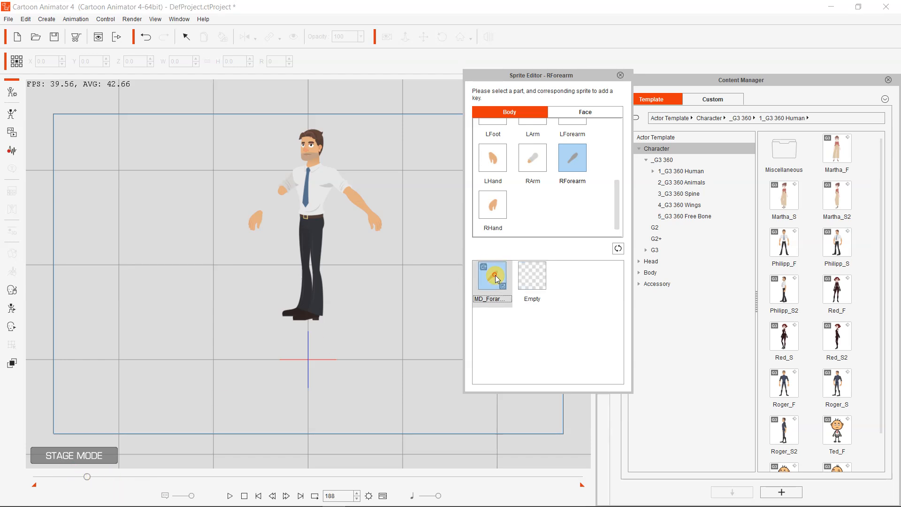
# Play the animation from frame 1 past frame 188 to review the RForearm sprite changes, and close the Sprite Editor
pyautogui.moveTo(87, 479); pyautogui.dragTo(9, 483)
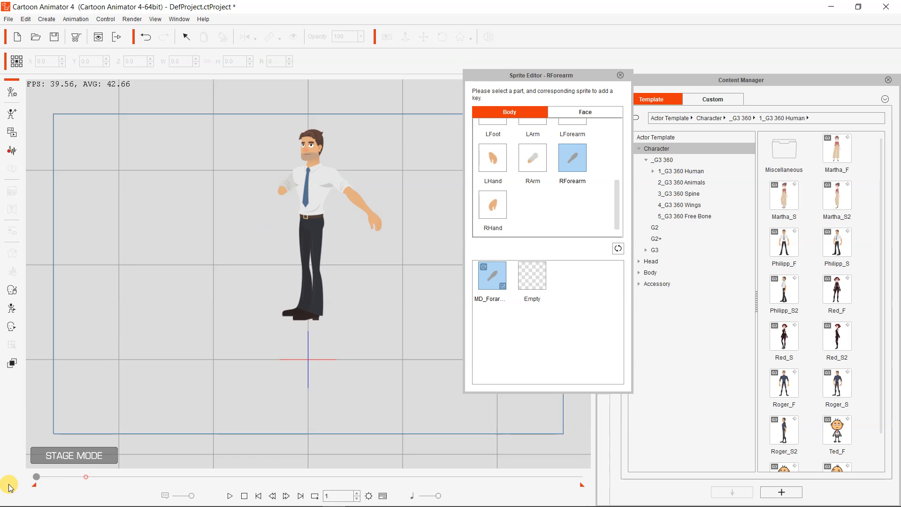
pyautogui.press('space')
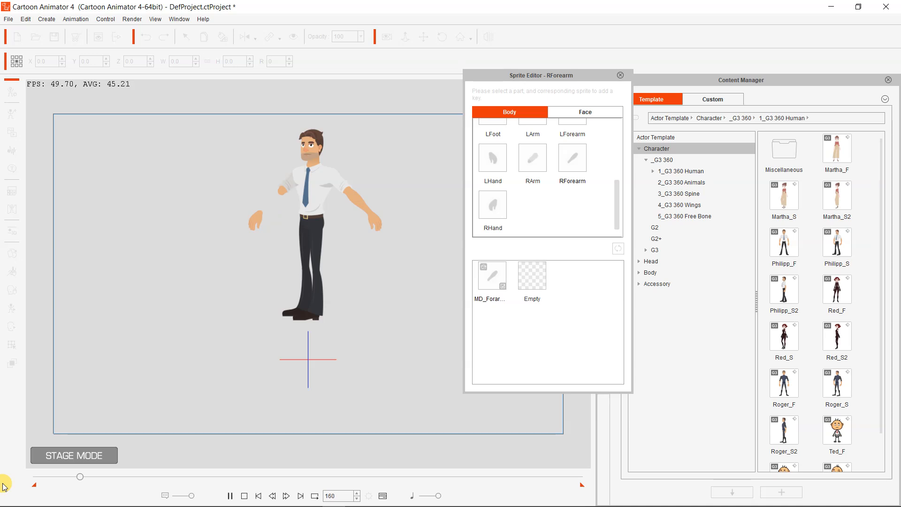
pyautogui.press('space')
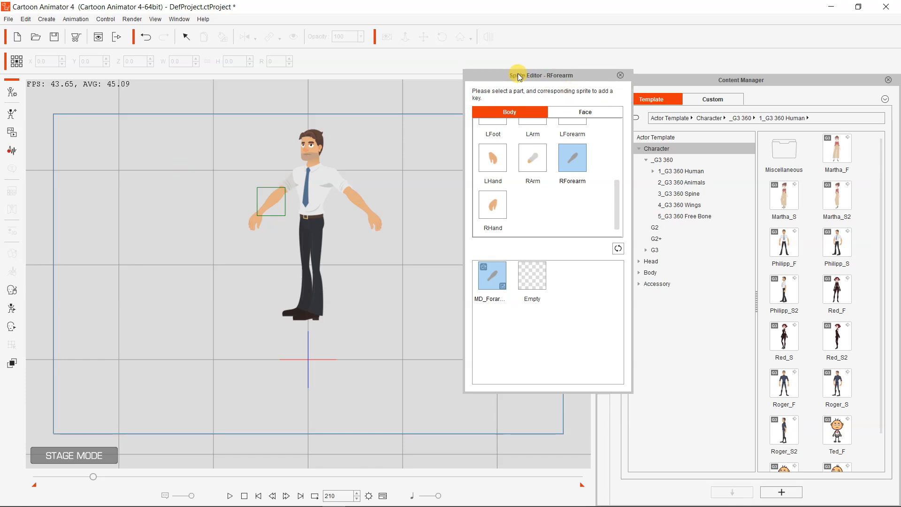
pyautogui.click(619, 75)
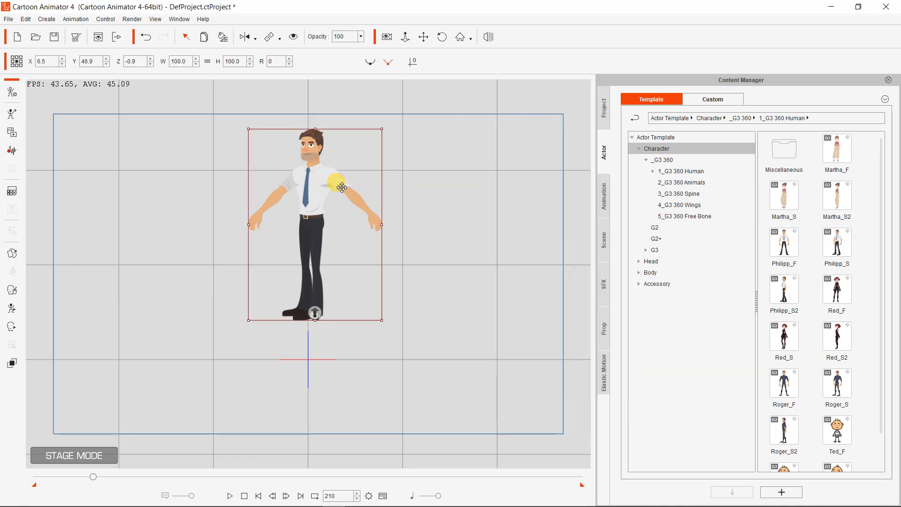
# Examine the actor's 2D Motion Key Editor and Face Key Editor, closing each without setting keys
pyautogui.doubleClick(342, 187)
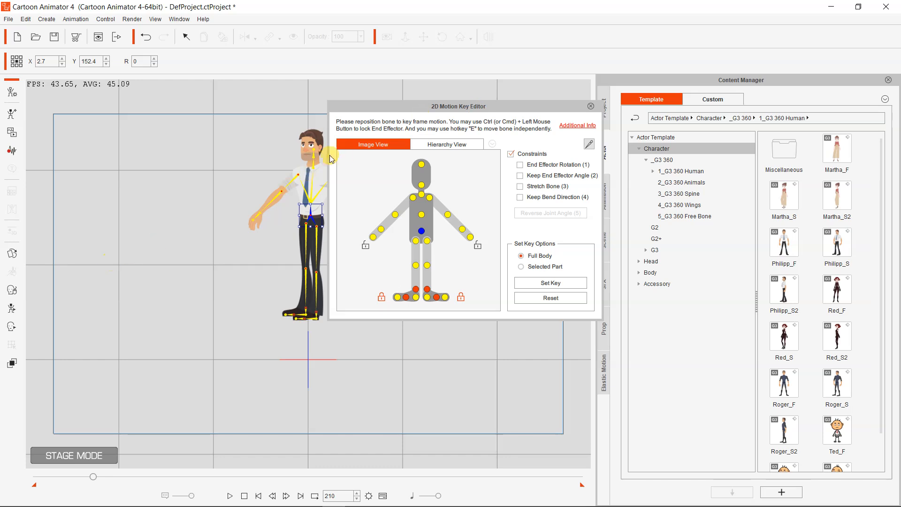
pyautogui.click(590, 106)
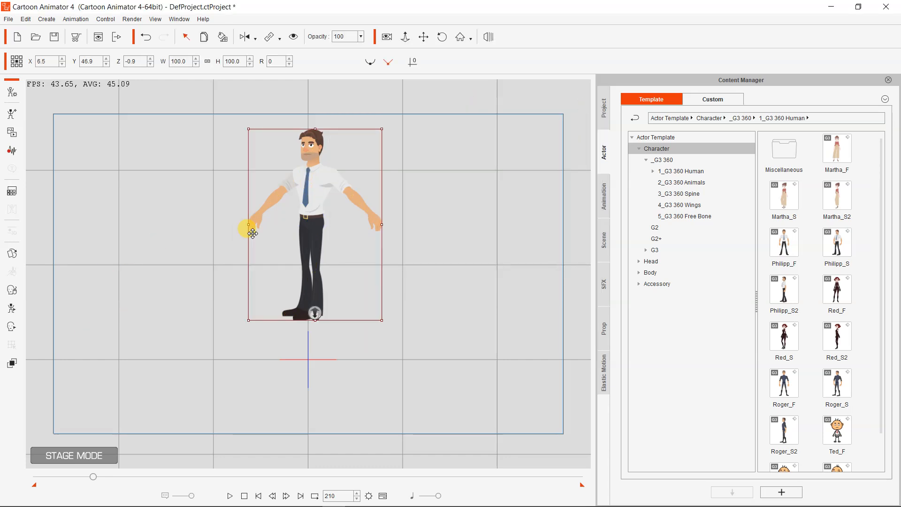
pyautogui.hotkey('ctrl', 'k')
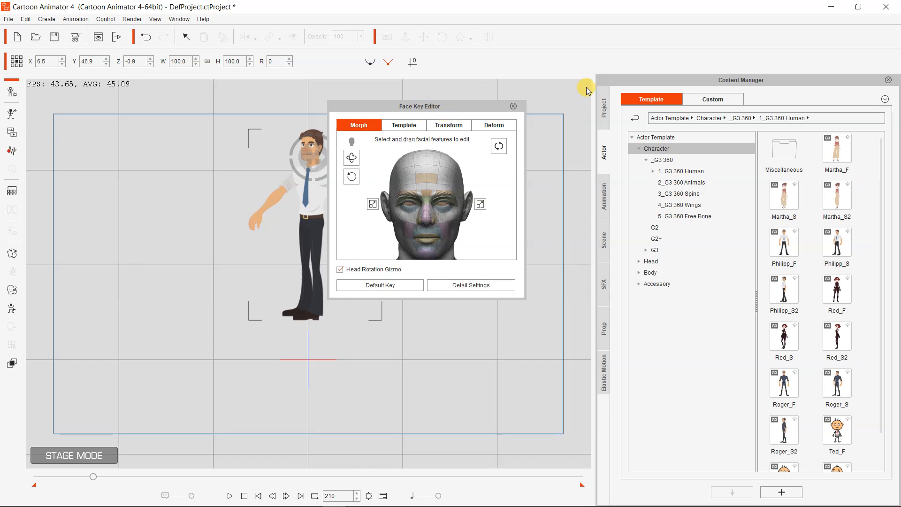
pyautogui.click(512, 107)
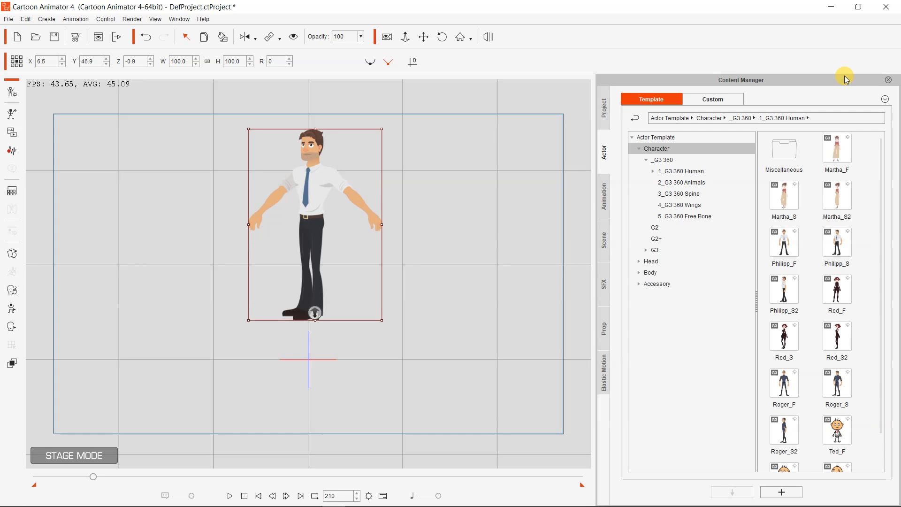
# Switch to Photoshop and bring up the overlapping.psd document
pyautogui.moveTo(518, 504)
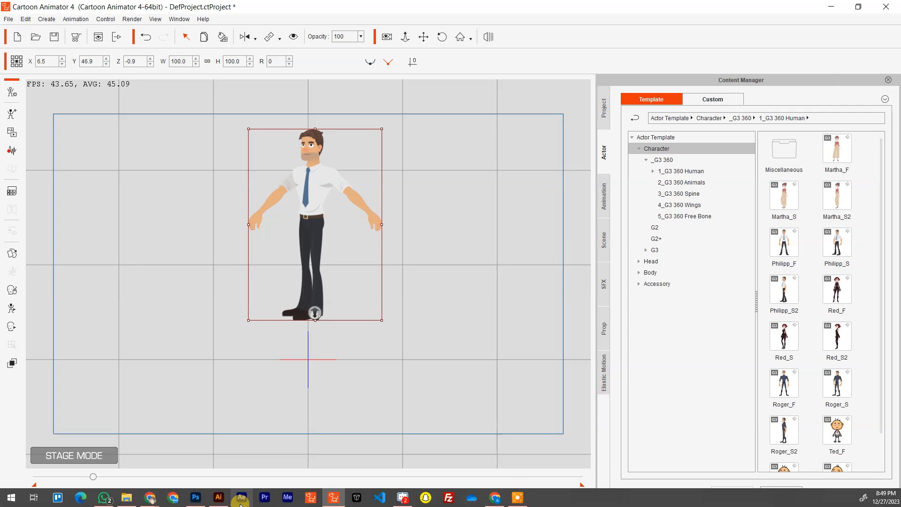
pyautogui.click(196, 497)
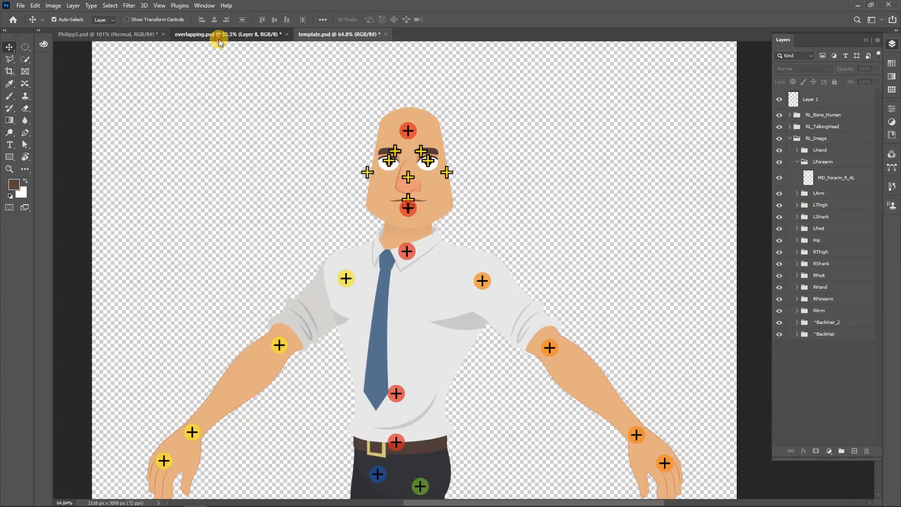
pyautogui.click(218, 35)
# Select the character's head layer, Layer 1, and sample the cheek's skin tone as the foreground color
pyautogui.click(463, 97)
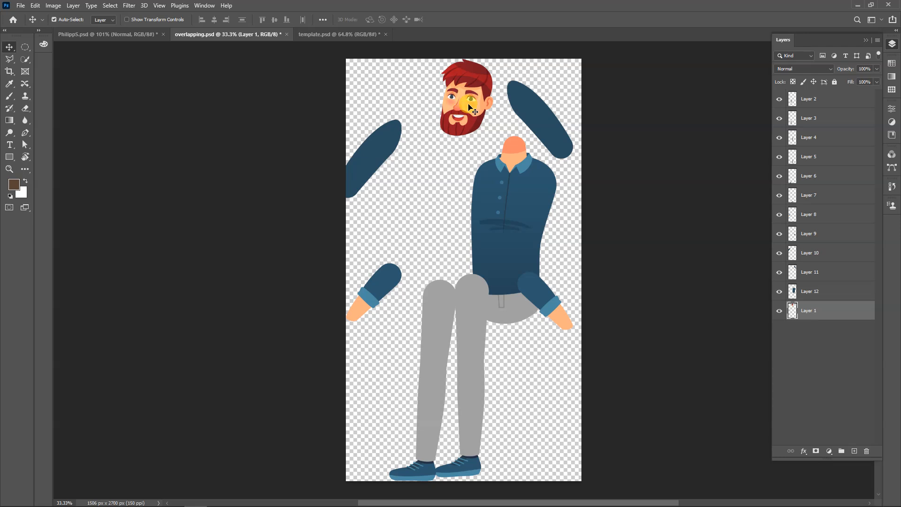
pyautogui.scroll(6, 469, 108)
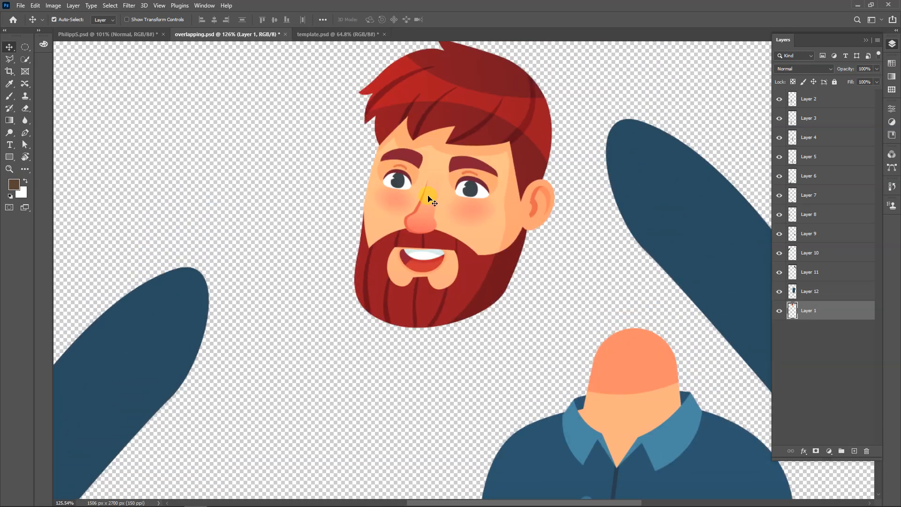
pyautogui.press('i')
pyautogui.click(491, 219)
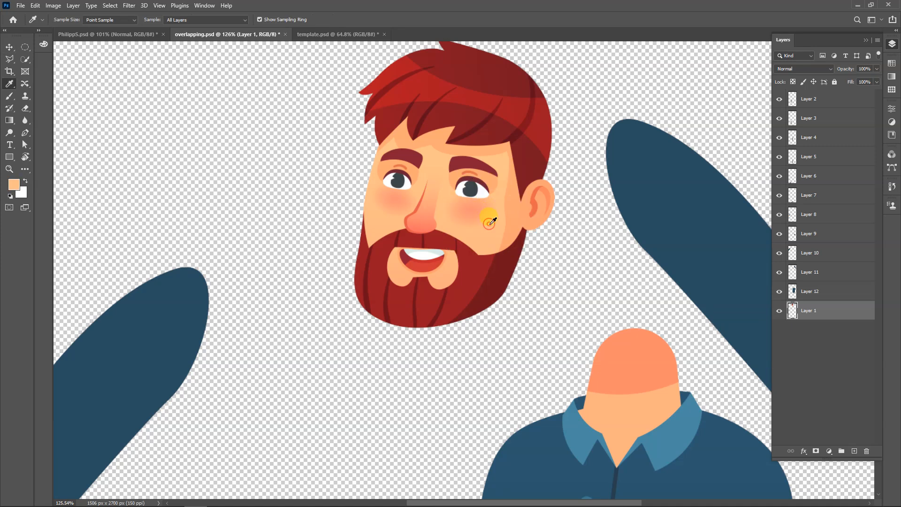
# Paint over the eyes, eyebrows, nose and mouth on the head layer with the sampled skin tone, leaving a blank face
pyautogui.press('b')
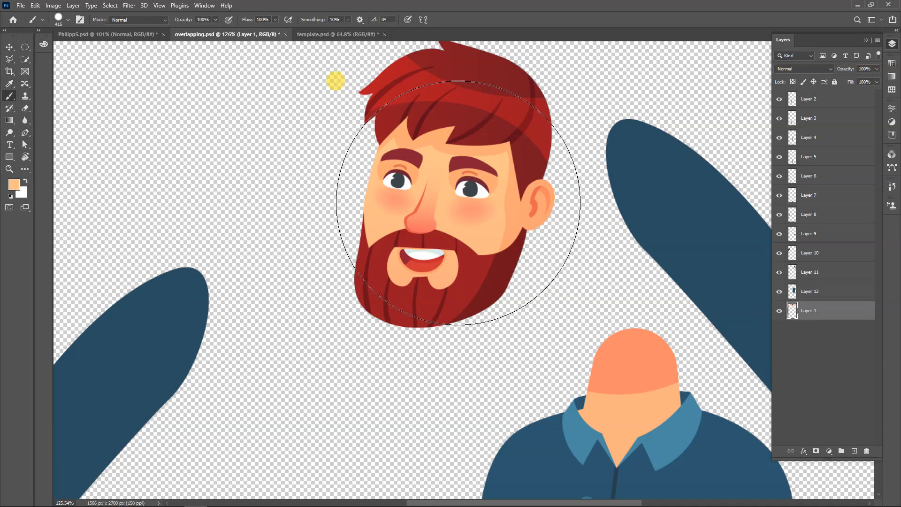
pyautogui.moveTo(444, 203); pyautogui.dragTo(382, 206)
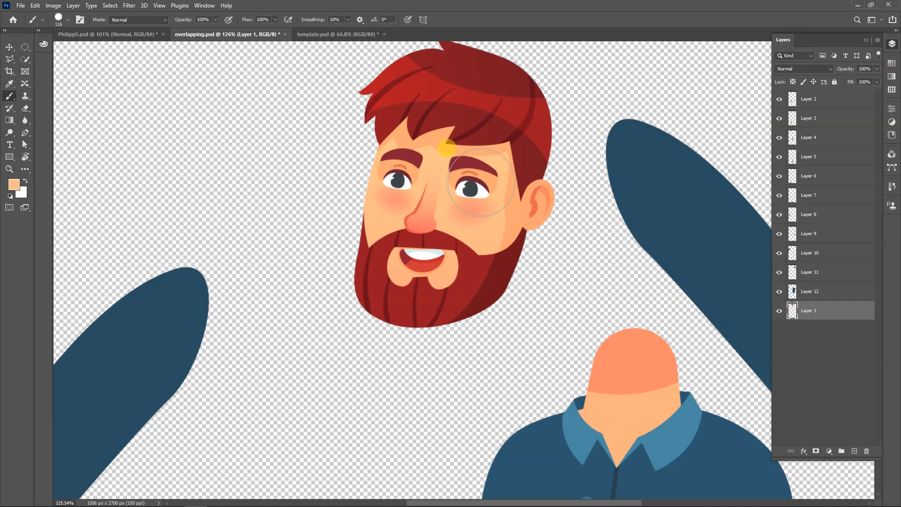
pyautogui.scroll(9, 471, 182)
pyautogui.moveTo(447, 211)
pyautogui.mouseDown()
pyautogui.moveTo(438, 237)
pyautogui.moveTo(468, 233)
pyautogui.moveTo(474, 189)
pyautogui.moveTo(440, 179)
pyautogui.moveTo(452, 177)
pyautogui.moveTo(423, 178)
pyautogui.moveTo(302, 231)
pyautogui.moveTo(328, 221)
pyautogui.moveTo(360, 233)
pyautogui.moveTo(351, 181)
pyautogui.moveTo(280, 164)
pyautogui.mouseUp()
pyautogui.click(332, 158)
pyautogui.click(300, 158)
pyautogui.moveTo(337, 367)
pyautogui.mouseDown()
pyautogui.moveTo(293, 344)
pyautogui.moveTo(312, 358)
pyautogui.moveTo(342, 352)
pyautogui.moveTo(396, 368)
pyautogui.moveTo(302, 358)
pyautogui.moveTo(311, 346)
pyautogui.mouseUp()
pyautogui.scroll(-5, 311, 347)
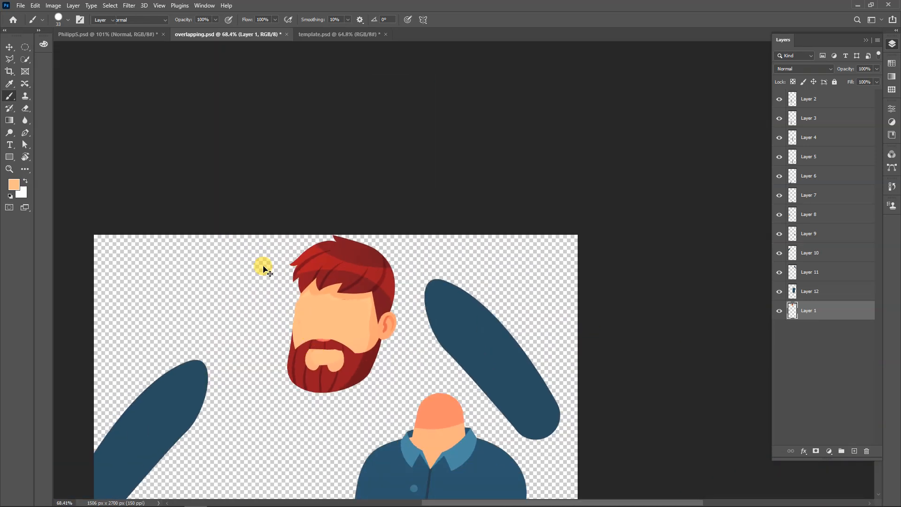
# Bring the blank-faced head from overlapping.psd into template.psd's M_Face_2 group and delete the template's original face artwork
pyautogui.press('v')
pyautogui.click(261, 260)
pyautogui.scroll(-3, 353, 341)
pyautogui.moveTo(356, 320); pyautogui.dragTo(414, 327)
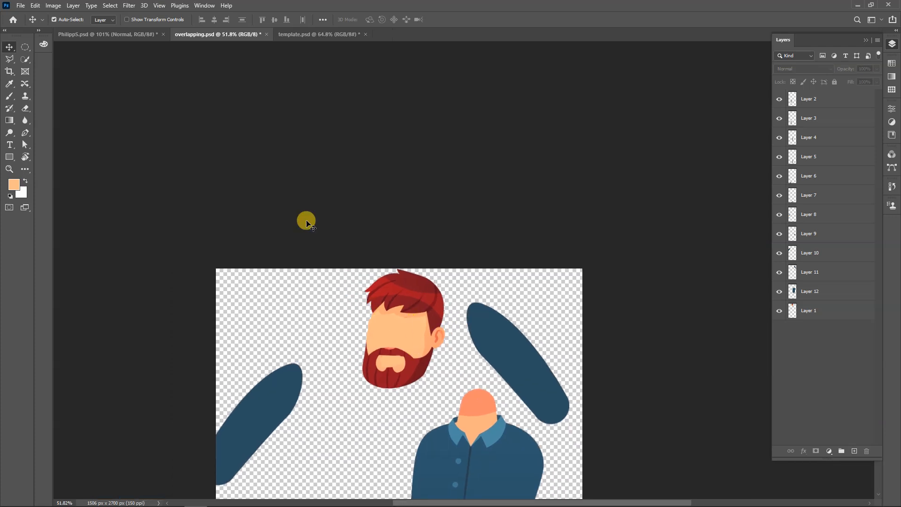
pyautogui.click(118, 36)
pyautogui.moveTo(389, 164); pyautogui.dragTo(418, 159)
pyautogui.click(228, 32)
pyautogui.click(450, 204)
pyautogui.press('Delete')
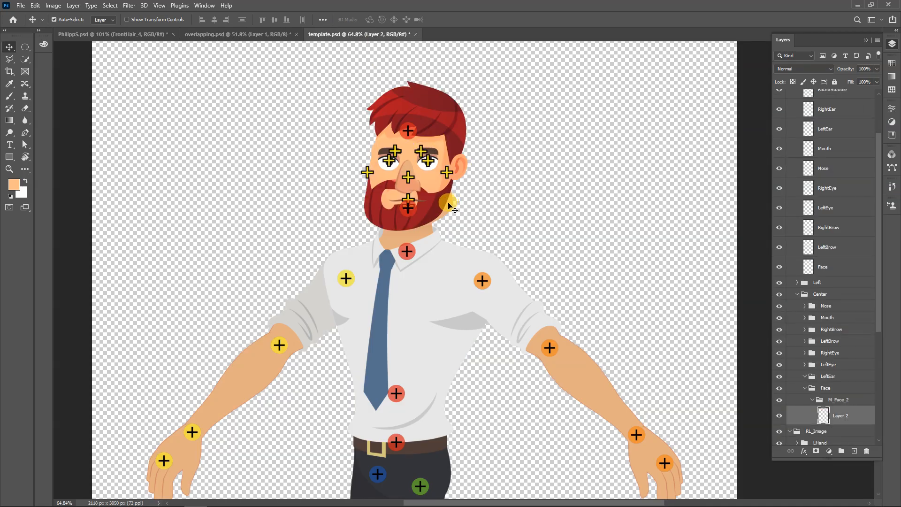
# Align the bearded head with the template's face bone markers, save template.psd, and return to overlapping.psd
pyautogui.moveTo(435, 204); pyautogui.dragTo(440, 203)
pyautogui.click(530, 186)
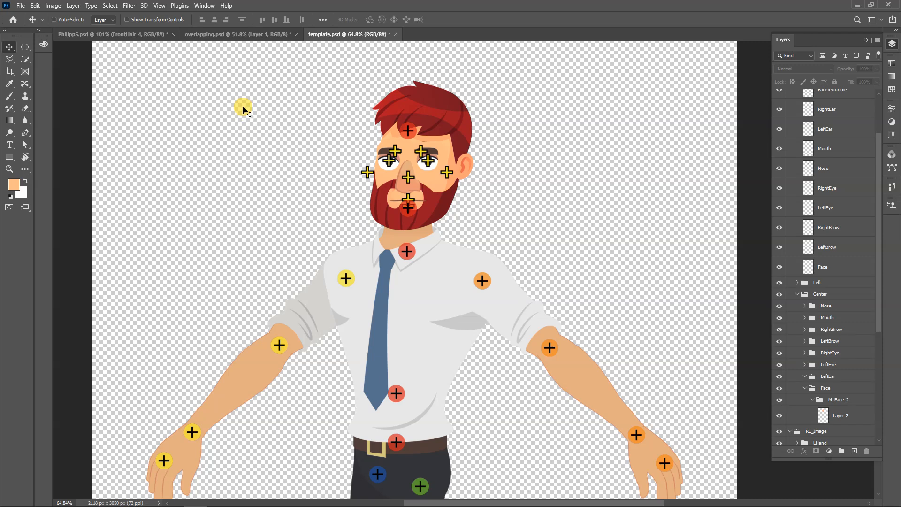
pyautogui.hotkey('ctrl', 's')
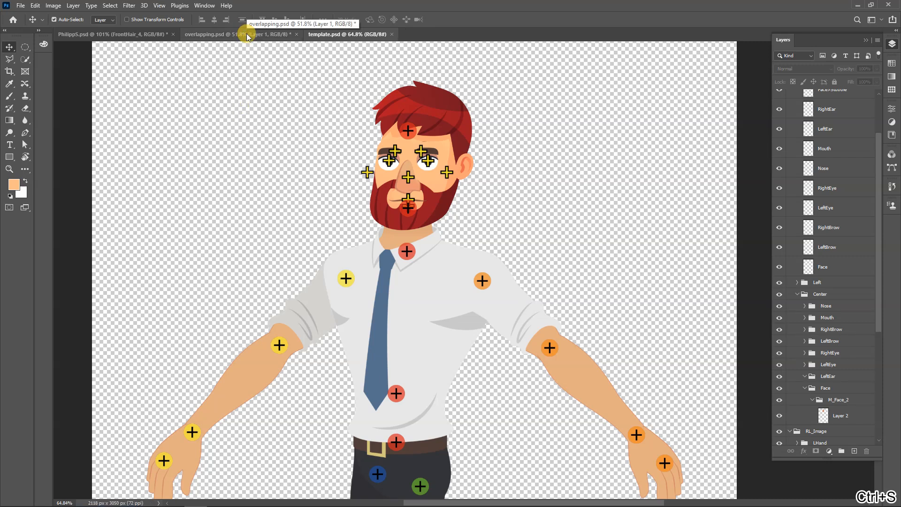
pyautogui.click(246, 33)
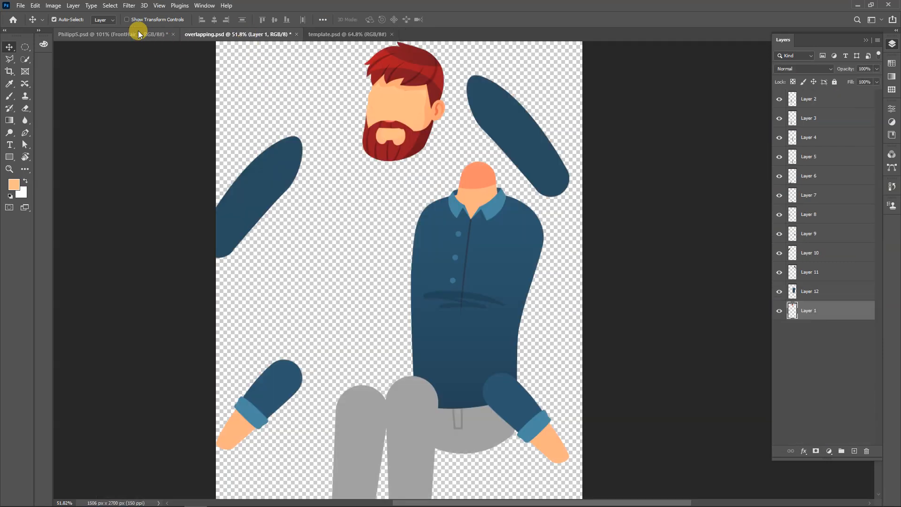
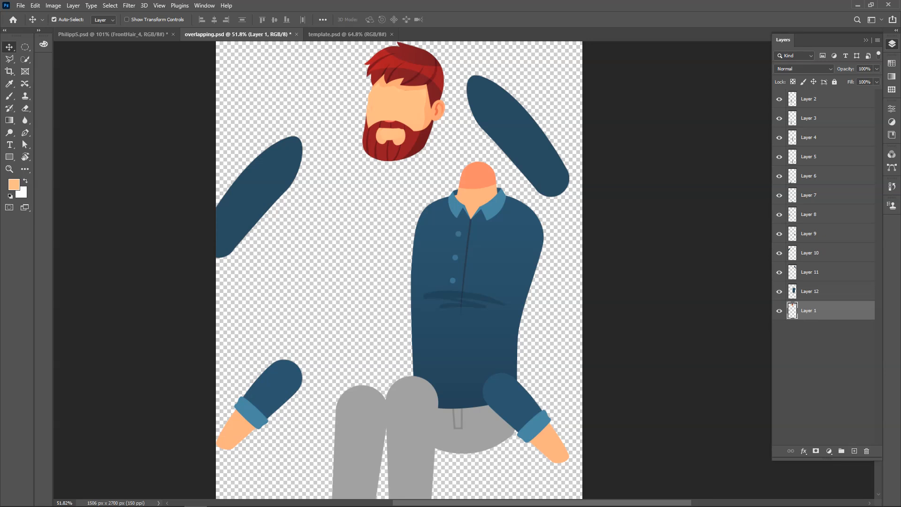
# Close overlapping.psd, template.psd and PhilippS.psd, discarding their unsaved changes
pyautogui.moveTo(171, 490)
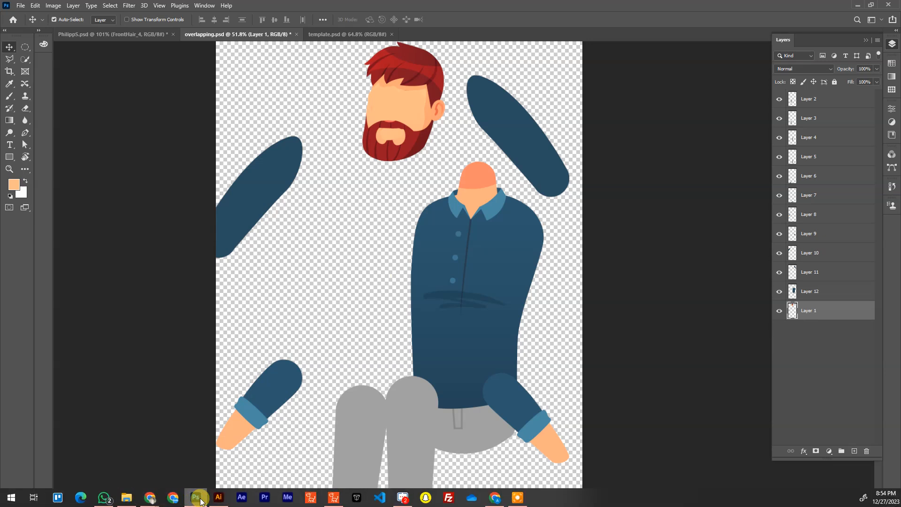
pyautogui.moveTo(196, 496)
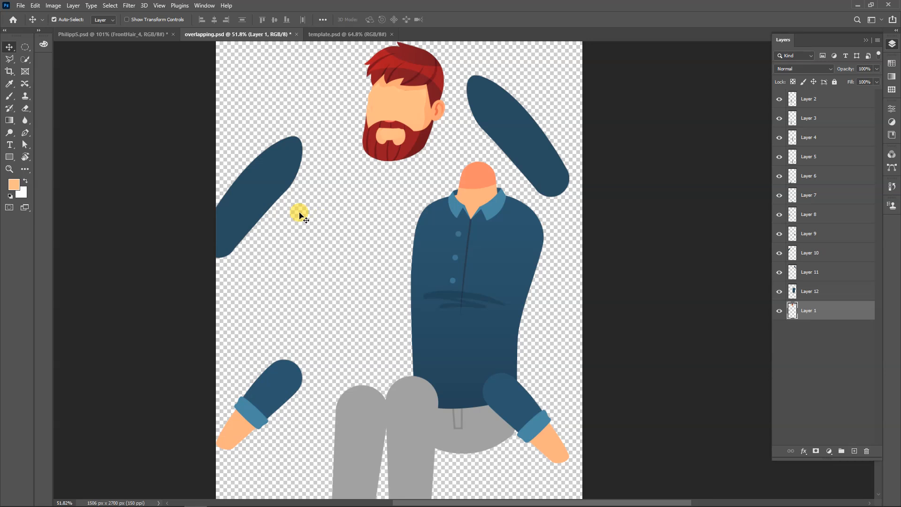
pyautogui.click(328, 180)
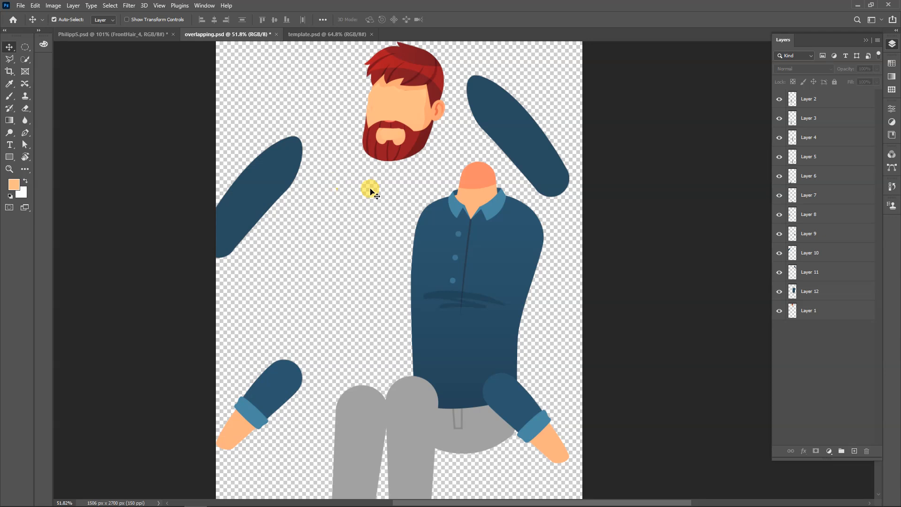
pyautogui.hotkey('ctrl', 'w')
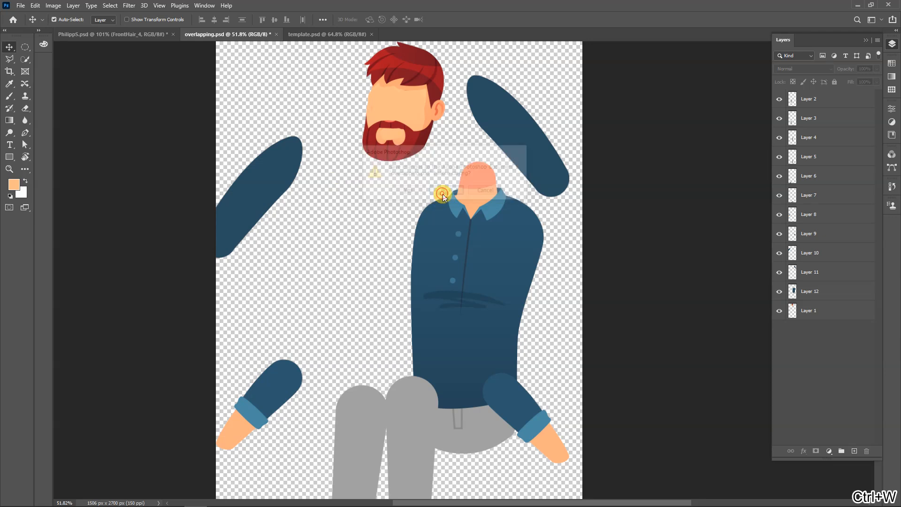
pyautogui.click(437, 192)
pyautogui.hotkey('ctrl', 'w')
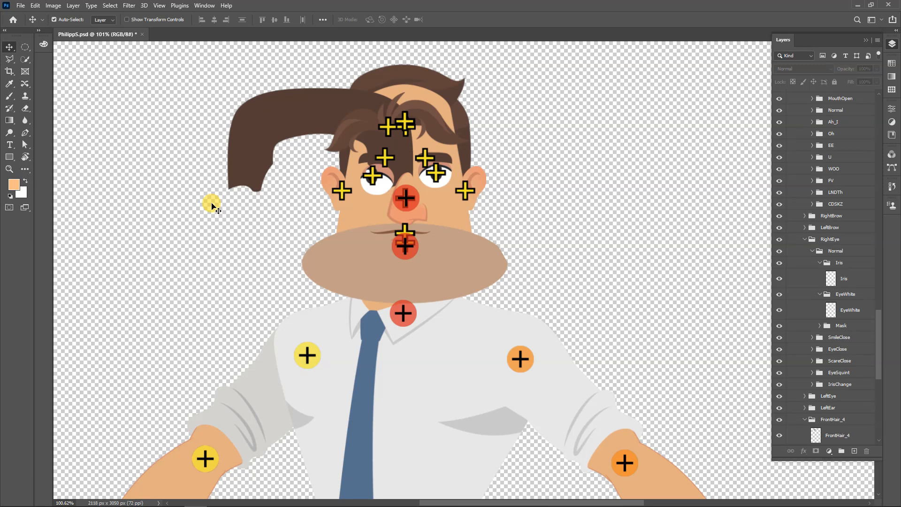
pyautogui.click(142, 34)
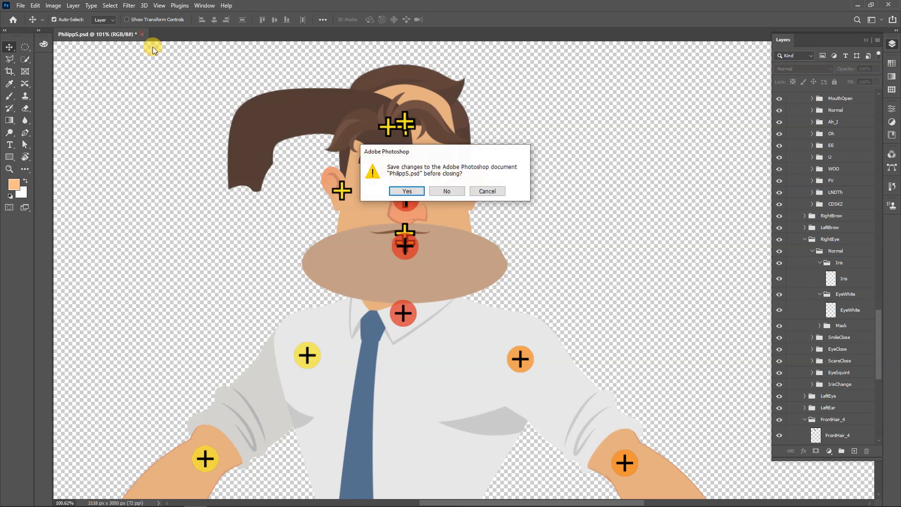
pyautogui.click(452, 191)
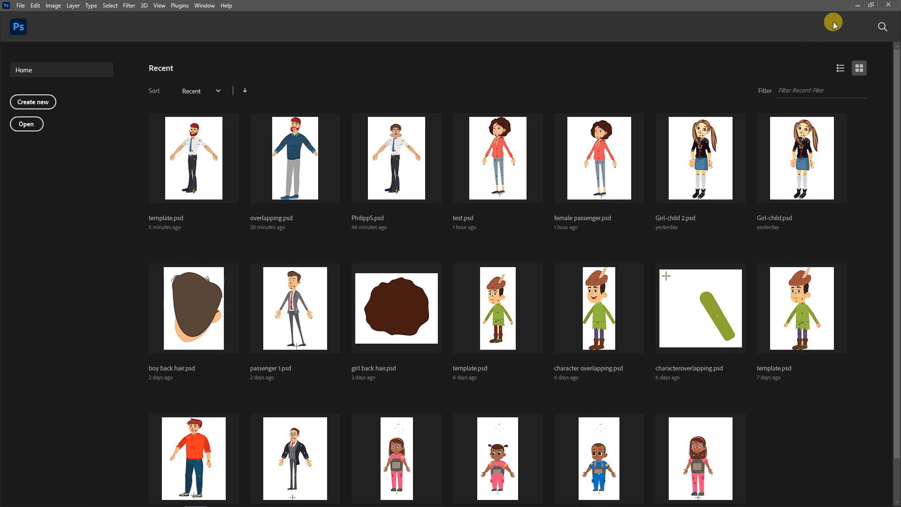
# Minimize Photoshop, close Cartoon Animator 4 without saving its project, and return to the desktop
pyautogui.click(858, 5)
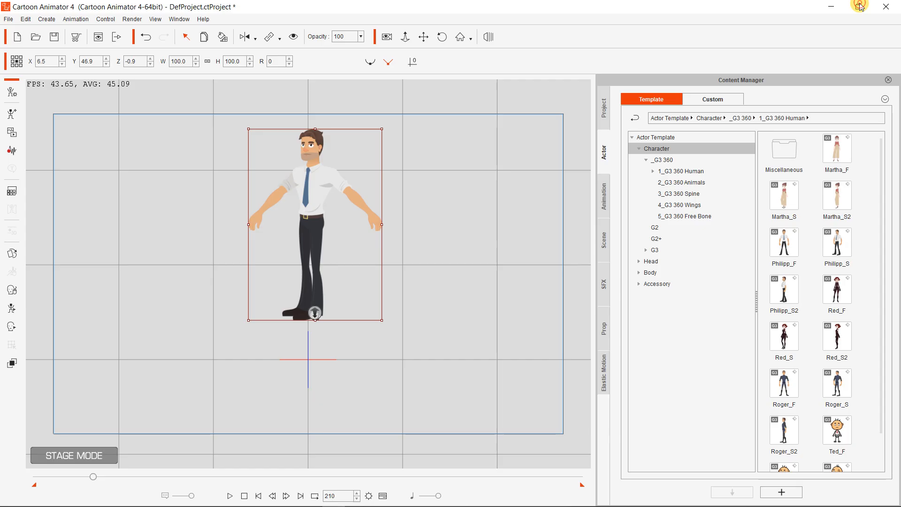
pyautogui.click(885, 7)
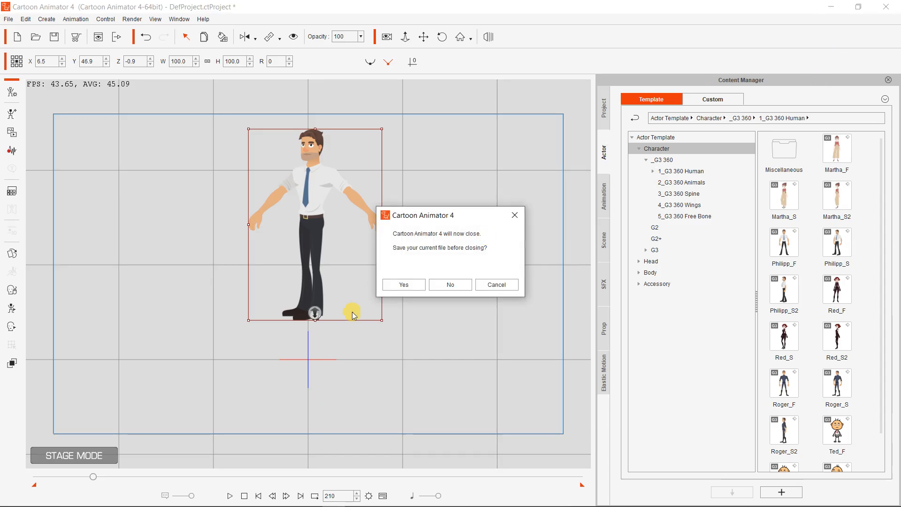
pyautogui.click(459, 283)
pyautogui.click(838, 4)
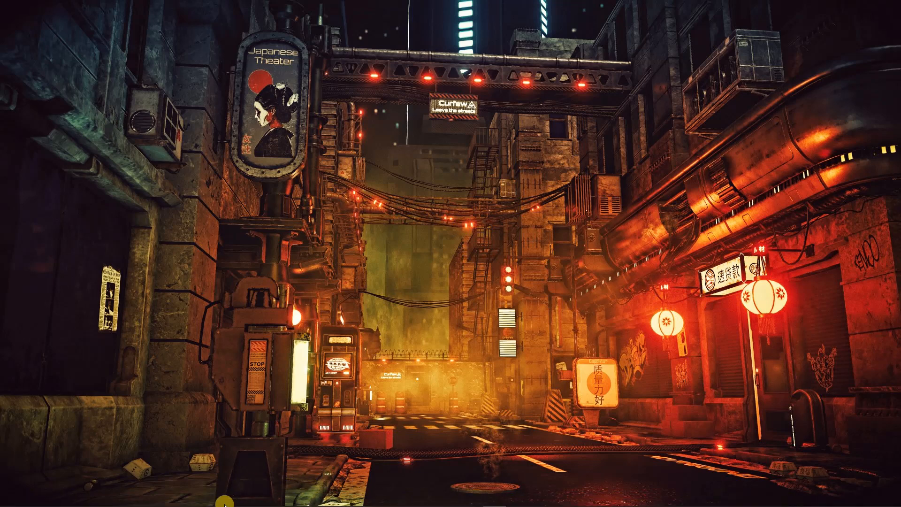
# Close Illustrator with its overlapping.ai document, and close Photoshop as well
pyautogui.moveTo(209, 501)
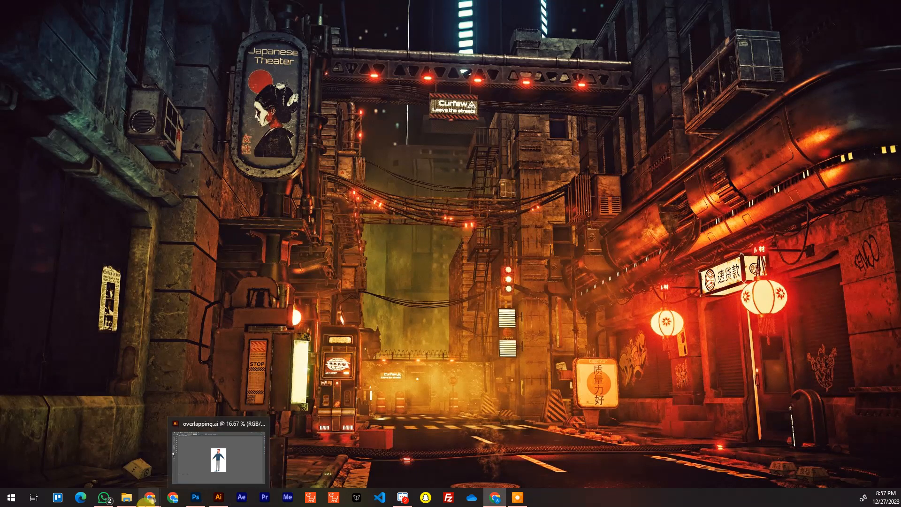
pyautogui.click(218, 499)
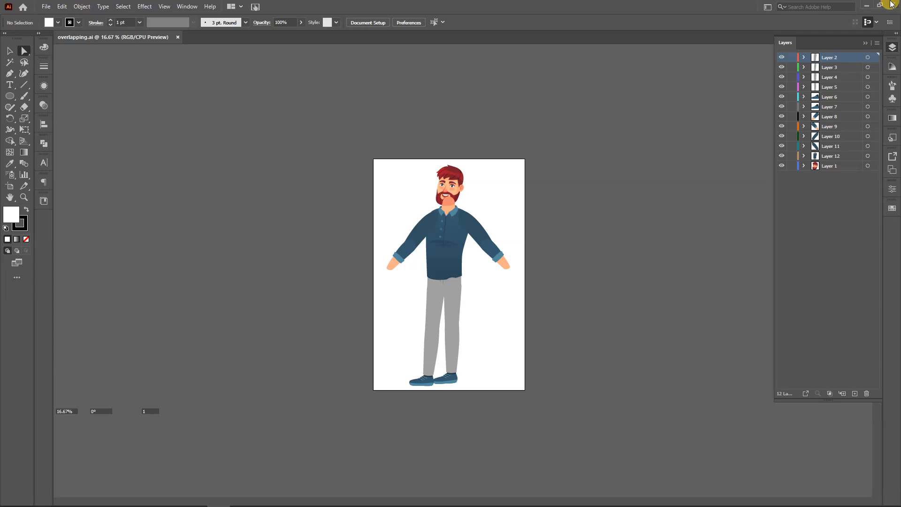
pyautogui.click(891, 3)
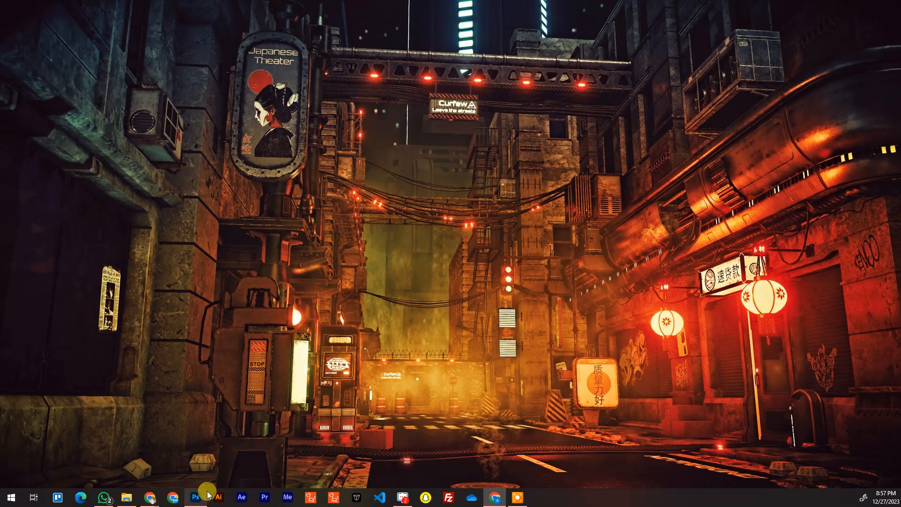
pyautogui.click(195, 494)
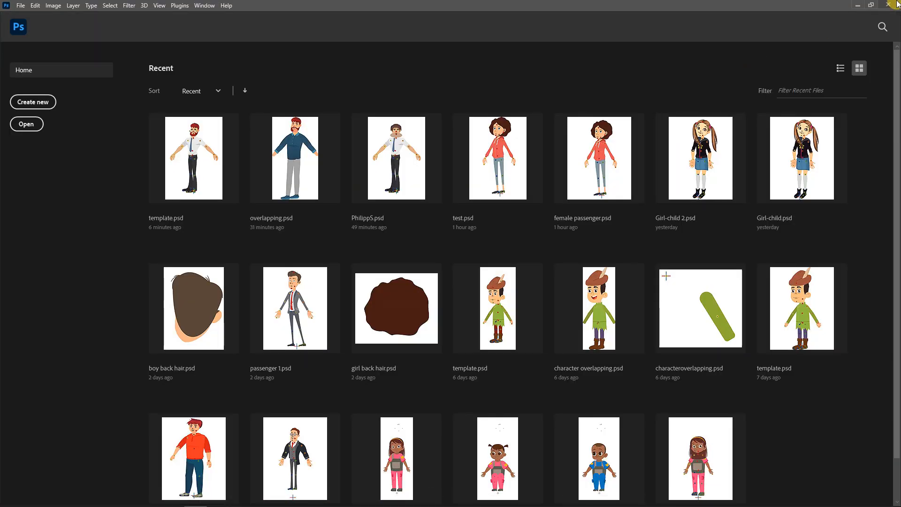
pyautogui.click(892, 6)
pyautogui.rightClick(484, 129)
pyautogui.click(520, 157)
pyautogui.rightClick(521, 158)
pyautogui.rightClick(543, 185)
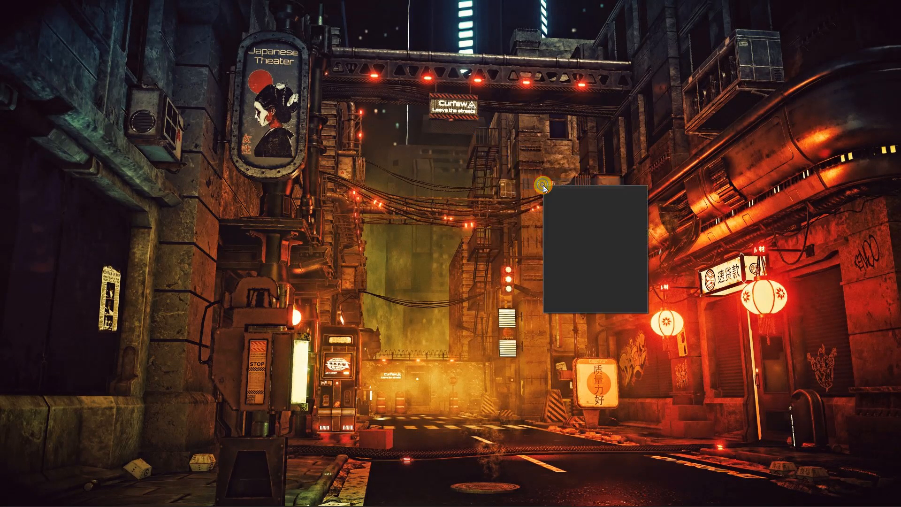
pyautogui.click(558, 212)
pyautogui.rightClick(558, 211)
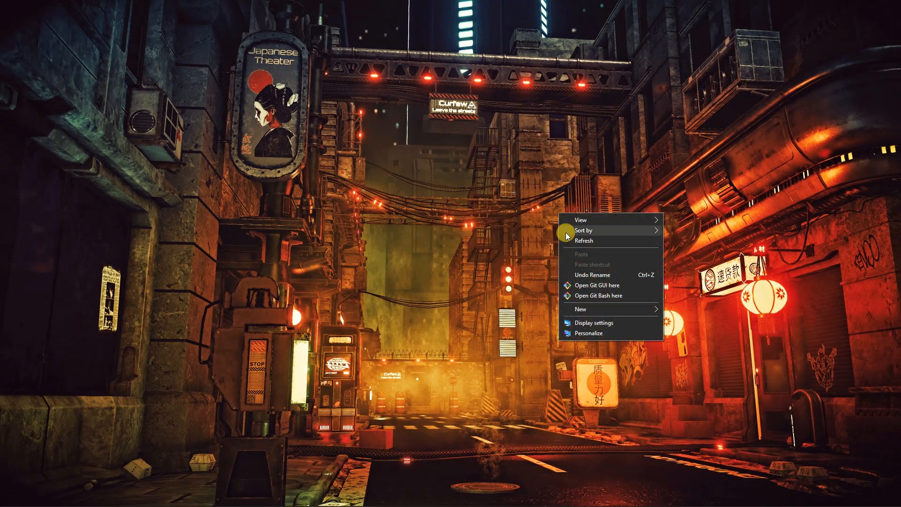
pyautogui.click(572, 241)
pyautogui.rightClick(572, 242)
pyautogui.click(584, 266)
pyautogui.rightClick(583, 265)
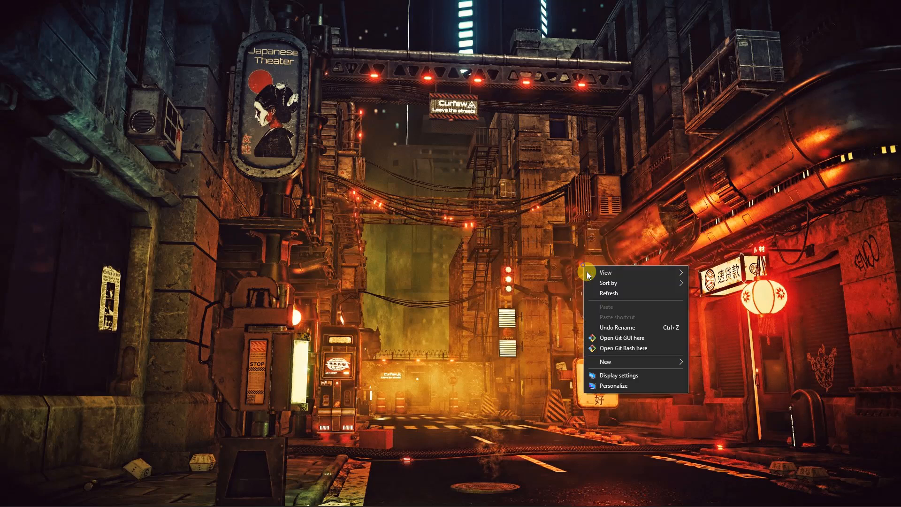
pyautogui.click(595, 290)
pyautogui.rightClick(595, 290)
pyautogui.click(604, 318)
pyautogui.rightClick(604, 318)
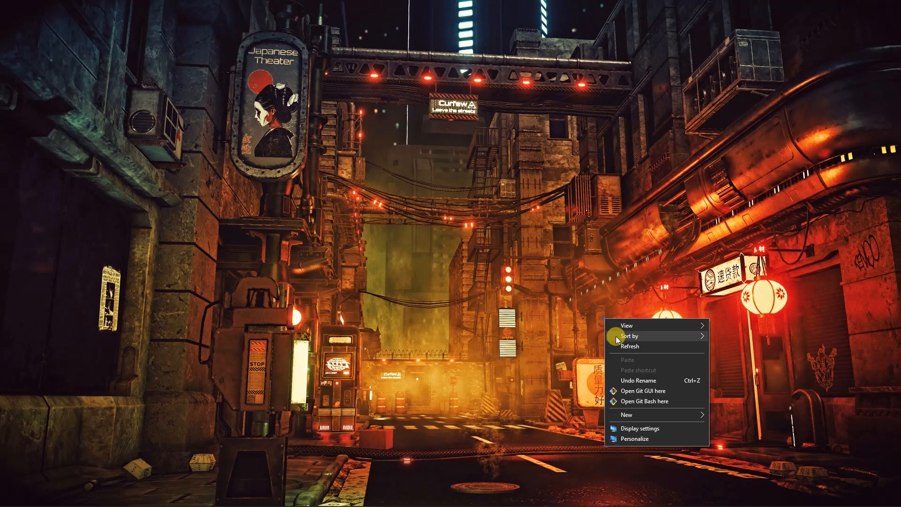
pyautogui.click(611, 346)
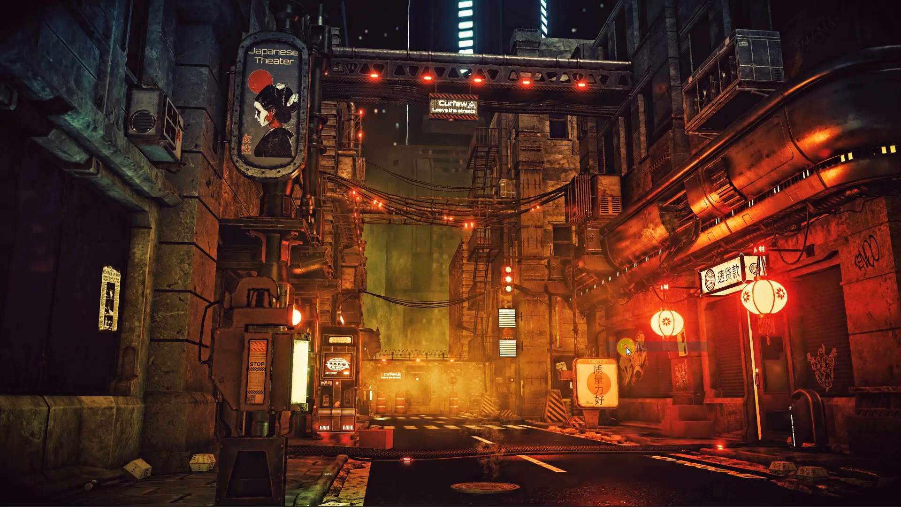
pyautogui.moveTo(356, 495)
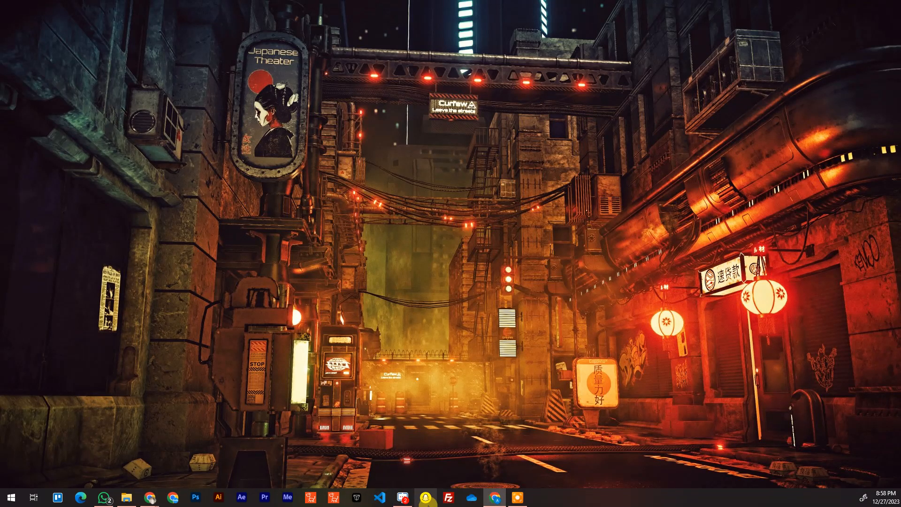
pyautogui.rightClick(317, 119)
pyautogui.click(337, 145)
pyautogui.rightClick(338, 145)
pyautogui.click(376, 178)
pyautogui.rightClick(379, 177)
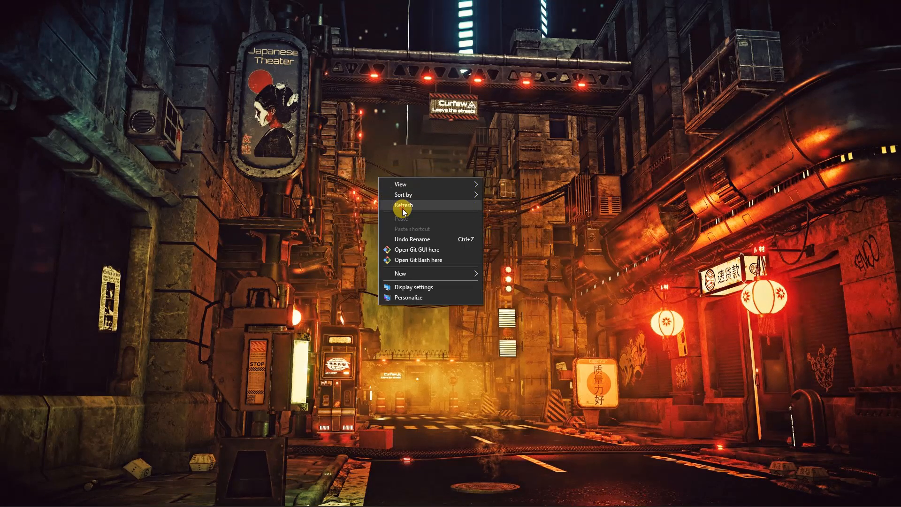
pyautogui.click(401, 206)
pyautogui.rightClick(402, 208)
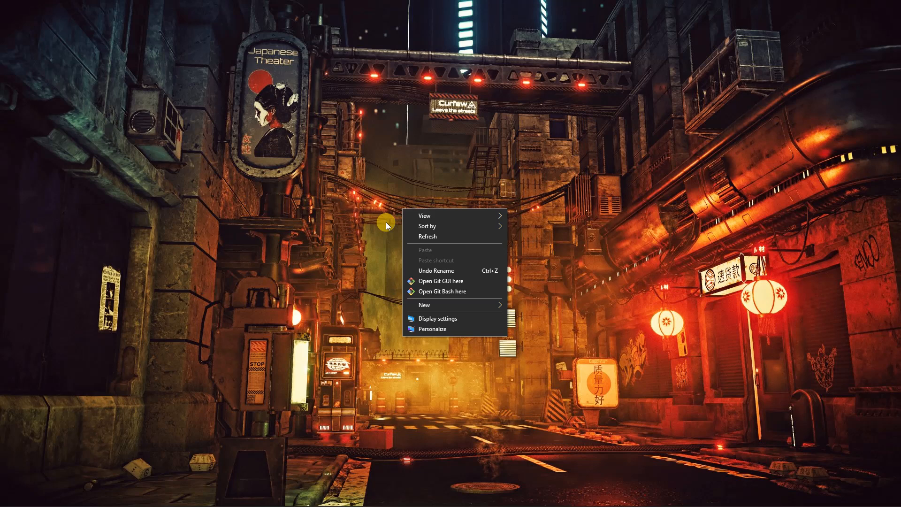
pyautogui.click(461, 236)
pyautogui.rightClick(326, 157)
pyautogui.rightClick(347, 187)
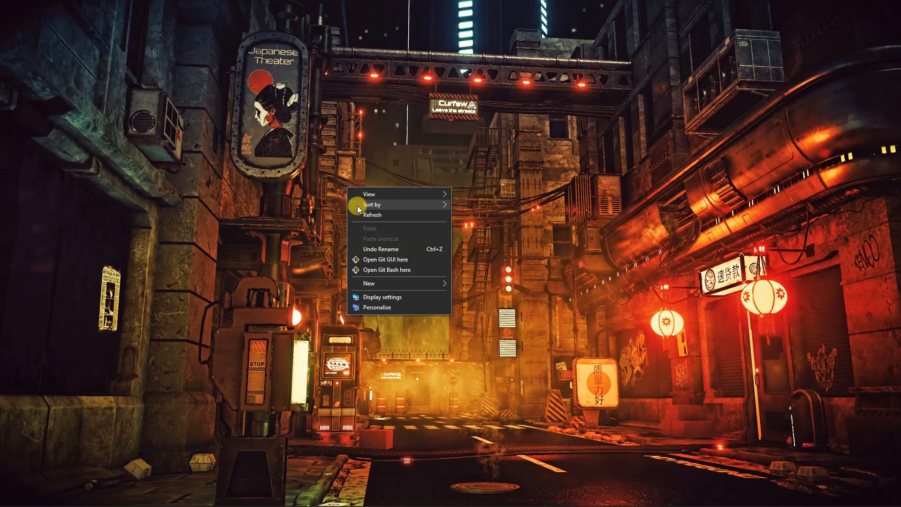
pyautogui.click(373, 219)
pyautogui.rightClick(372, 216)
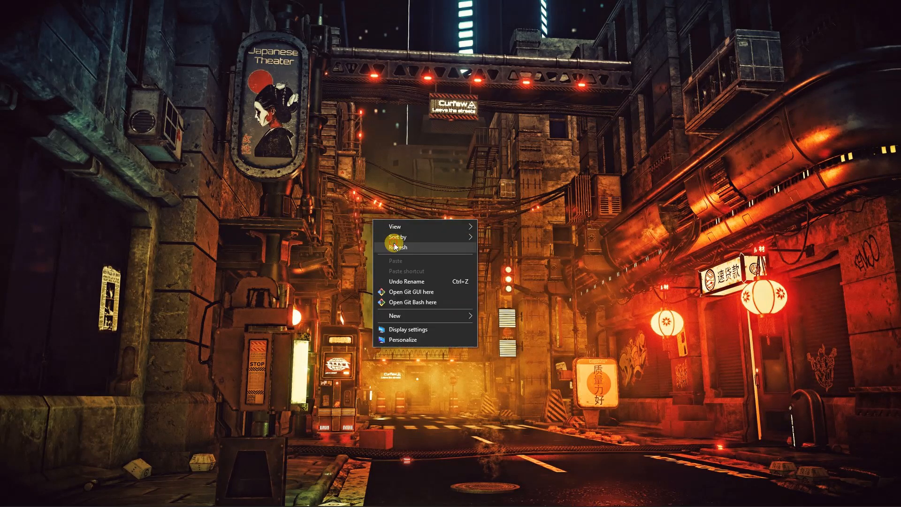
pyautogui.click(393, 243)
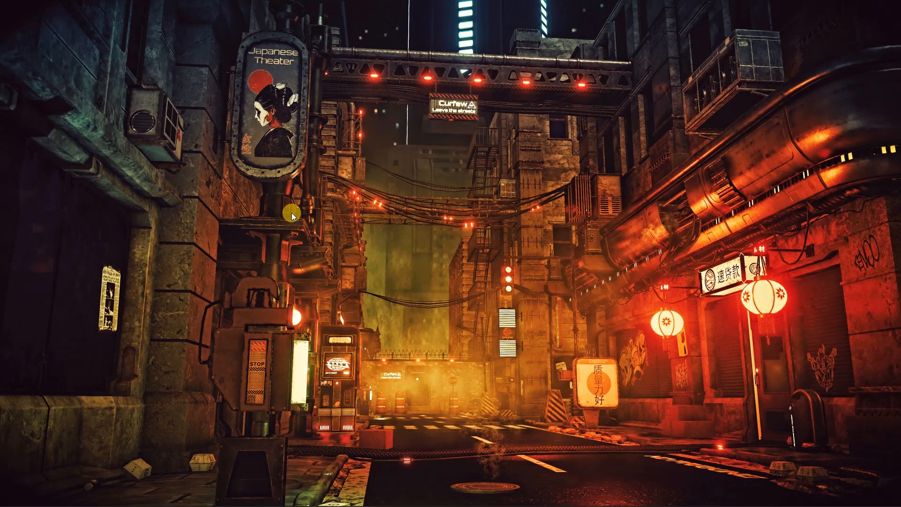
pyautogui.rightClick(260, 113)
pyautogui.click(295, 142)
pyautogui.rightClick(295, 144)
pyautogui.click(316, 170)
pyautogui.rightClick(316, 169)
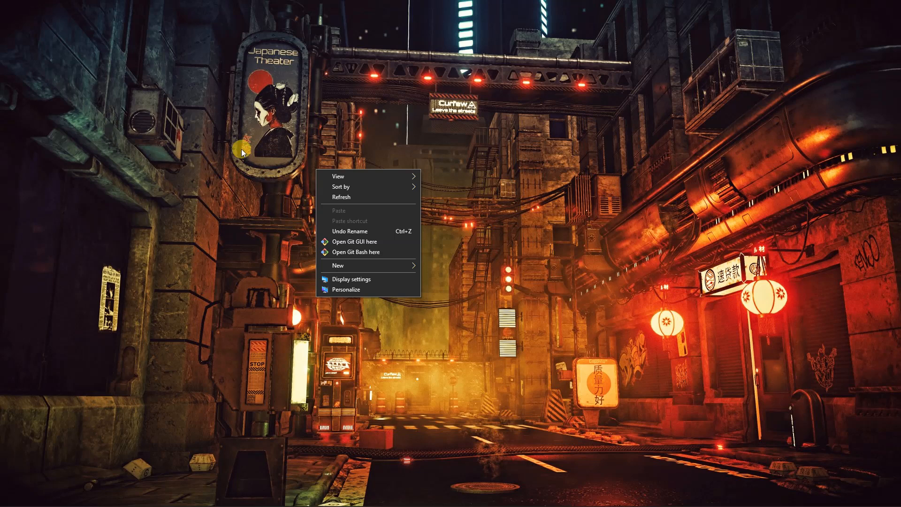
pyautogui.click(337, 197)
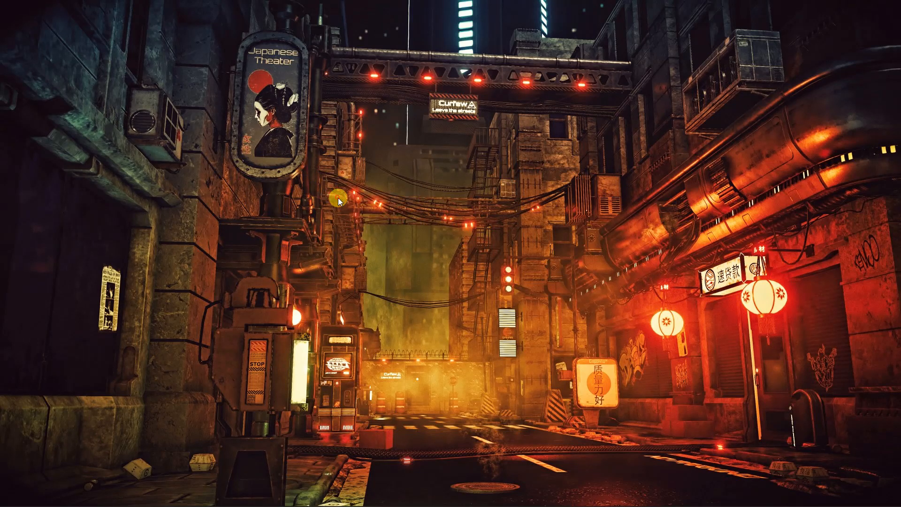
pyautogui.rightClick(339, 193)
pyautogui.click(361, 226)
pyautogui.rightClick(361, 225)
pyautogui.click(370, 248)
pyautogui.rightClick(371, 248)
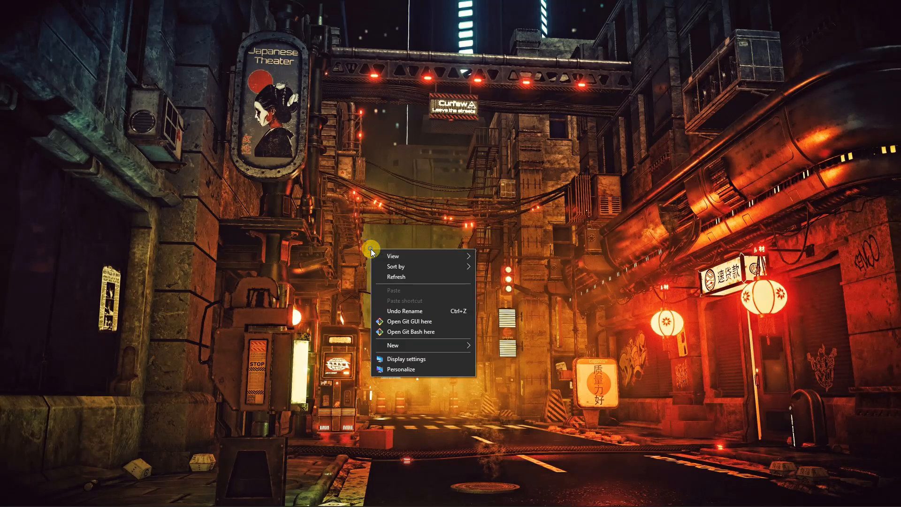
pyautogui.click(386, 277)
pyautogui.rightClick(386, 277)
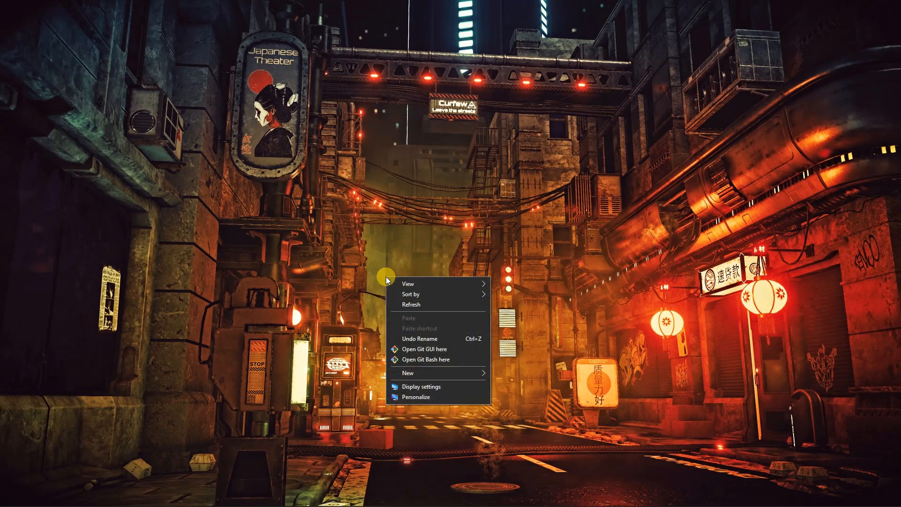
pyautogui.click(395, 303)
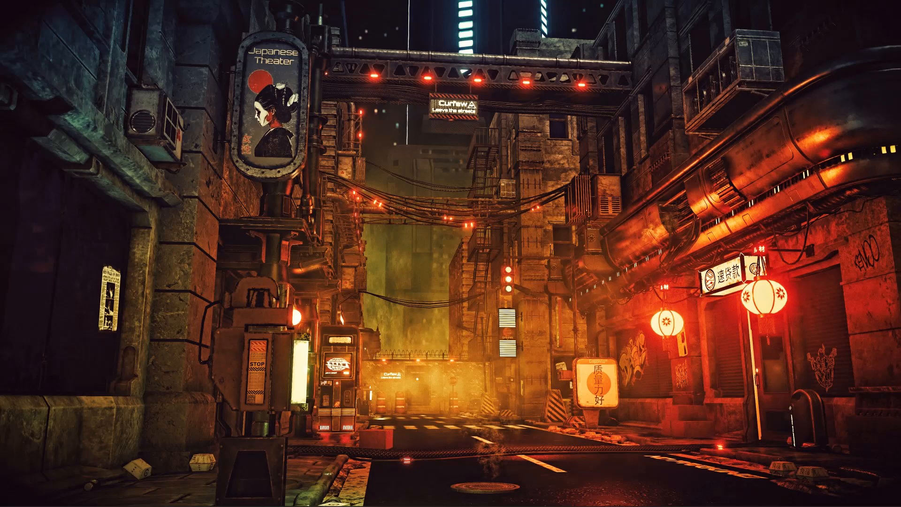
# In File Explorer, open the After Effects Files folder under Working > Captain Banana > Episode 1 (Lord Snarlock)
pyautogui.moveTo(173, 504)
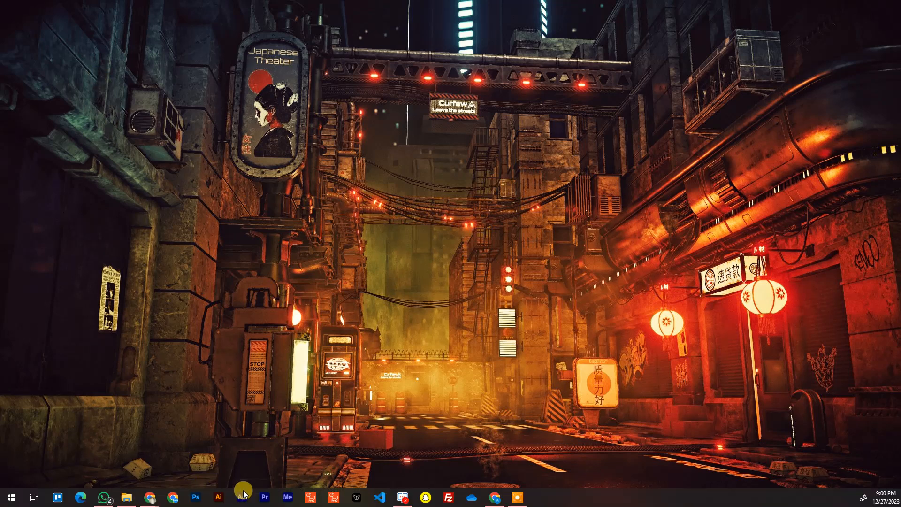
pyautogui.click(126, 501)
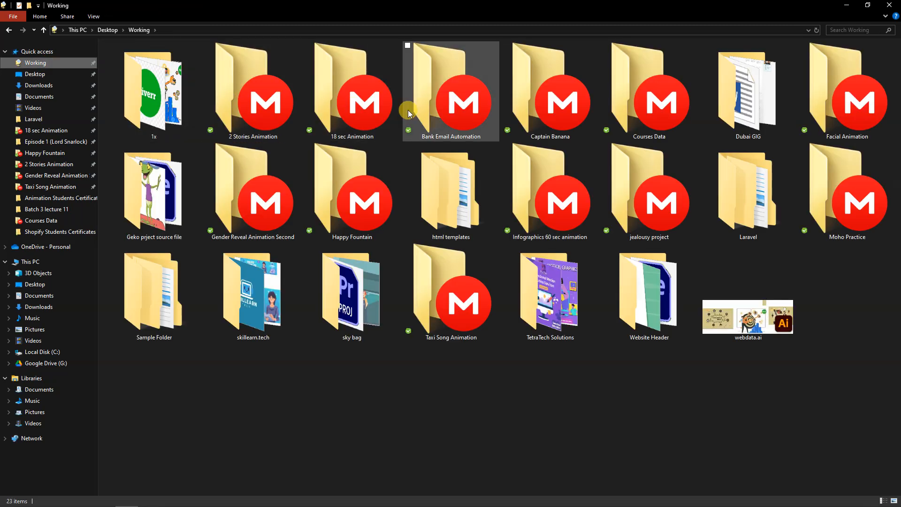
pyautogui.doubleClick(575, 106)
pyautogui.doubleClick(329, 100)
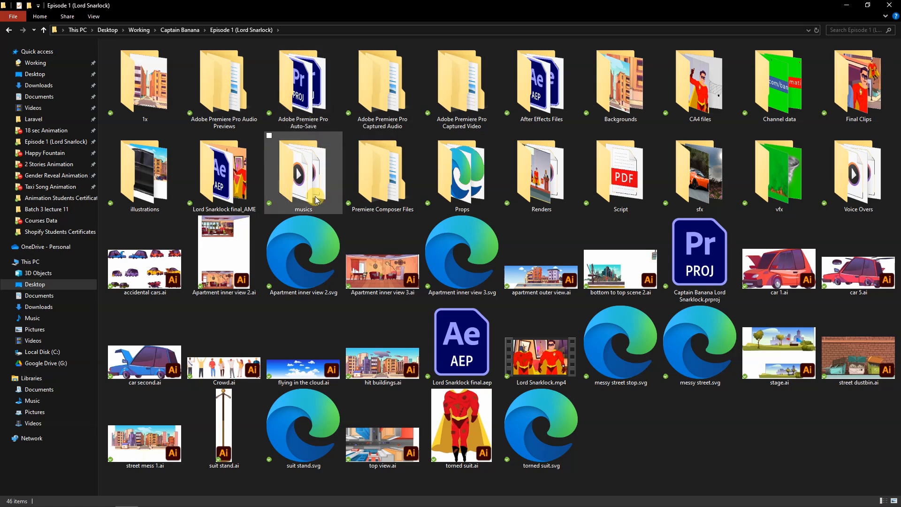
pyautogui.click(539, 98)
pyautogui.doubleClick(540, 97)
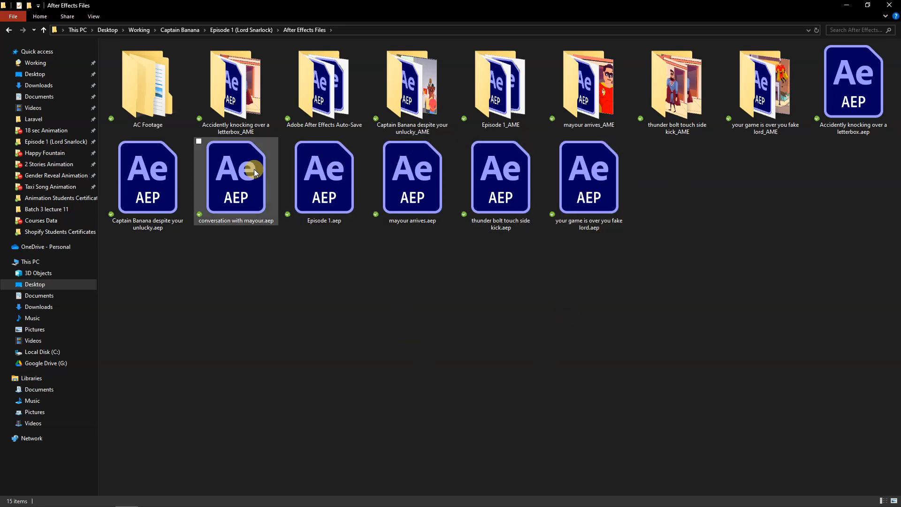
# Open the Episode 1.aep project in After Effects
pyautogui.click(314, 190)
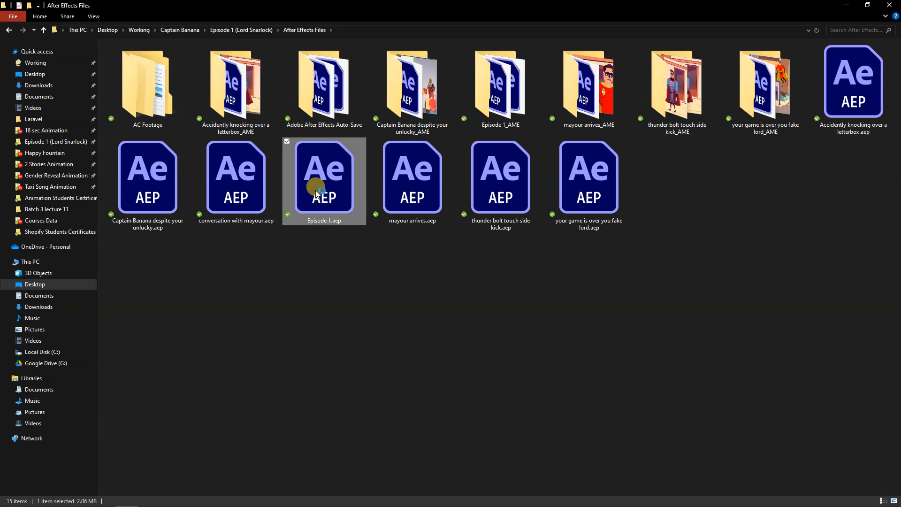
pyautogui.doubleClick(317, 192)
pyautogui.doubleClick(315, 190)
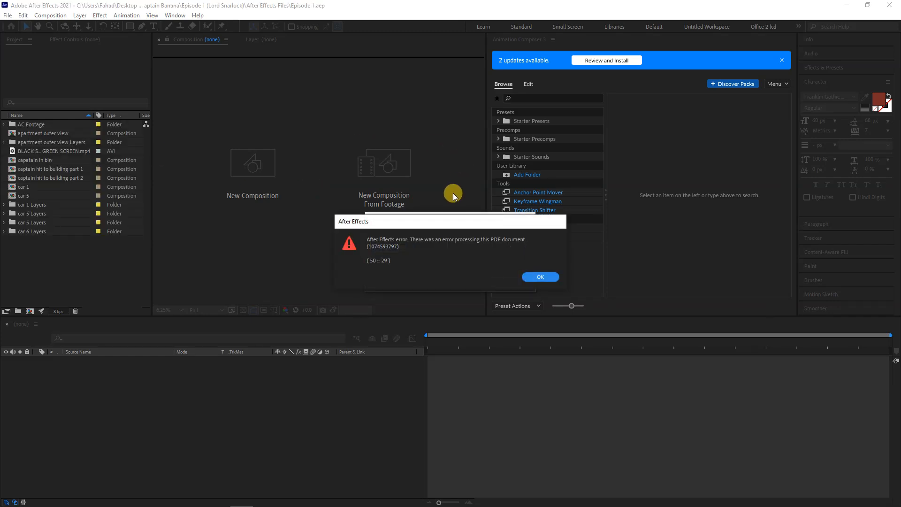
# Dismiss the PDF processing error messages so the Episode 1 project finishes loading
pyautogui.click(540, 277)
pyautogui.click(539, 277)
pyautogui.click(540, 277)
pyautogui.click(540, 276)
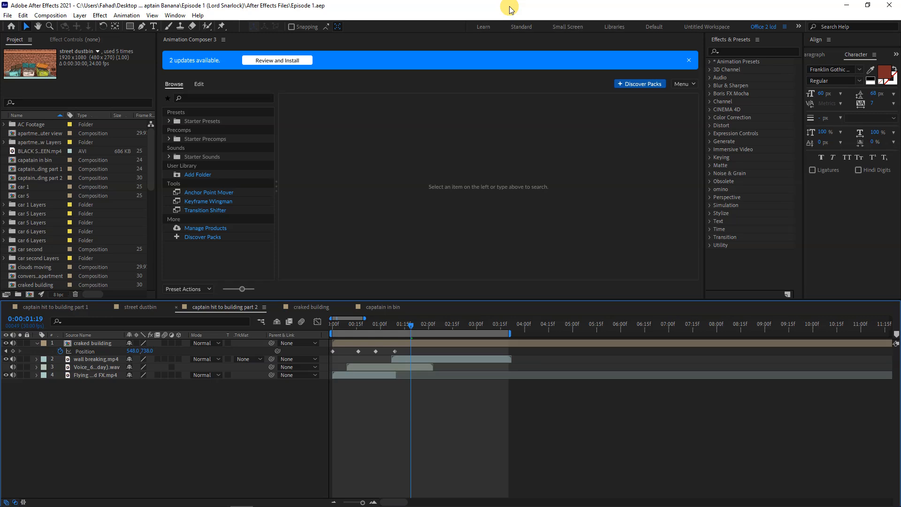
# Assign the Shift+F10 shortcut to the Office 2 lcd workspace, replacing All Panels
pyautogui.click(174, 16)
pyautogui.moveTo(280, 39)
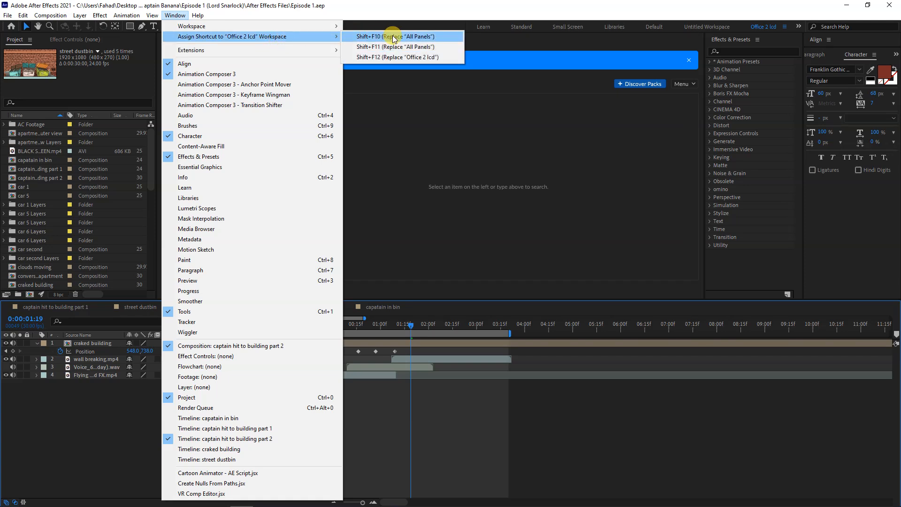
pyautogui.click(393, 37)
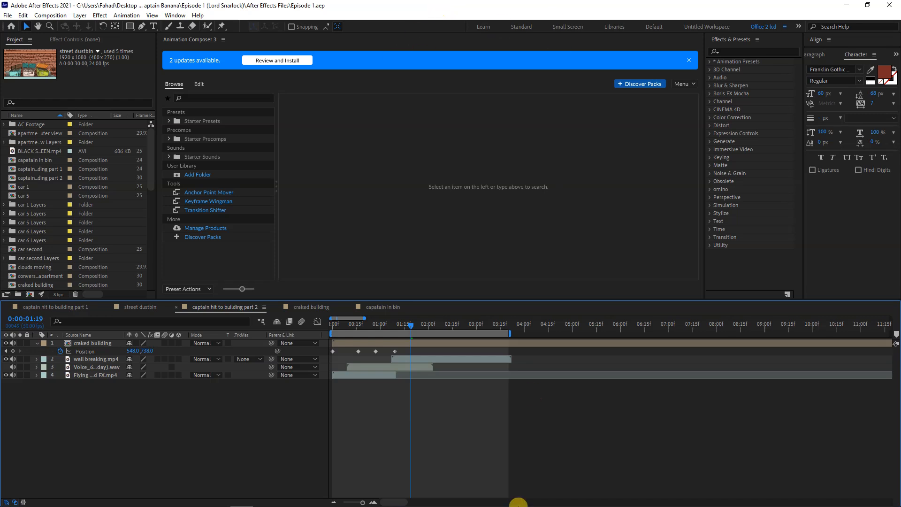
pyautogui.moveTo(477, 500)
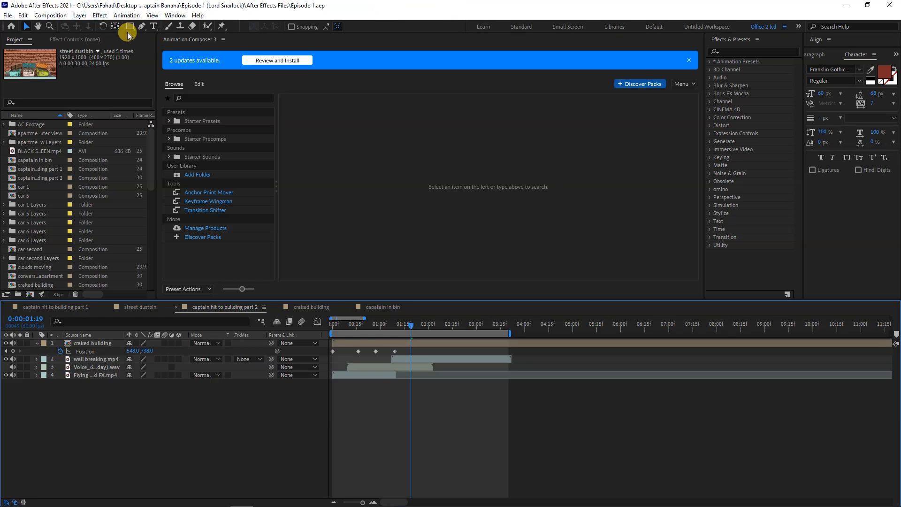
# Switch to the Animation workspace and widen the composition viewer against Animation Composer 3
pyautogui.click(170, 17)
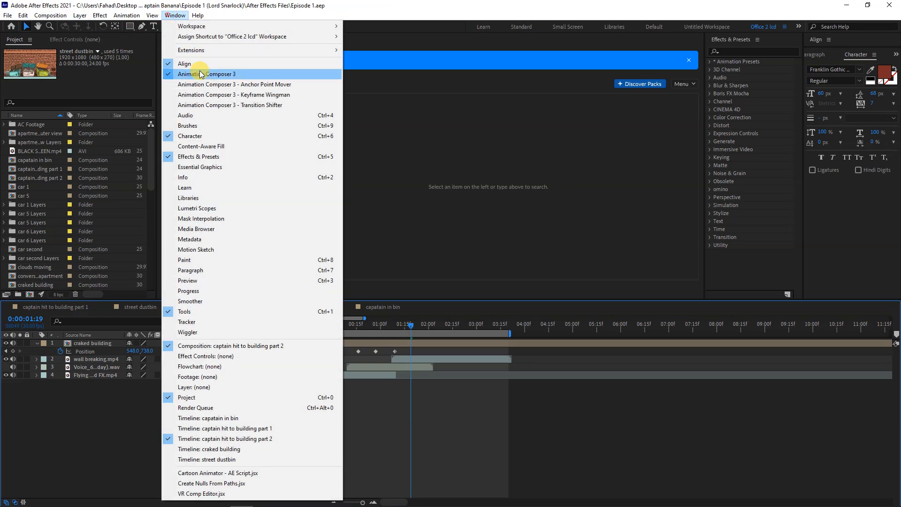
pyautogui.moveTo(315, 27)
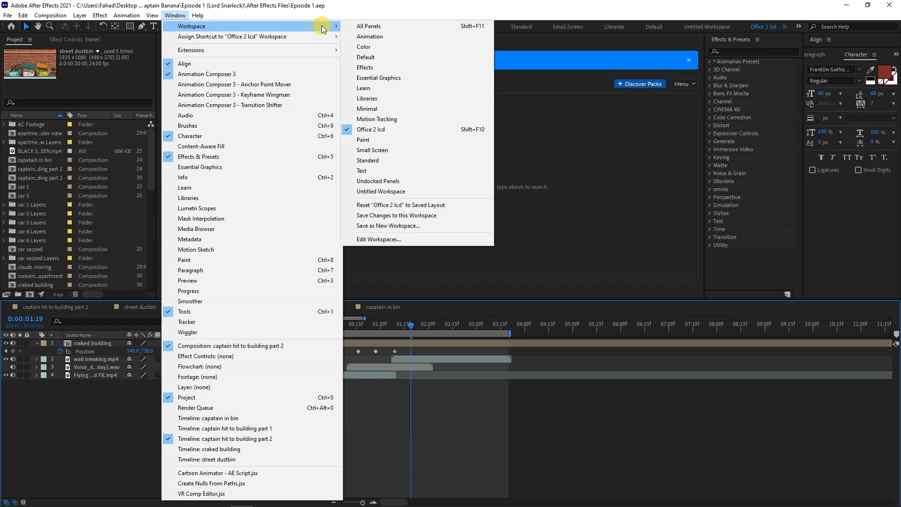
pyautogui.click(390, 37)
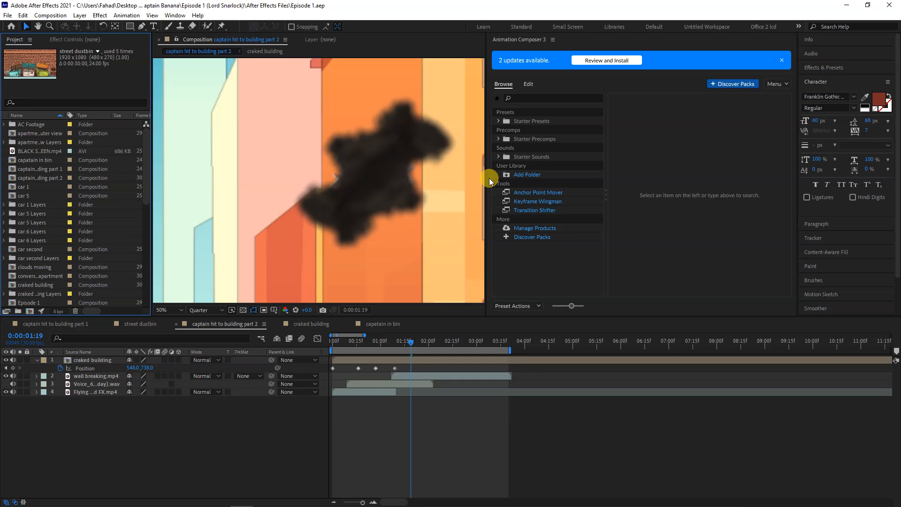
pyautogui.moveTo(483, 130); pyautogui.dragTo(595, 168)
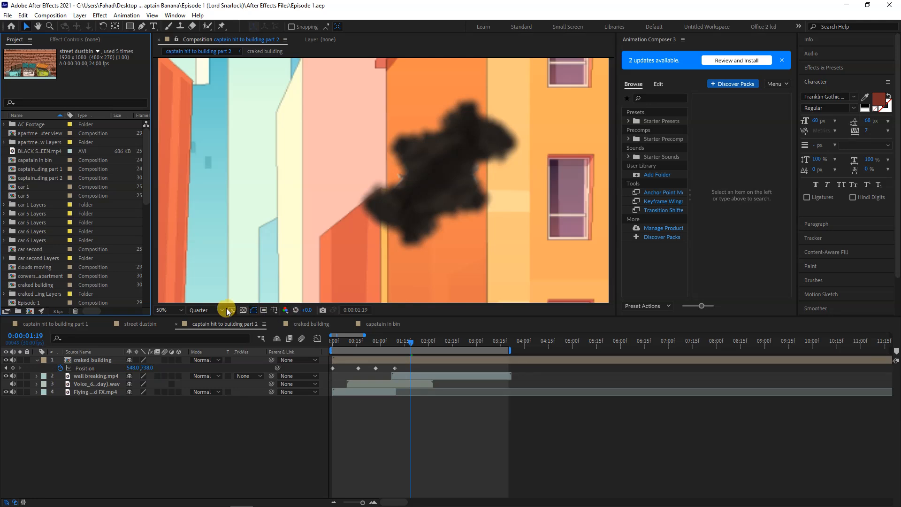
# Open the captain hit to building part 1 composition and set its viewer magnification to Fit
pyautogui.click(67, 323)
pyautogui.click(172, 310)
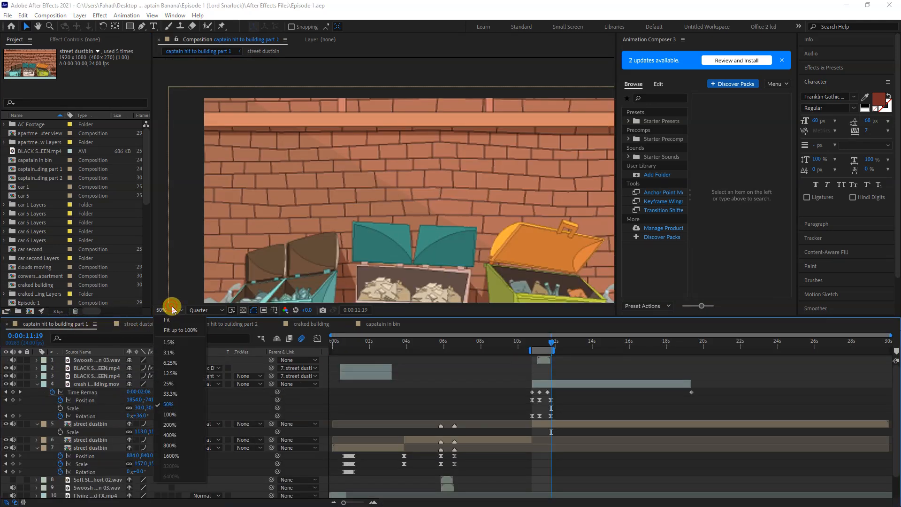
pyautogui.click(169, 323)
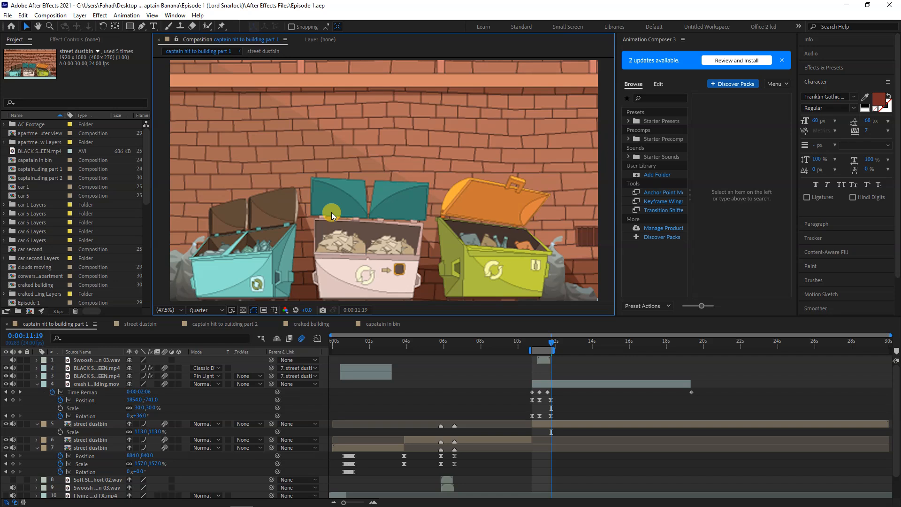
# Open the street dustbin composition, show its full duration in the timeline, and display the whole frame at 25% magnification
pyautogui.click(135, 324)
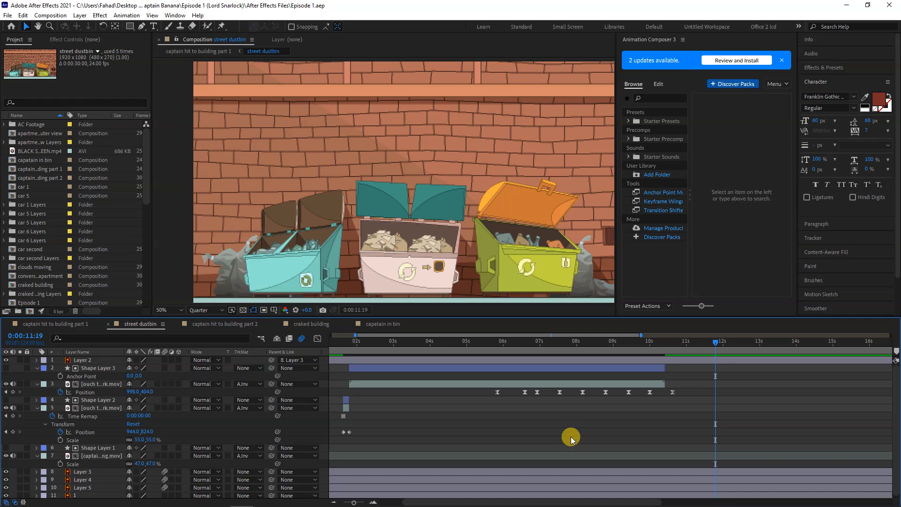
pyautogui.press('-')
pyautogui.press('-')
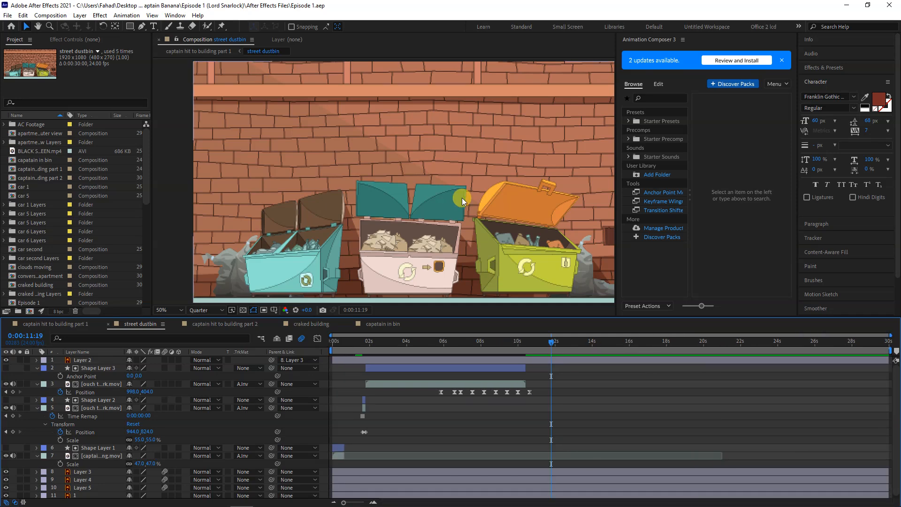
pyautogui.scroll(-2, 462, 198)
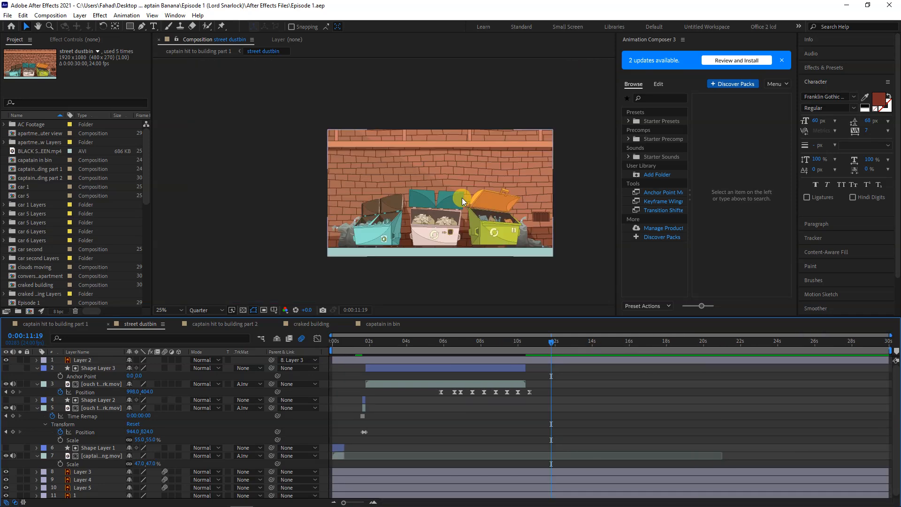
pyautogui.scroll(2, 462, 198)
pyautogui.scroll(-2, 461, 198)
pyautogui.moveTo(462, 198); pyautogui.dragTo(415, 196)
pyautogui.press('v')
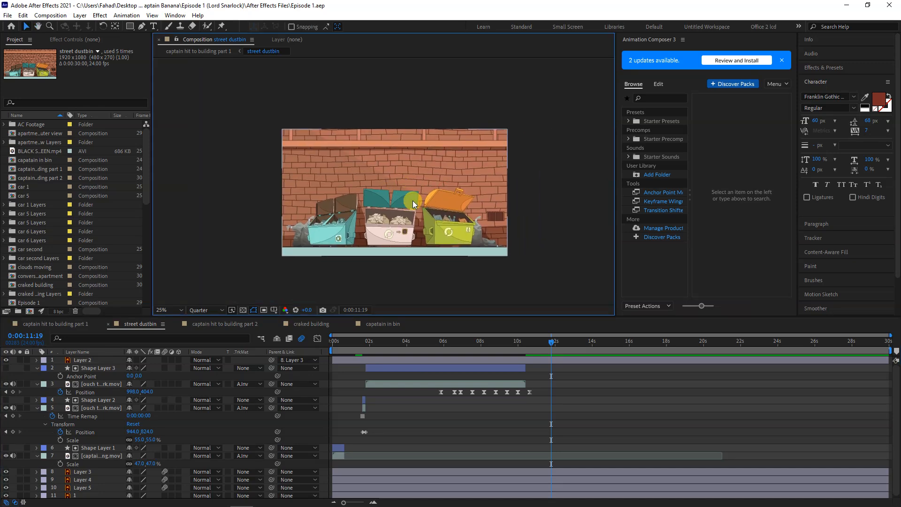
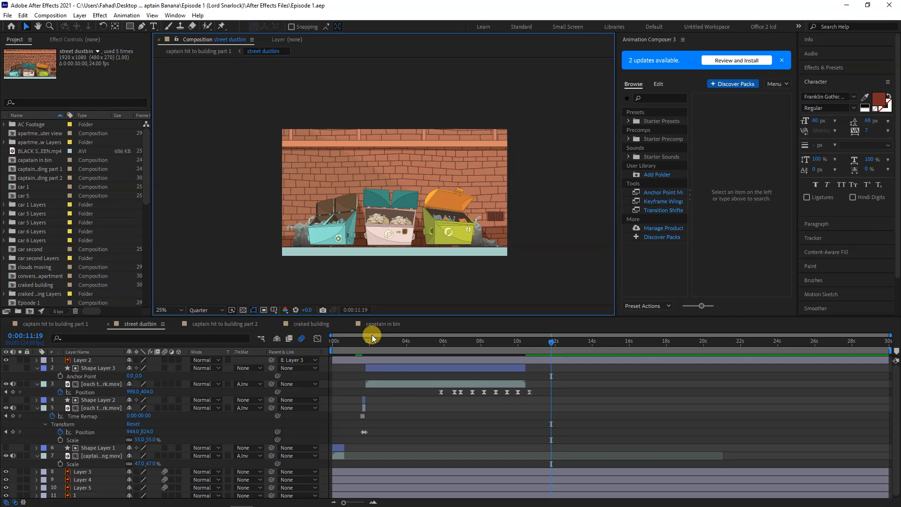
# Preview the street dustbin animation from the beginning of the timeline
pyautogui.moveTo(382, 338); pyautogui.dragTo(297, 340)
pyautogui.click(301, 338)
pyautogui.click(426, 426)
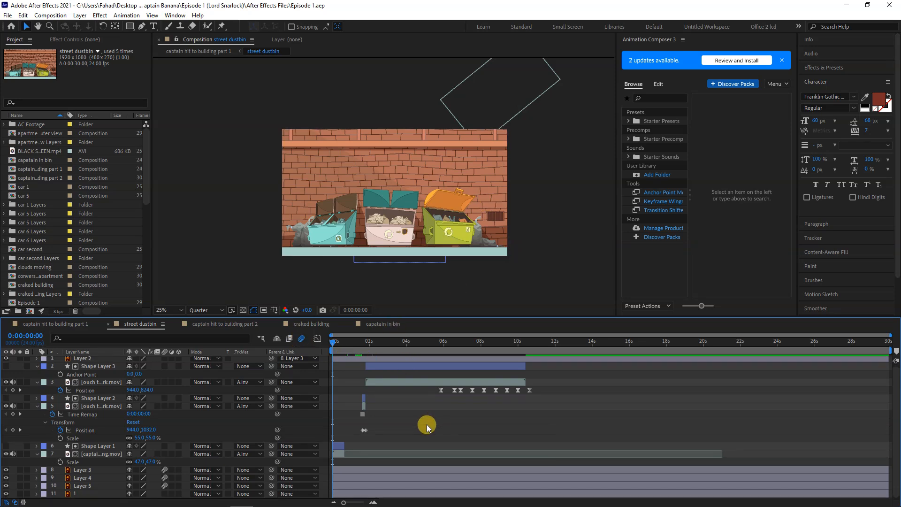
pyautogui.scroll(1, 426, 425)
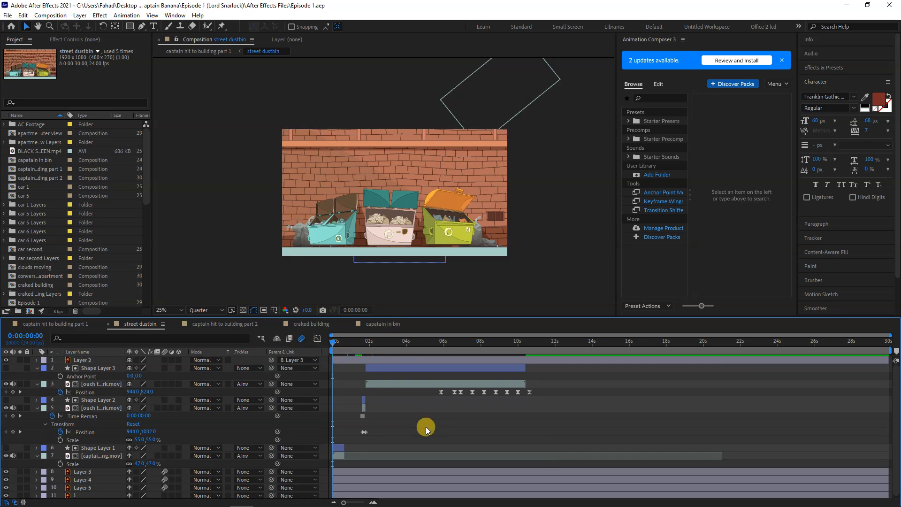
pyautogui.press('space')
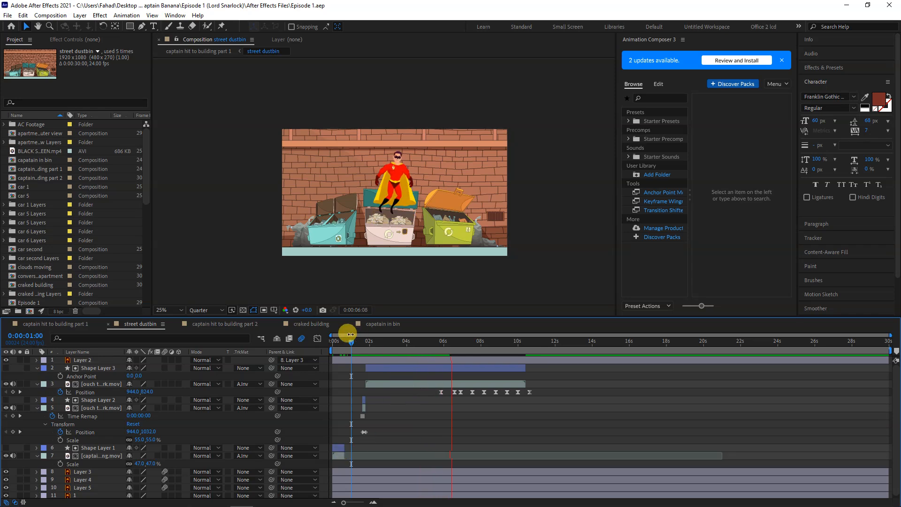
# Replay the street dustbin composition from its first frame to review the captain's fall and rise out of the bin
pyautogui.moveTo(345, 342); pyautogui.dragTo(317, 343)
pyautogui.press('space')
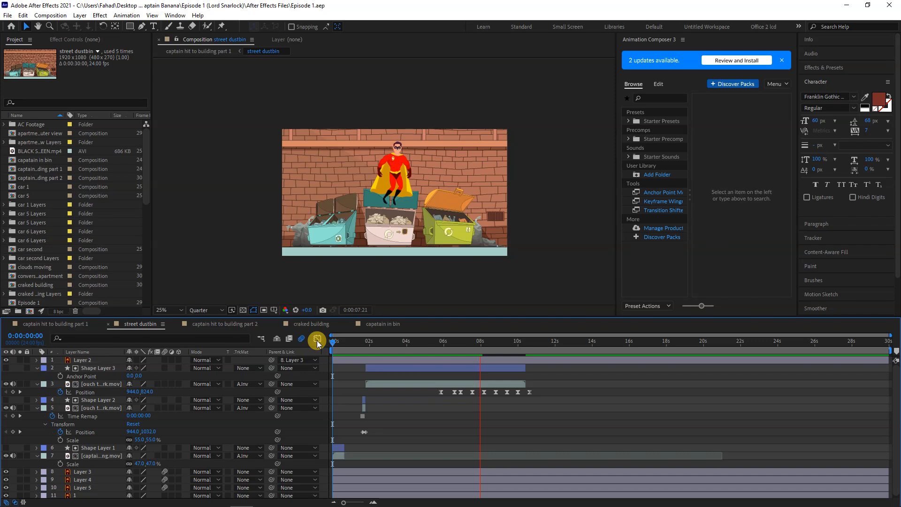
pyautogui.press('space')
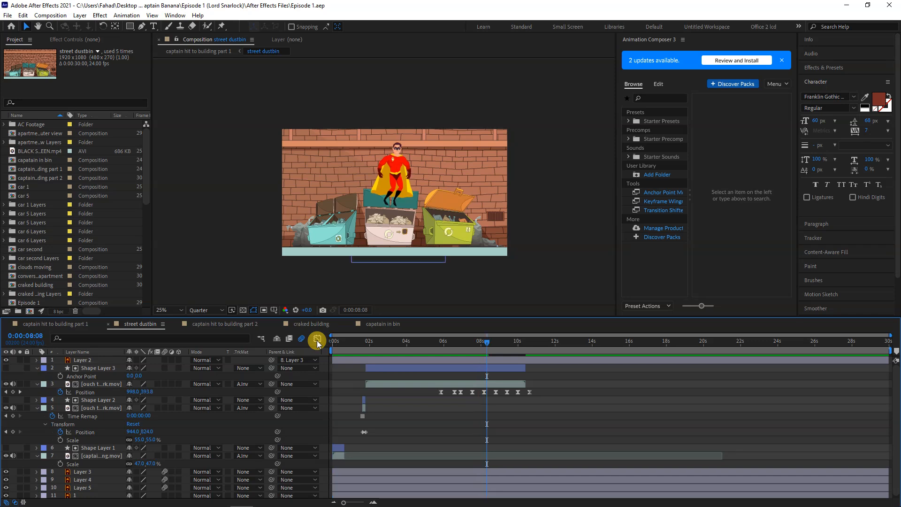
pyautogui.press('Home')
pyautogui.press('space')
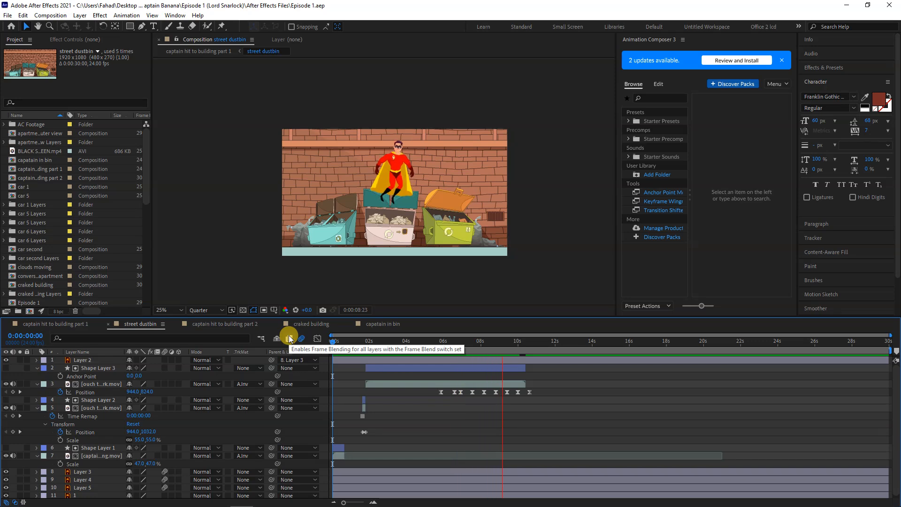
pyautogui.press('space')
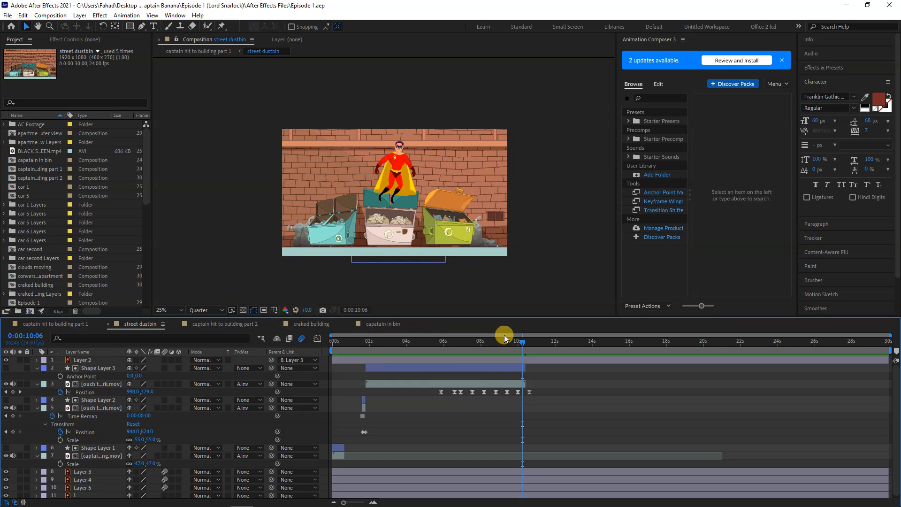
# Scrub through the composition's first second to examine the captain's dive towards the middle dustbin
pyautogui.moveTo(526, 341); pyautogui.dragTo(312, 354)
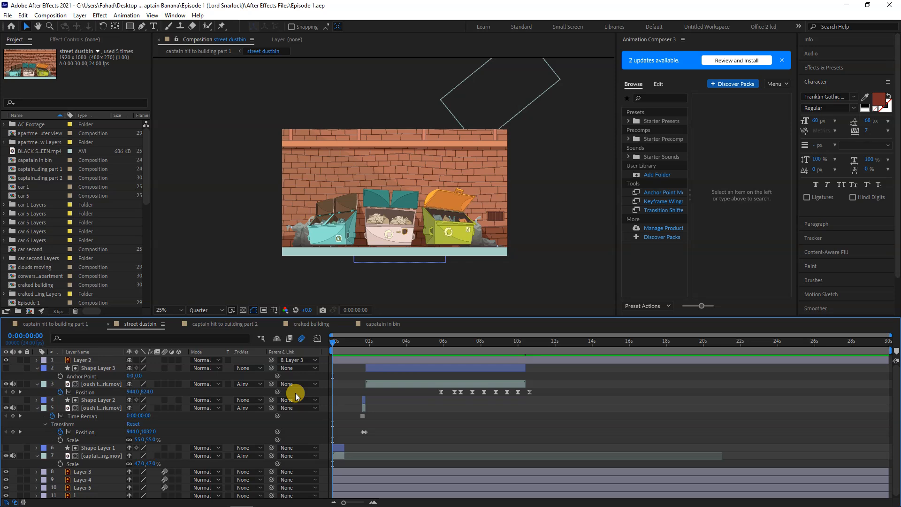
pyautogui.moveTo(335, 342)
pyautogui.mouseDown()
pyautogui.moveTo(351, 339)
pyautogui.moveTo(338, 339)
pyautogui.mouseUp()
pyautogui.click(473, 75)
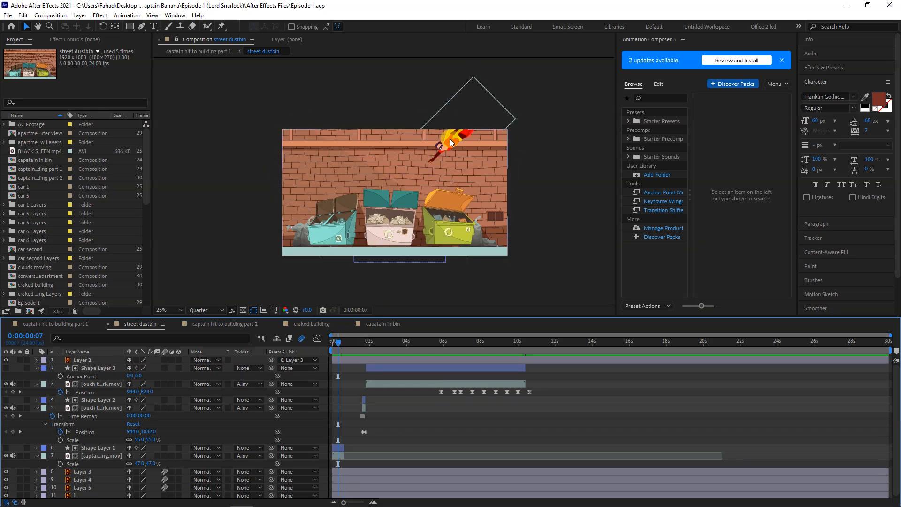
pyautogui.click(354, 344)
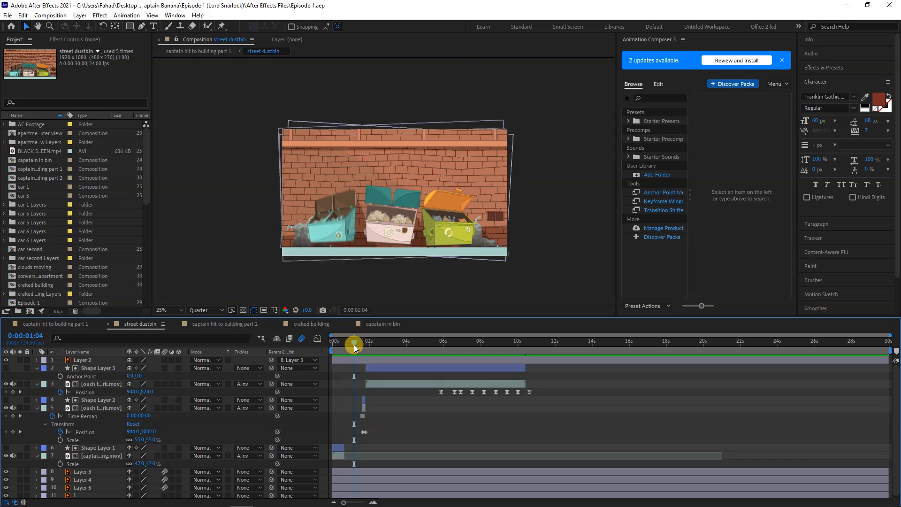
pyautogui.moveTo(347, 336); pyautogui.dragTo(339, 337)
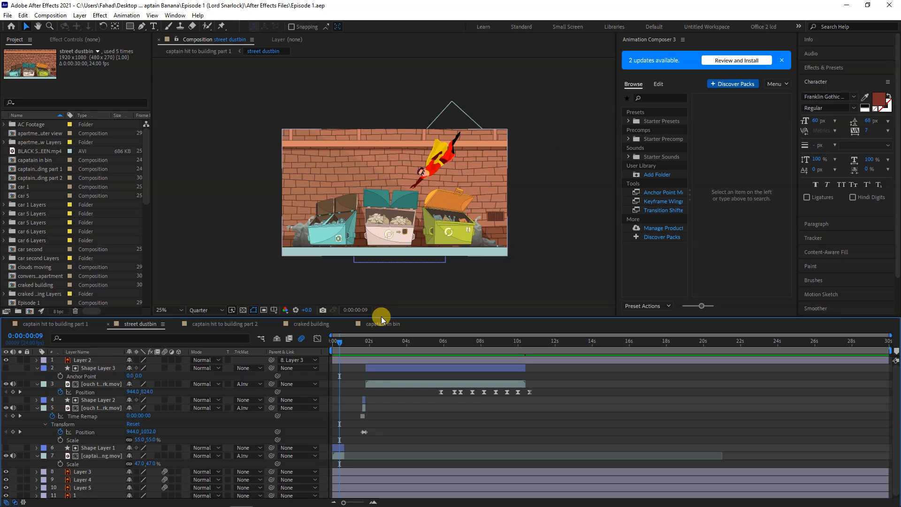
# Solo the captain footage in layer 7 and the ouch footage in layer 3, preview them from the start, and turn the solos off
pyautogui.click(95, 456)
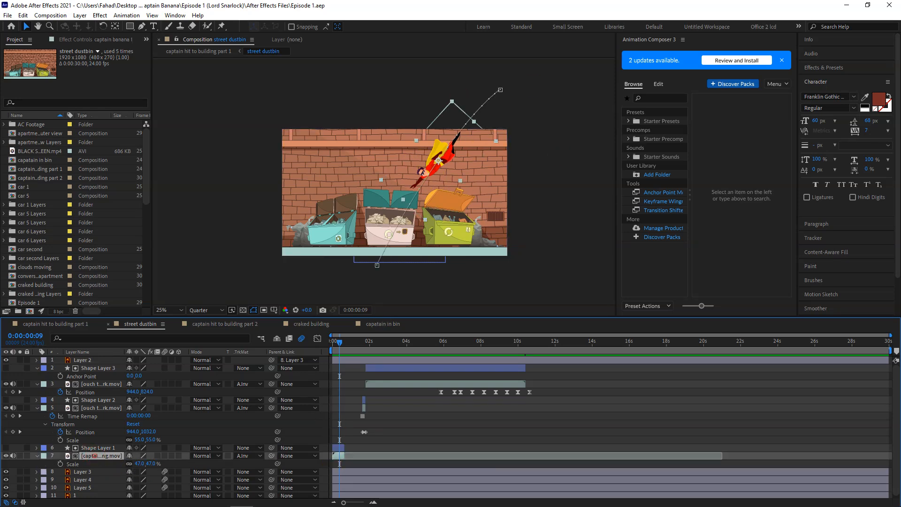
pyautogui.click(19, 455)
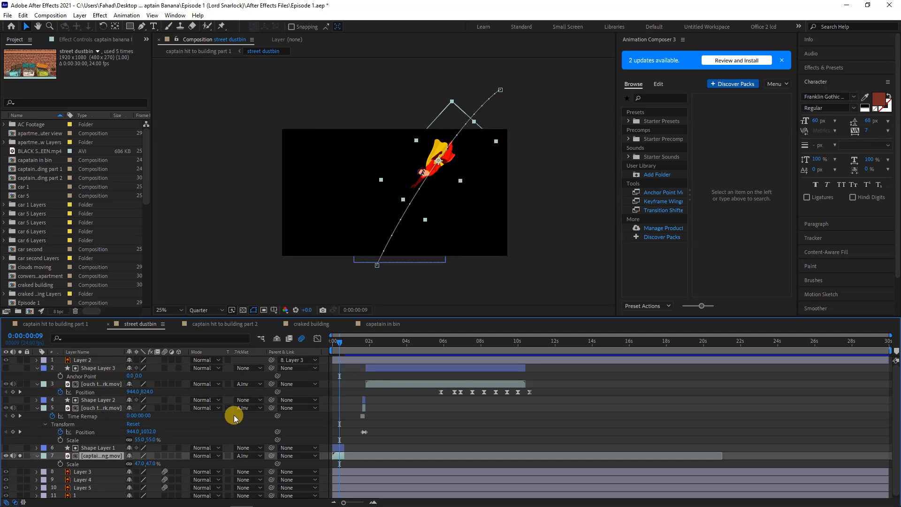
pyautogui.click(368, 384)
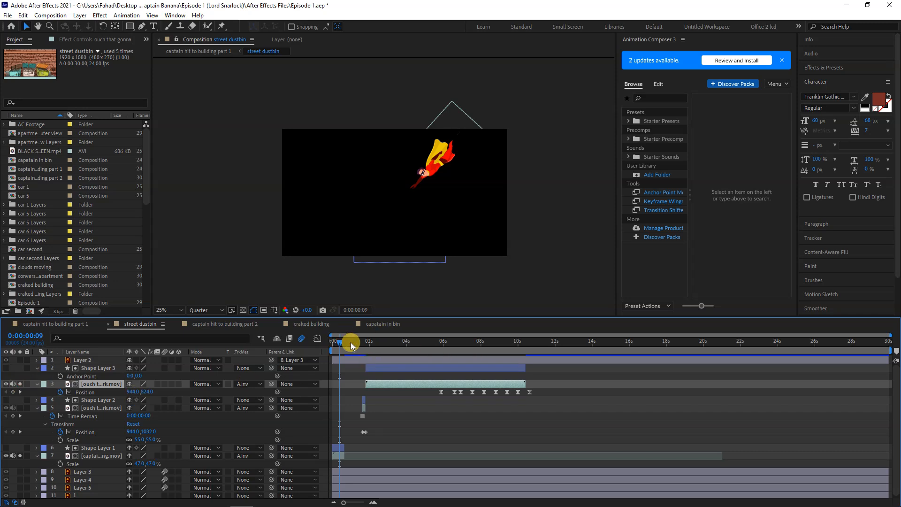
pyautogui.moveTo(345, 341); pyautogui.dragTo(283, 363)
pyautogui.press('space')
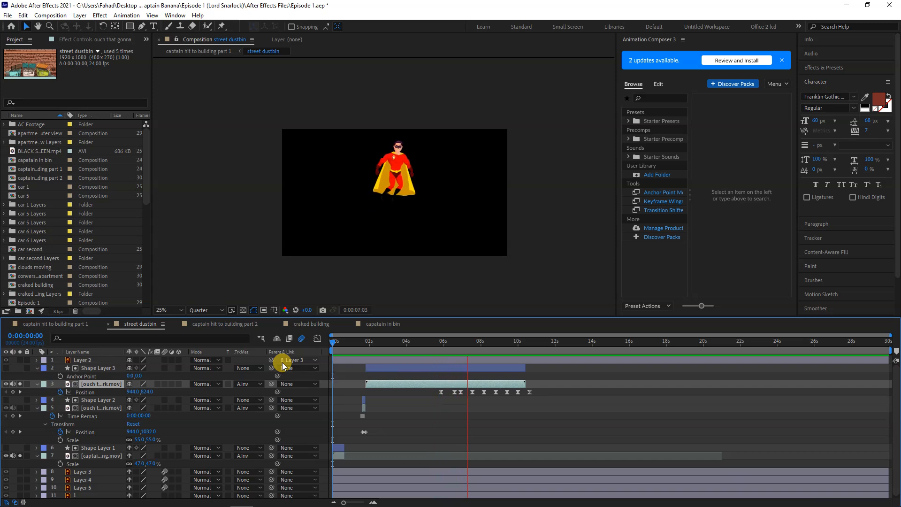
pyautogui.press('space')
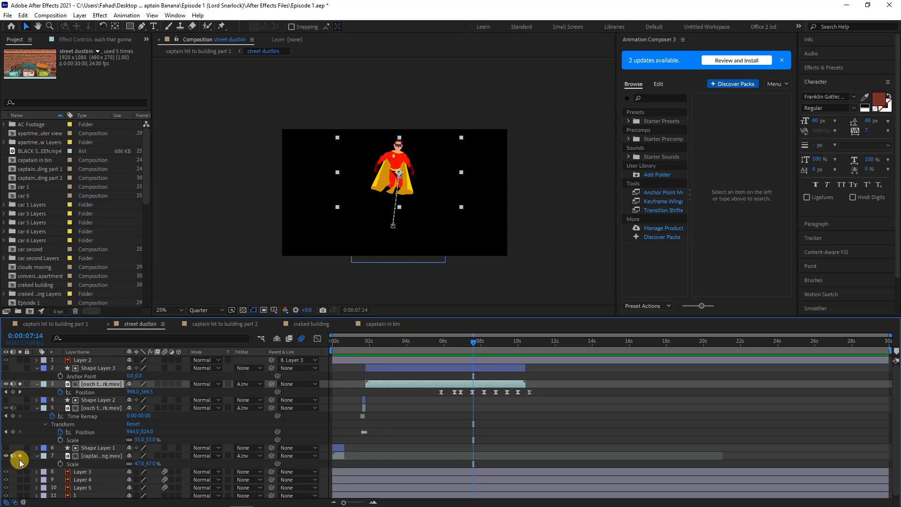
pyautogui.click(19, 384)
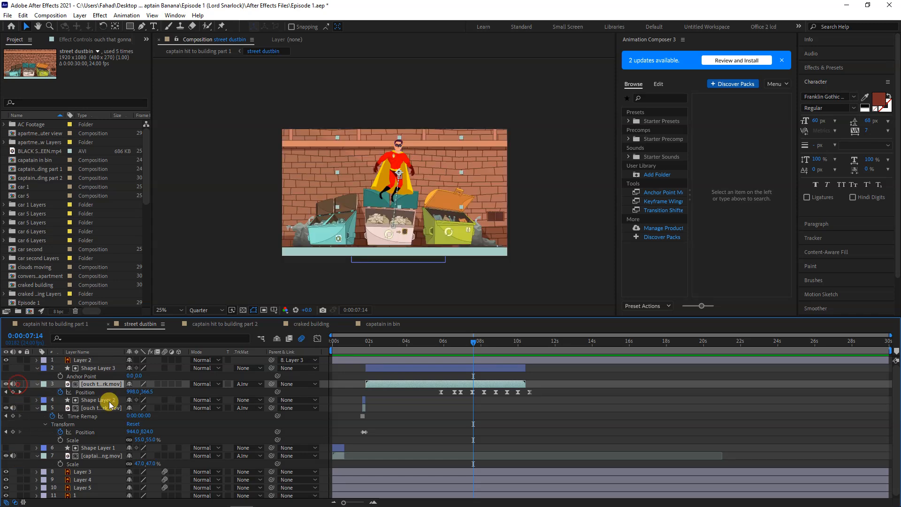
# Go to 0:00:03:12, drag the middle dustbin in Layer 3 off its place as a demonstration, and undo the move
pyautogui.scroll(-1, 396, 416)
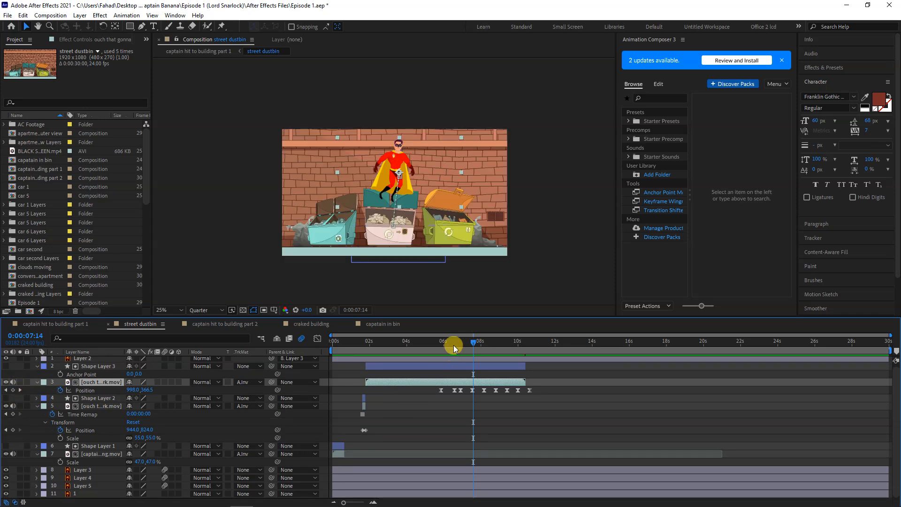
pyautogui.click(414, 345)
pyautogui.moveTo(401, 348); pyautogui.dragTo(398, 348)
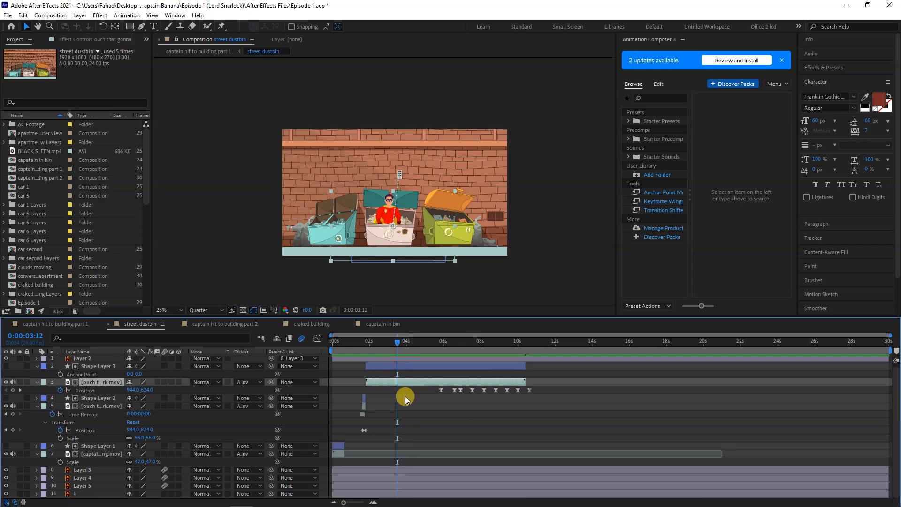
pyautogui.scroll(1, 404, 380)
pyautogui.click(379, 466)
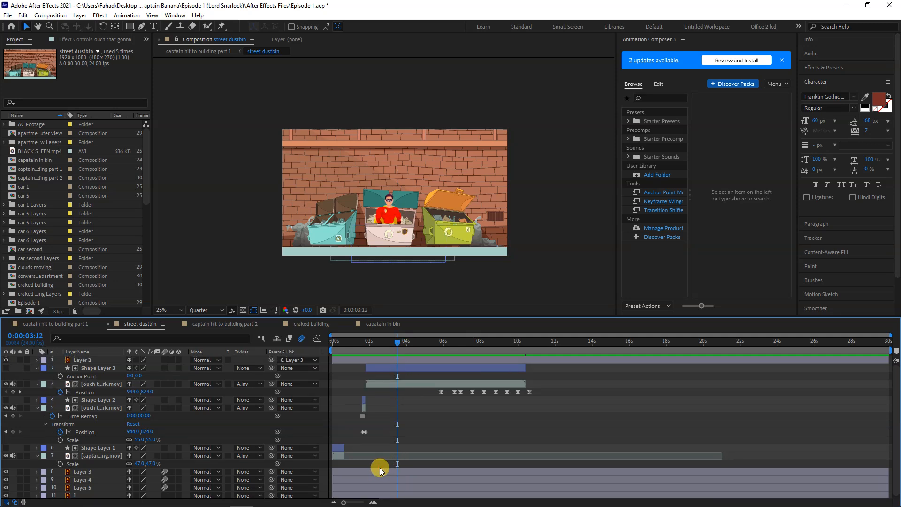
pyautogui.scroll(-1, 379, 467)
pyautogui.click(378, 468)
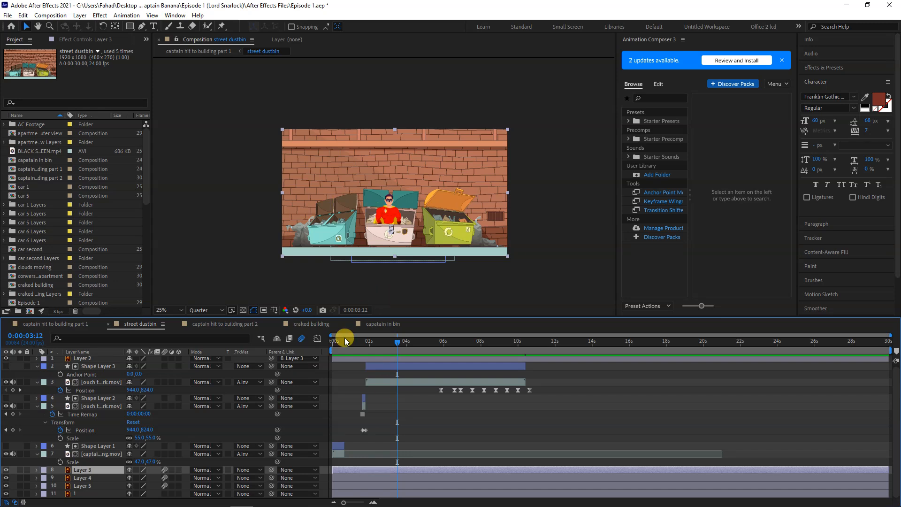
pyautogui.moveTo(372, 235); pyautogui.dragTo(344, 206)
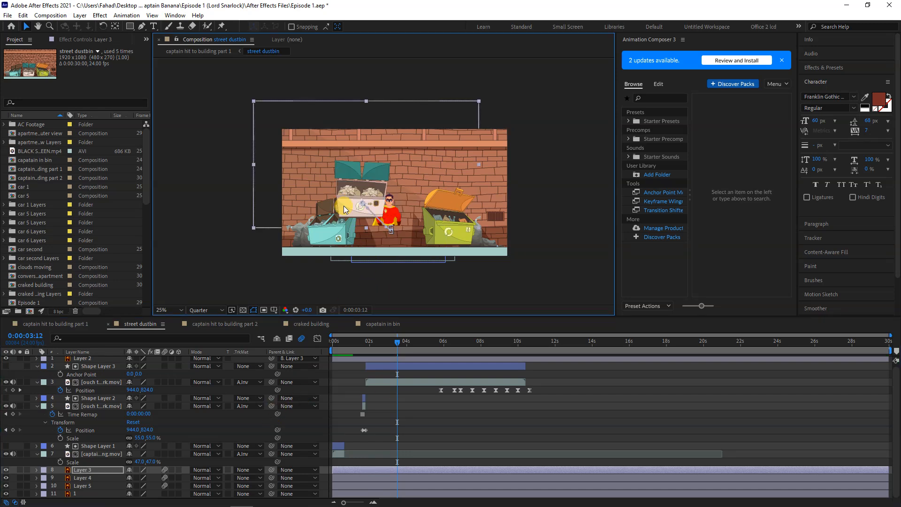
pyautogui.hotkey('ctrl', 'z')
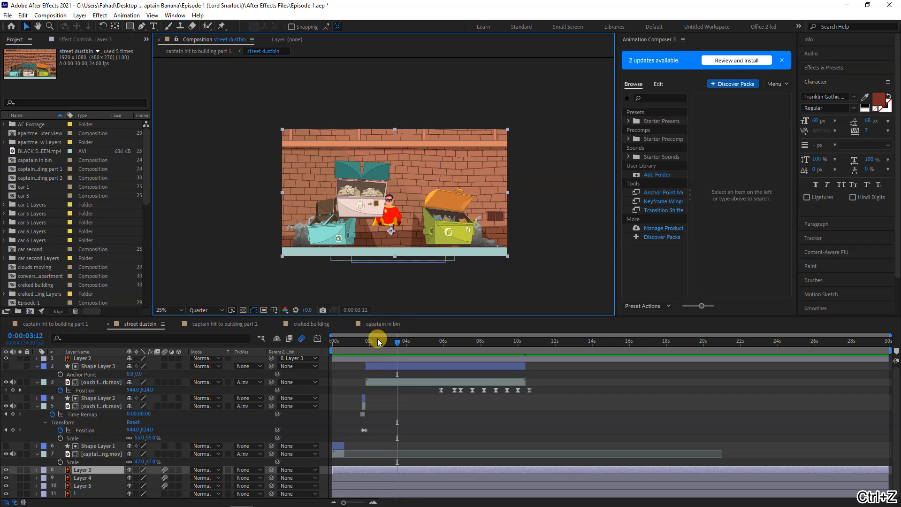
# Examine the captain's dive frame by frame from the start of the composition to the dustbin impact at 0:00:00:15
pyautogui.moveTo(380, 346); pyautogui.dragTo(331, 345)
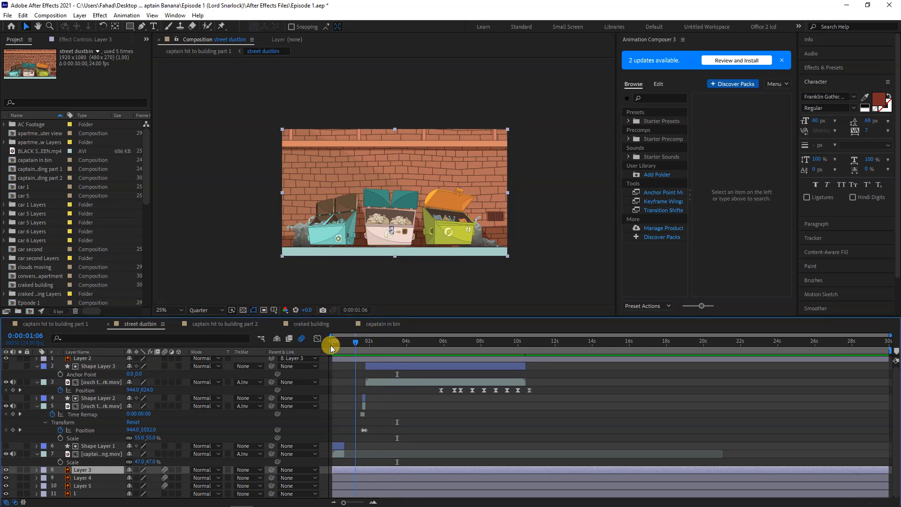
pyautogui.press('=')
pyautogui.press('=')
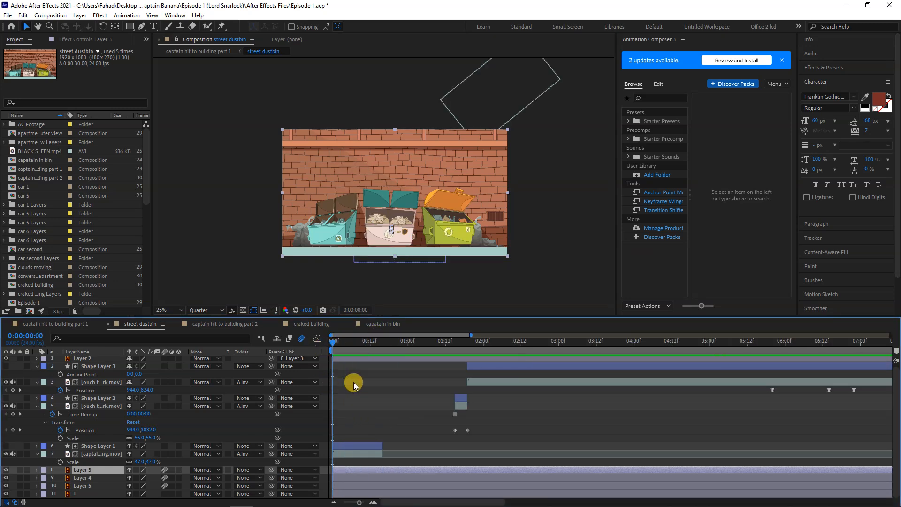
pyautogui.press('pagedown')
pyautogui.press('pagedown')
pyautogui.press('pagedown')
pyautogui.press('pagedown')
pyautogui.press('pagedown')
pyautogui.press('pagedown')
pyautogui.press('pagedown')
pyautogui.press('pagedown')
pyautogui.press('pagedown')
pyautogui.press('pagedown')
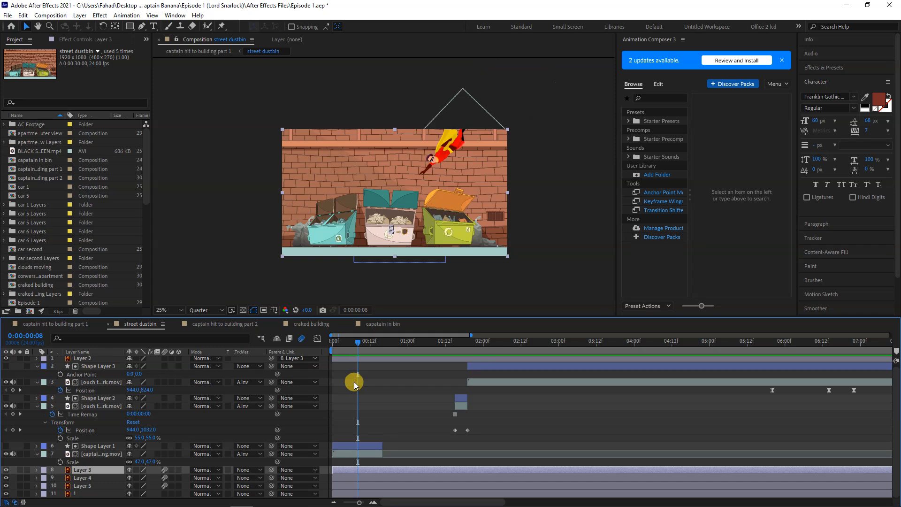
pyautogui.press('pagedown')
pyautogui.press('pagedown')
pyautogui.press('pagedown')
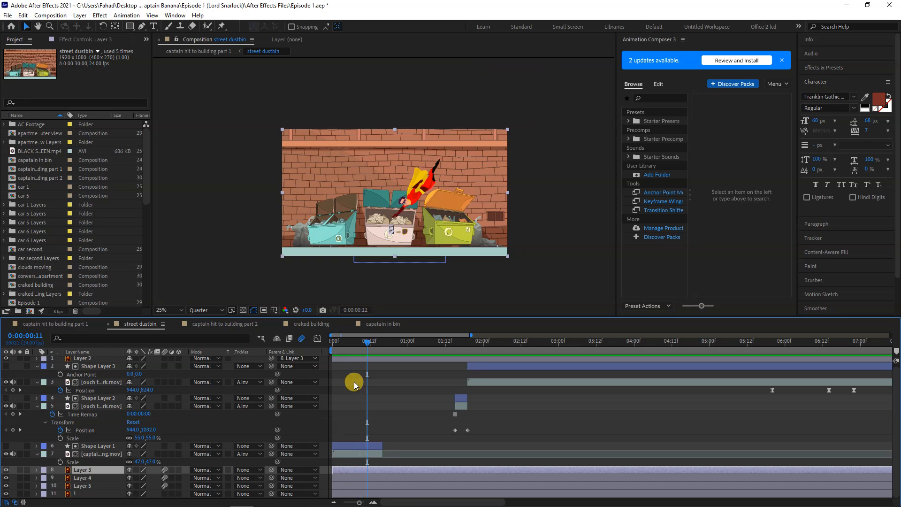
pyautogui.press('pagedown')
pyautogui.press('pagedown')
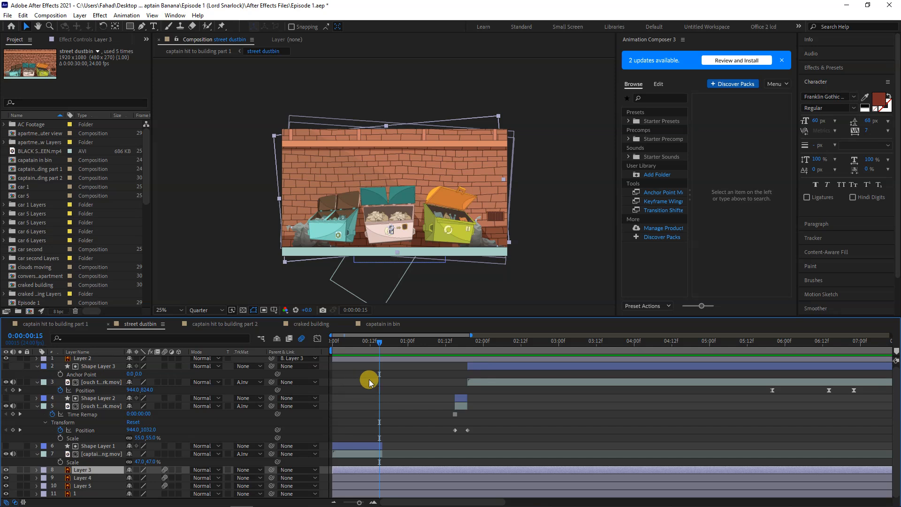
# Select the three dustbin layers, Layer 3, Layer 4 and Layer 5, and reveal their animated properties
pyautogui.keyDown('shift'); pyautogui.click(391, 486); pyautogui.keyUp('shift')
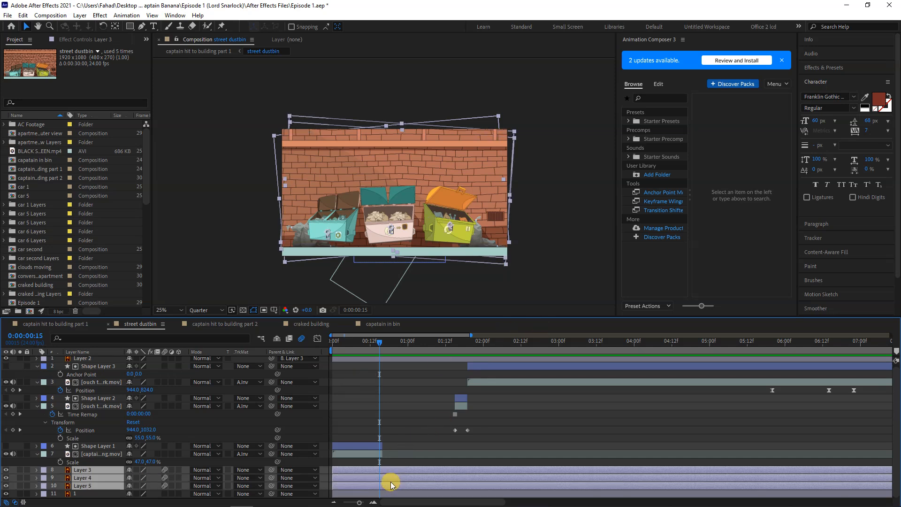
pyautogui.press('u')
pyautogui.scroll(-2, 393, 463)
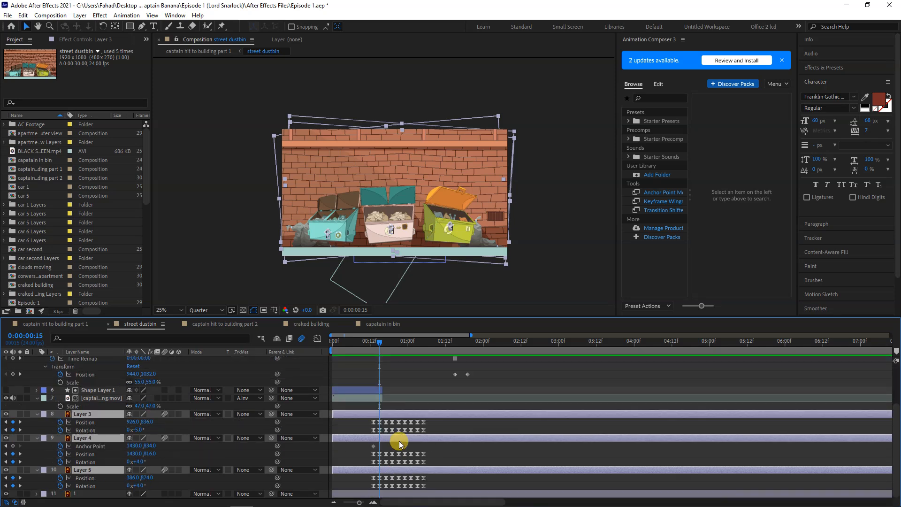
# Step through the dustbins' position and rotation keyframes up to 0:00:00:20, and preview the shaking from just before the impact
pyautogui.scroll(3, 375, 446)
pyautogui.moveTo(376, 341); pyautogui.dragTo(355, 344)
pyautogui.press('pagedown')
pyautogui.press('pagedown')
pyautogui.press('pagedown')
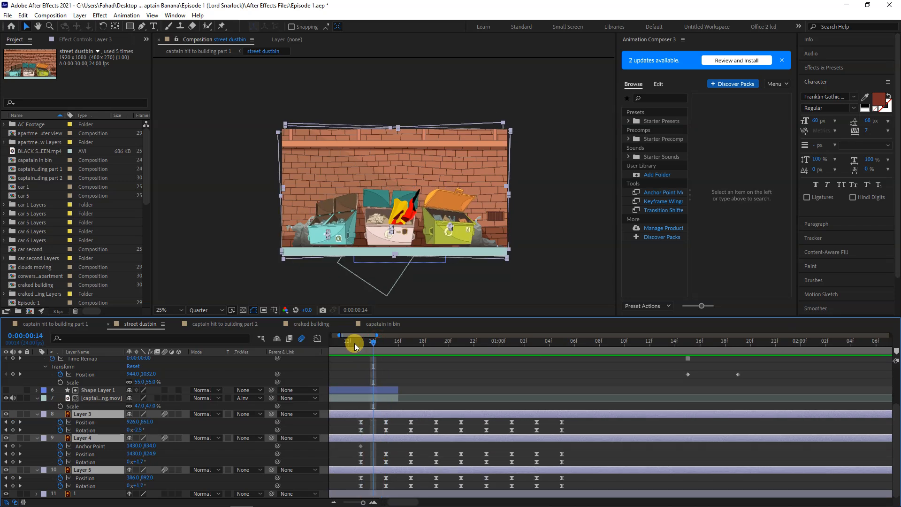
pyautogui.press('pagedown')
pyautogui.press('pagedown')
pyautogui.press('pagedown')
pyautogui.press('pagedown')
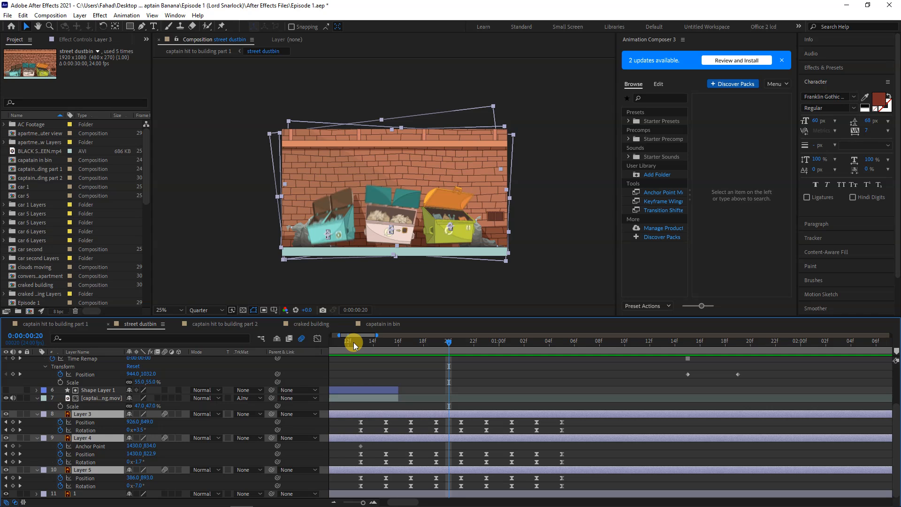
pyautogui.click(354, 342)
pyautogui.press('space')
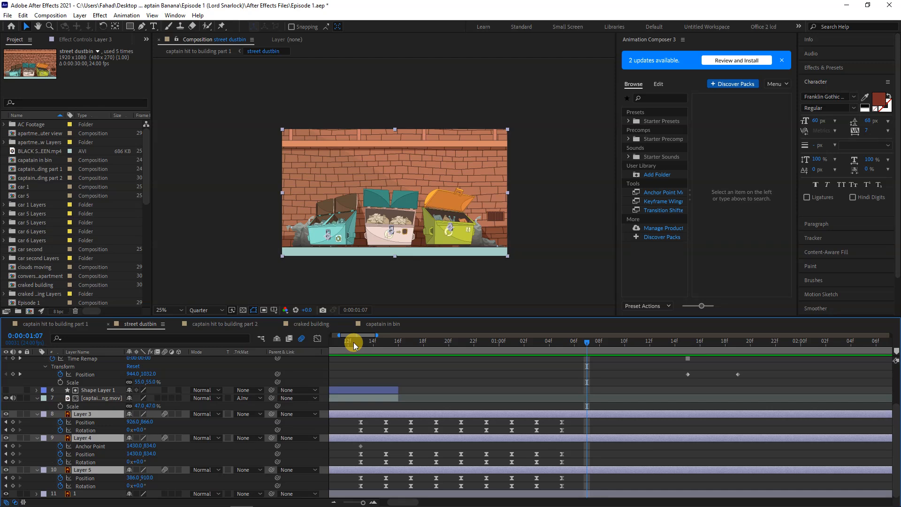
# Return to the captain hit to building part 1 composition and look through its layer stack
pyautogui.click(64, 323)
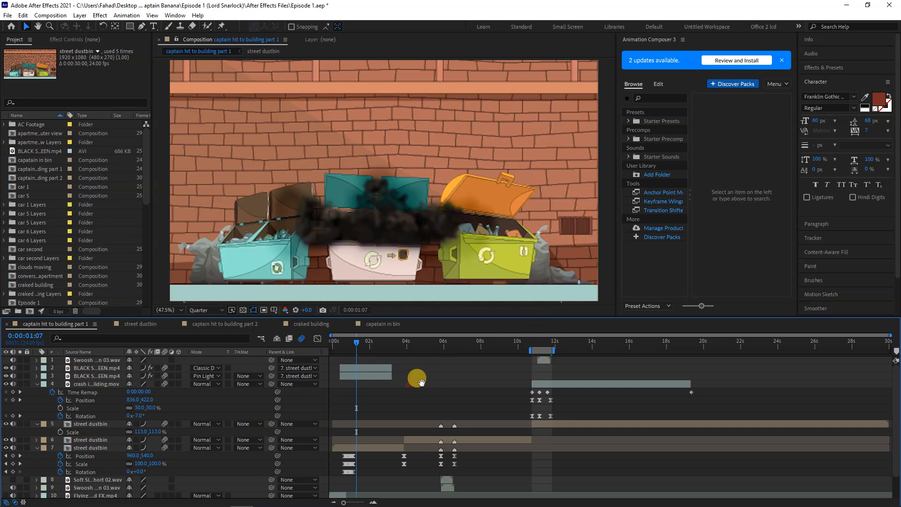
pyautogui.scroll(-1, 676, 368)
pyautogui.press('v')
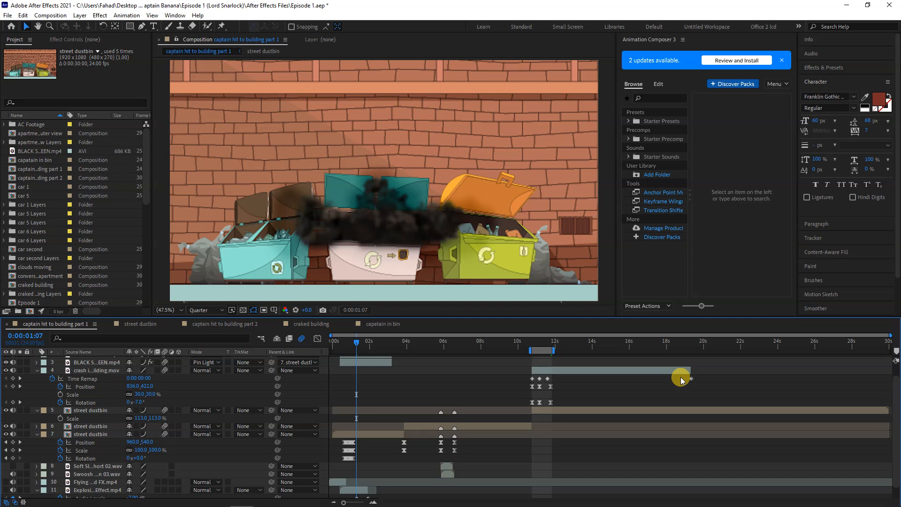
# Preview the captain hit to building part 1 composition from its start through the captain's standing shot in the dustbin
pyautogui.moveTo(385, 506)
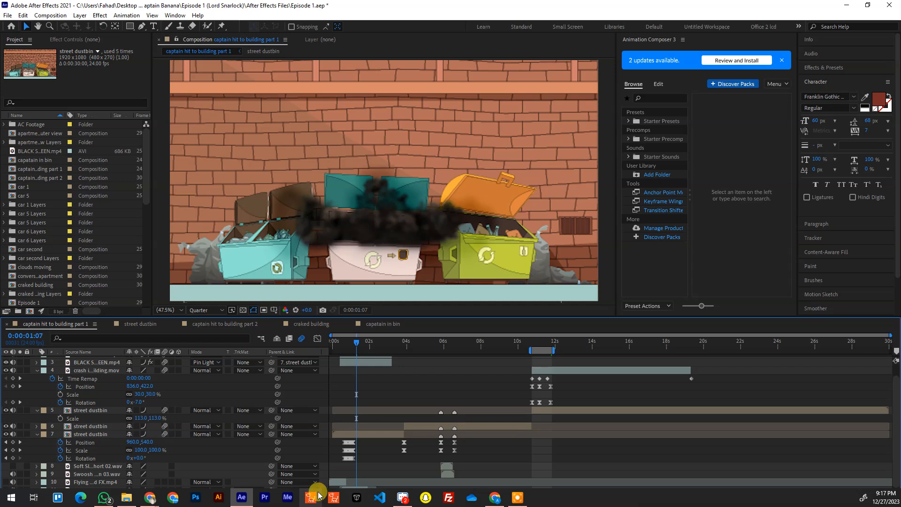
pyautogui.moveTo(351, 342); pyautogui.dragTo(298, 356)
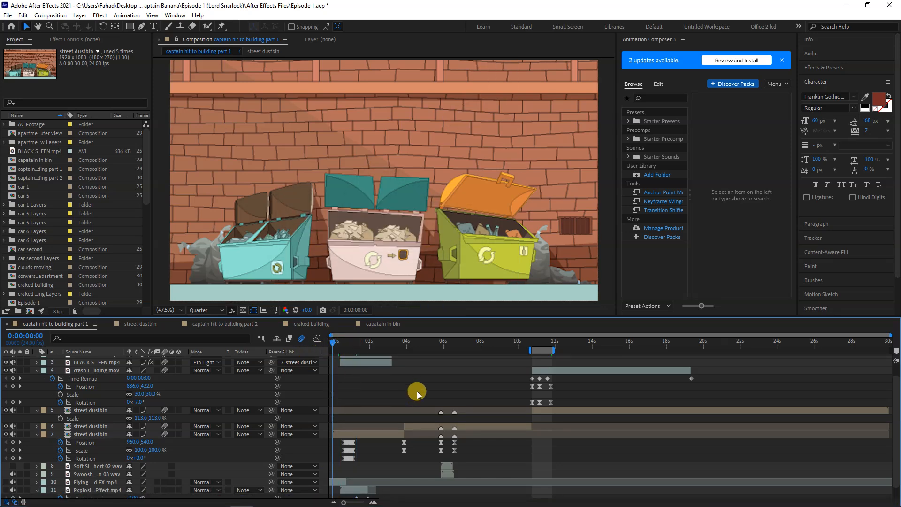
pyautogui.click(148, 329)
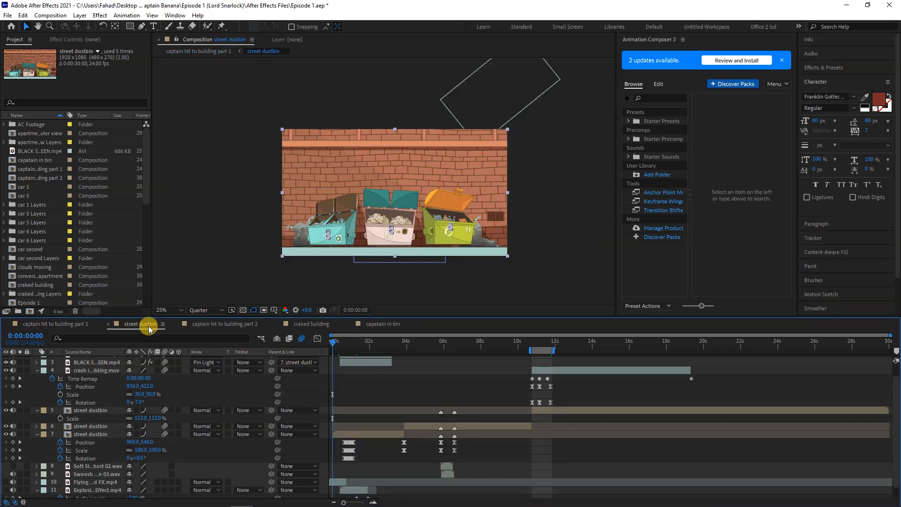
pyautogui.click(69, 325)
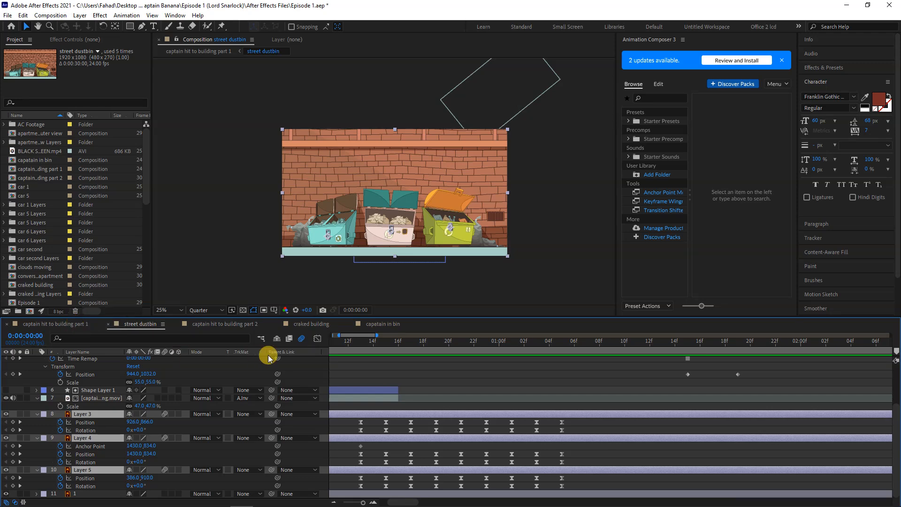
pyautogui.moveTo(348, 342); pyautogui.dragTo(286, 349)
pyautogui.press('space')
pyautogui.press('space')
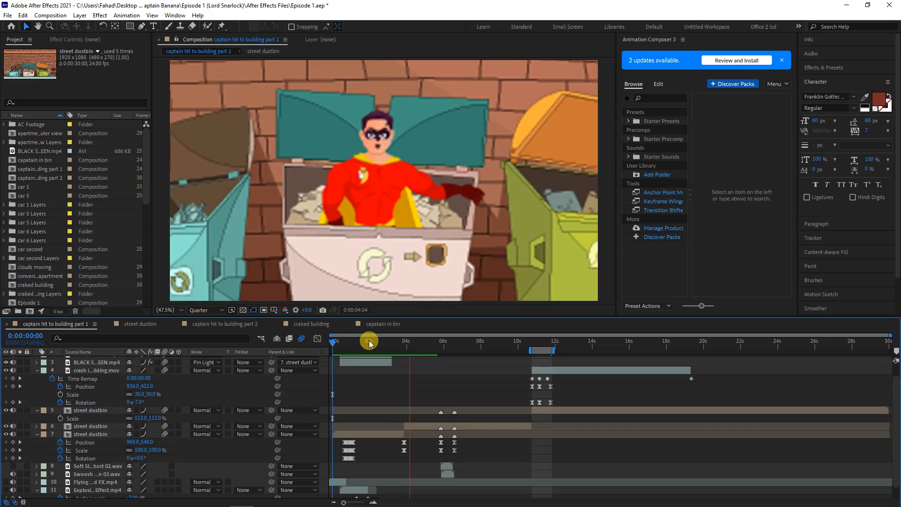
pyautogui.press('space')
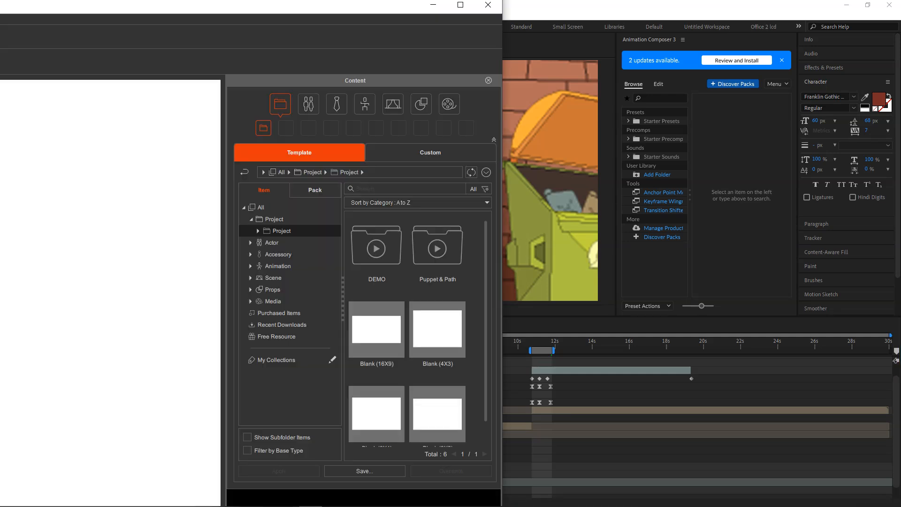
# Switch to Cartoon Animator 5 and try to open the recent project Scene 11.ctProject
pyautogui.moveTo(0, 4); pyautogui.dragTo(324, 0)
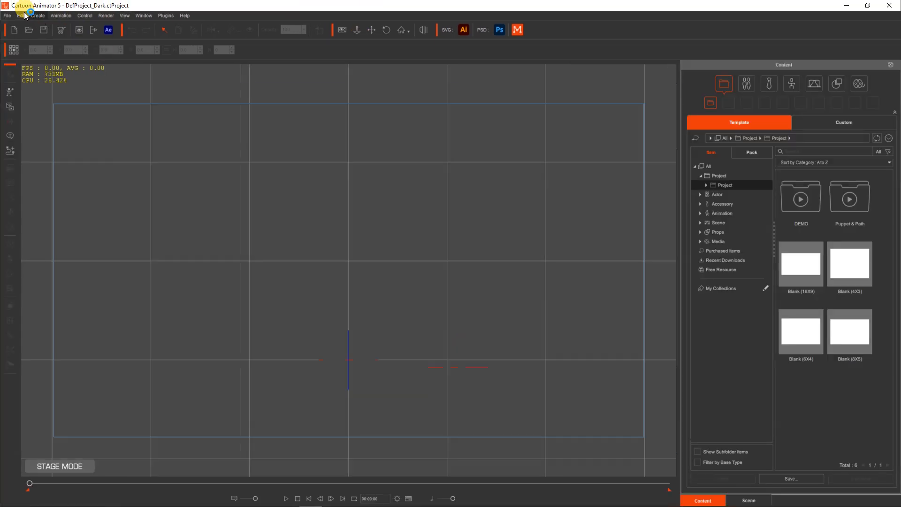
pyautogui.click(7, 17)
pyautogui.moveTo(71, 76)
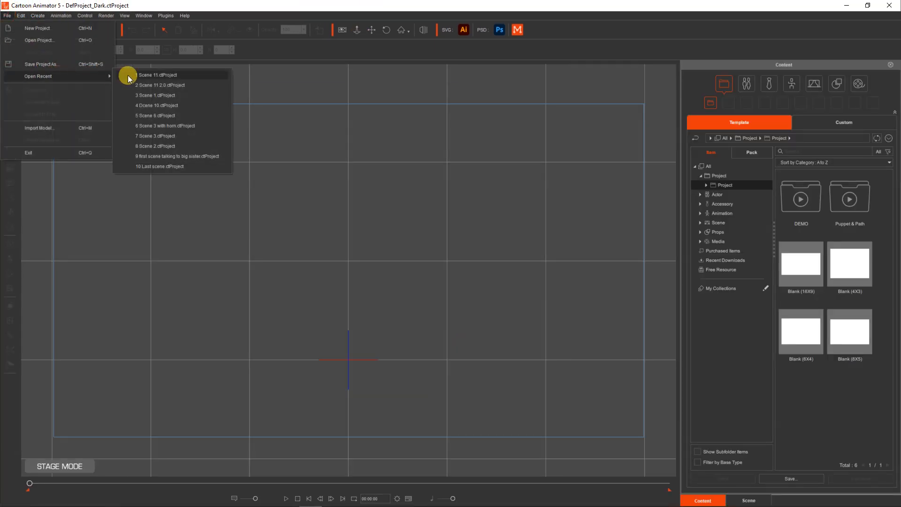
pyautogui.click(146, 76)
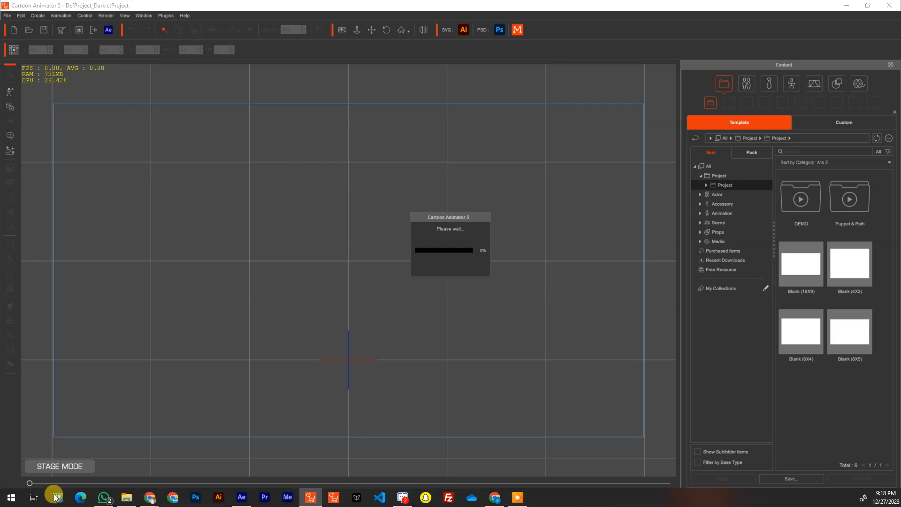
# Find gym.ctProject in the CA Files 2.0 folder of Gender Reveal Animation Second and open it in Cartoon Animator 5
pyautogui.click(121, 504)
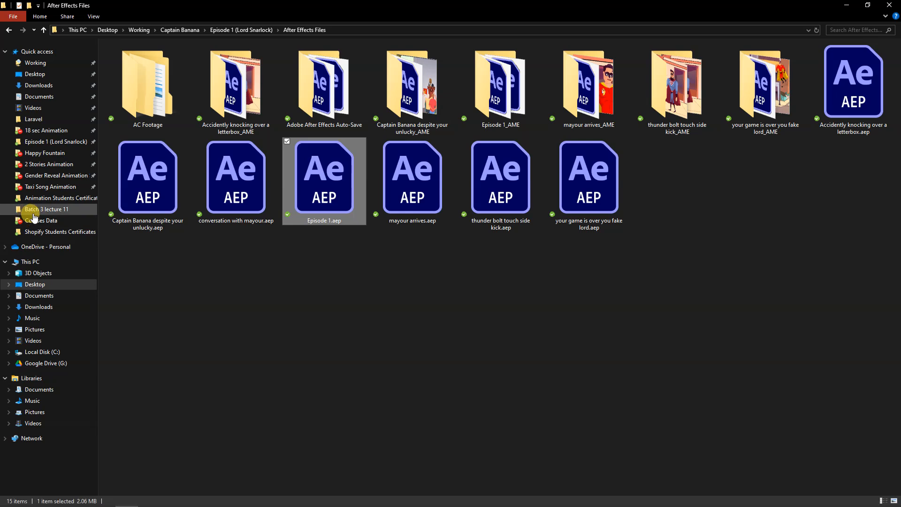
pyautogui.click(52, 176)
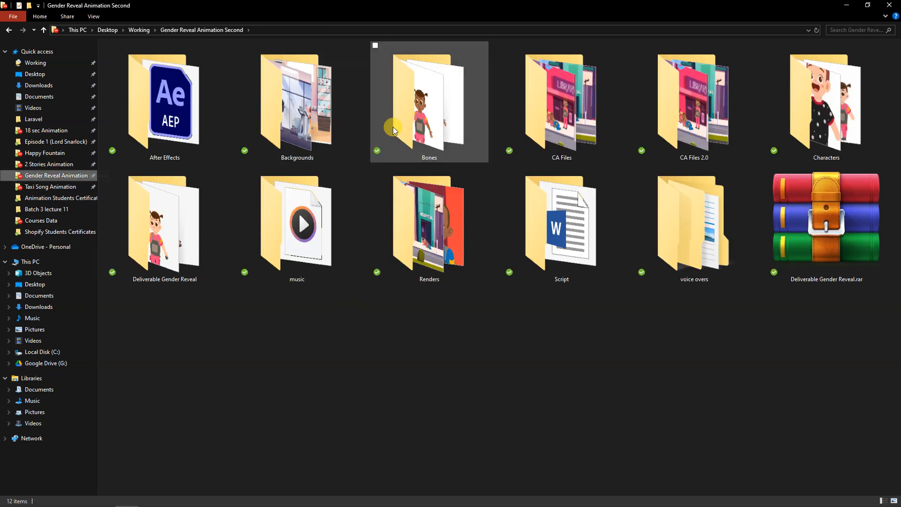
pyautogui.click(709, 117)
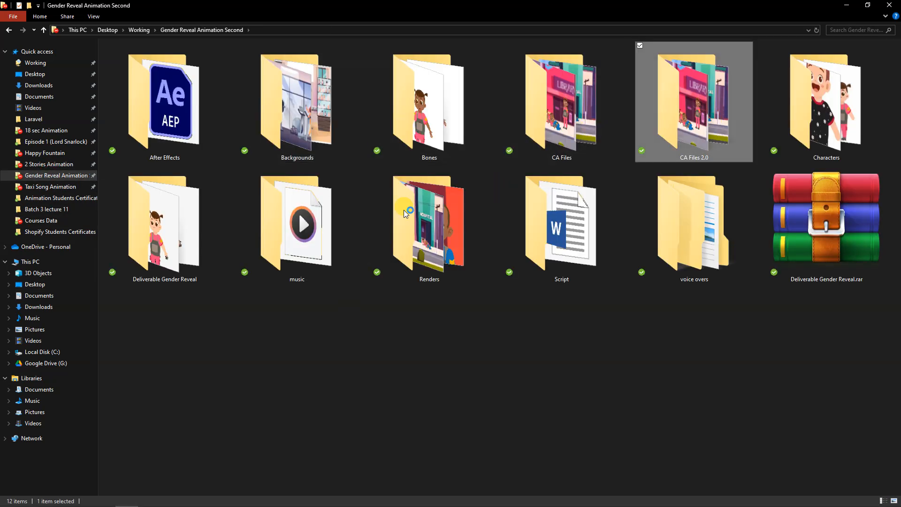
pyautogui.press('Return')
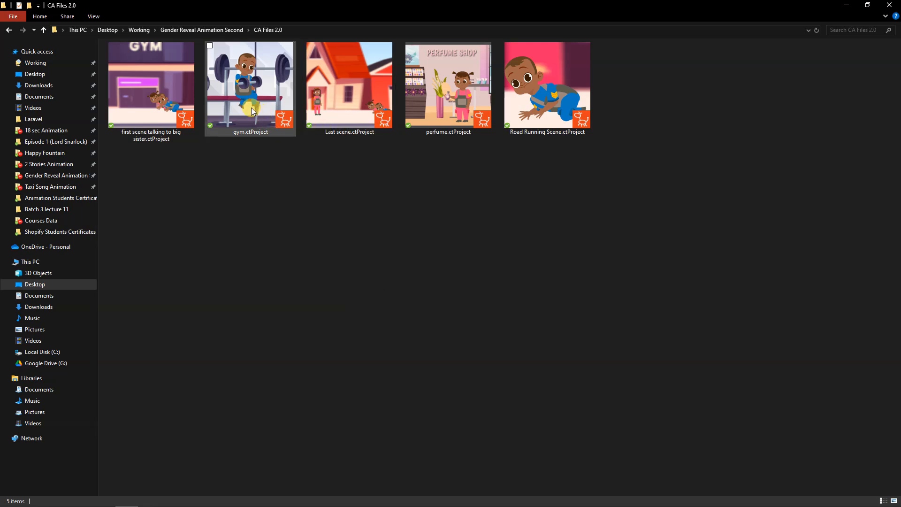
pyautogui.moveTo(245, 93); pyautogui.dragTo(331, 304)
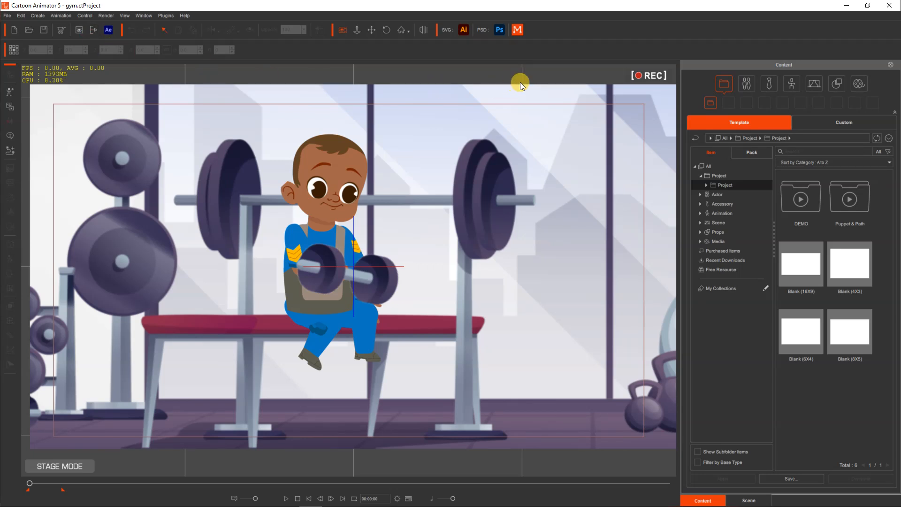
# Configure the gym scene's video render as MP4 with the HD 1080p (1920x1080) frame size
pyautogui.moveTo(138, 69); pyautogui.dragTo(299, 26)
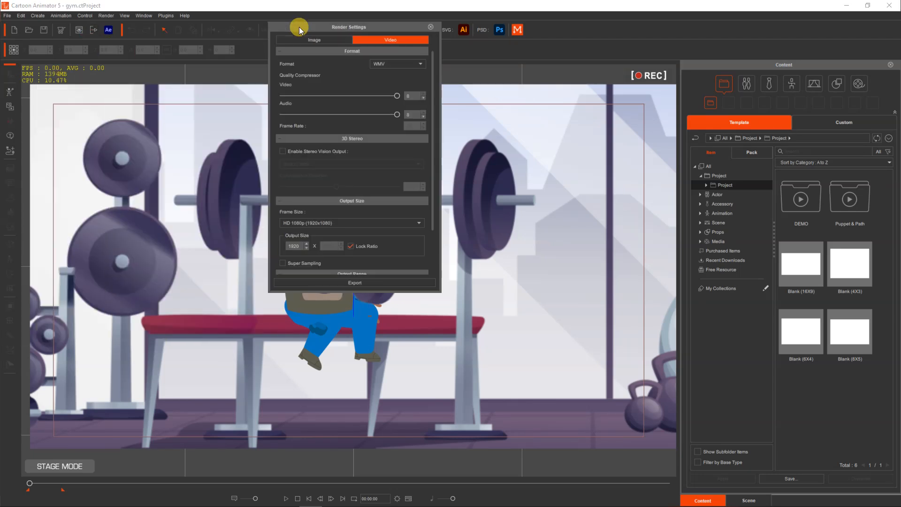
pyautogui.click(402, 62)
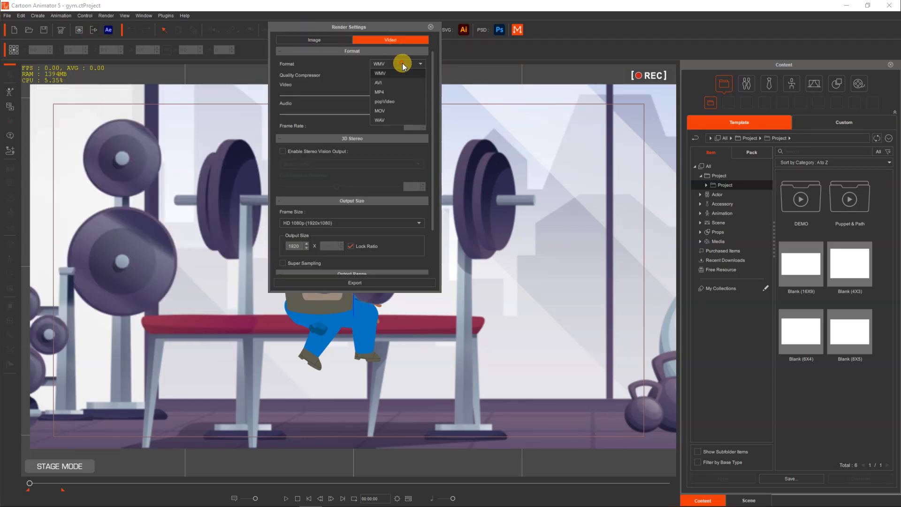
pyautogui.click(395, 96)
pyautogui.click(342, 224)
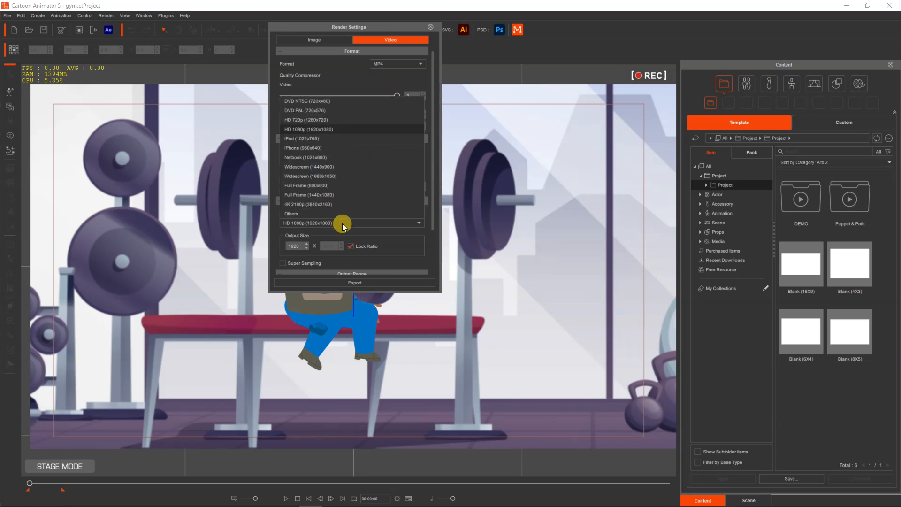
pyautogui.click(341, 130)
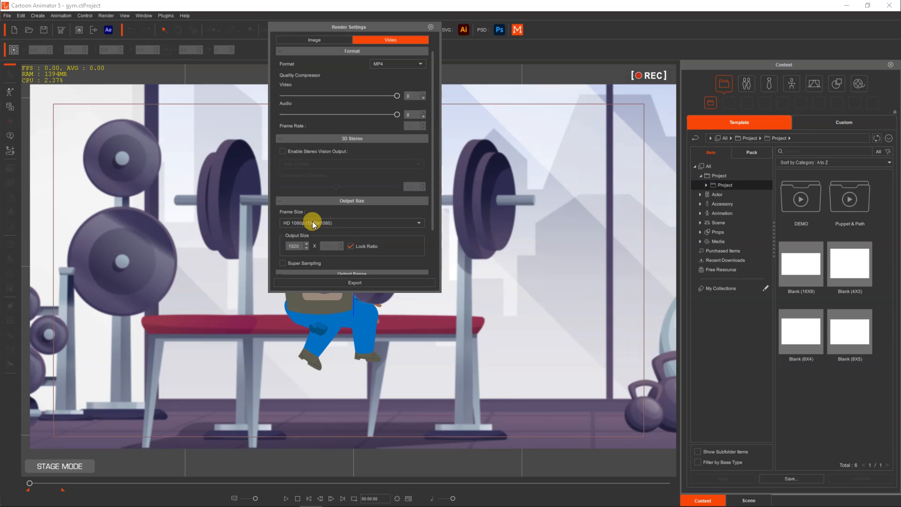
# Export the gym scene to the Desktop as hgfjhgkhj, declining to open the video when the export completes
pyautogui.click(352, 283)
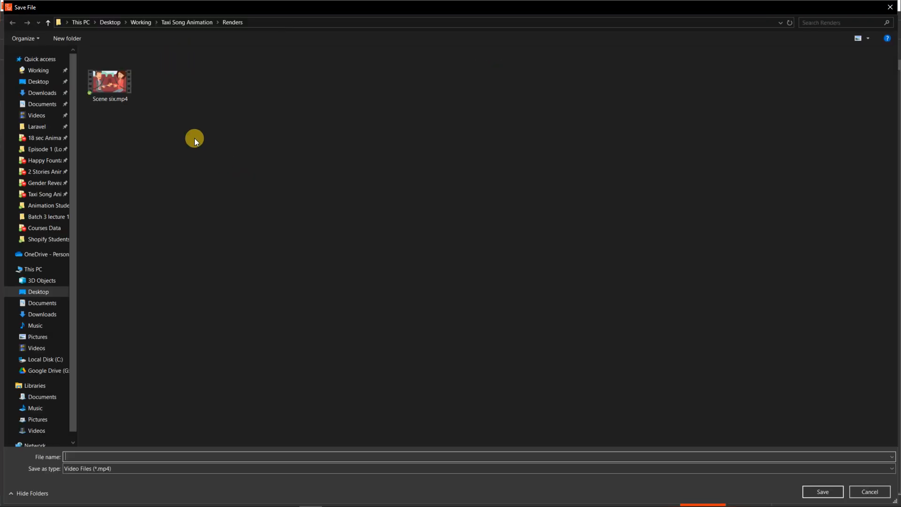
pyautogui.click(37, 70)
pyautogui.click(38, 81)
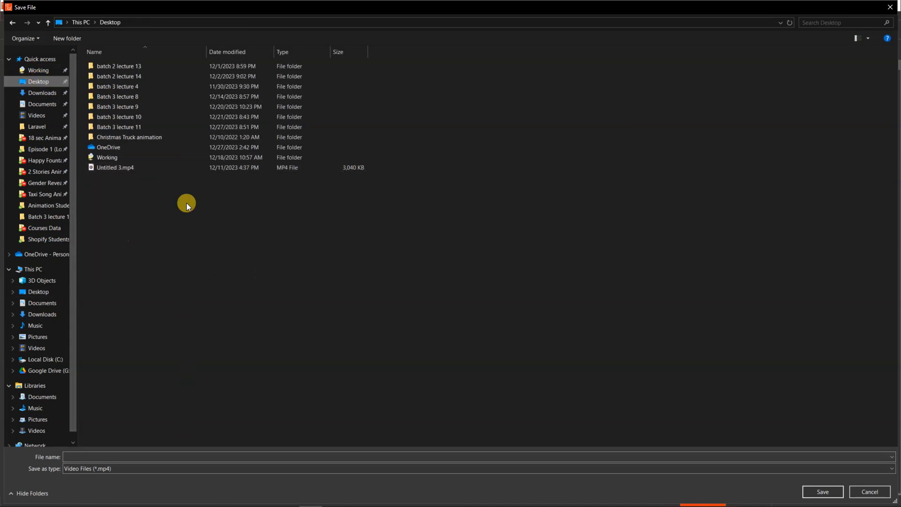
pyautogui.click(318, 455)
pyautogui.write('hgfjhgkhj')
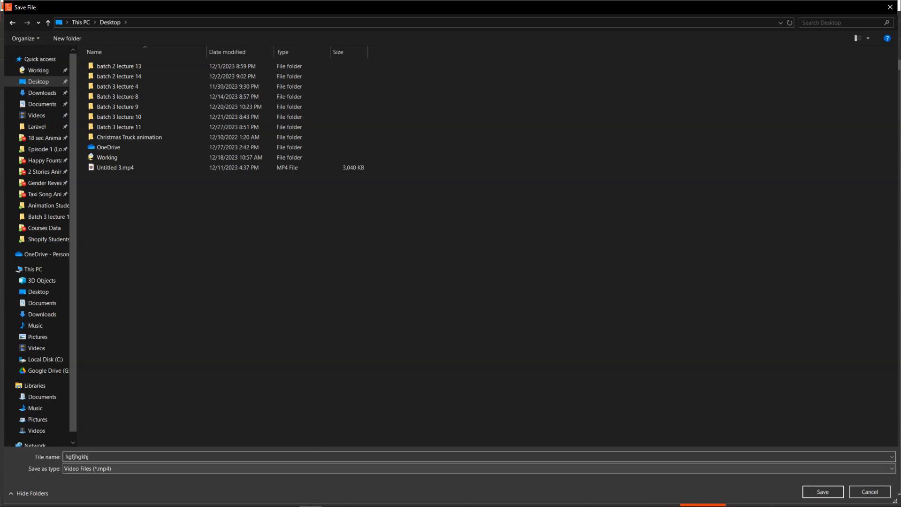
pyautogui.click(821, 490)
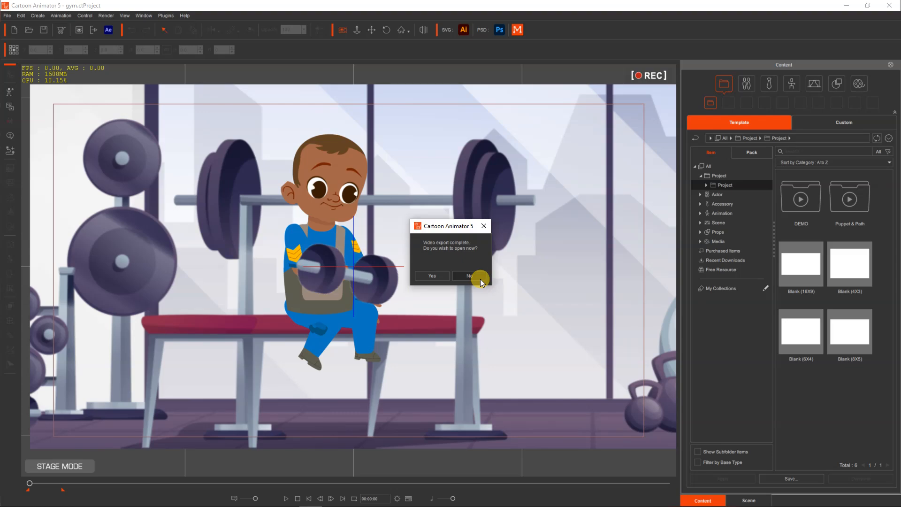
pyautogui.click(480, 279)
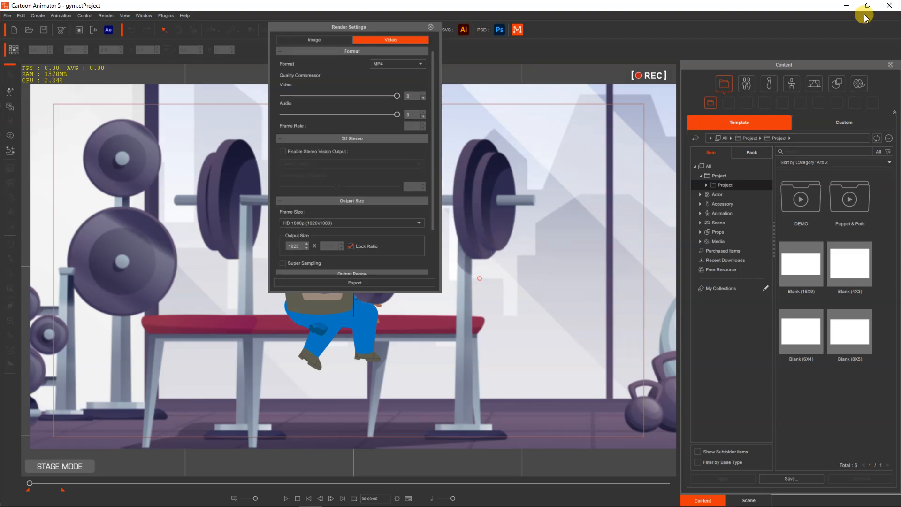
# Minimize Cartoon Animator, play the exported hgfjhgkhj video from the desktop in Media Player, and close the player
pyautogui.click(852, 5)
pyautogui.click(846, 6)
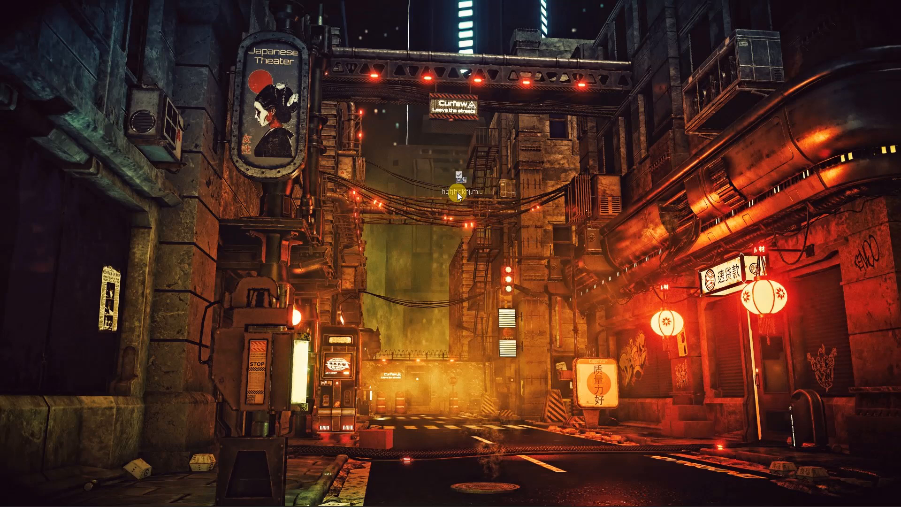
pyautogui.moveTo(457, 192); pyautogui.dragTo(456, 193)
pyautogui.click(446, 191)
pyautogui.doubleClick(445, 190)
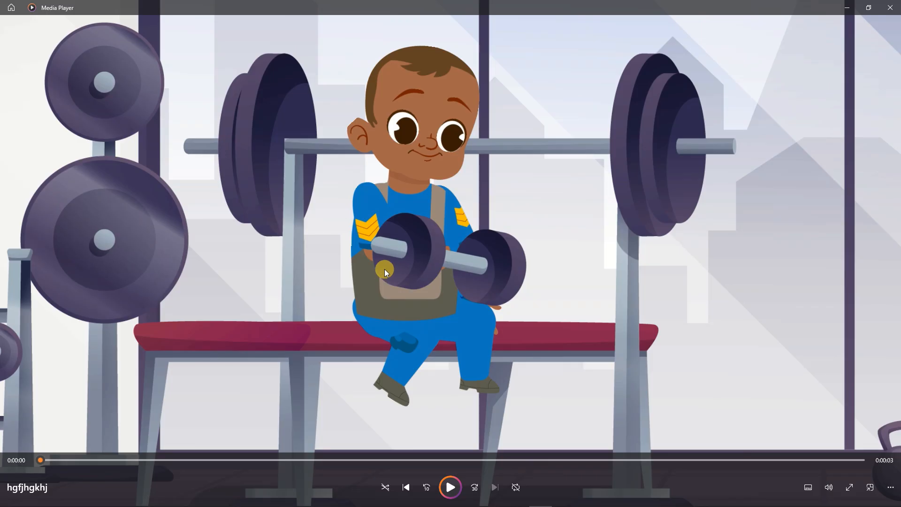
pyautogui.click(384, 269)
pyautogui.click(890, 8)
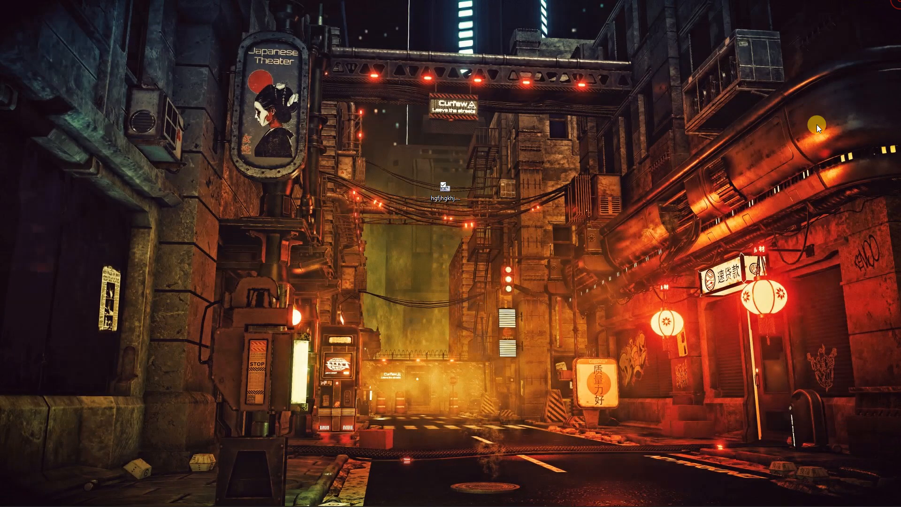
pyautogui.moveTo(353, 490)
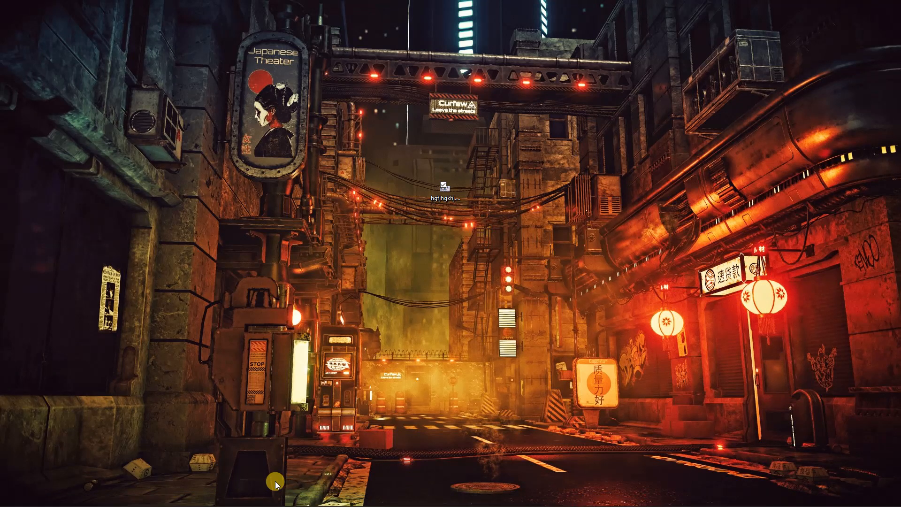
pyautogui.moveTo(135, 501)
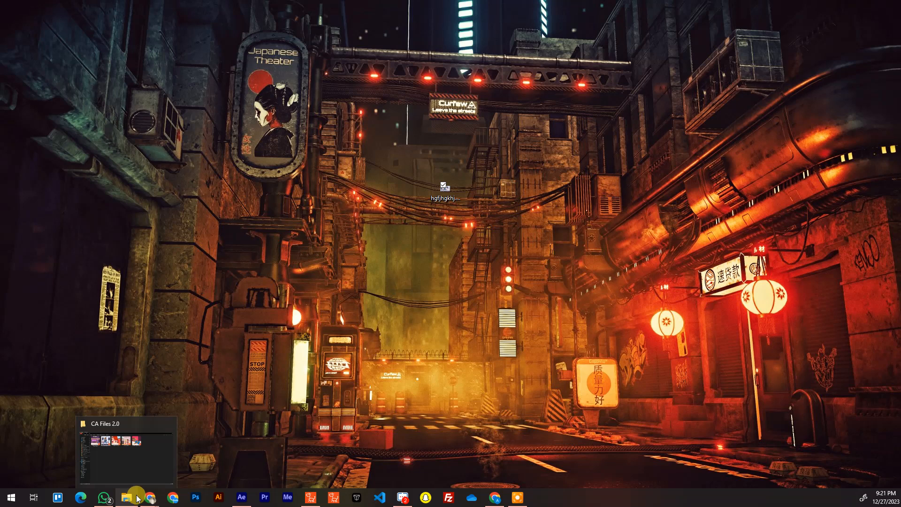
pyautogui.rightClick(399, 209)
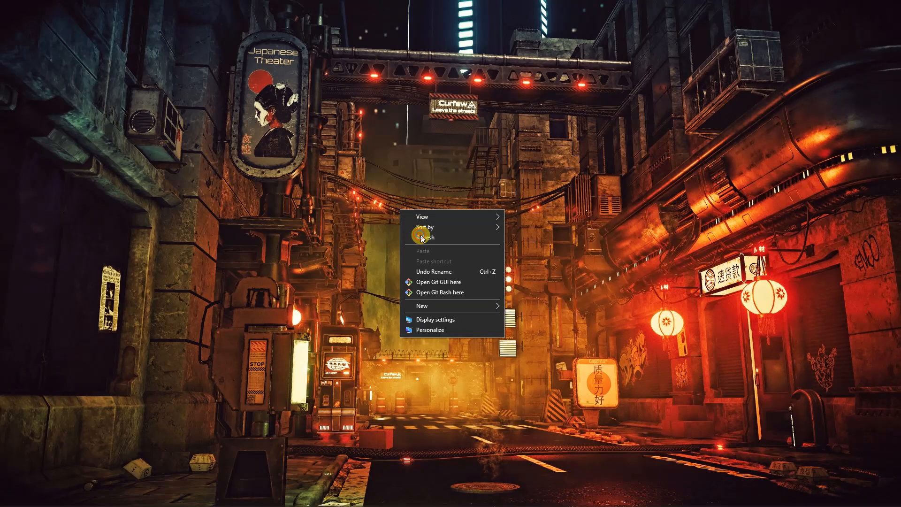
pyautogui.click(420, 237)
pyautogui.rightClick(421, 235)
pyautogui.click(464, 263)
pyautogui.rightClick(463, 262)
pyautogui.click(488, 289)
pyautogui.rightClick(491, 290)
pyautogui.click(507, 319)
pyautogui.rightClick(507, 313)
pyautogui.click(518, 340)
pyautogui.rightClick(519, 342)
pyautogui.click(535, 368)
pyautogui.rightClick(535, 369)
pyautogui.click(553, 397)
pyautogui.rightClick(463, 317)
pyautogui.click(489, 343)
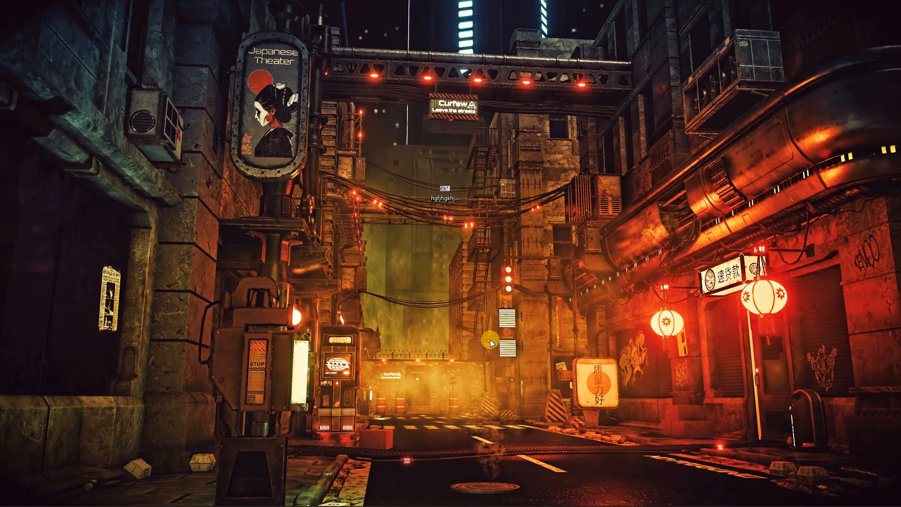
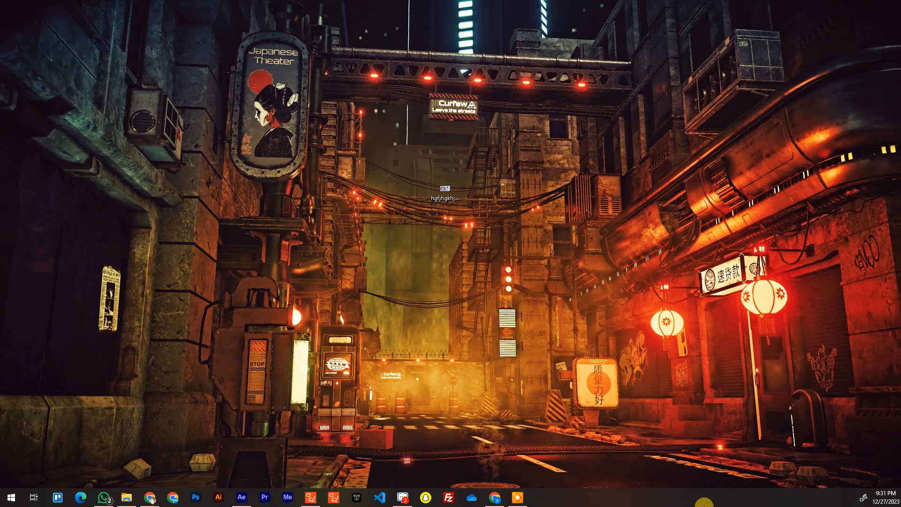
pyautogui.rightClick(453, 74)
pyautogui.rightClick(490, 100)
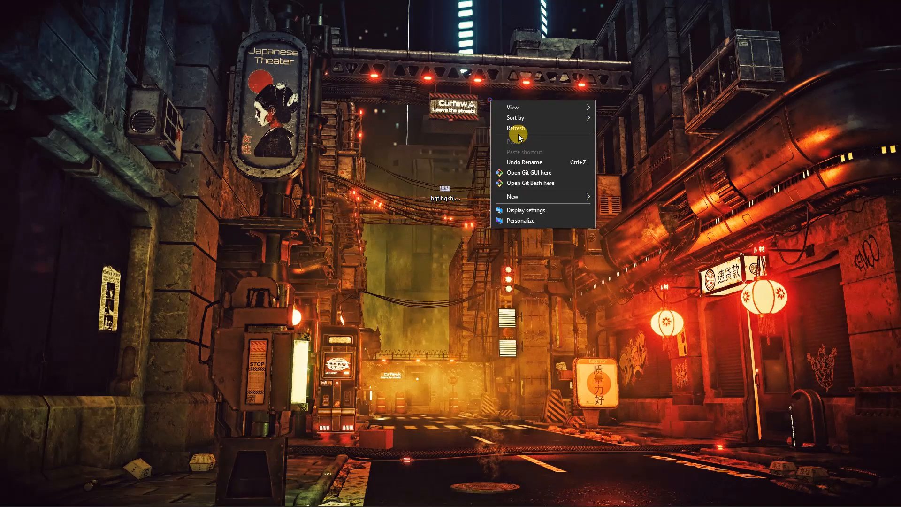
pyautogui.rightClick(534, 124)
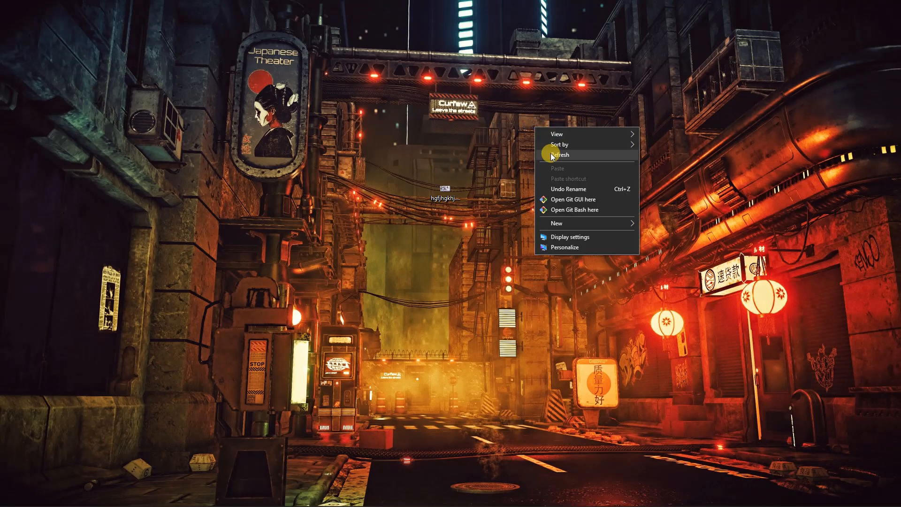
pyautogui.rightClick(552, 155)
pyautogui.rightClick(592, 181)
pyautogui.rightClick(617, 205)
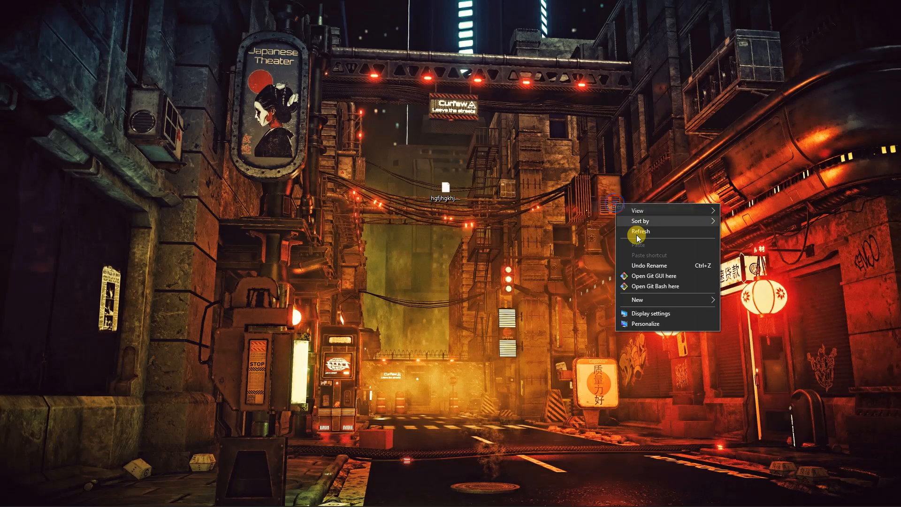
pyautogui.click(612, 224)
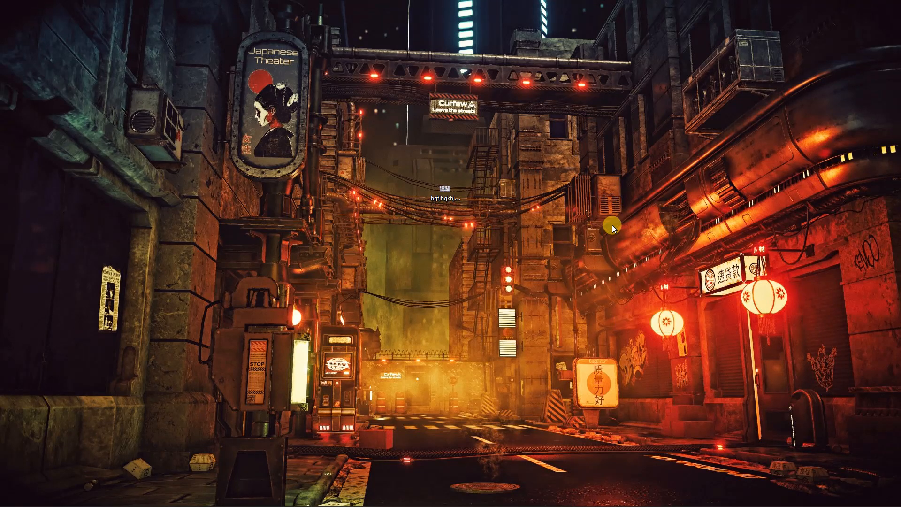